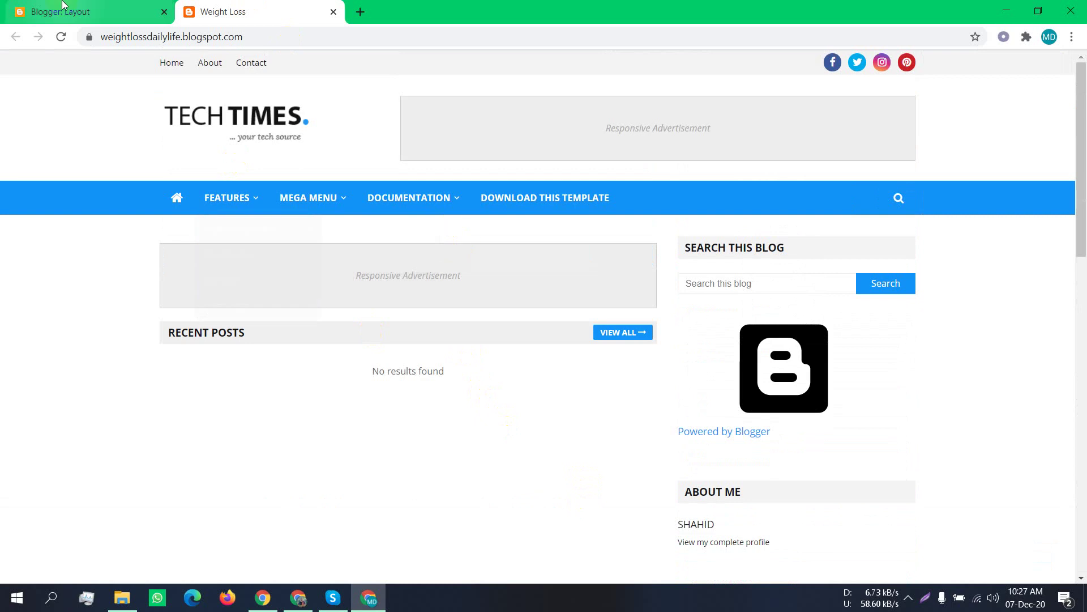
Compare the top gadget sections of the Blogger layout with the header, top navigation and social icons on the live blog
click(65, 8)
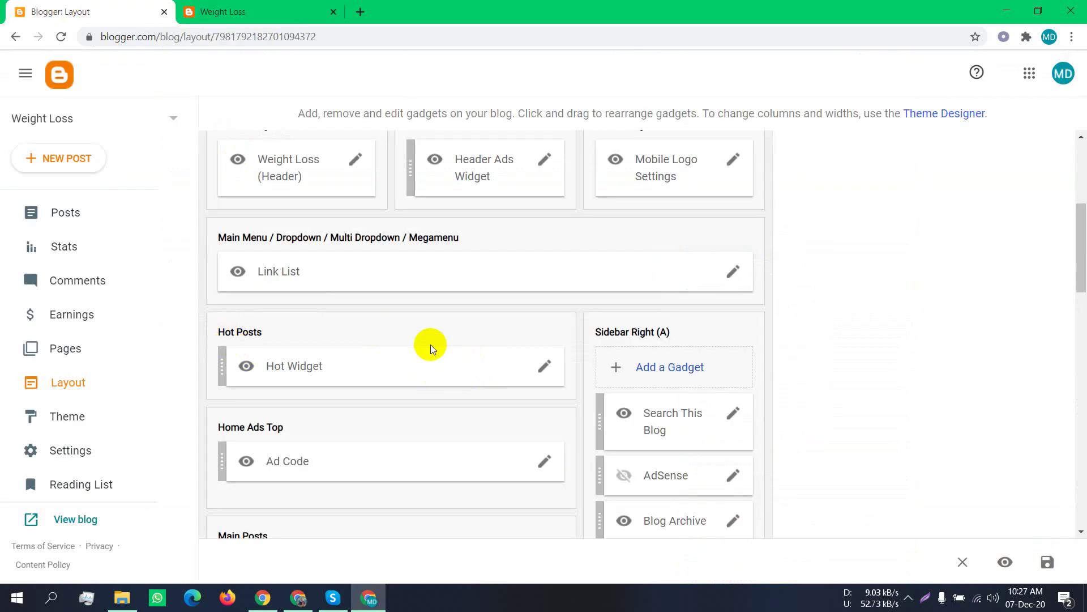
scroll(388, 362, up, 5)
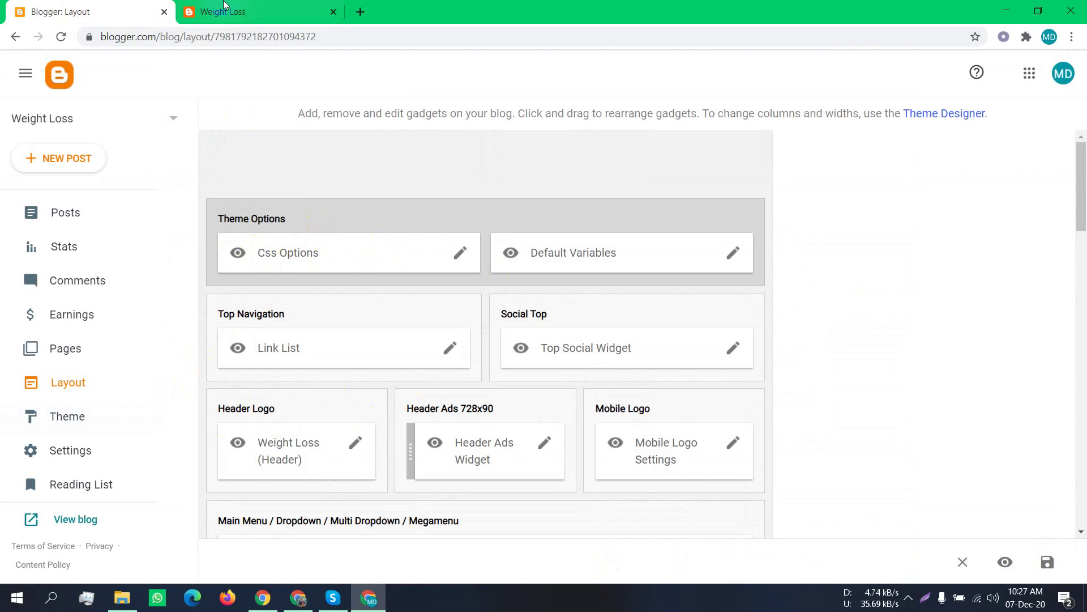
click(224, 11)
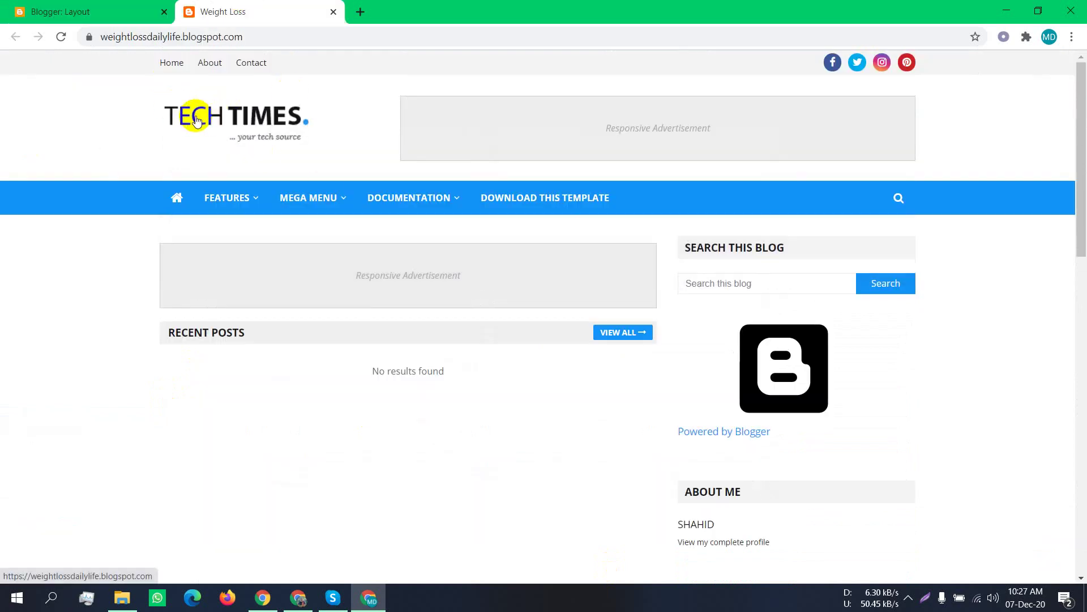
click(57, 3)
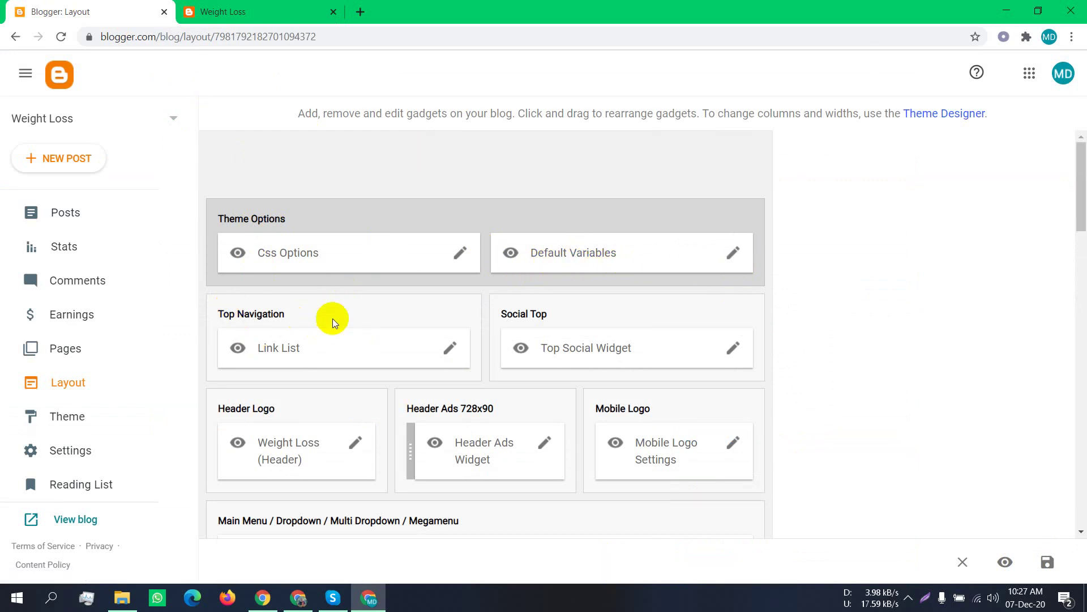
click(222, 11)
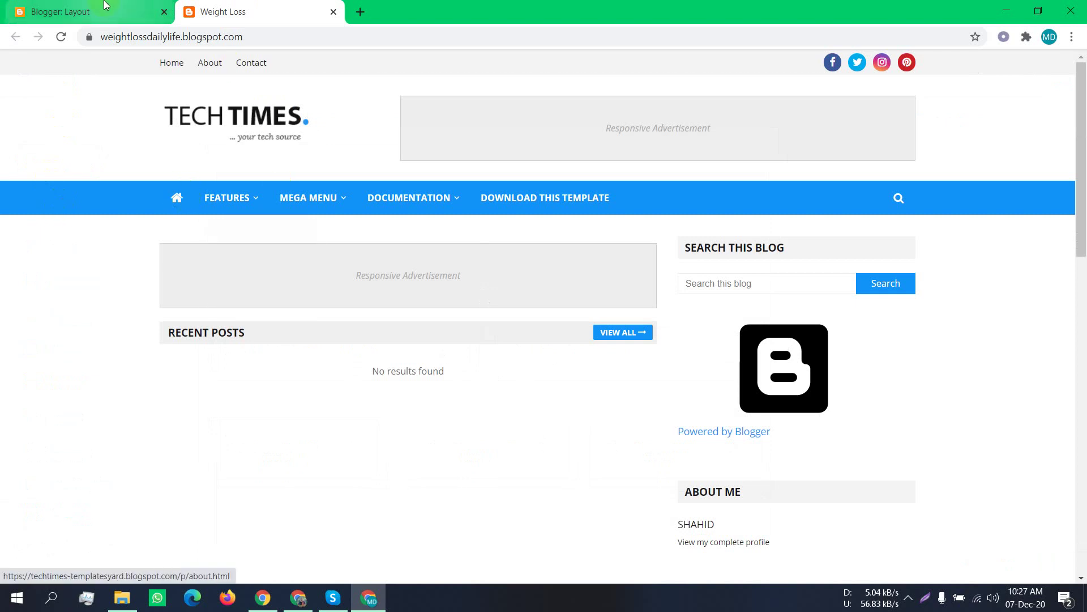
click(105, 5)
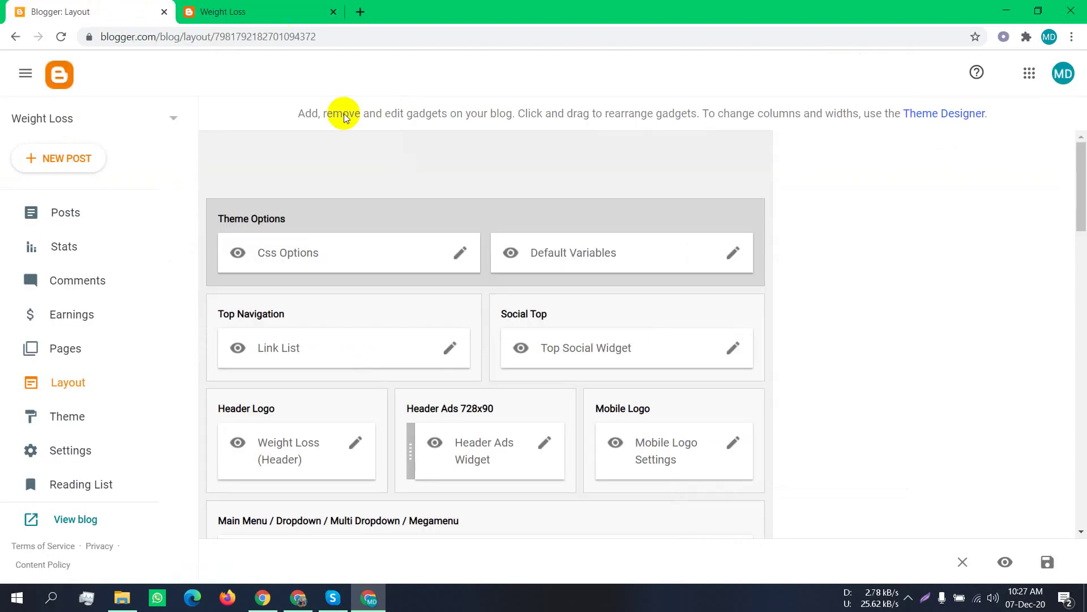
click(308, 7)
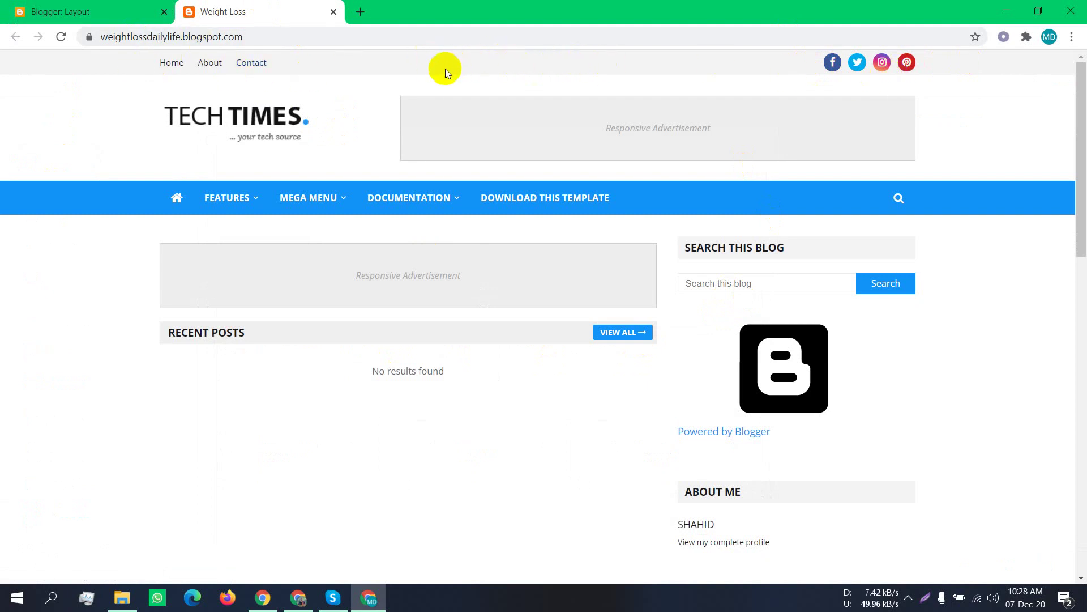
click(32, 5)
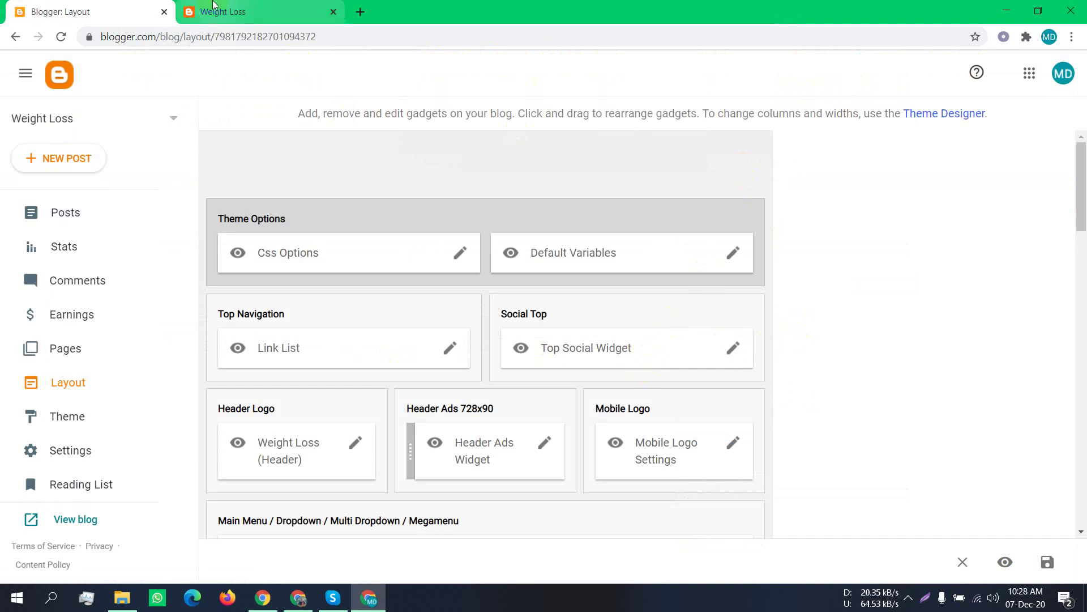
click(213, 5)
click(108, 9)
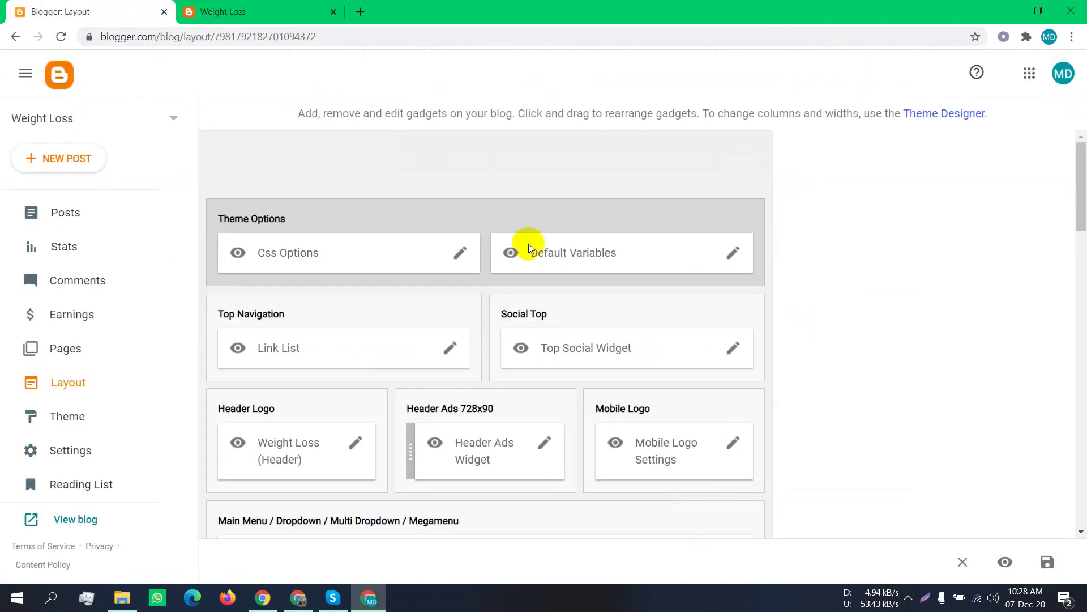
Review the links configured in the Top Social Widget, leaving them as they are
click(733, 347)
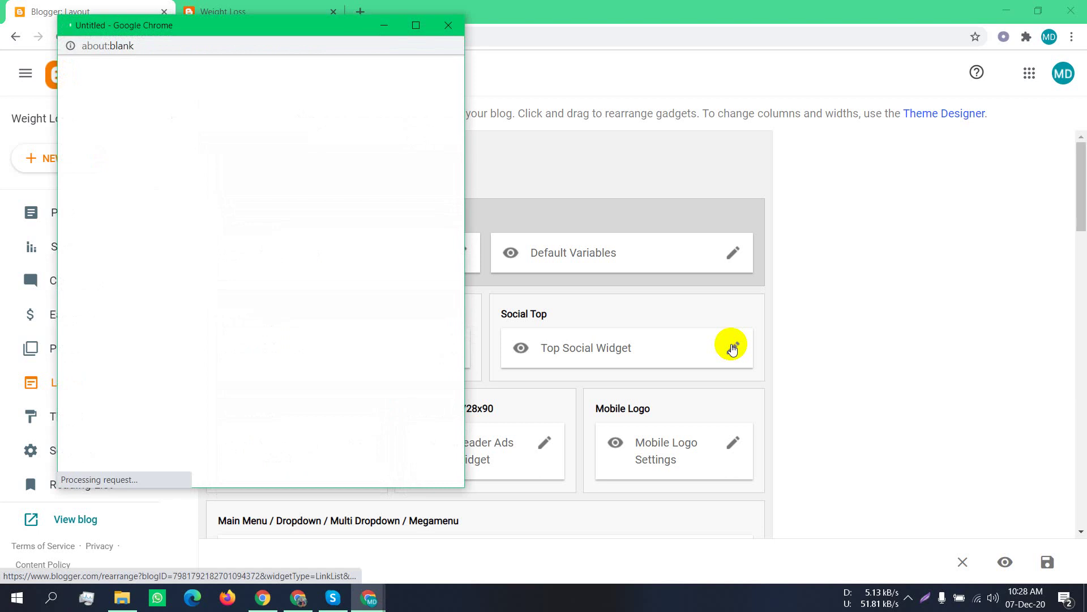
scroll(313, 374, down, 1)
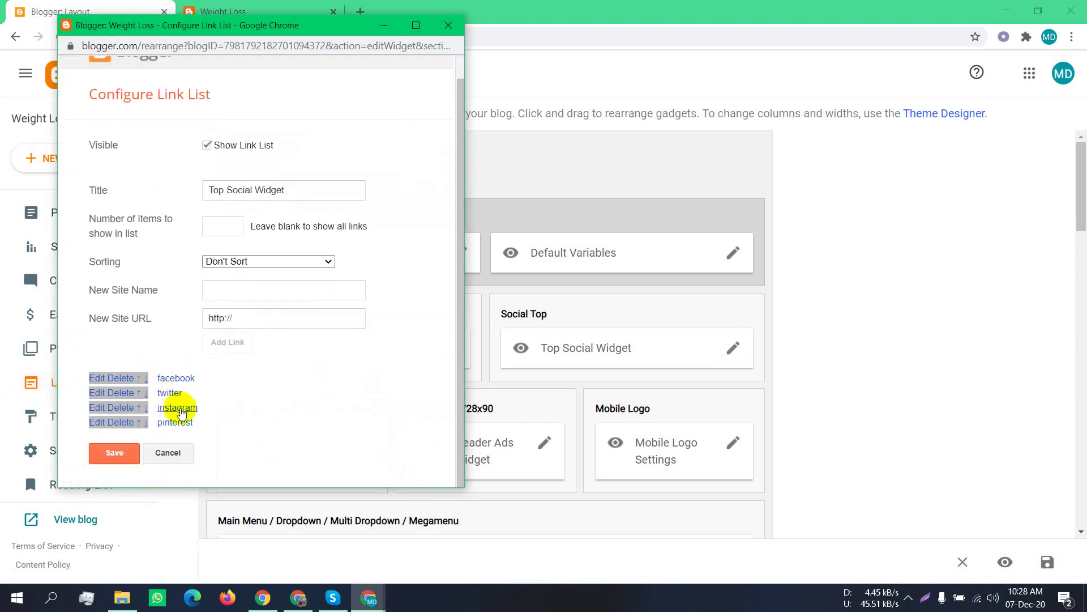
click(448, 25)
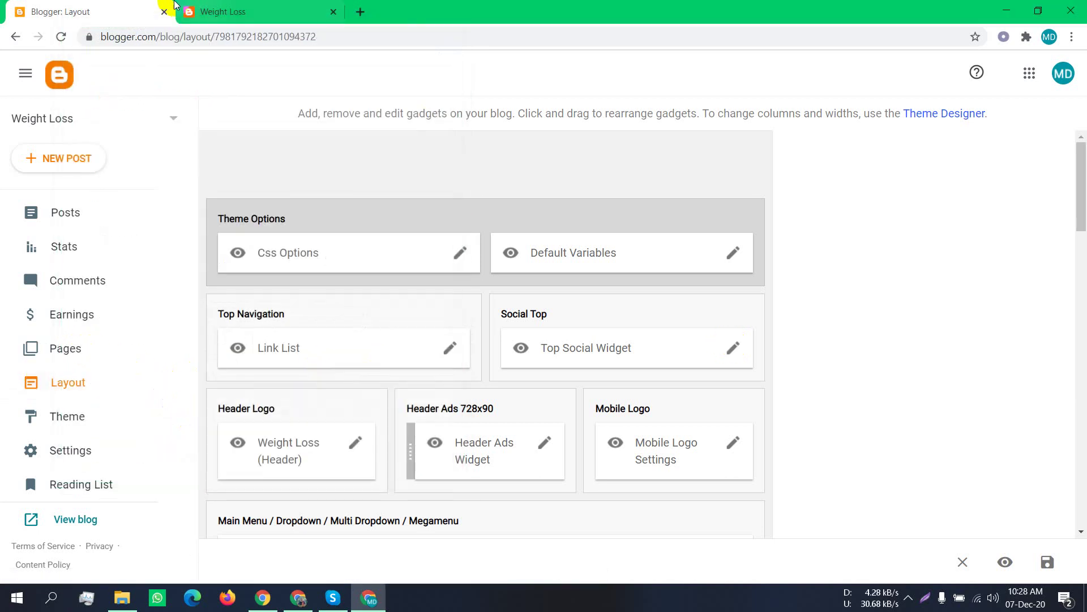
Check which page the Facebook icon on the live blog opens, and return to the Blogger layout
click(222, 11)
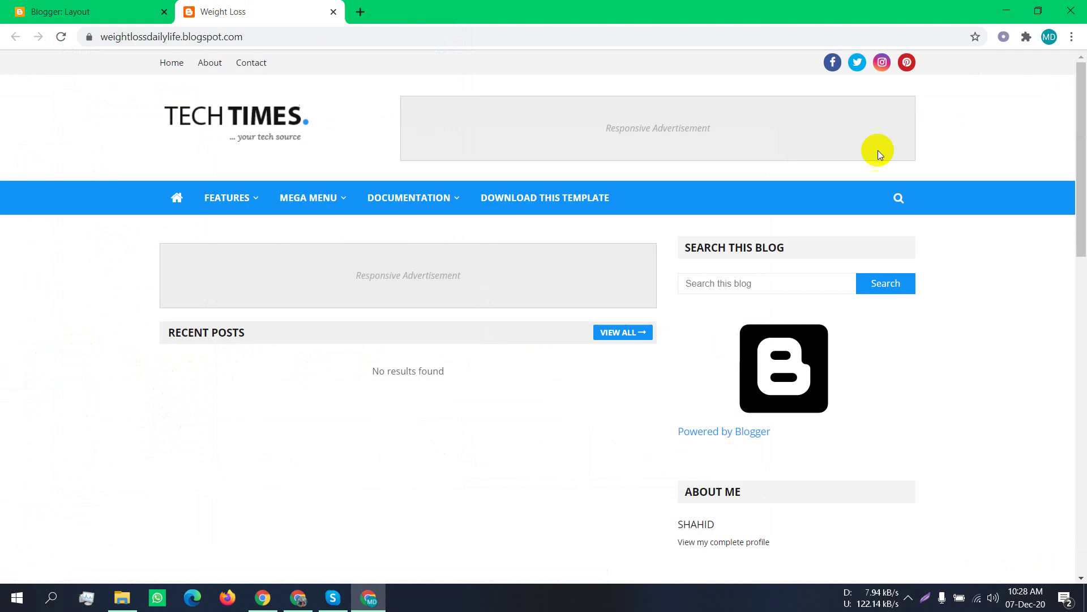
click(826, 63)
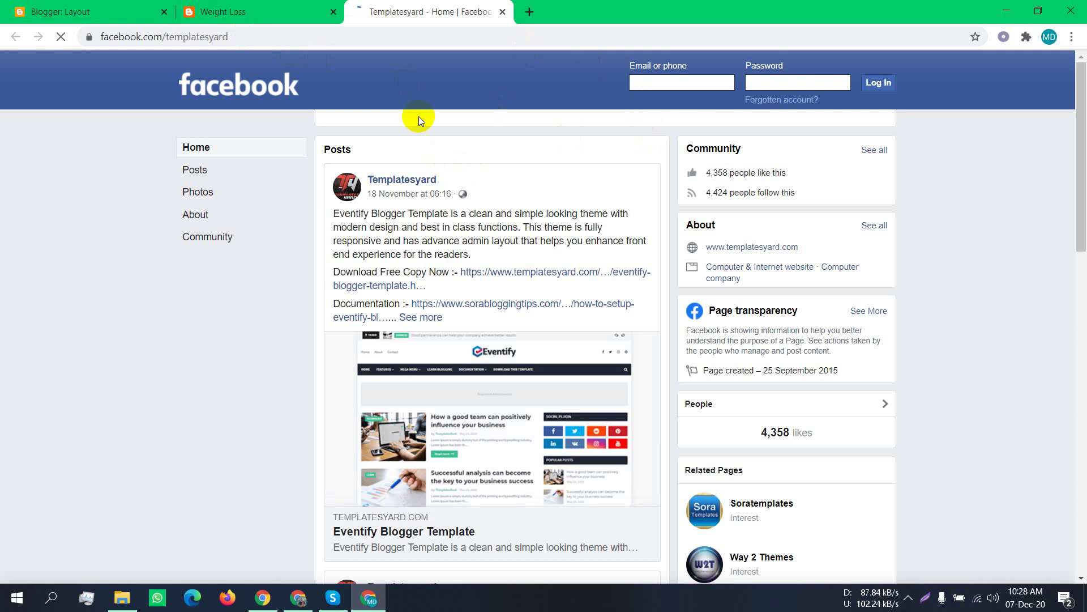
click(85, 11)
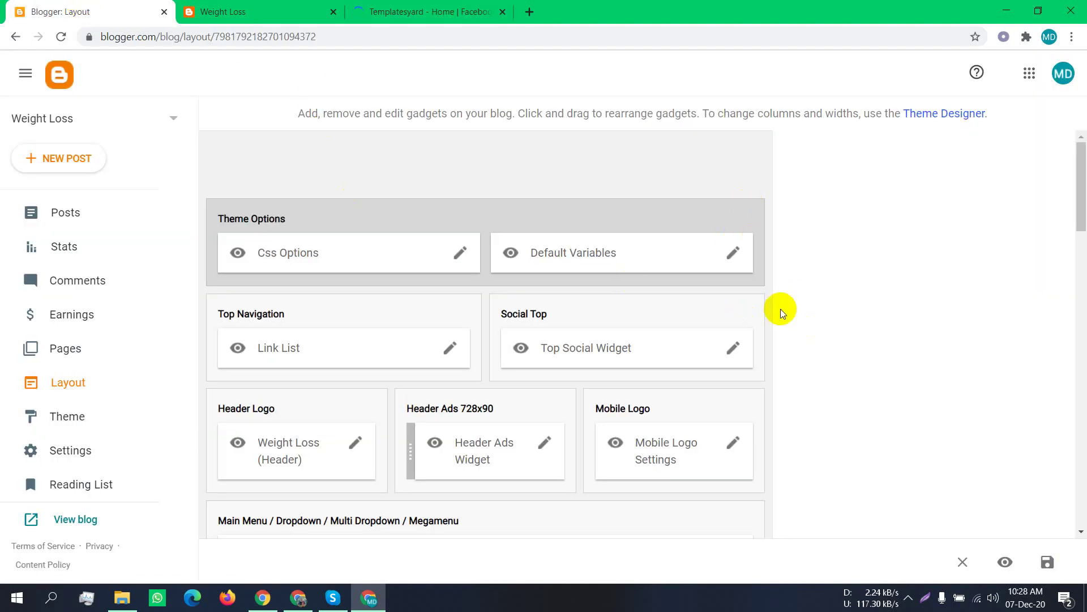
Point the facebook link of the Top Social Widget to the owner's own Facebook profile address and save the widget
click(732, 350)
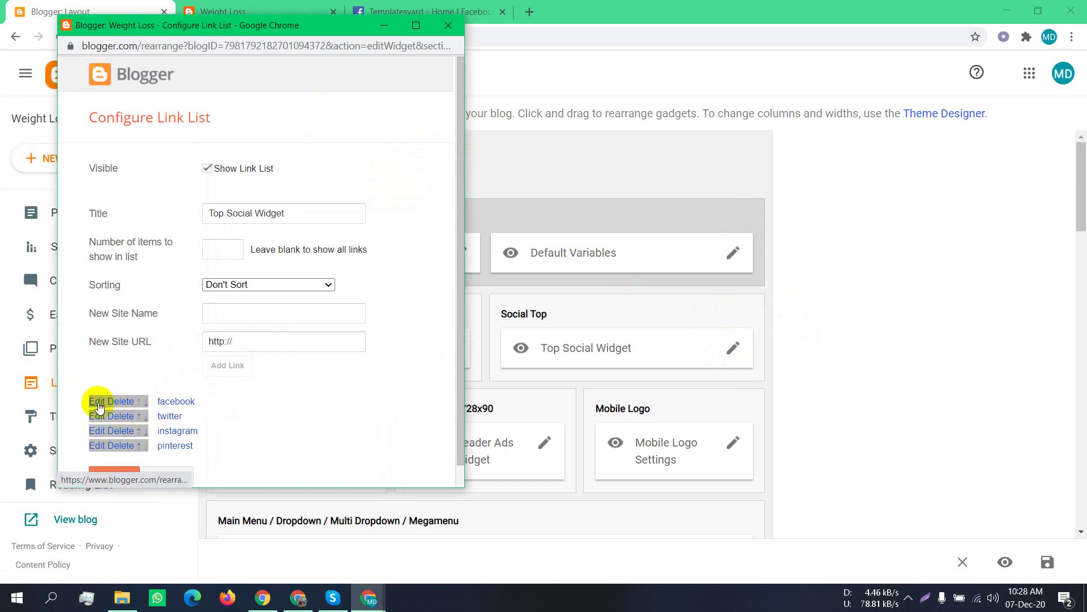
click(98, 407)
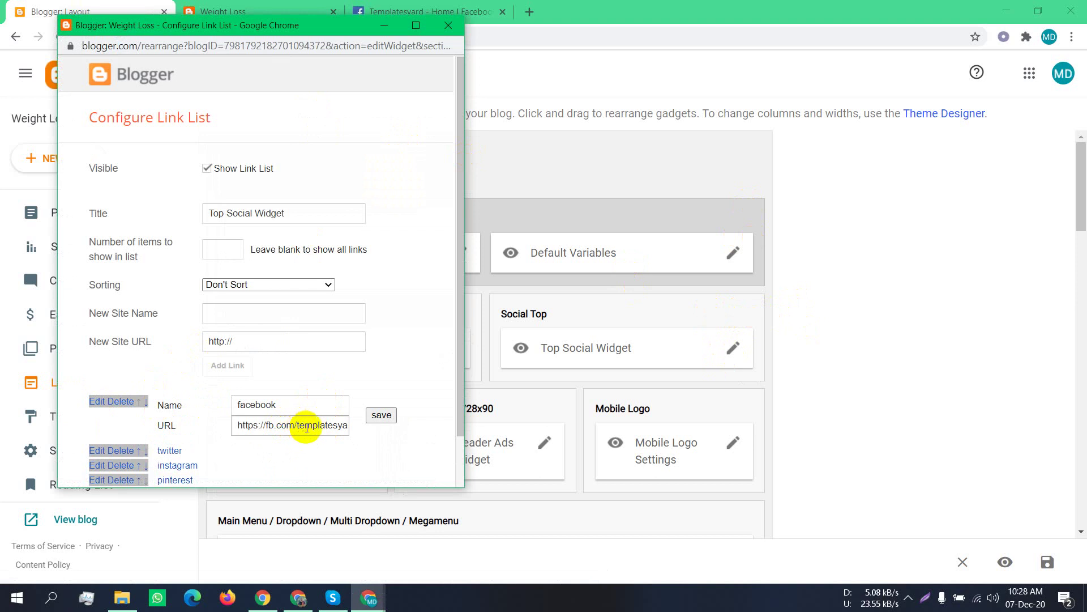
drag(297, 422, 495, 444)
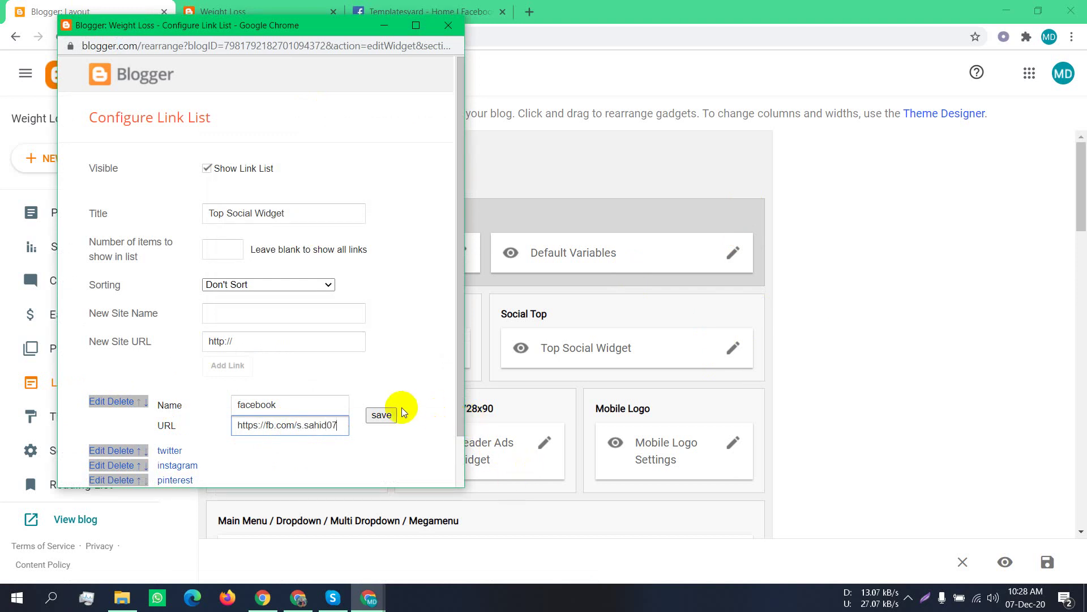
click(384, 415)
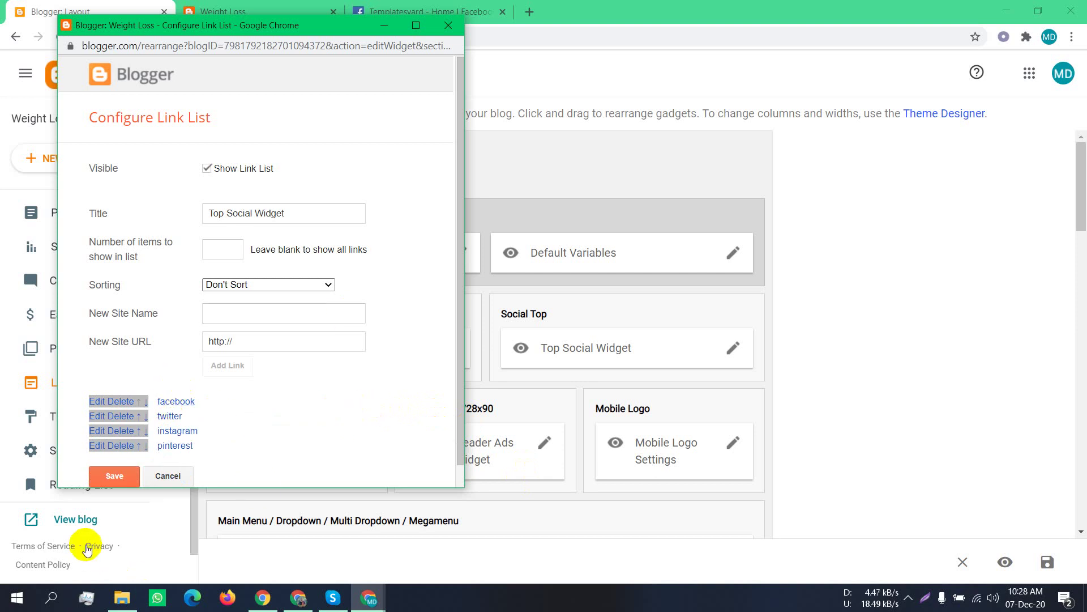
click(107, 477)
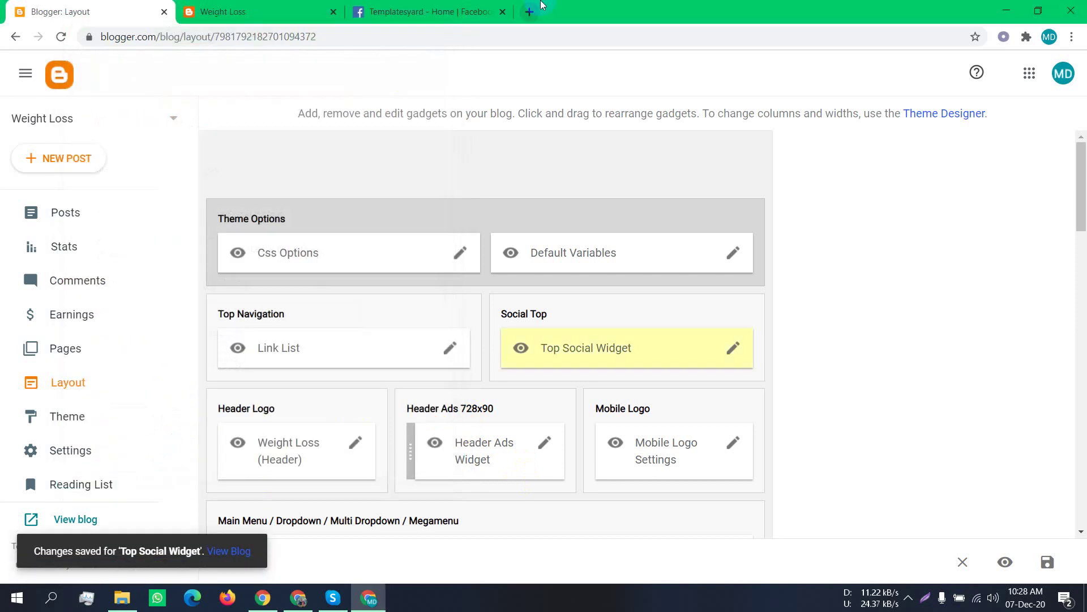
Test the Facebook icon on the already open blog page and go back to the layout
key(ctrl+Tab)
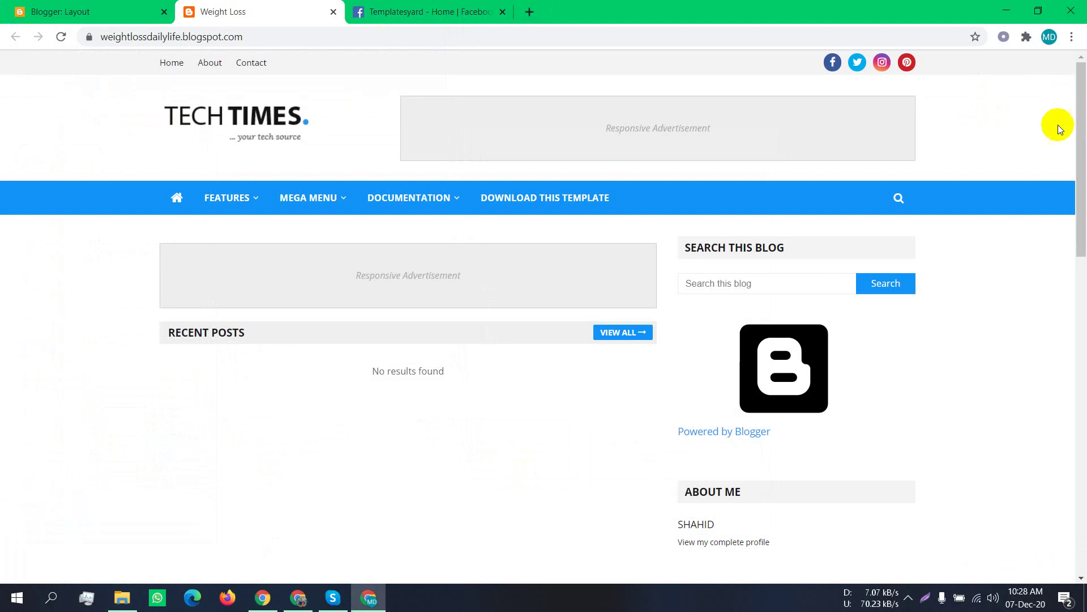
click(831, 62)
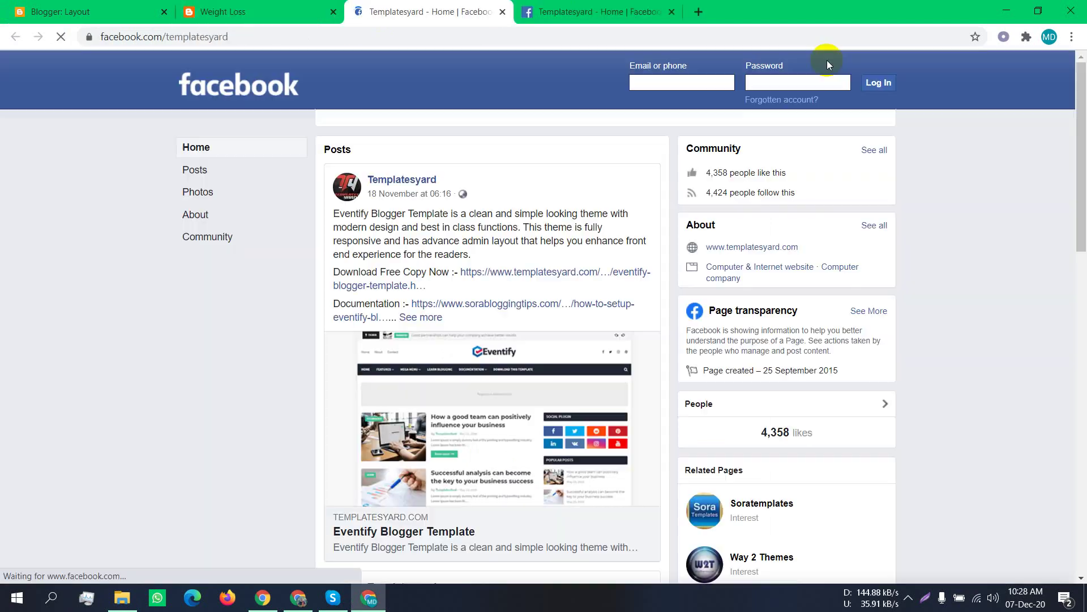
click(91, 11)
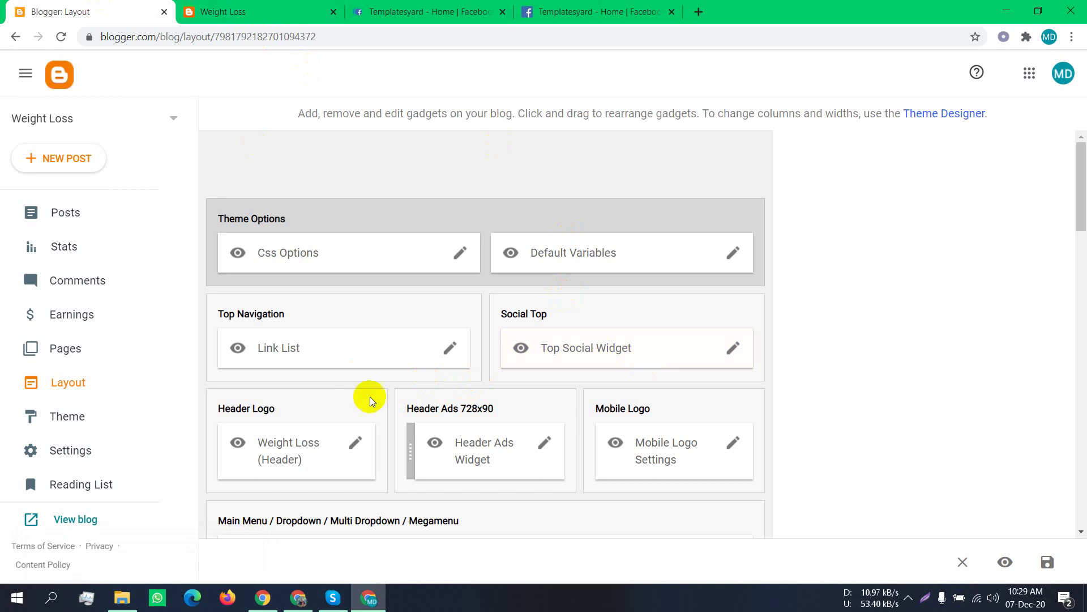
Open a fresh view of the blog from Blogger, follow its Facebook icon and look through the linked profile
scroll(363, 397, down, 1)
scroll(51, 504, down, 1)
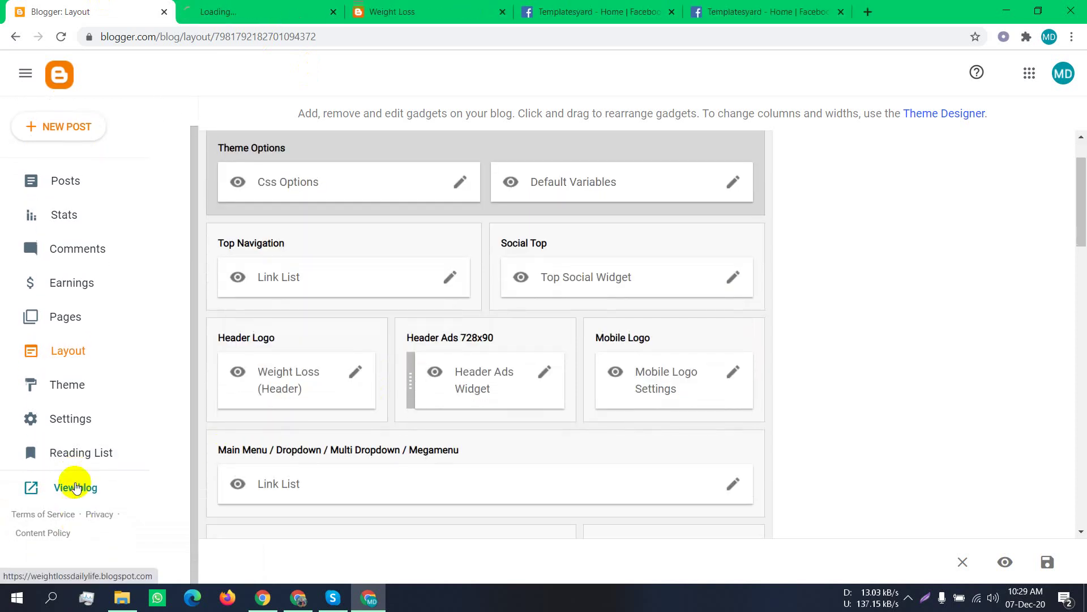
click(76, 487)
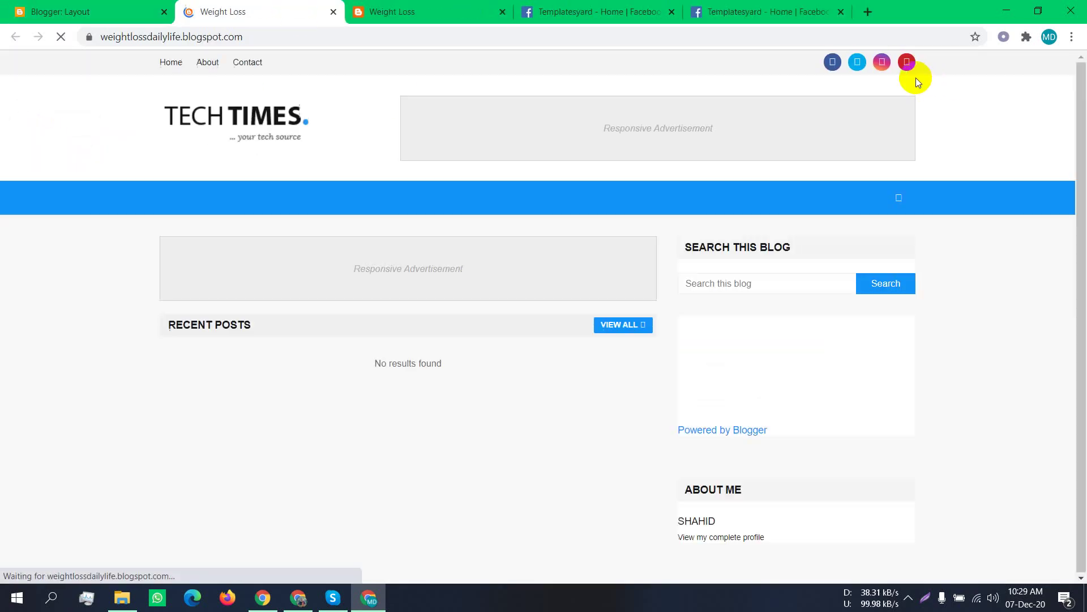
click(832, 63)
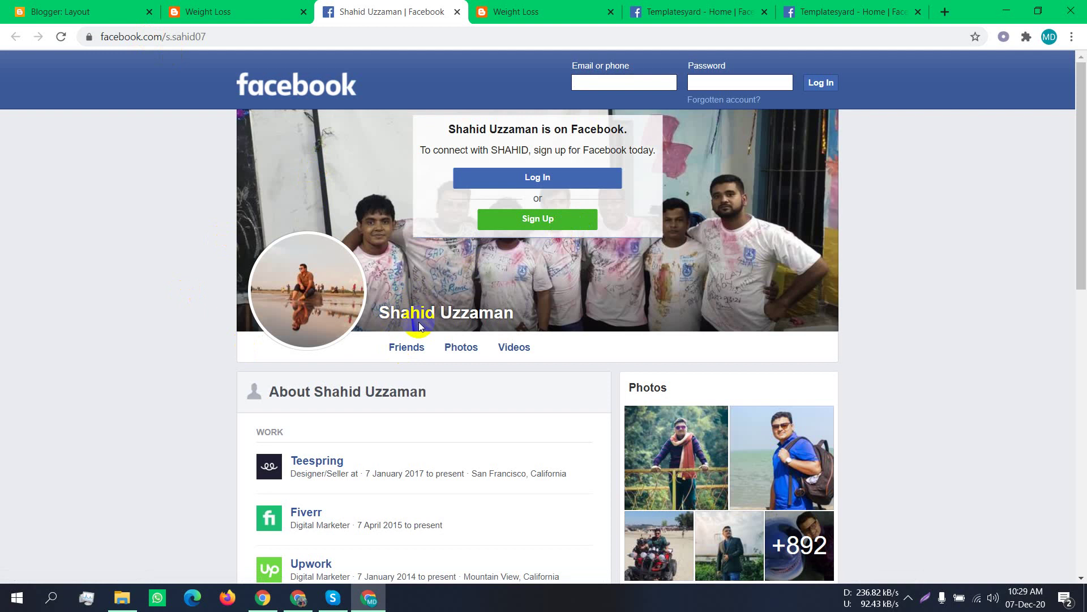
scroll(419, 322, down, 5)
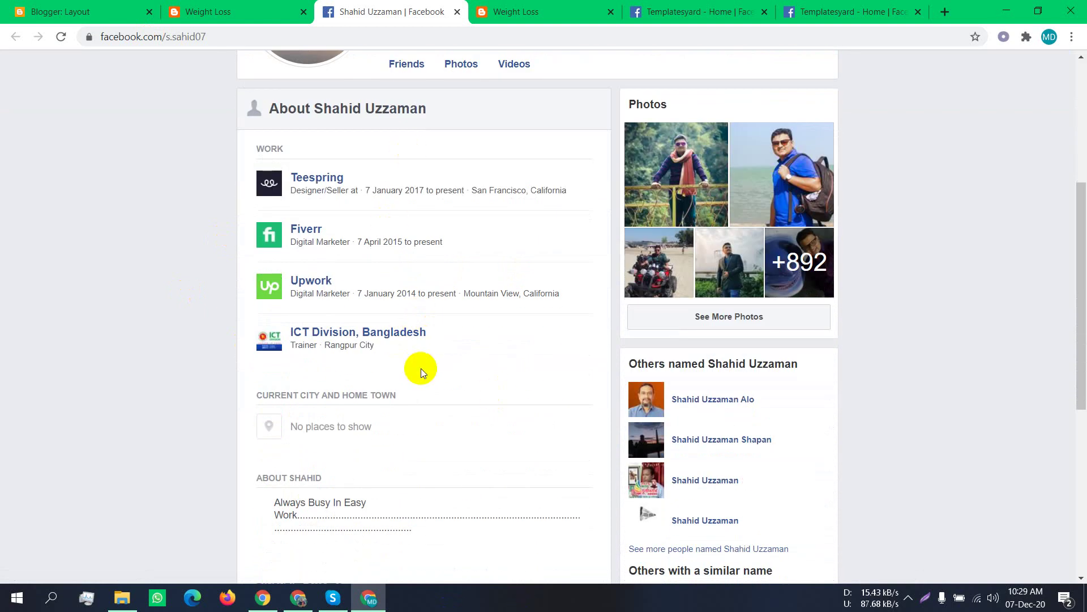
scroll(421, 368, up, 5)
click(181, 6)
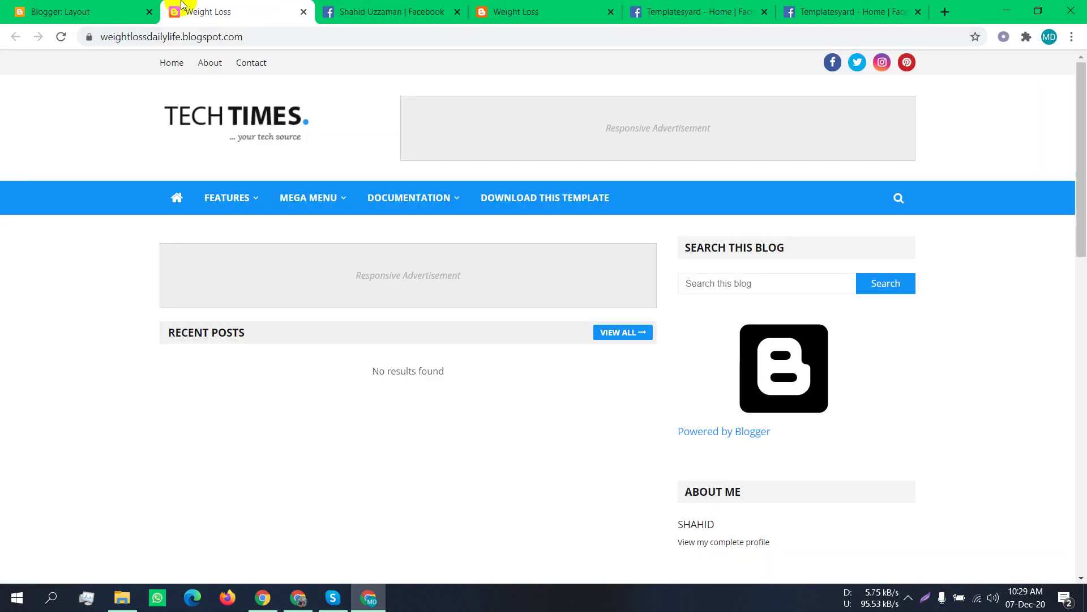
Return to the Blogger layout and open the twitter and instagram links of the Top Social Widget for editing
click(106, 9)
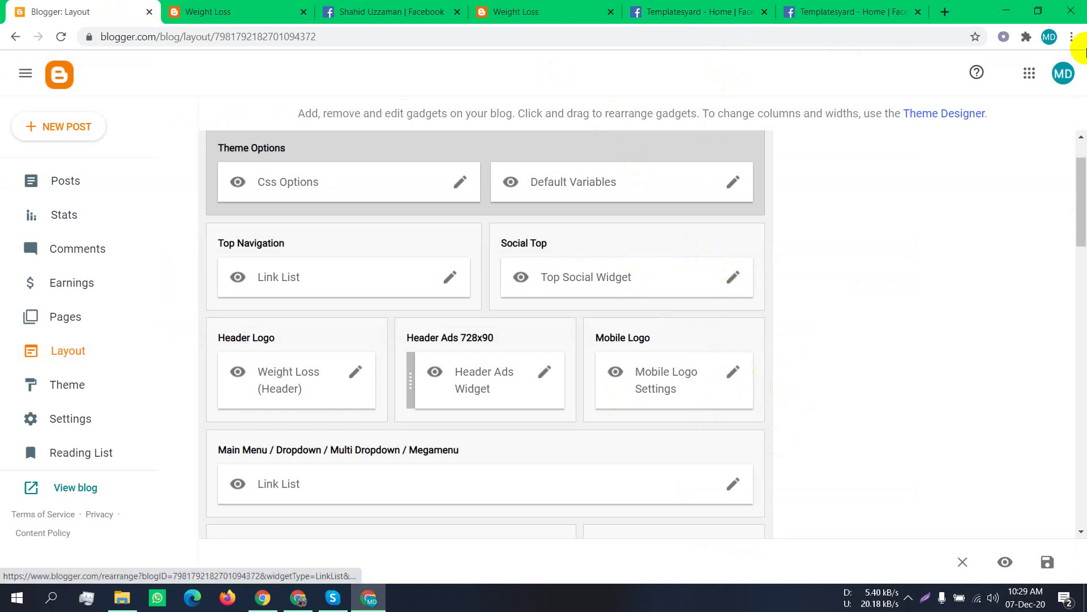
click(736, 278)
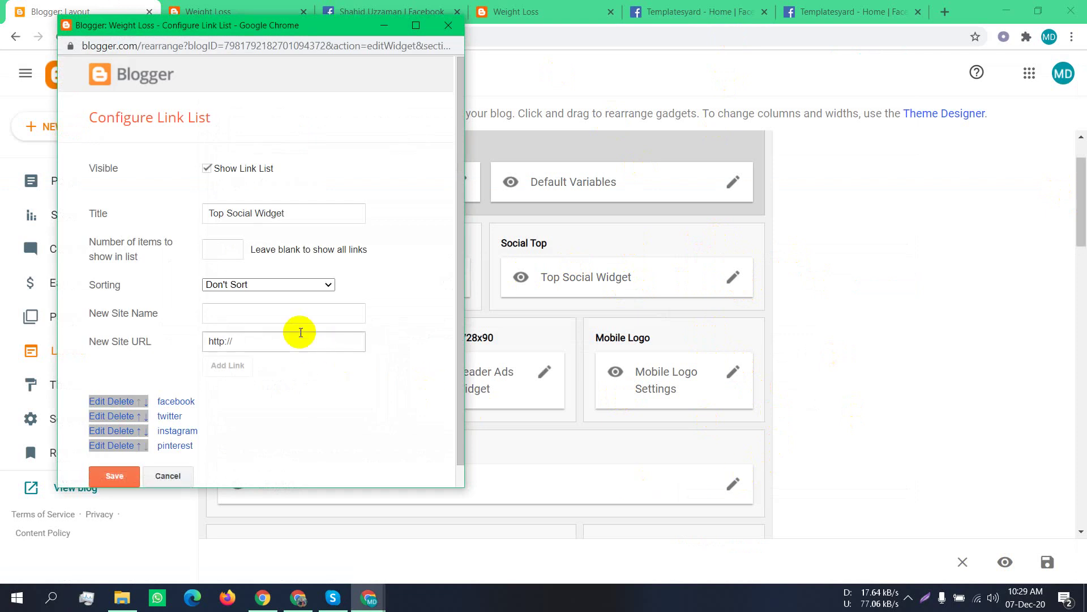
scroll(176, 408, down, 1)
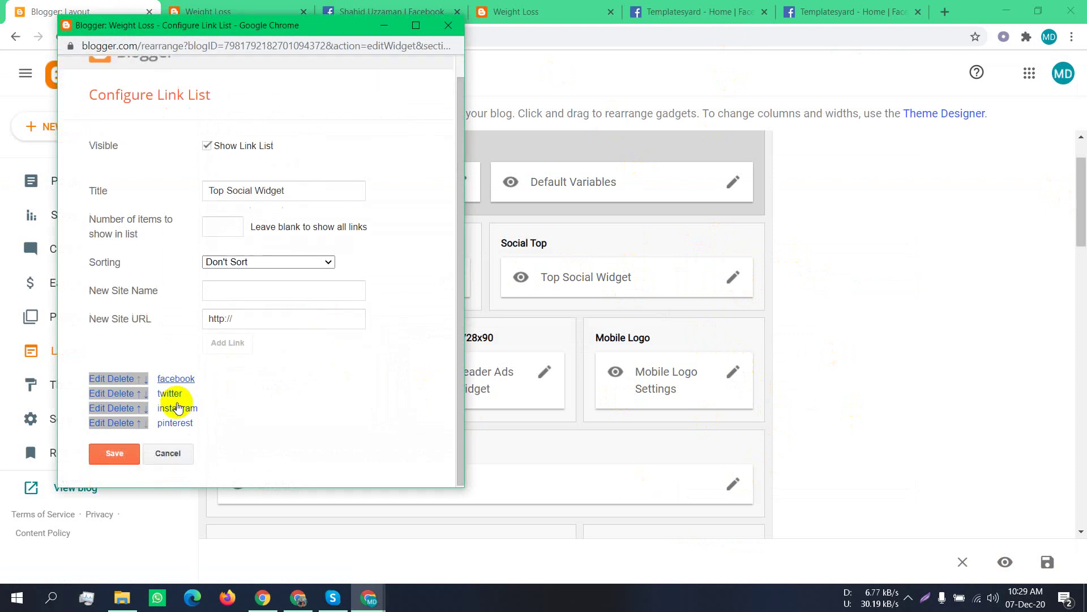
click(96, 391)
scroll(154, 386, down, 1)
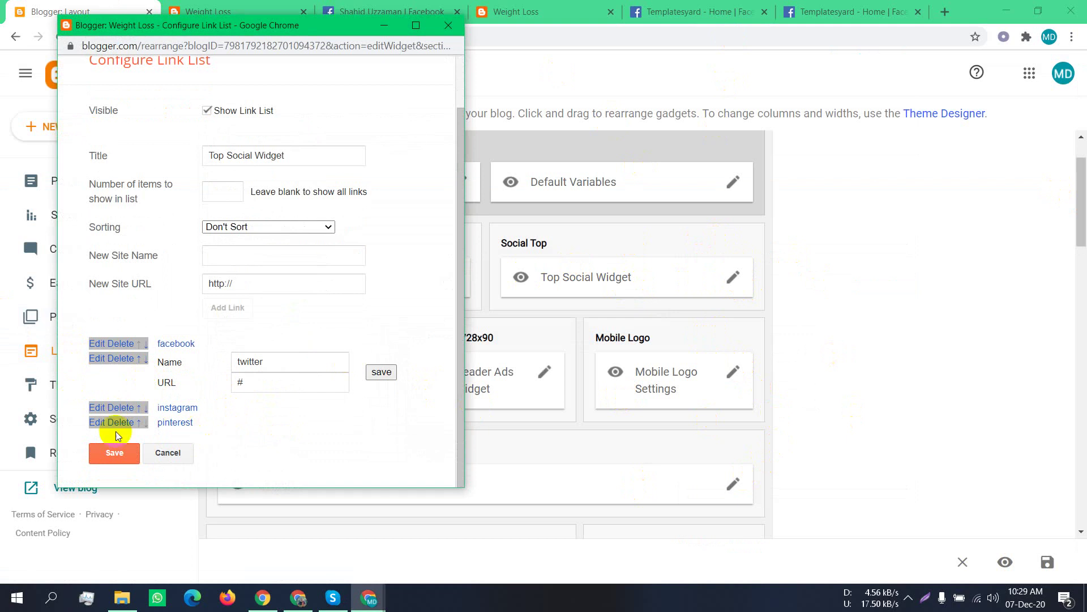
click(95, 407)
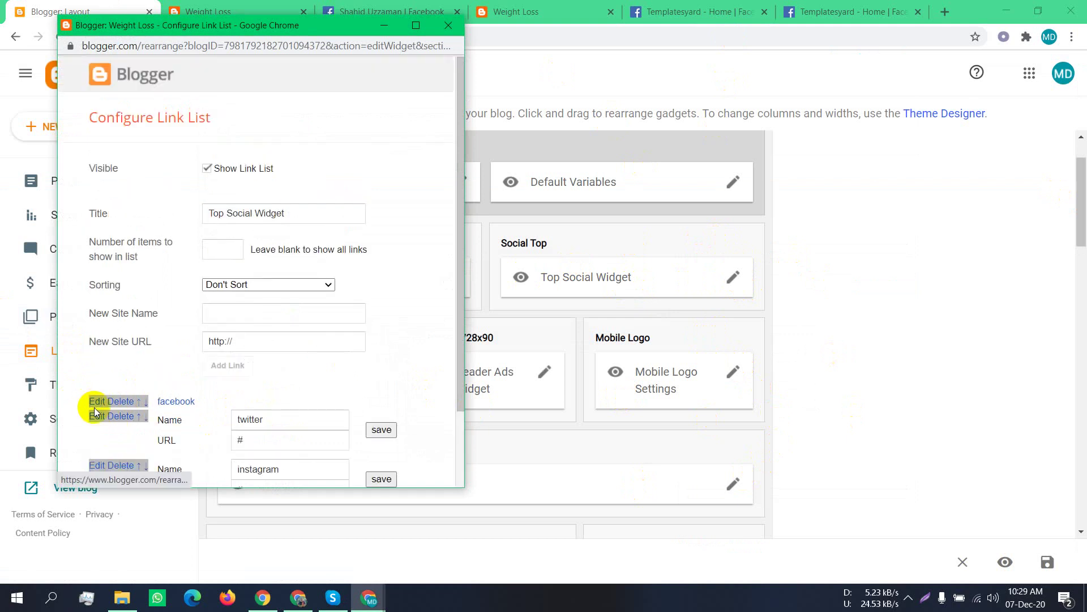
scroll(296, 419, down, 2)
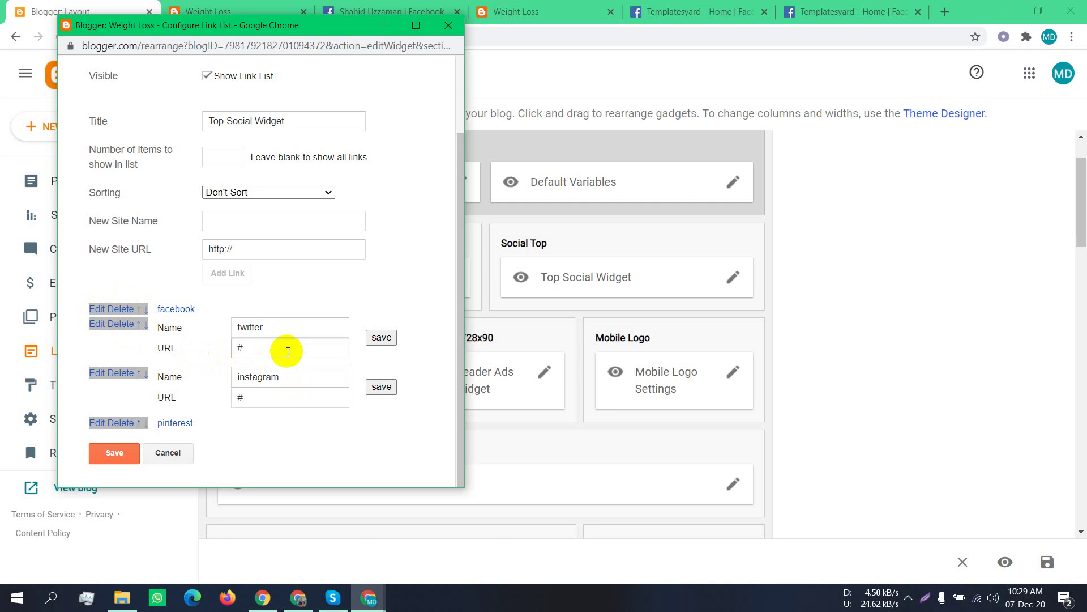
Open the facebook link of the Top Social Widget and review its URL alongside the twitter and instagram ones
click(288, 352)
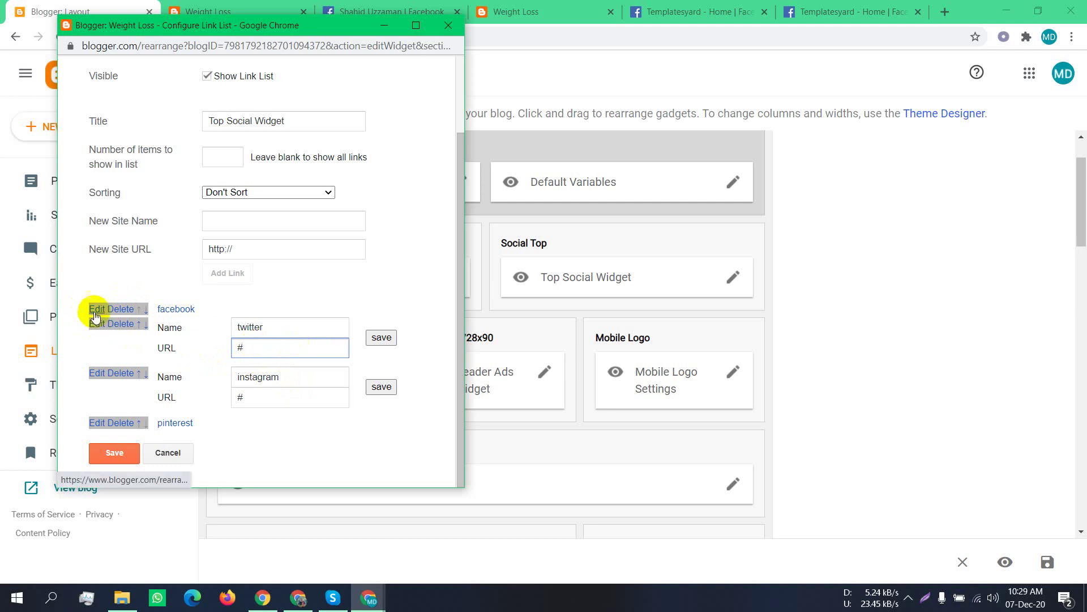
click(95, 312)
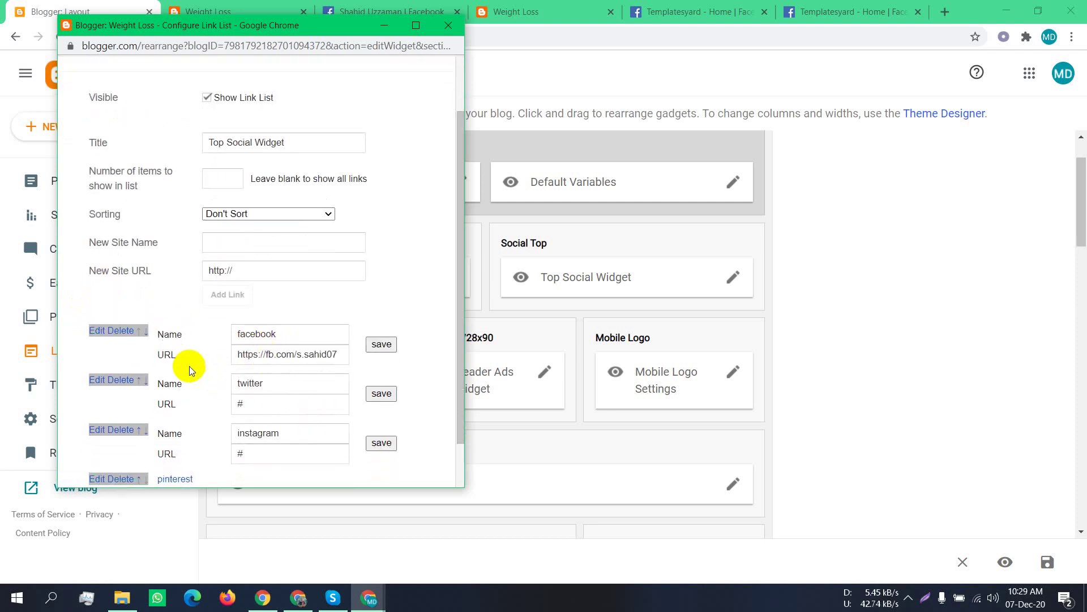
click(238, 354)
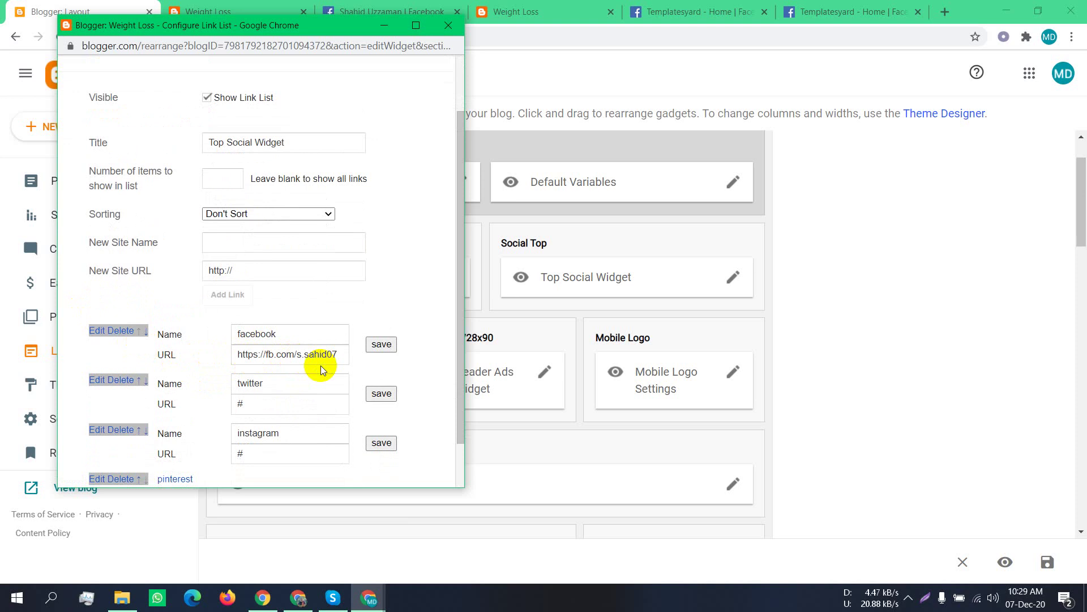
scroll(272, 369, down, 1)
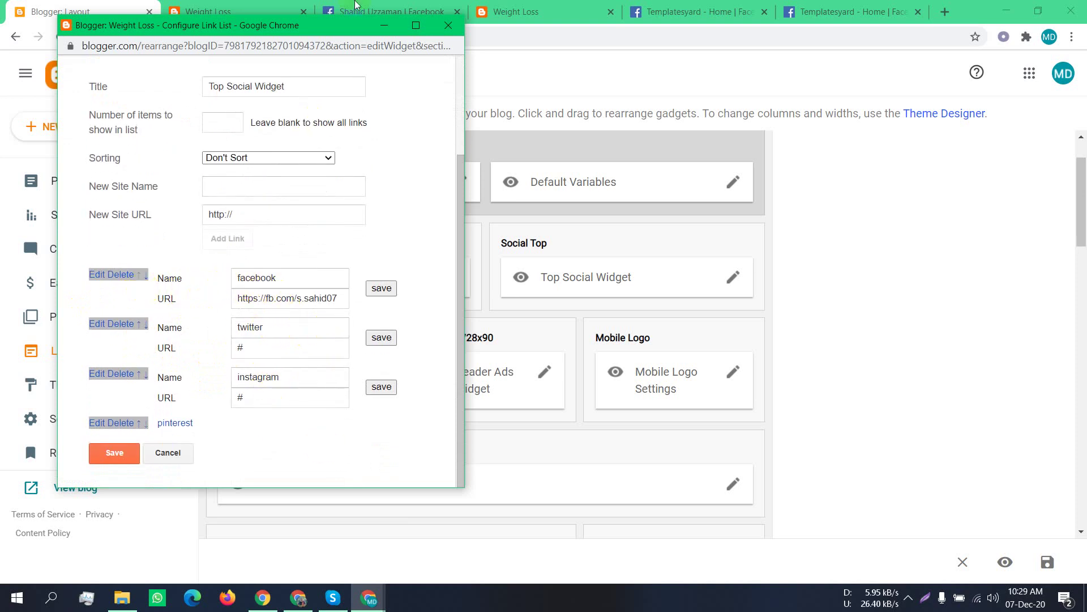
Check the Google Meet presentation window and return to the Blogger layout window
click(908, 597)
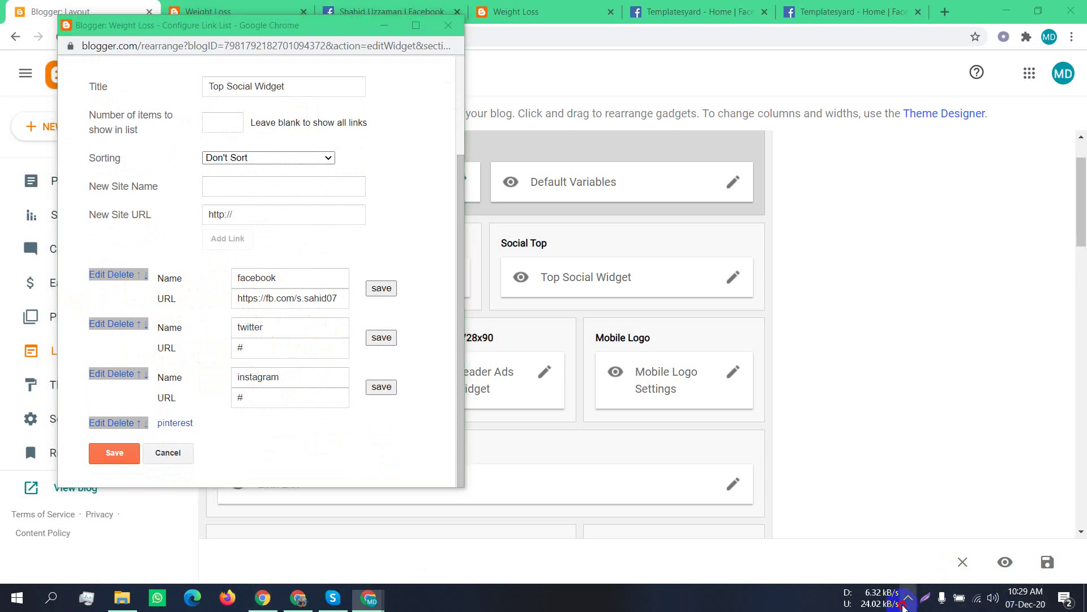
click(878, 566)
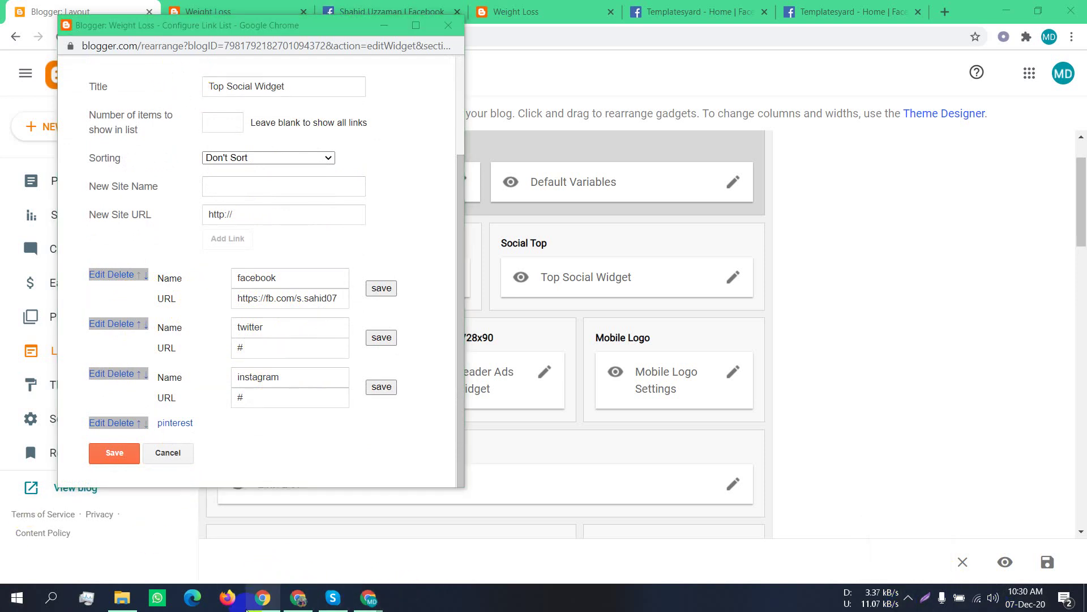
click(299, 598)
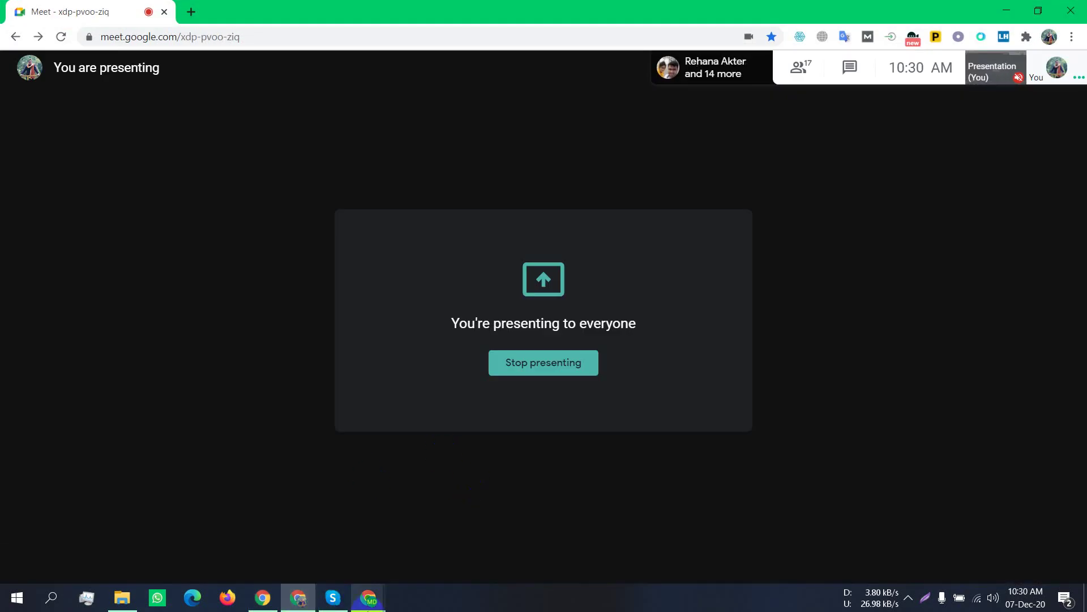
mouse_move(364, 605)
click(354, 520)
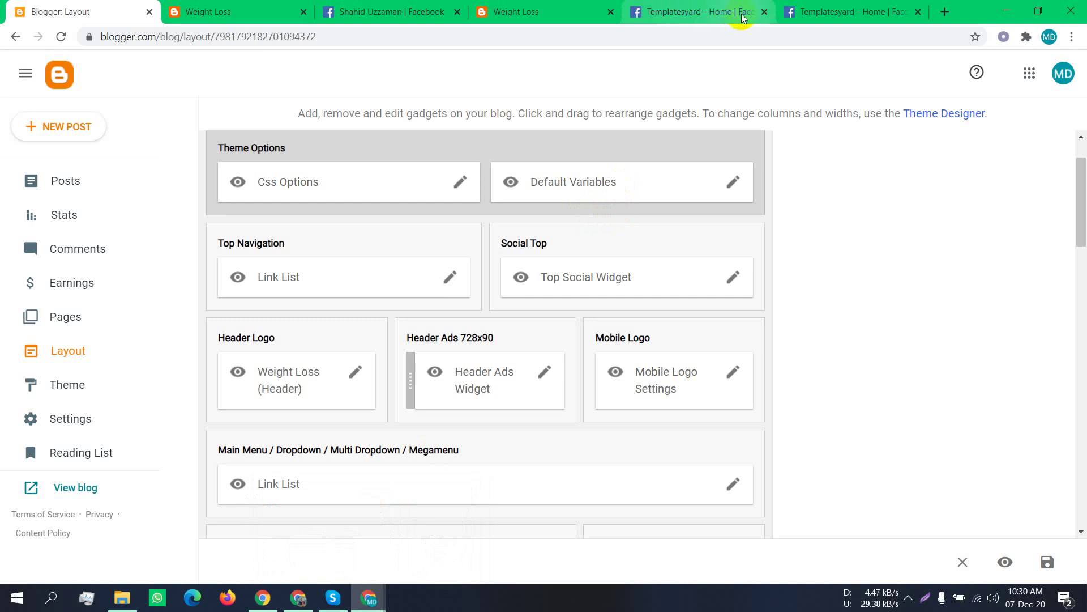
Close the two Templatesyard Facebook pages that are no longer needed
click(764, 11)
click(765, 11)
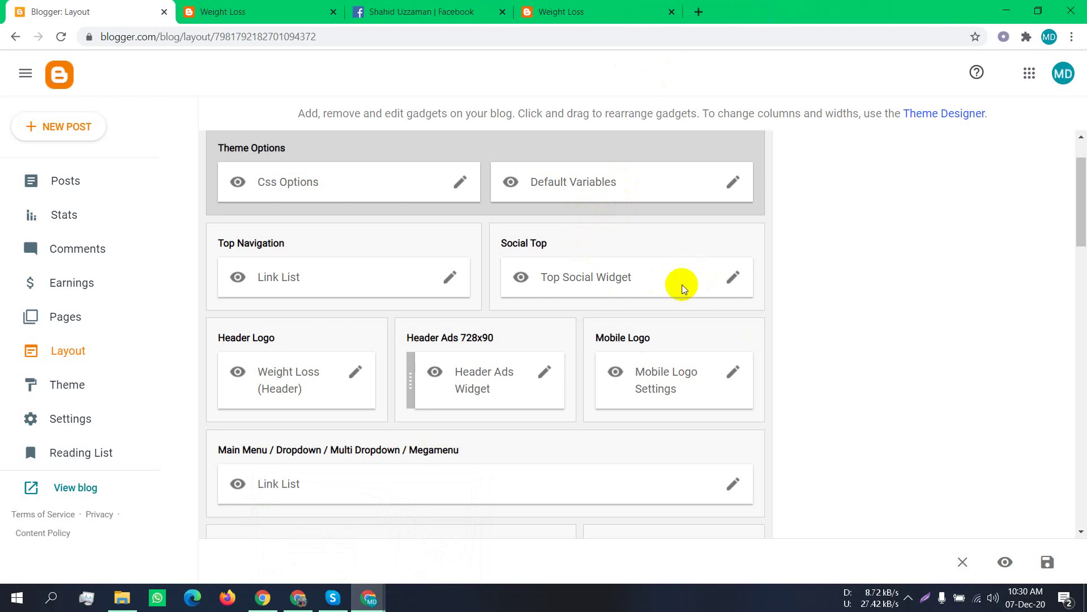
Save the facebook link entry in the Top Social Widget, and save the widget itself
click(732, 278)
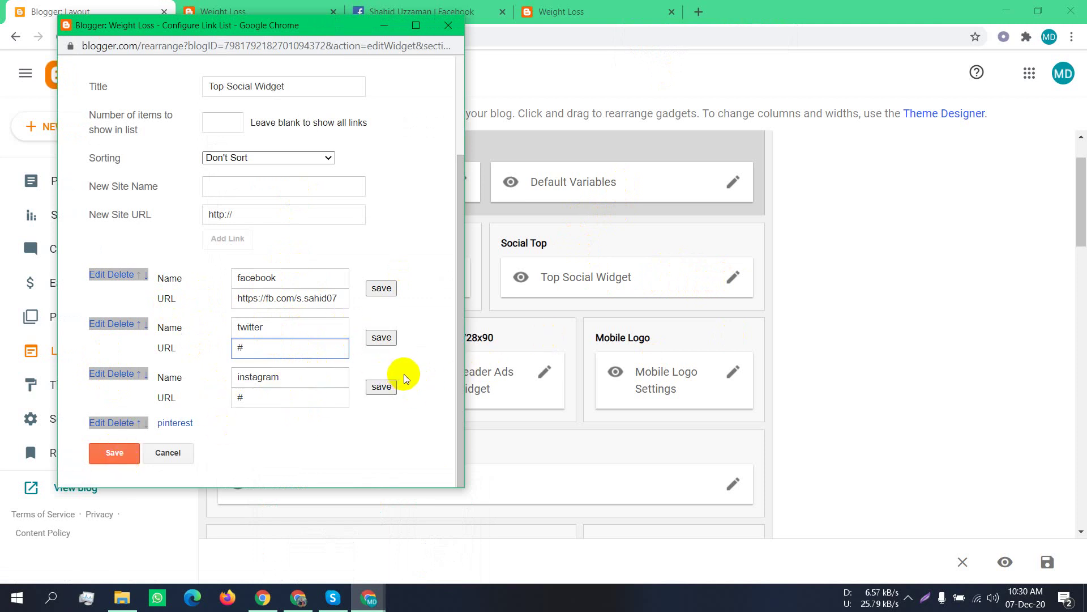
click(382, 287)
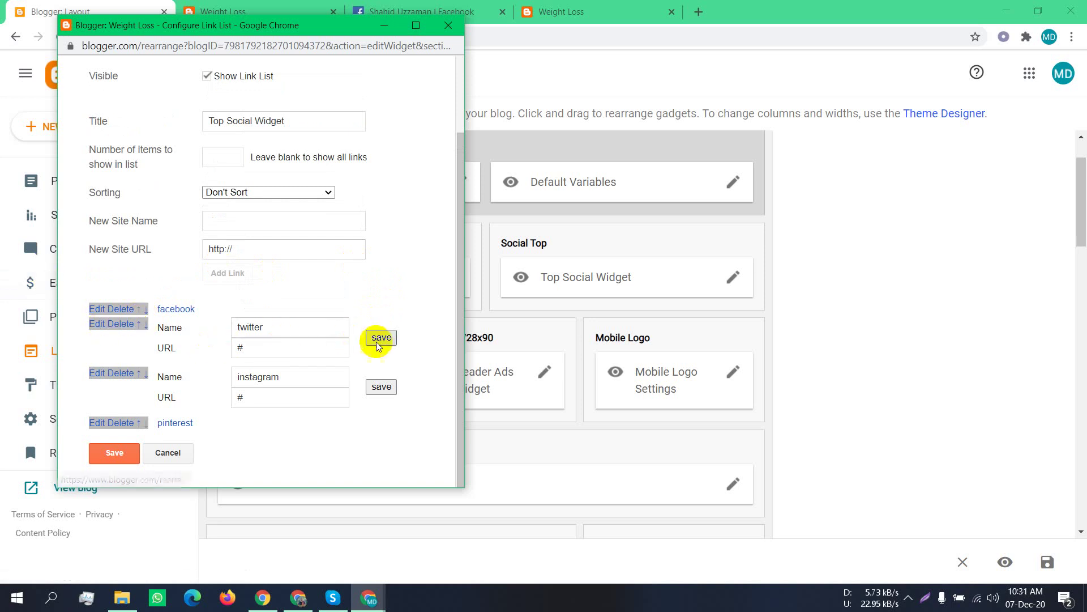
click(298, 351)
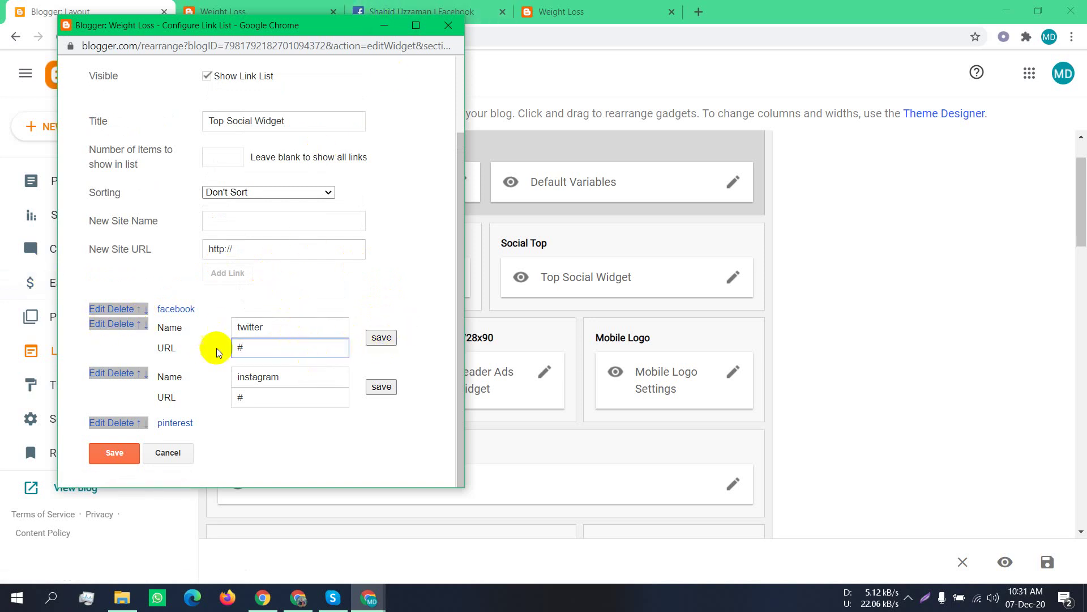
click(118, 454)
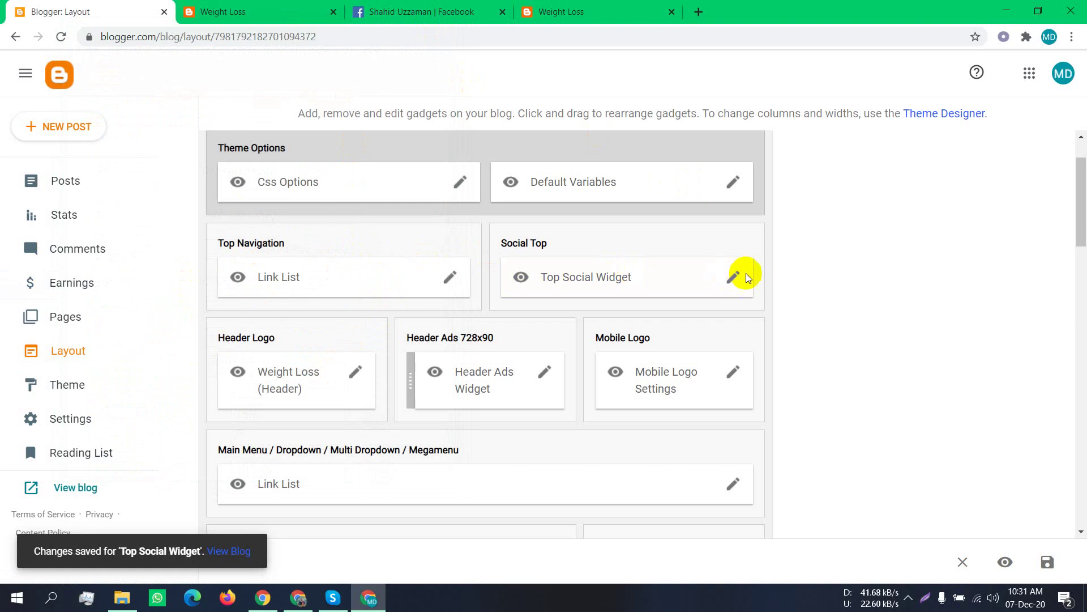
Compare the live blog's TECH TIMES logo with the layout and open the Header Logo gadget's settings down to its image options
click(572, 11)
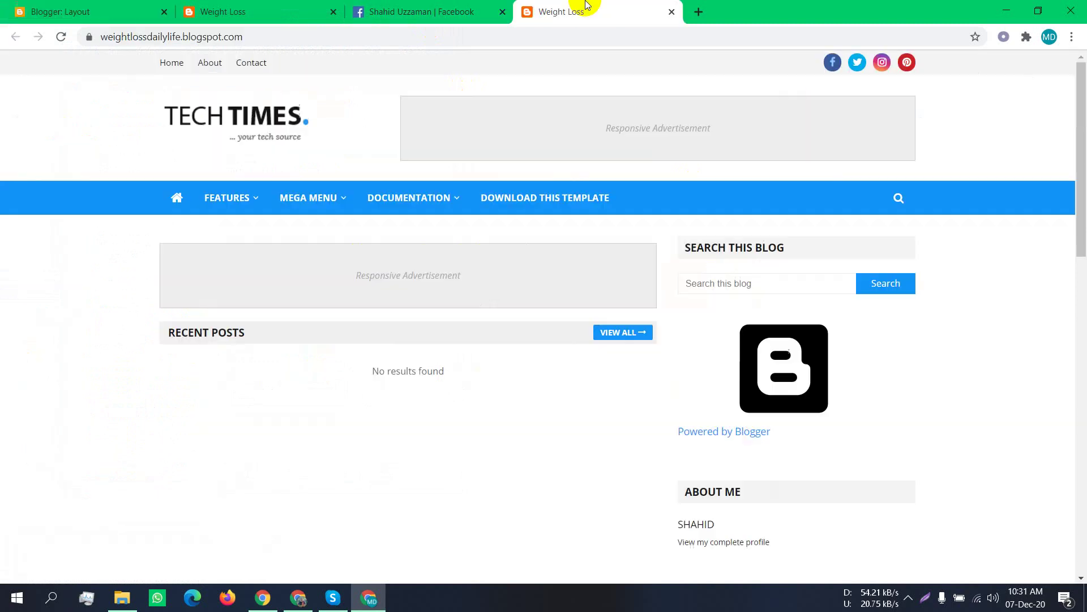
click(28, 4)
scroll(395, 333, down, 3)
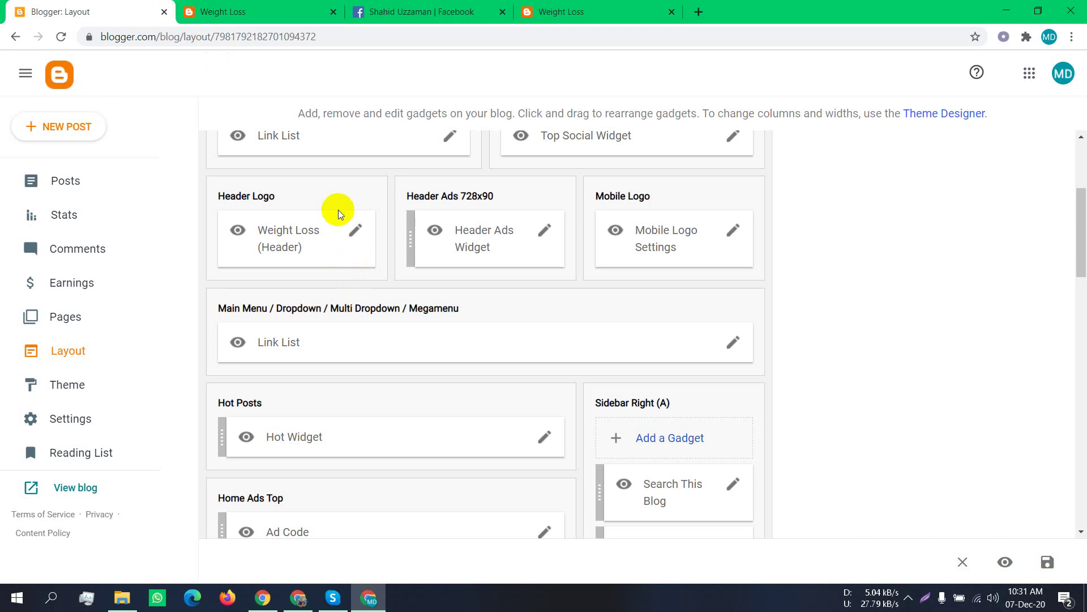
click(550, 4)
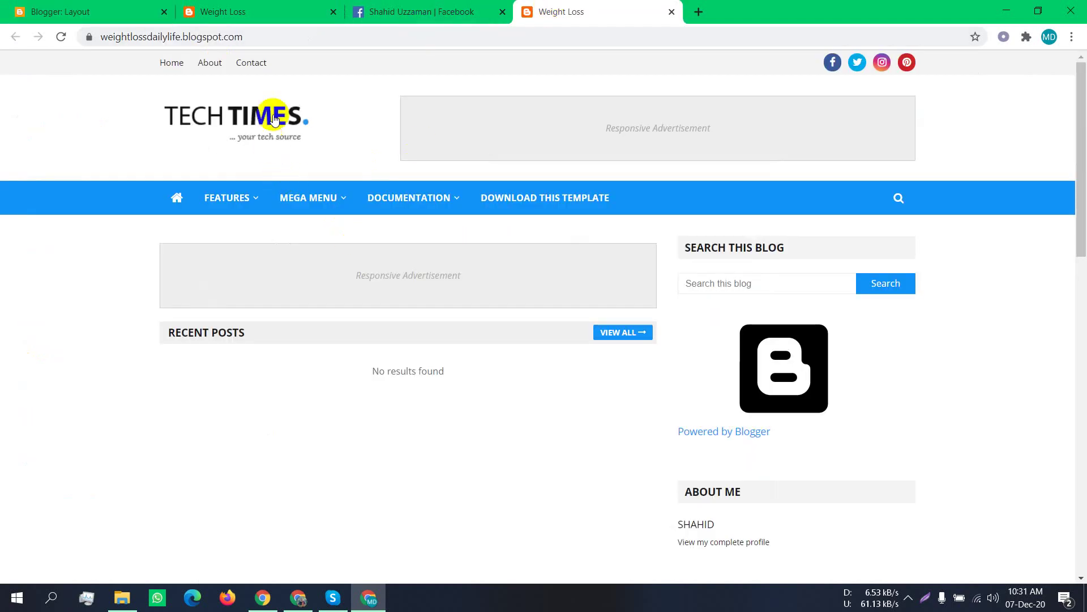
click(42, 11)
click(353, 229)
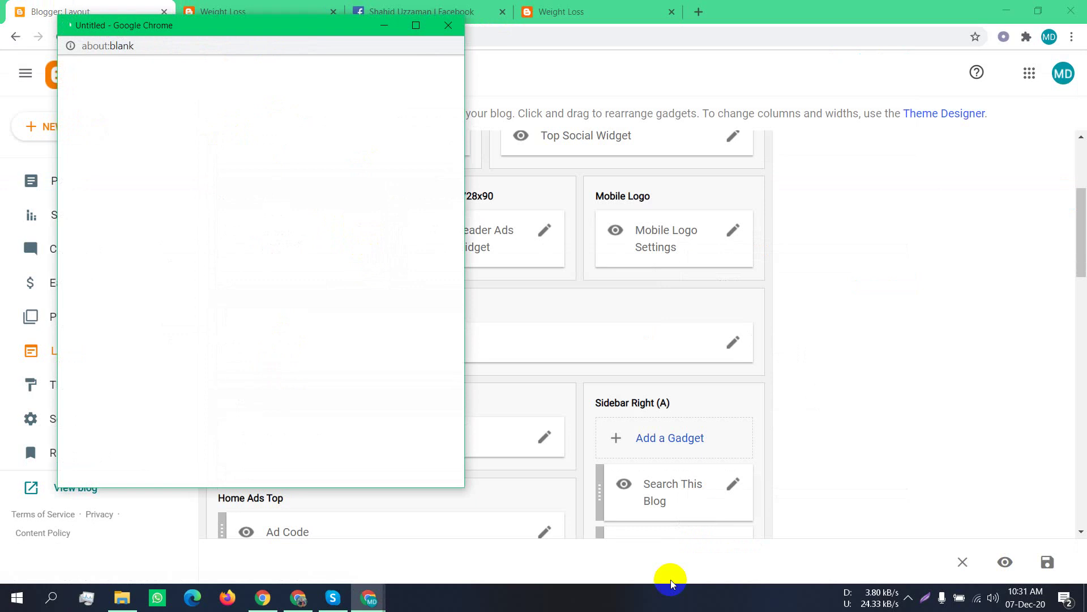
scroll(373, 274, down, 1)
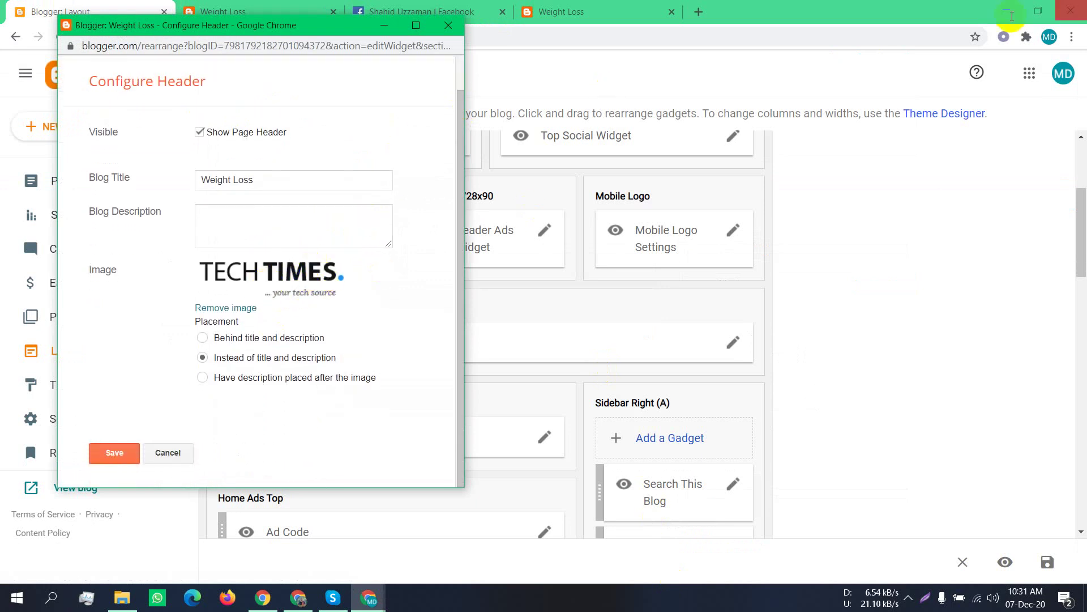
Search Google for weight loss in a new tab and look through the image results
click(703, 8)
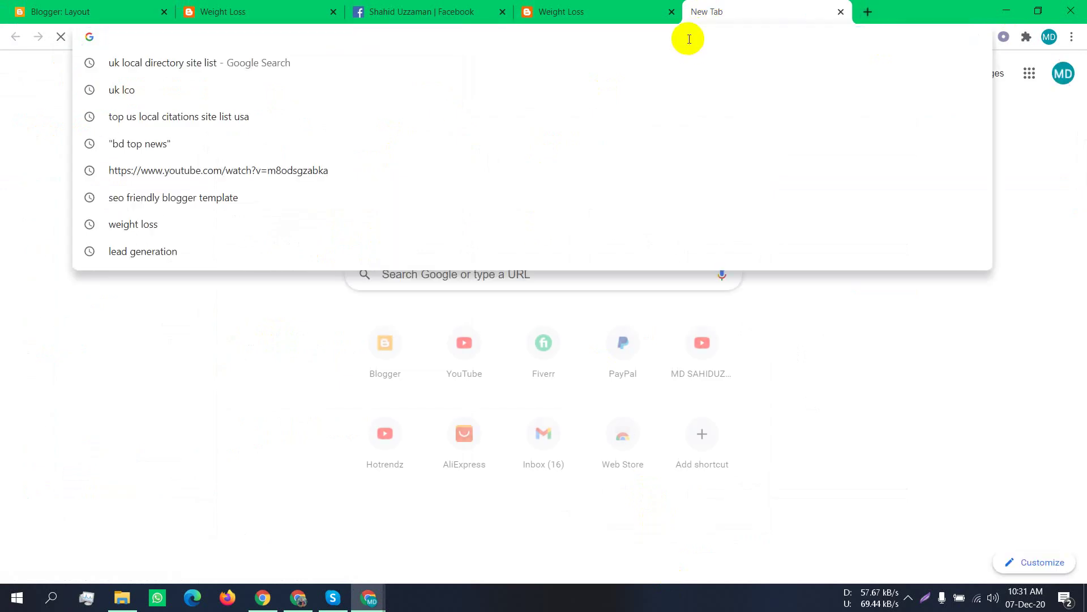
text(wei)
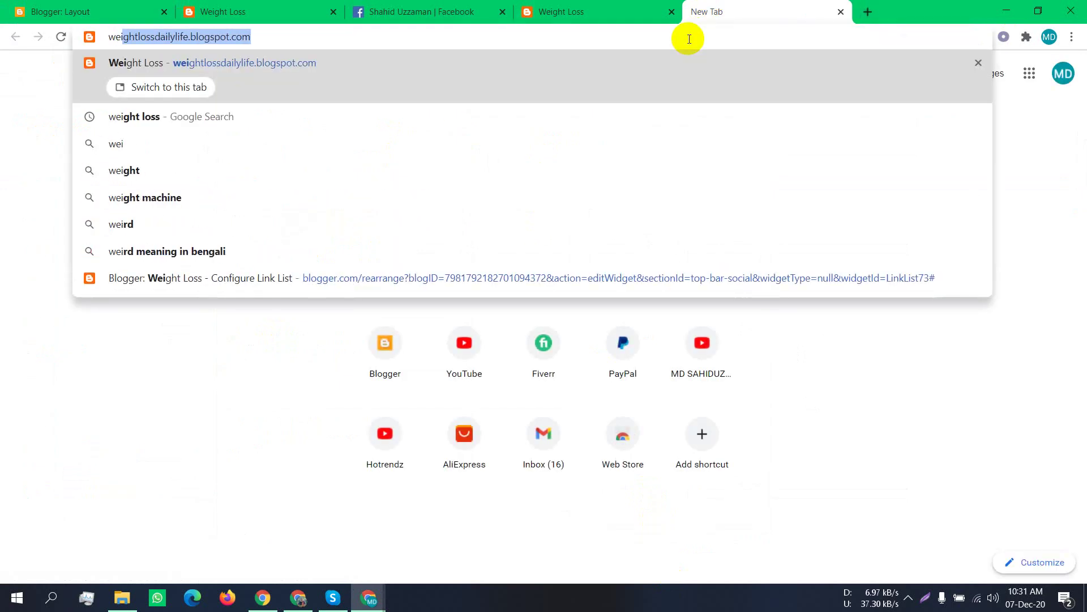
click(213, 121)
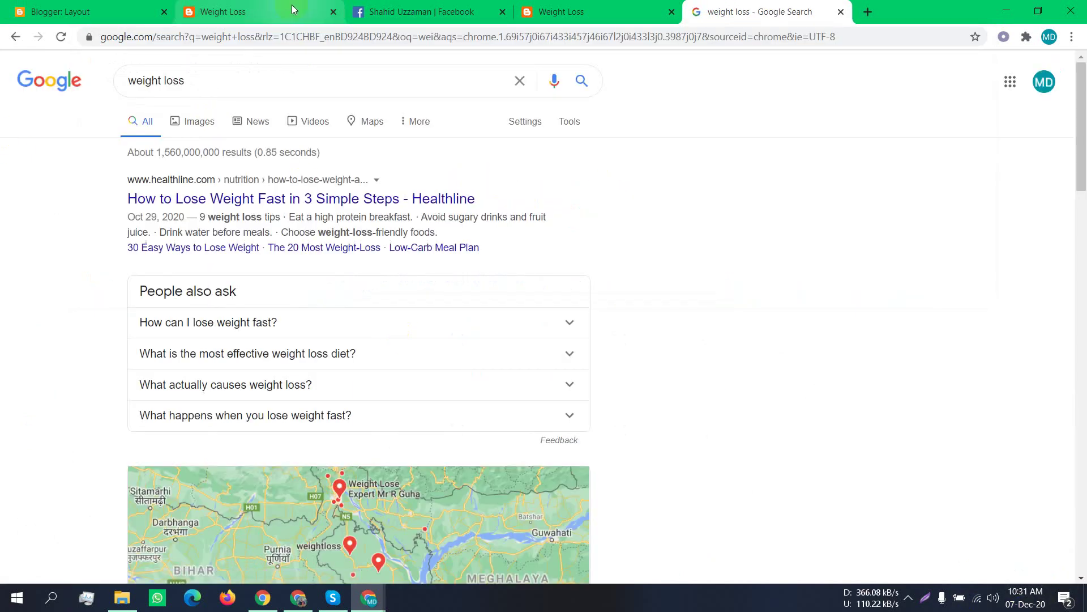
click(194, 120)
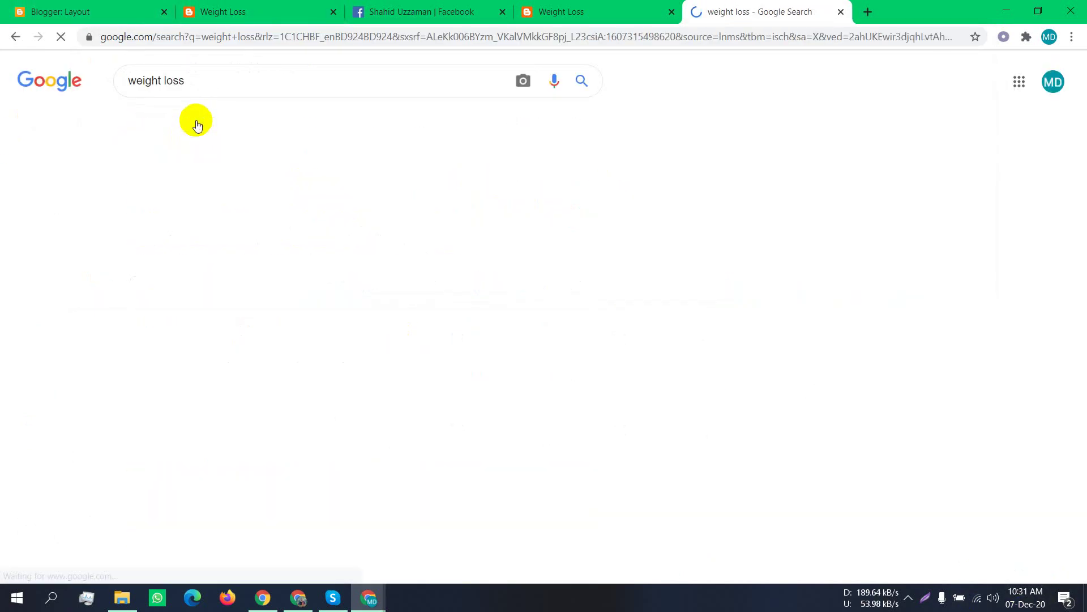
scroll(274, 113, down, 5)
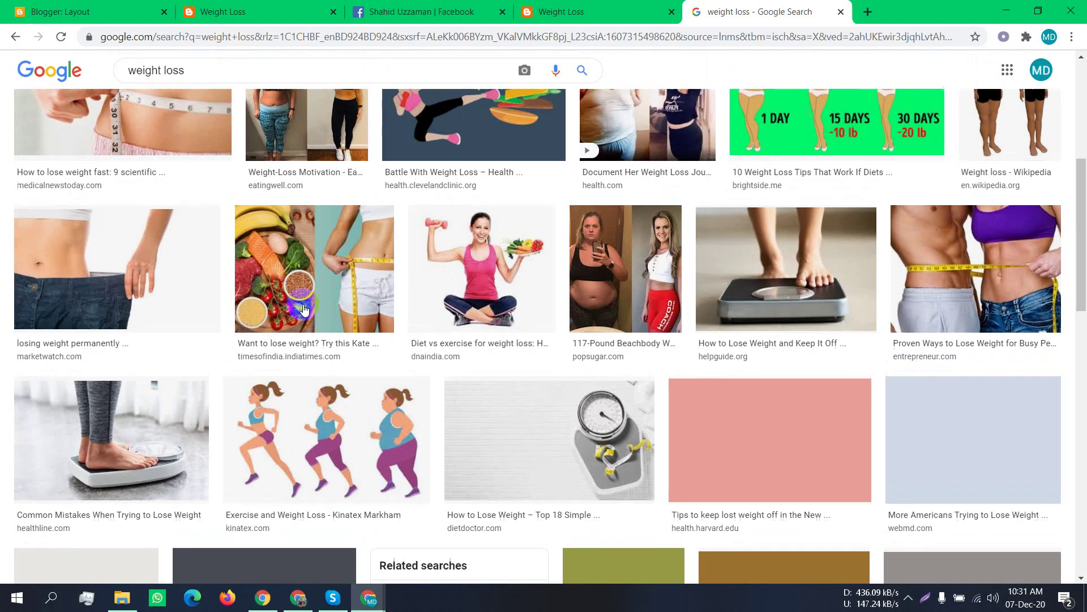
scroll(278, 109, up, 7)
Refine the image search to weight loss logo png and browse the results for a suitable blog logo
click(275, 87)
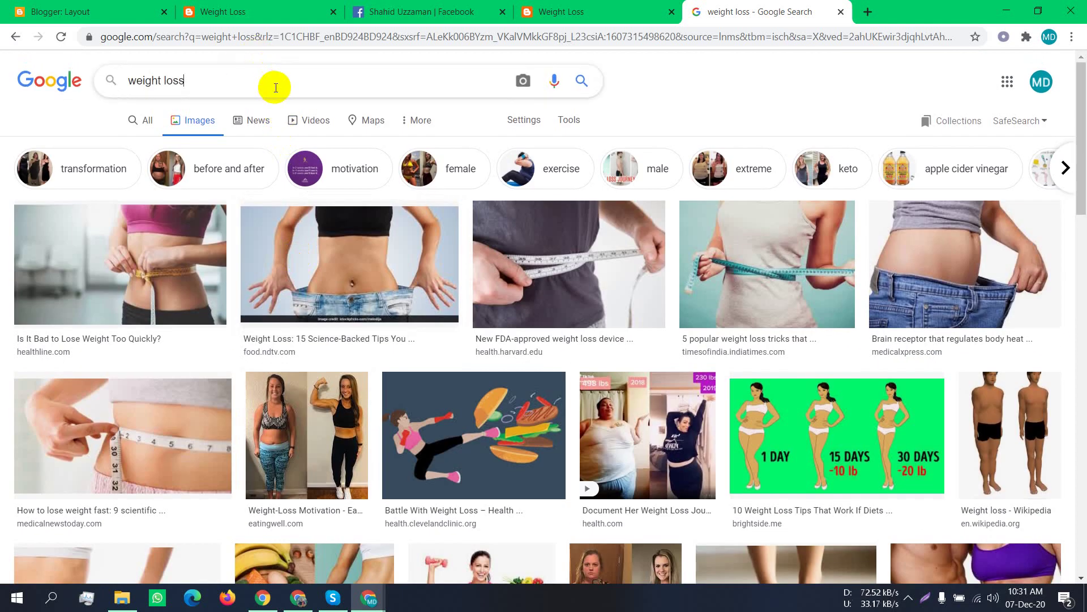
text(logo)
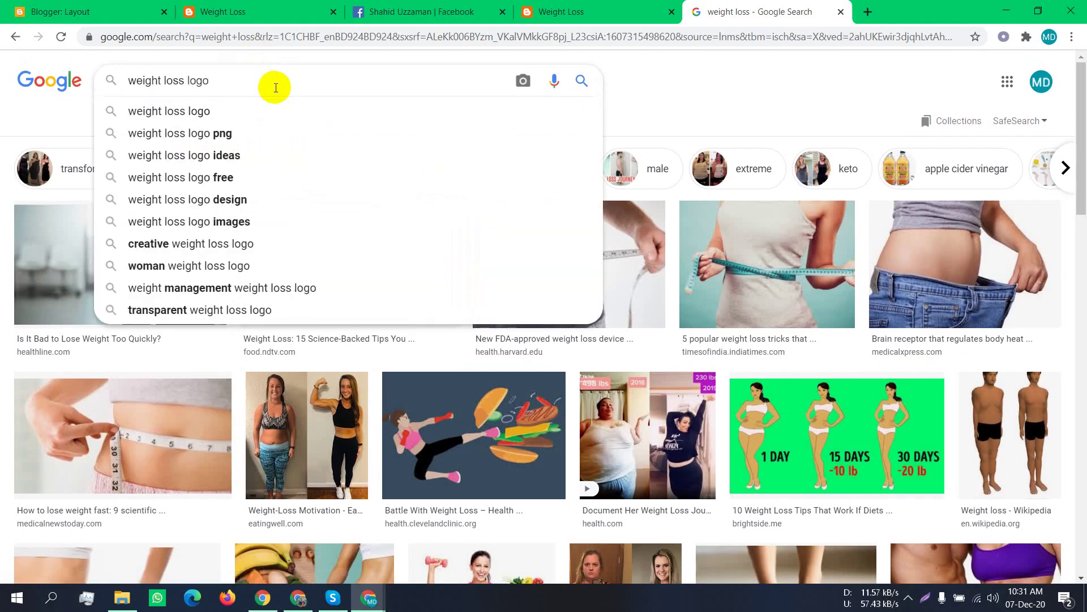
click(274, 133)
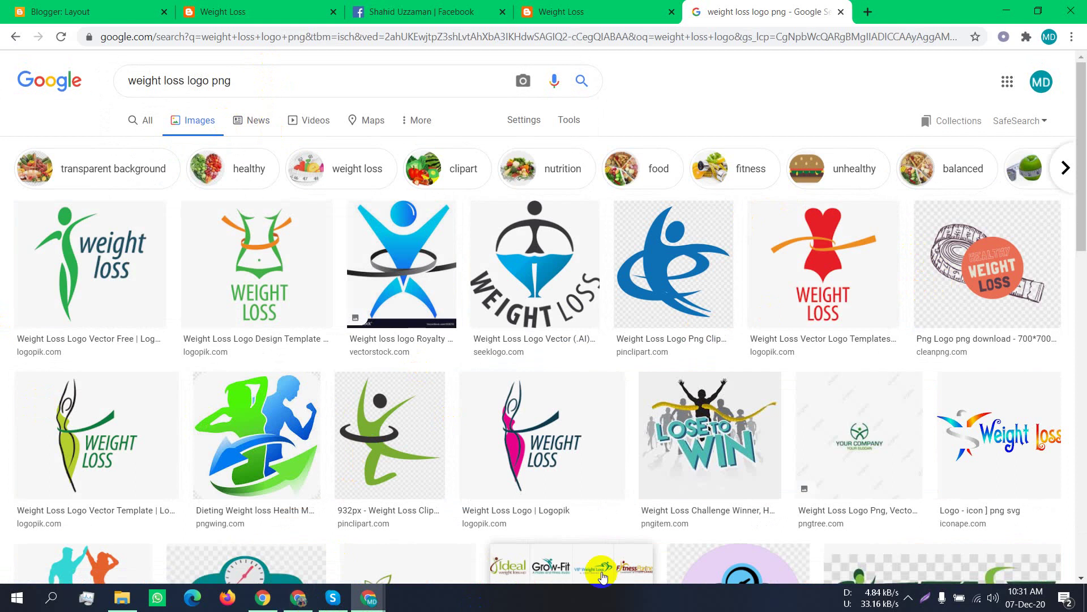
scroll(625, 572, down, 1)
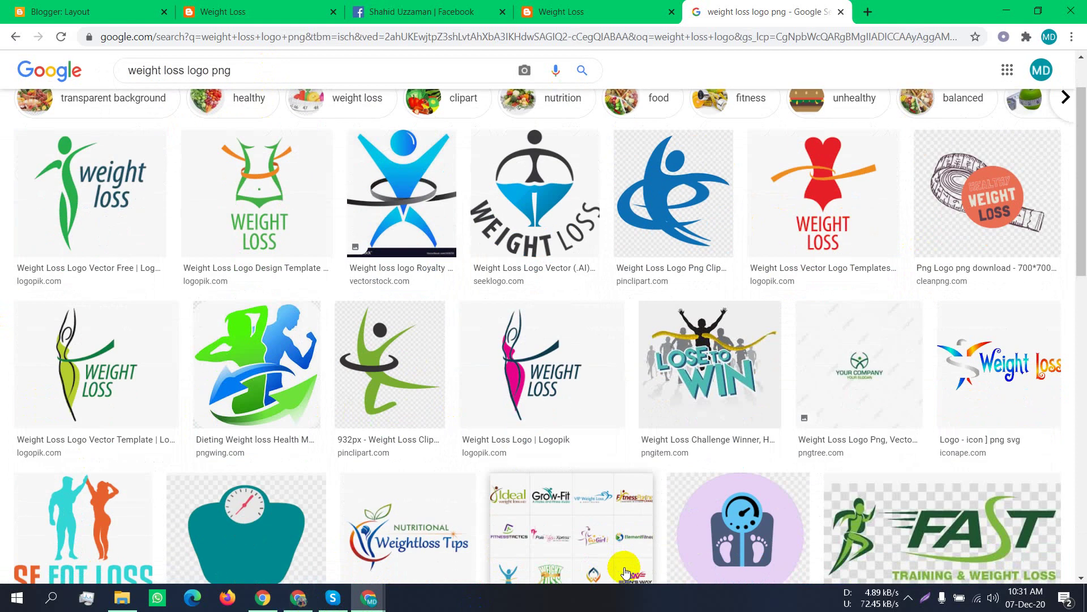
scroll(775, 442, down, 2)
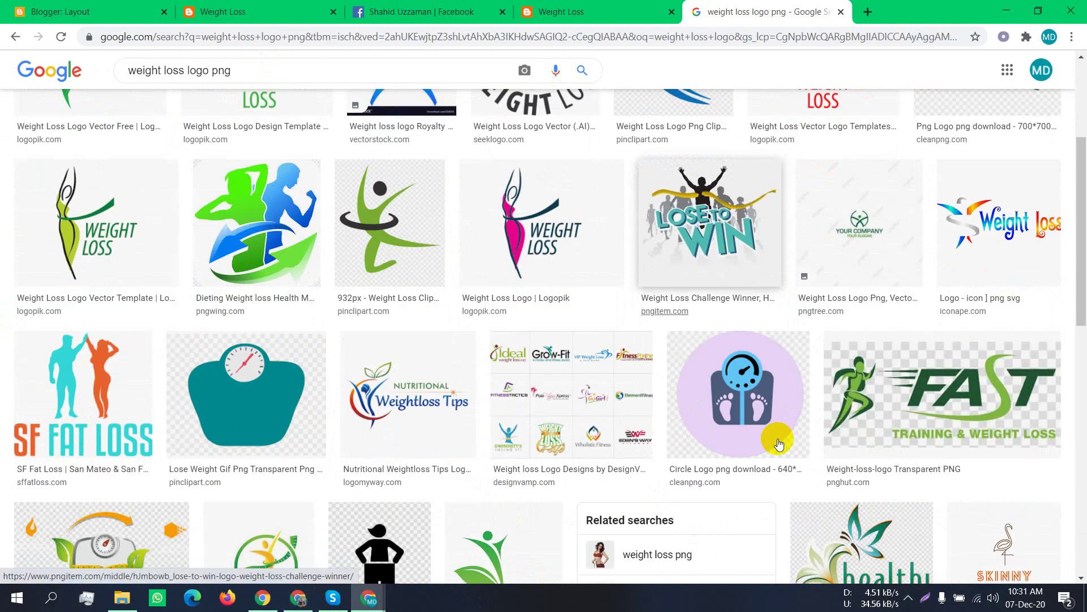
scroll(299, 364, down, 3)
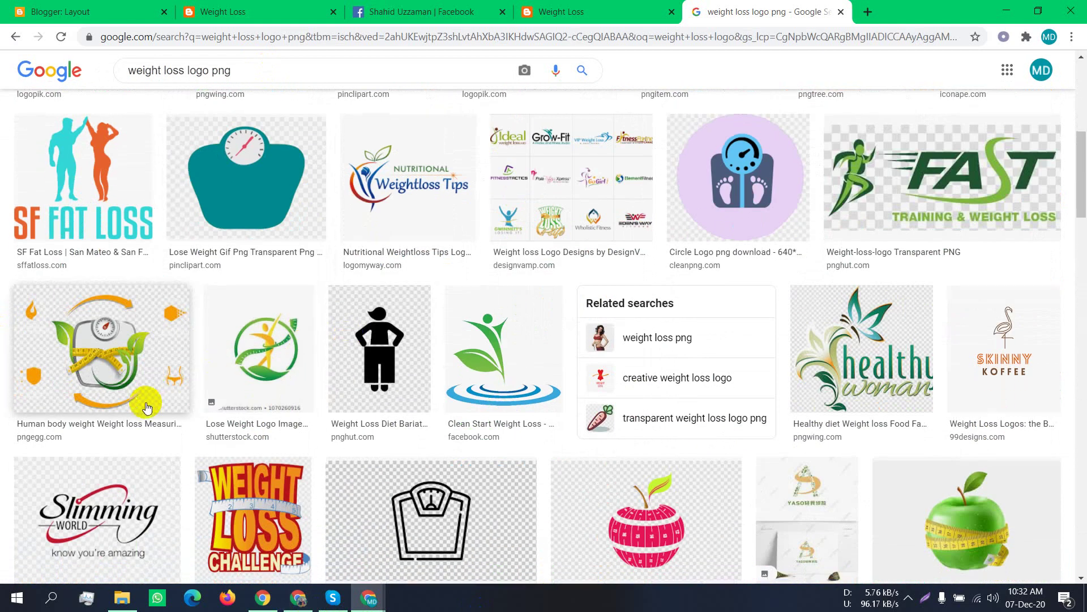
Save the SeekLogo weight loss logo from the image results to the Desktop as PNG file weight-loss-logo-792A71DEC1-seeklogo.com
scroll(146, 408, down, 3)
scroll(158, 396, up, 10)
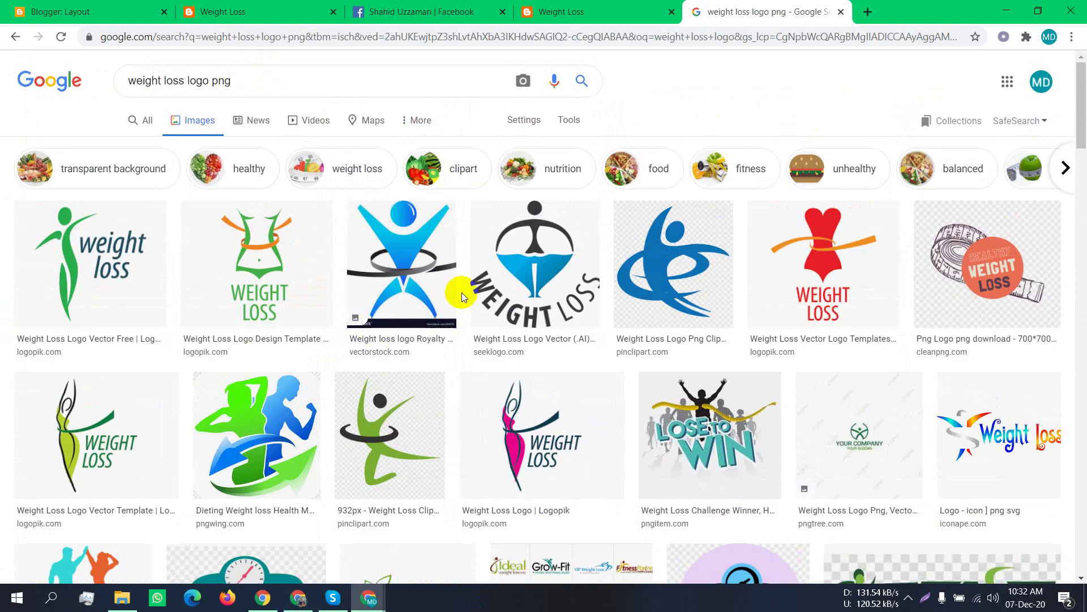
click(556, 240)
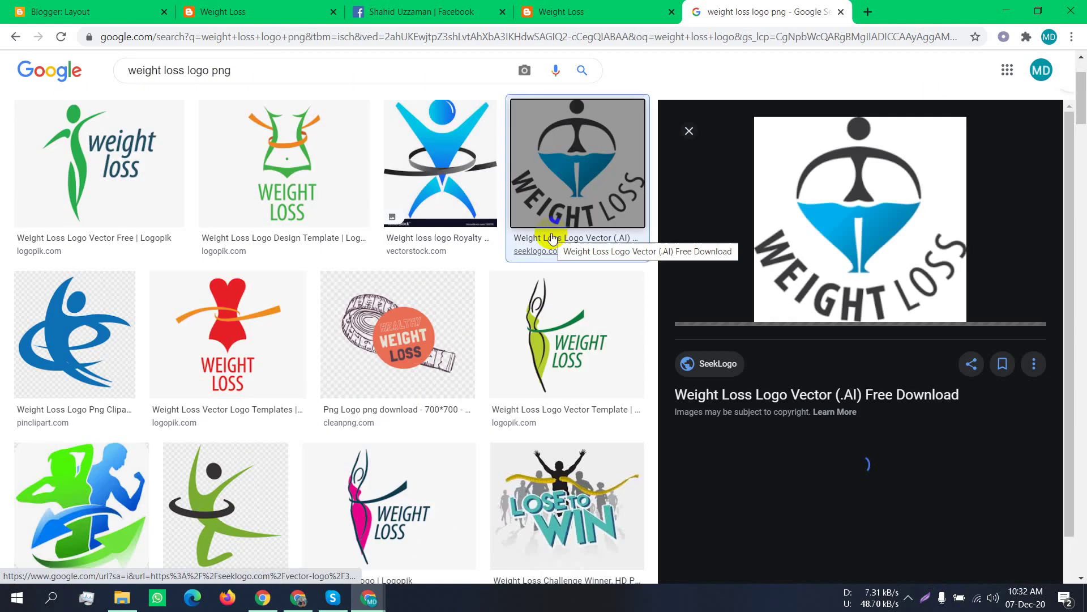
right_click(856, 186)
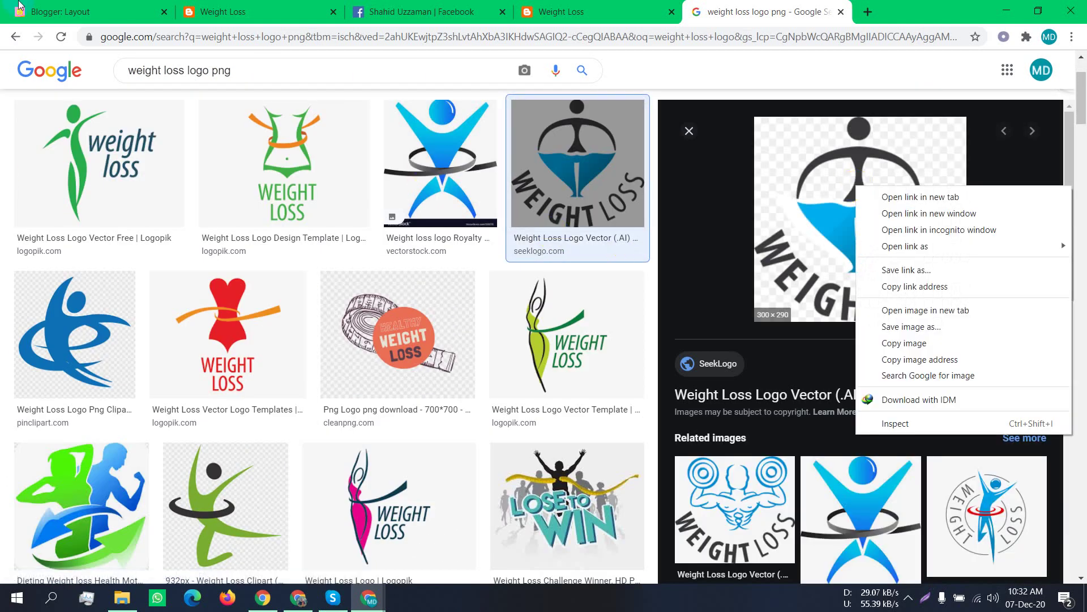
click(905, 327)
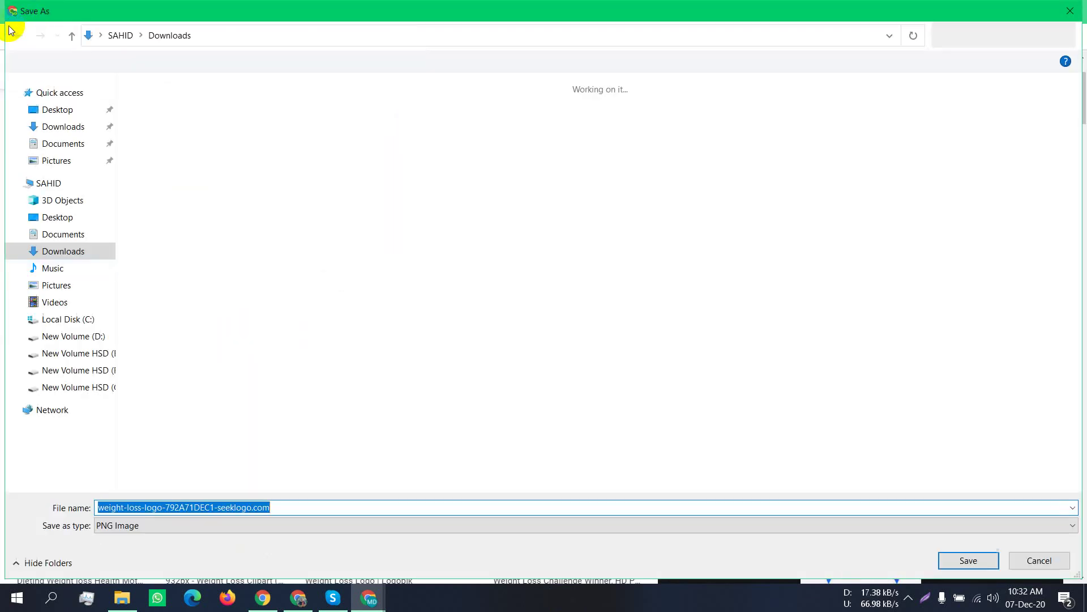
click(66, 116)
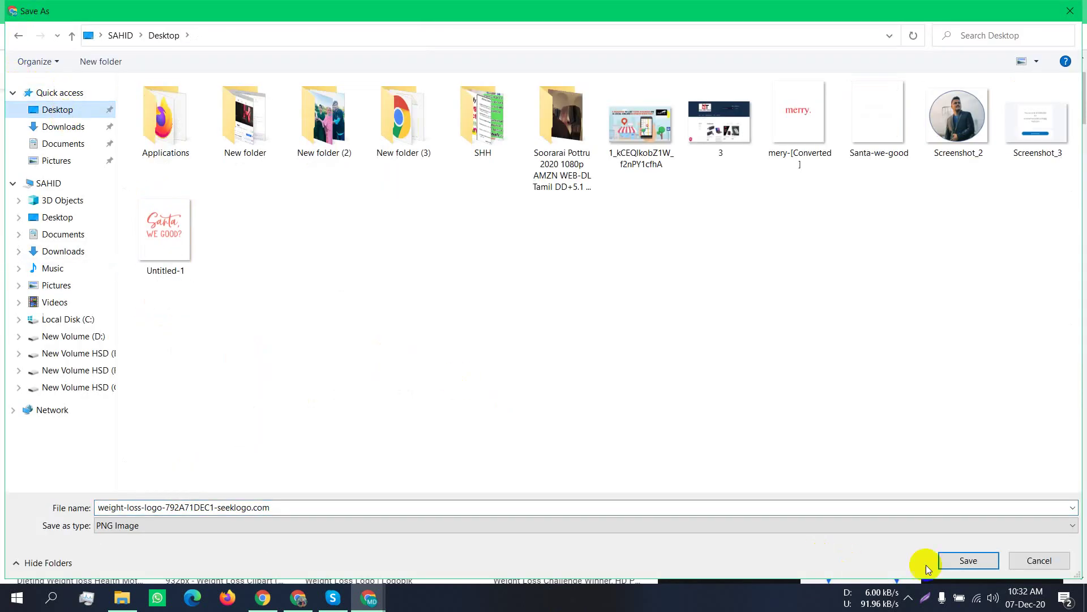
click(955, 561)
Return to the Blogger layout's Configure Header window and remove the TECH TIMES image
click(48, 12)
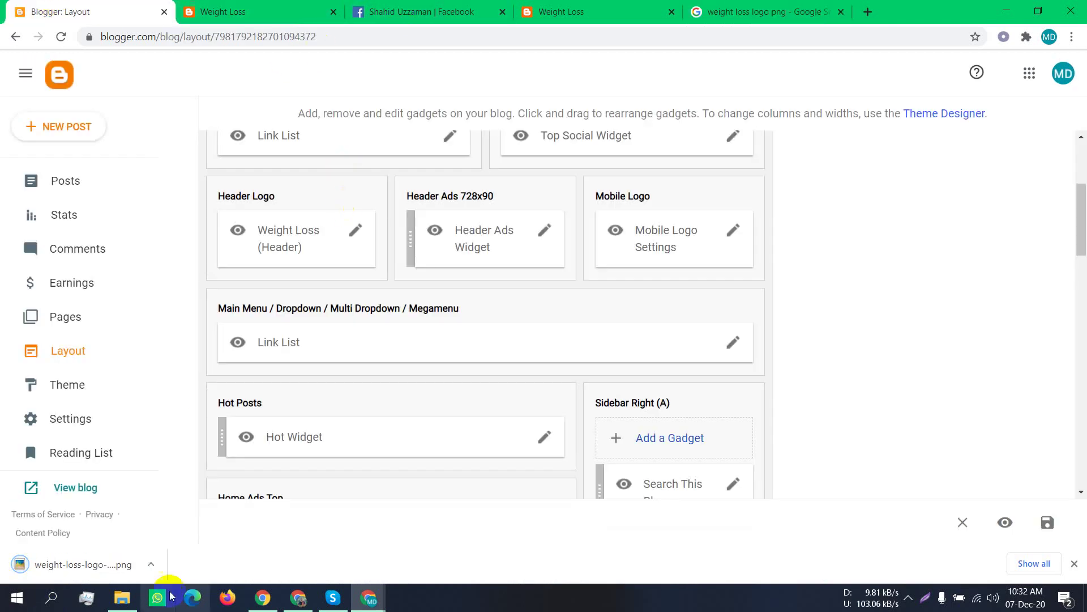
mouse_move(368, 598)
click(453, 527)
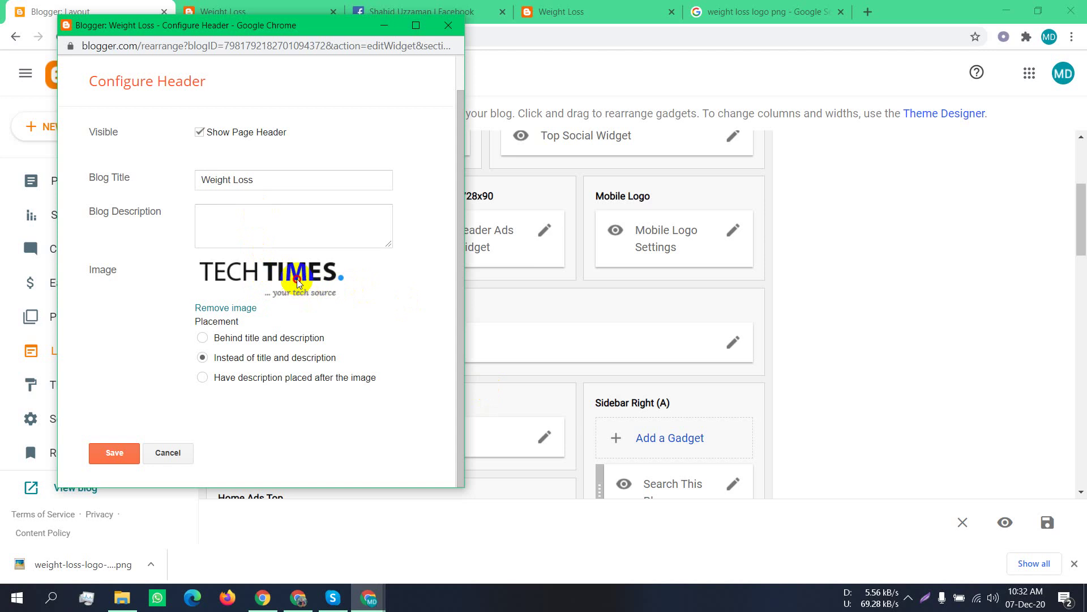
click(225, 307)
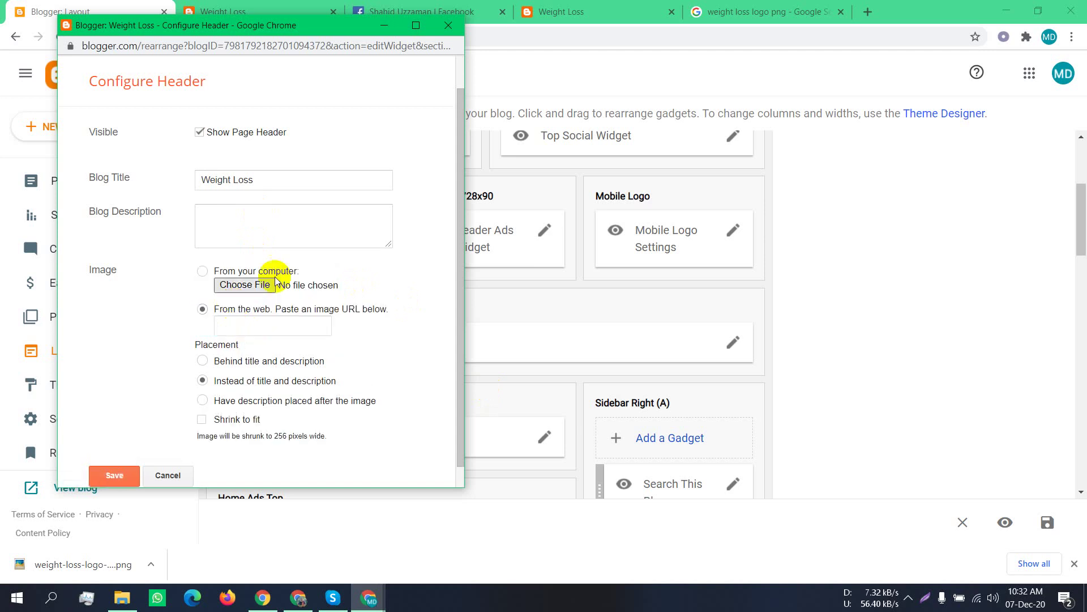
Upload weight-loss-logo-792A71DEC1-seeklogo.com from the Desktop as the header image and save the header gadget
click(258, 285)
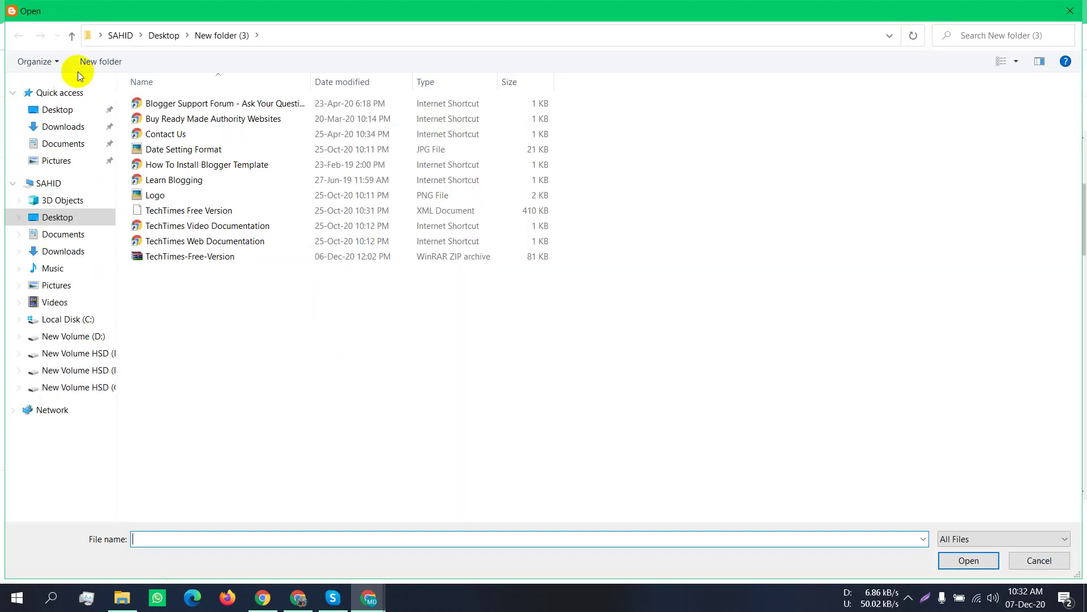
click(63, 109)
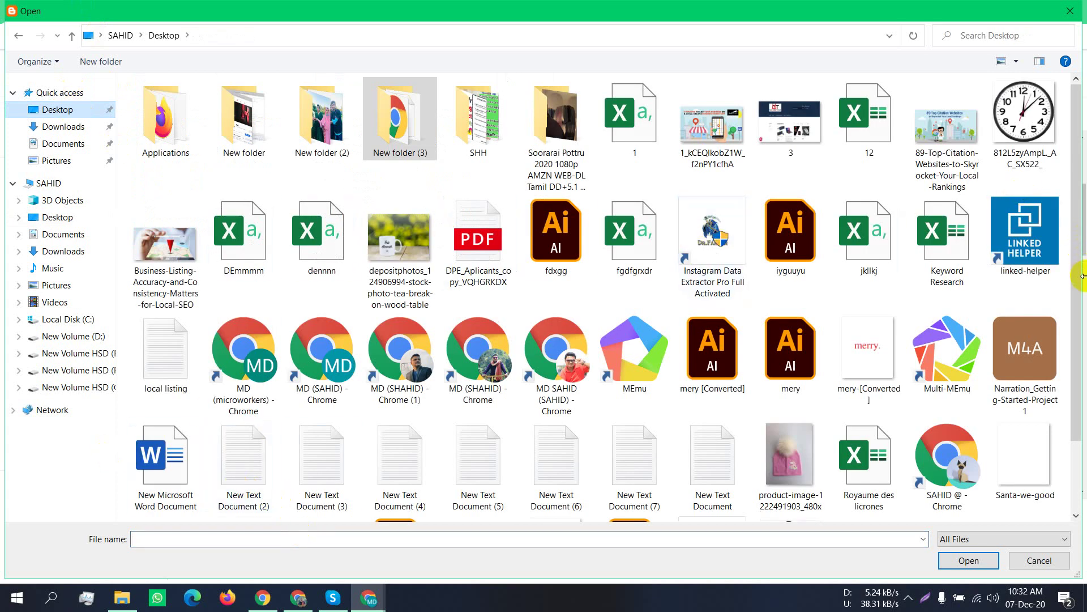
drag(1078, 260, 1081, 397)
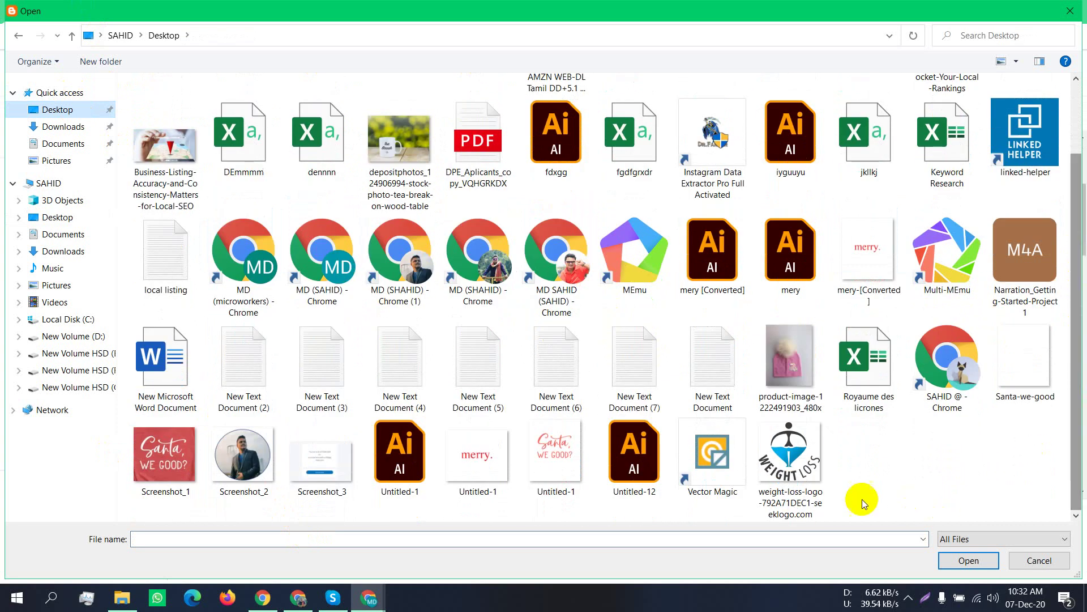
double_click(810, 465)
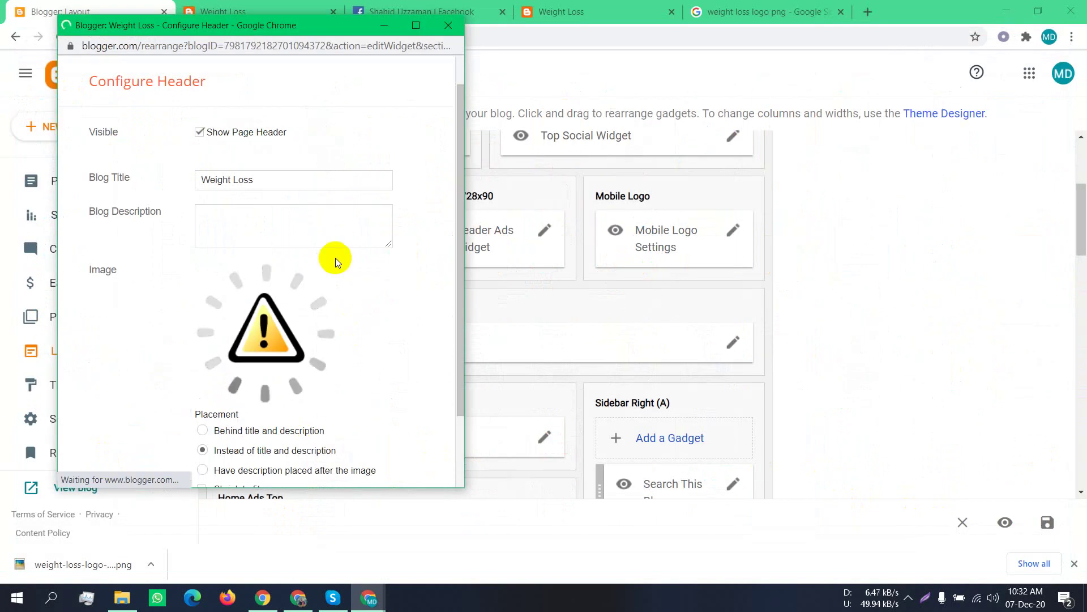
scroll(336, 261, down, 2)
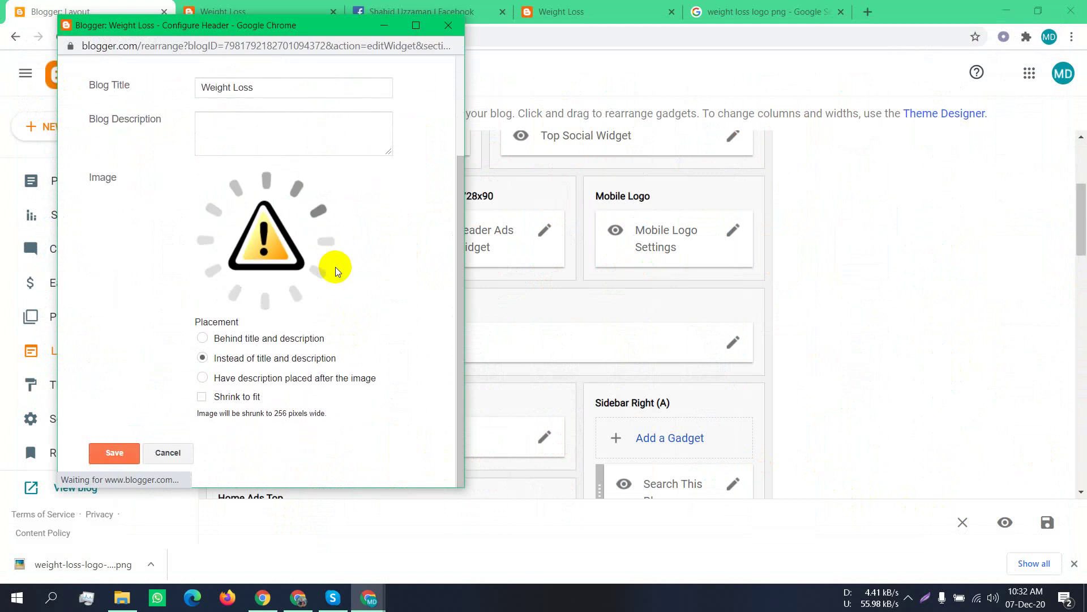
scroll(323, 303, down, 2)
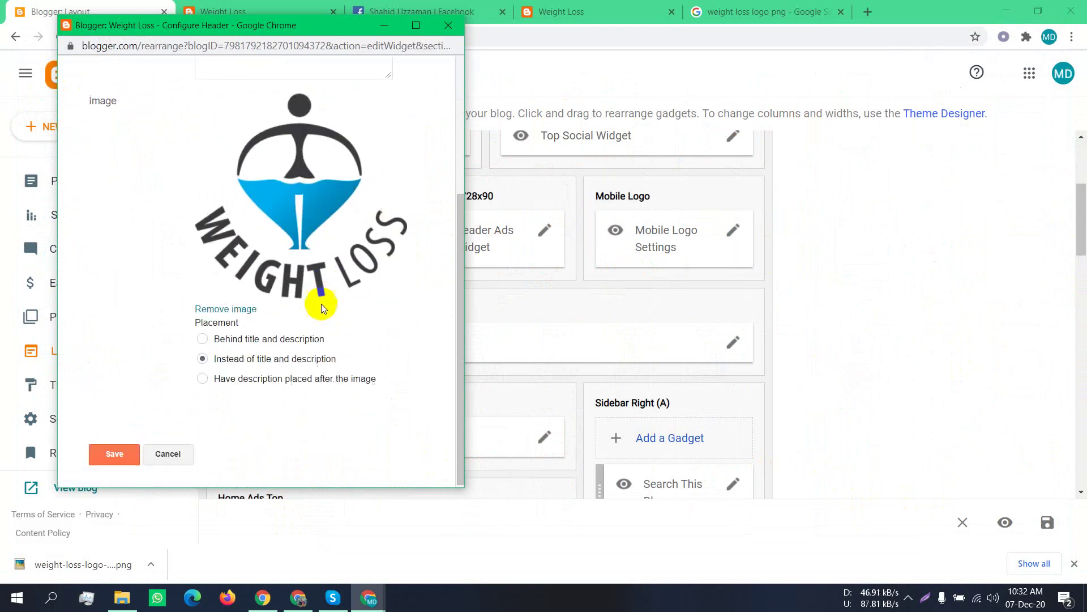
click(124, 450)
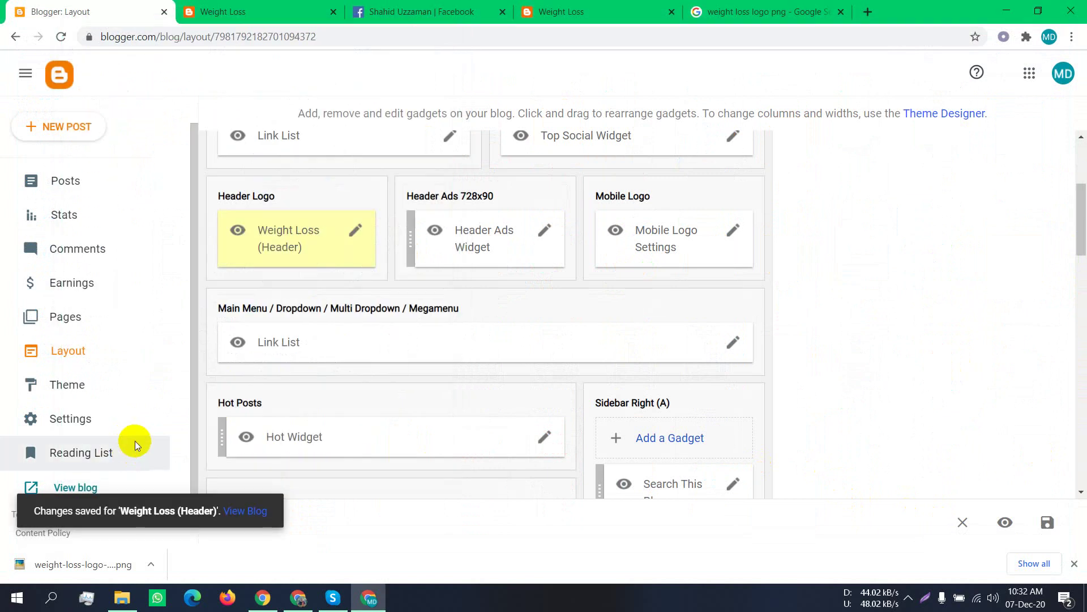
Reload the live blog to check the header logo
click(263, 7)
click(90, 11)
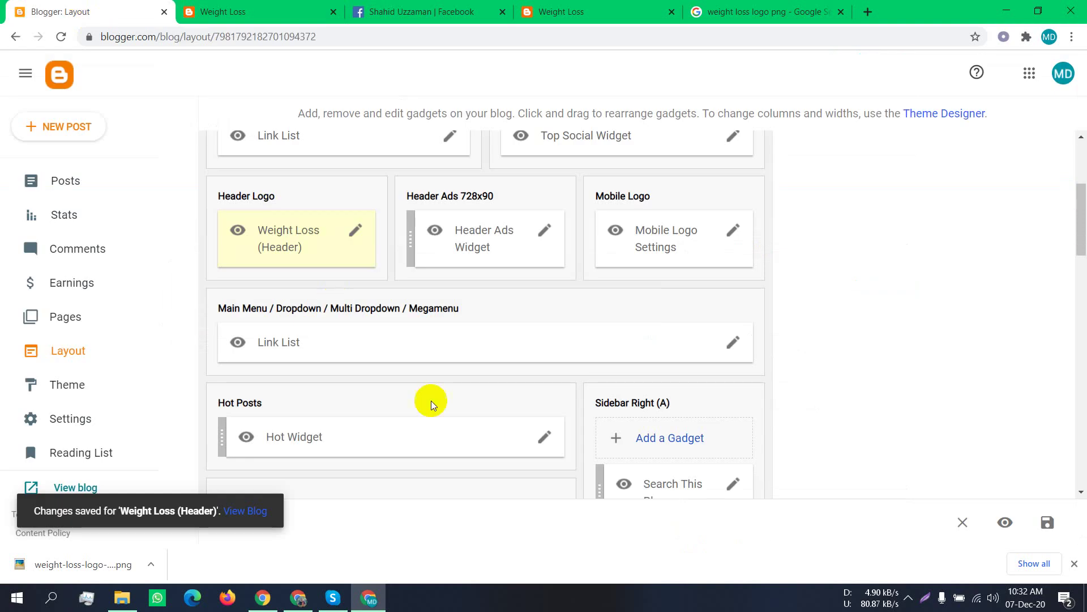
click(274, 8)
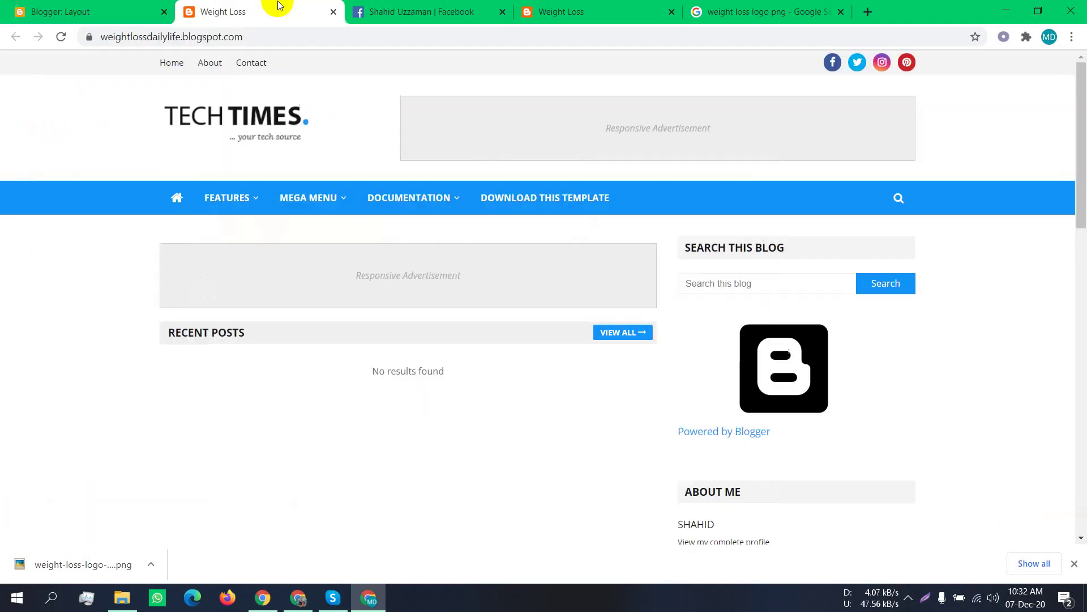
click(61, 36)
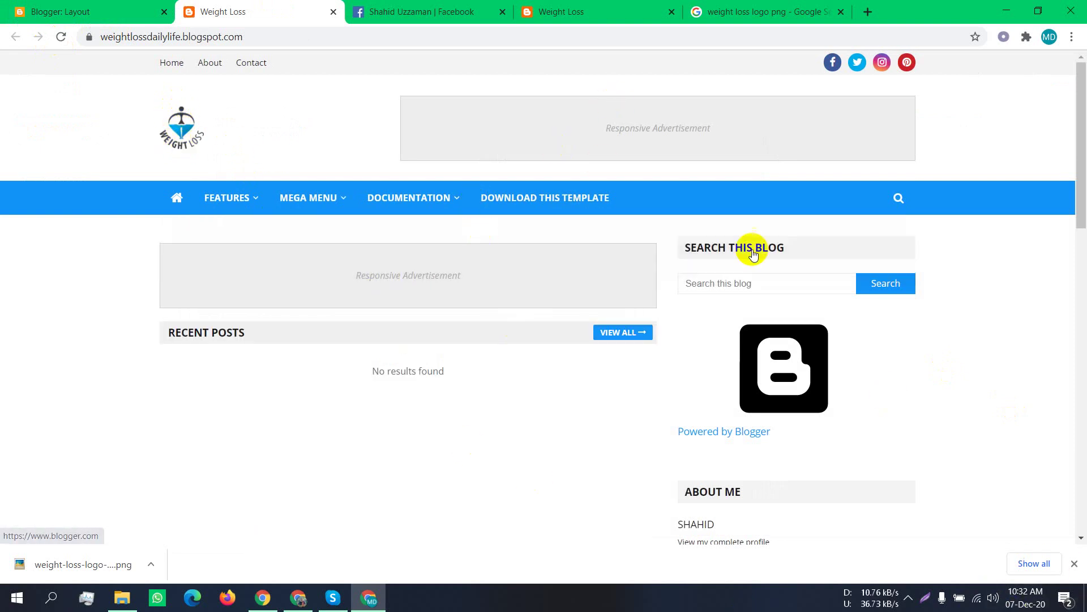
Compare the layout's gadget positions with the responsive advertisement areas on the live blog
click(51, 5)
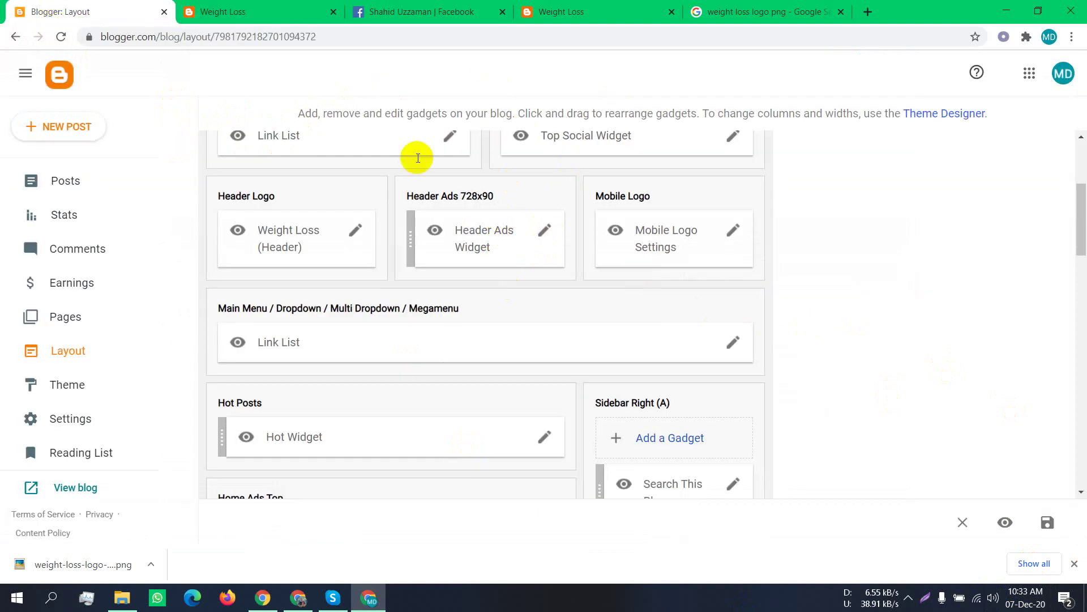
click(255, 11)
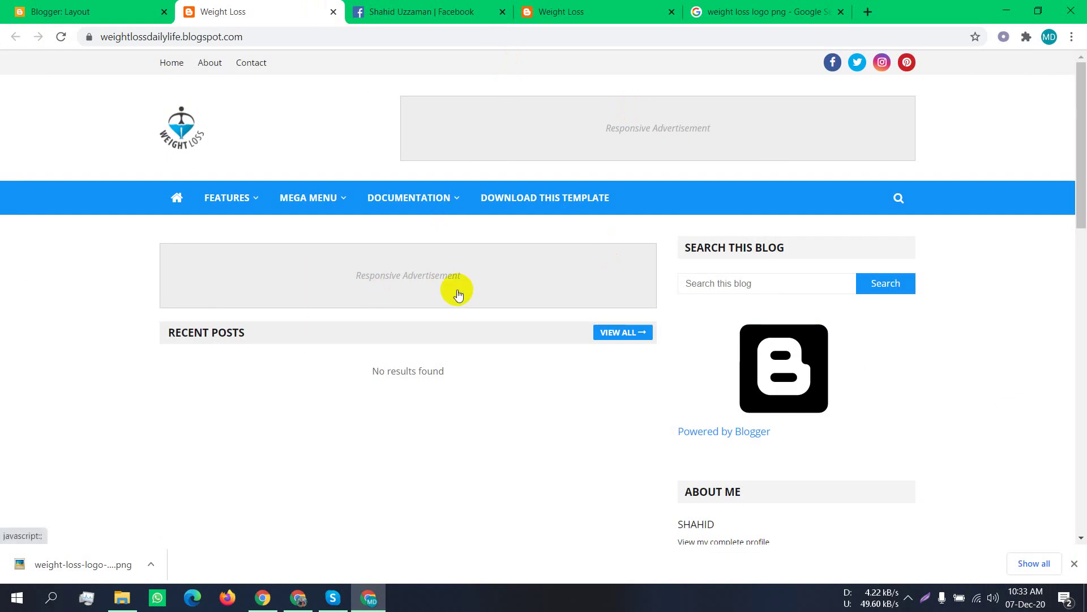
click(352, 277)
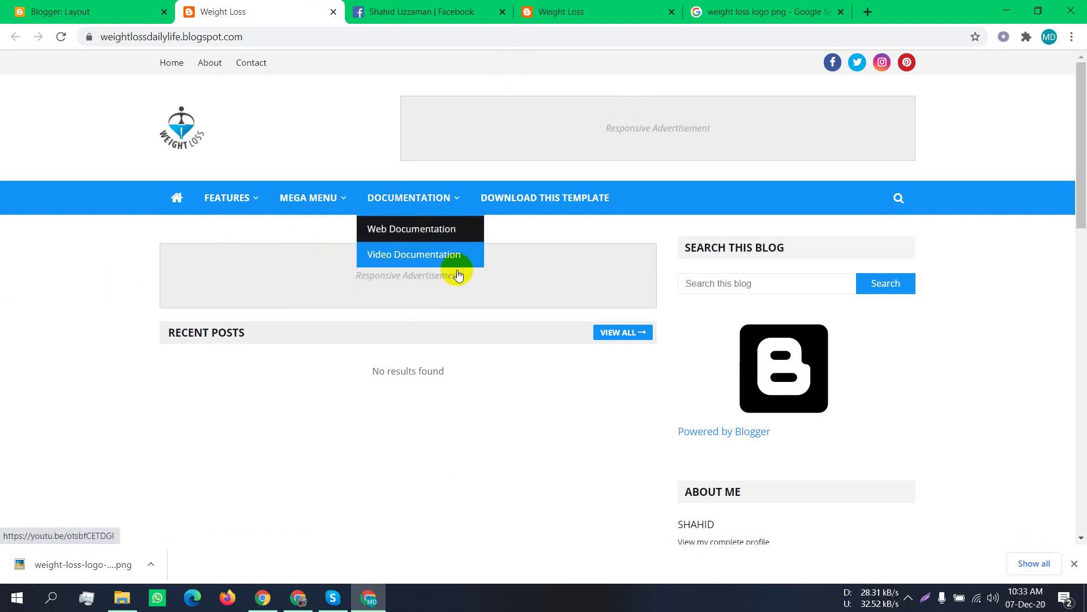
Open the Header Ads Widget settings, examine its HTML/JavaScript content, and close them without changes
click(66, 10)
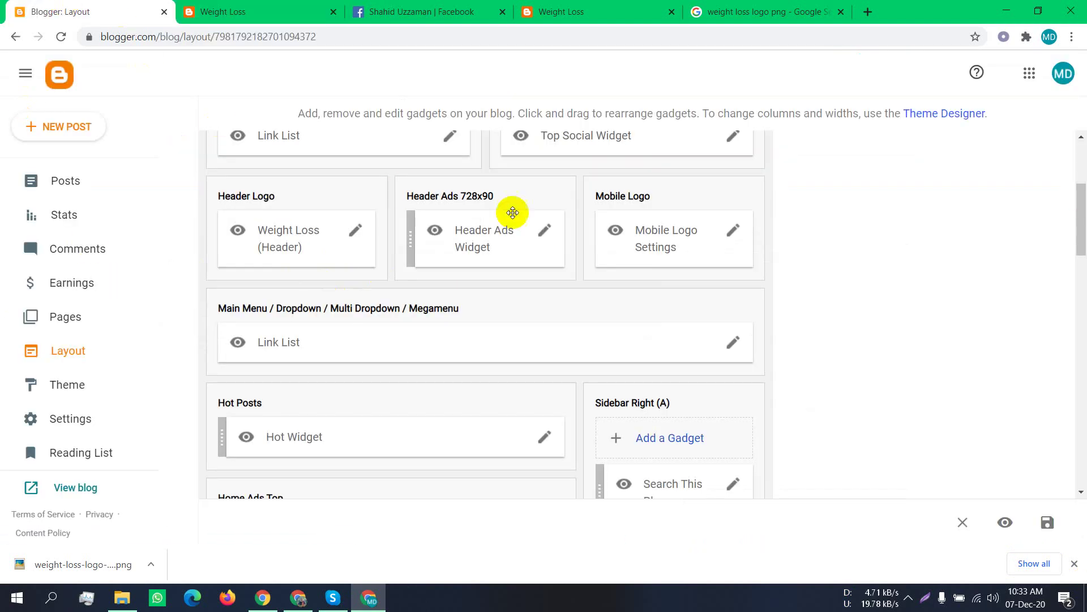
click(545, 232)
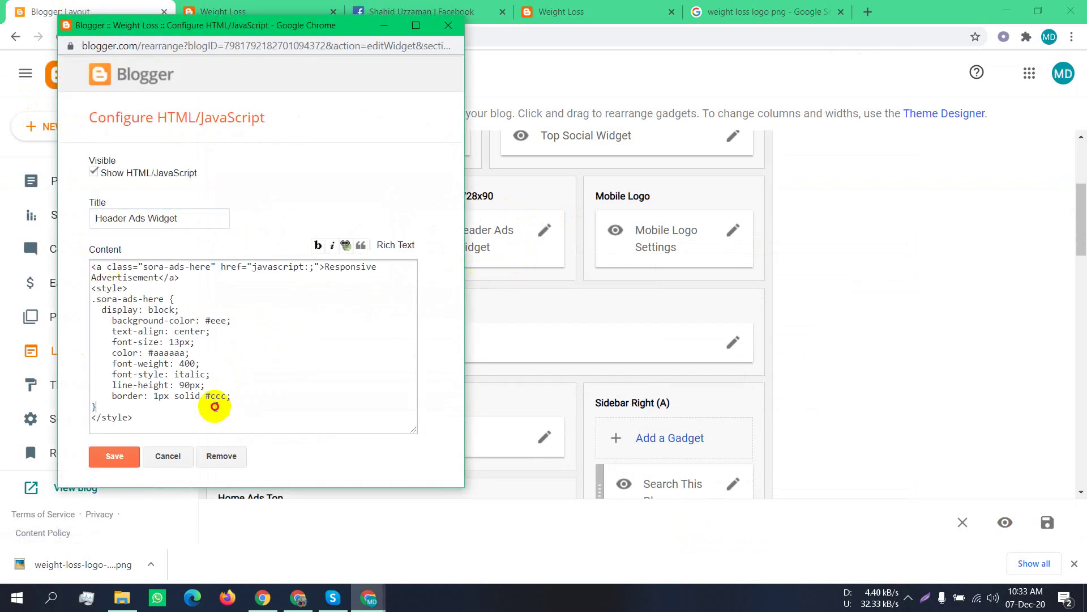
drag(214, 406, 67, 257)
click(297, 283)
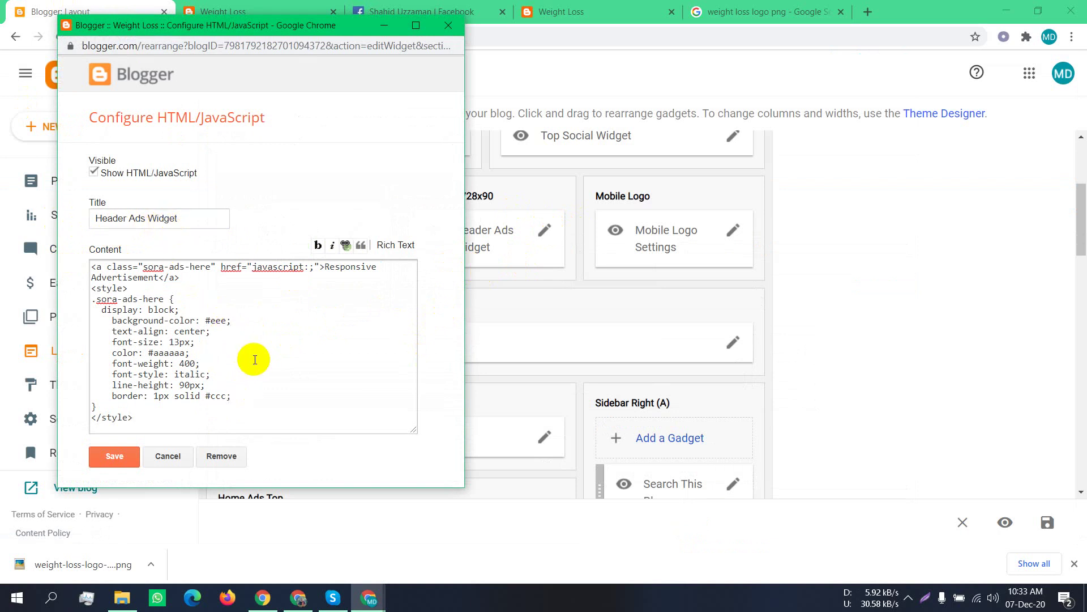
click(177, 416)
drag(178, 416, 95, 268)
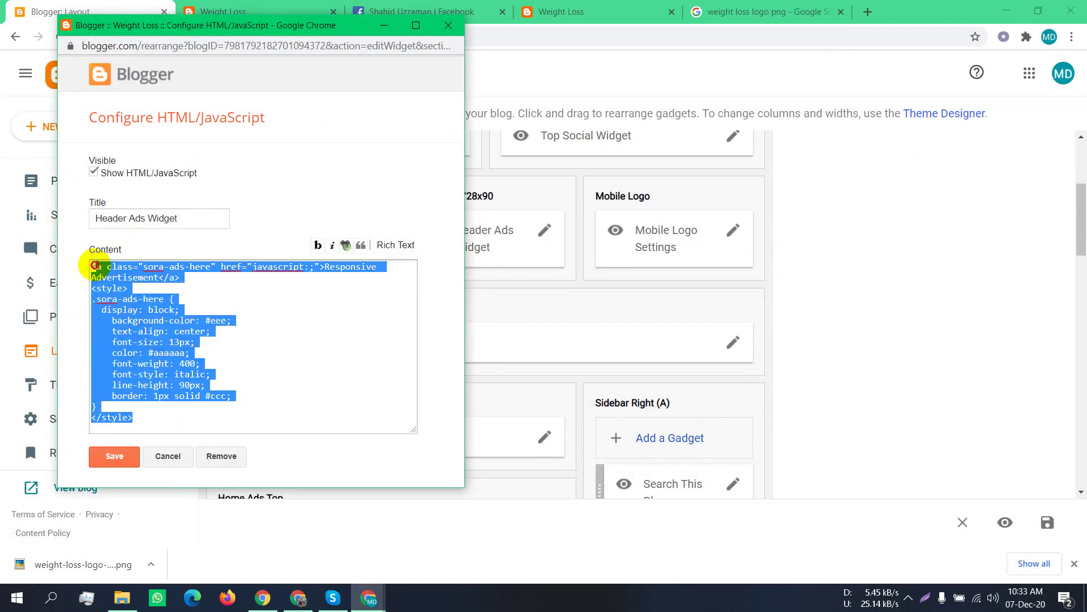
click(312, 325)
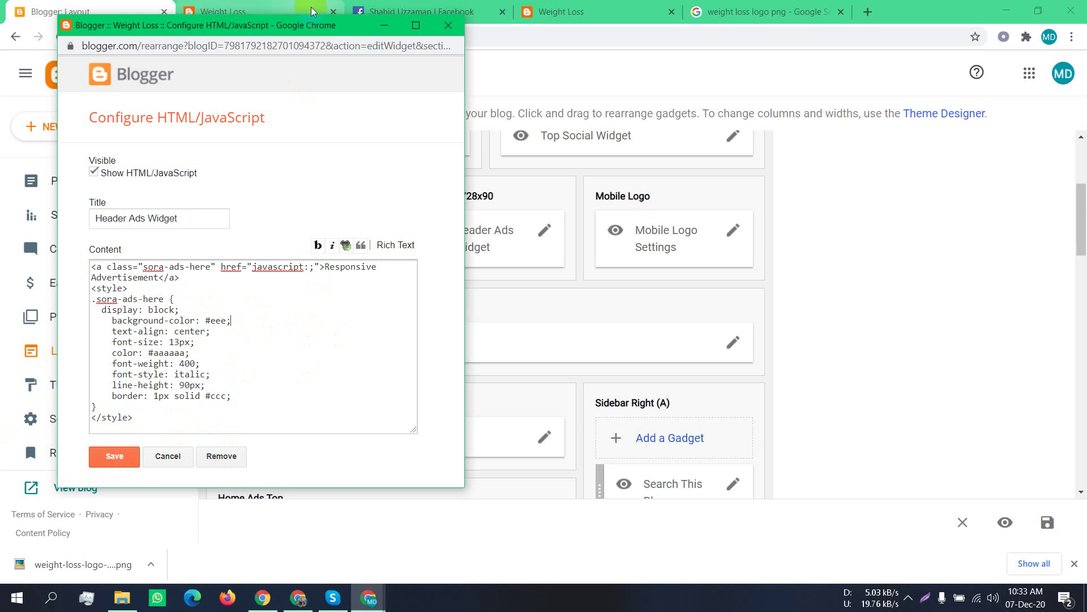
click(449, 25)
Check the live blog's header ad area against the Header Ads Widget settings, closing them unchanged and returning to the layout
click(255, 12)
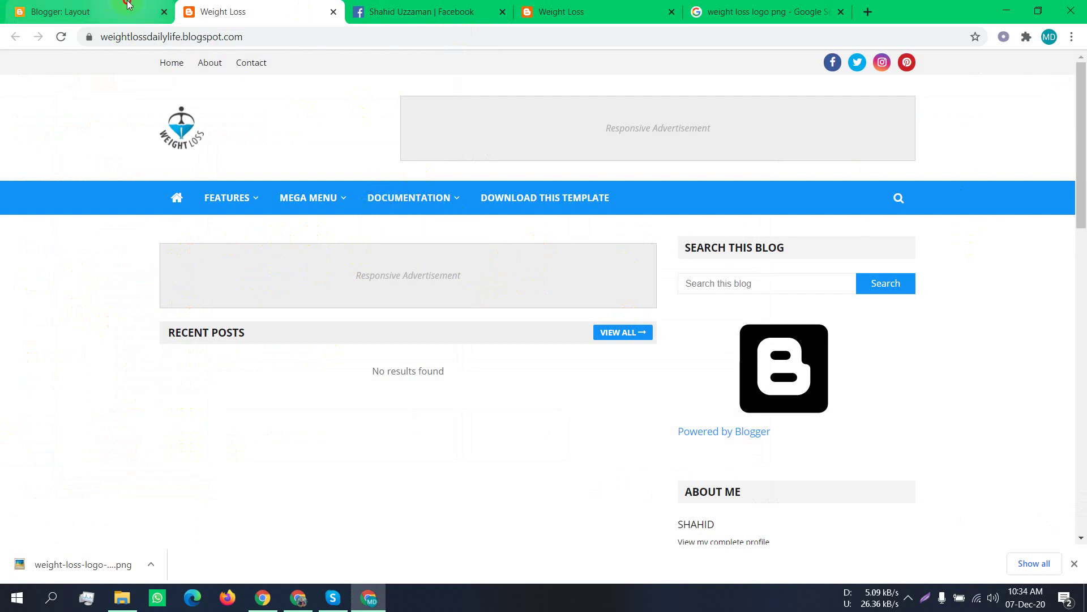
click(85, 12)
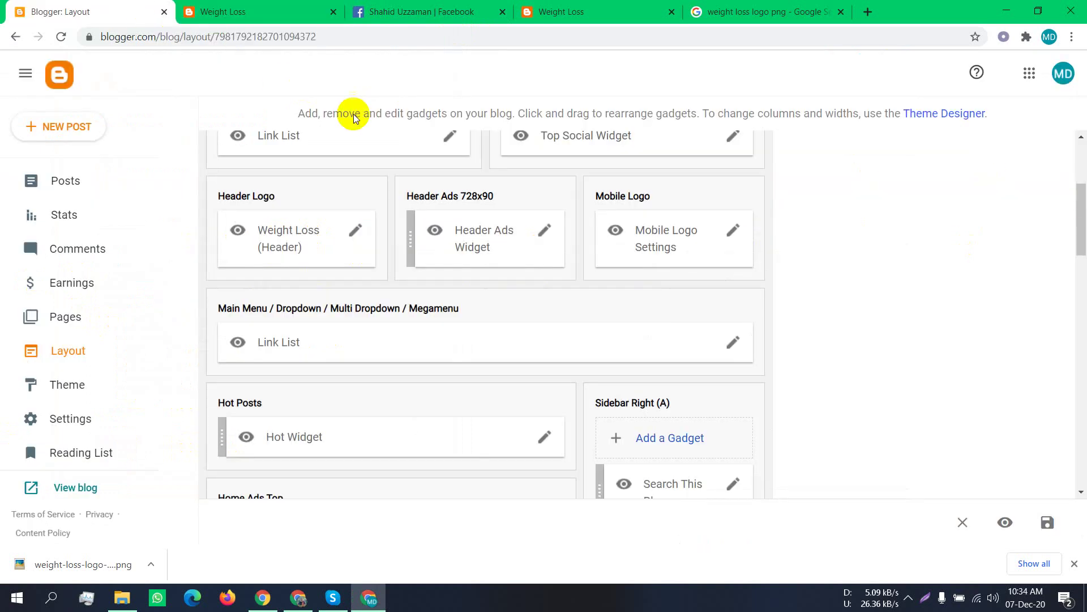
click(545, 231)
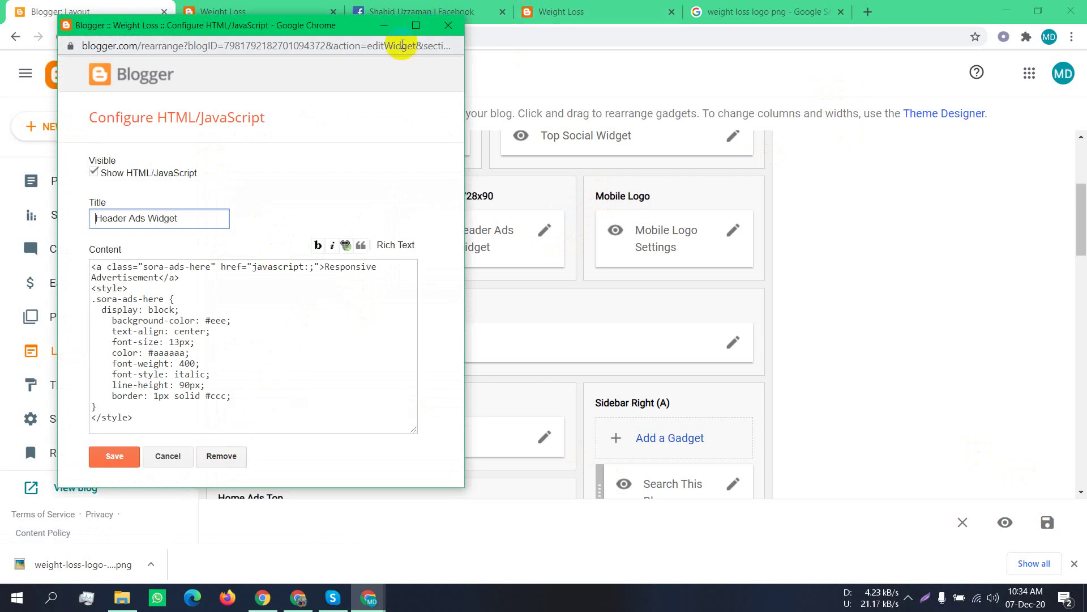
click(448, 25)
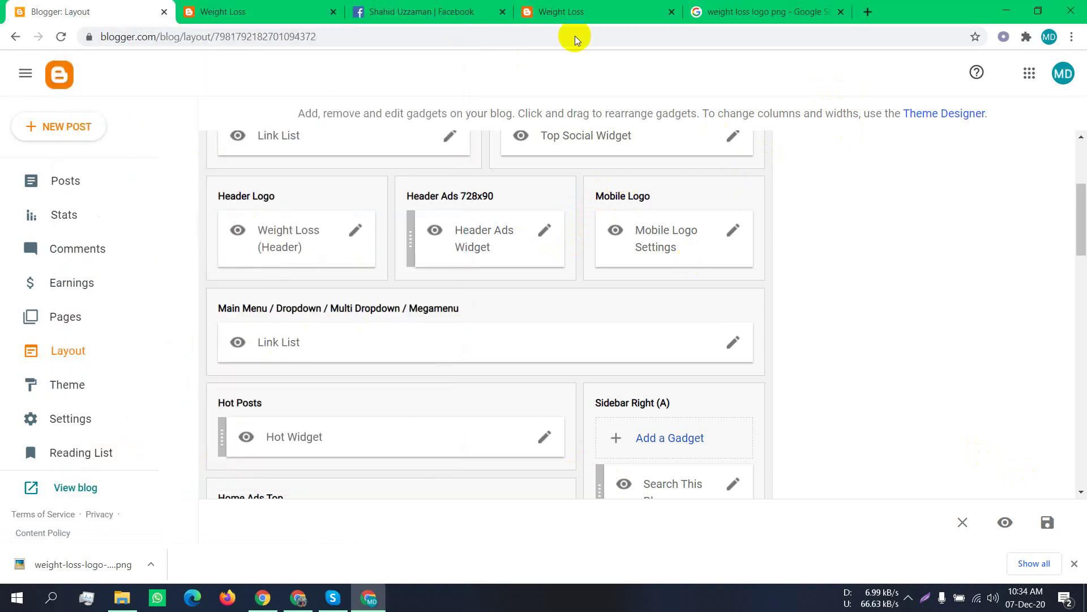
click(238, 11)
click(109, 10)
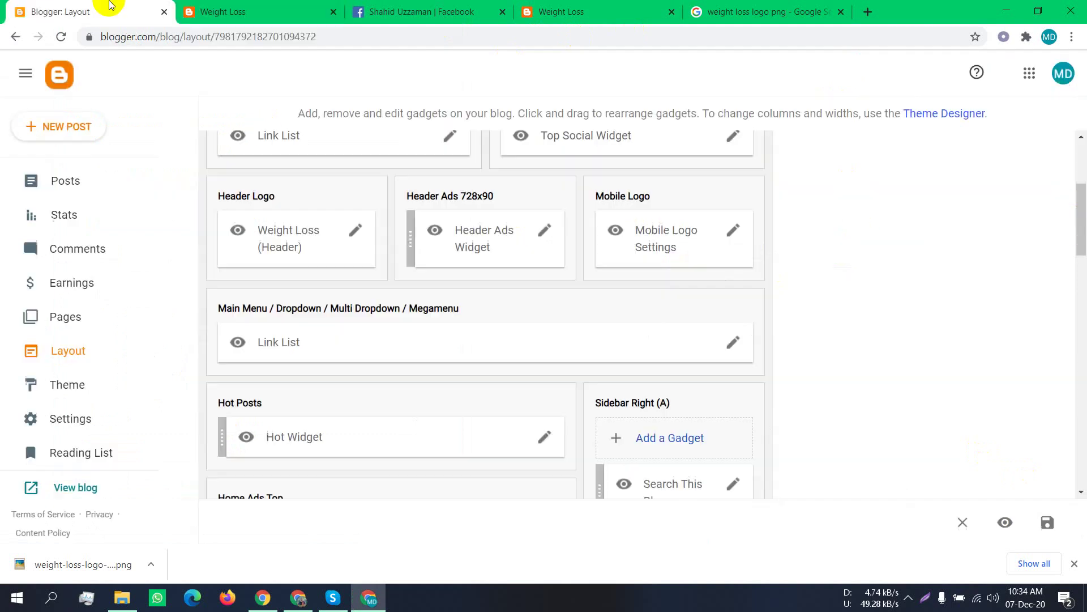
Open the Mobile Logo Settings gadget, review its caption and image options, and cancel without changes
click(743, 239)
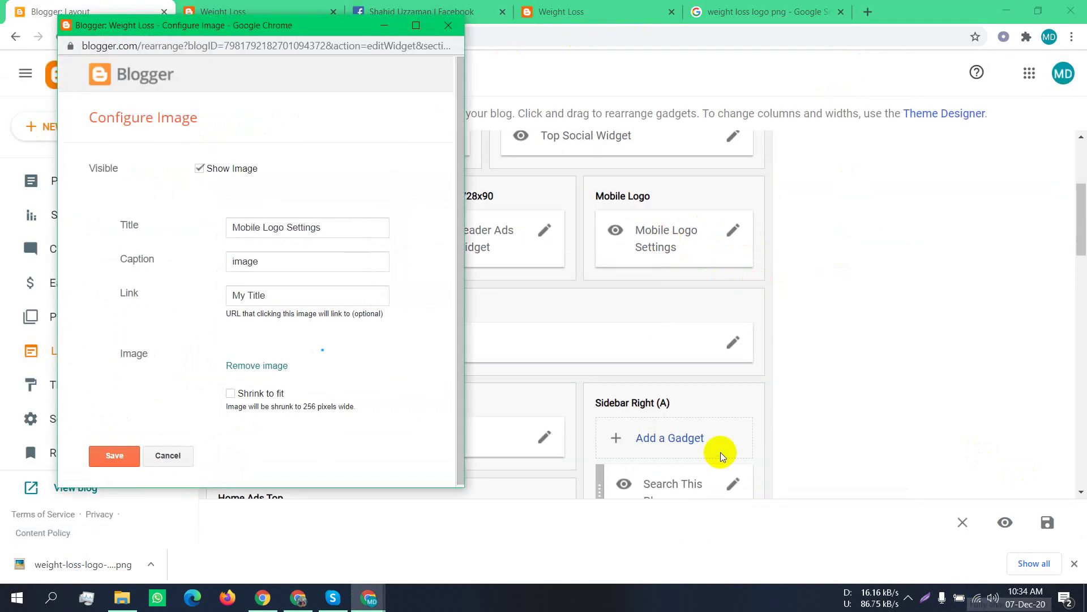
click(268, 270)
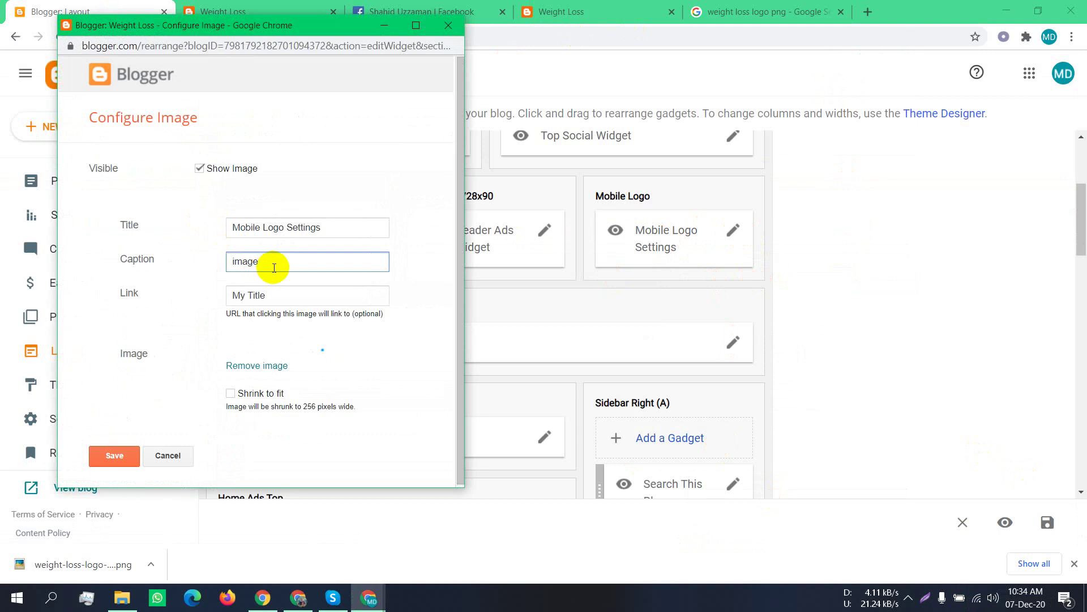
click(324, 348)
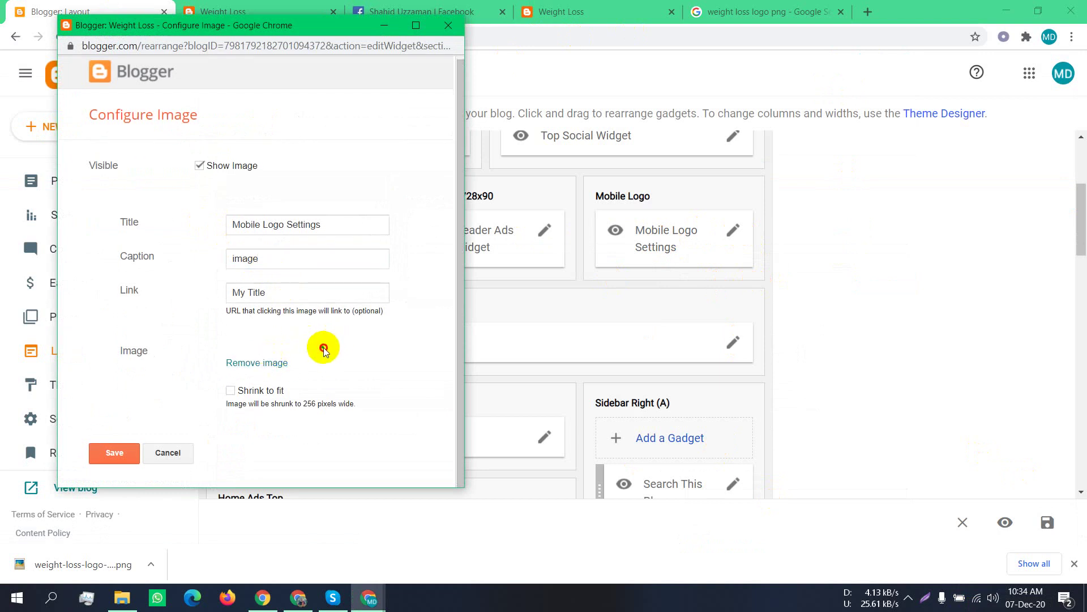
click(168, 452)
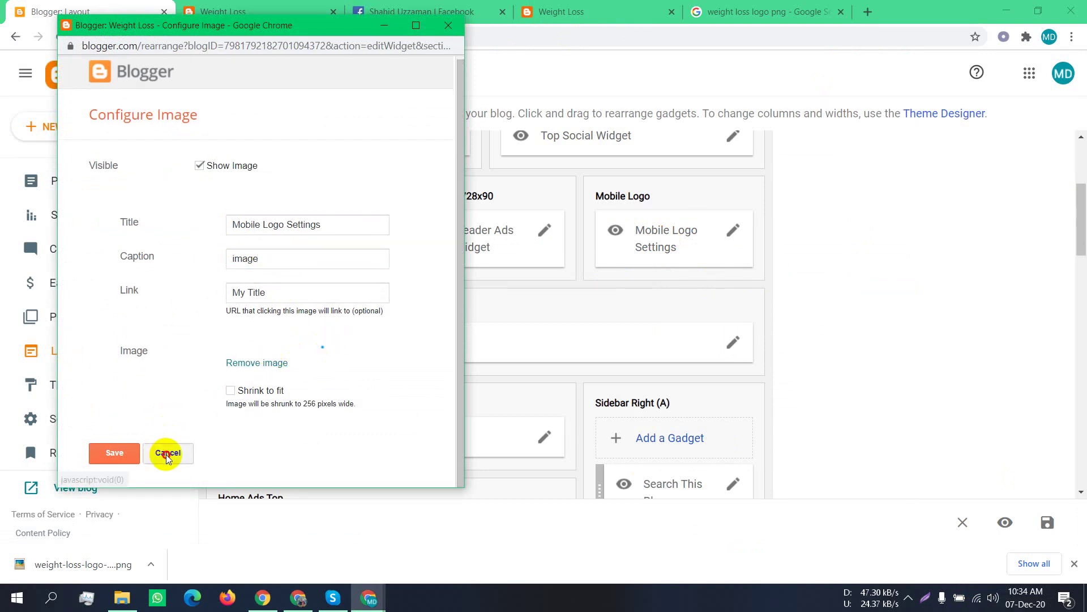
Open the Top Navigation Link List settings and compare its Home, About and Contact entries with the live blog's top menu
scroll(719, 246, down, 1)
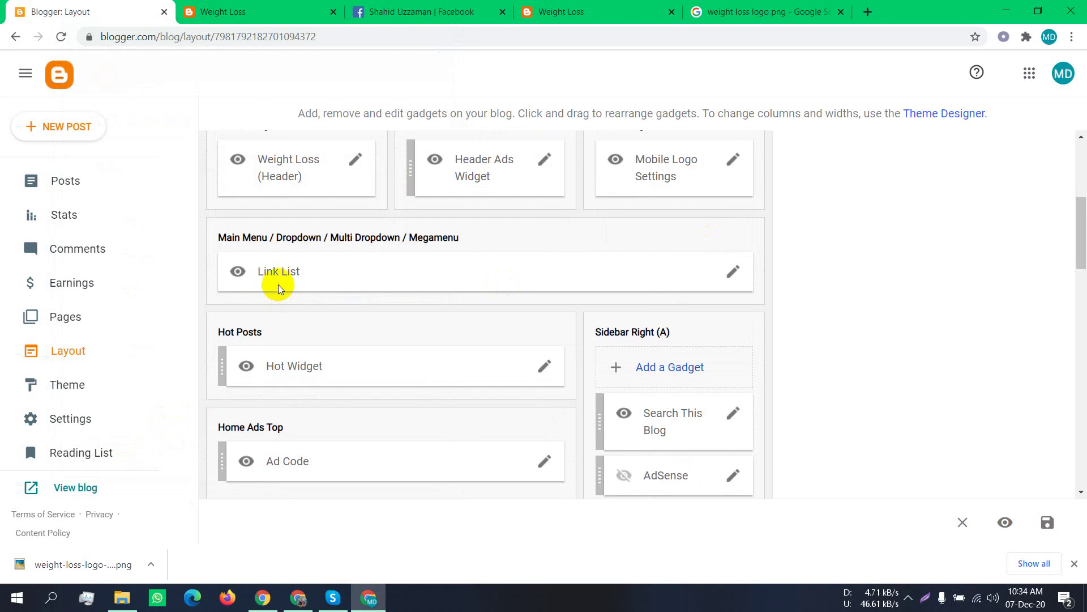
scroll(311, 284, up, 2)
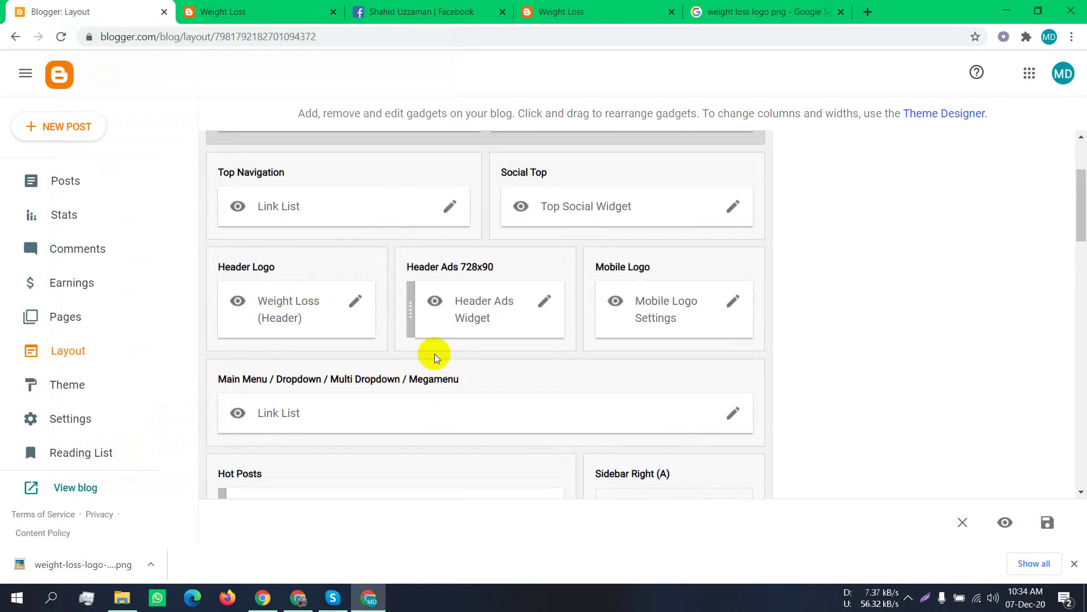
click(451, 205)
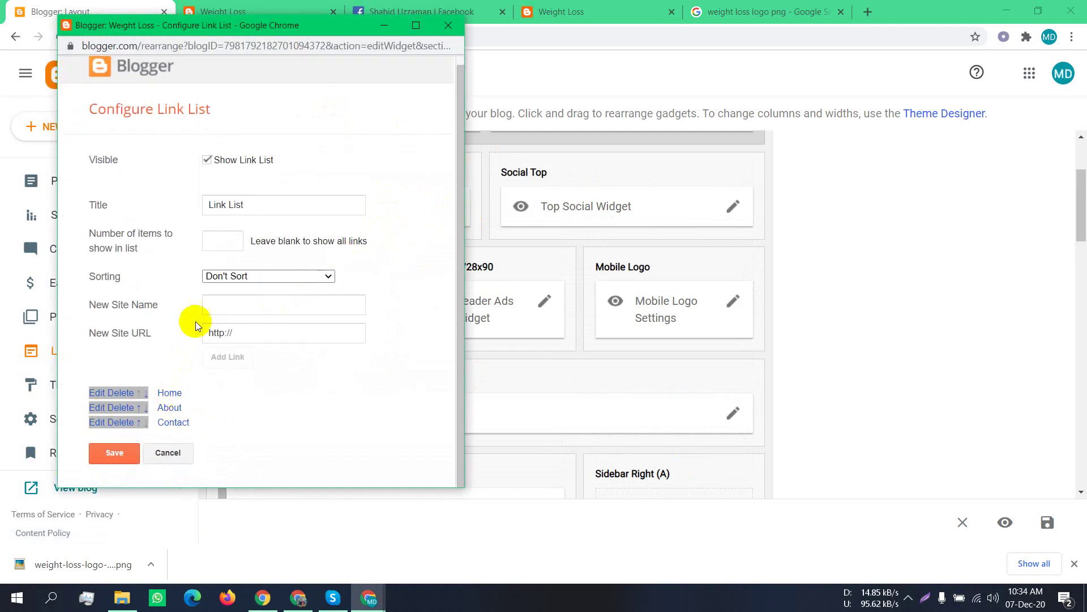
click(243, 11)
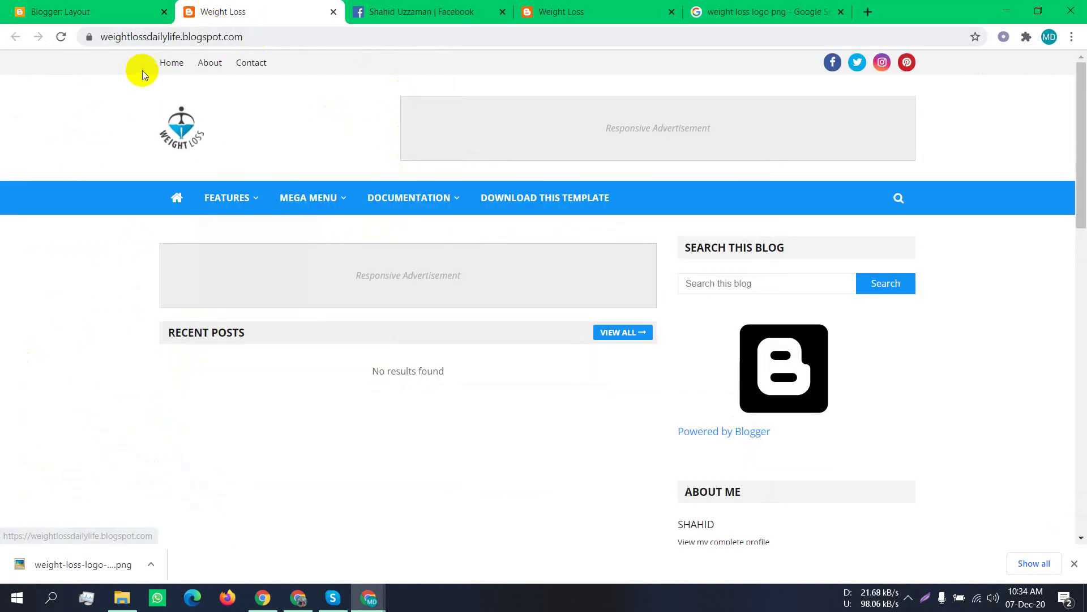
click(136, 6)
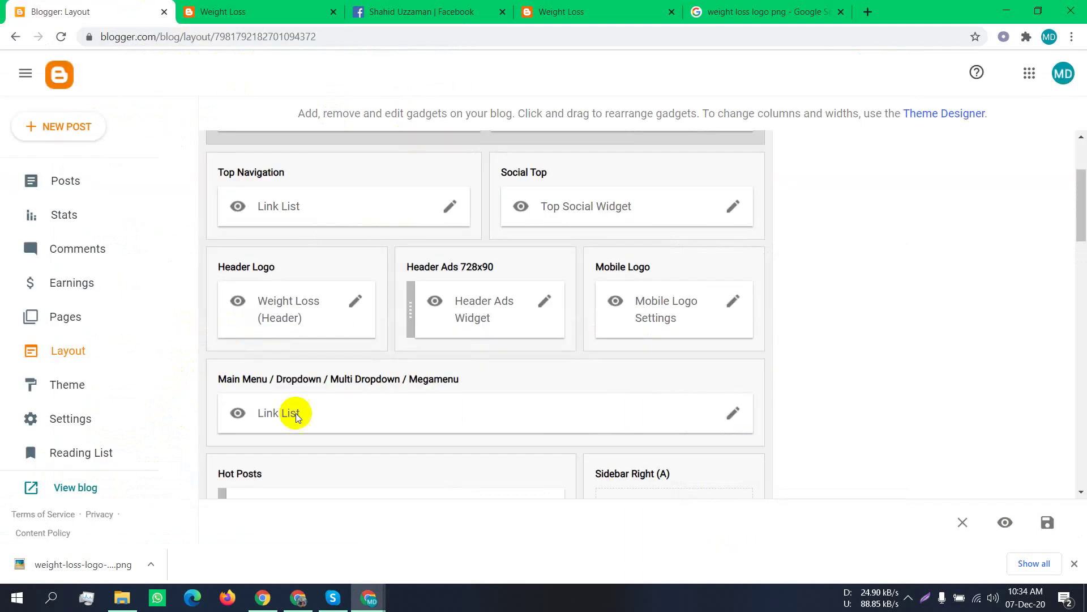
click(367, 595)
click(425, 525)
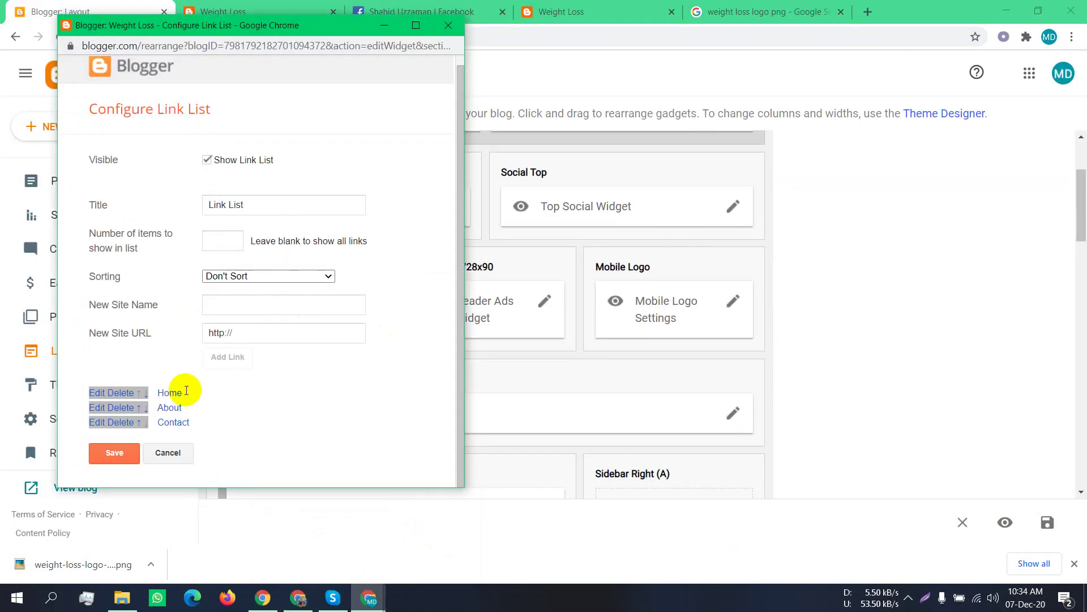
Open the Home link entry for editing and copy the live blog's address, weightlossdailylife.blogspot.com
click(105, 392)
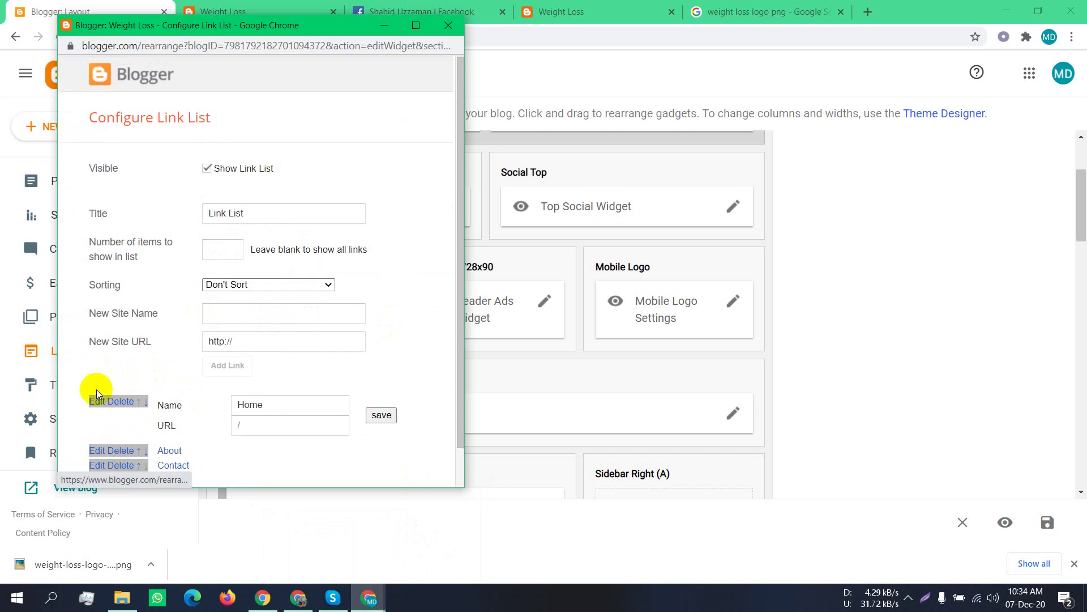
click(290, 424)
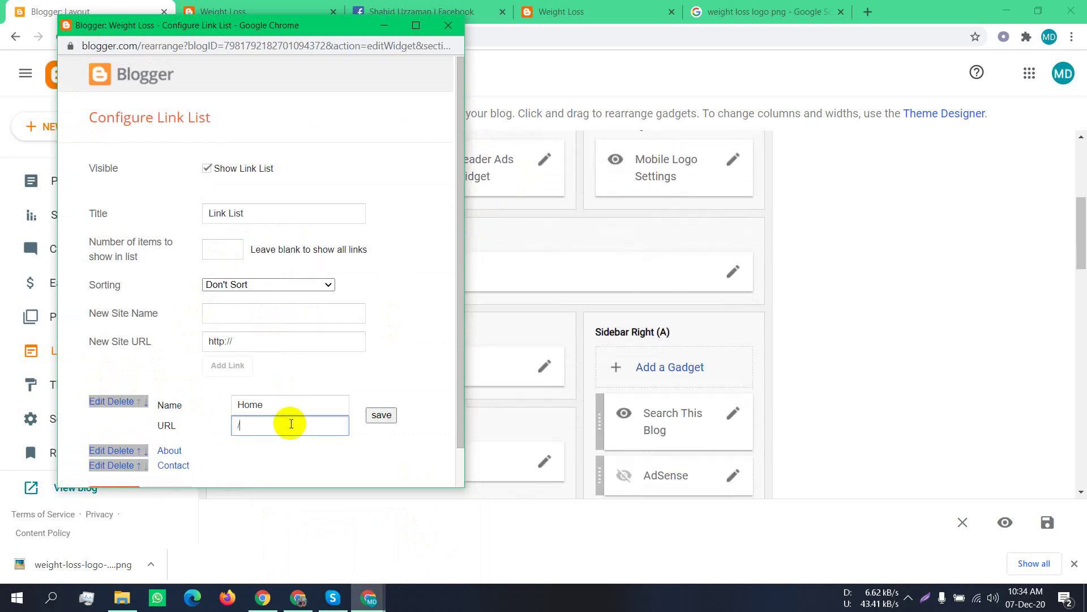
click(258, 10)
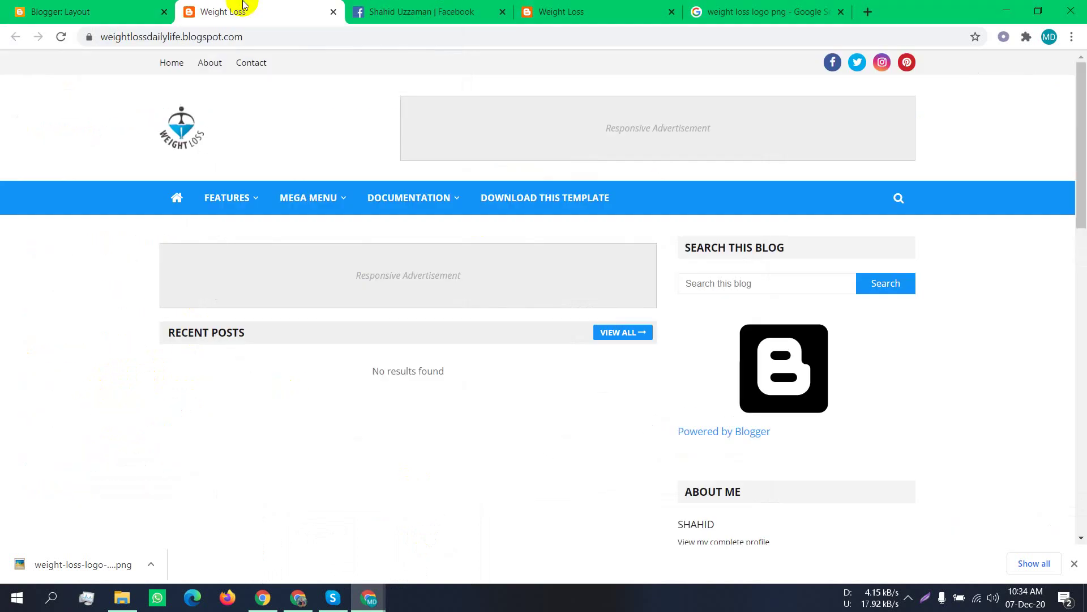
click(258, 32)
right_click(258, 32)
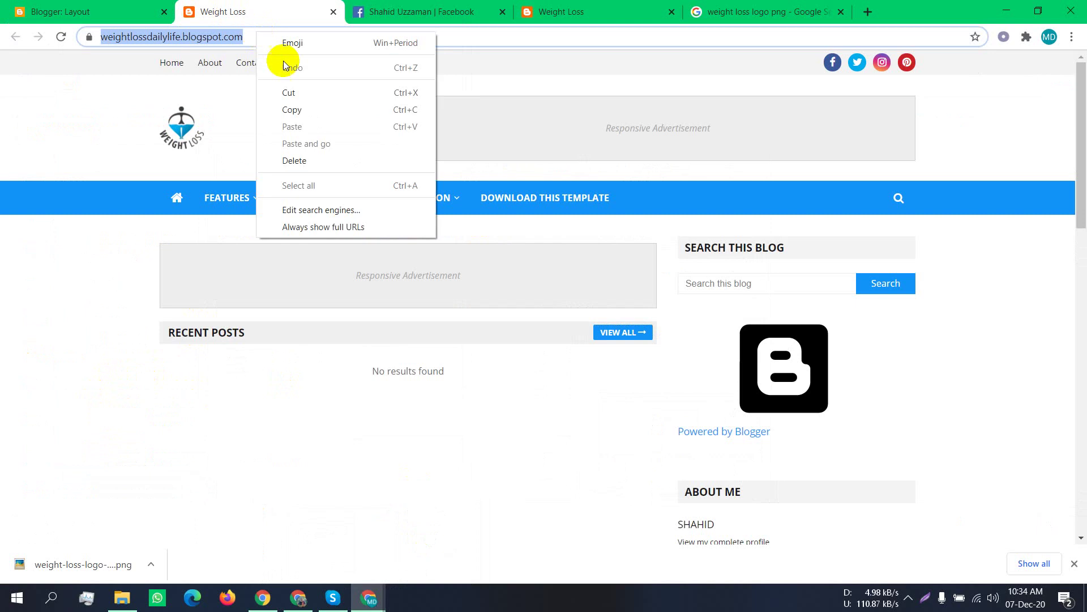
click(303, 105)
click(121, 7)
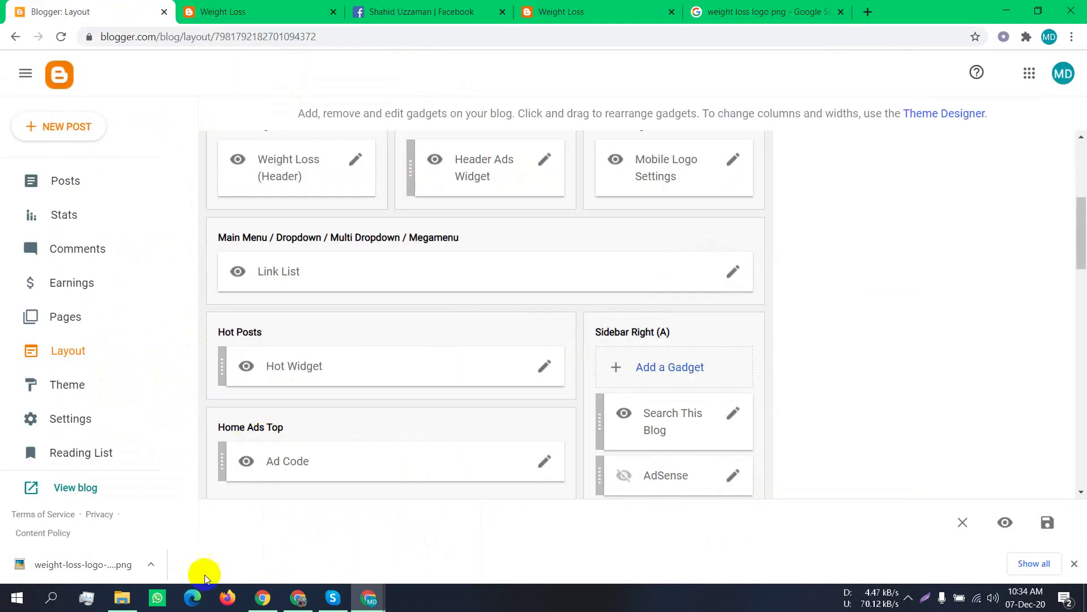
Replace the Home link's URL with the copied blog address and save the link entry
mouse_move(375, 600)
click(454, 535)
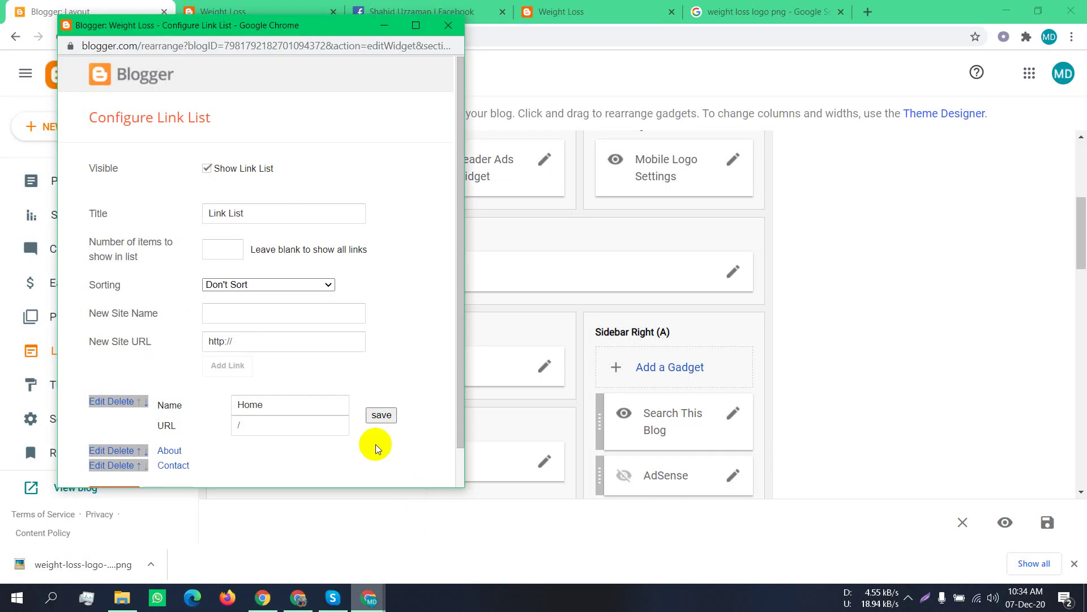
double_click(285, 427)
right_click(286, 428)
click(321, 257)
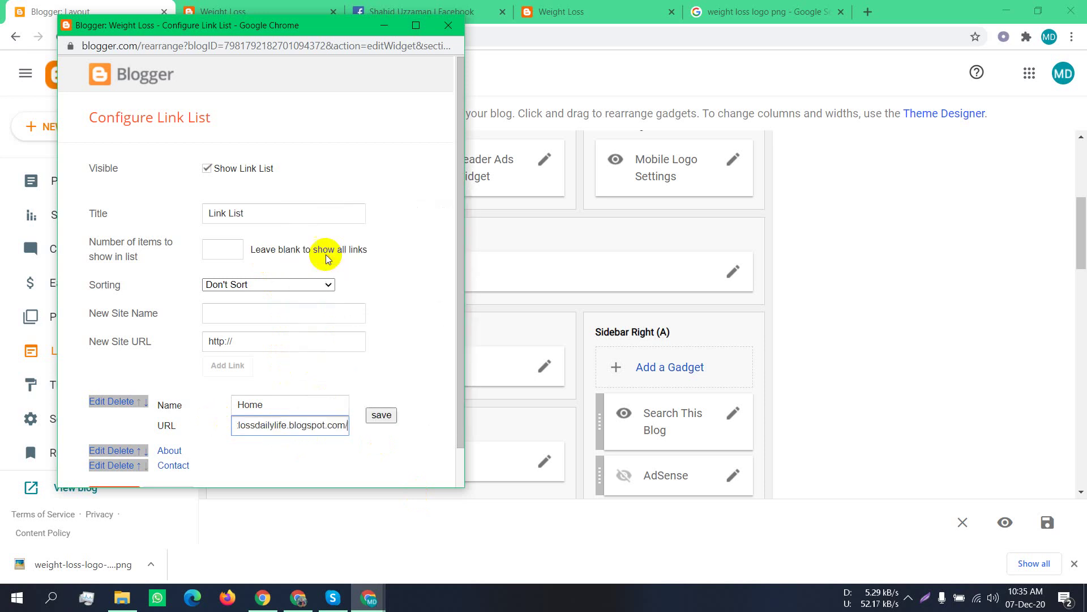
click(381, 415)
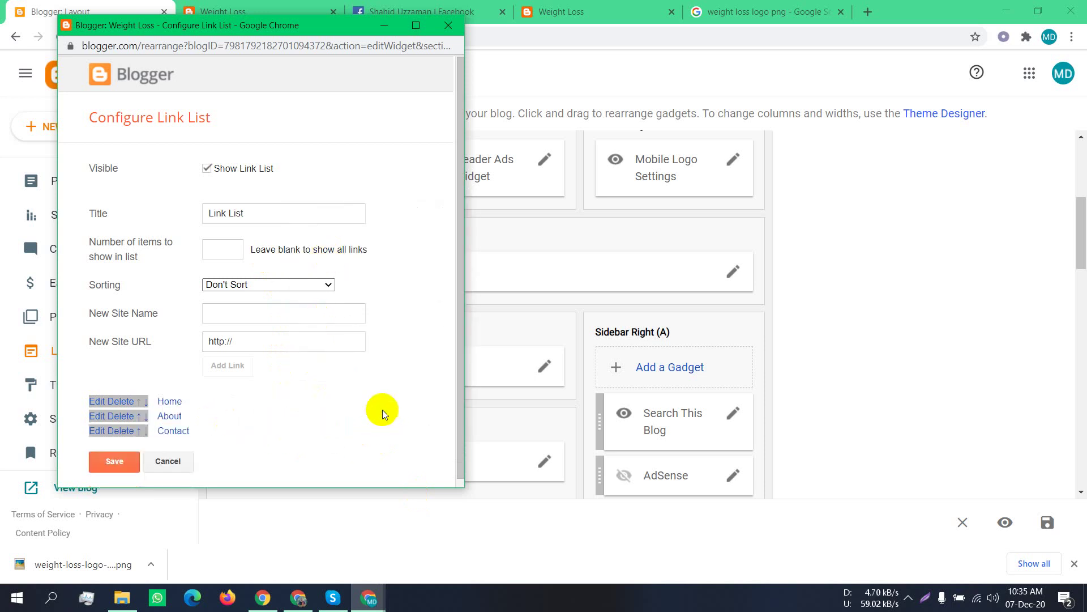
click(175, 416)
click(95, 418)
scroll(317, 422, down, 1)
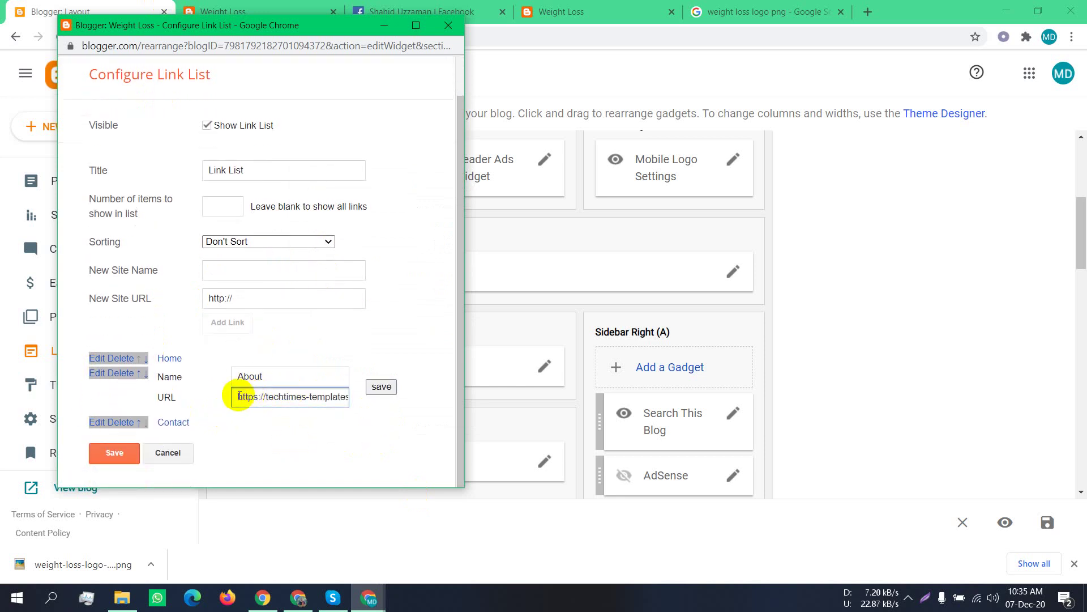
click(448, 422)
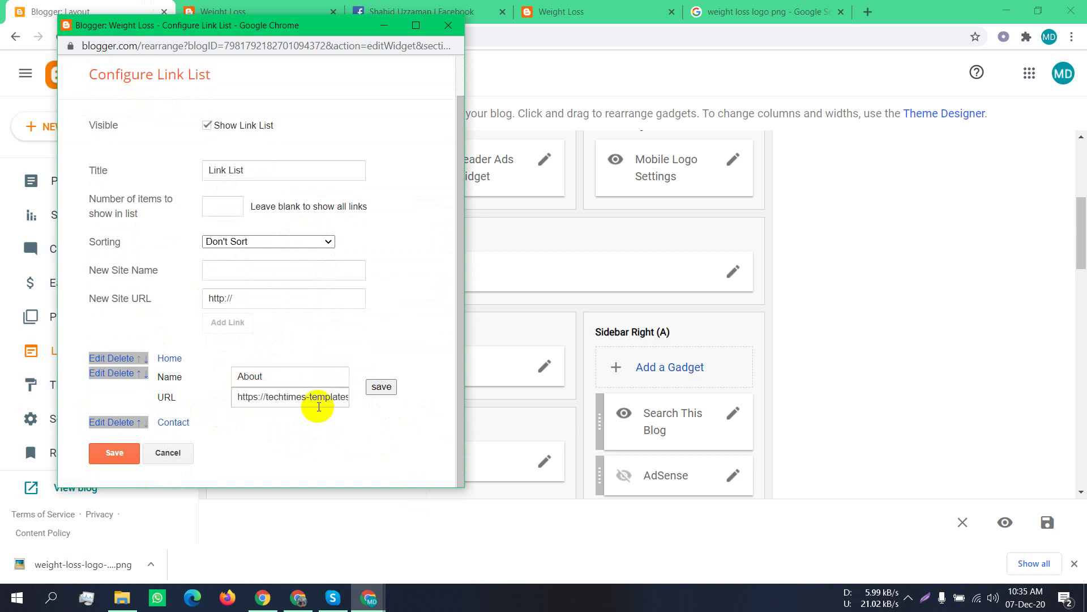
triple_click(318, 406)
key(BackSpace)
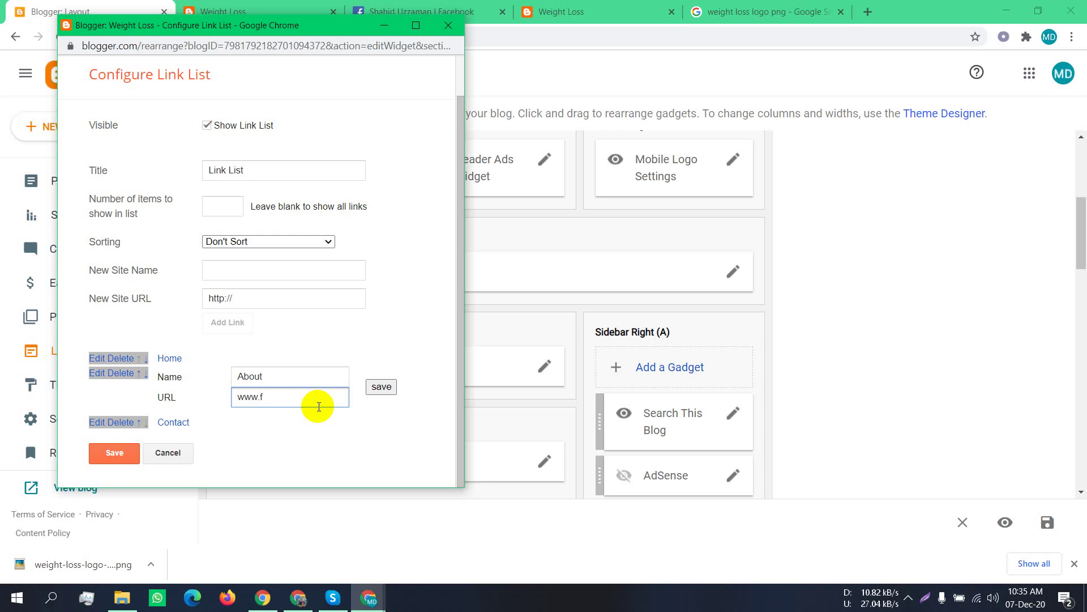
right_click(318, 407)
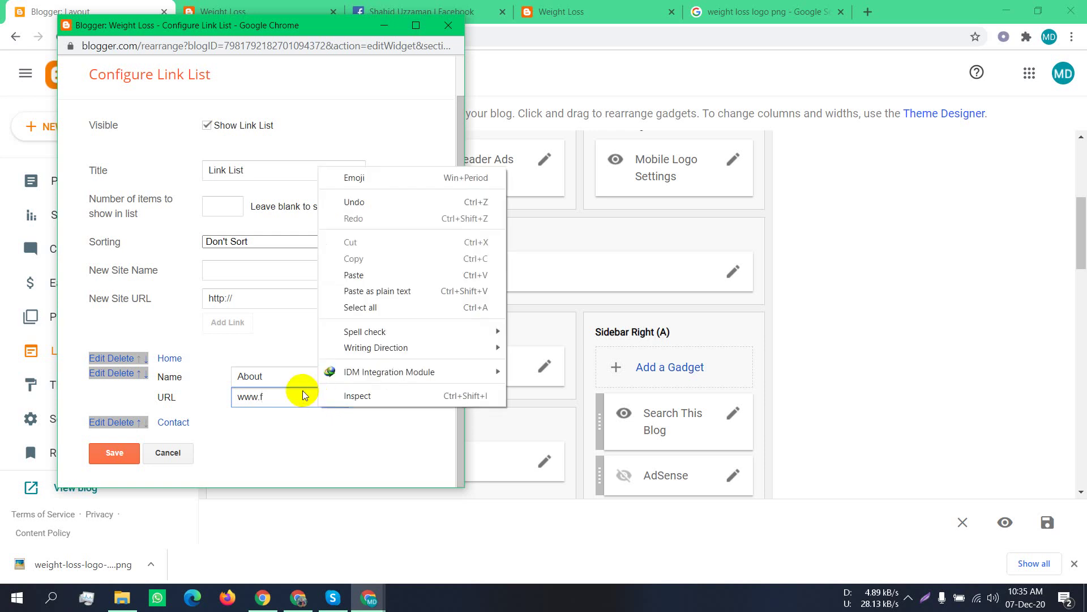
click(292, 393)
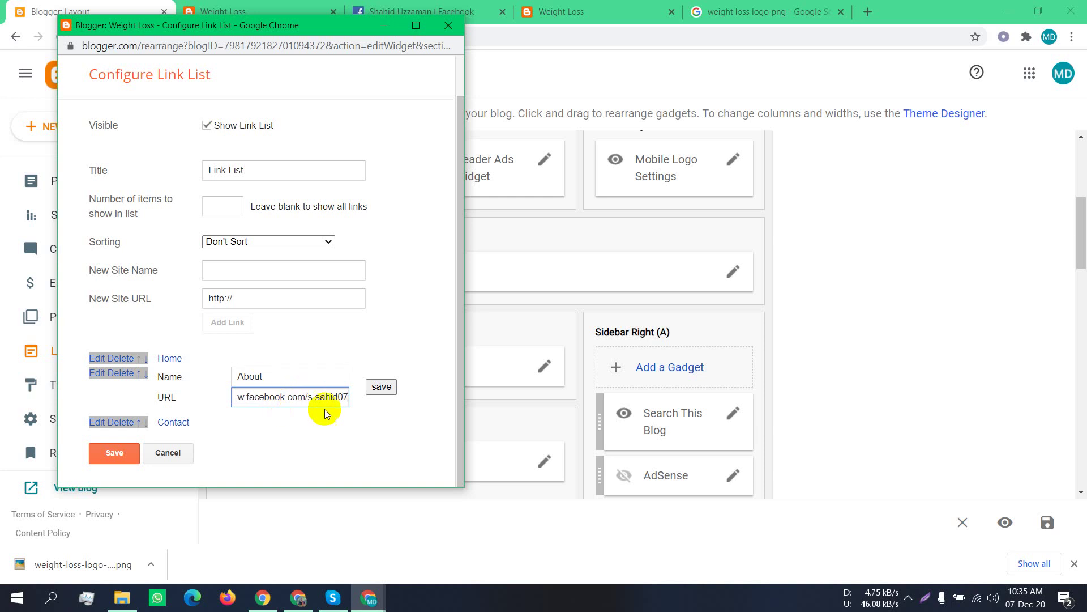
click(381, 387)
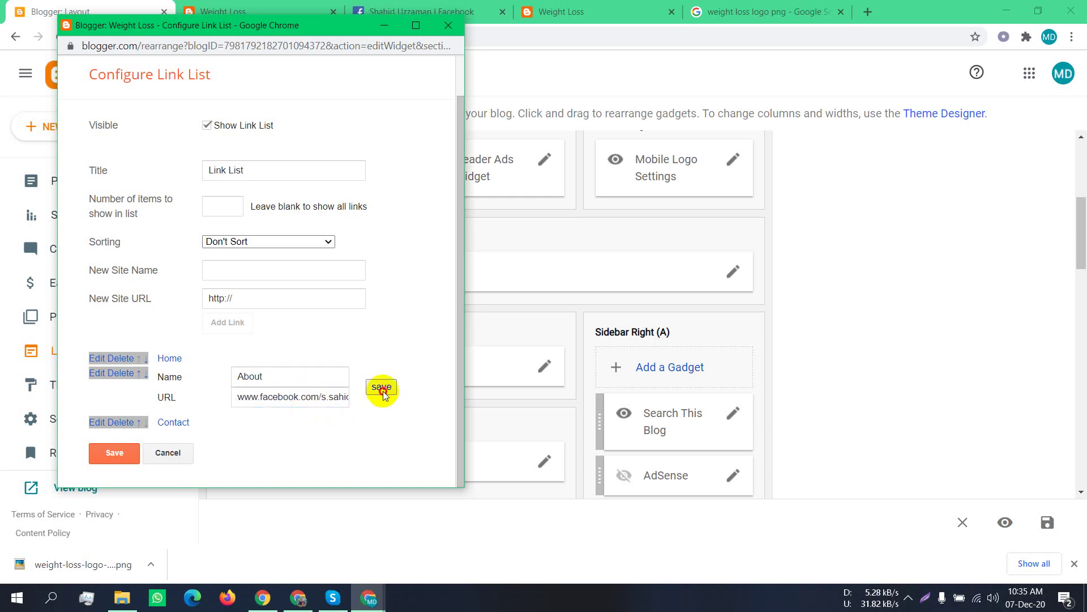
click(116, 455)
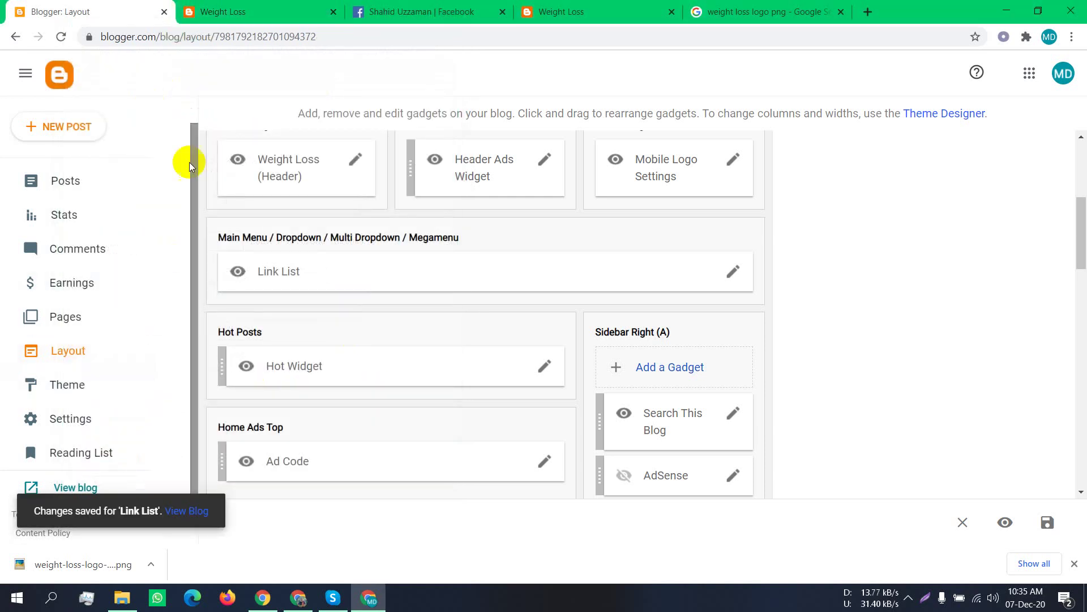
View the live blog and test the Home and About links in its top navigation
click(62, 489)
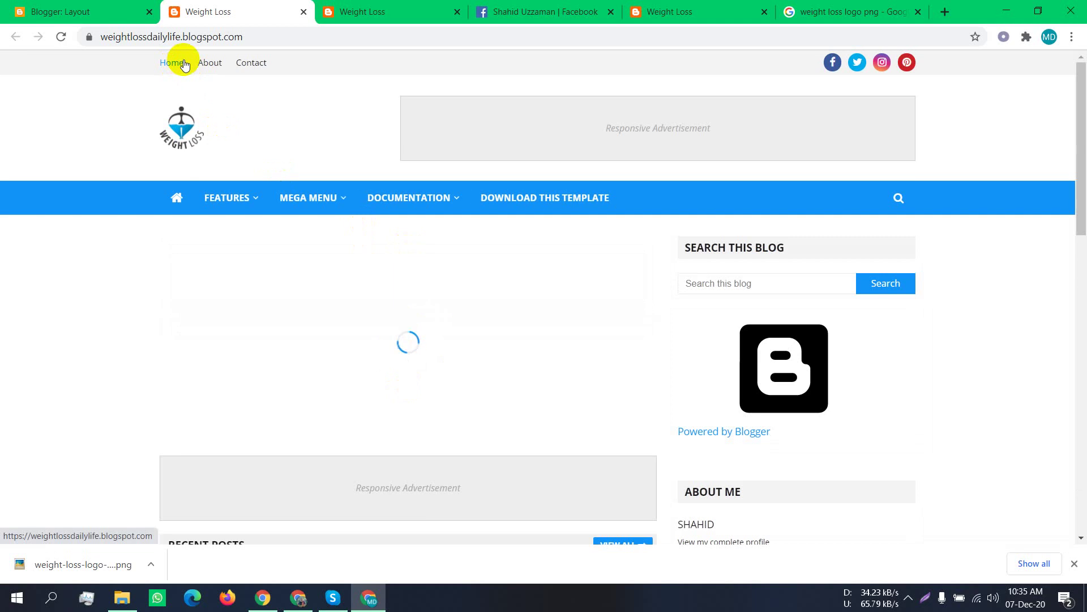
click(184, 64)
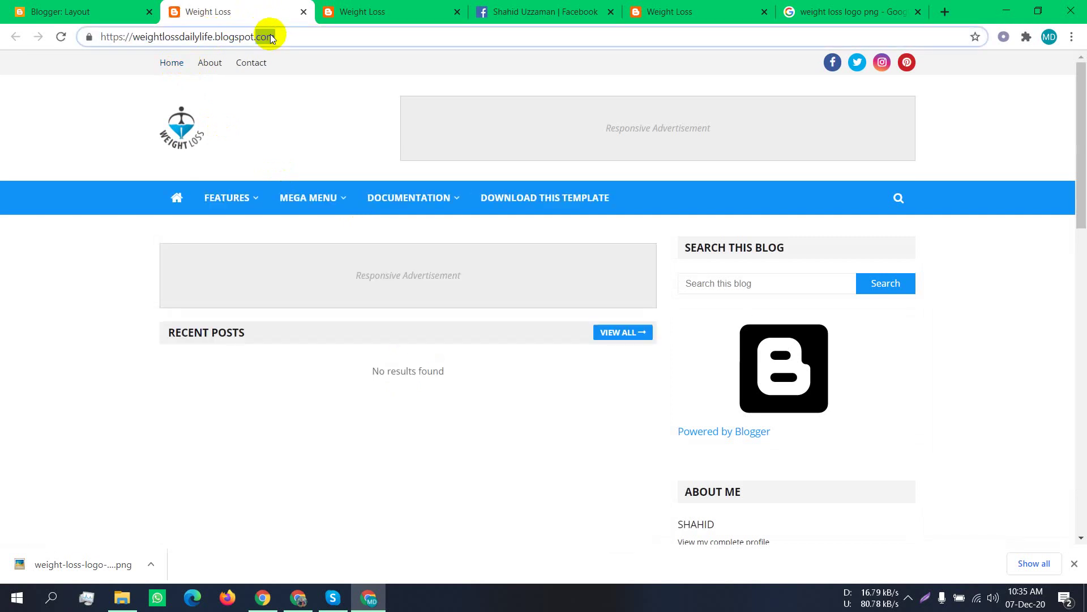
click(217, 65)
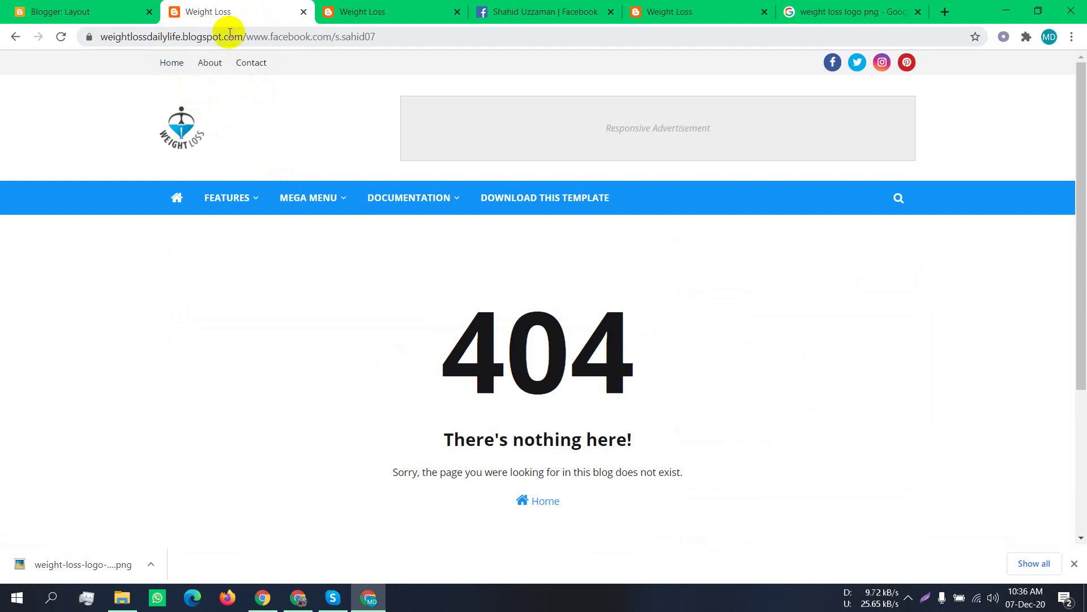
Reopen the Top Navigation Link List settings and open the About link's URL for editing
click(84, 7)
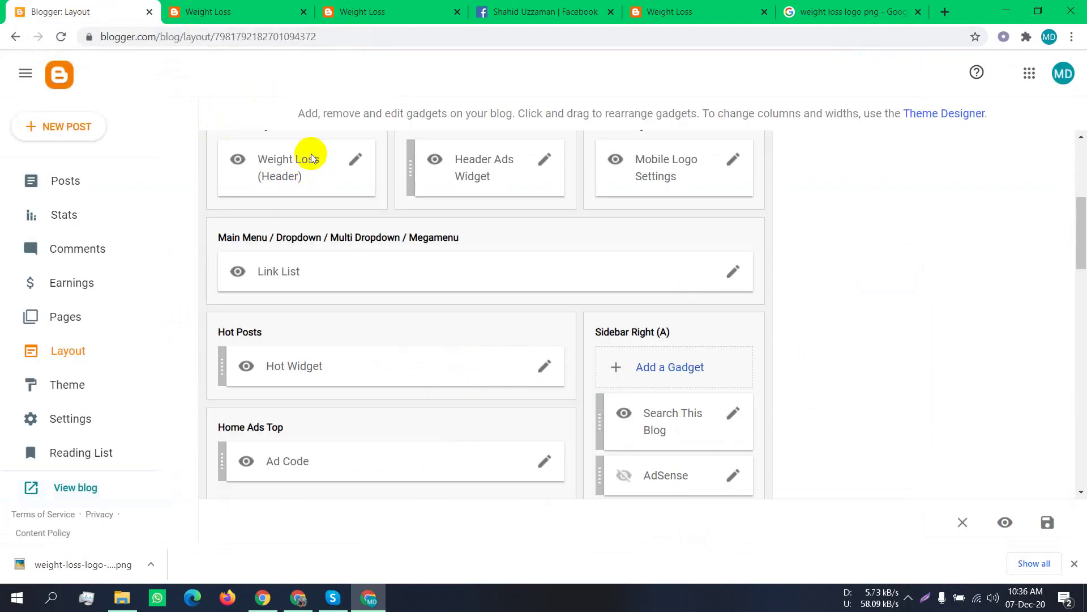
scroll(315, 352, up, 5)
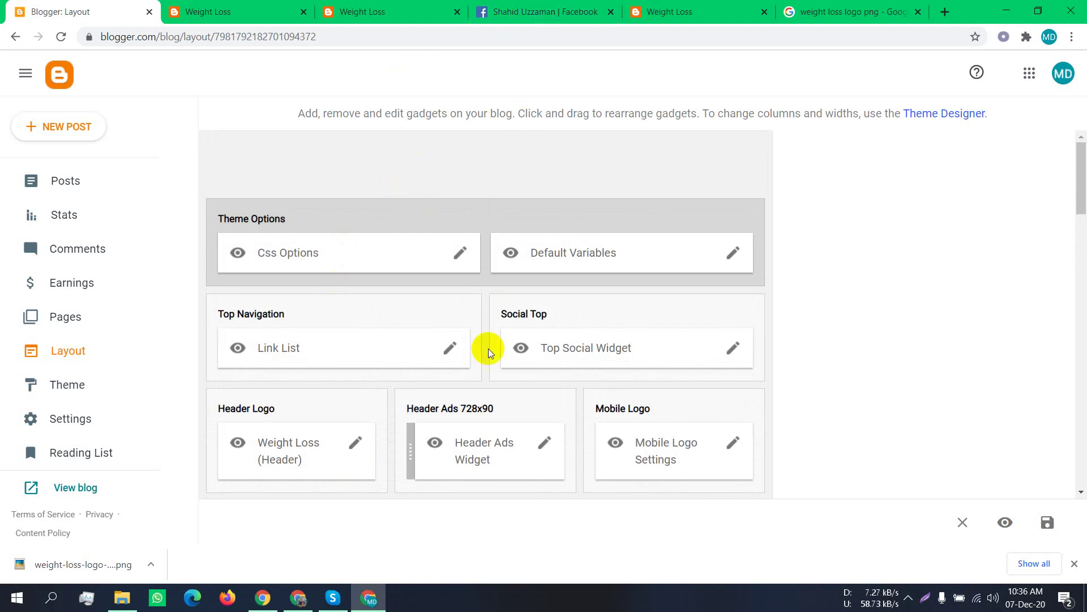
click(450, 348)
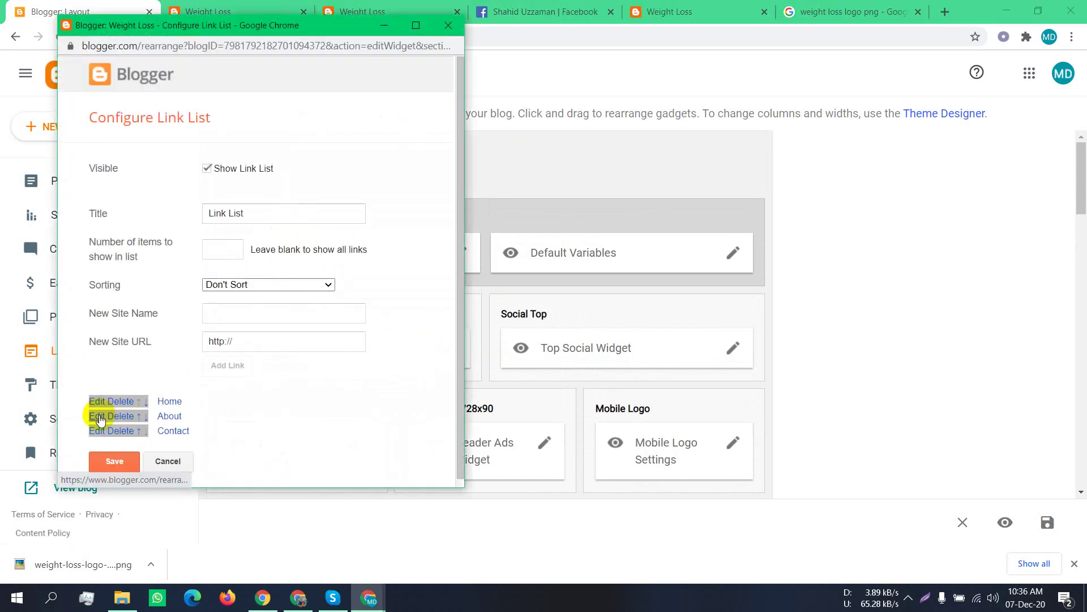
click(97, 417)
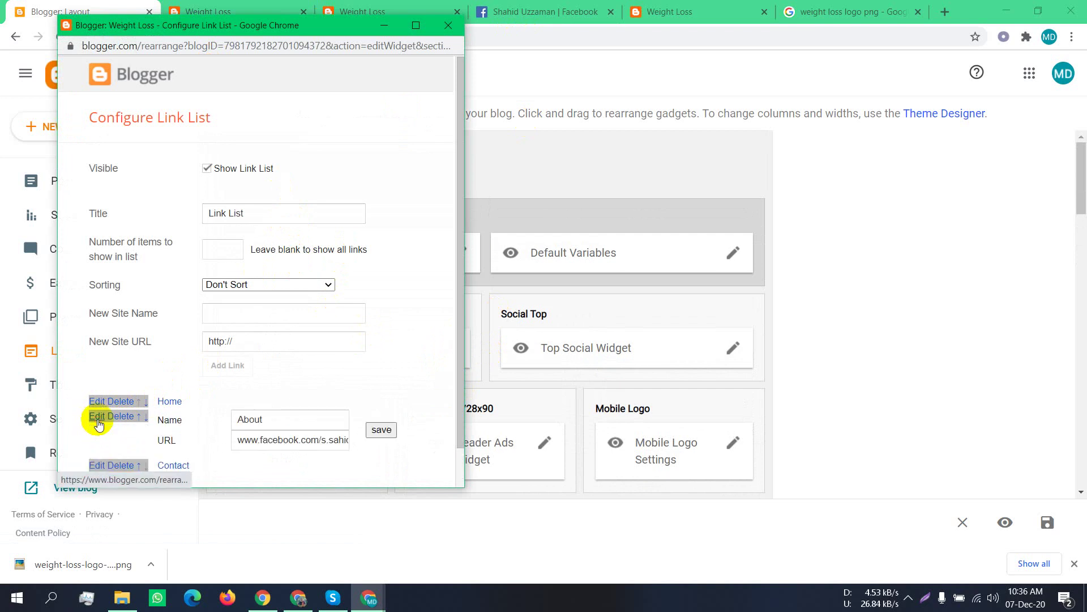
scroll(334, 410, down, 1)
click(257, 398)
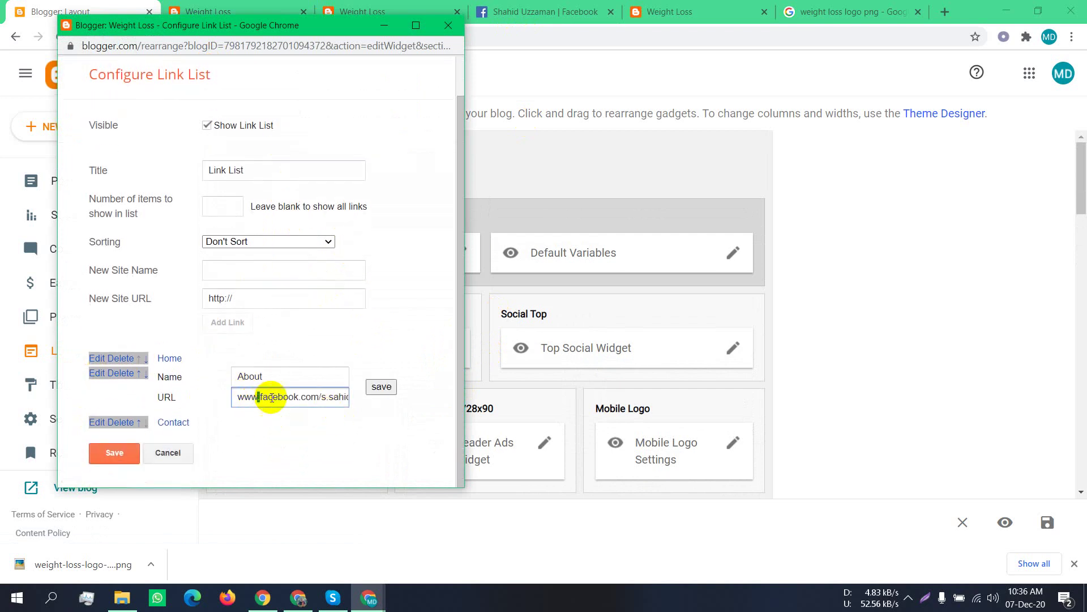
click(276, 397)
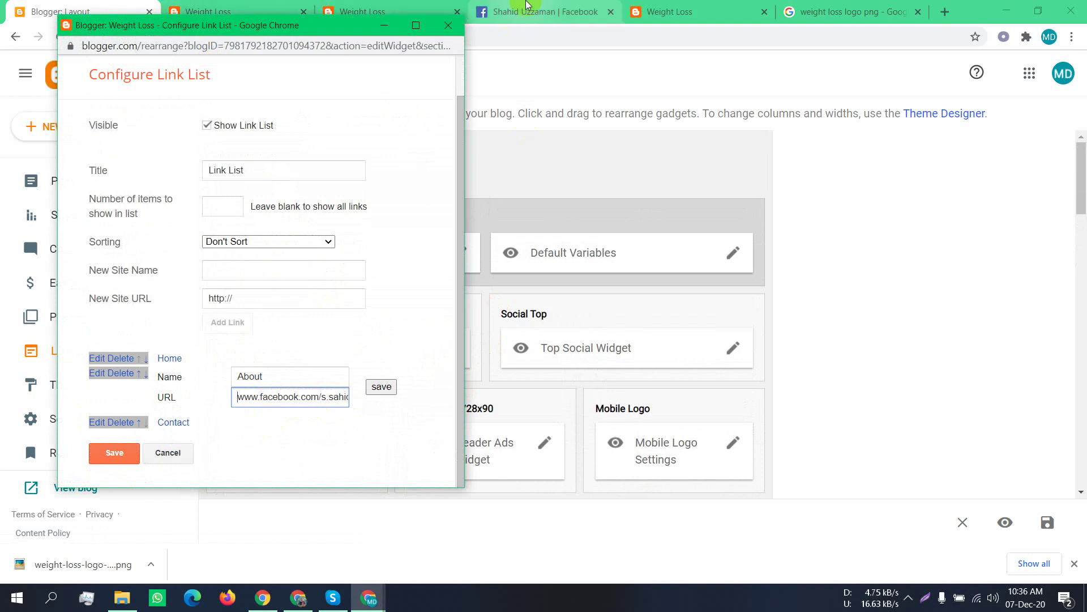
Check the web address format on the Facebook profile and the live blog, then return to the About link's settings
click(537, 12)
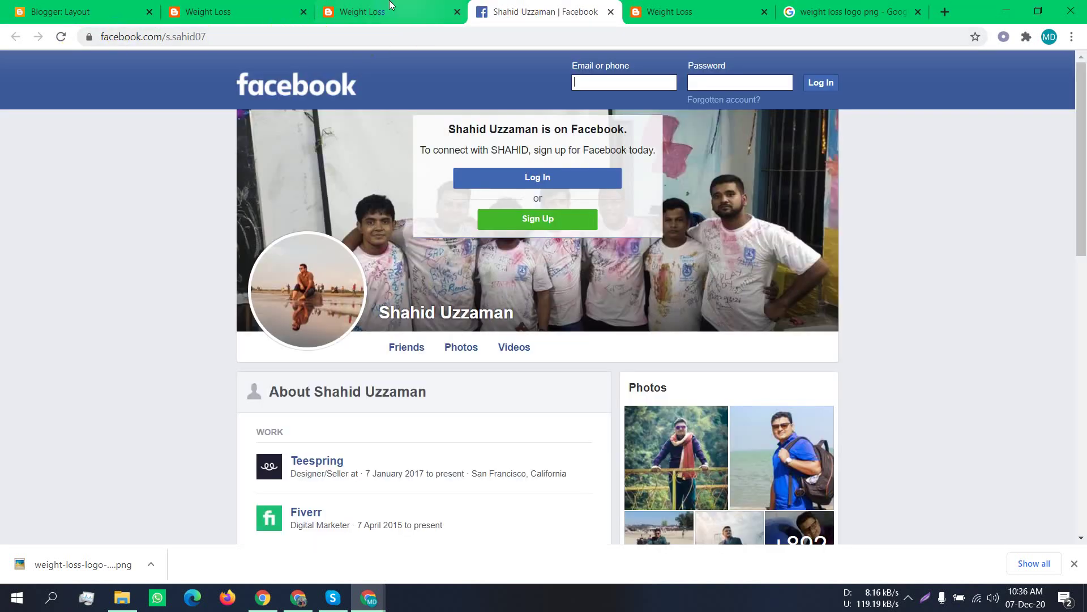
click(369, 14)
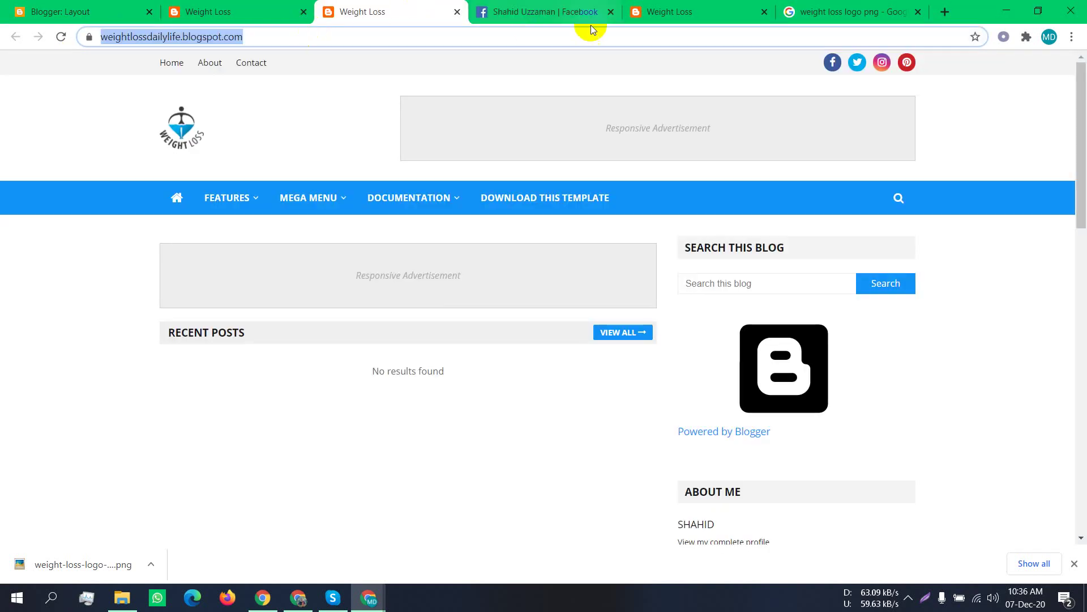
click(503, 7)
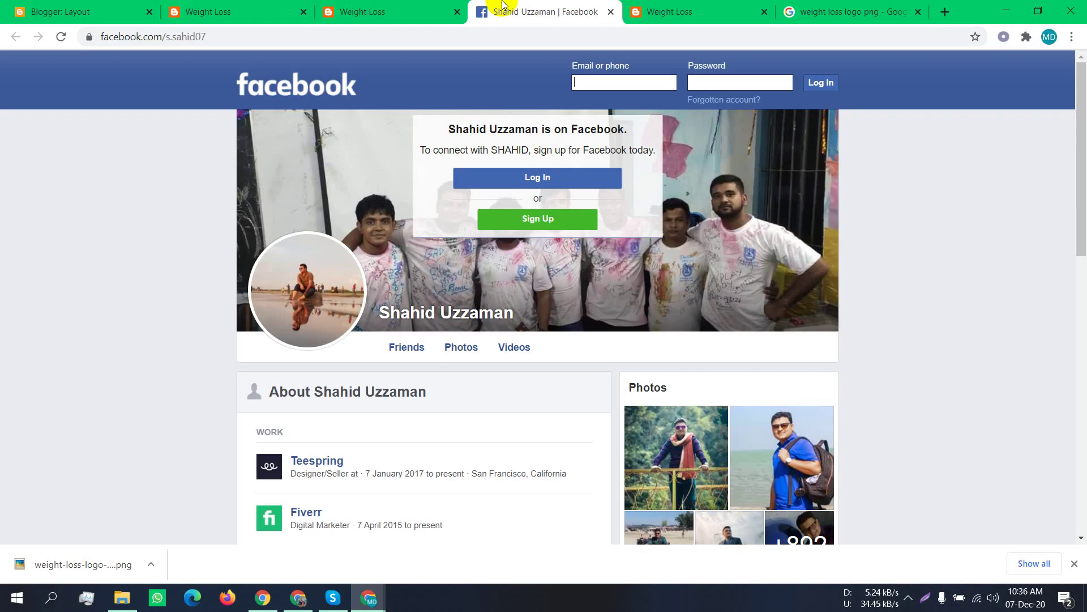
click(85, 12)
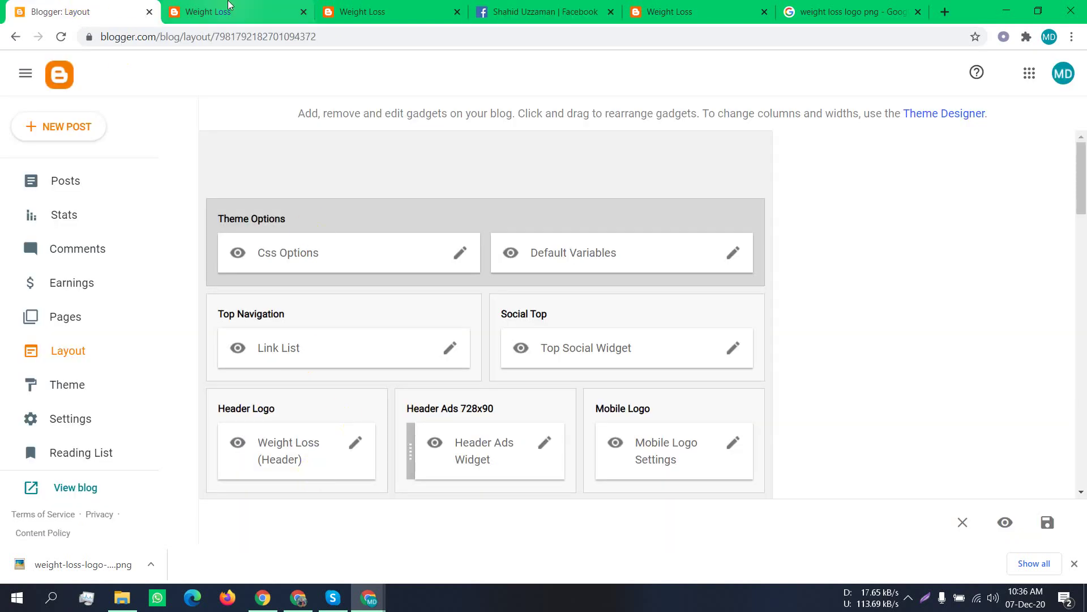
mouse_move(369, 597)
click(450, 528)
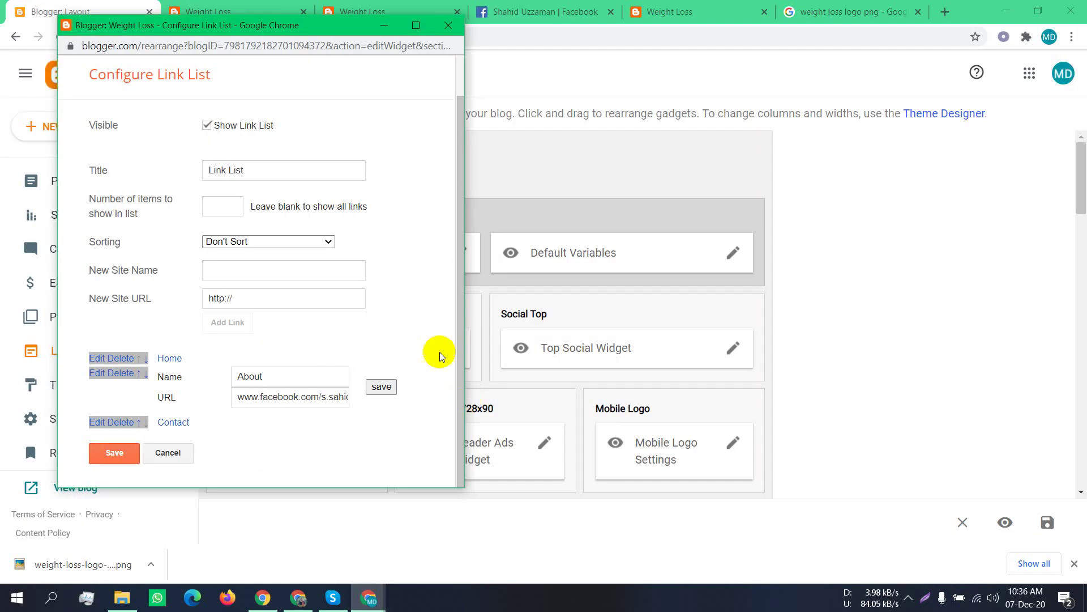
click(261, 396)
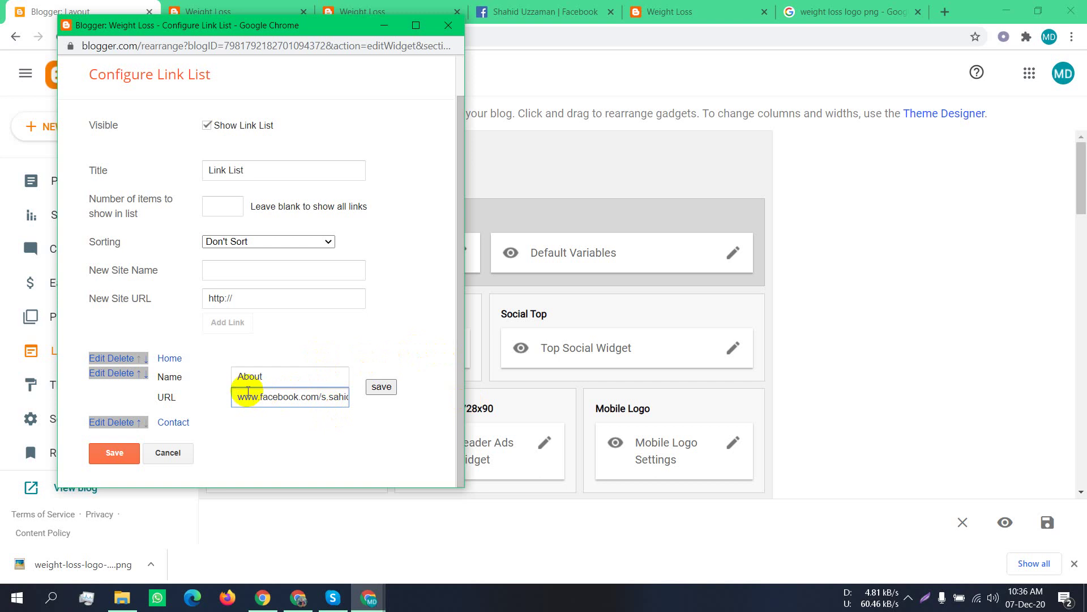
click(387, 386)
click(133, 452)
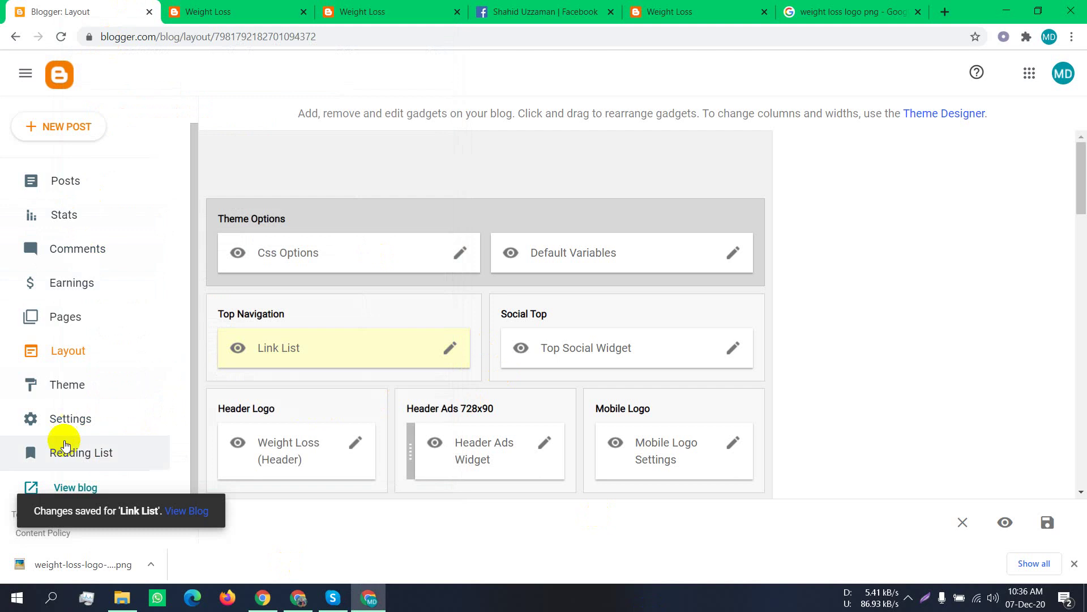
View the live blog, test the About link, check the page address and test the Download This Template menu link
click(74, 487)
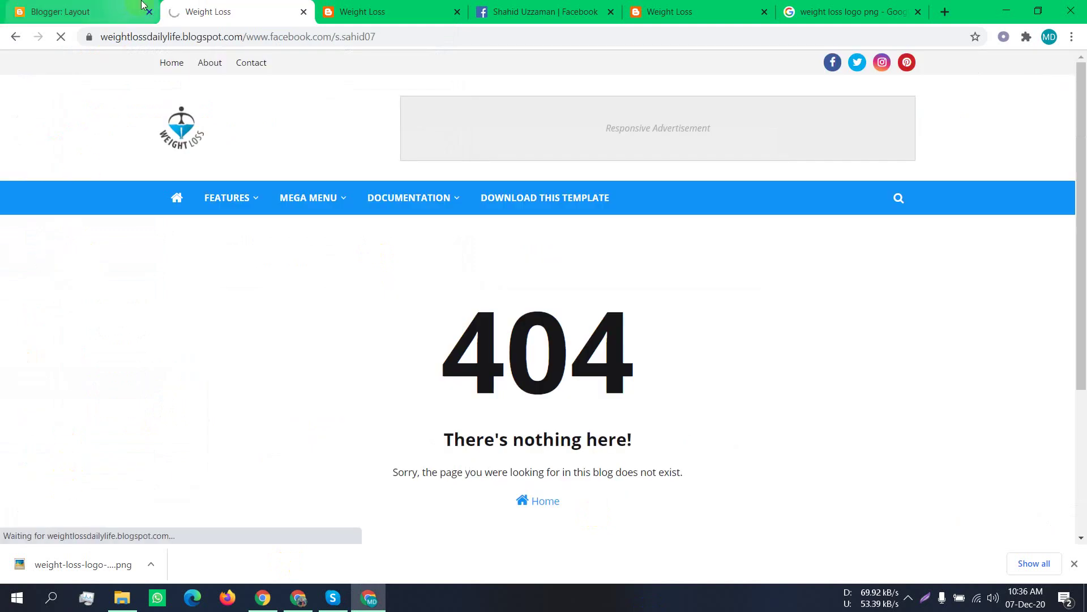
click(208, 63)
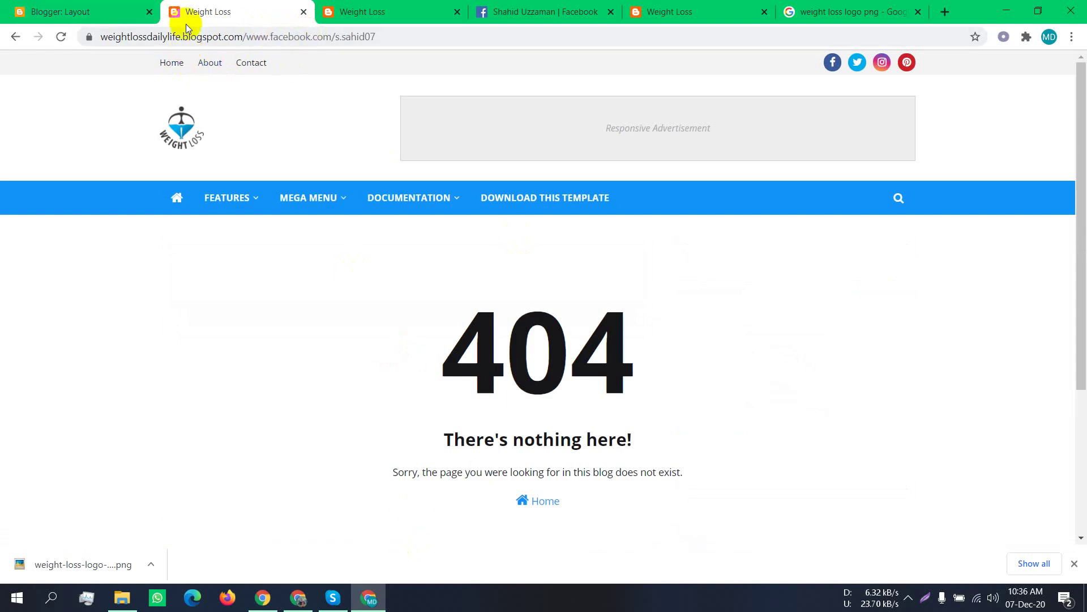
click(143, 35)
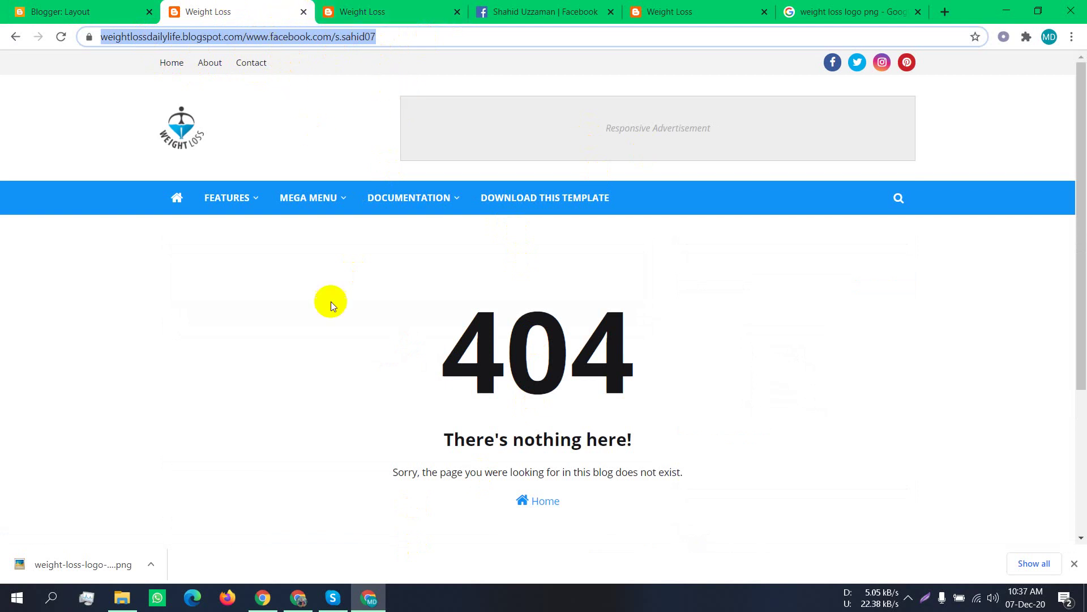
click(557, 198)
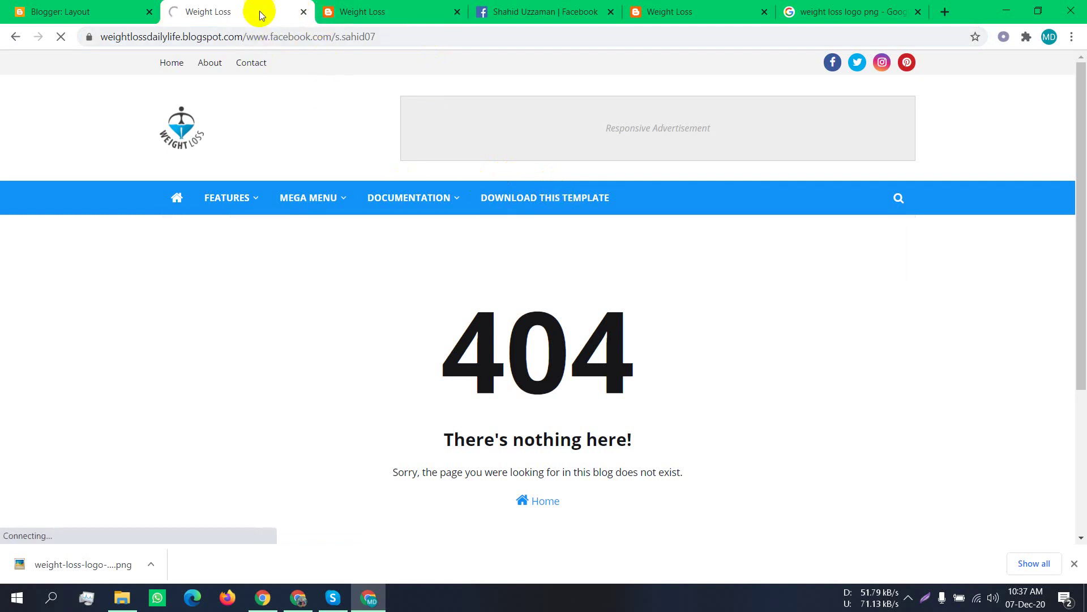
Set the About link's URL to / in the Top Navigation Link List on the Layout page, then save the entry and the gadget
click(42, 11)
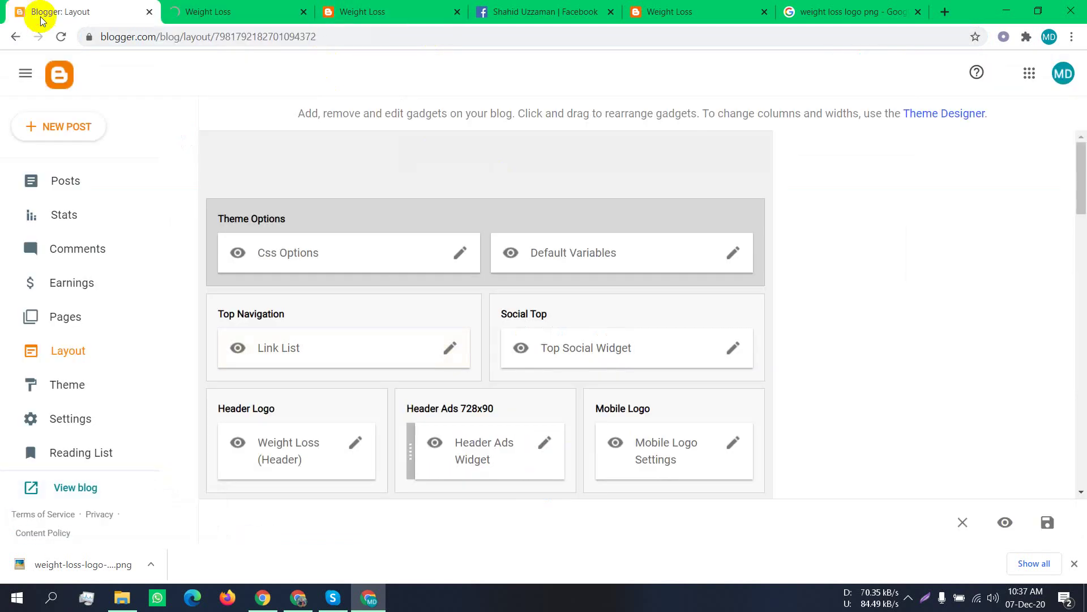
click(448, 346)
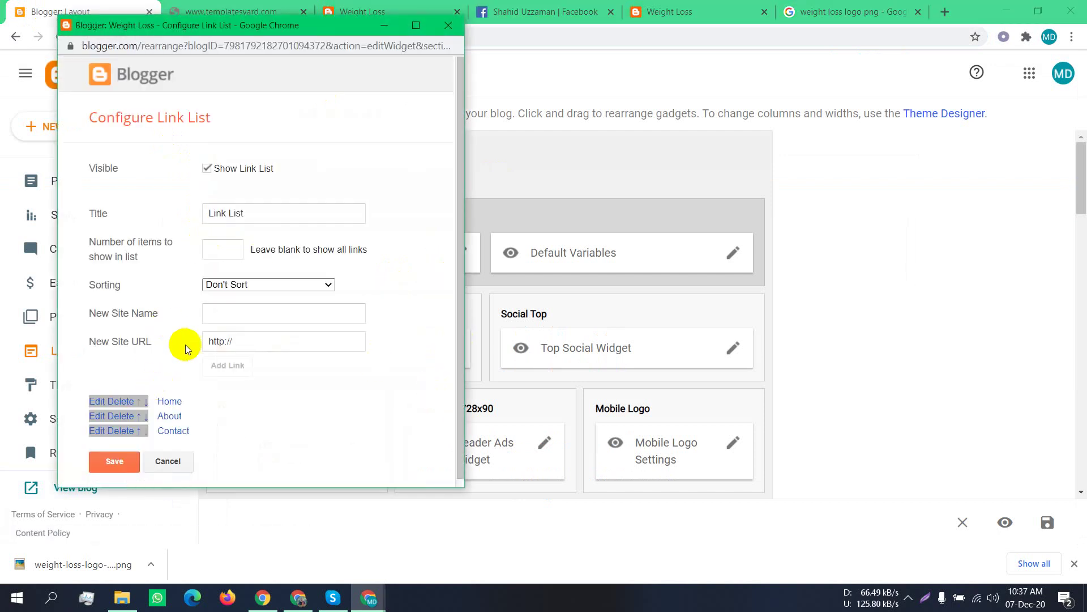
click(96, 416)
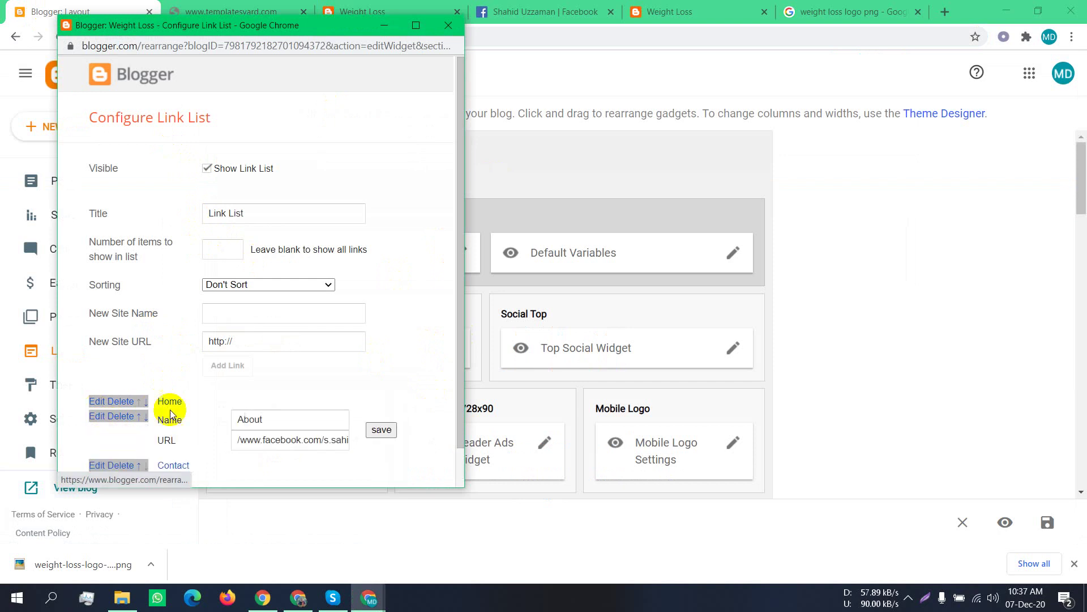
click(272, 445)
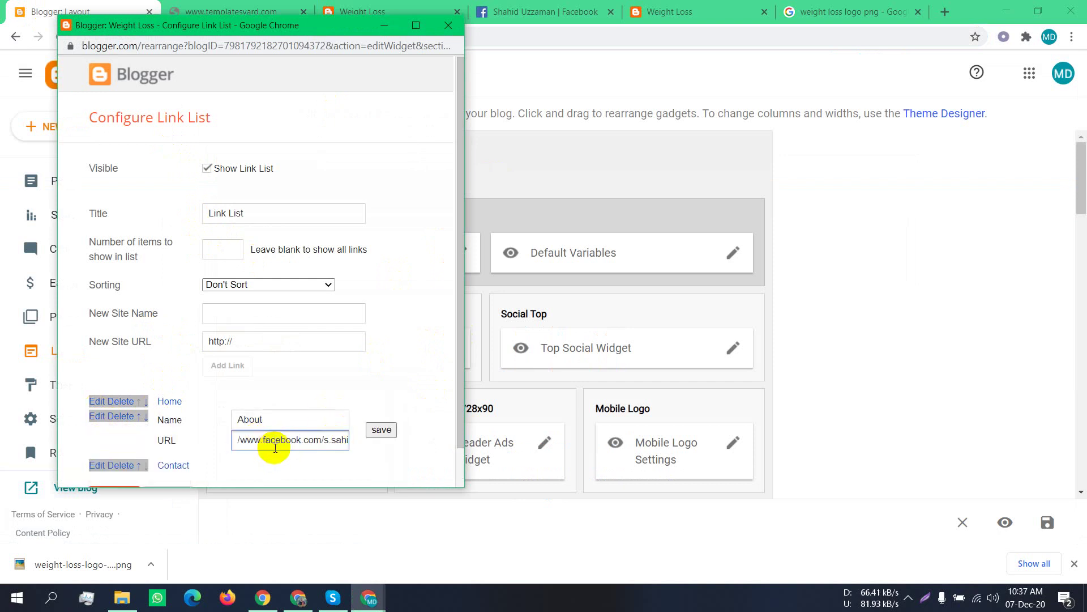
key(ctrl+a)
key(BackSpace)
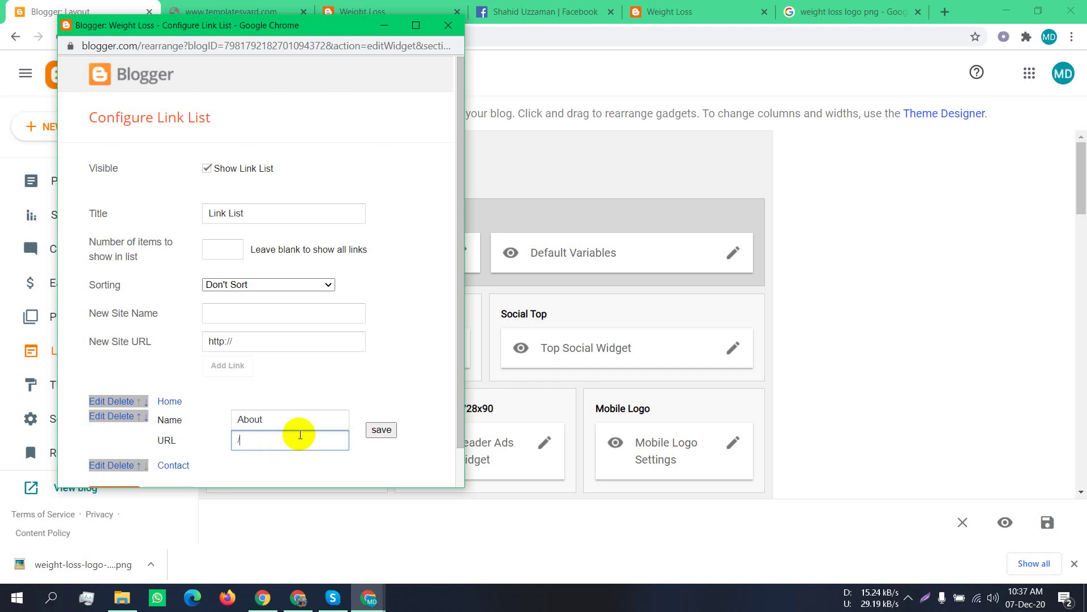
click(381, 429)
click(116, 462)
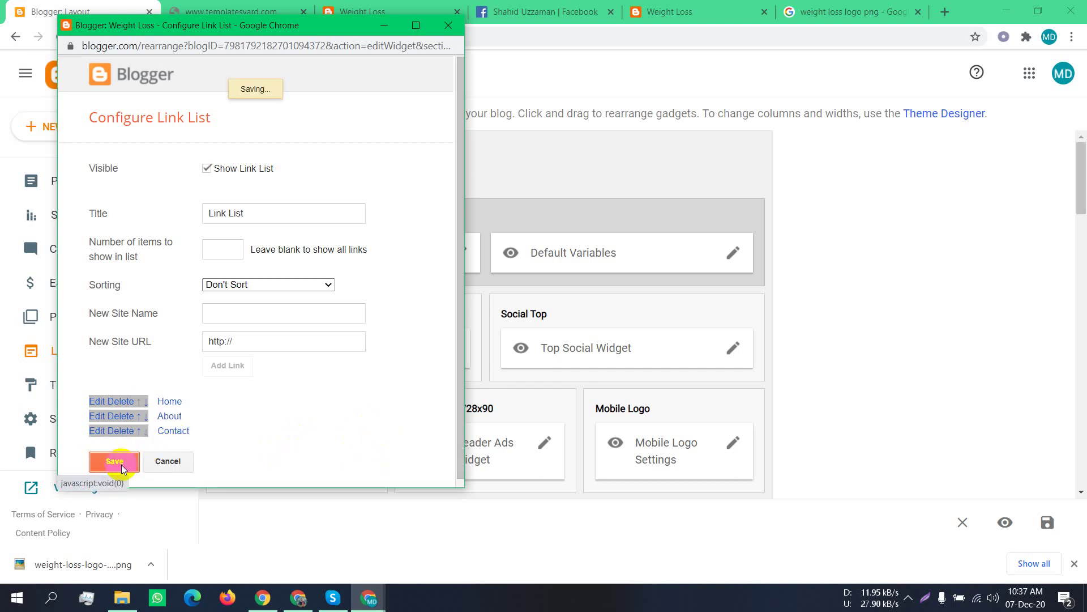
Open the settings of the Main Menu / Dropdown / Multi Dropdown / Megamenu Link List gadget
scroll(482, 203, down, 1)
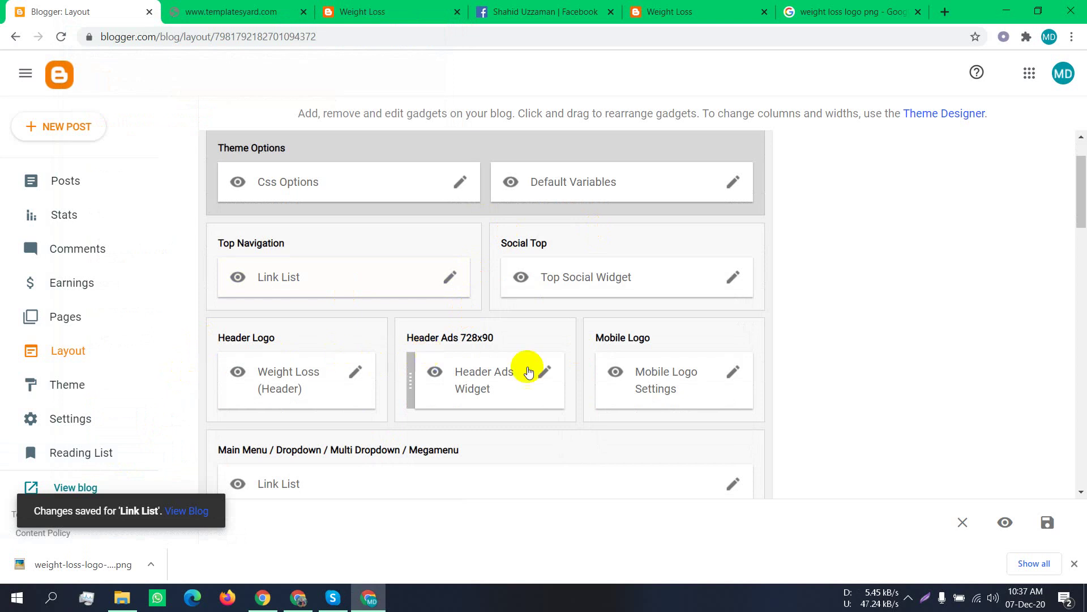
scroll(663, 332, down, 3)
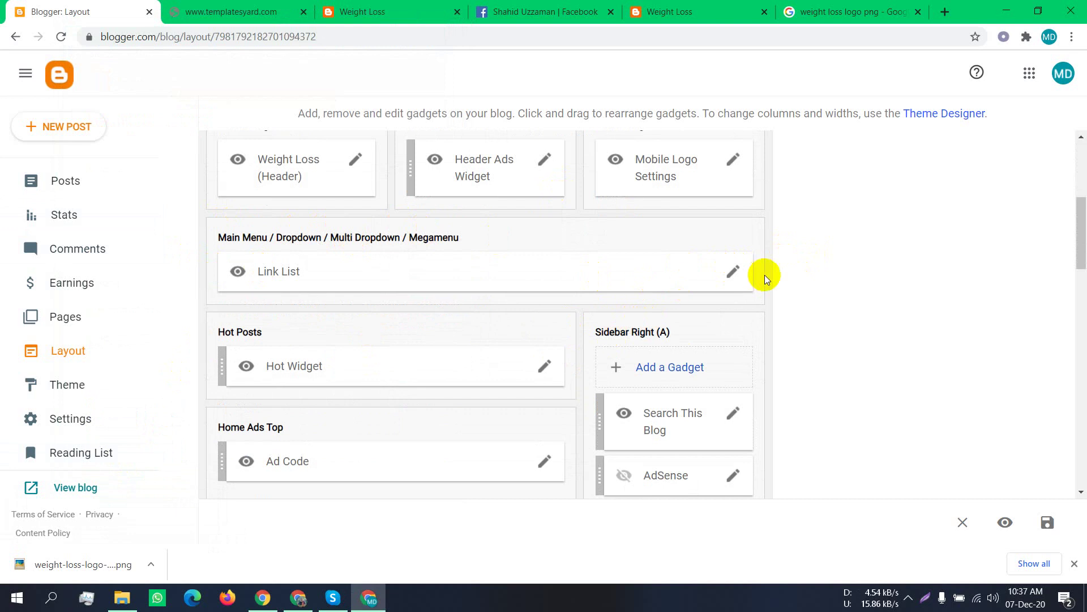
click(734, 271)
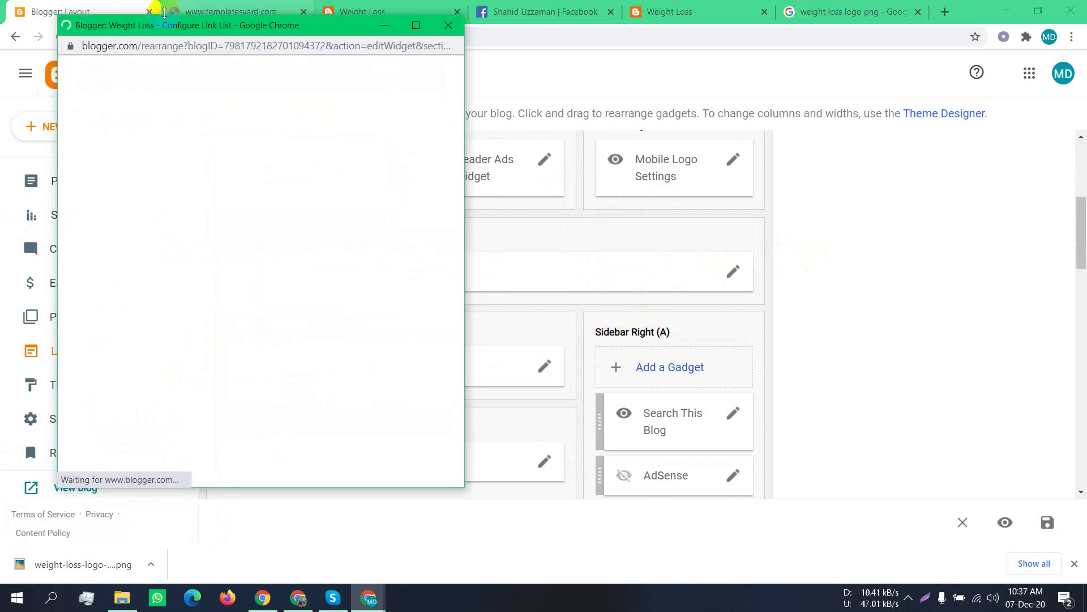
Close the templatesyard.com and leftover blog tabs, then examine the Features dropdown in the live blog's main menu
click(305, 12)
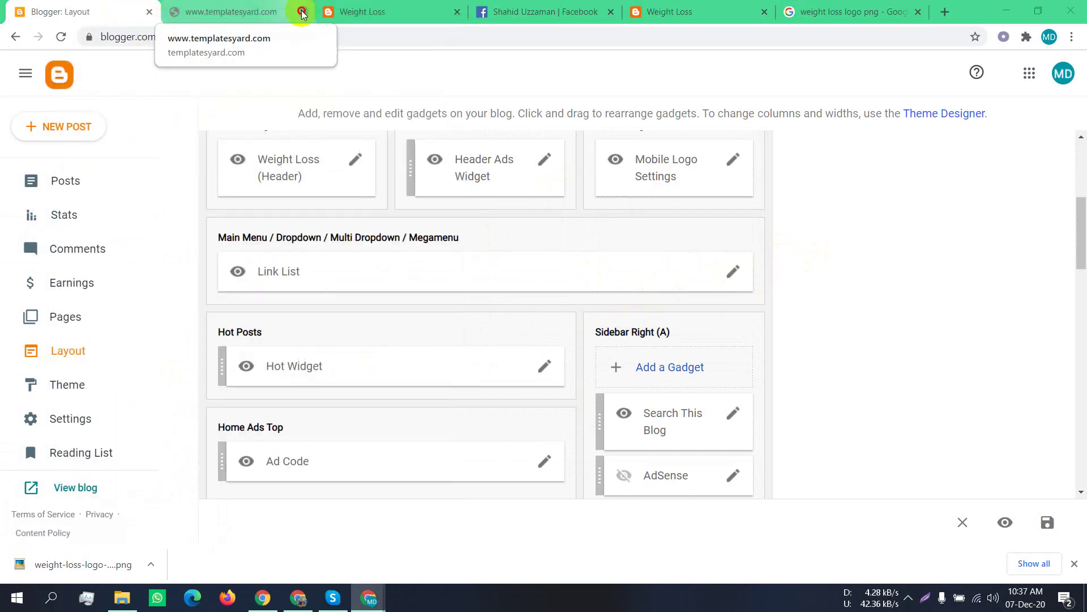
click(304, 13)
click(272, 12)
mouse_move(258, 214)
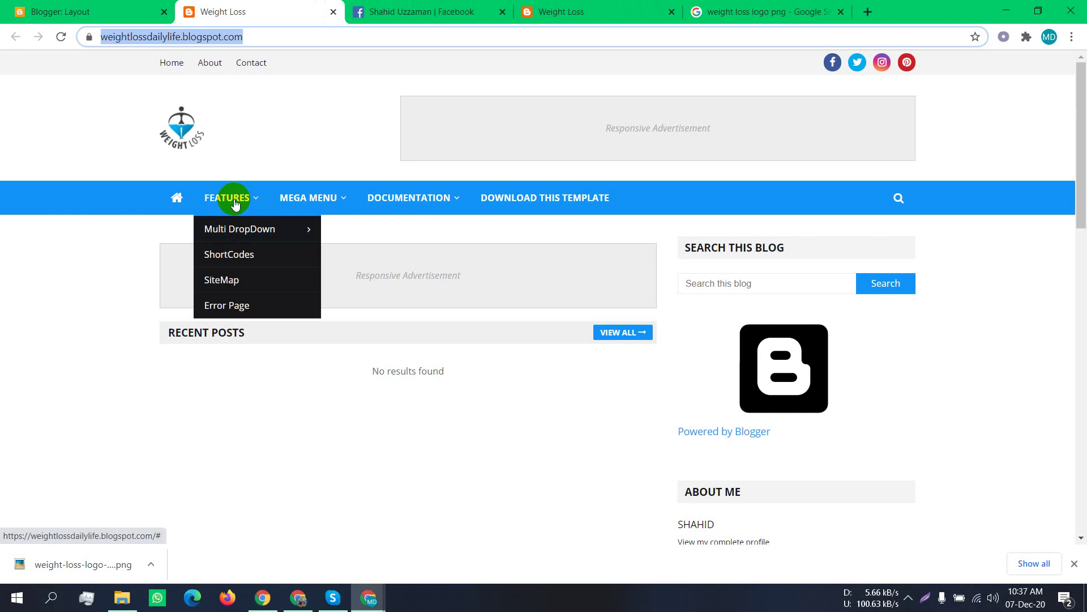
click(228, 271)
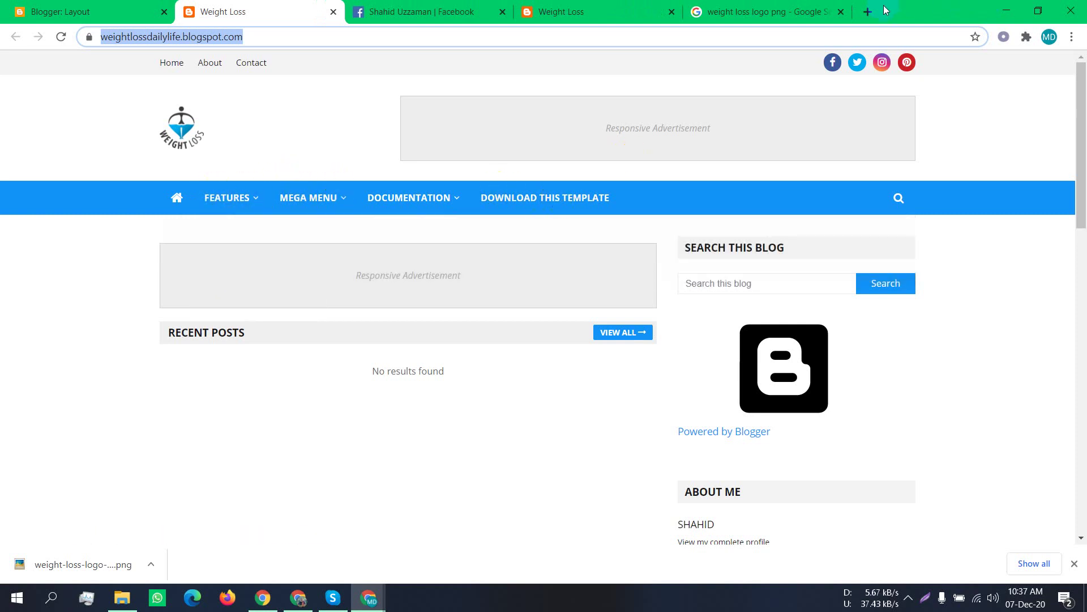
Search Google for "weight loss" and show all web results instead of images
click(748, 11)
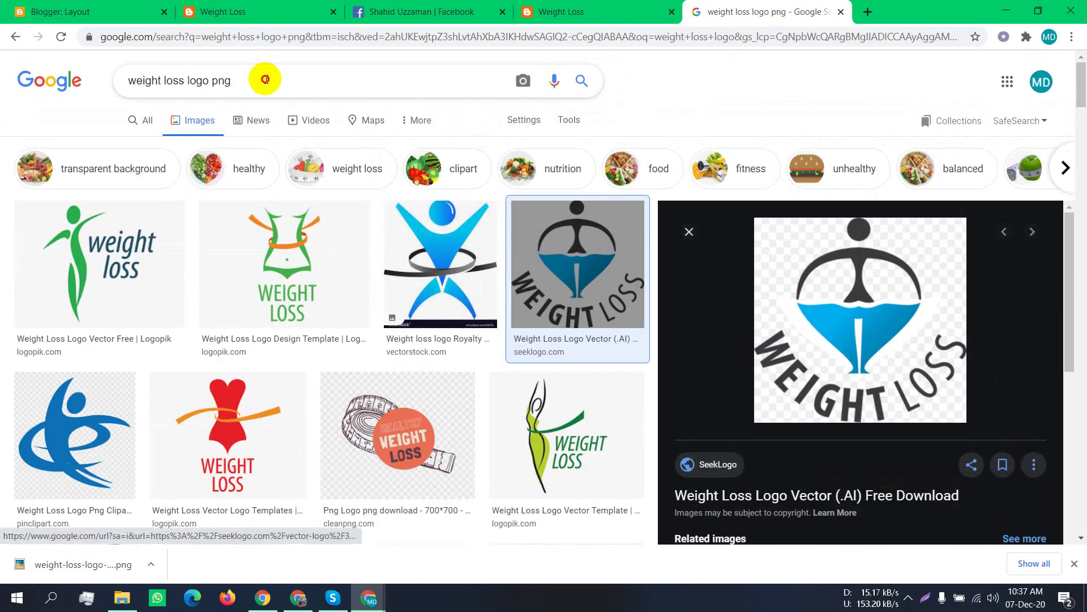
drag(262, 78, 186, 76)
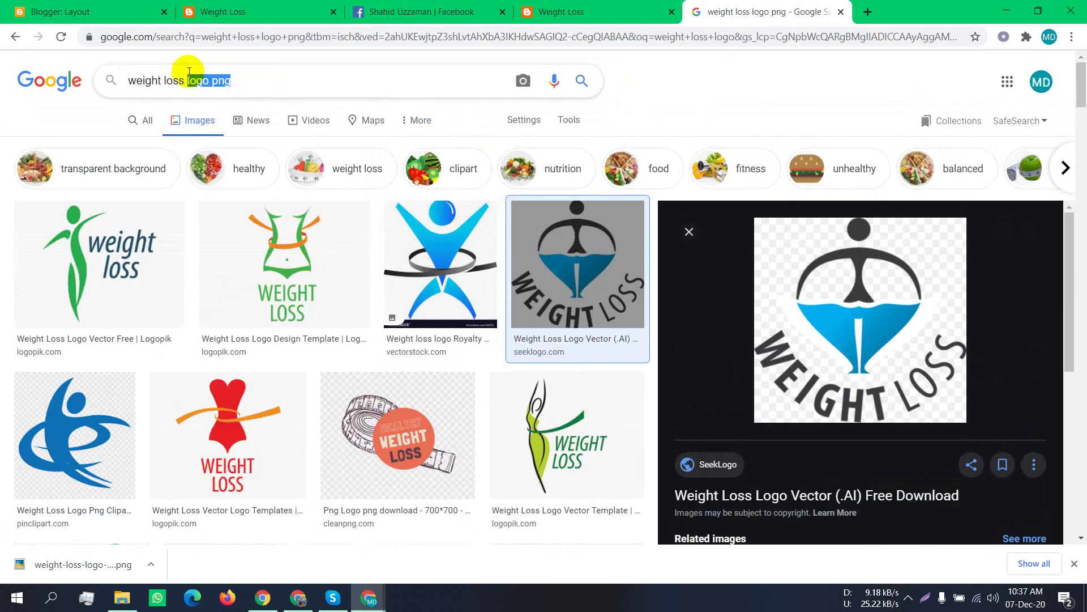
key(Return)
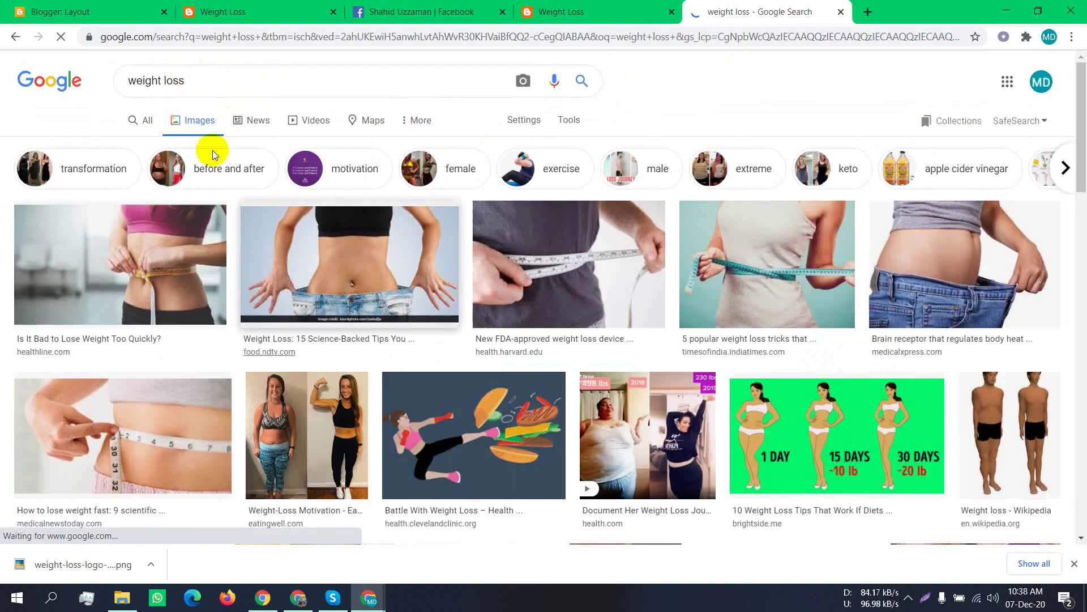
click(145, 119)
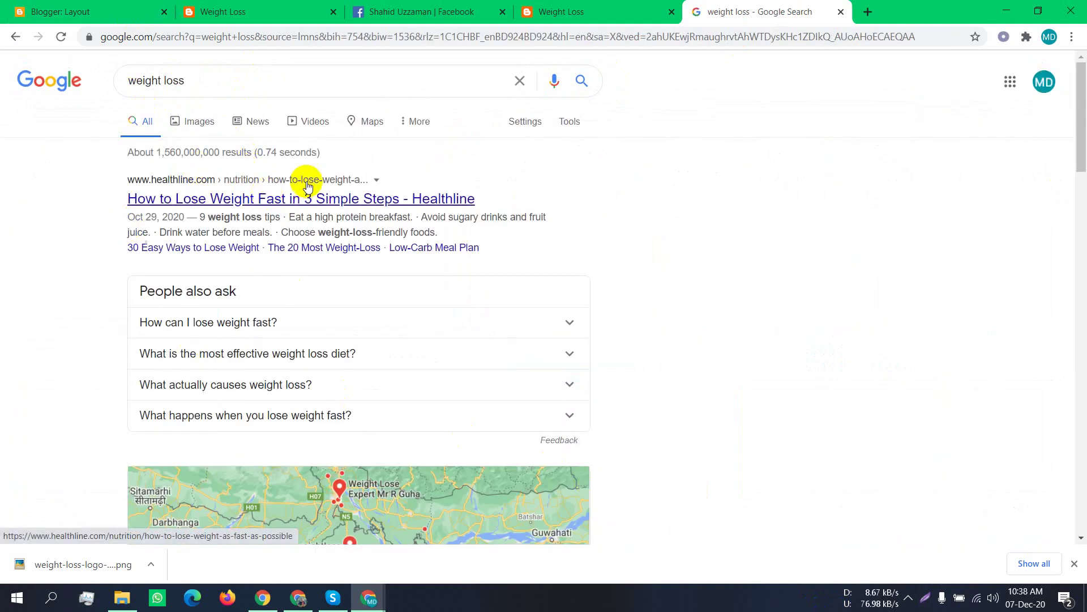
Open Healthline's "How to Lose Weight Fast in 3 Simple Steps" result in a new tab and look through the remaining results
middle_click(319, 205)
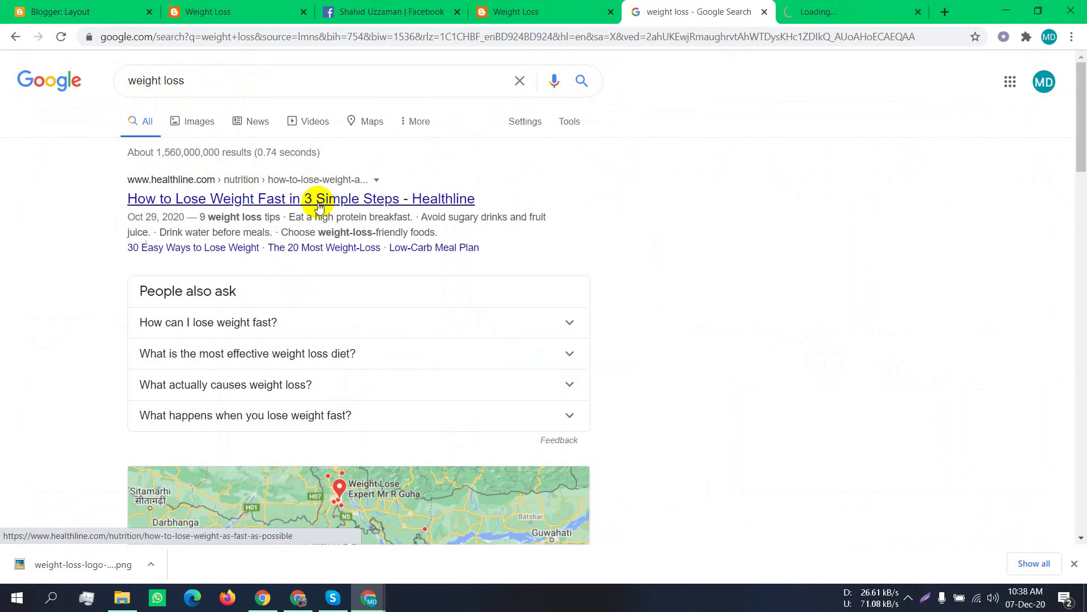
scroll(284, 289, down, 6)
scroll(280, 286, down, 7)
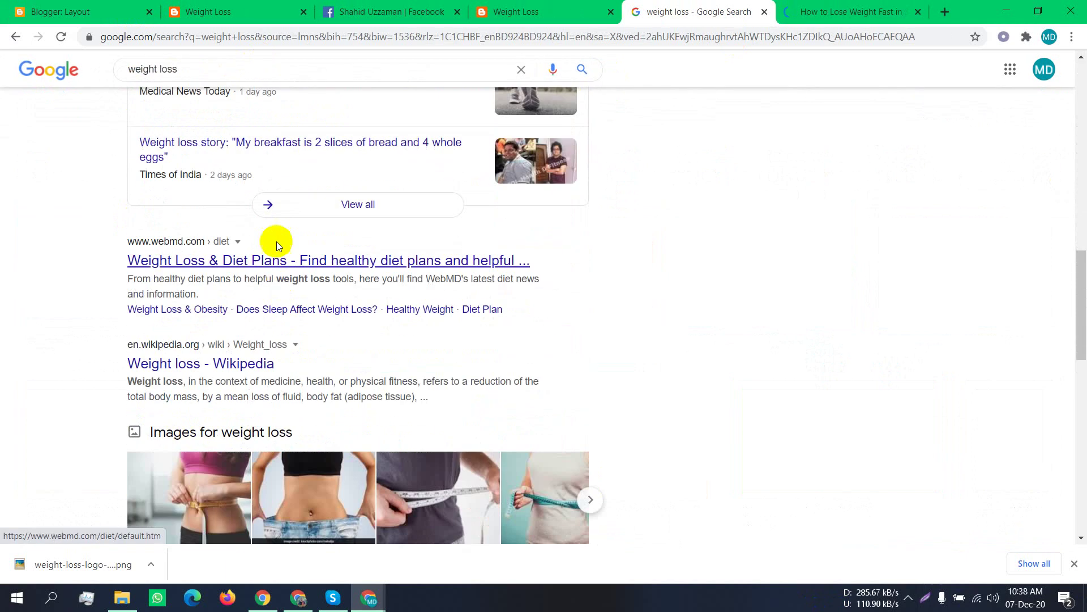
scroll(223, 262, up, 1)
scroll(221, 260, up, 8)
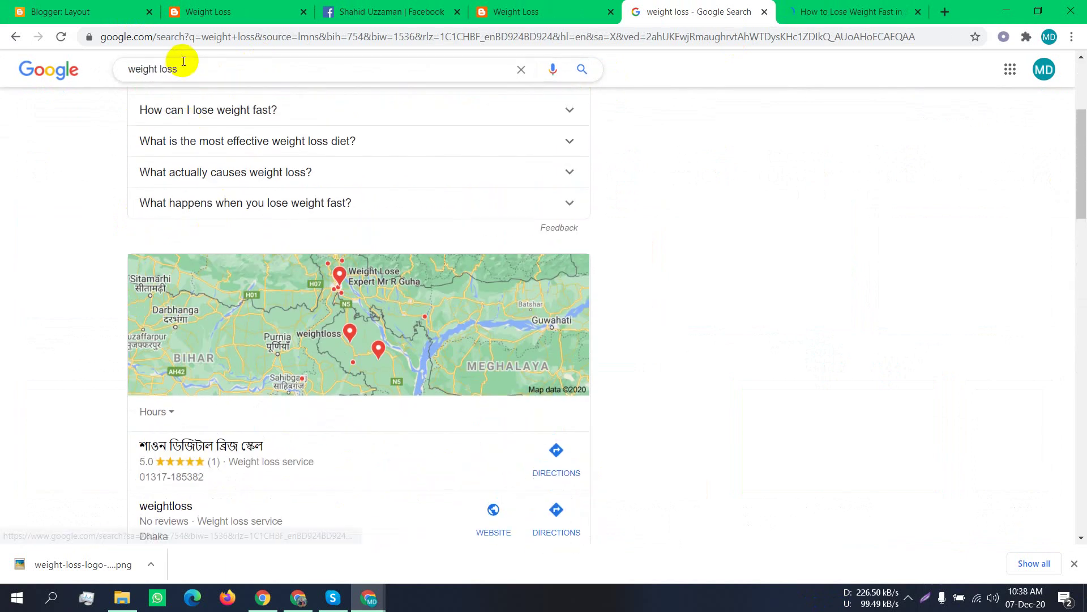
Search Google for "top weight loss blogs"
click(128, 69)
text(top)
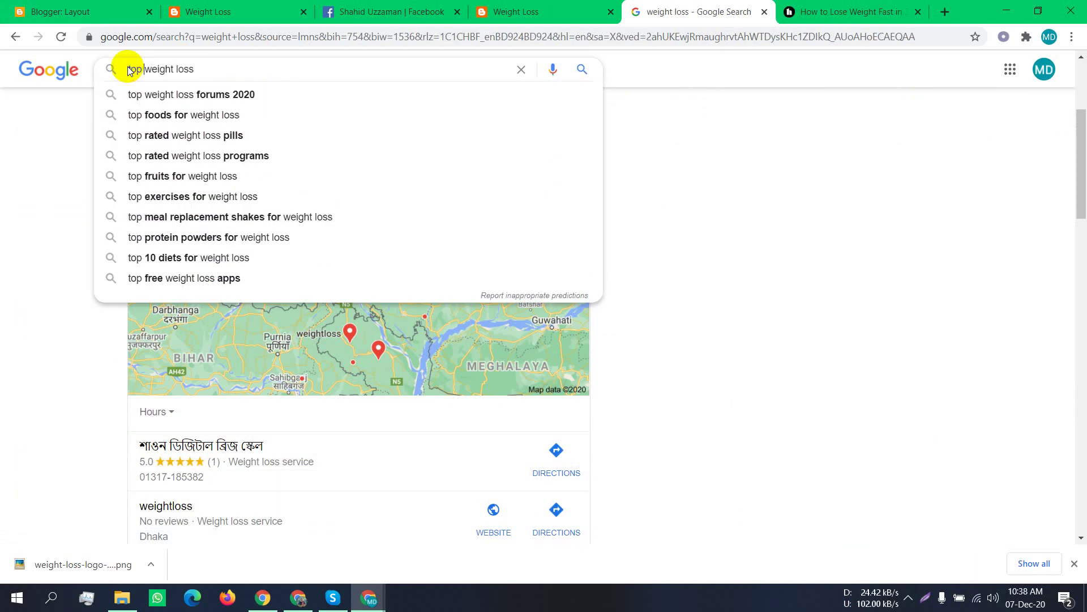
click(220, 65)
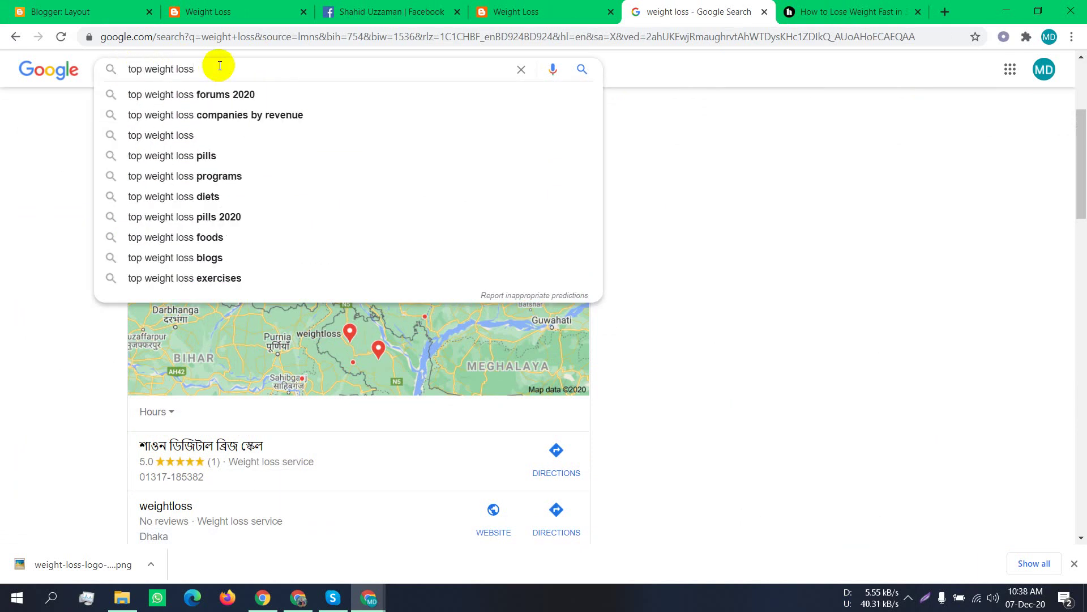
text(b)
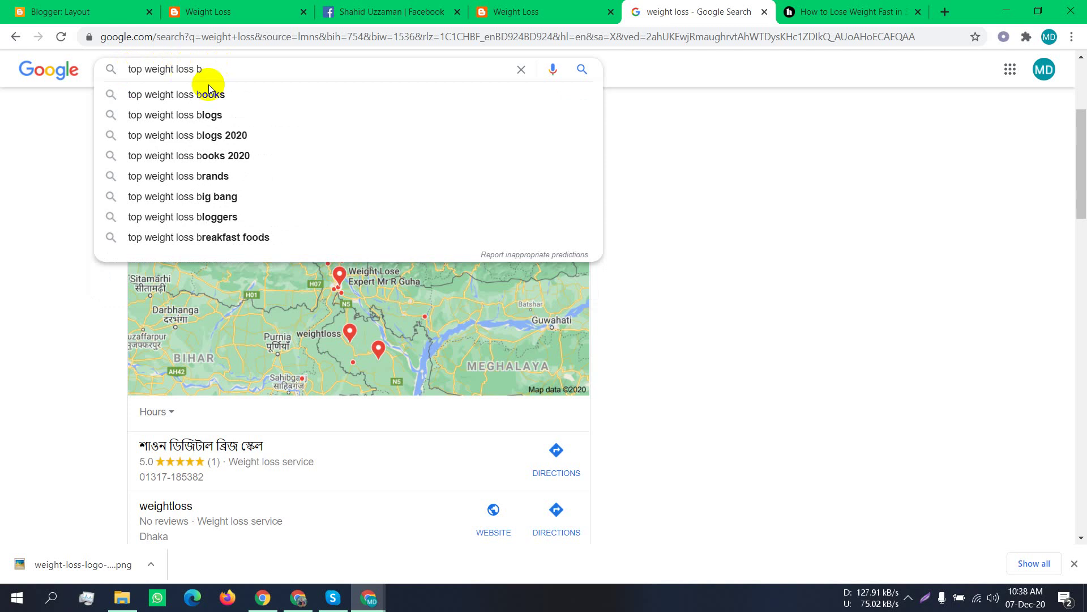
click(244, 121)
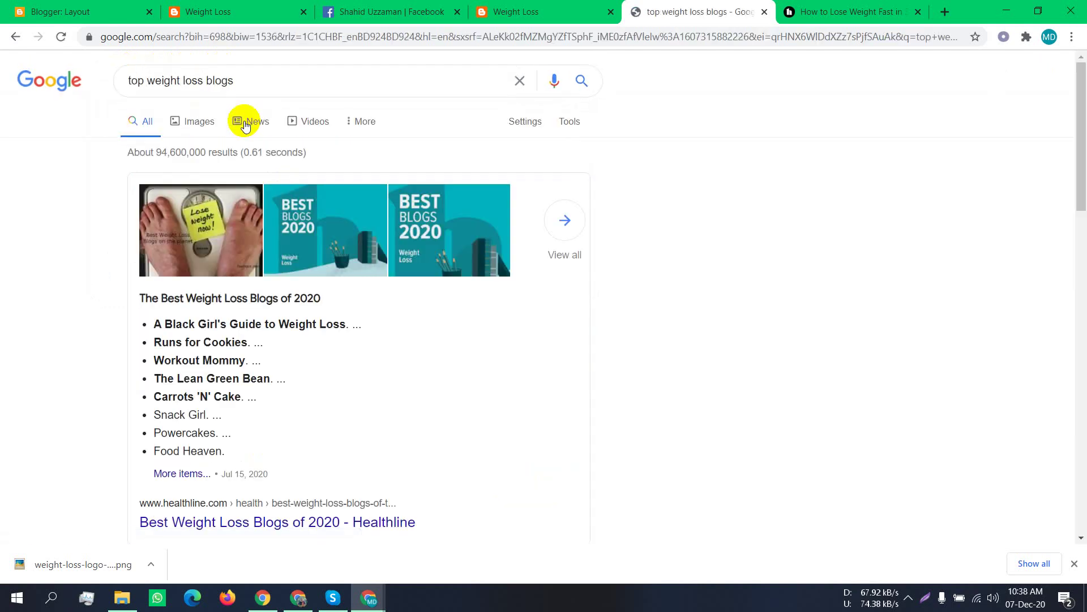
Open the blog.feedspot.com, HealthyWage, Diet-to-Go and womenshealthmag.com results about weight loss blogs in separate new tabs
scroll(247, 158, down, 4)
scroll(246, 163, down, 1)
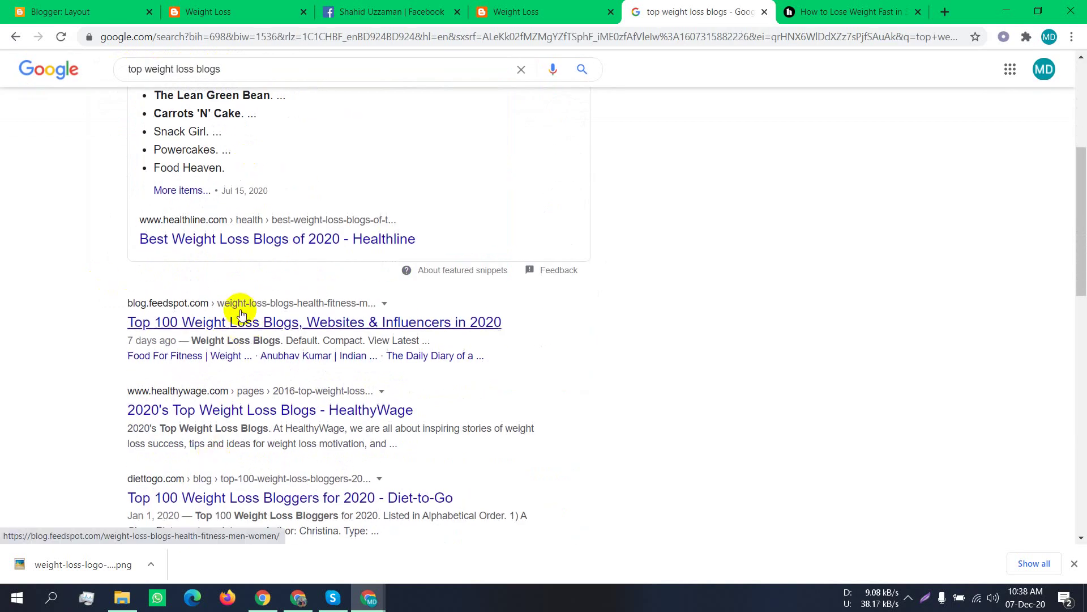
ctrl+click(259, 328)
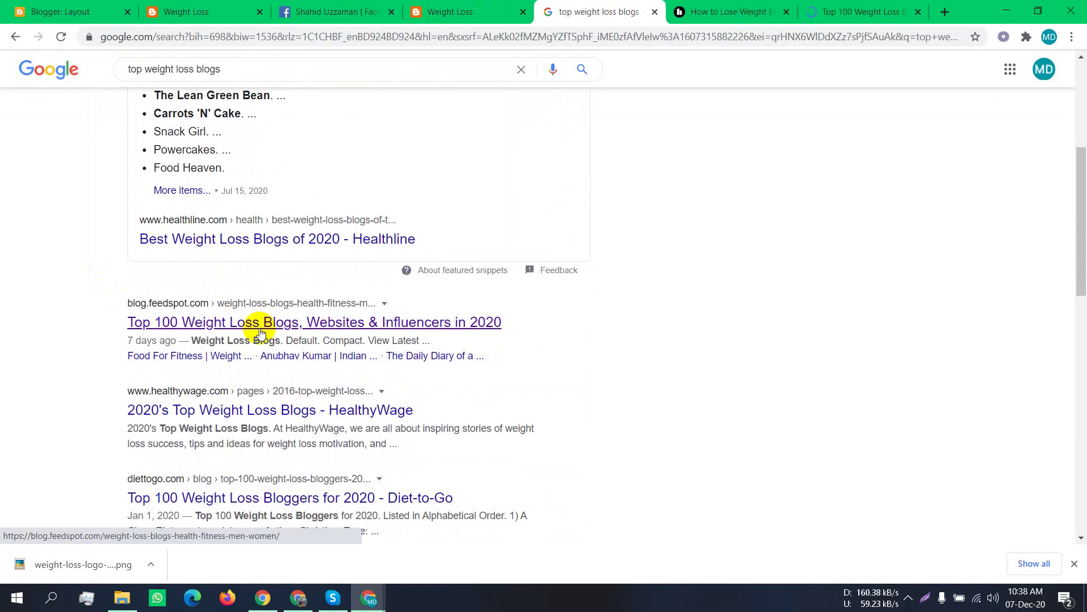
scroll(260, 333, down, 1)
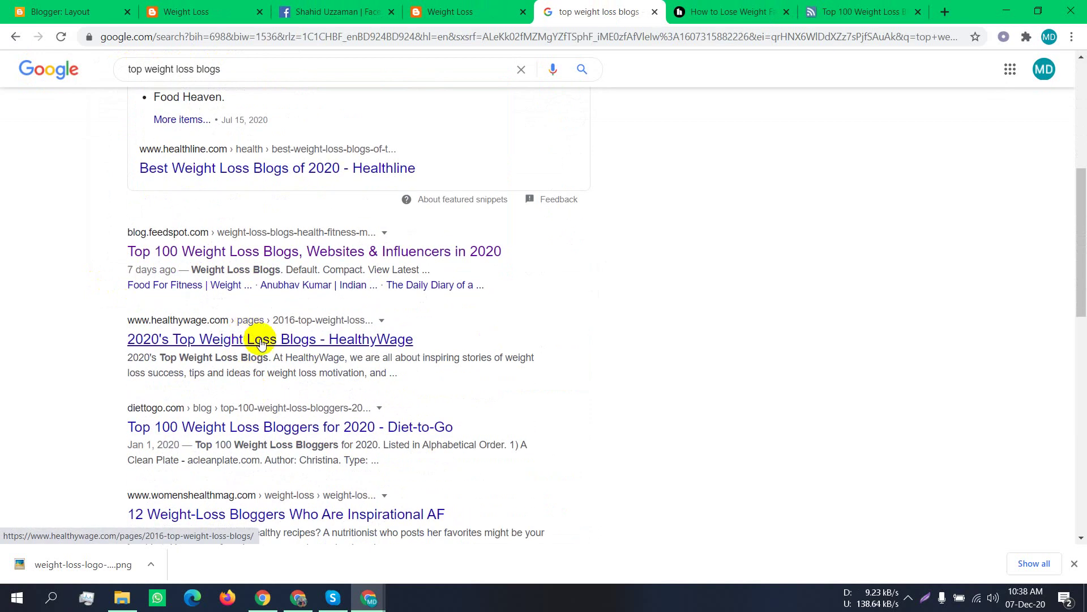
ctrl+click(266, 335)
scroll(260, 346, down, 2)
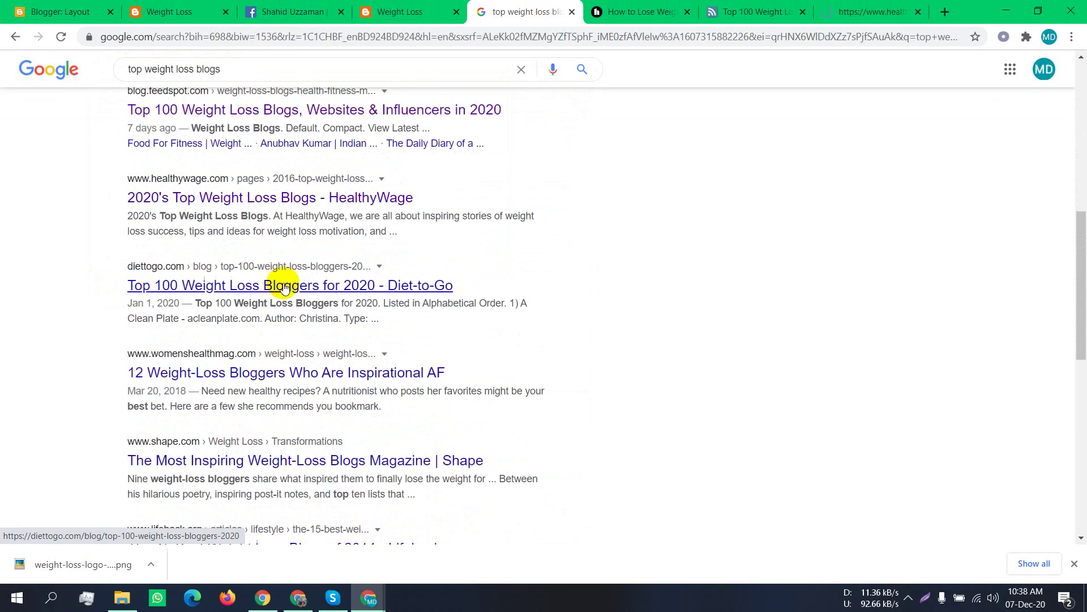
ctrl+click(286, 283)
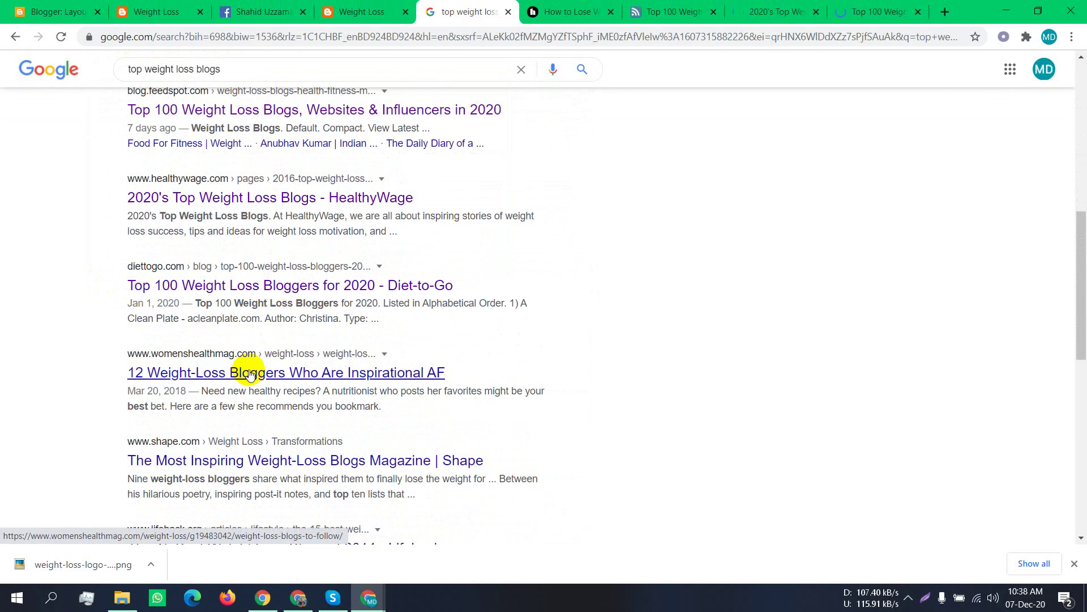
ctrl+click(250, 375)
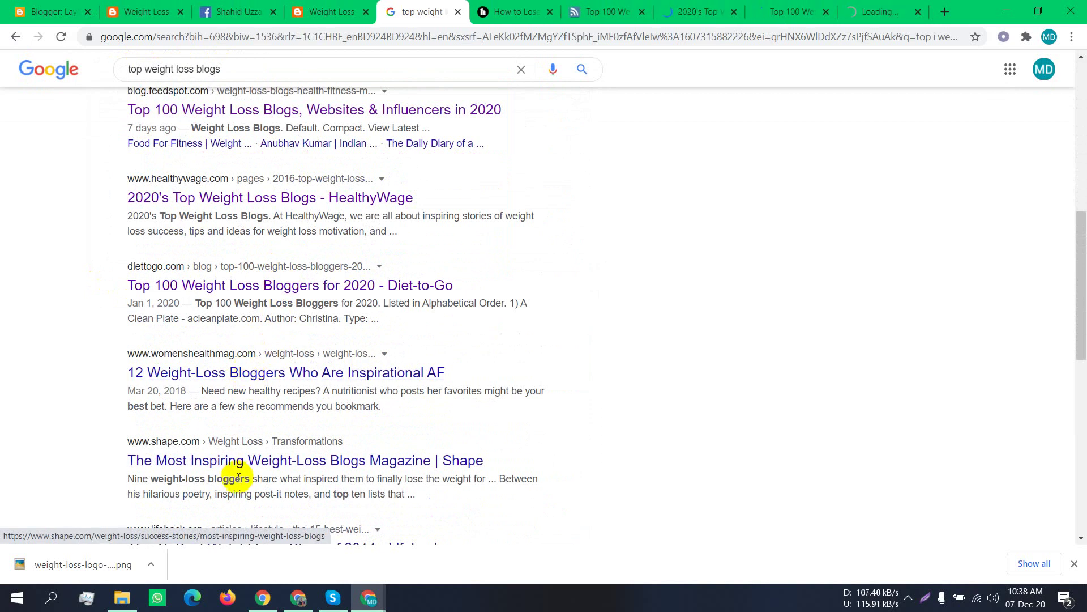
Open Shape's inspiring weight-loss blogs result in a new tab and read through the Healthline article after accepting its privacy policy
ctrl+click(264, 460)
key(ctrl+Tab)
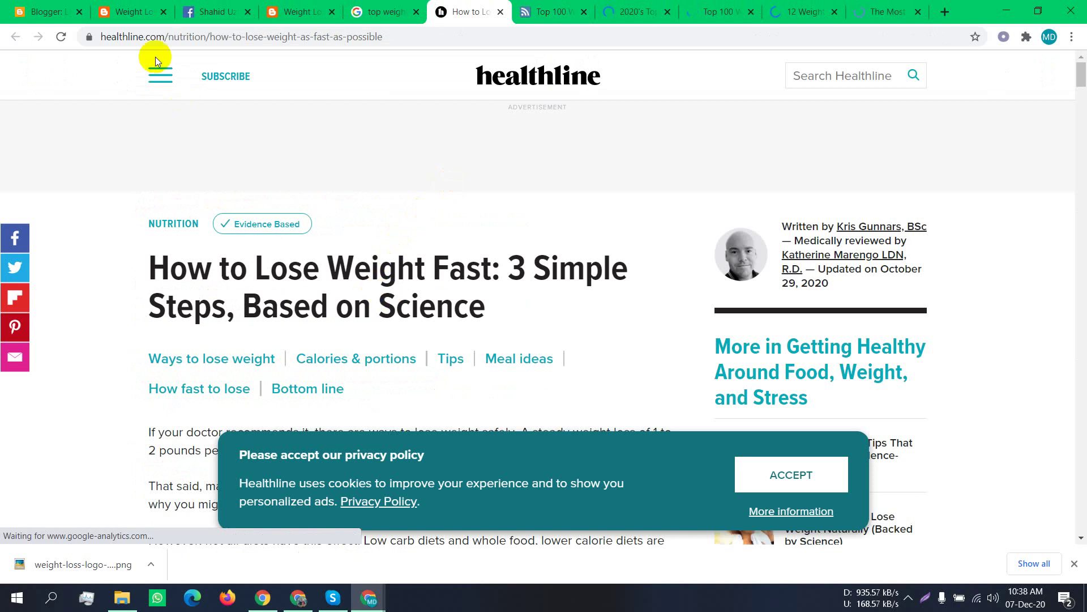
scroll(248, 339, down, 6)
scroll(721, 396, up, 5)
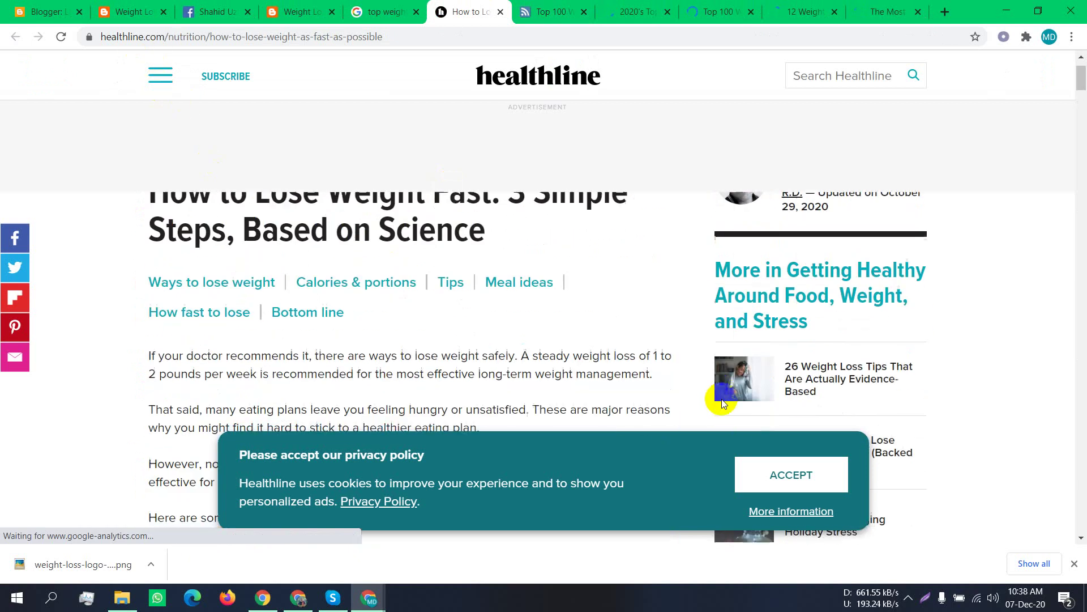
click(776, 472)
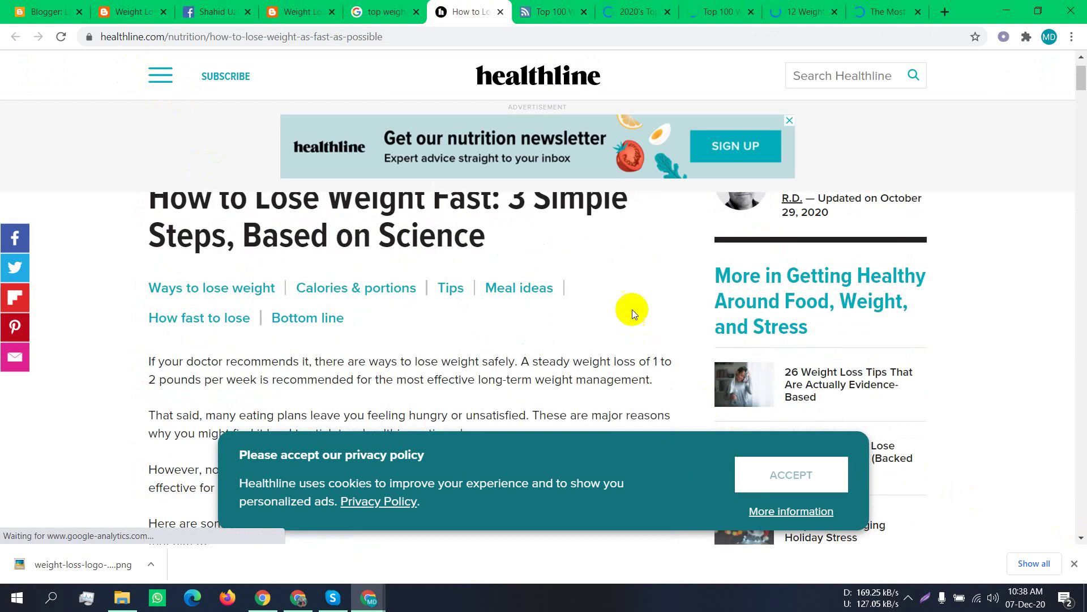
scroll(589, 203, down, 20)
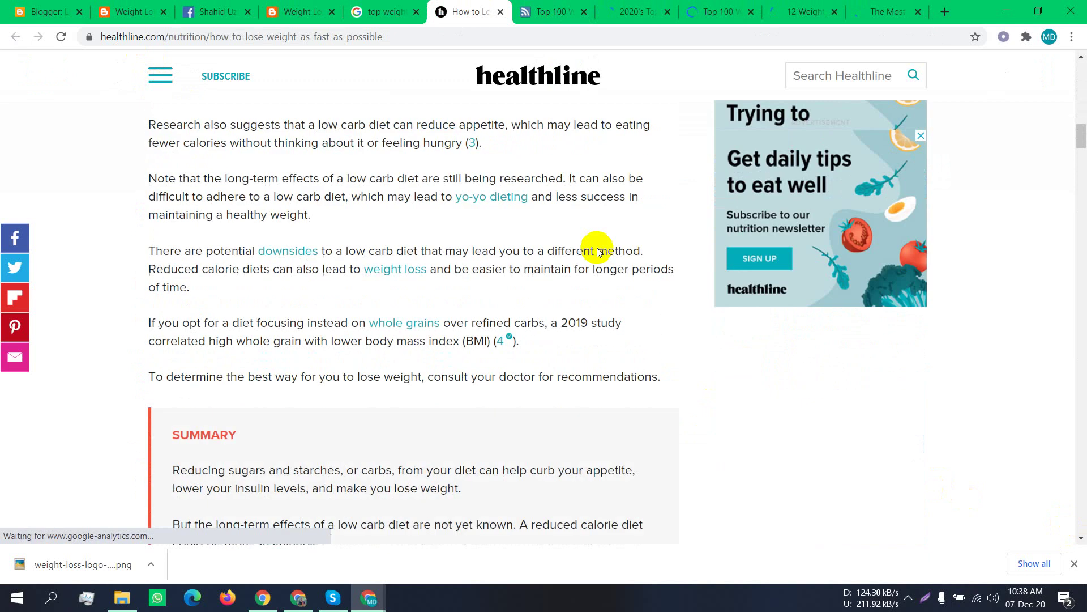
View Feedspot's Top 100 Weight Loss Blogs page and dismiss its sign-up popup
click(575, 8)
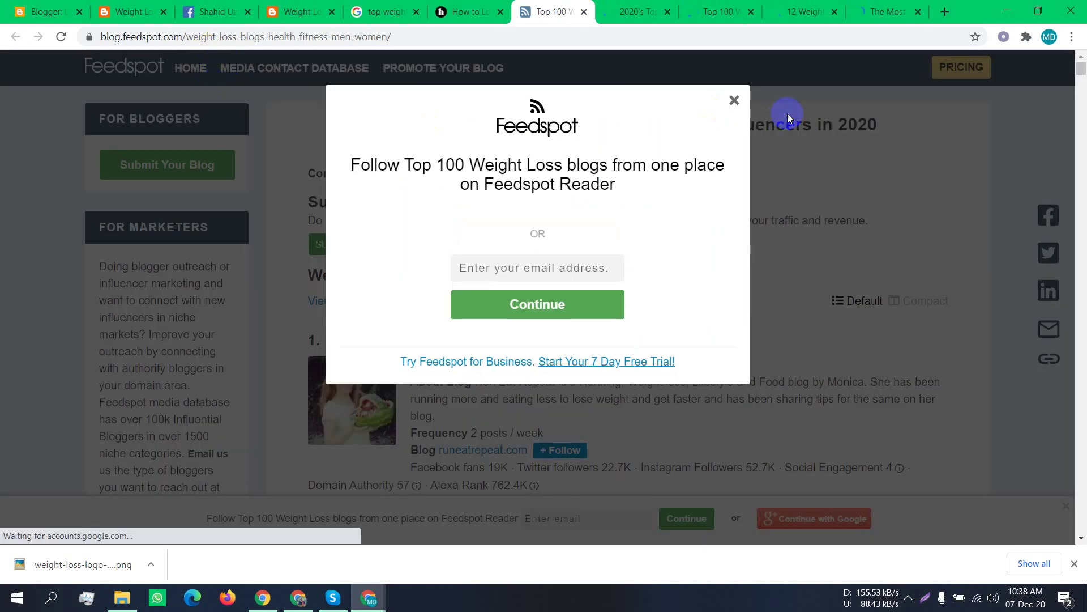
click(733, 98)
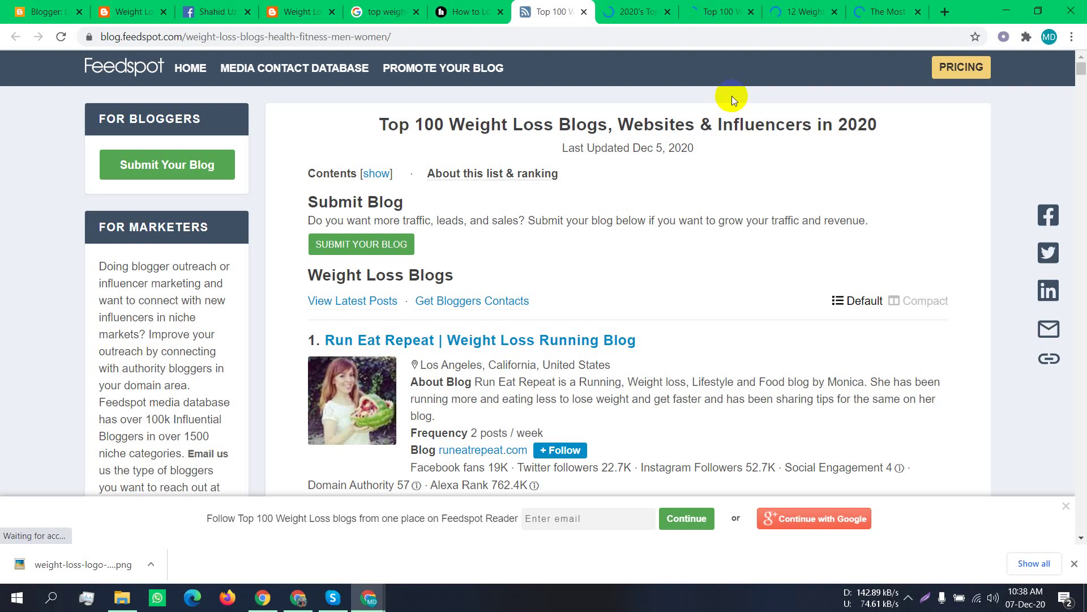
click(201, 81)
click(748, 108)
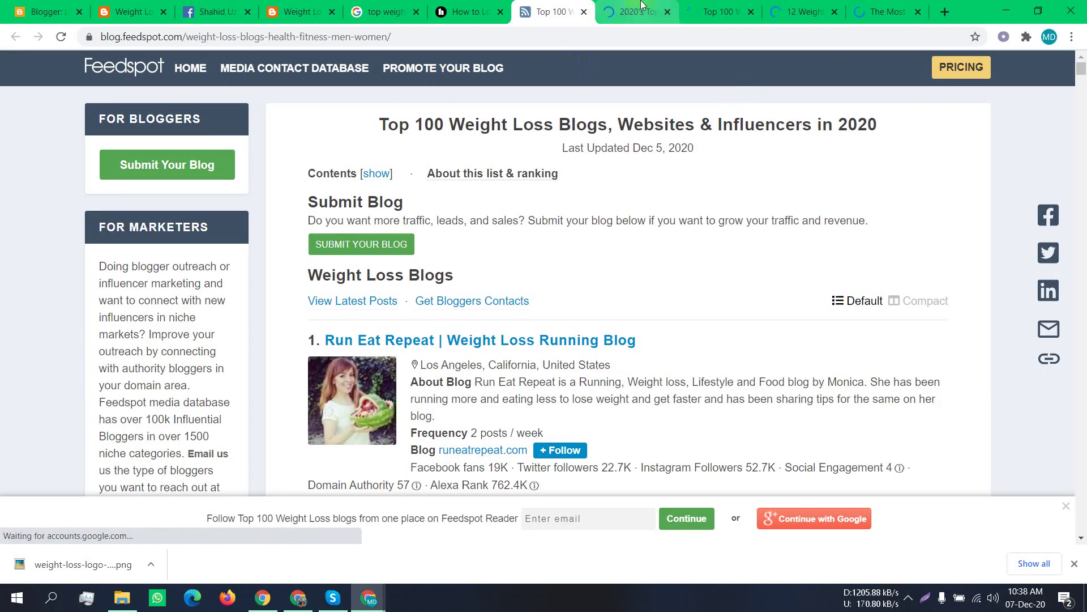
Look through HealthyWage's numbered list of 2020's Top Weight Loss Blogs
click(638, 10)
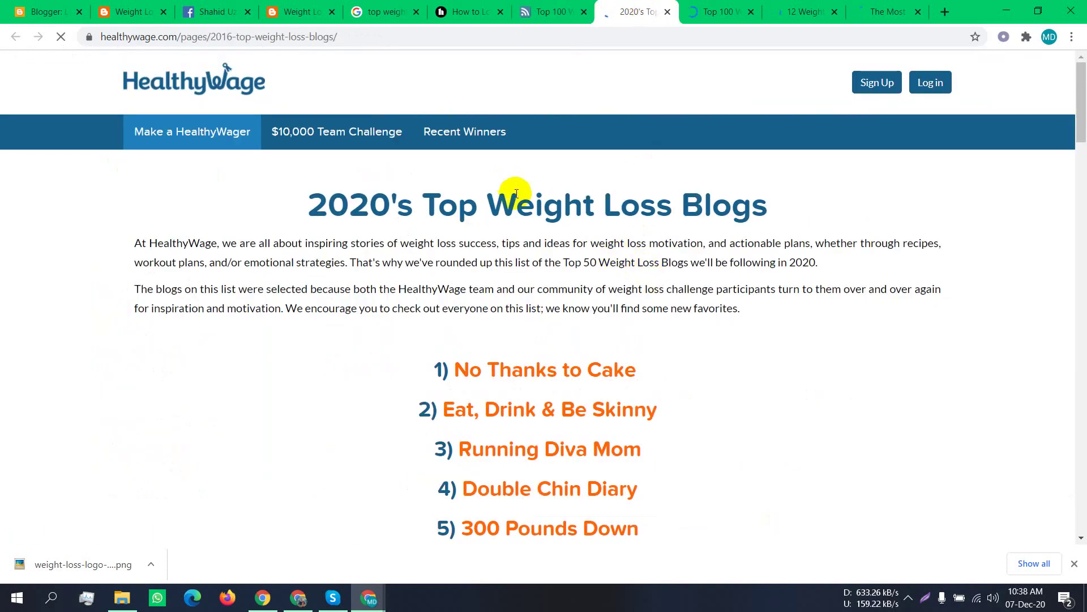
scroll(514, 195, down, 3)
scroll(539, 178, down, 11)
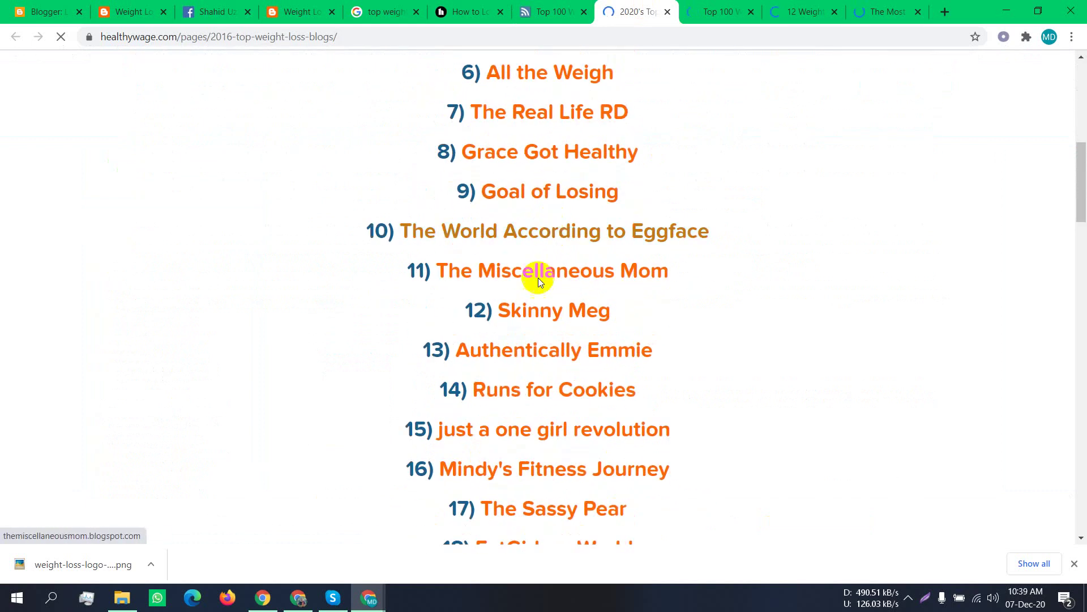
scroll(534, 341, up, 15)
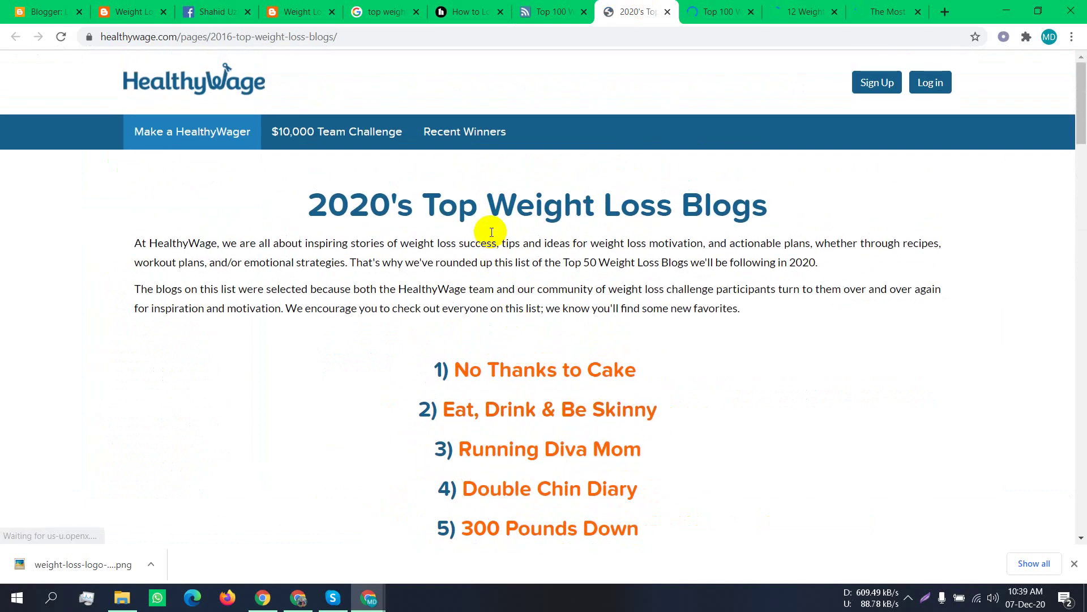
scroll(602, 244, down, 3)
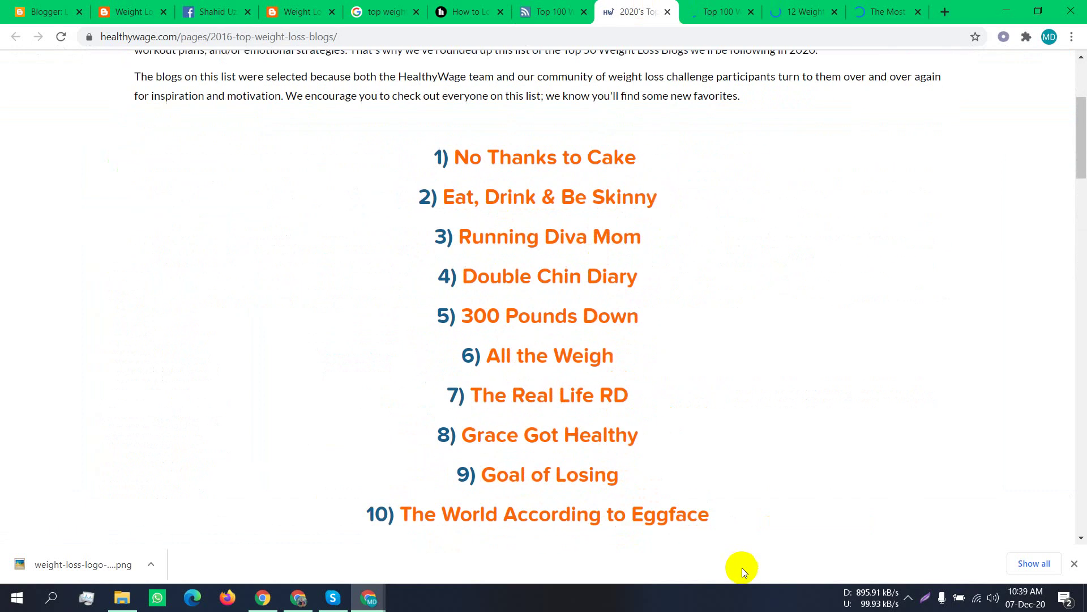
Look through Shape's "The Most Inspiring Weight-Loss Blogs" article and dismiss the browser's downloads bar
click(718, 12)
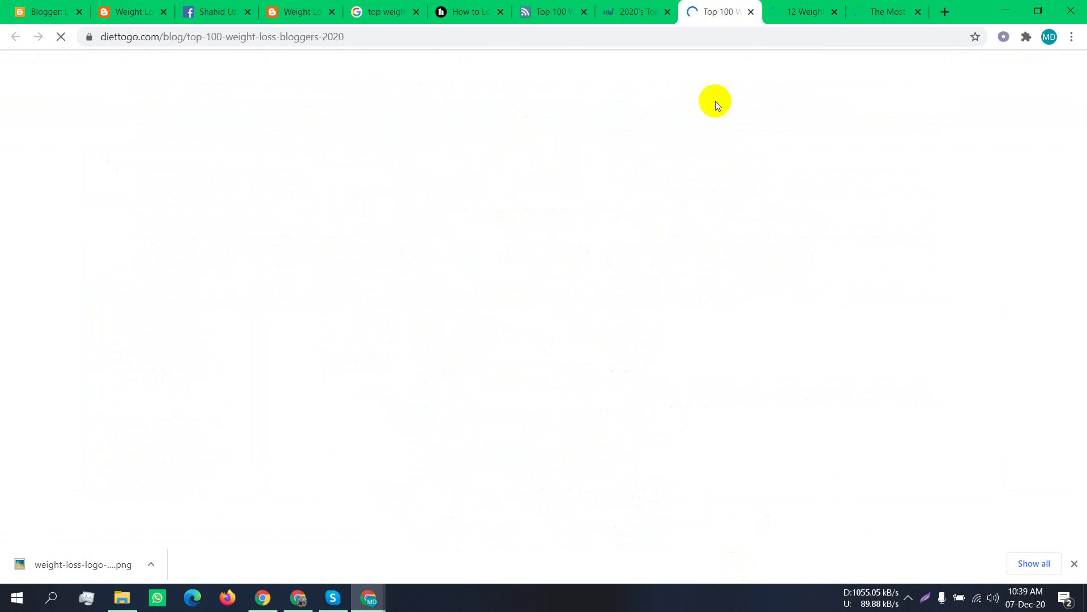
click(799, 9)
click(877, 5)
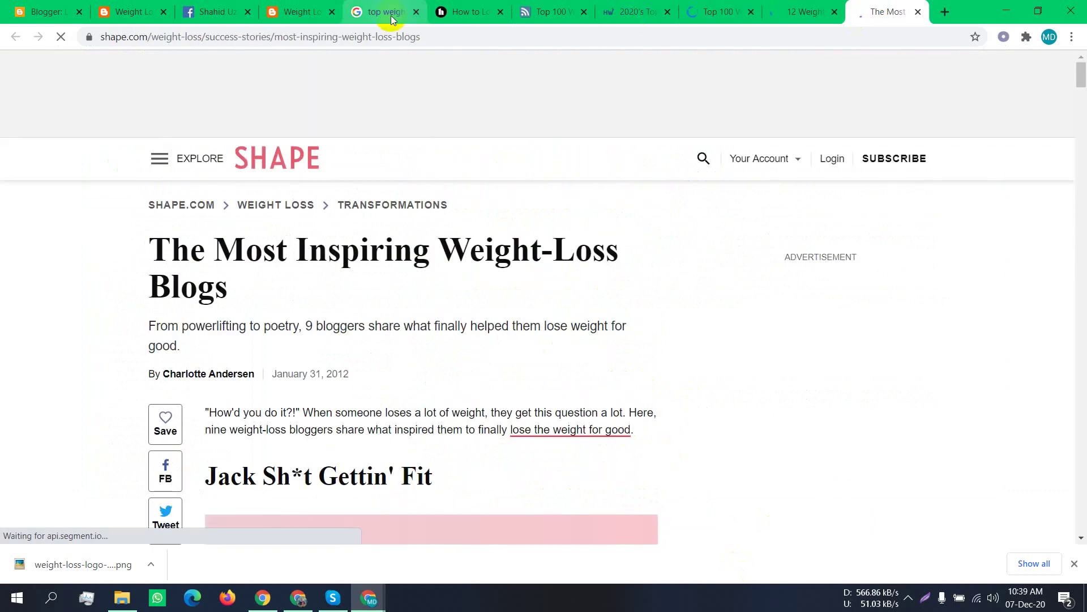
scroll(638, 229, down, 8)
scroll(638, 230, down, 15)
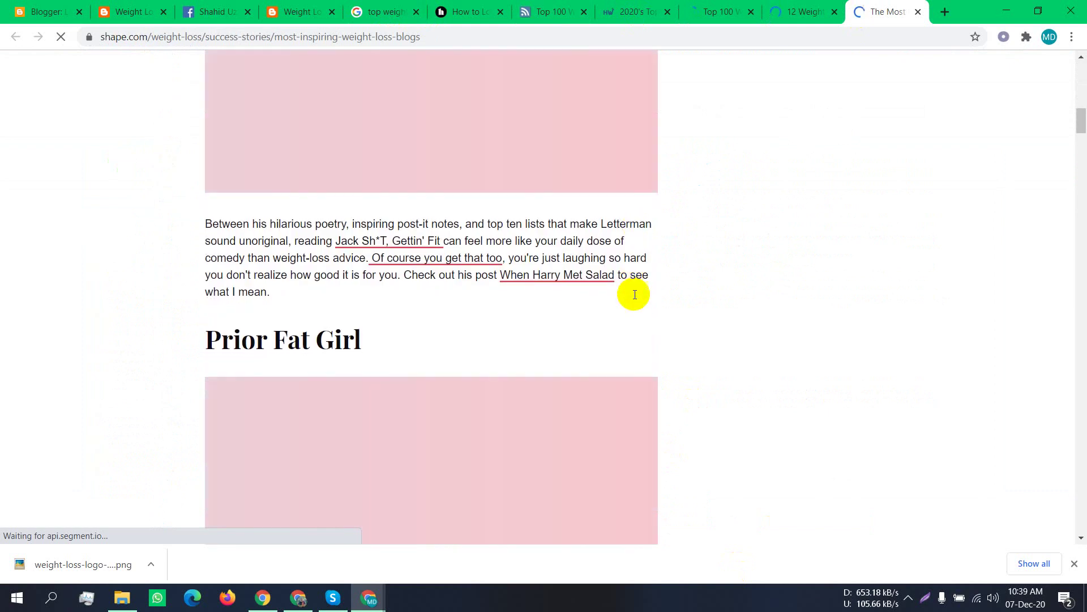
scroll(630, 294, down, 5)
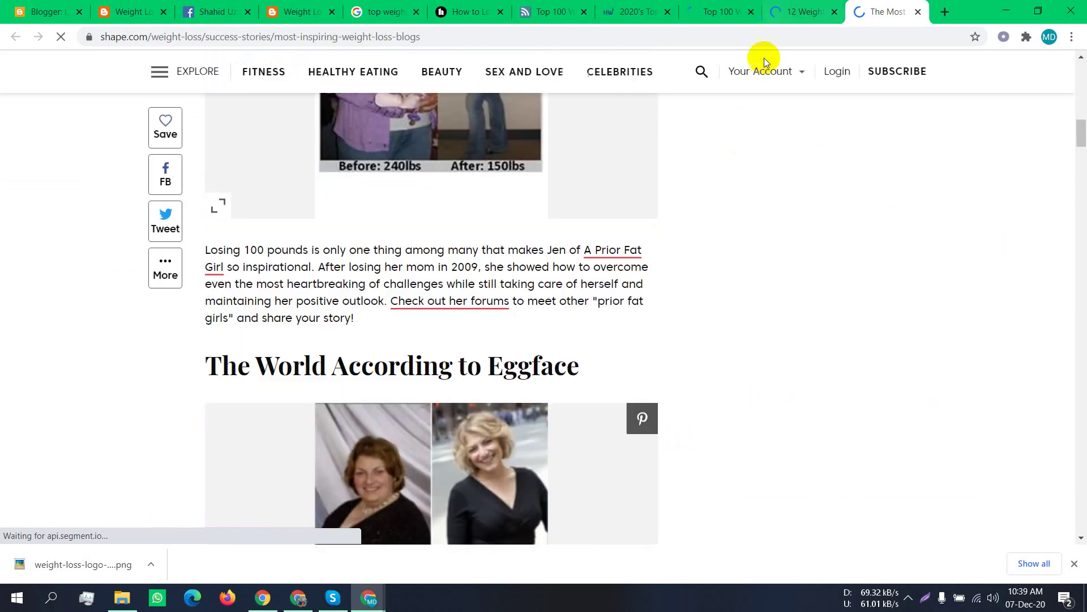
scroll(374, 425, up, 20)
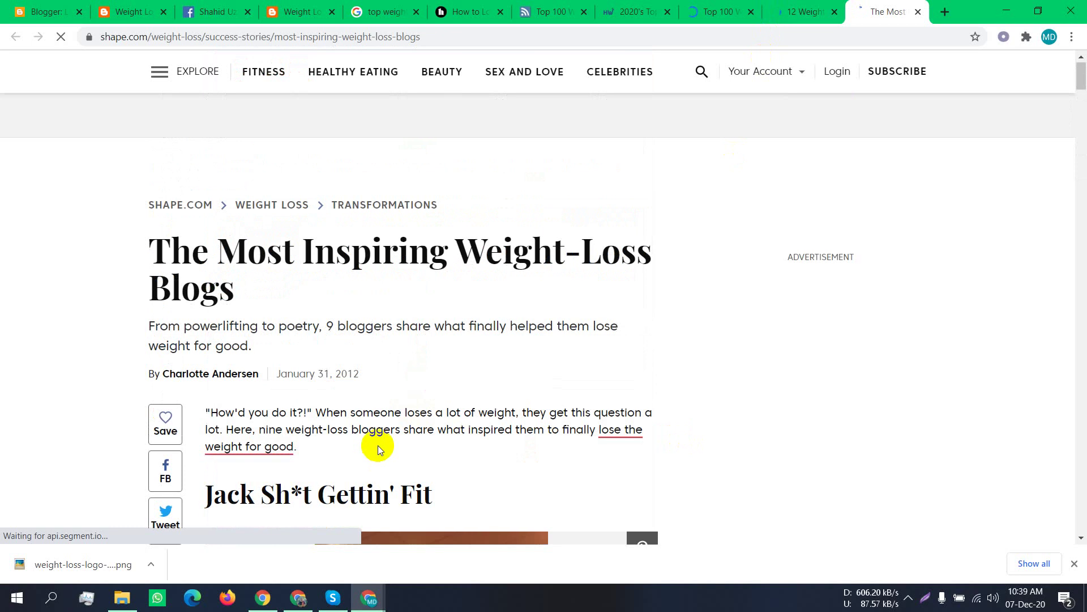
click(1075, 568)
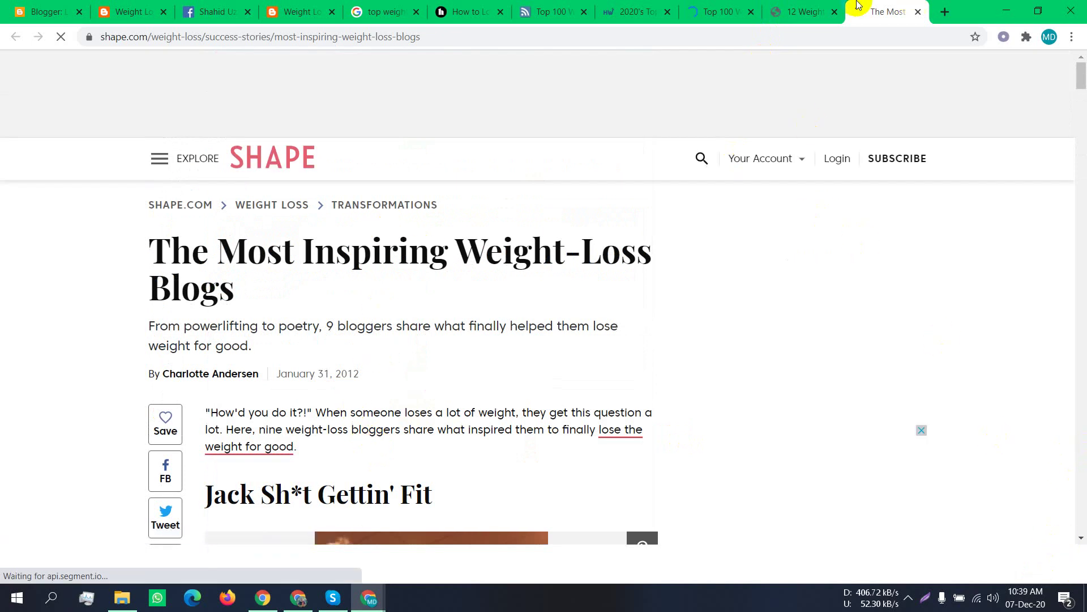
Look through the Women's Health article "12 Weight-Loss Bloggers Who Are Inspirational AF"
click(804, 12)
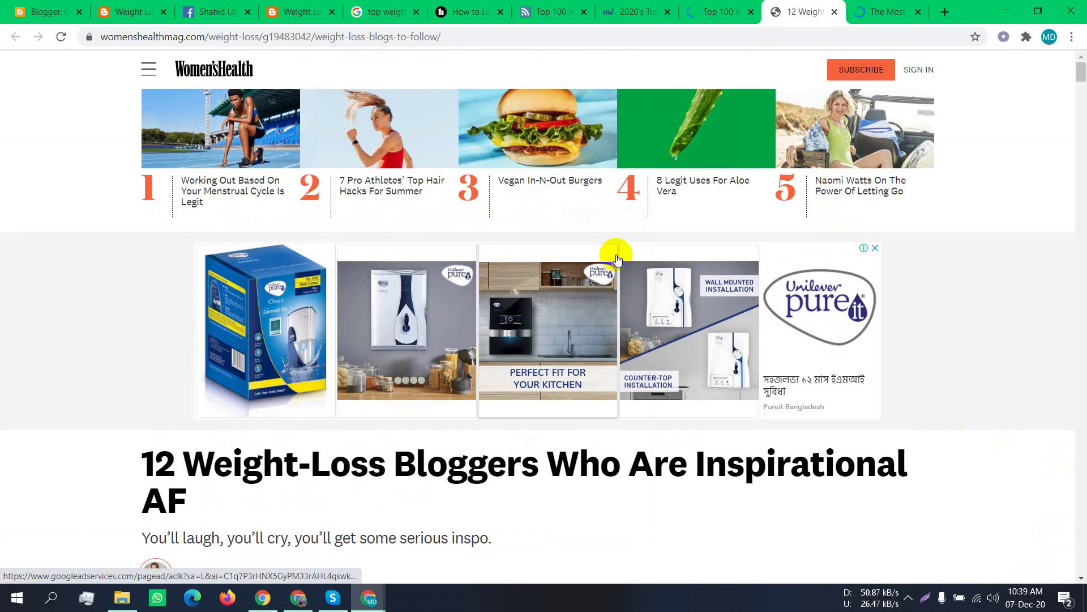
scroll(608, 313, down, 15)
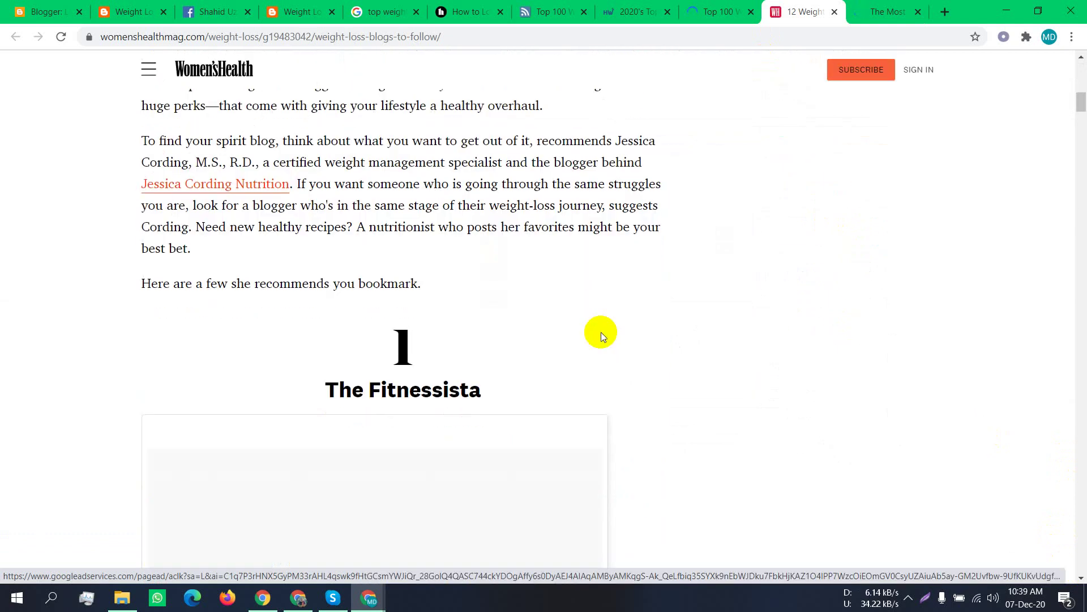
scroll(599, 322, up, 9)
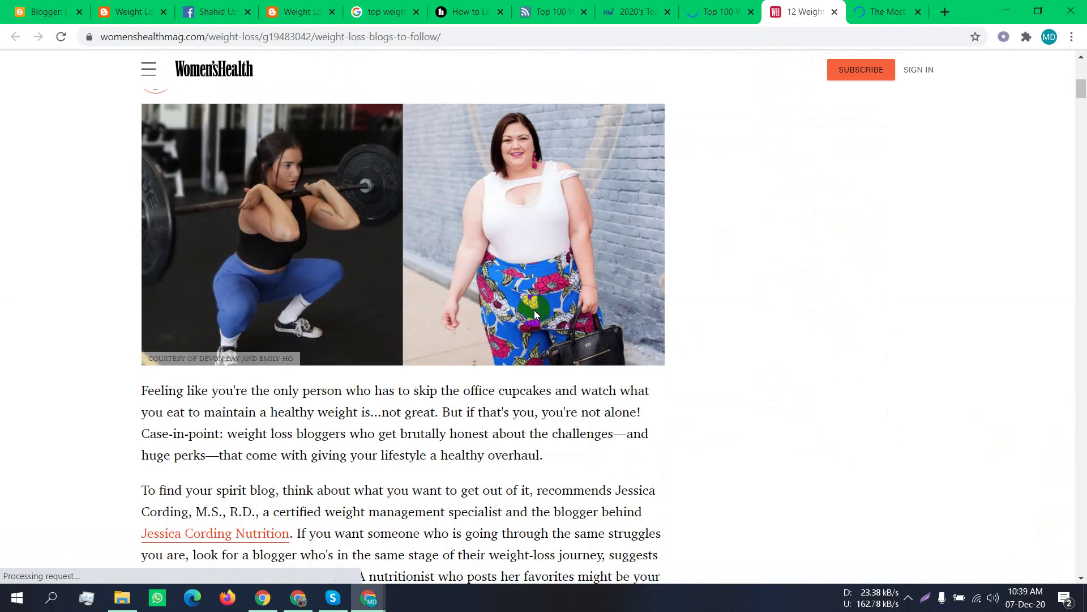
scroll(535, 310, down, 13)
scroll(533, 310, down, 10)
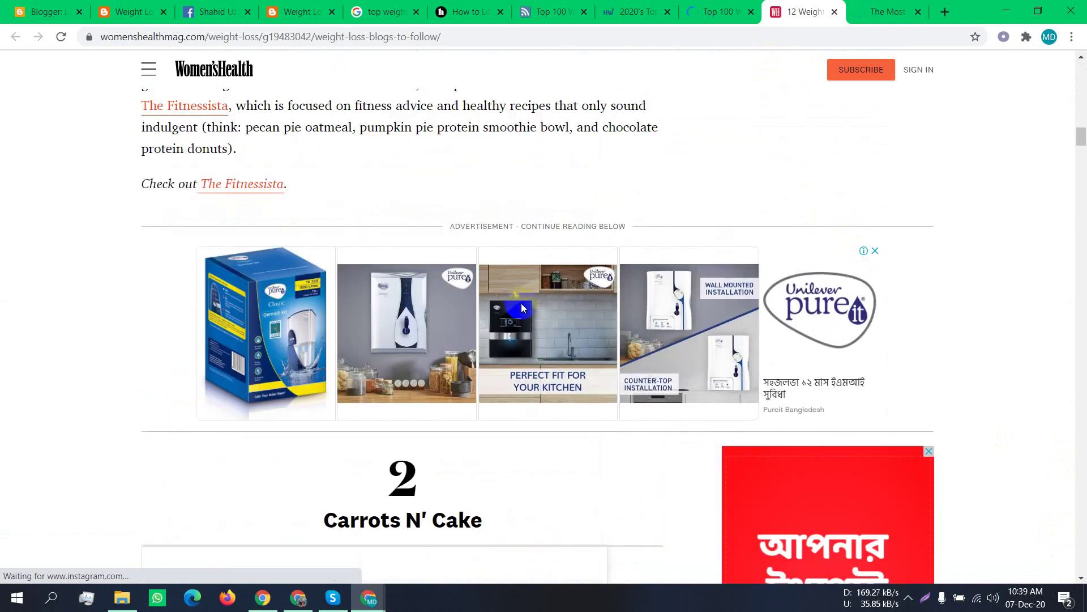
scroll(521, 304, down, 6)
scroll(521, 303, up, 7)
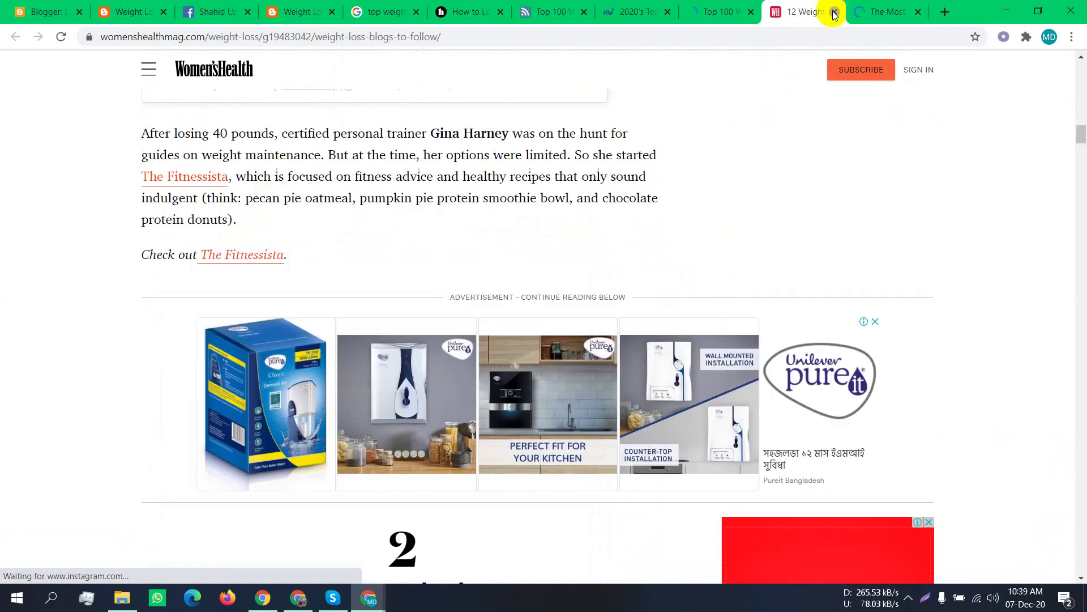
Close the Women's Health and Shape article tabs and return to the Diet-to-Go page
click(835, 12)
click(835, 12)
click(835, 12)
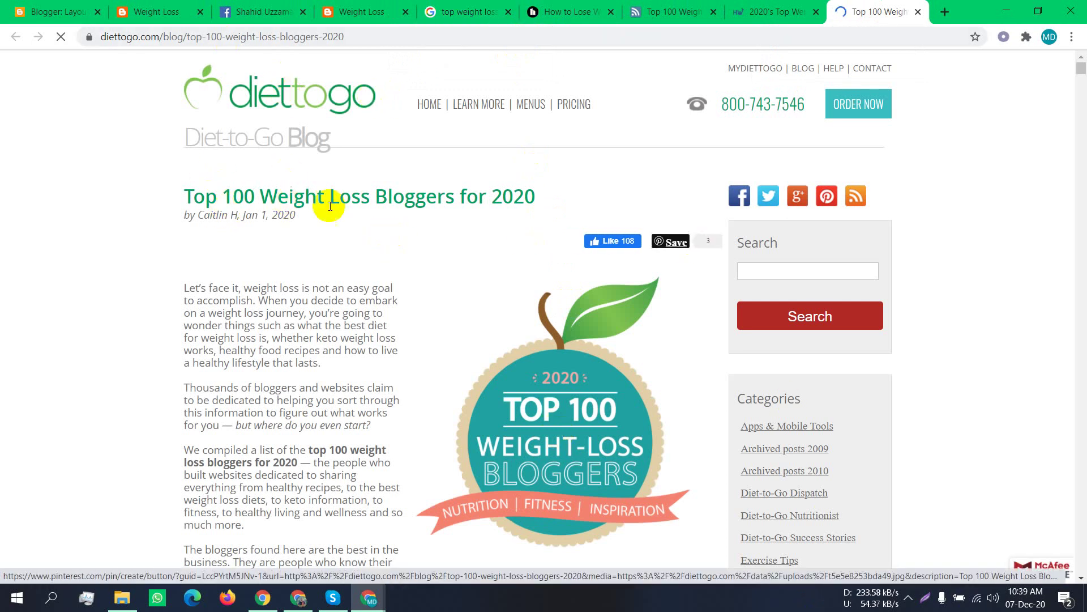
Open the acleanplate.com and alldayidreamaboutfood.com links from Diet-to-Go's Top 100 Weight Loss Bloggers list in separate new tabs
scroll(396, 192, down, 7)
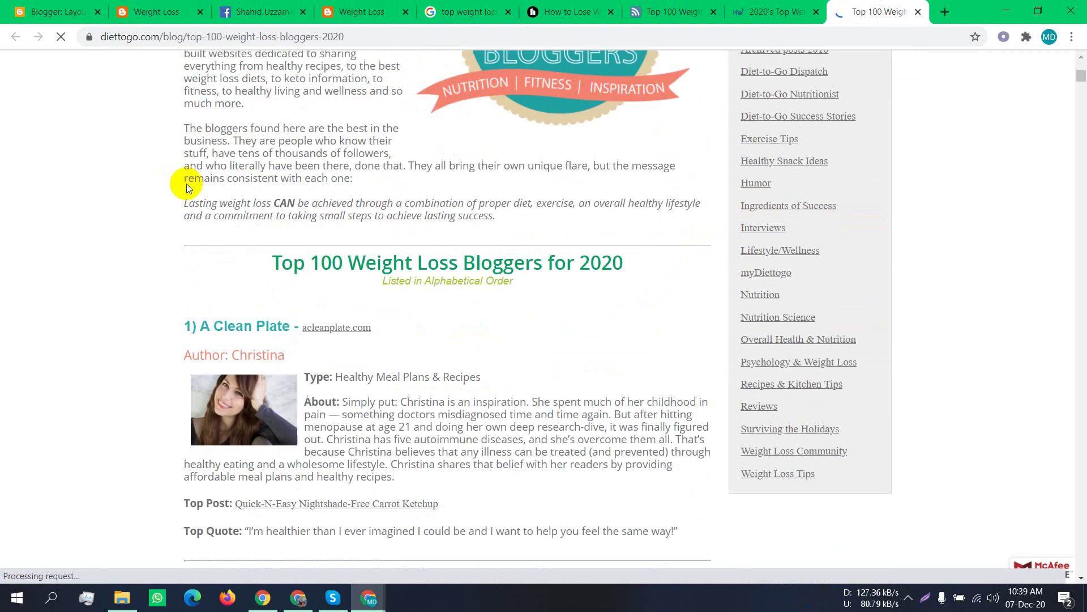
scroll(189, 181, down, 5)
scroll(189, 179, up, 2)
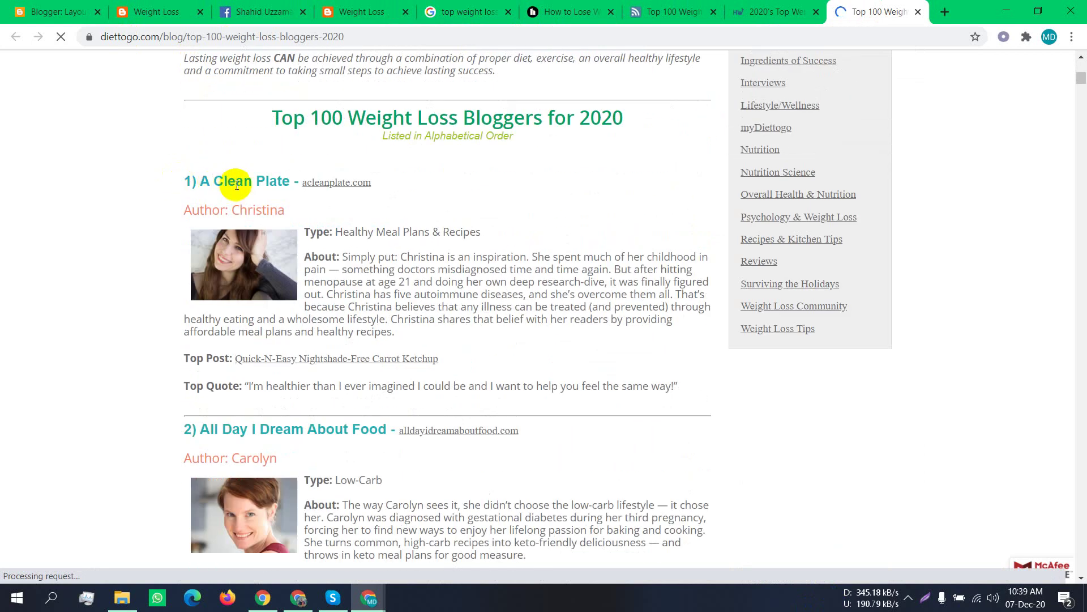
middle_click(333, 190)
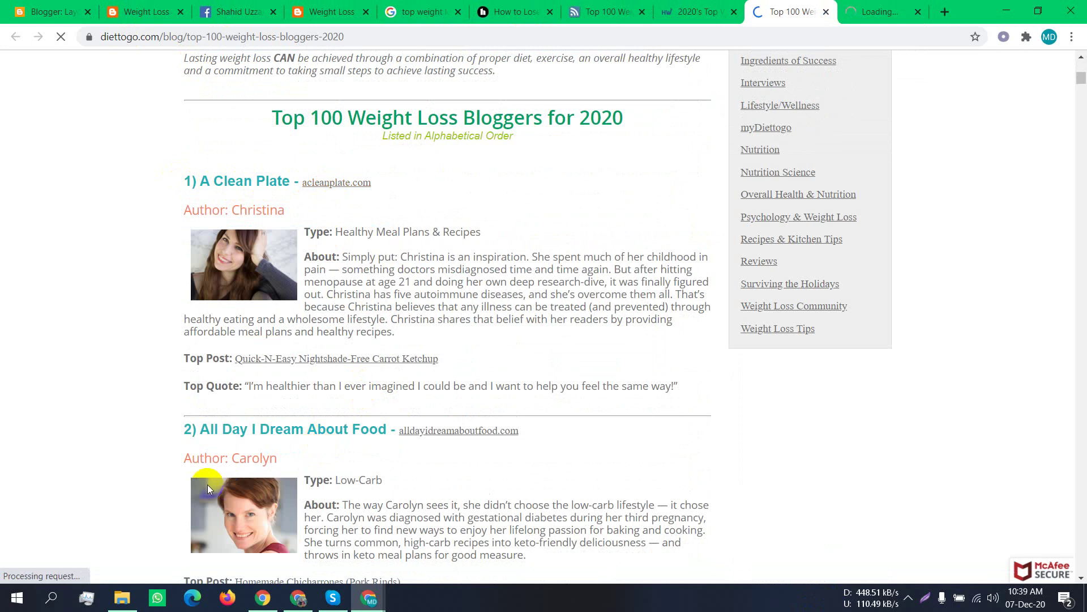
middle_click(468, 434)
scroll(465, 428, down, 7)
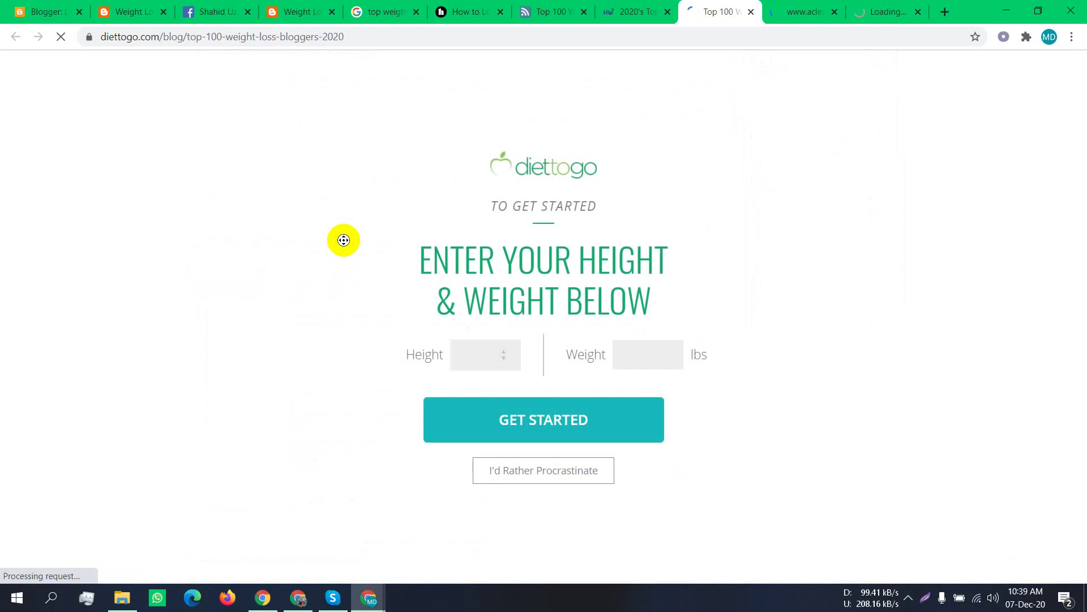
click(800, 5)
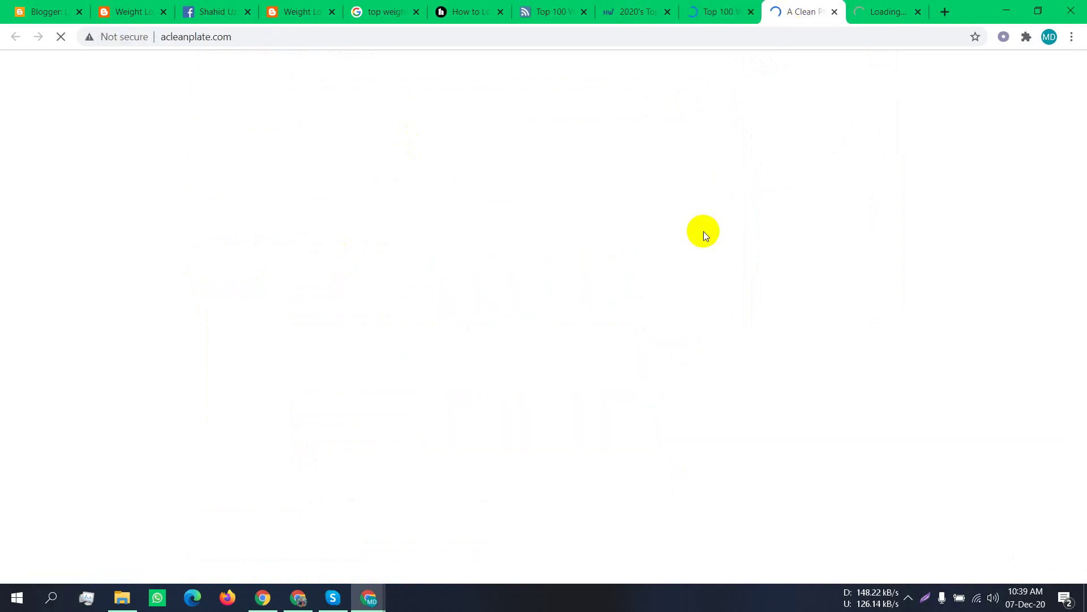
click(729, 5)
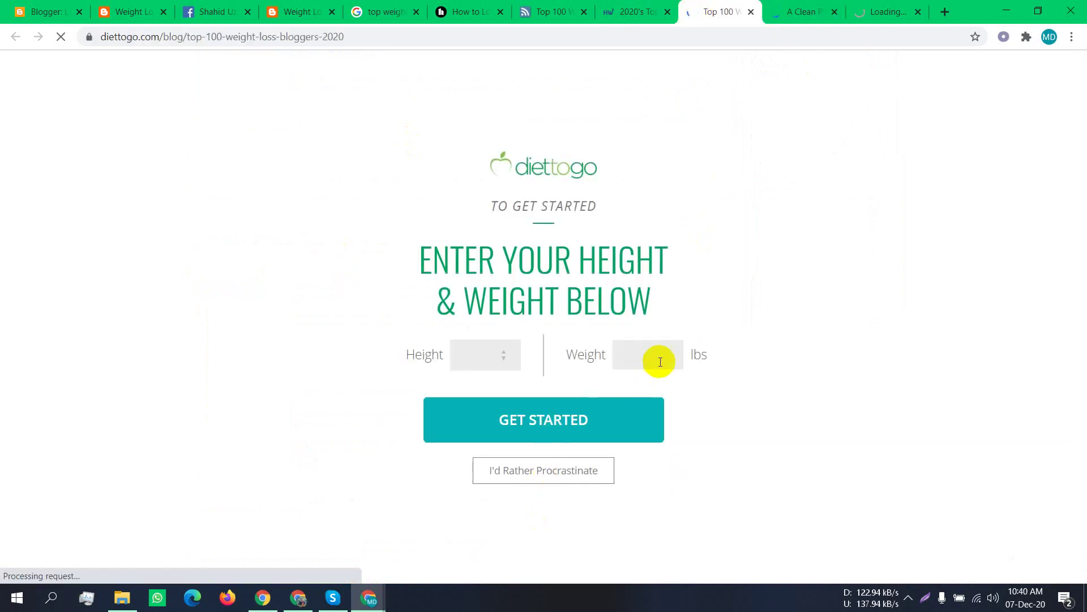
click(519, 425)
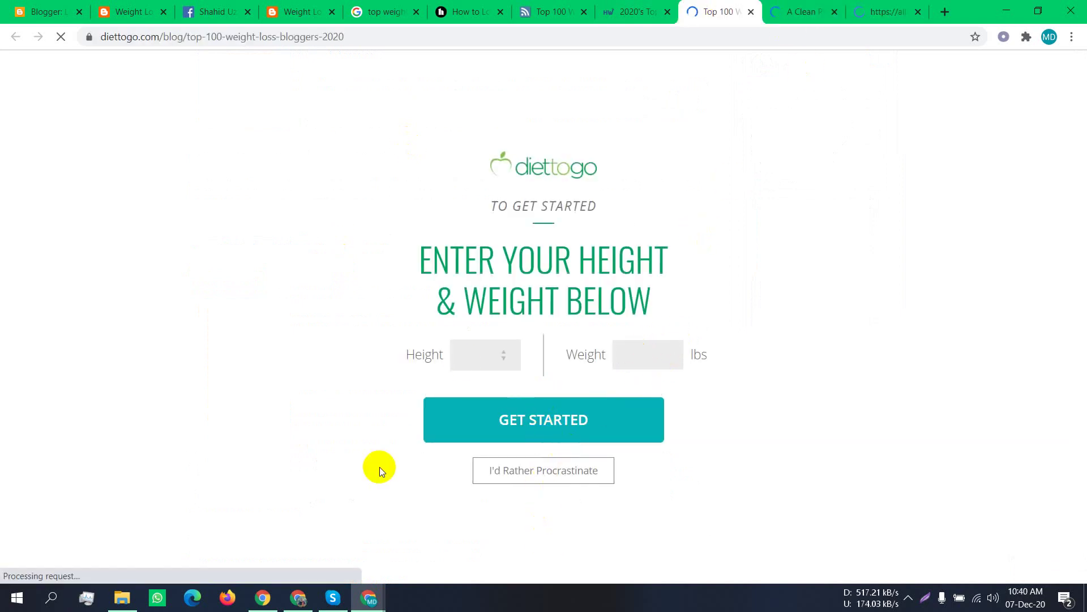
click(483, 352)
click(750, 209)
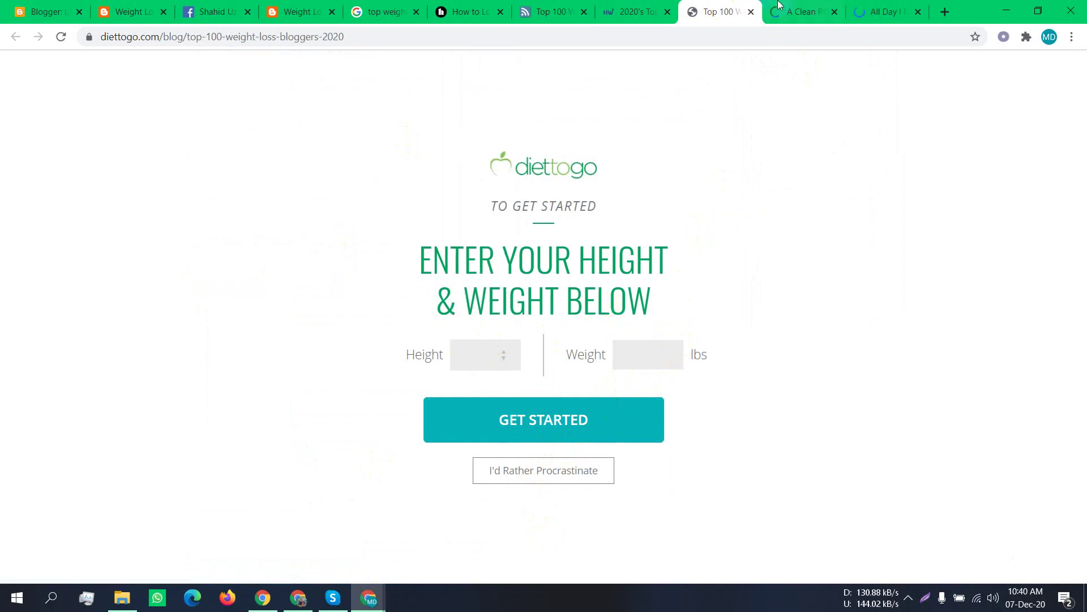
Examine A Clean Plate's menu categories and homepage sections, and switch to the All Day I Dream About Food site
key(ctrl+Tab)
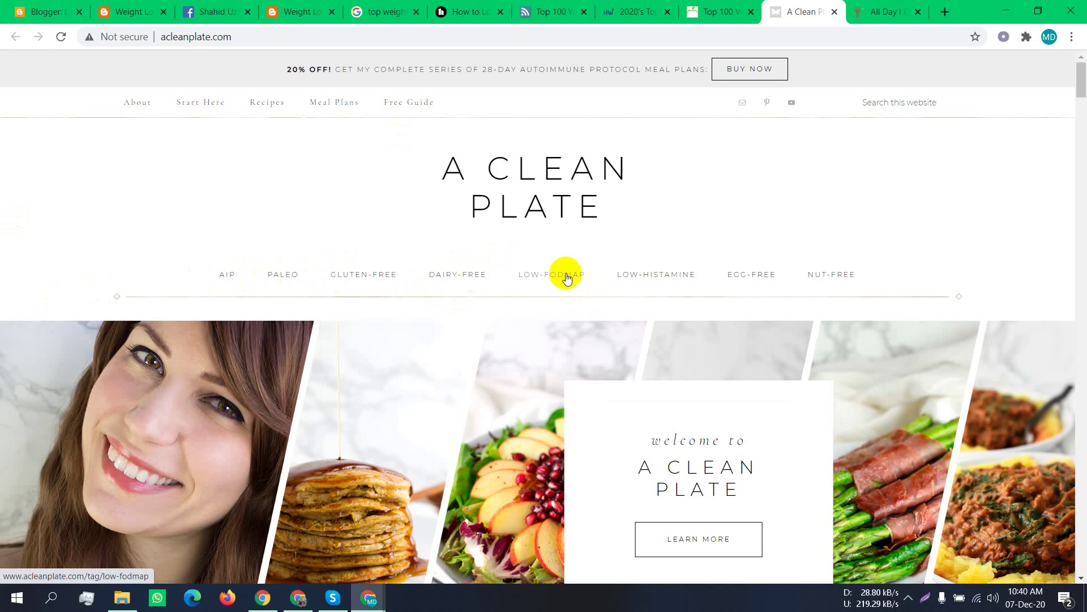
scroll(653, 287, down, 1)
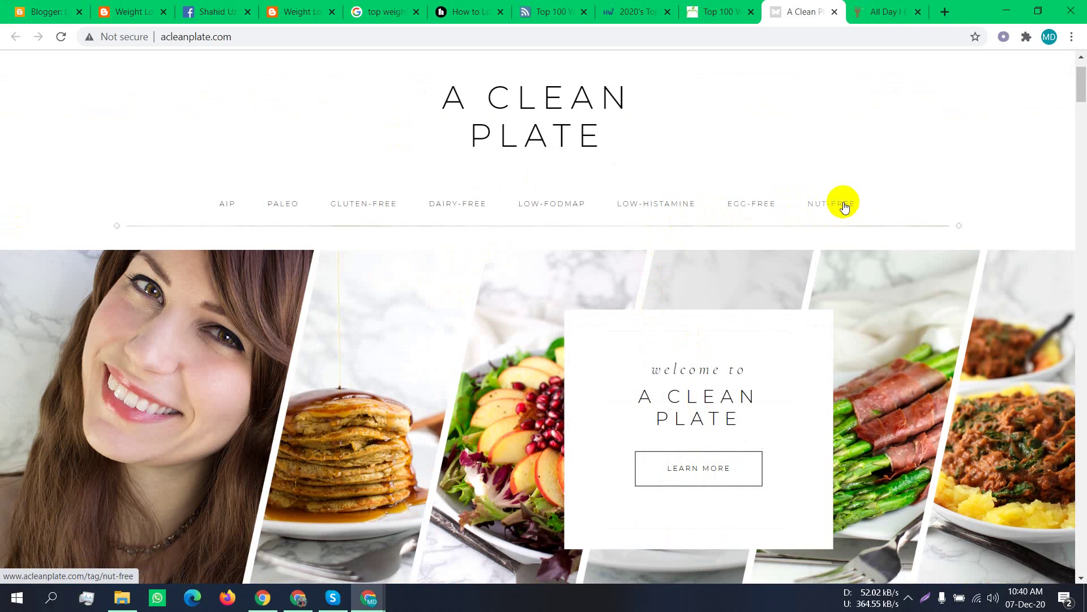
scroll(828, 226, down, 15)
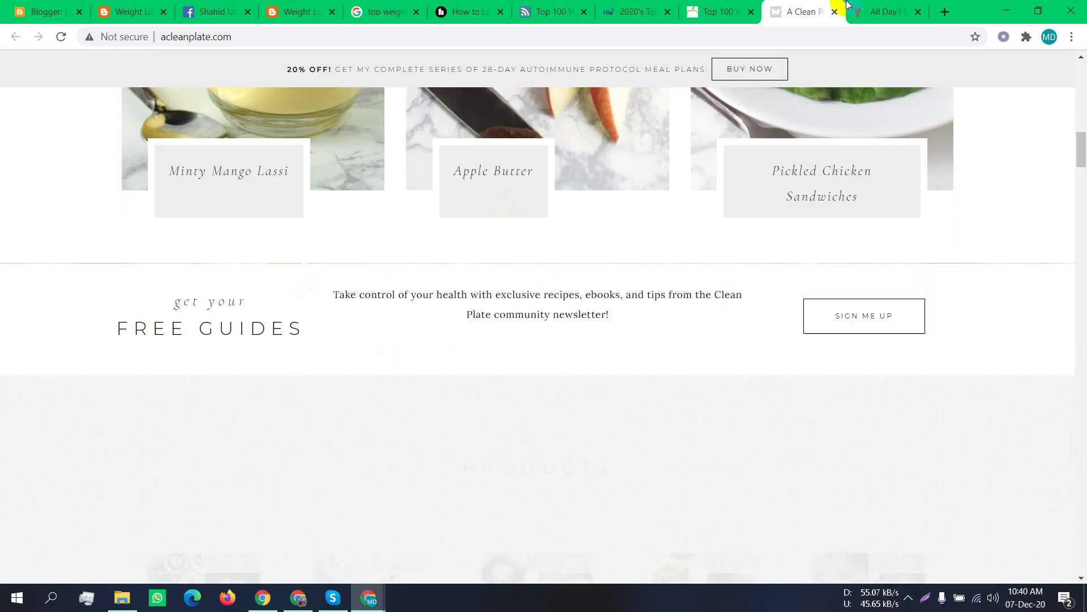
click(850, 5)
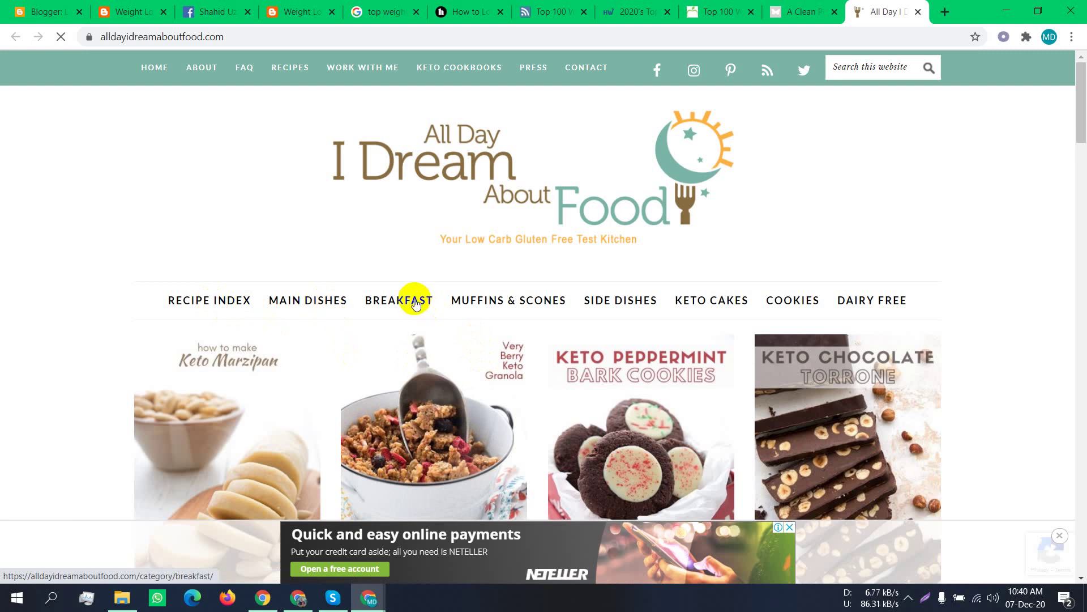
Close the Google search, article and top weight loss blog list tabs, and return to the All Day I Dream About Food site
mouse_move(284, 71)
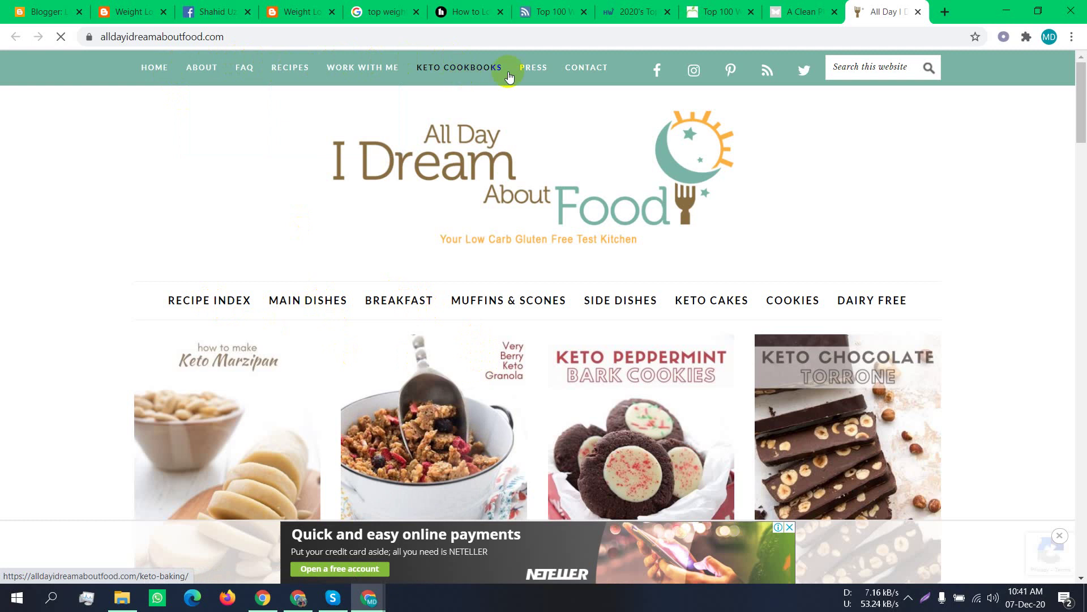
click(414, 8)
click(417, 11)
click(417, 11)
click(417, 11)
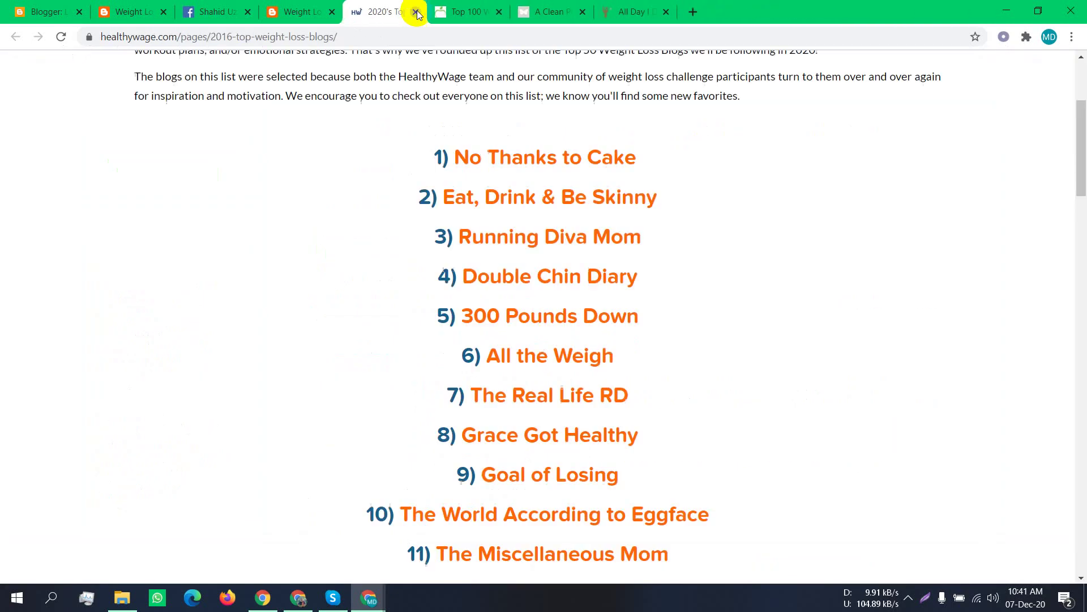
click(417, 11)
click(417, 12)
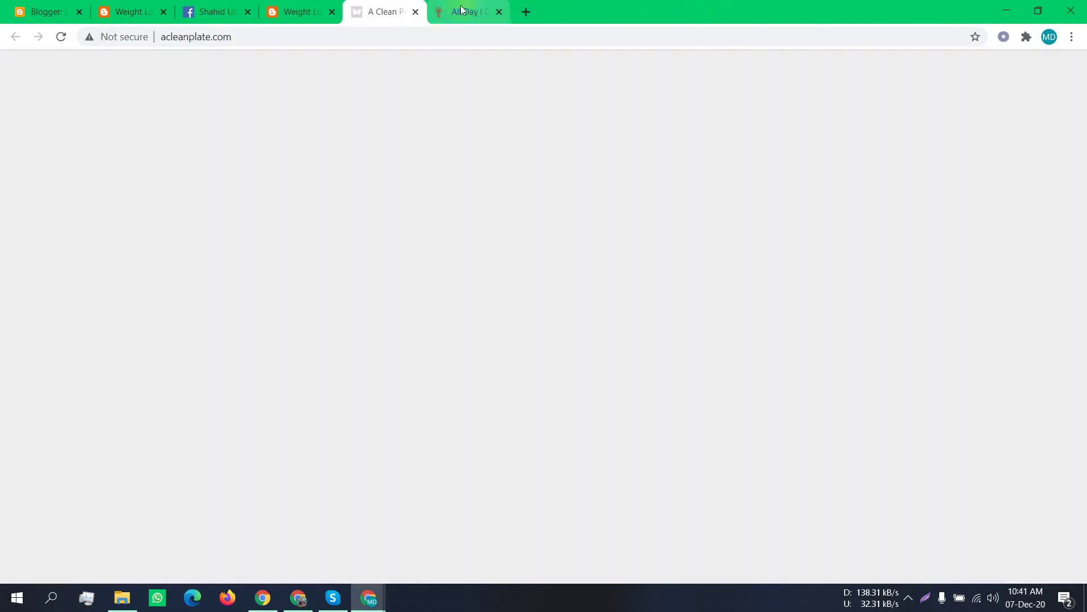
click(461, 11)
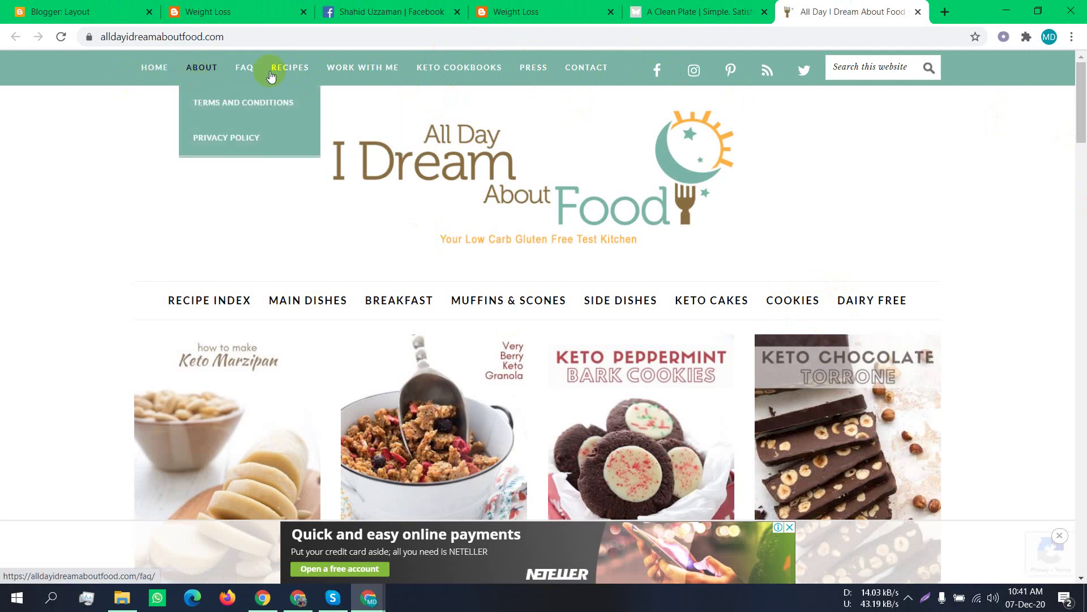
Compare the Weight Loss blog's main menu with All Day I Dream About Food's top menu and its Recipes dropdown
click(527, 12)
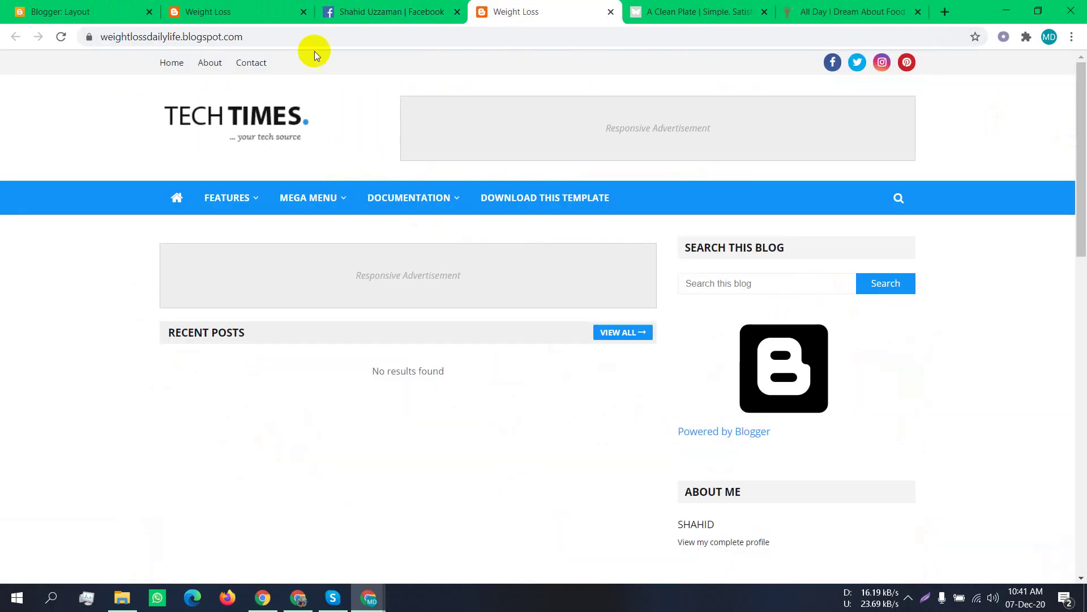
click(841, 4)
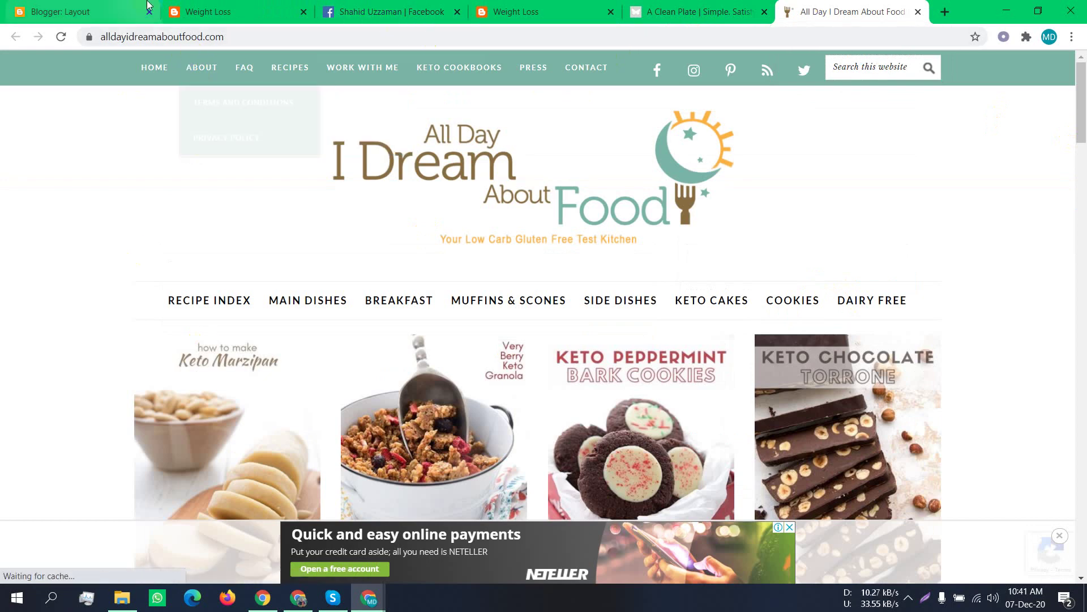
click(251, 4)
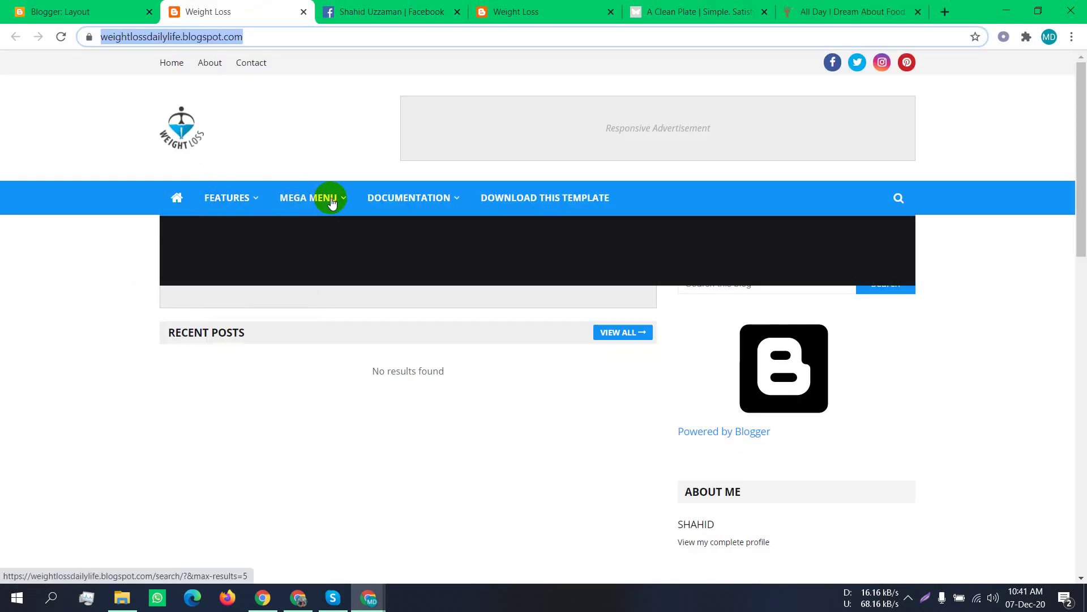
mouse_move(398, 205)
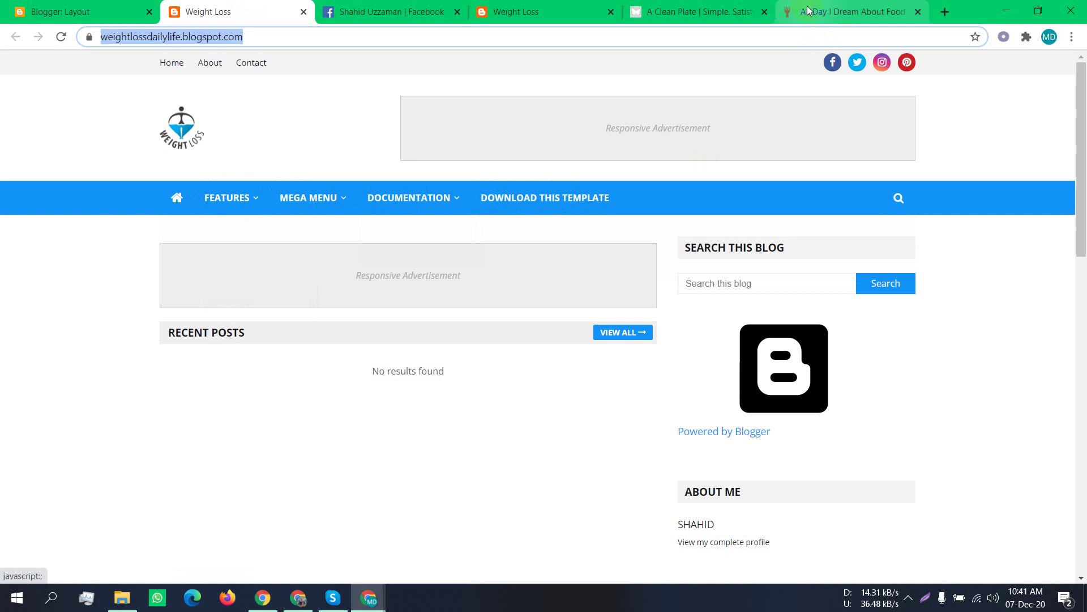
click(844, 12)
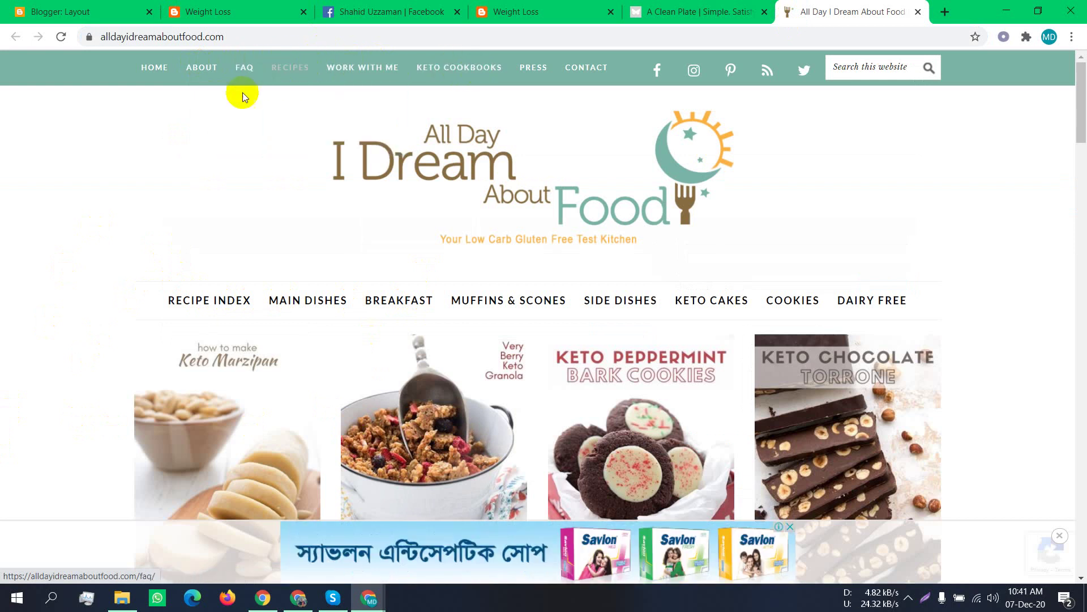
mouse_move(293, 83)
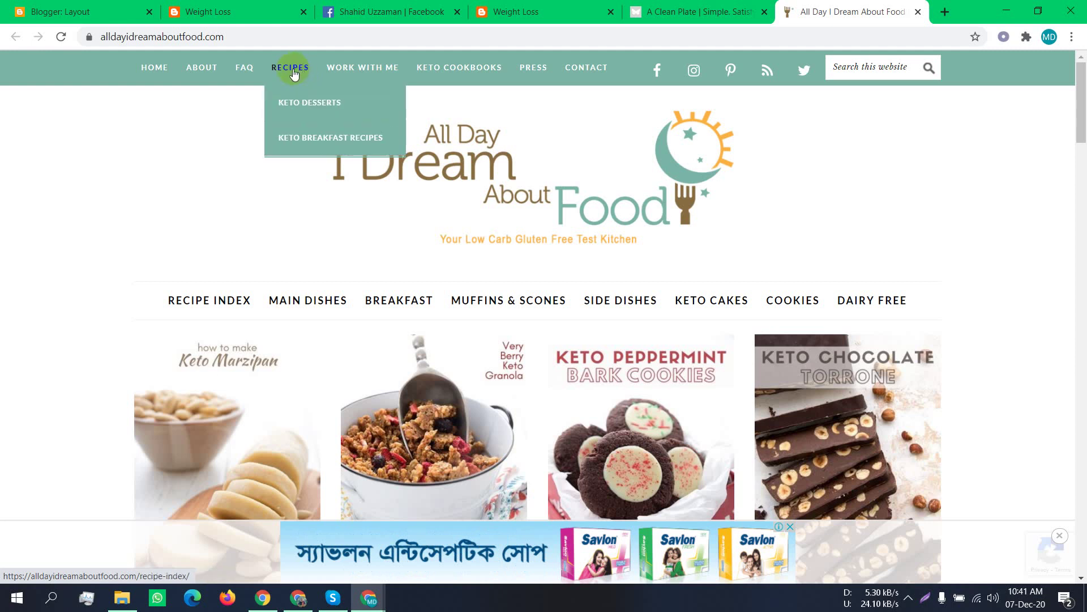
Open the main menu's Link List gadget in the Blogger layout and open its Features link for editing
drag(273, 67, 308, 199)
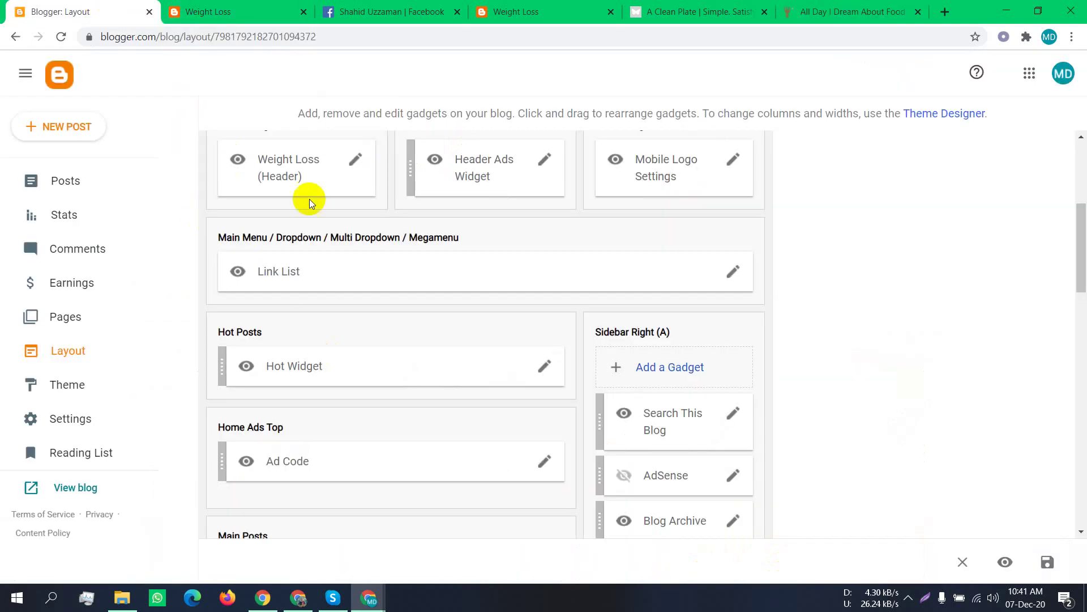
scroll(360, 363, up, 3)
scroll(360, 362, down, 2)
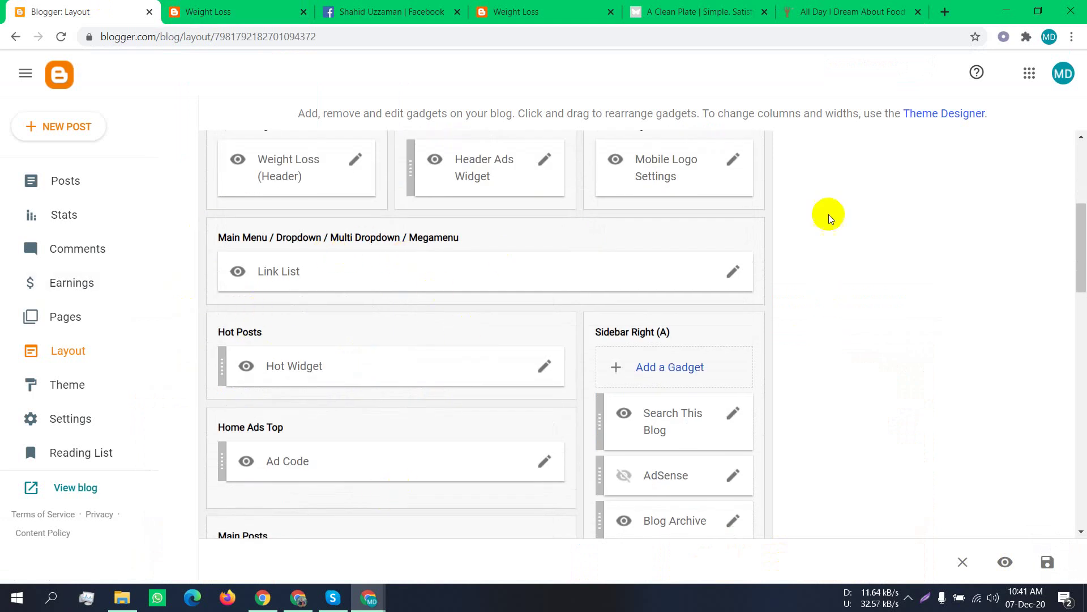
click(734, 272)
scroll(305, 225, down, 3)
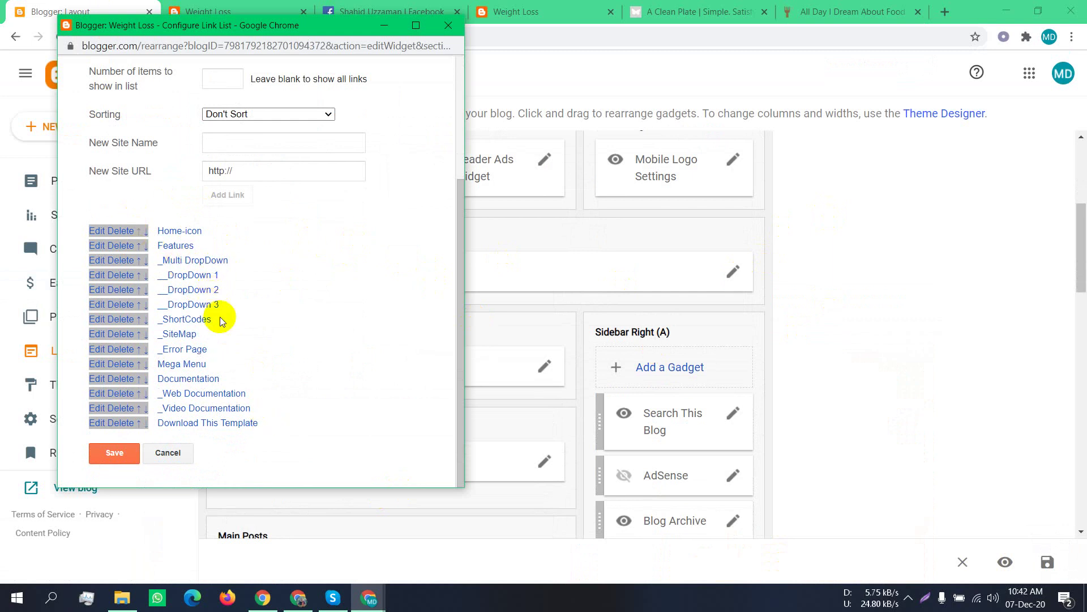
click(94, 248)
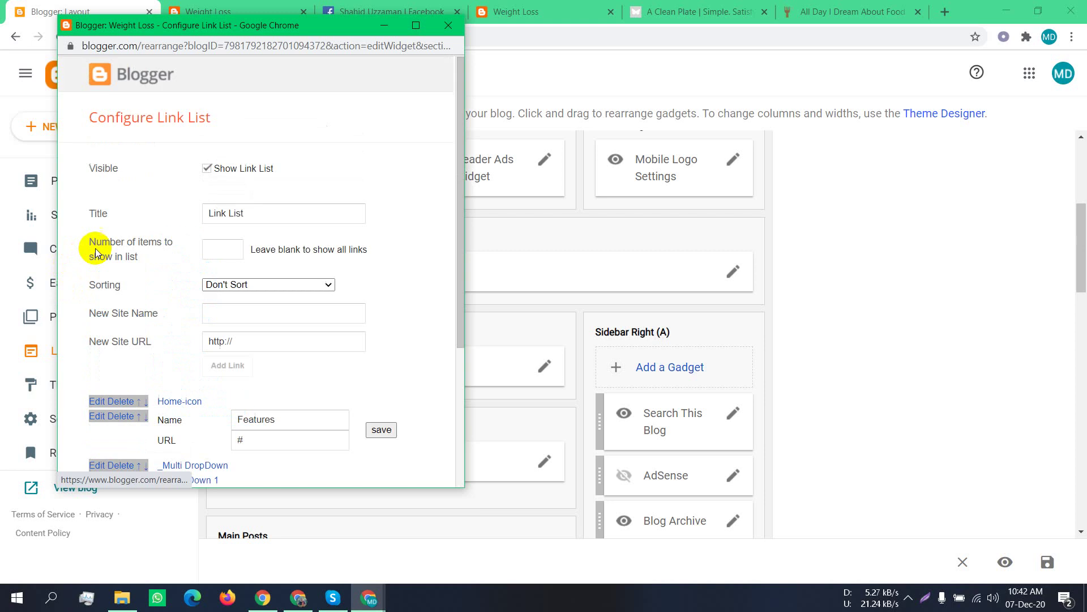
scroll(232, 363, down, 3)
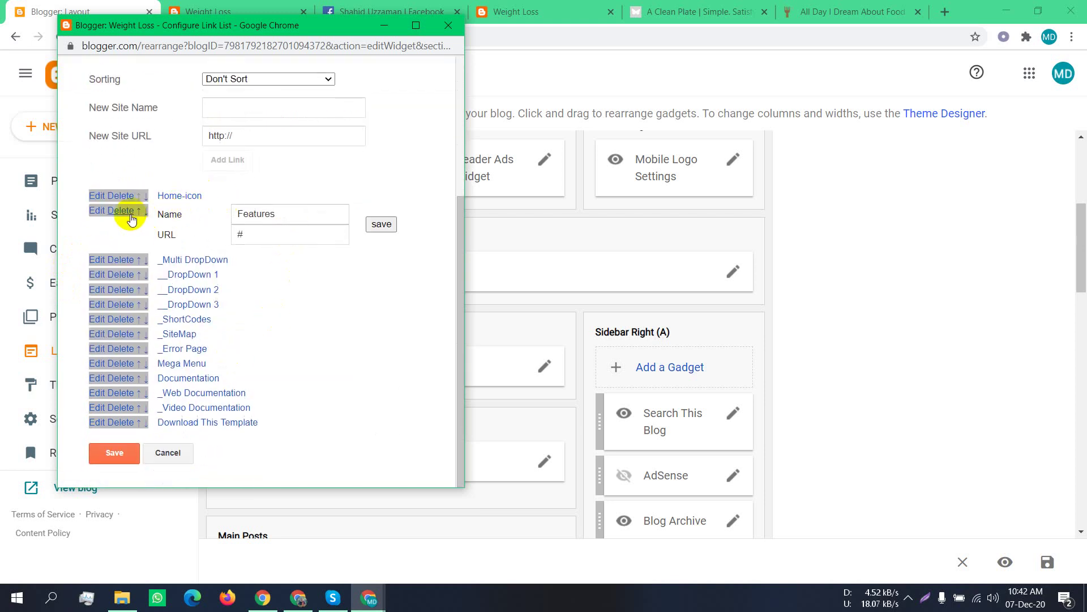
Check the Features dropdown items on the Weight Loss blog against the entries in the main menu's Link List configuration
click(226, 10)
mouse_move(243, 201)
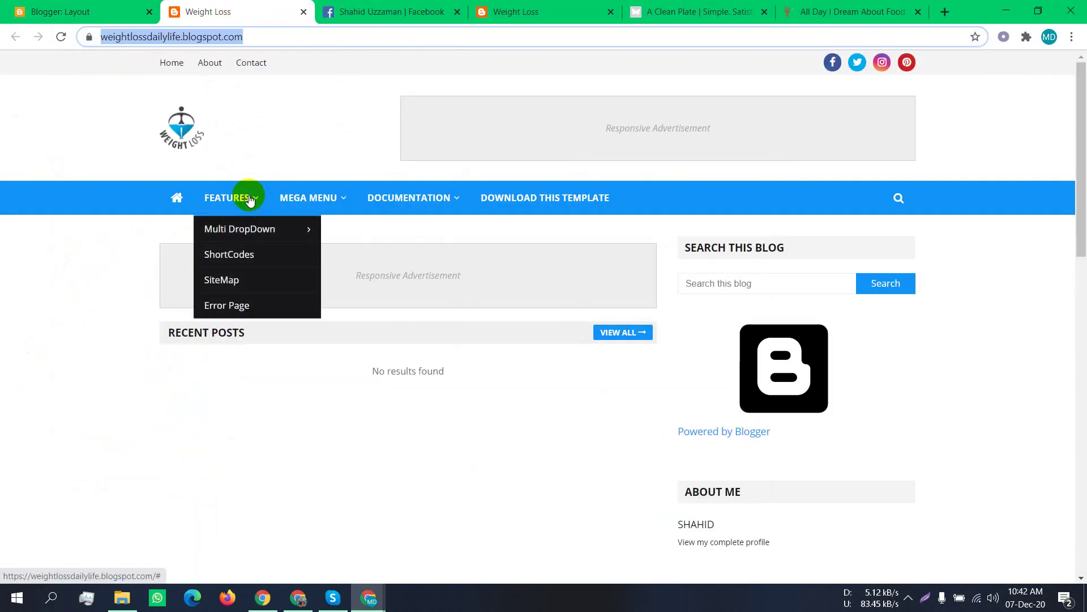
click(94, 7)
click(223, 8)
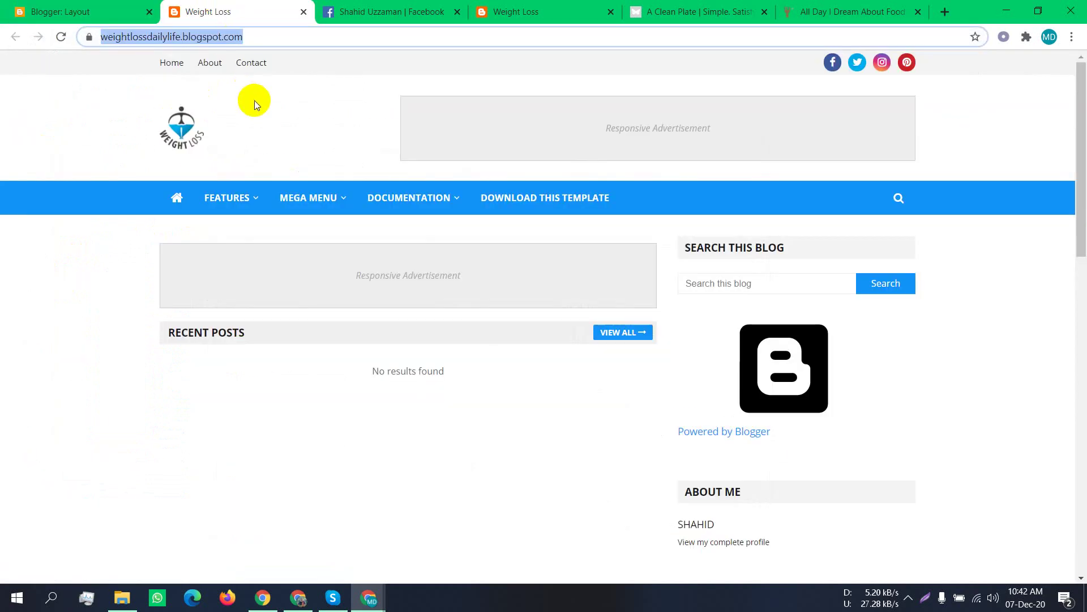
click(85, 10)
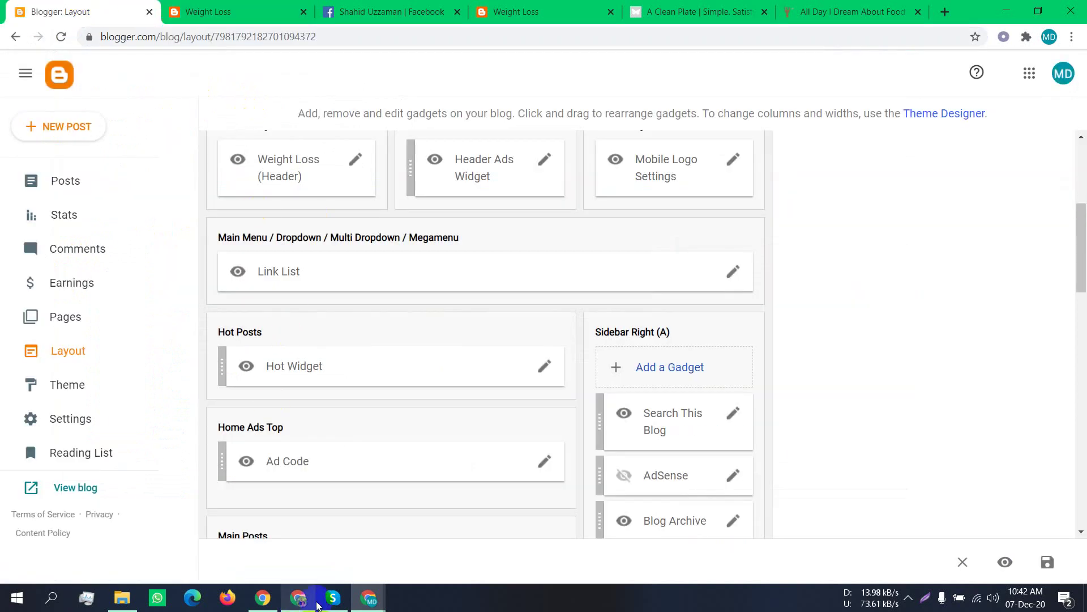
click(369, 598)
click(436, 535)
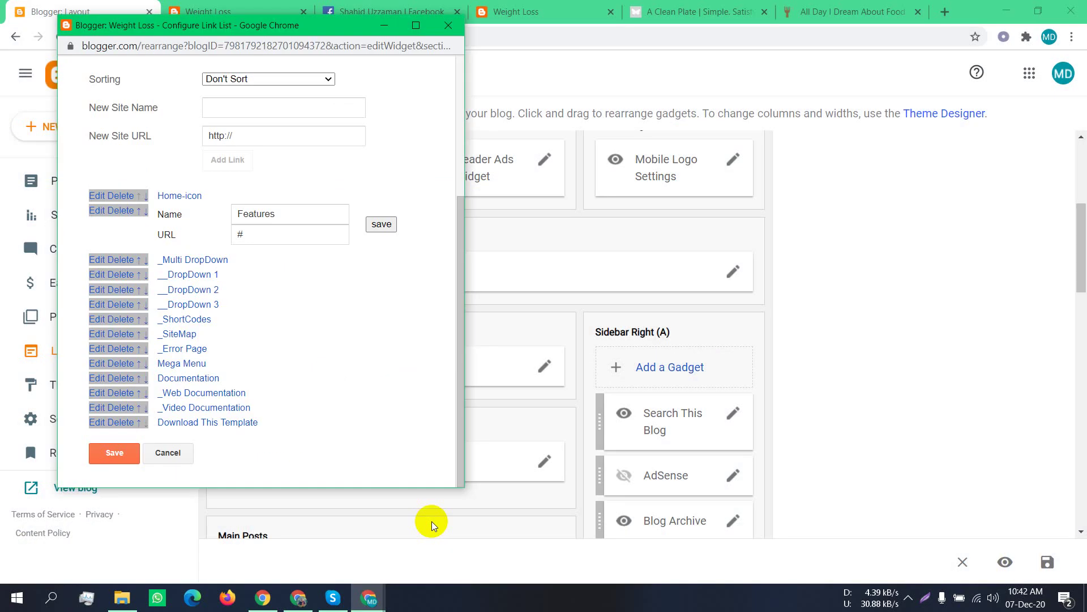
click(283, 211)
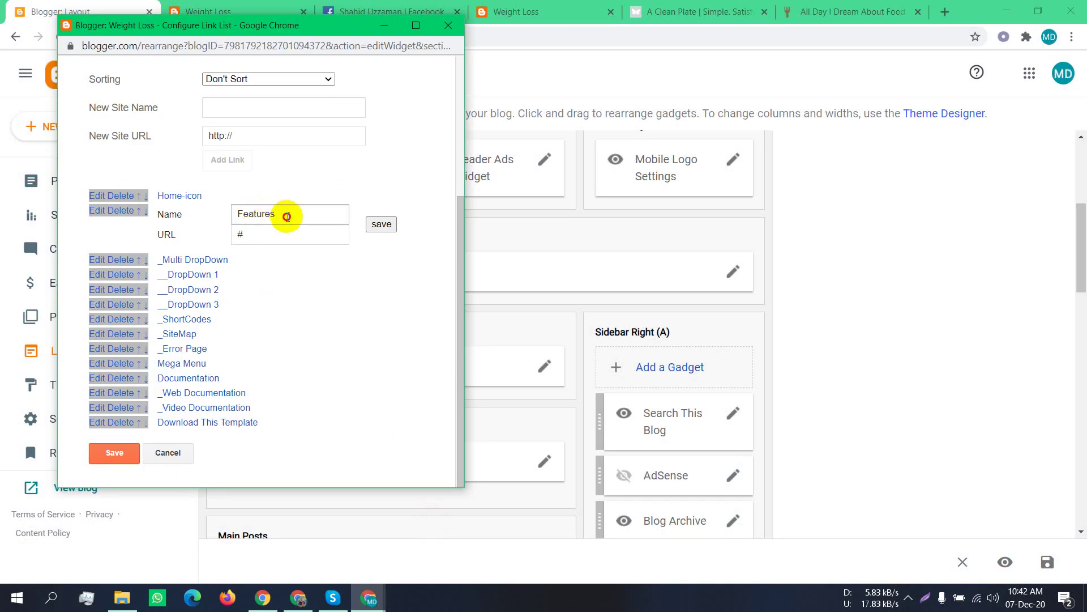
double_click(287, 217)
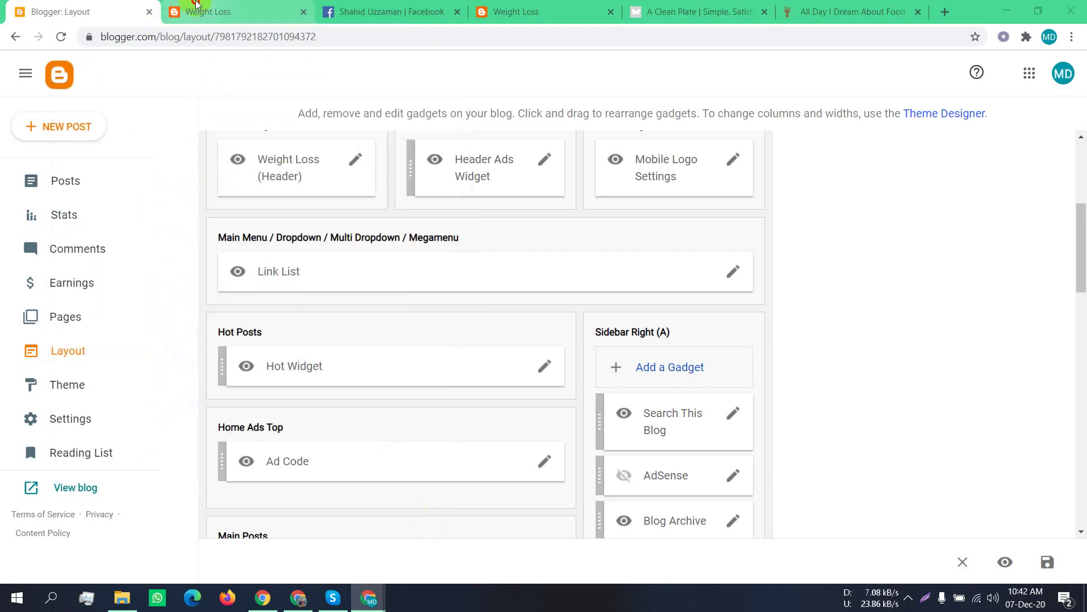
key(ctrl+Tab)
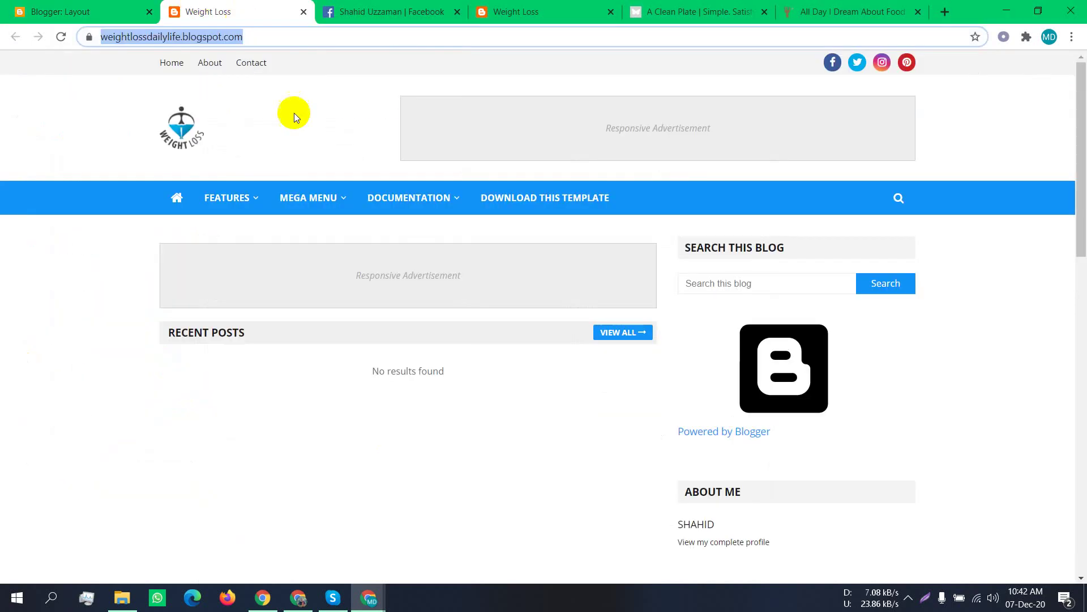
mouse_move(246, 213)
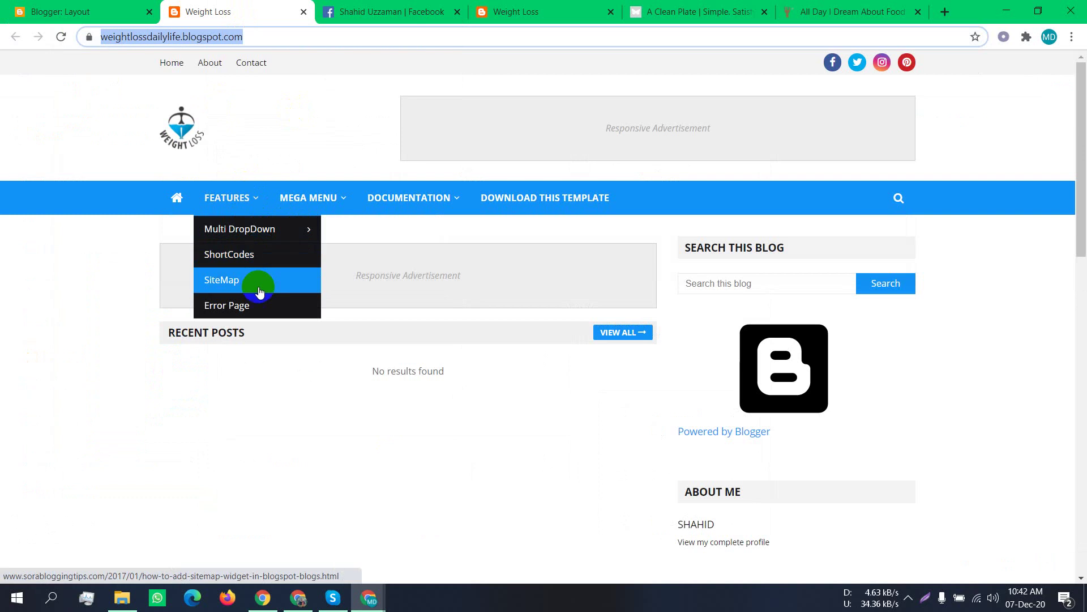
click(102, 6)
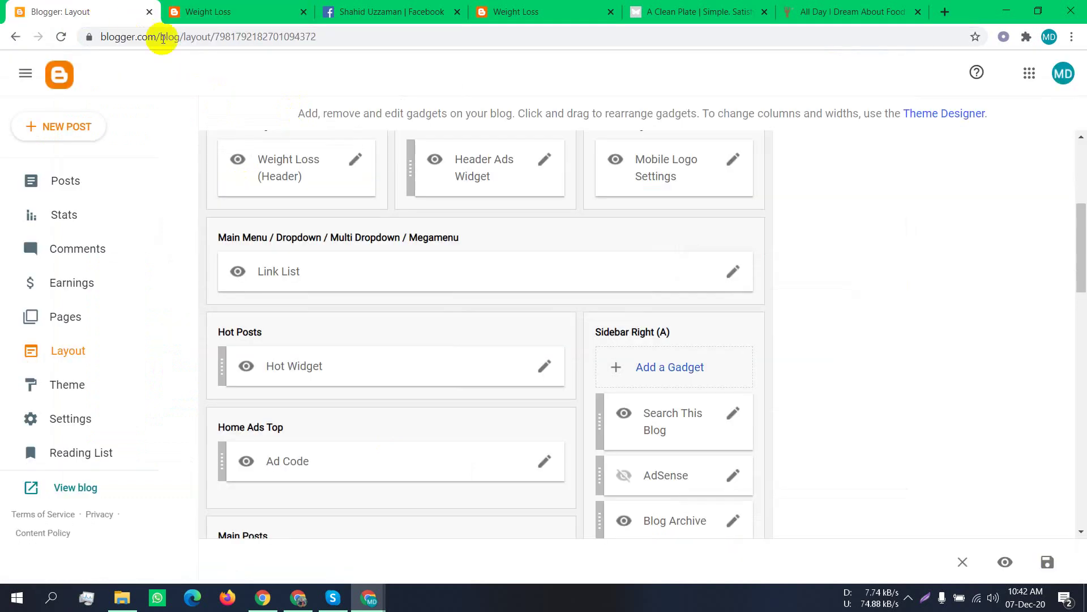
mouse_move(366, 597)
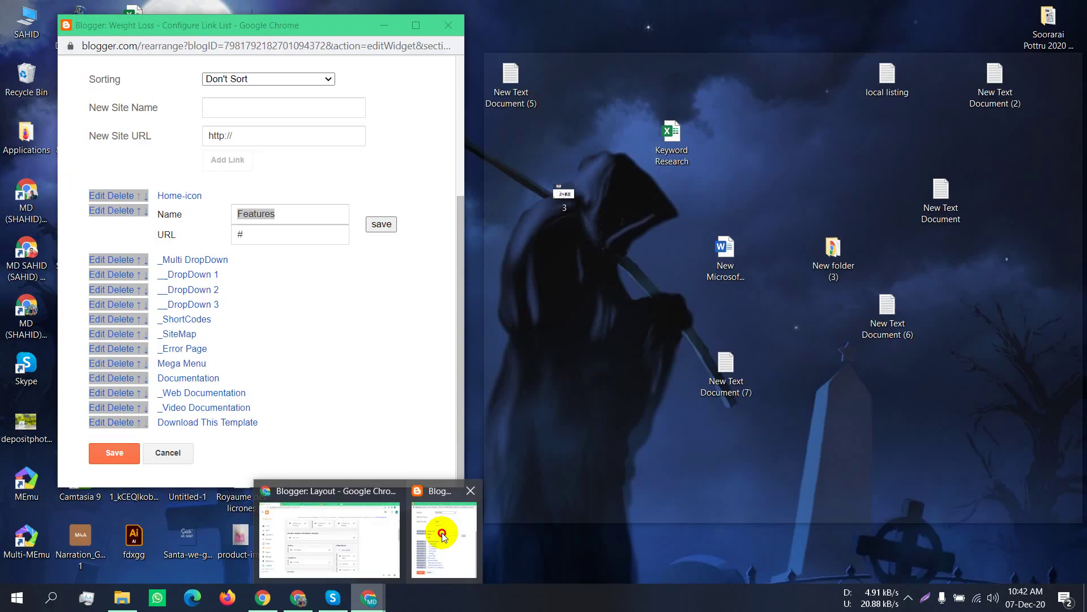
Rename the Features link to RECIPES, matching the menu item on All Day I Dream About Food, and save the Link List
click(437, 527)
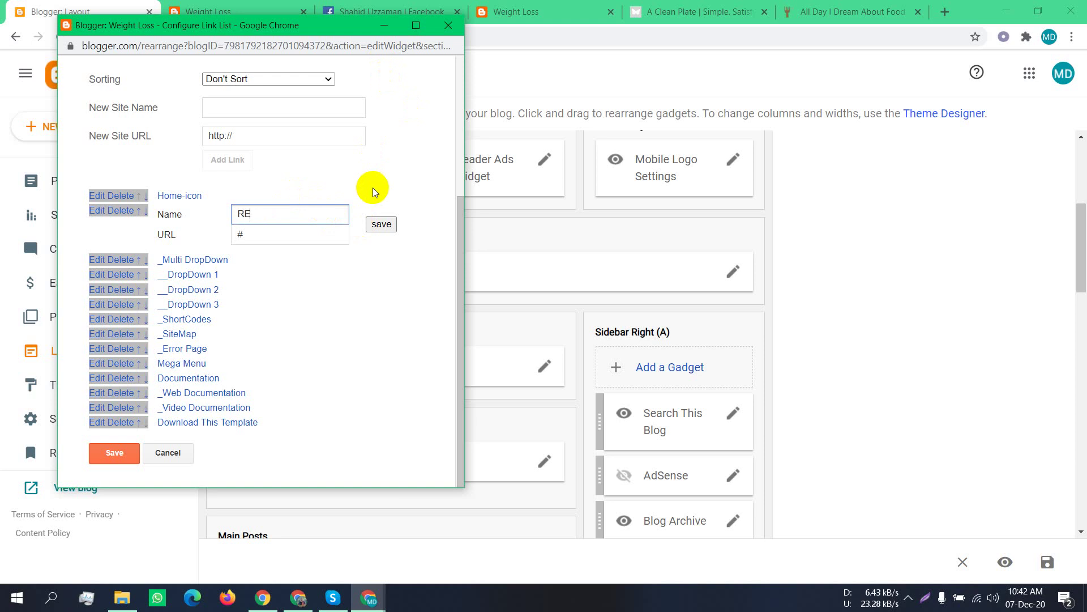
text(C)
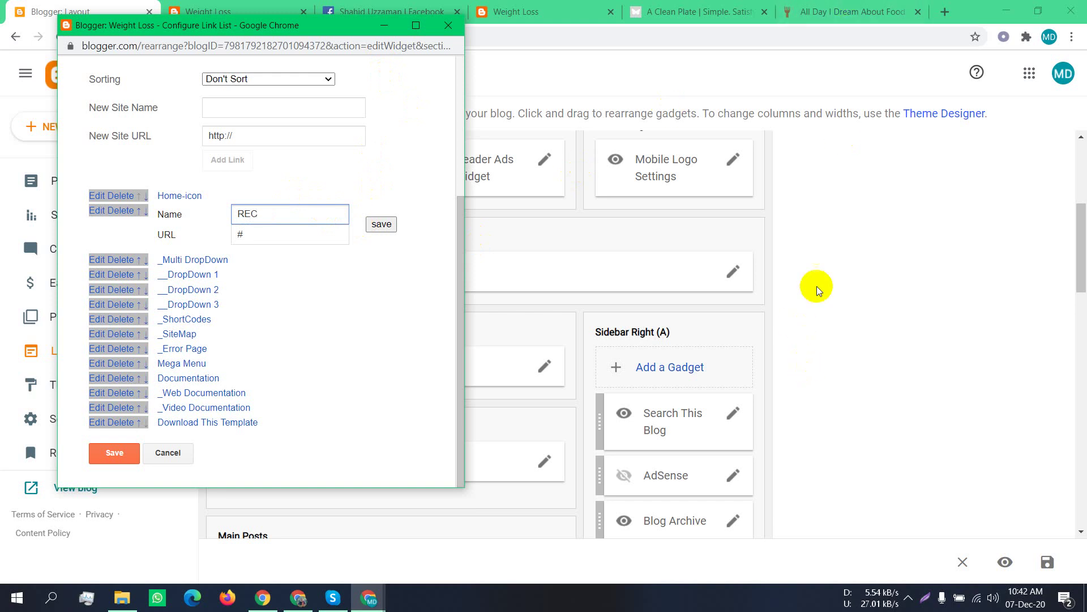
click(867, 10)
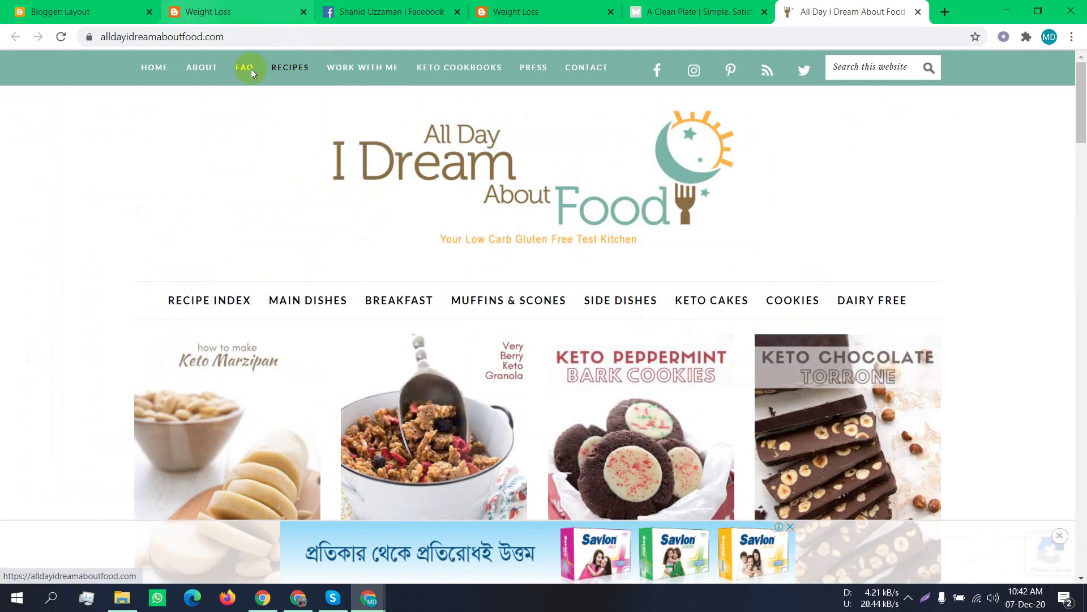
mouse_move(290, 71)
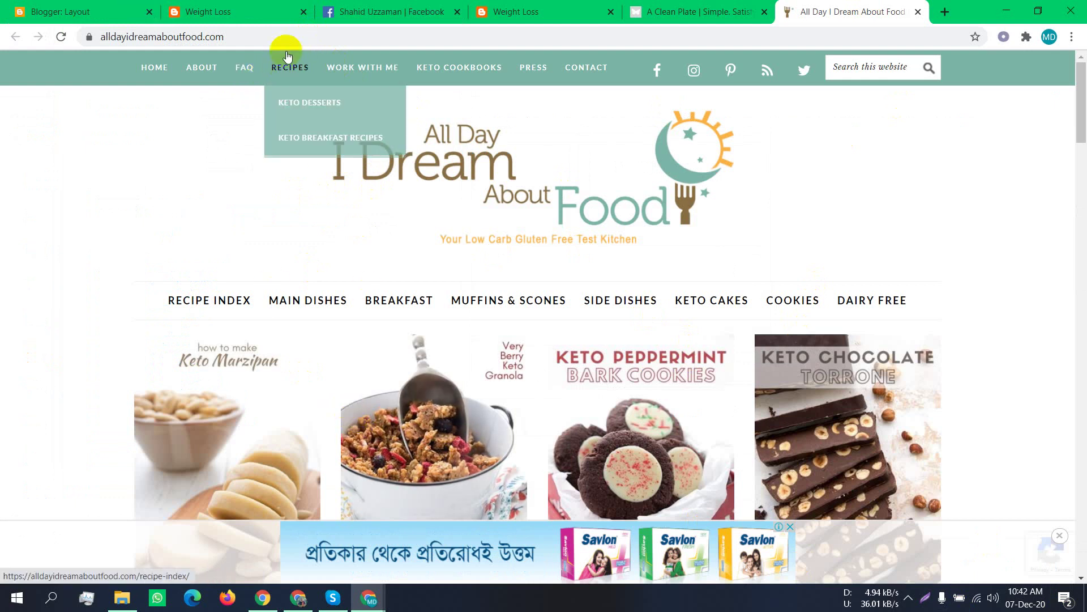
click(303, 90)
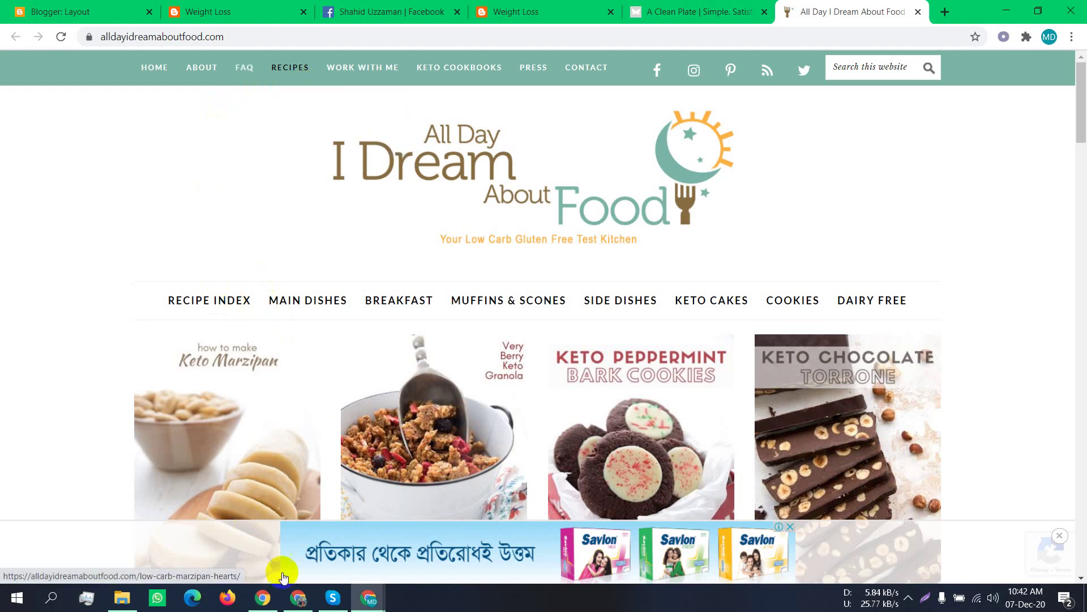
click(369, 597)
click(429, 523)
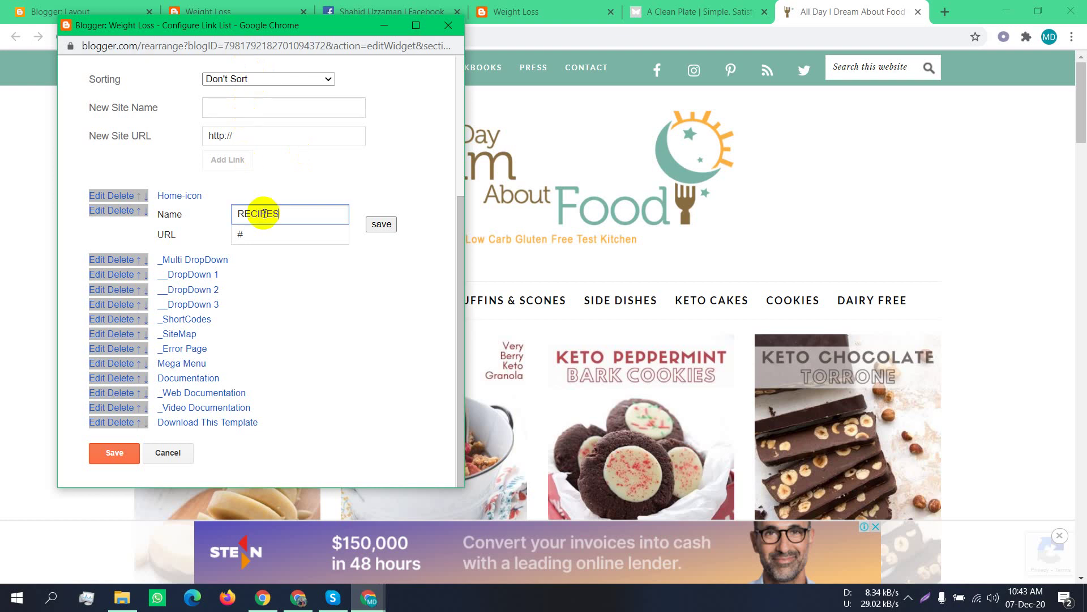
click(382, 224)
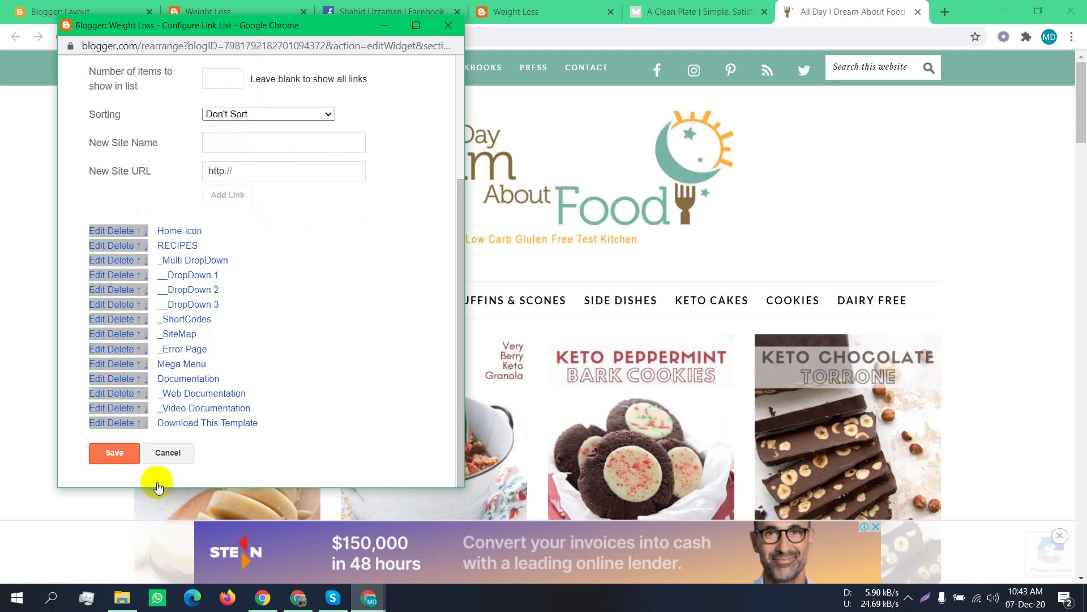
click(131, 457)
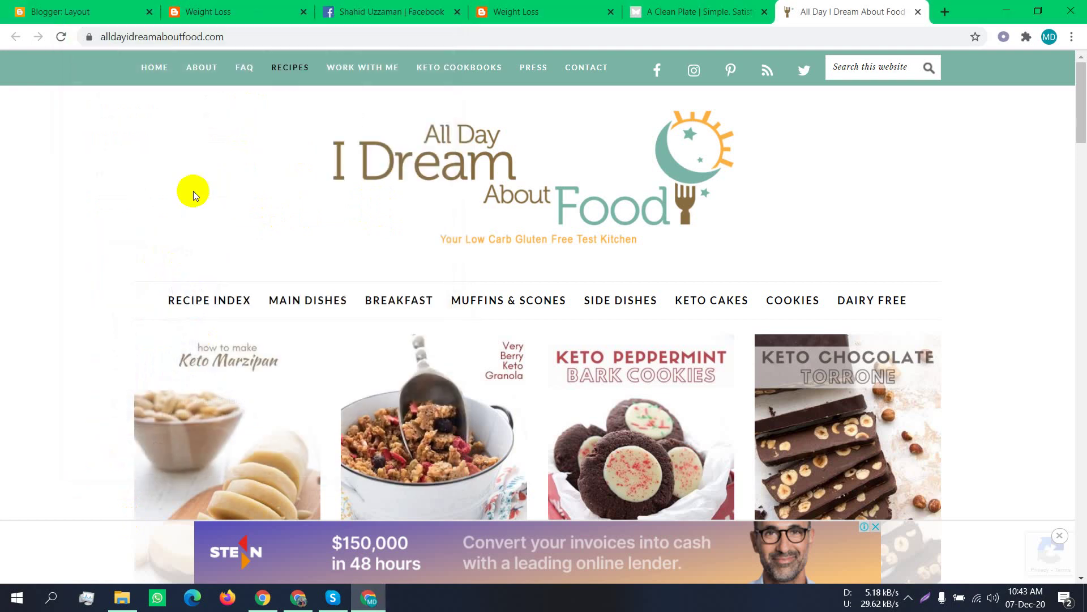
Reload the Weight Loss blog and inspect the main menu items and their dropdowns
click(232, 6)
click(60, 36)
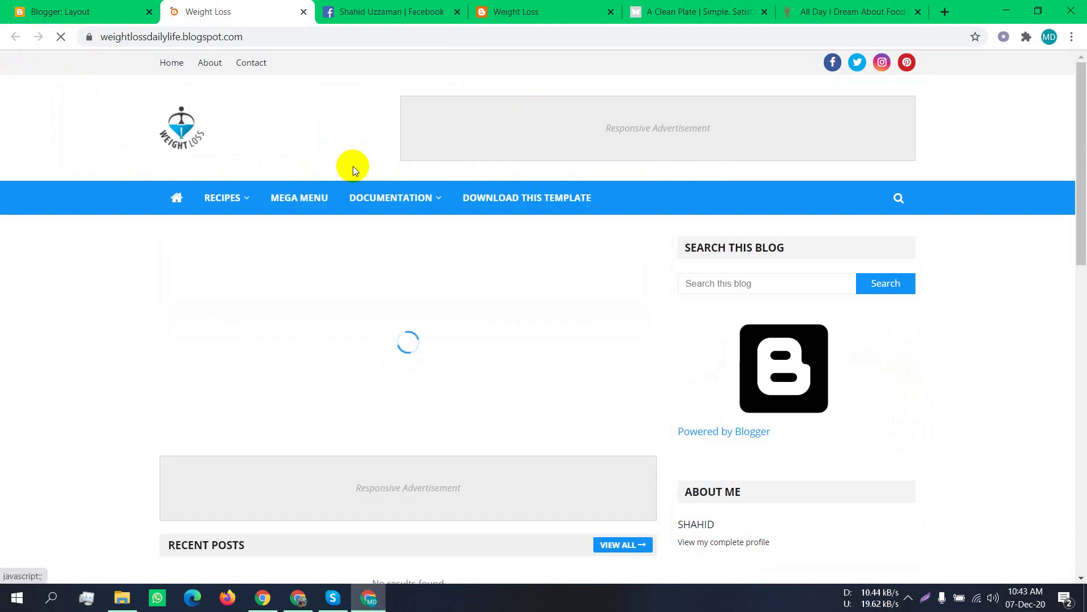
mouse_move(222, 211)
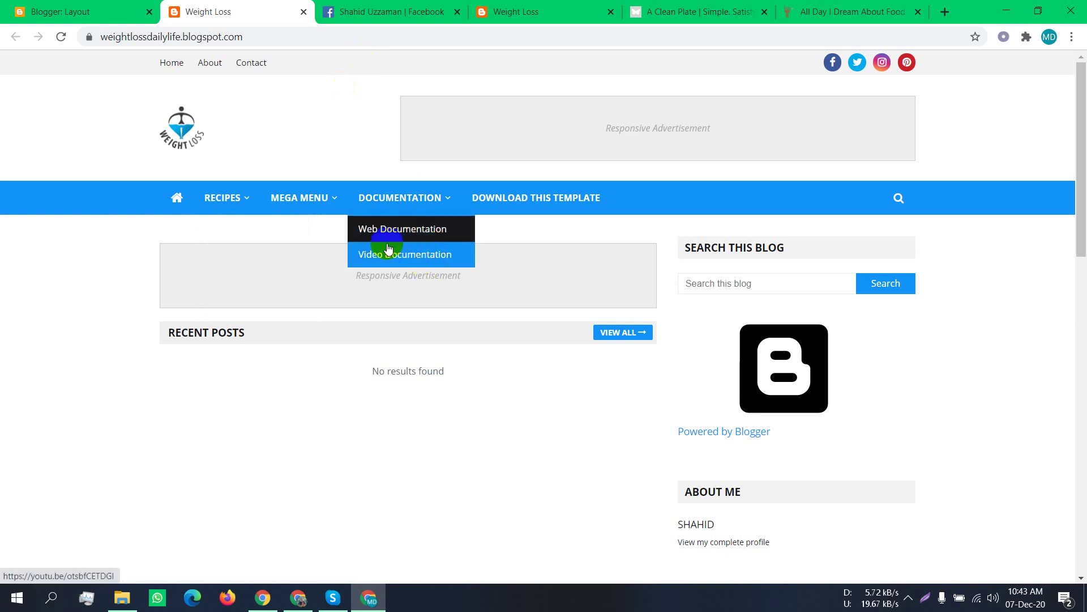
Look over the Weight Loss blog's homepage from the main menu down to the sidebar's social plugin section
scroll(349, 297, down, 3)
scroll(376, 347, up, 3)
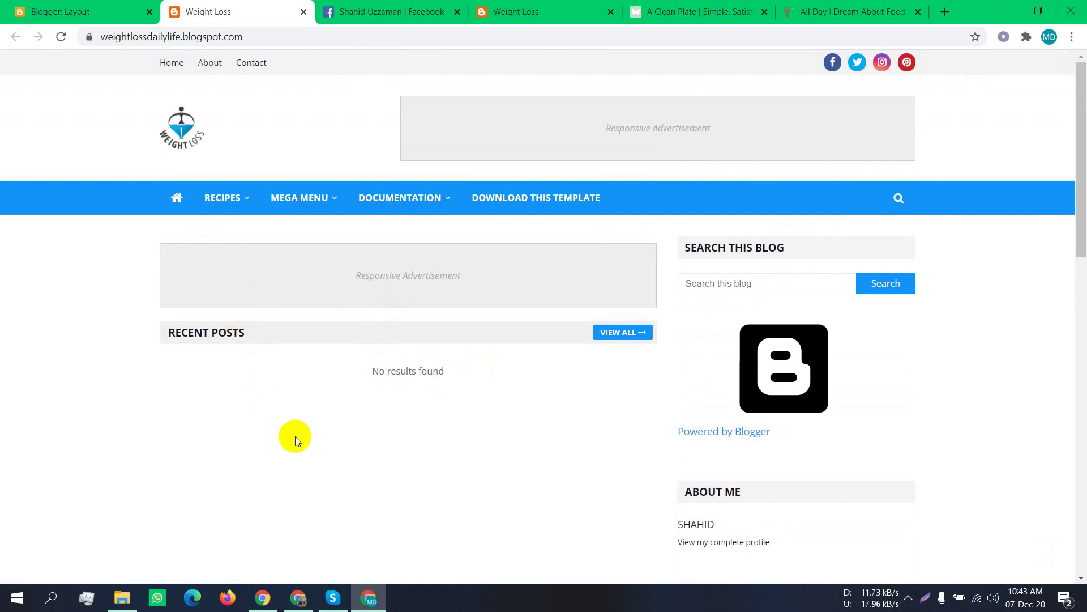
scroll(294, 424, down, 3)
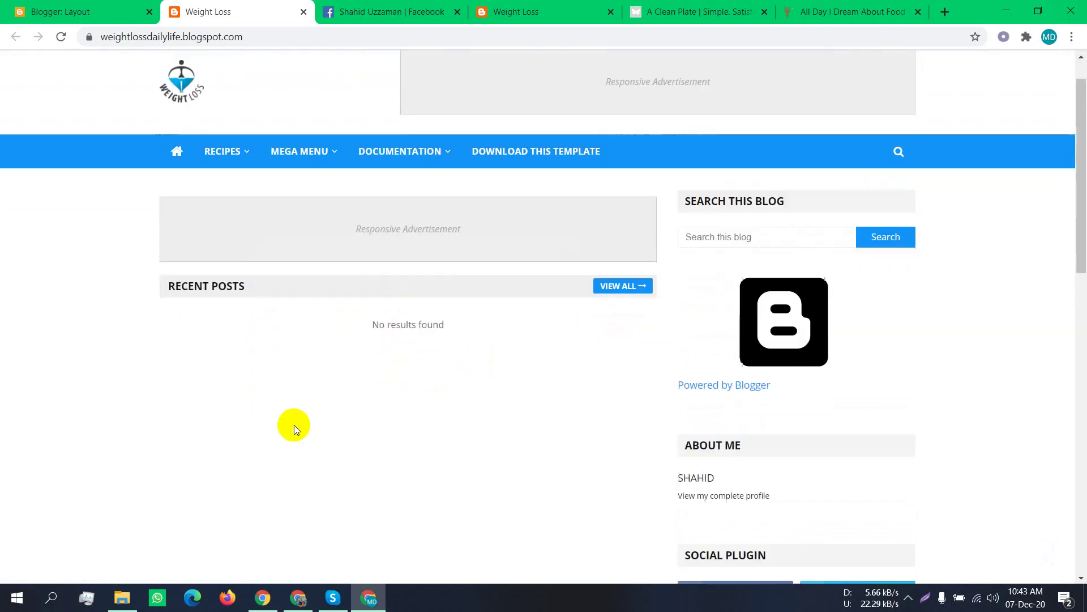
scroll(294, 425, up, 1)
scroll(294, 425, down, 5)
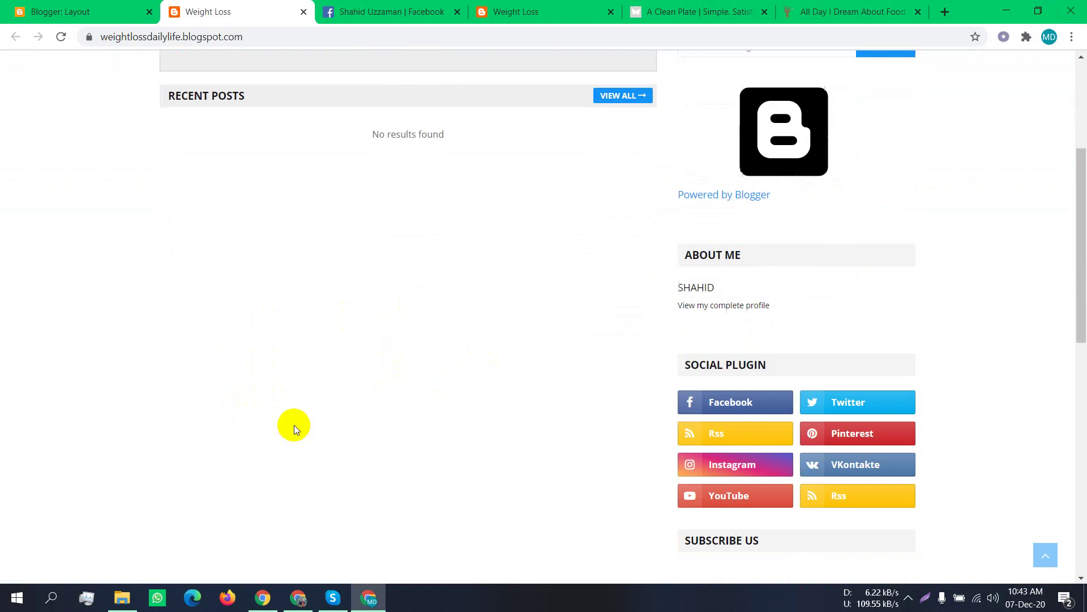
scroll(294, 425, up, 5)
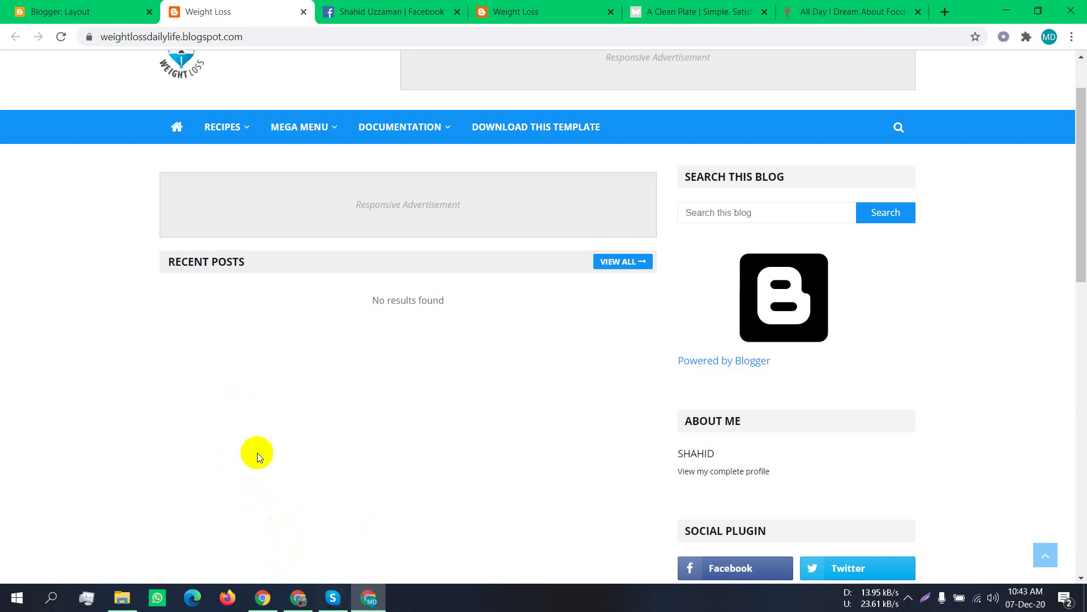
click(857, 606)
click(908, 598)
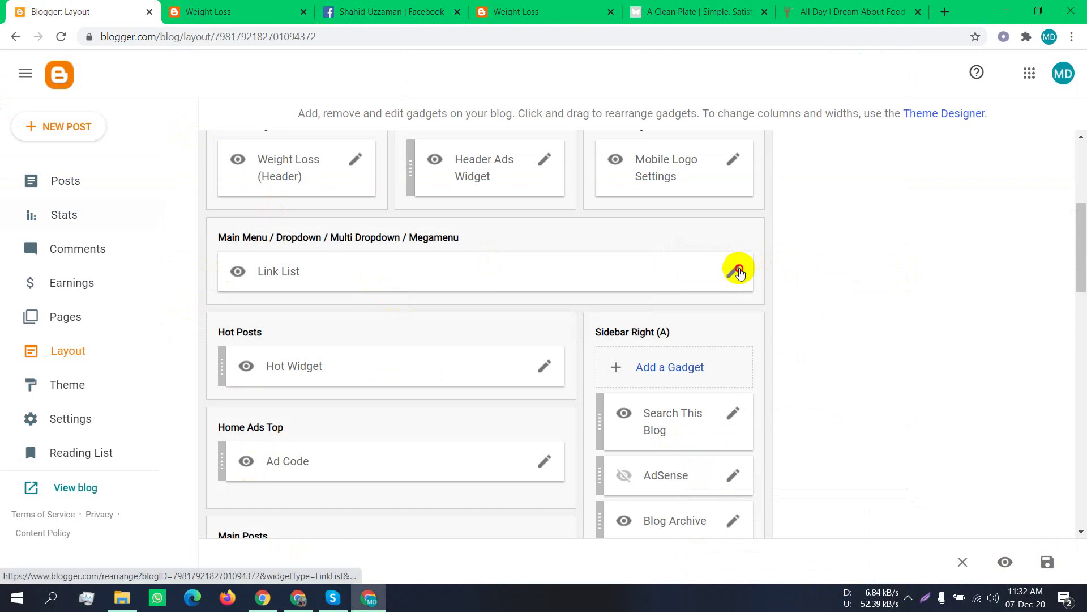
Open the main menu's Link List gadget for editing and check the RECIPES dropdown items on the Weight Loss blog
click(734, 268)
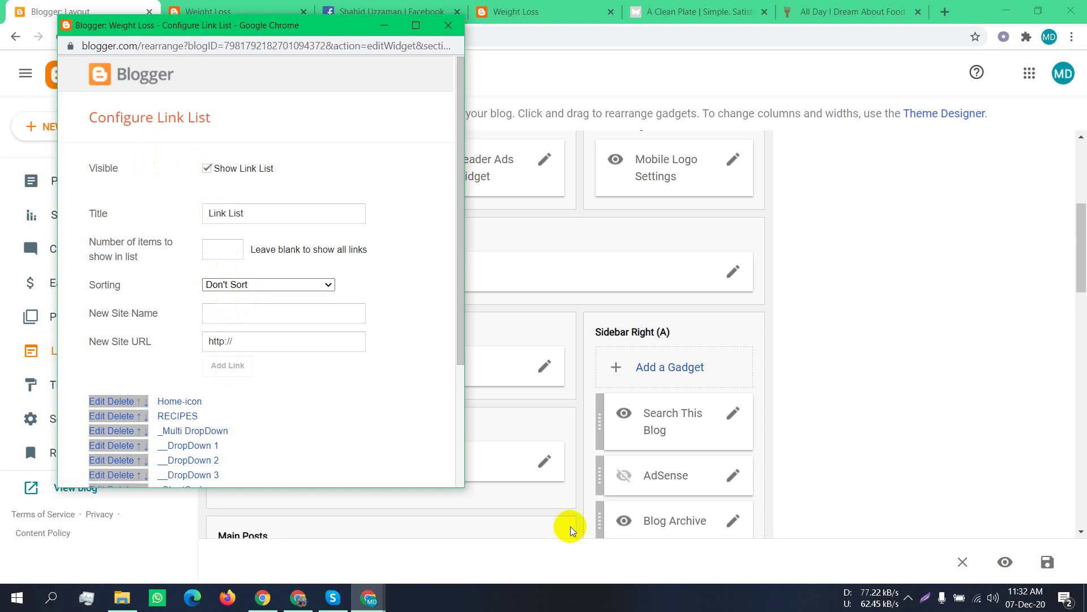
scroll(238, 371, down, 1)
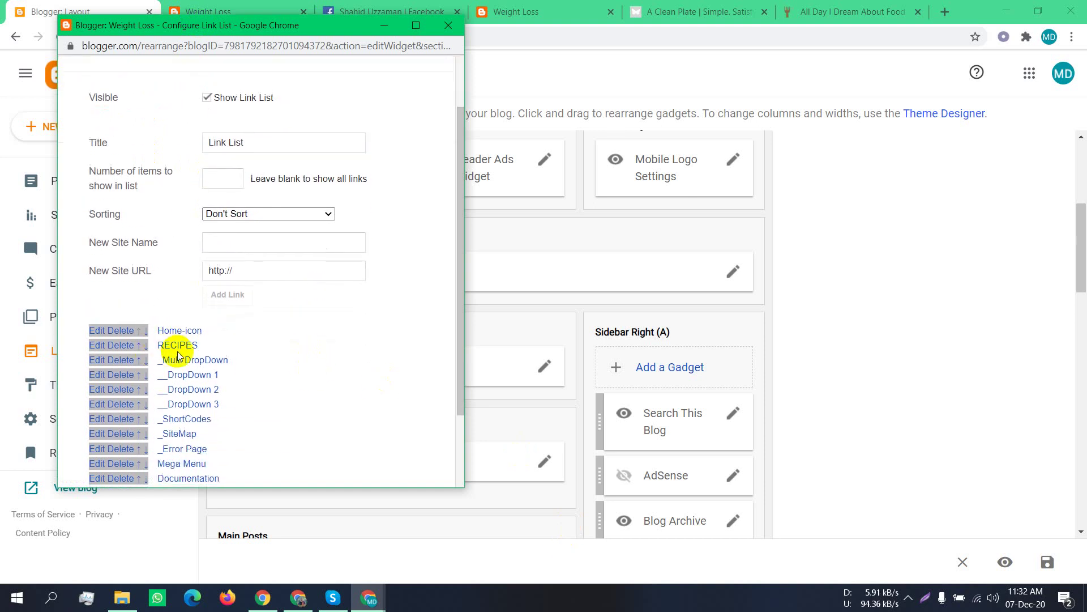
drag(198, 38, 359, 110)
click(237, 11)
mouse_move(243, 197)
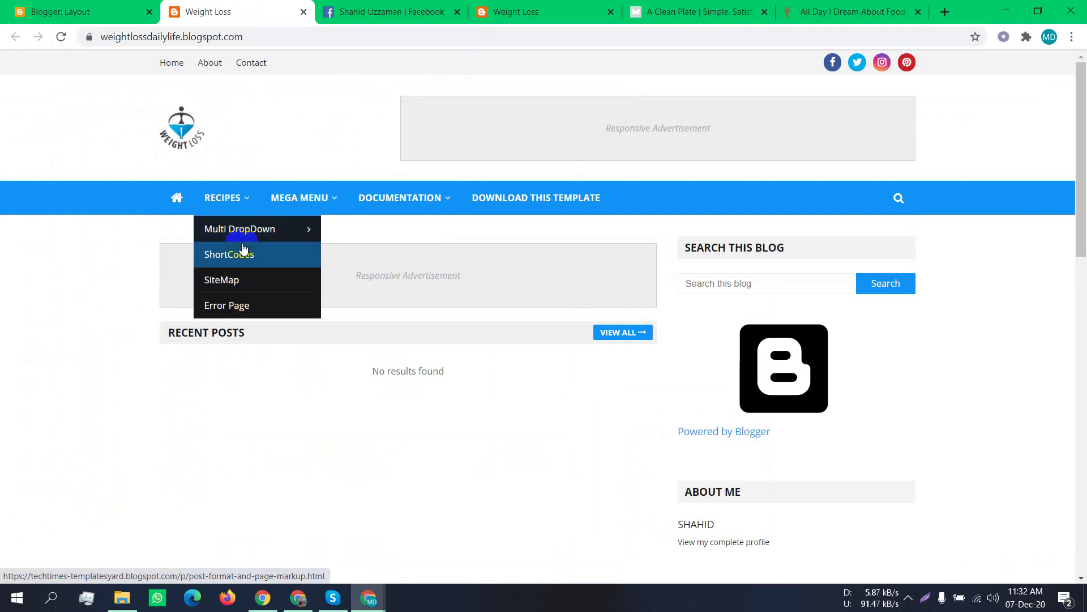
click(129, 5)
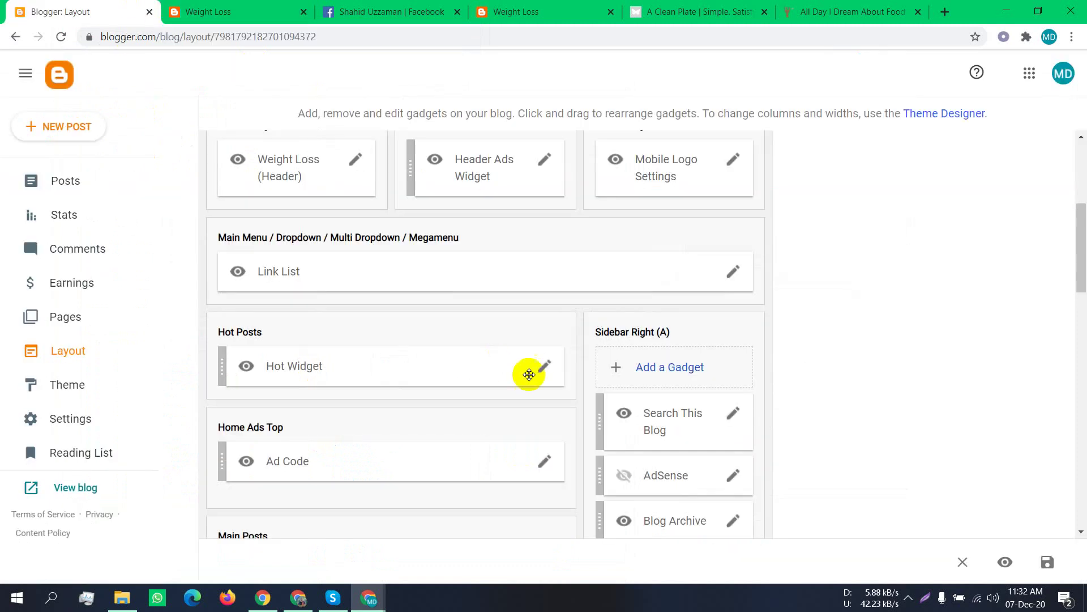
Return to the Link List configuration window and open the _Multi DropDown link for editing
click(381, 601)
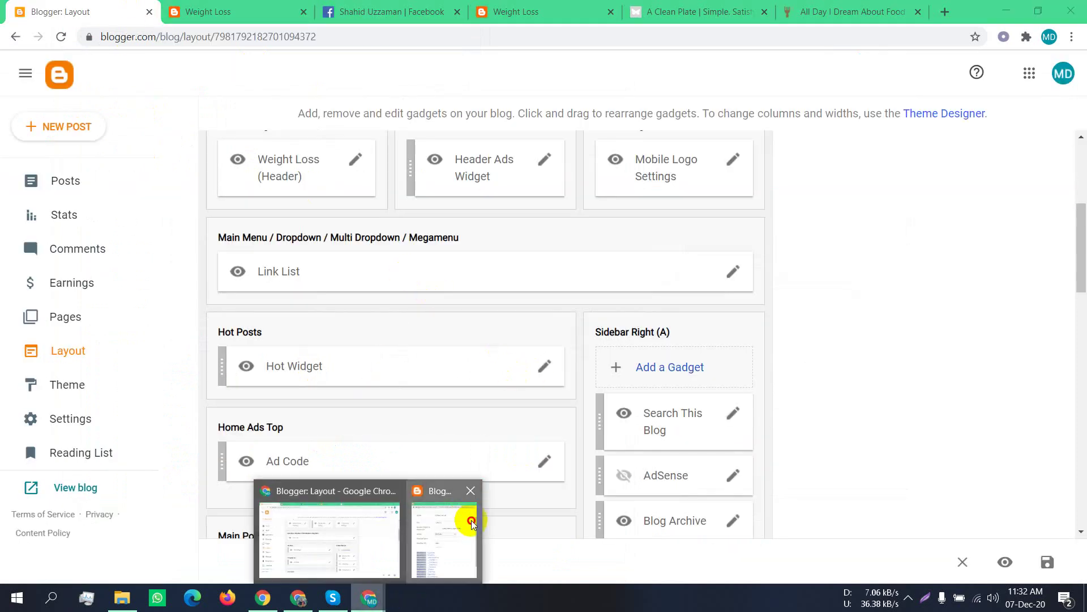
click(473, 515)
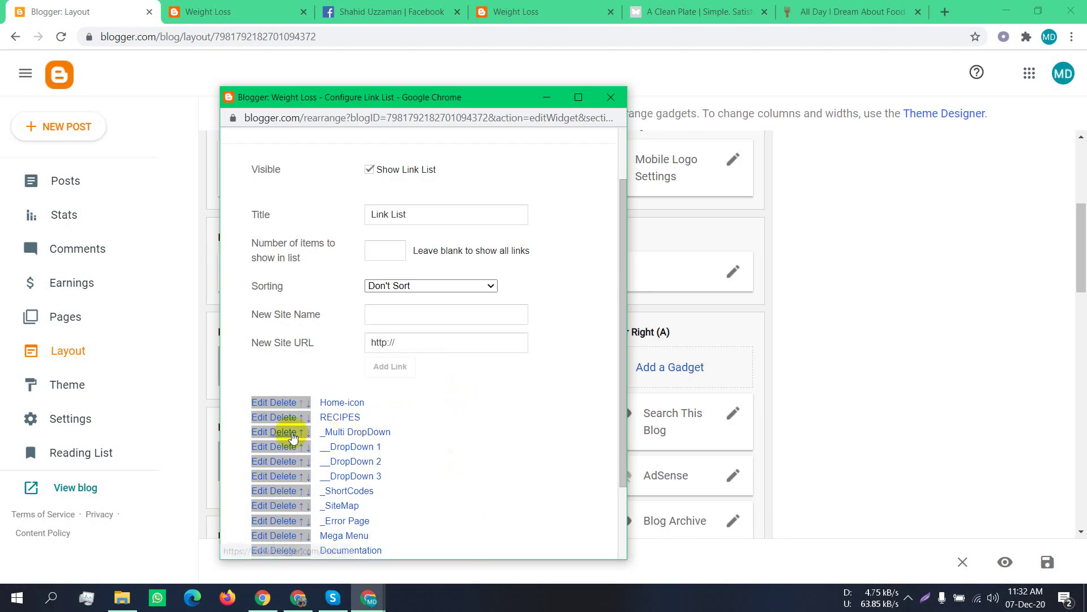
click(256, 432)
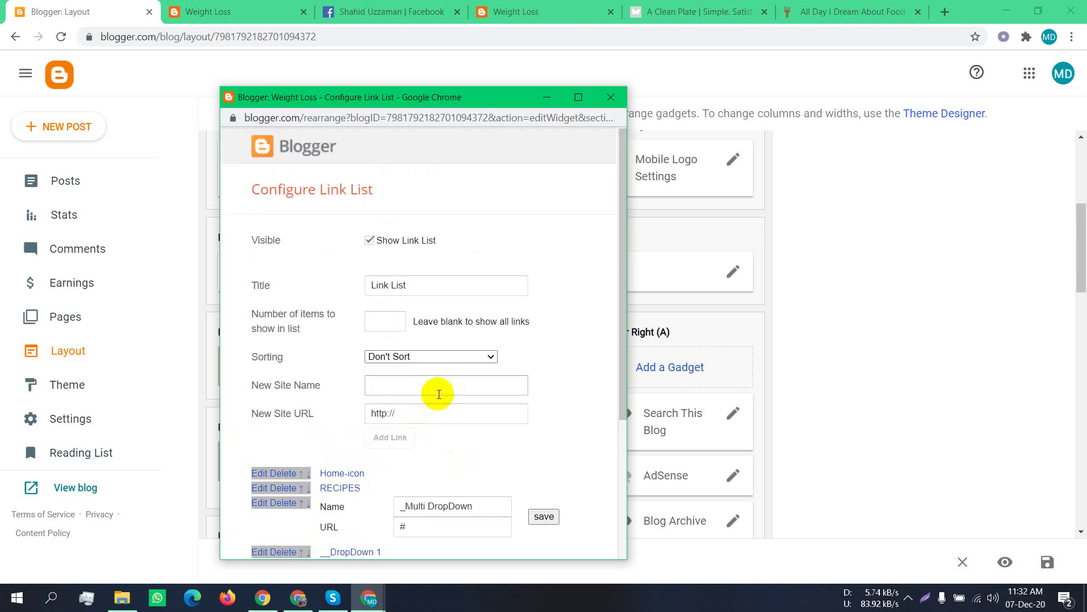
scroll(444, 406, down, 3)
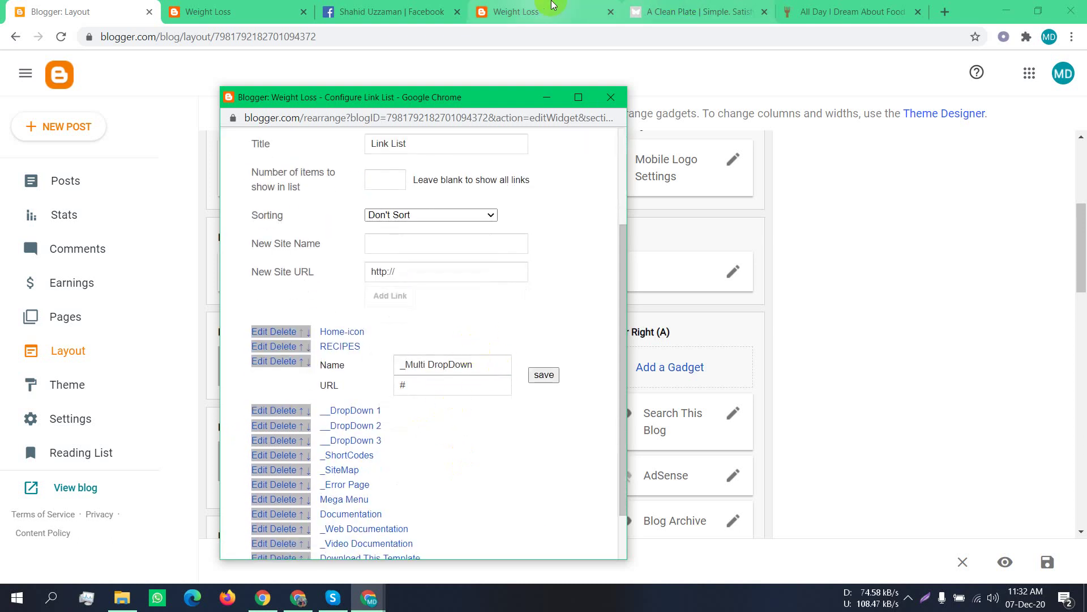
Open the Keto Desserts page from the Recipes menu of All Day I Dream About Food and copy keto-desserts from its address
click(852, 12)
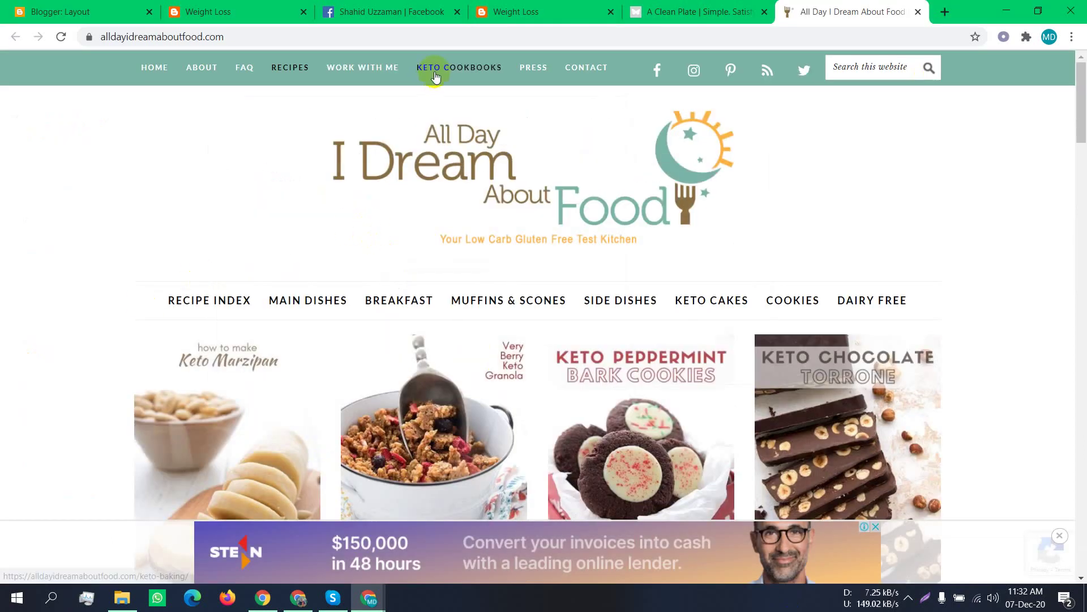
mouse_move(277, 67)
click(299, 101)
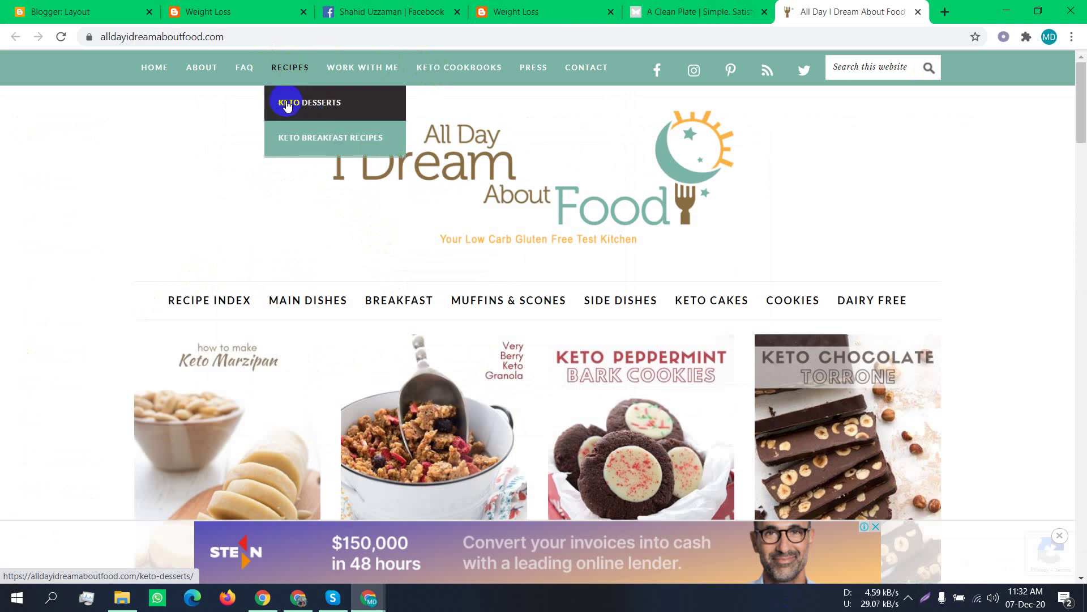
click(354, 112)
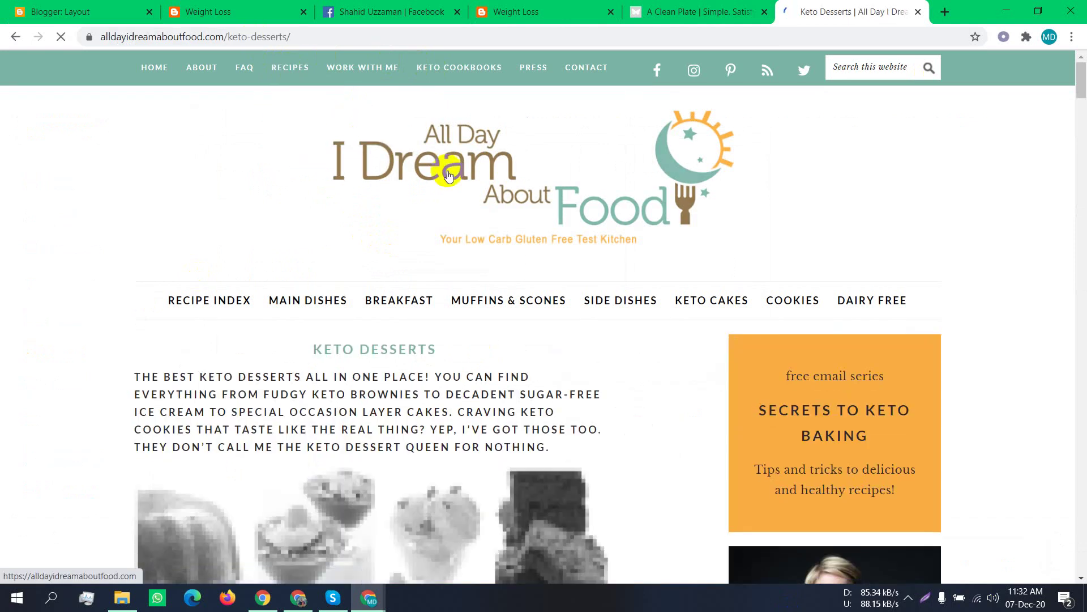
click(228, 36)
drag(228, 37, 286, 36)
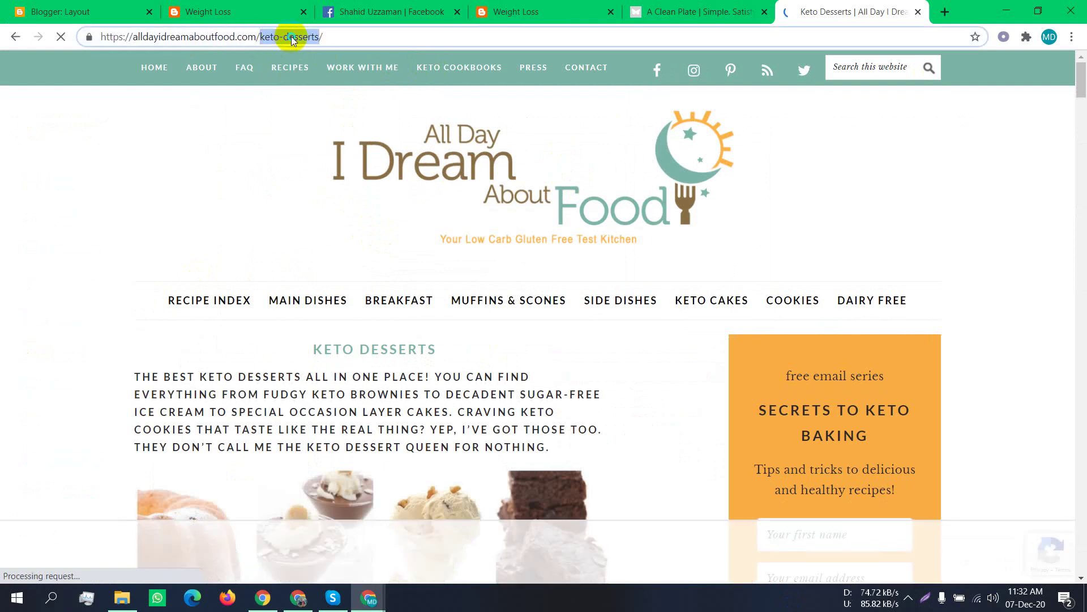
right_click(291, 36)
click(341, 109)
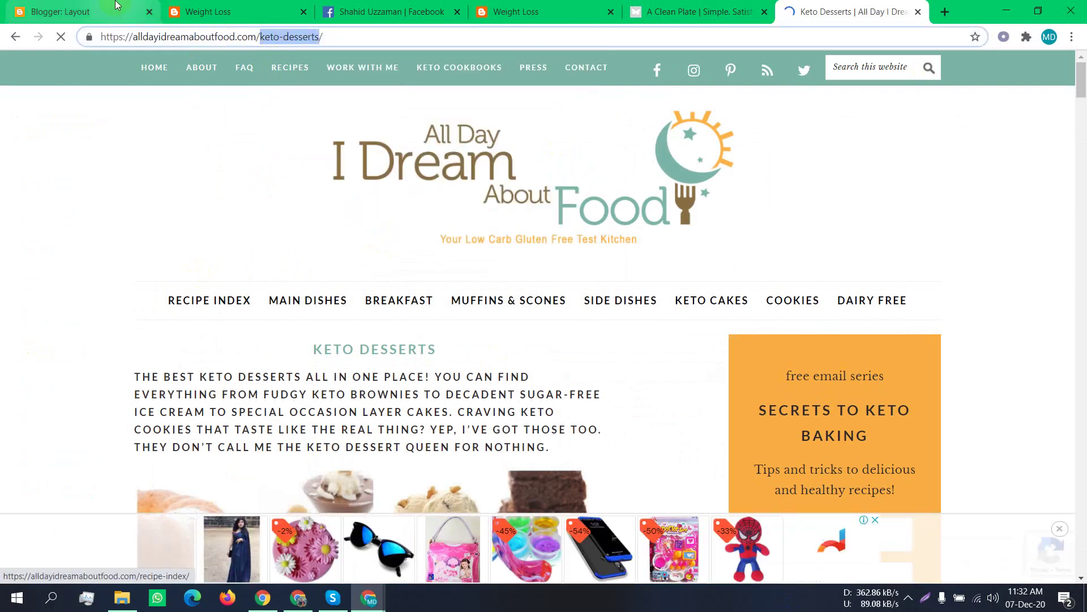
Rename the _Multi DropDown link to _KETO DESSERTS in the Link List configuration and save that link entry
mouse_move(380, 591)
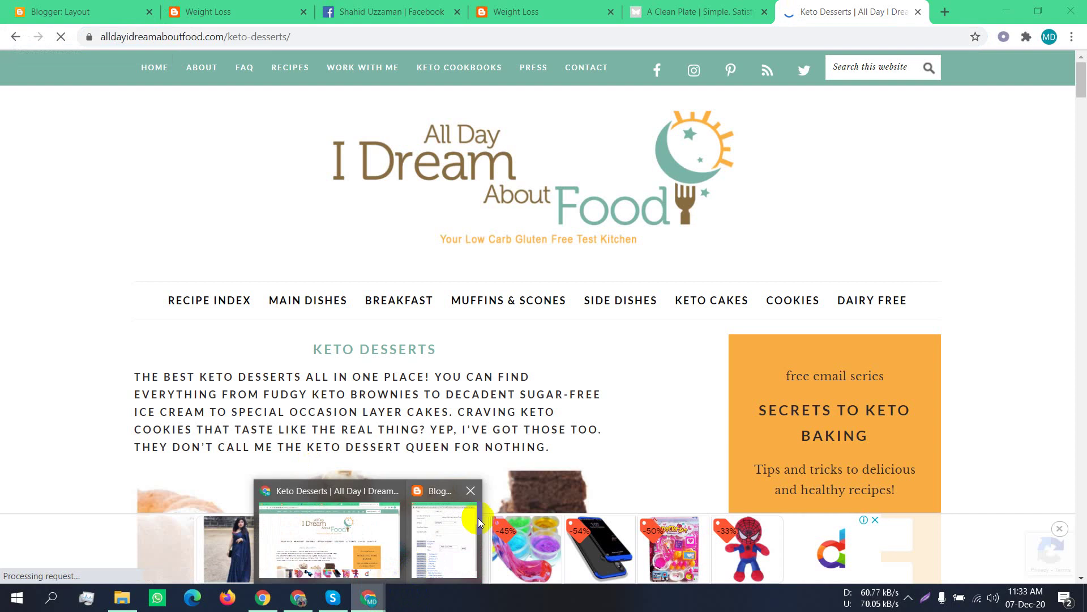
click(454, 529)
click(414, 245)
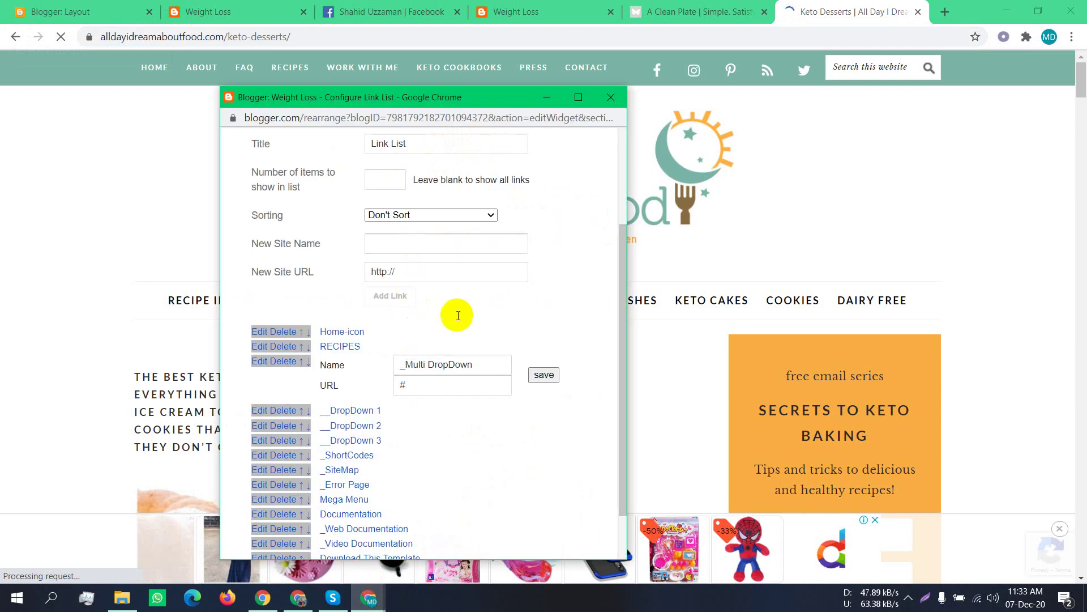
click(497, 364)
drag(477, 365, 405, 365)
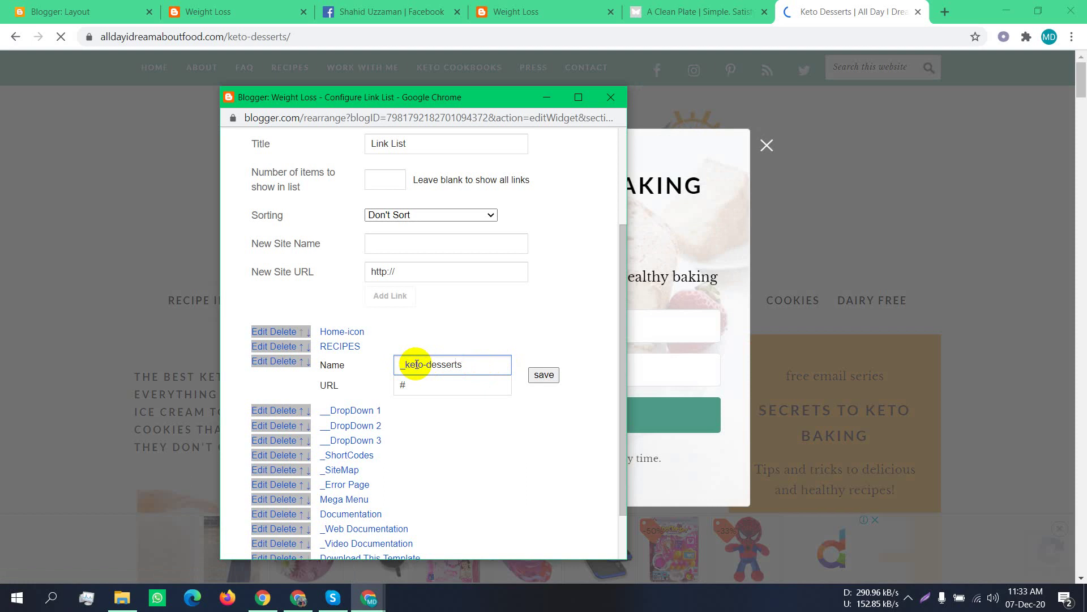
drag(422, 365, 406, 364)
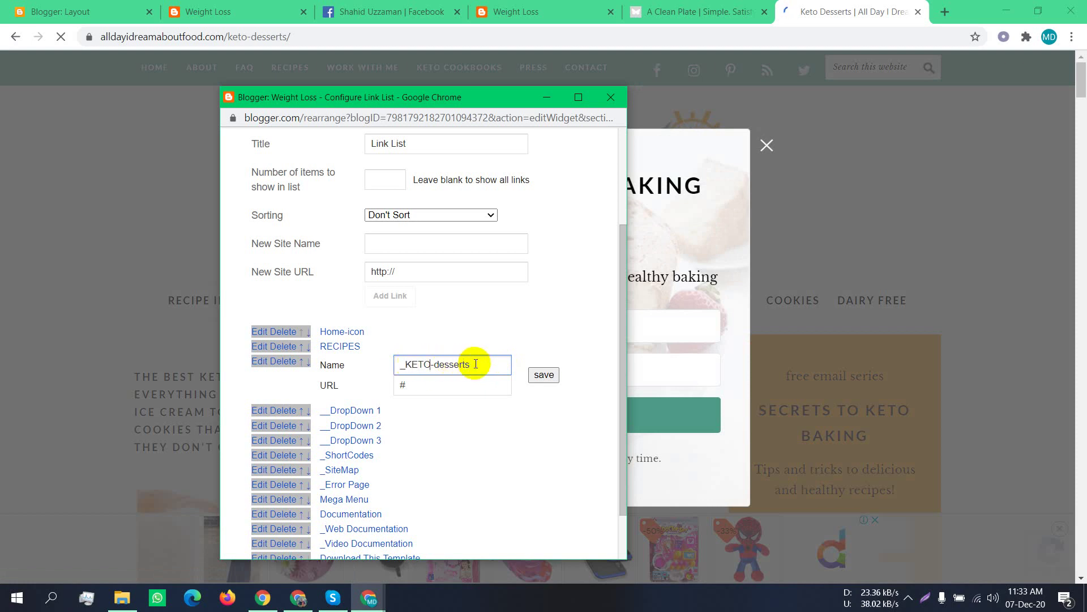
drag(478, 365, 429, 363)
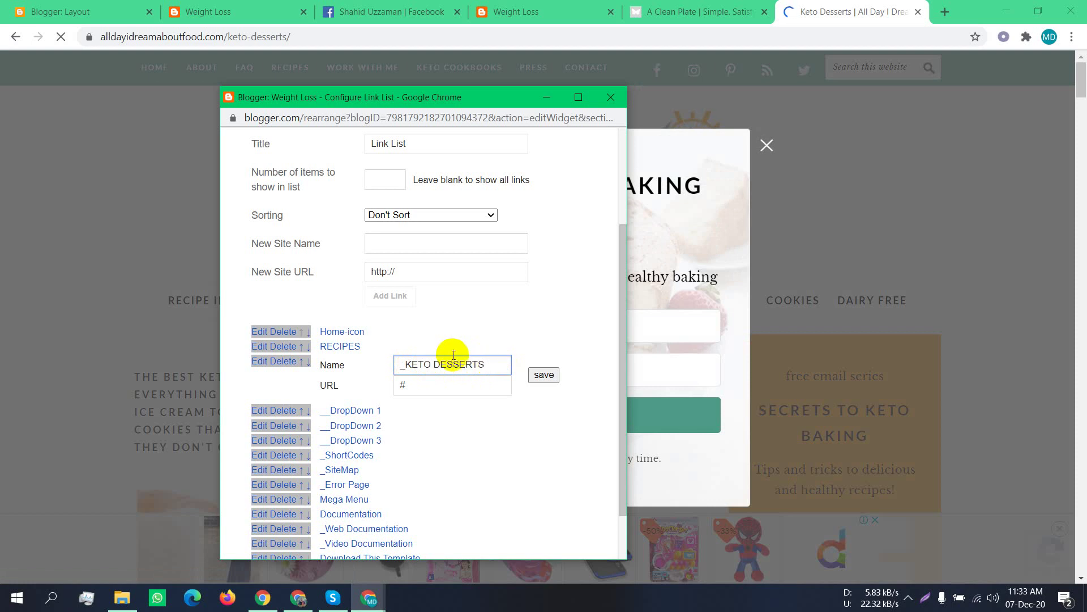
click(543, 374)
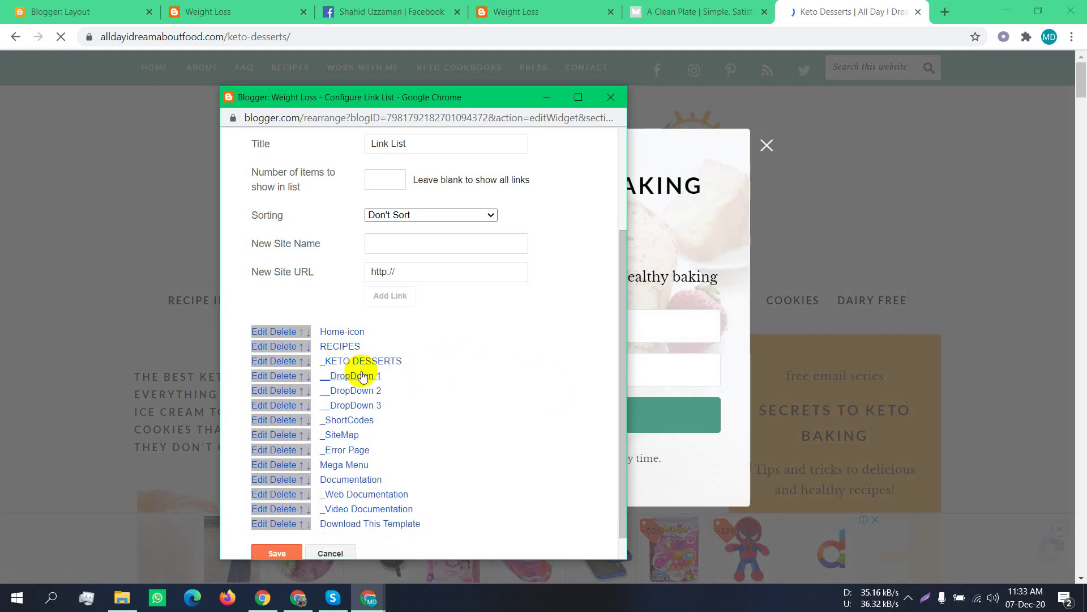
Dismiss the newsletter popup on the Keto Desserts page, then return to the Blogger layout and find the main menu gadget
click(699, 12)
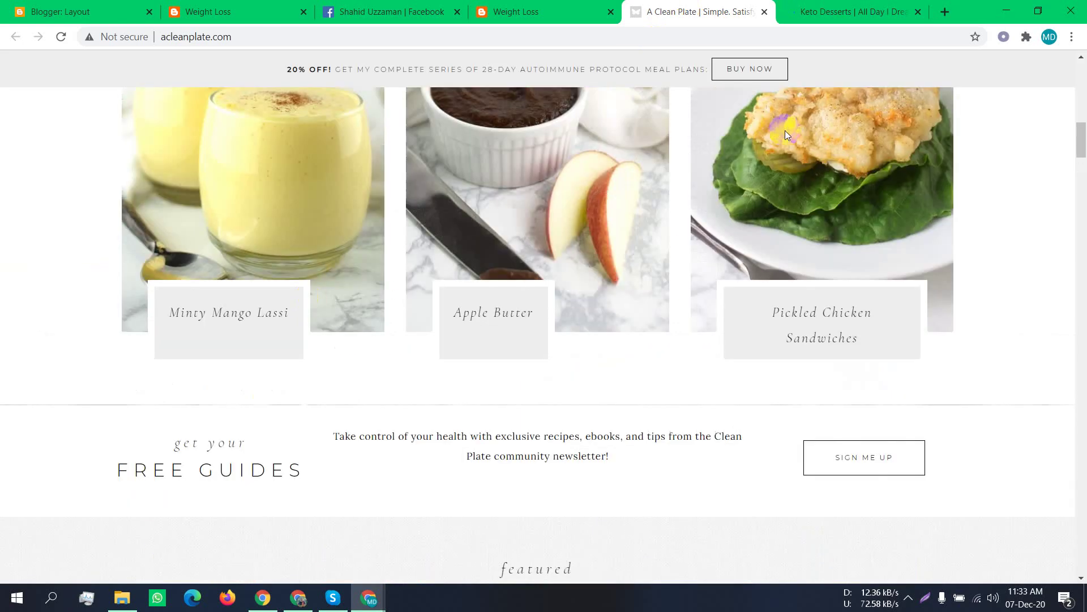
click(827, 12)
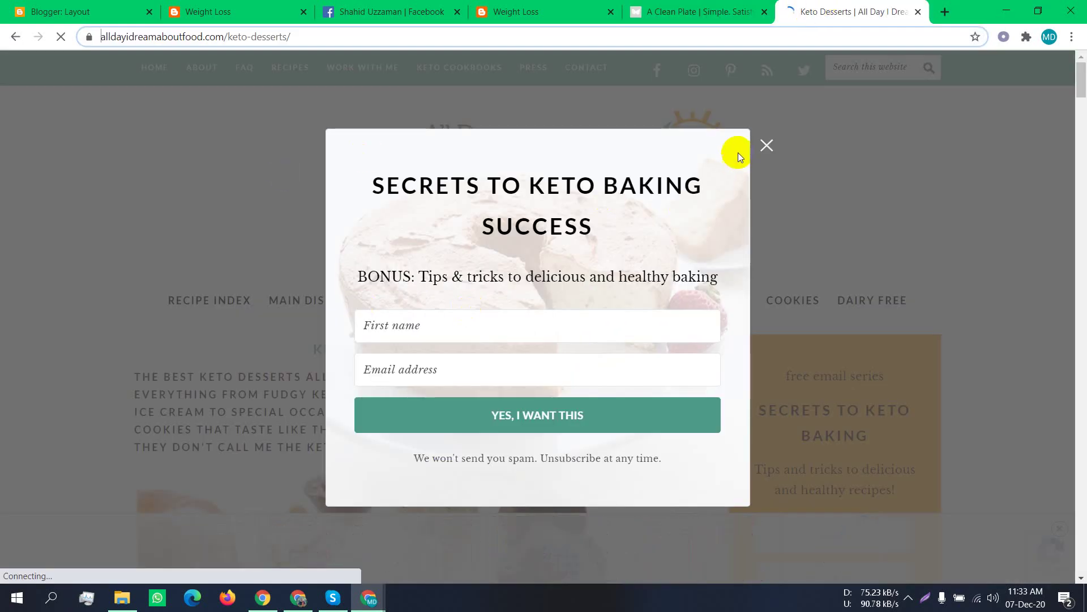
click(766, 145)
click(230, 13)
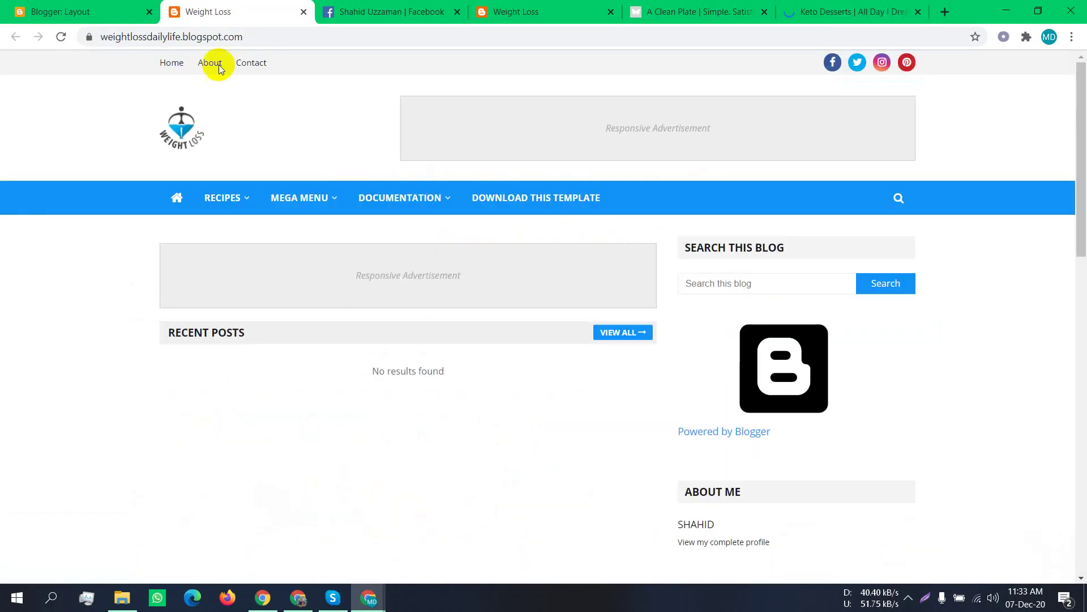
click(113, 12)
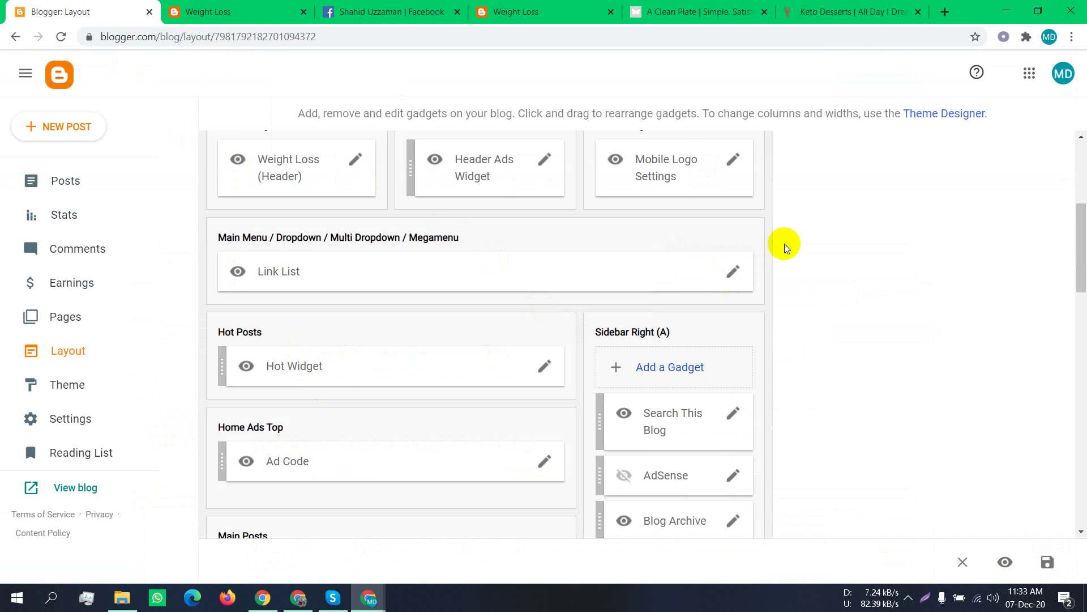
double_click(229, 238)
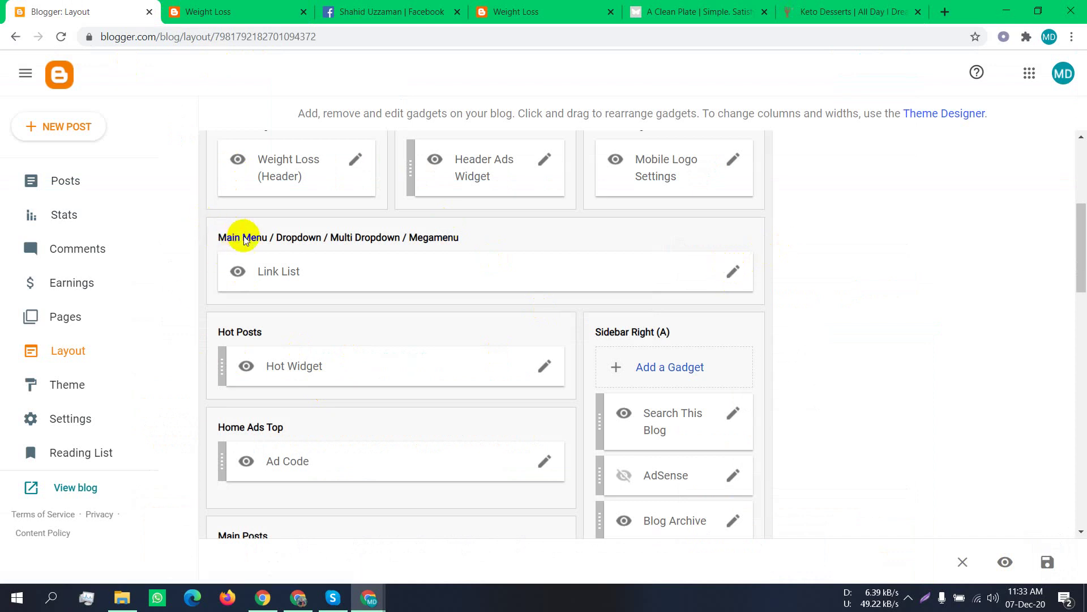
scroll(243, 240, up, 1)
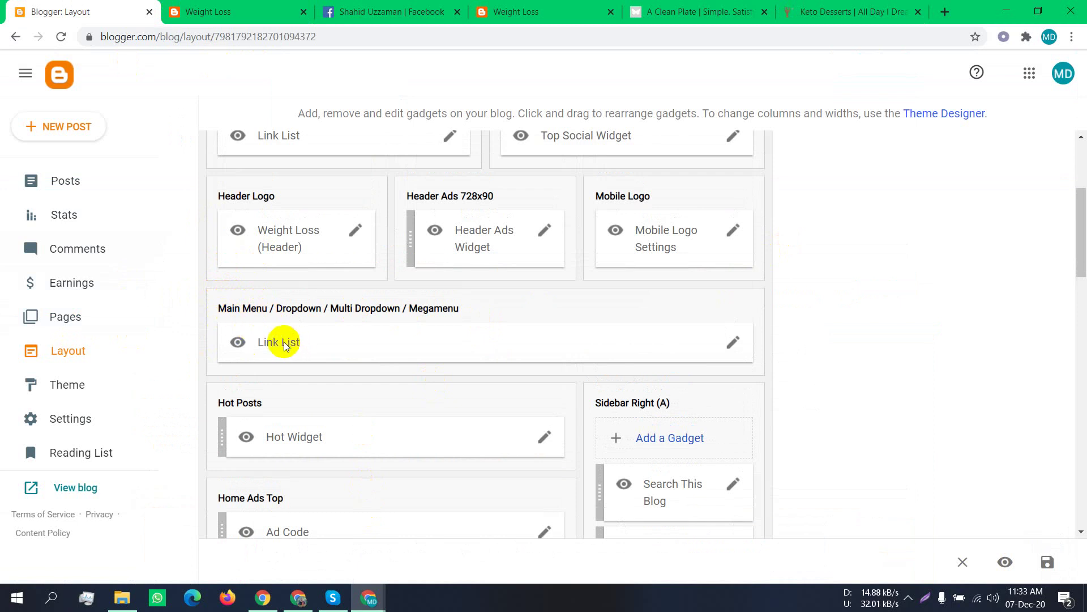
scroll(668, 323, up, 2)
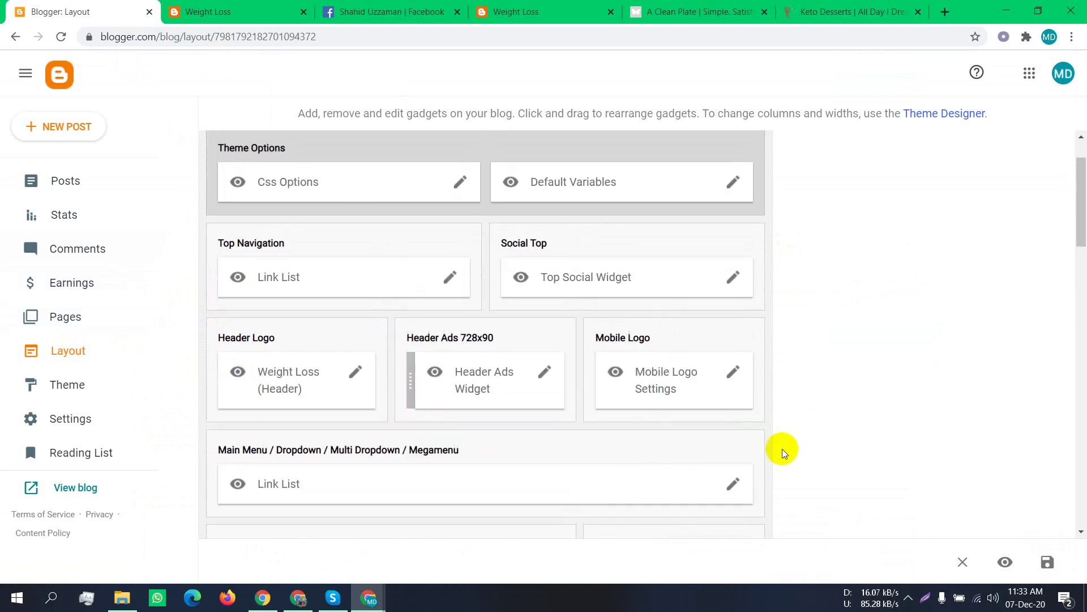
click(728, 486)
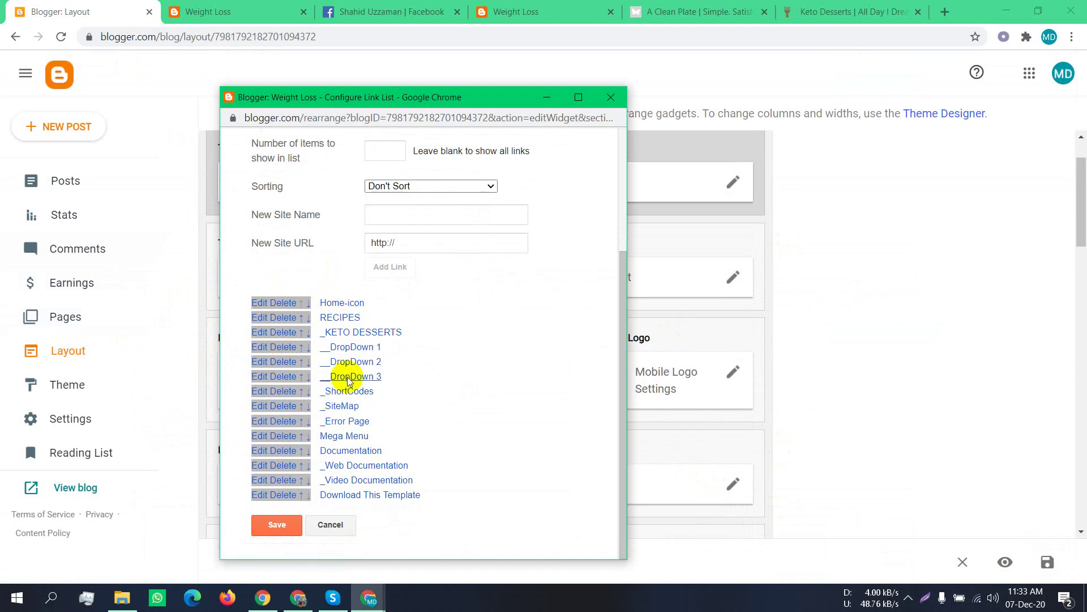
click(255, 347)
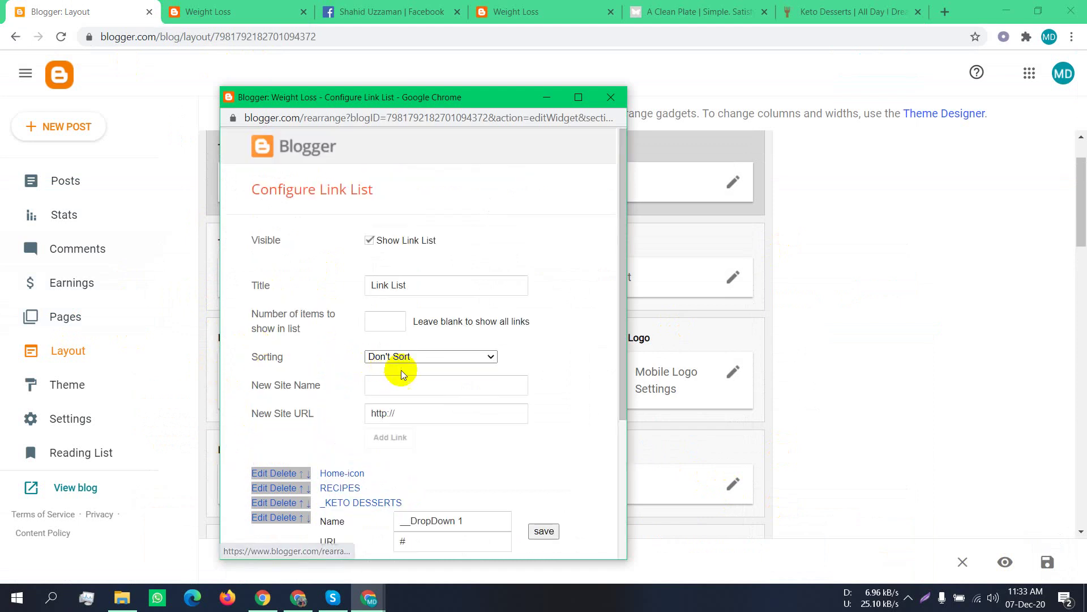
scroll(422, 288, down, 4)
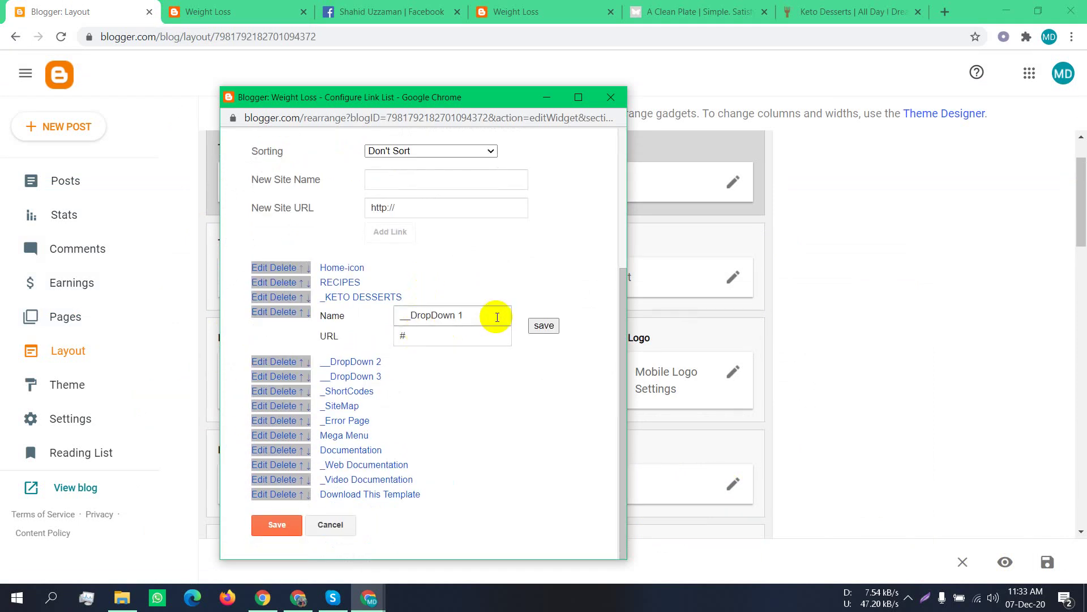
drag(493, 316, 408, 307)
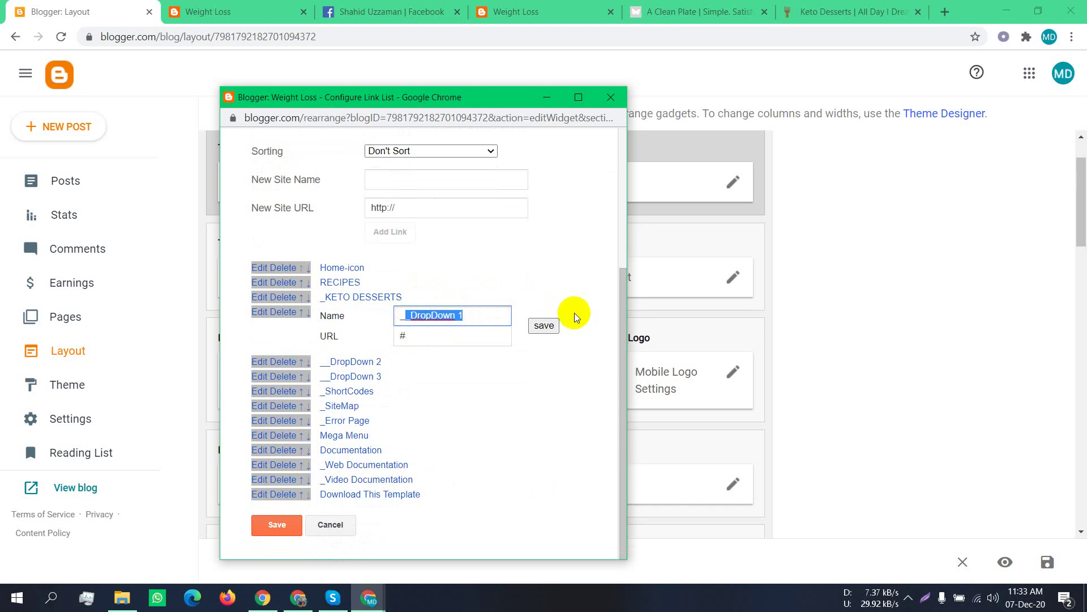
click(441, 340)
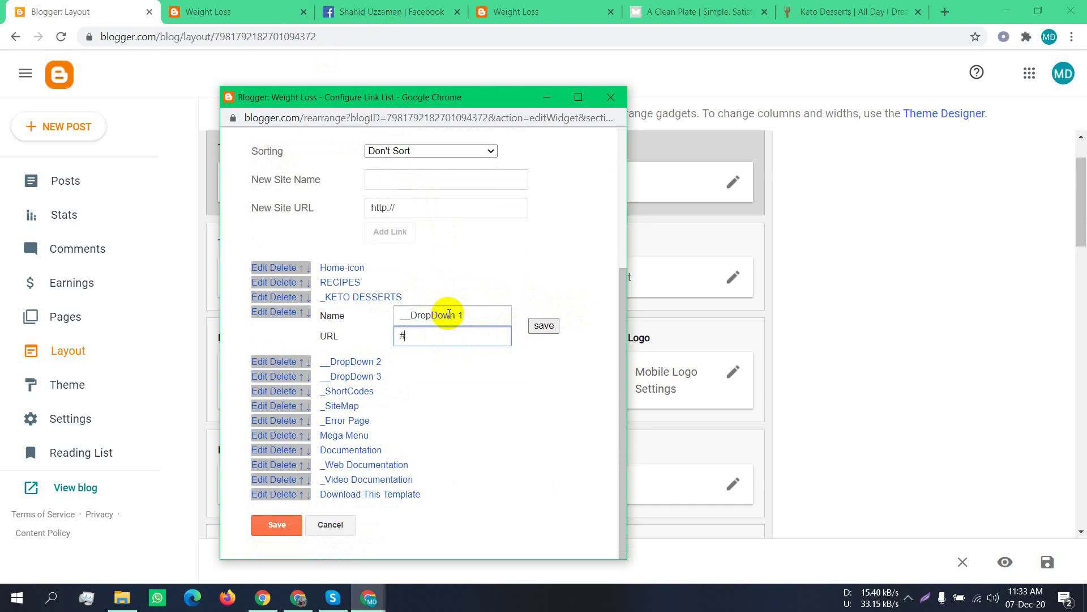
click(331, 524)
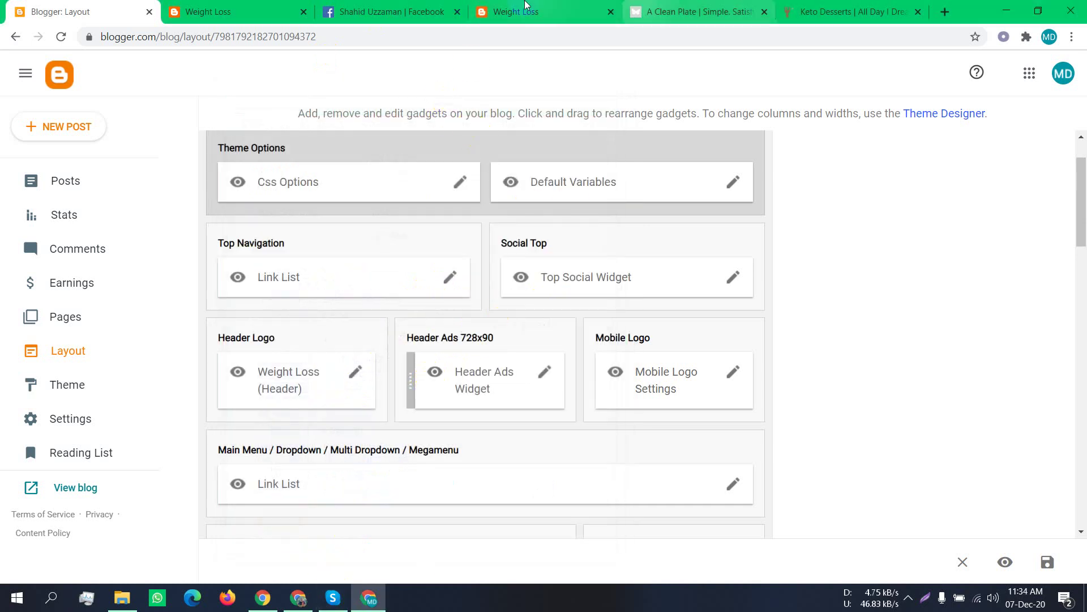
Reload the Weight Loss blog and check the items in the Recipes dropdown of its main menu
click(263, 7)
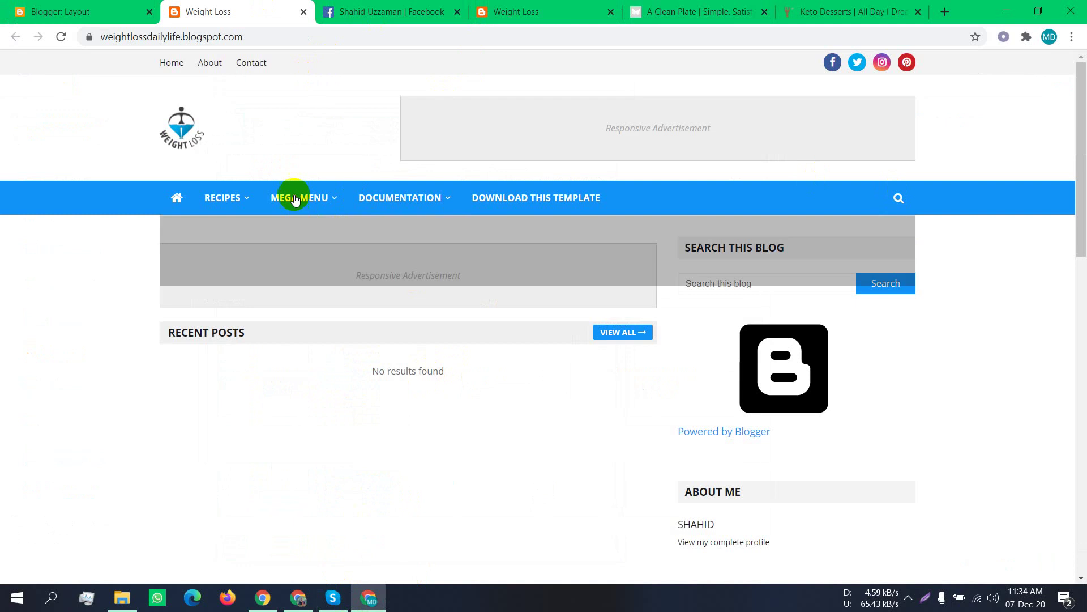
click(61, 36)
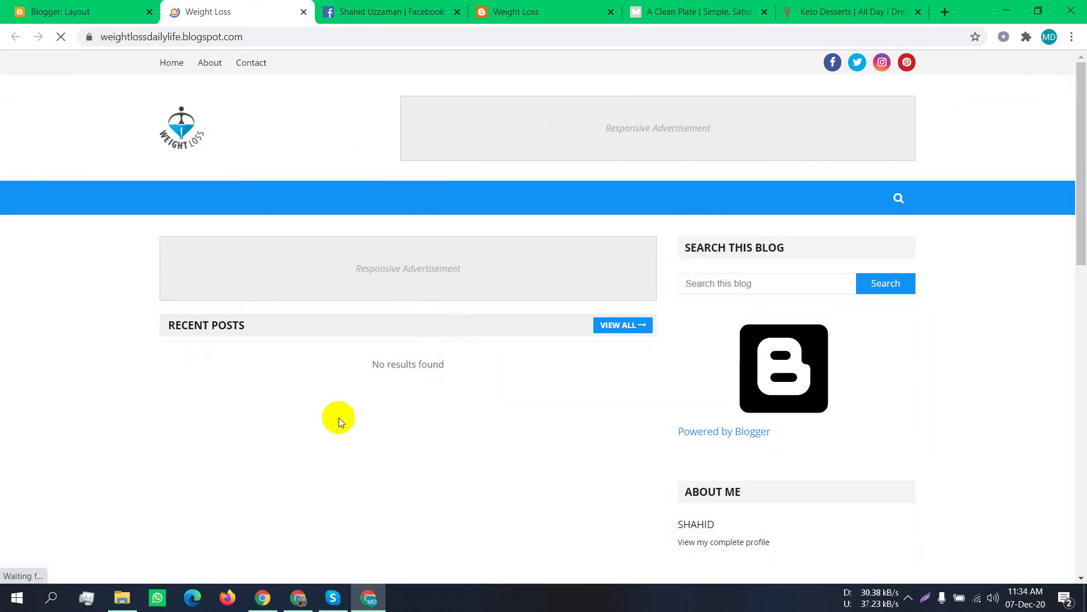
click(247, 209)
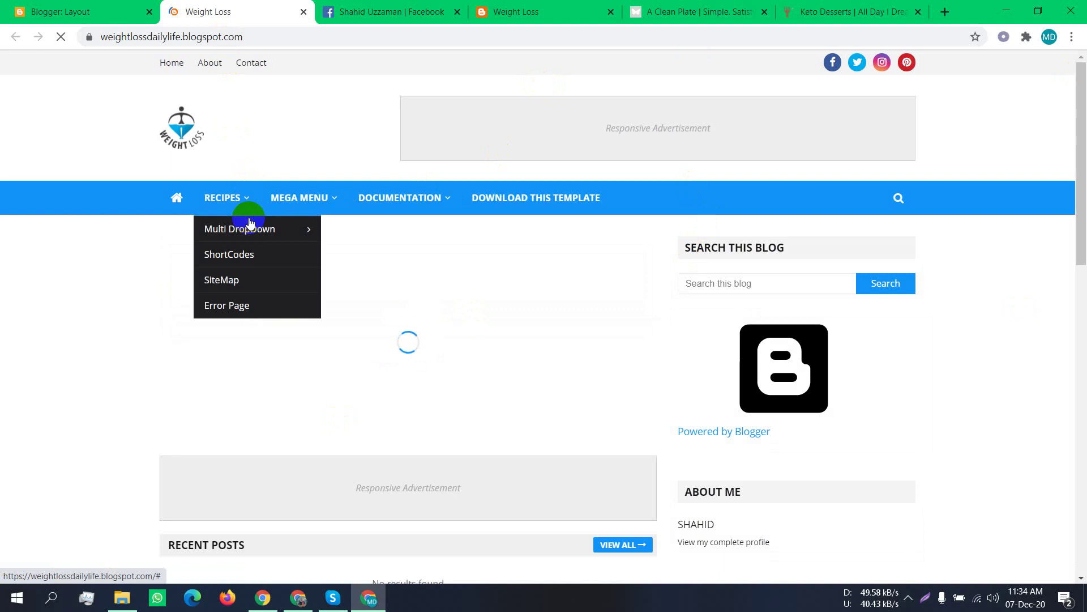
mouse_move(274, 195)
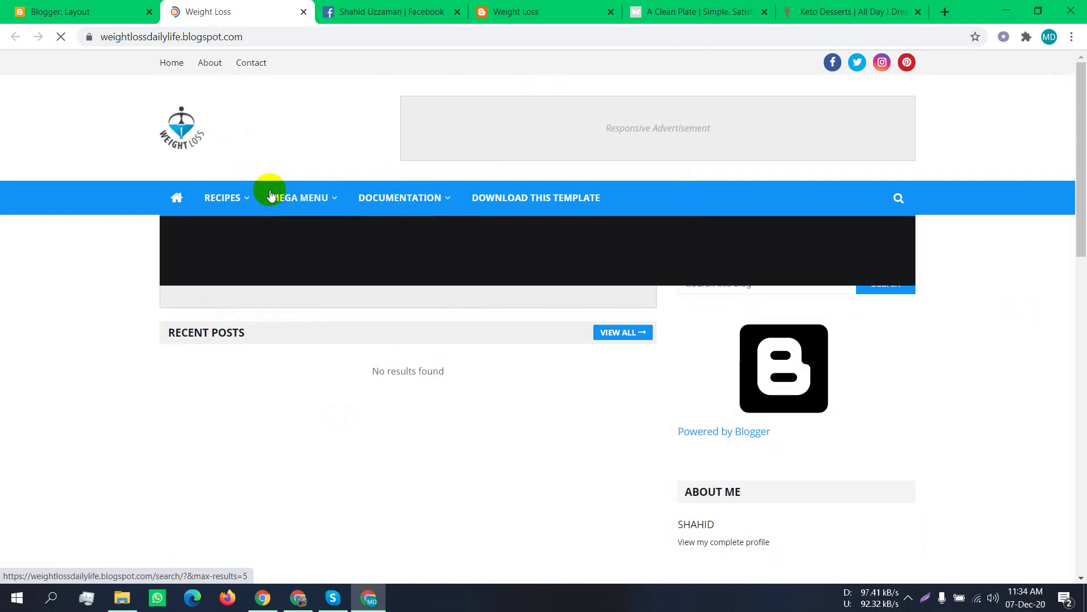
Examine the navigation menus, featured recipes and products sections on the A Clean Plate homepage for menu ideas
click(853, 12)
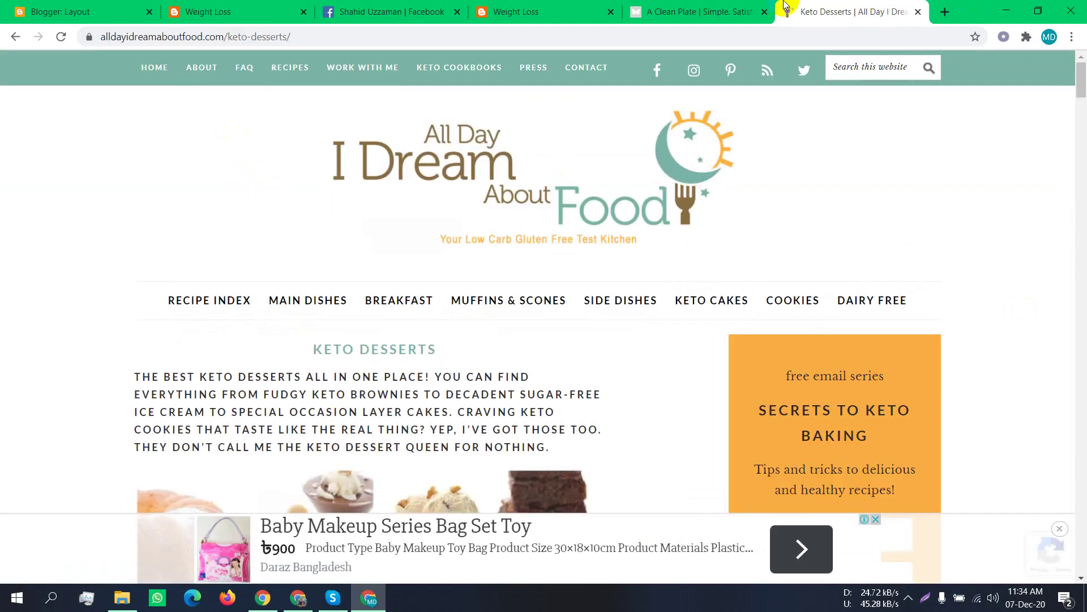
click(725, 7)
scroll(535, 232, up, 10)
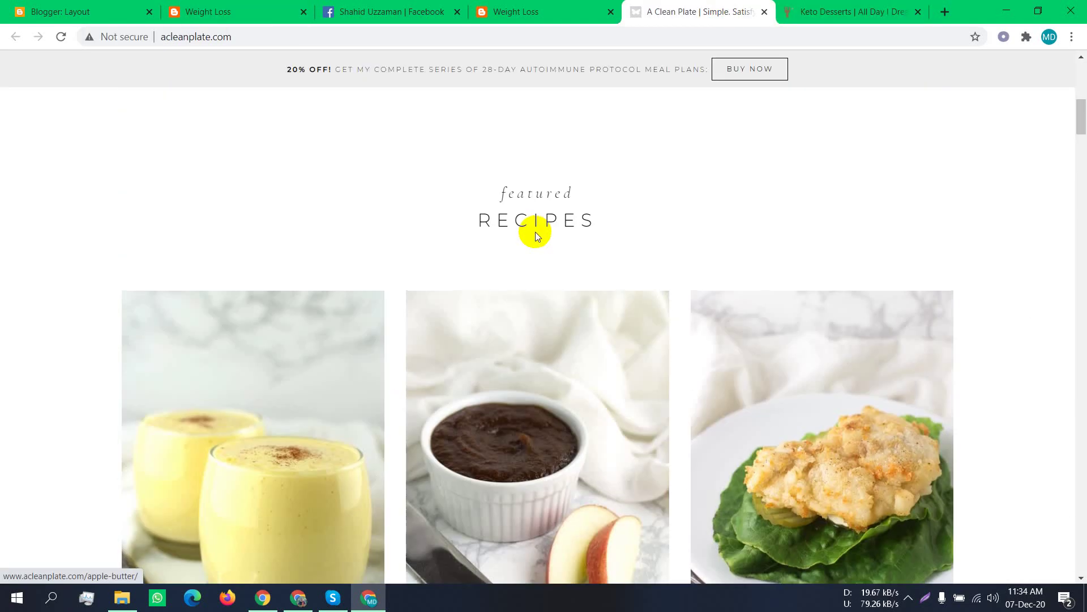
scroll(254, 235, up, 3)
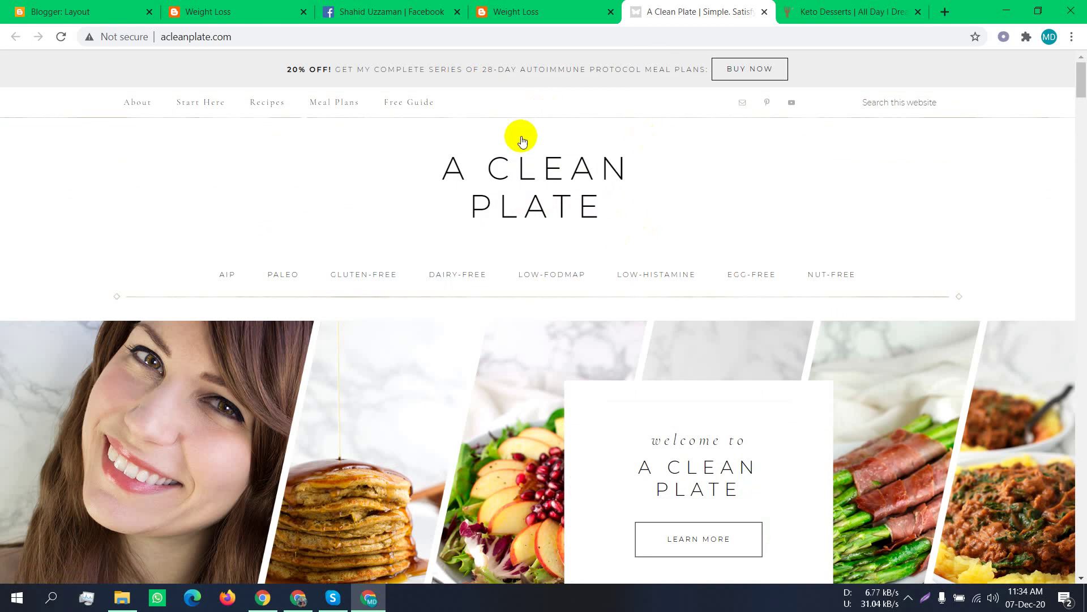
scroll(474, 270, down, 1)
scroll(356, 213, up, 1)
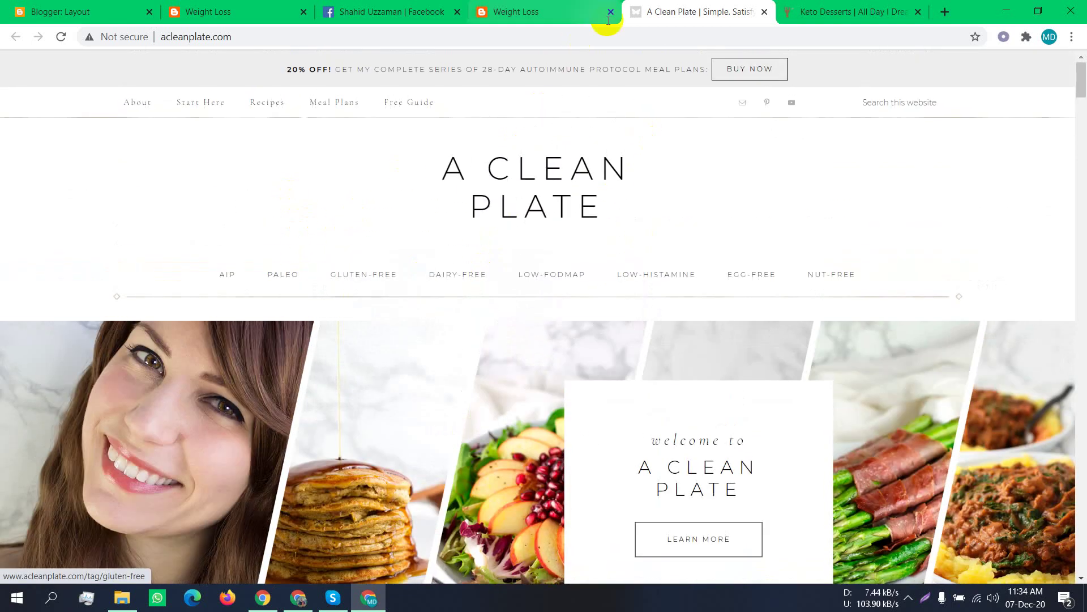
scroll(331, 337, down, 10)
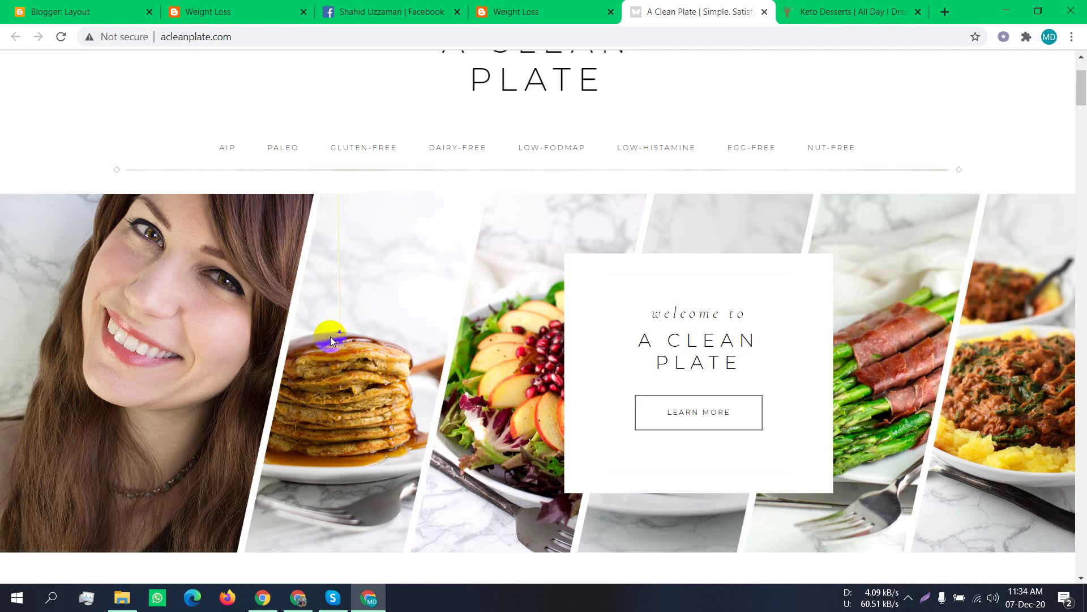
scroll(561, 213, up, 3)
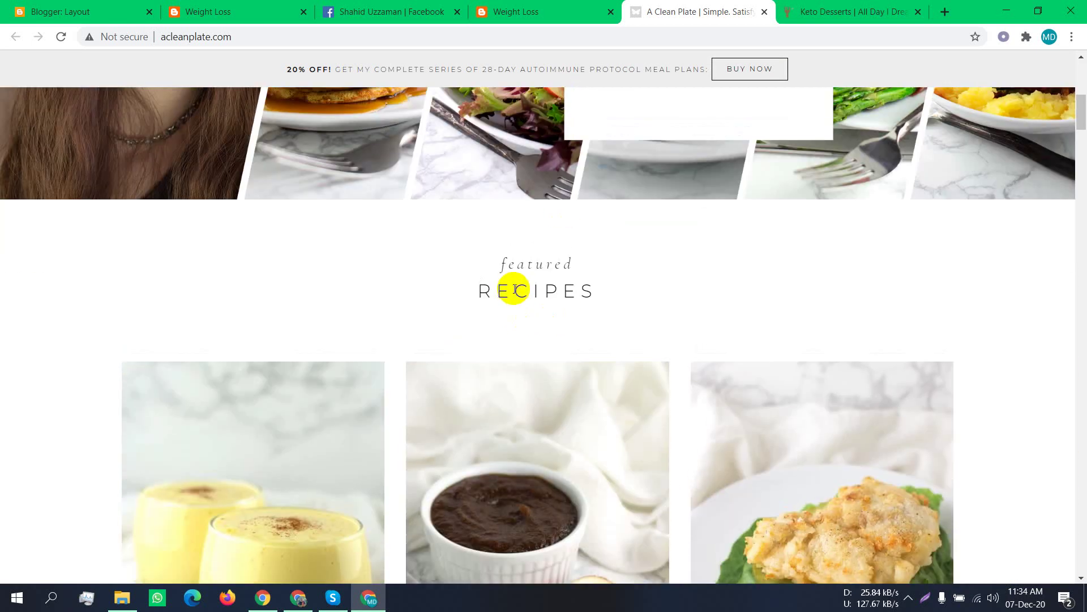
scroll(512, 286, down, 10)
scroll(512, 285, up, 5)
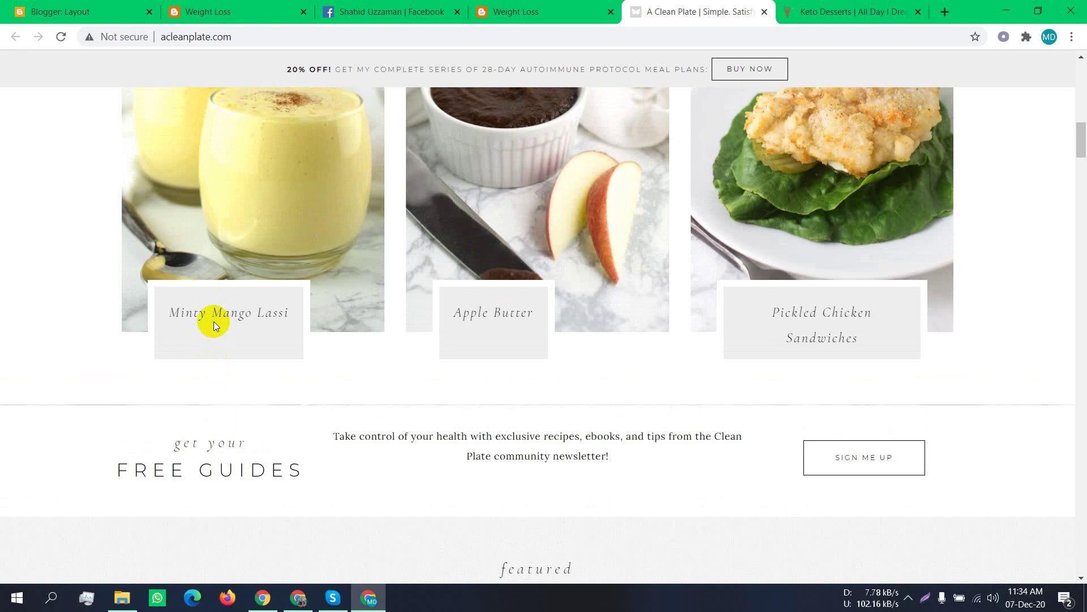
scroll(214, 321, down, 9)
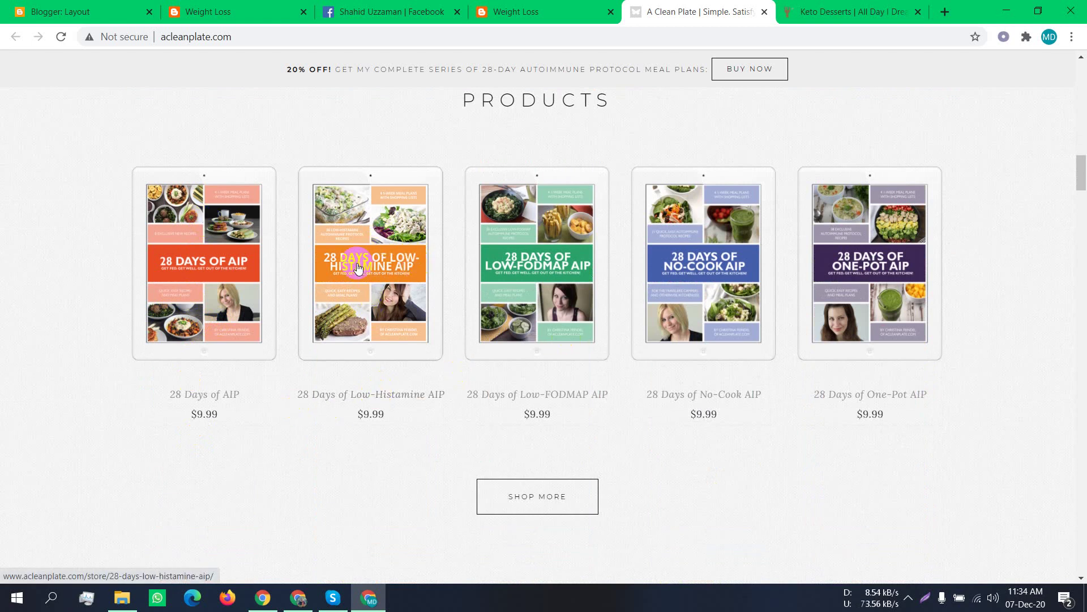
scroll(596, 396, up, 6)
scroll(595, 395, up, 12)
On the Keto Desserts page of All Day I Dream About Food, follow the Keto Cake Recipes and Keto Cookie Recipes section links
click(810, 12)
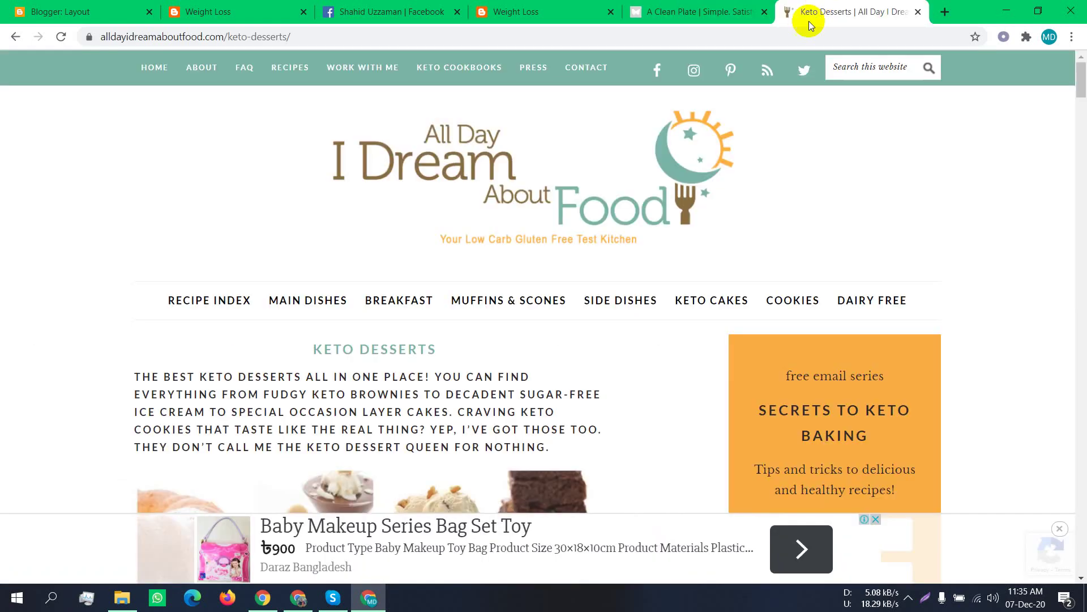
scroll(402, 371, down, 20)
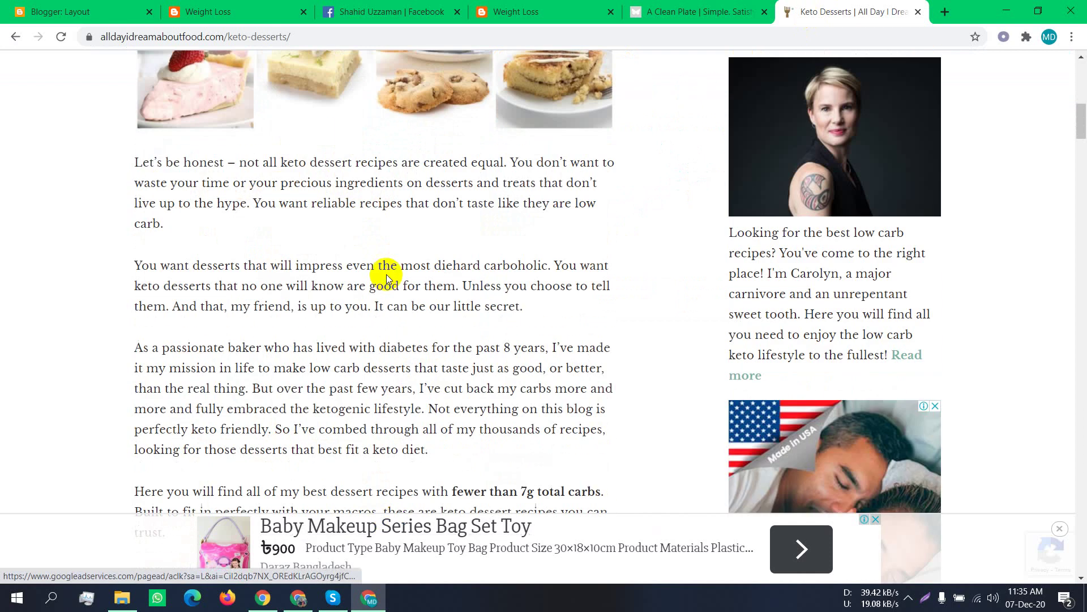
scroll(218, 299, down, 6)
scroll(220, 277, up, 2)
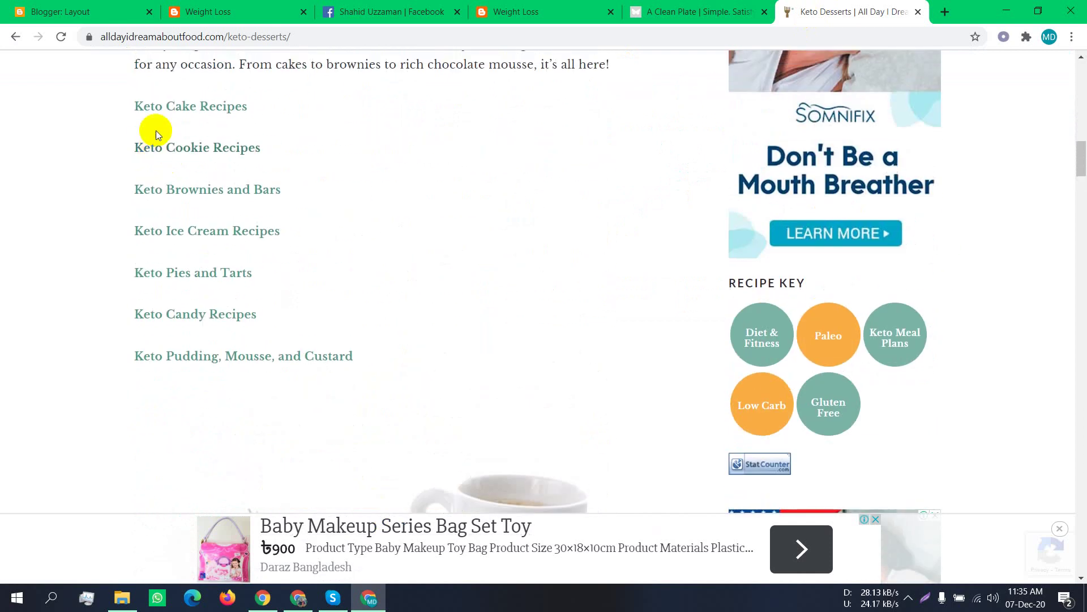
click(169, 102)
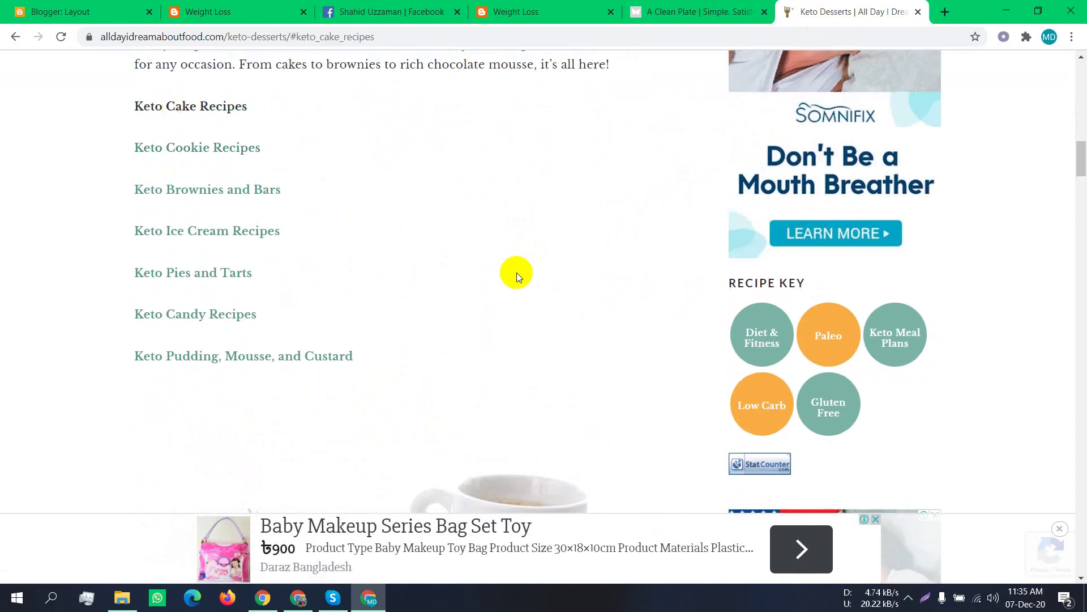
scroll(515, 280, down, 3)
scroll(510, 286, down, 2)
scroll(612, 233, up, 4)
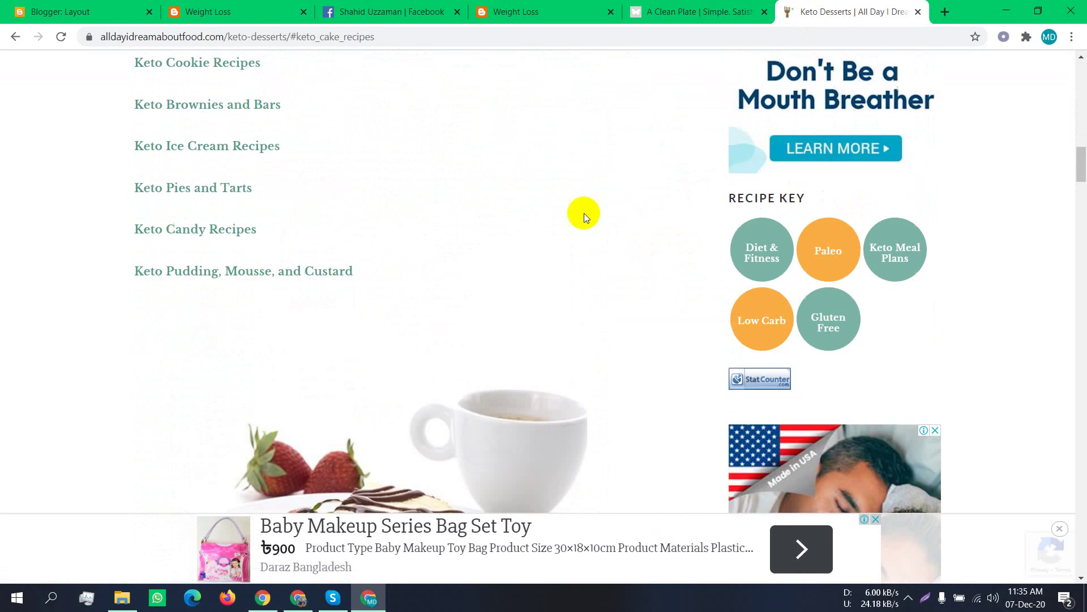
click(170, 77)
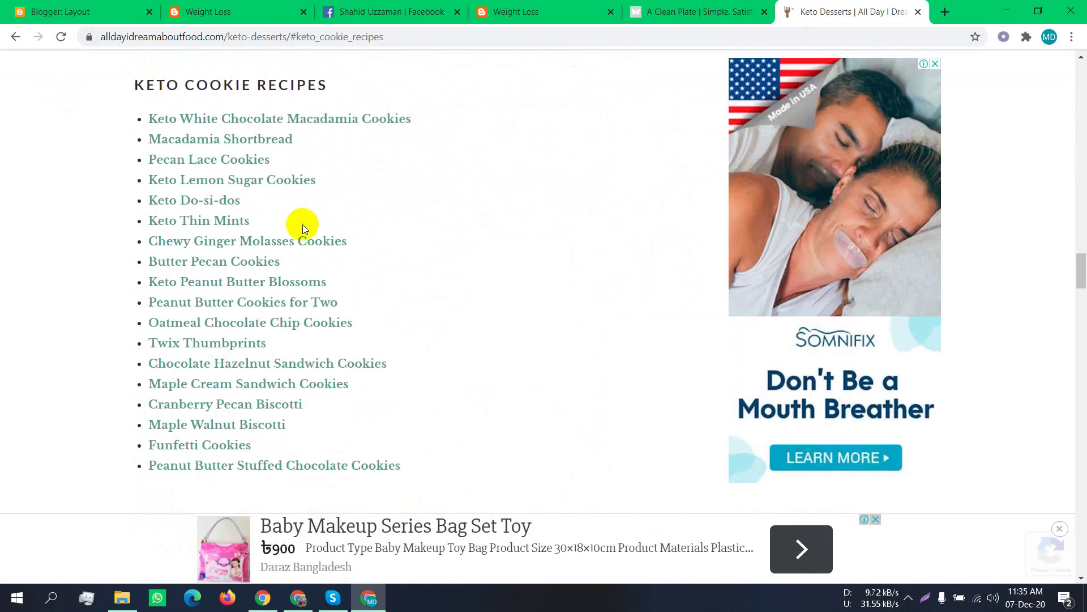
Review the list of recipes under the Keto Cake Recipes heading and the category links above it
scroll(303, 238, up, 6)
scroll(587, 253, up, 15)
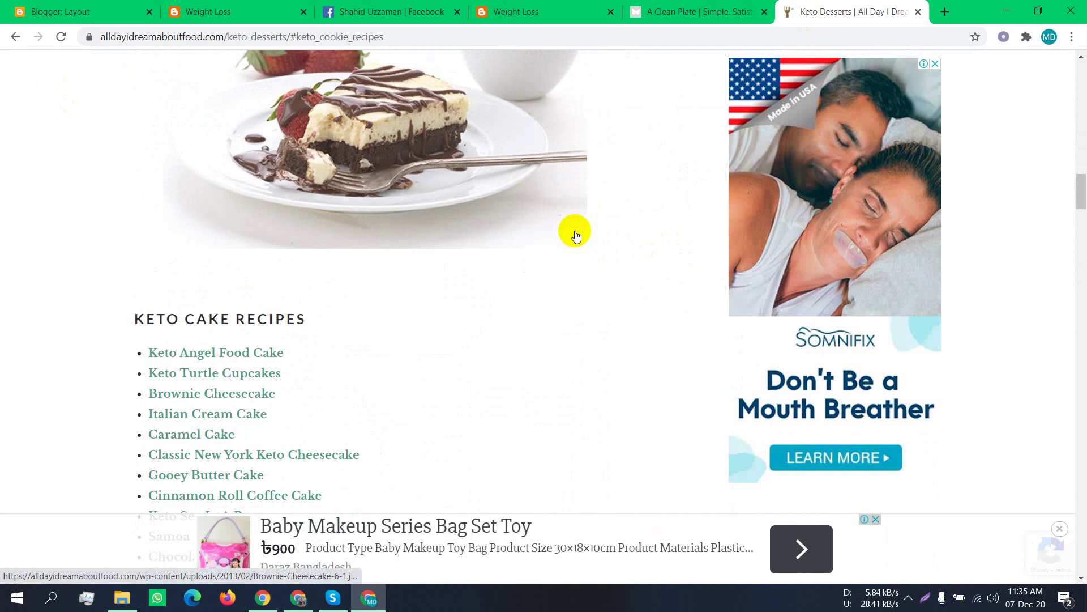
scroll(379, 315, down, 5)
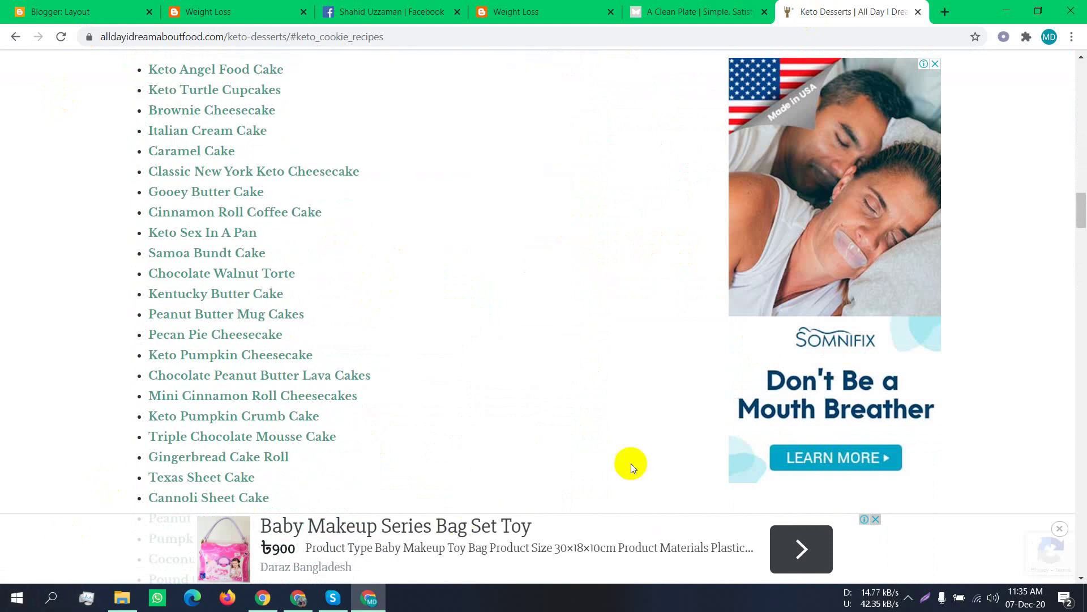
scroll(617, 260, up, 10)
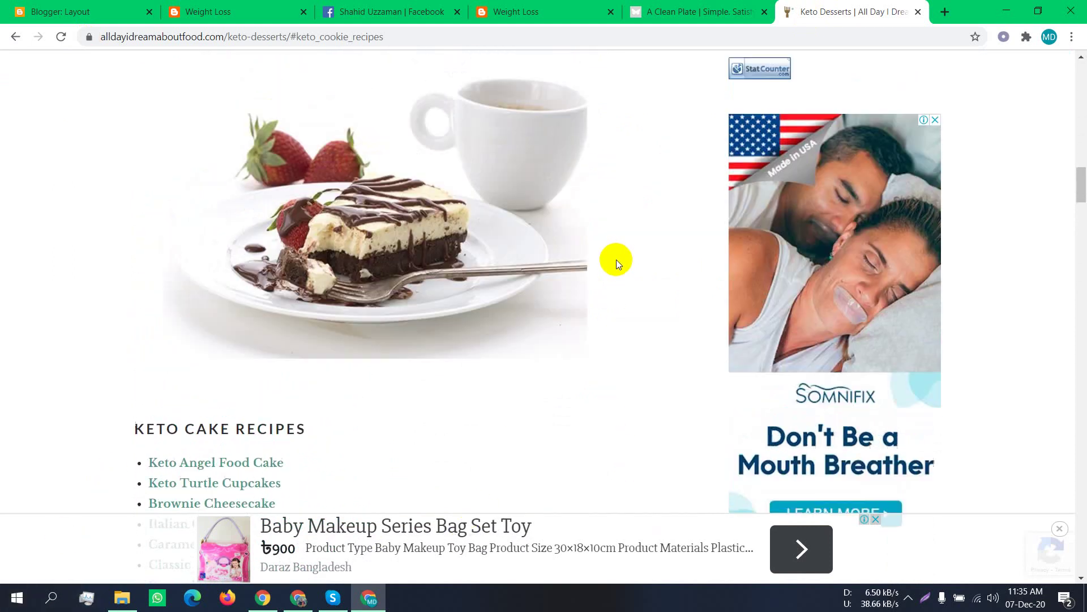
scroll(616, 260, down, 4)
scroll(616, 260, down, 12)
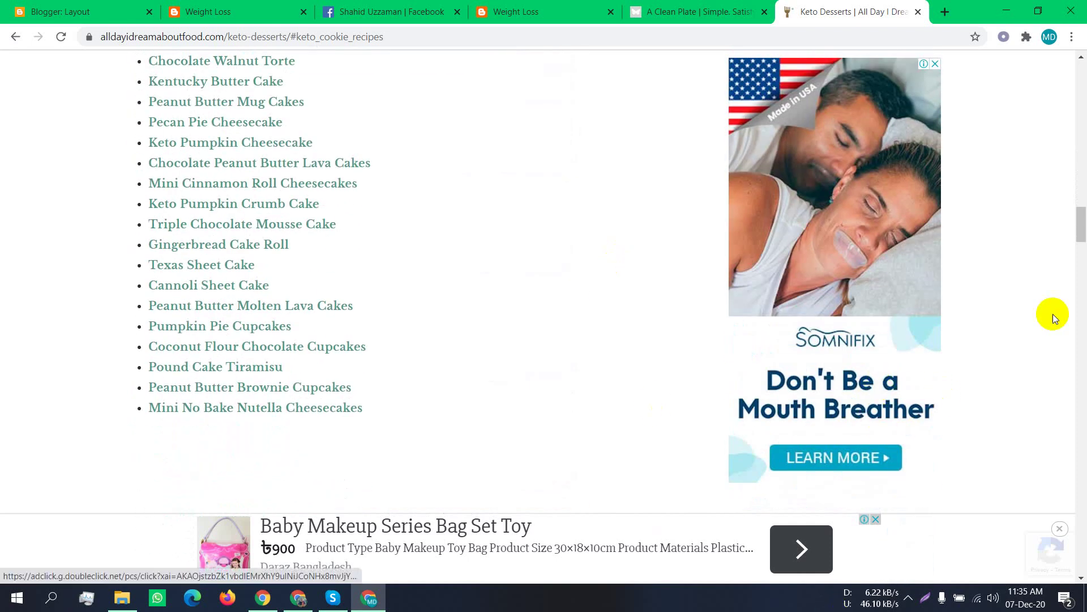
scroll(1060, 309, up, 5)
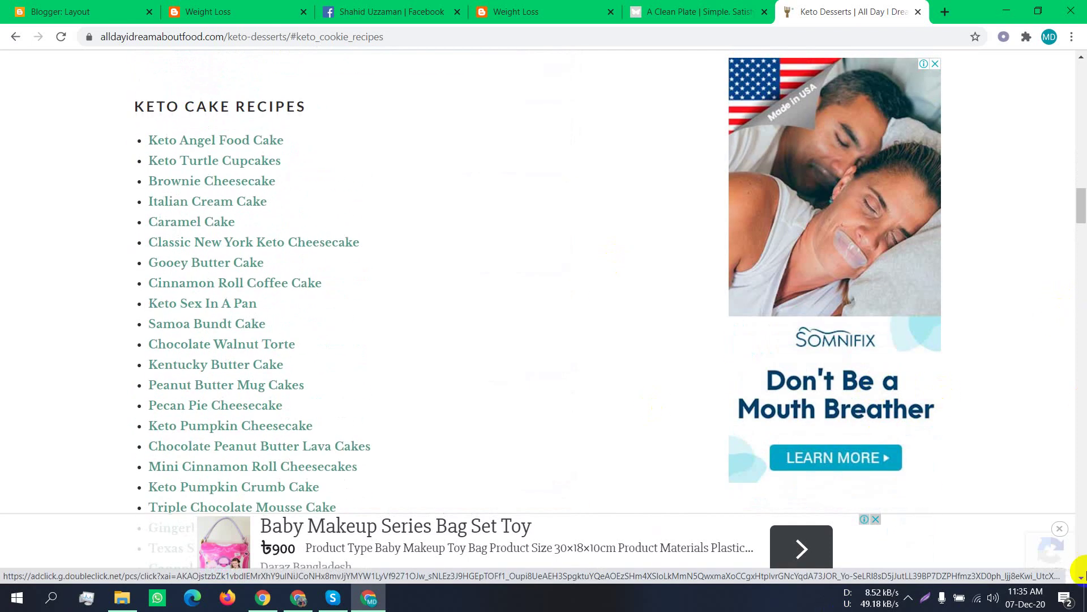
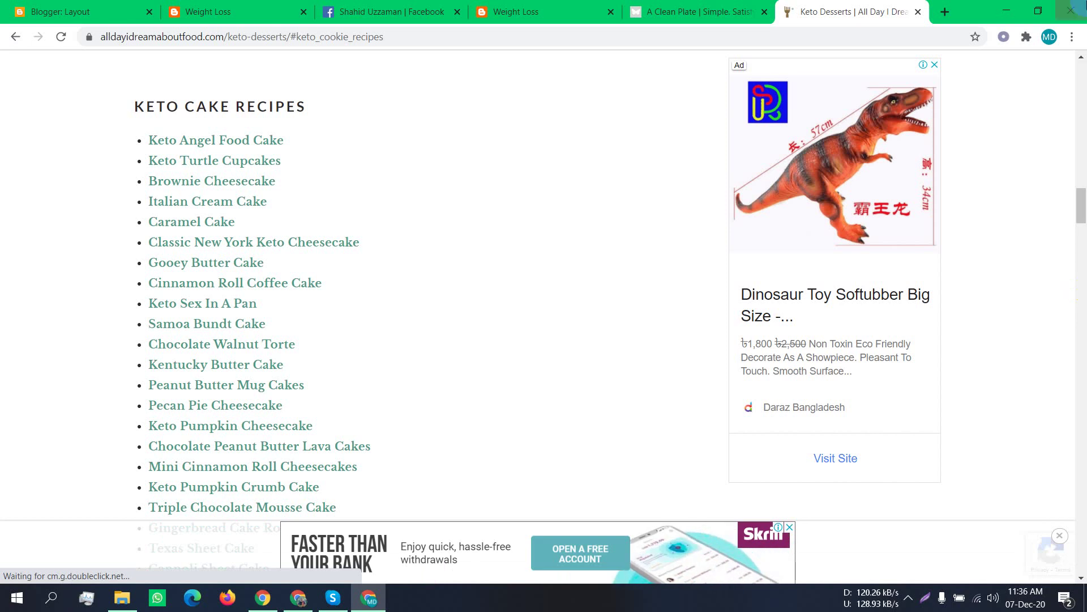
scroll(329, 225, up, 8)
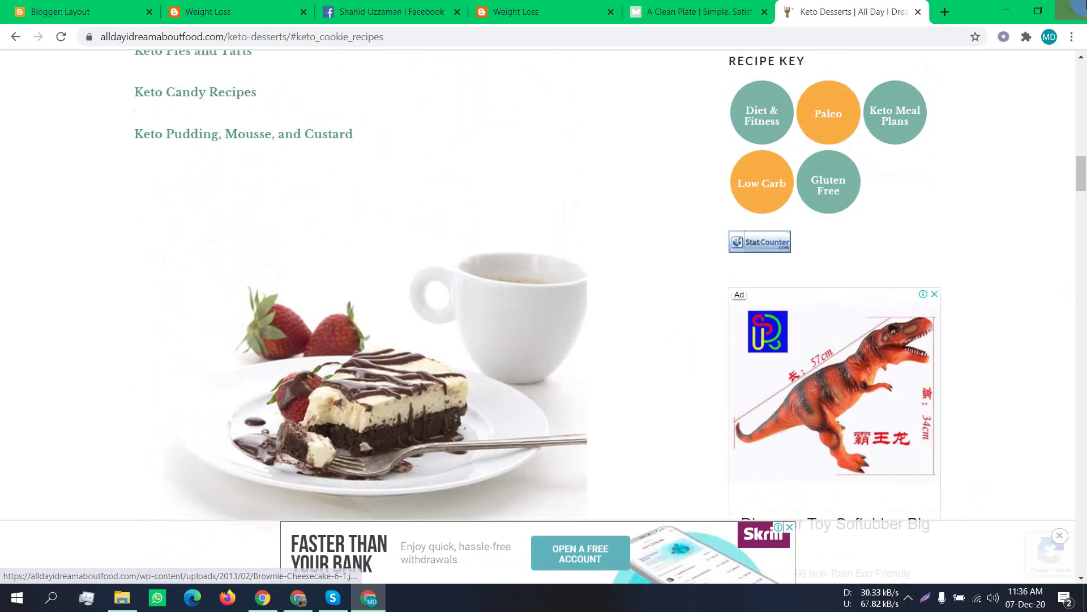
Return to Blogger and start a new post for the Weight Loss blog
click(85, 12)
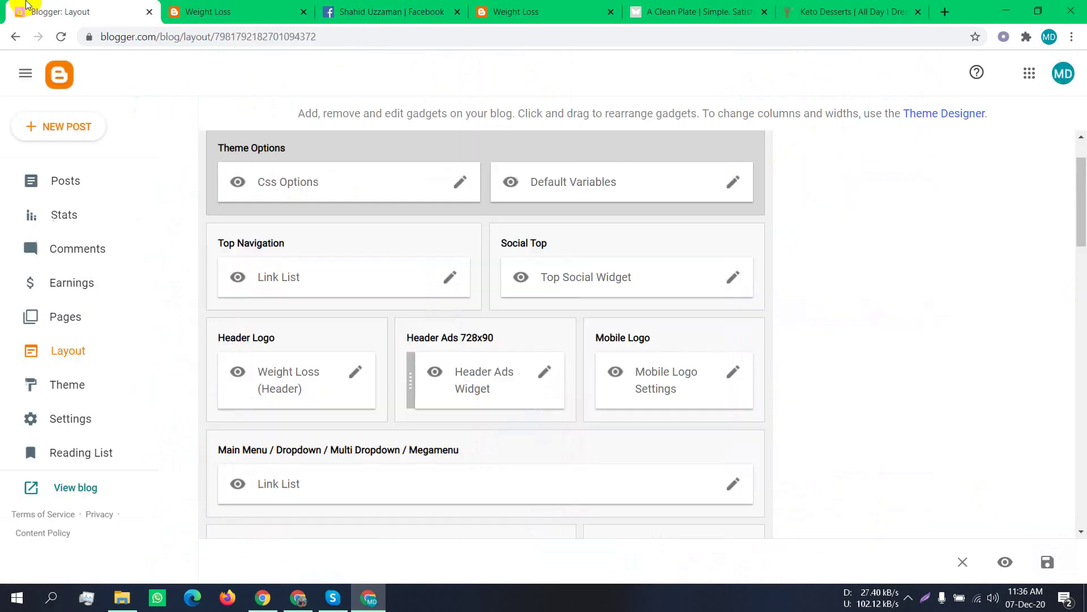
click(62, 37)
click(87, 208)
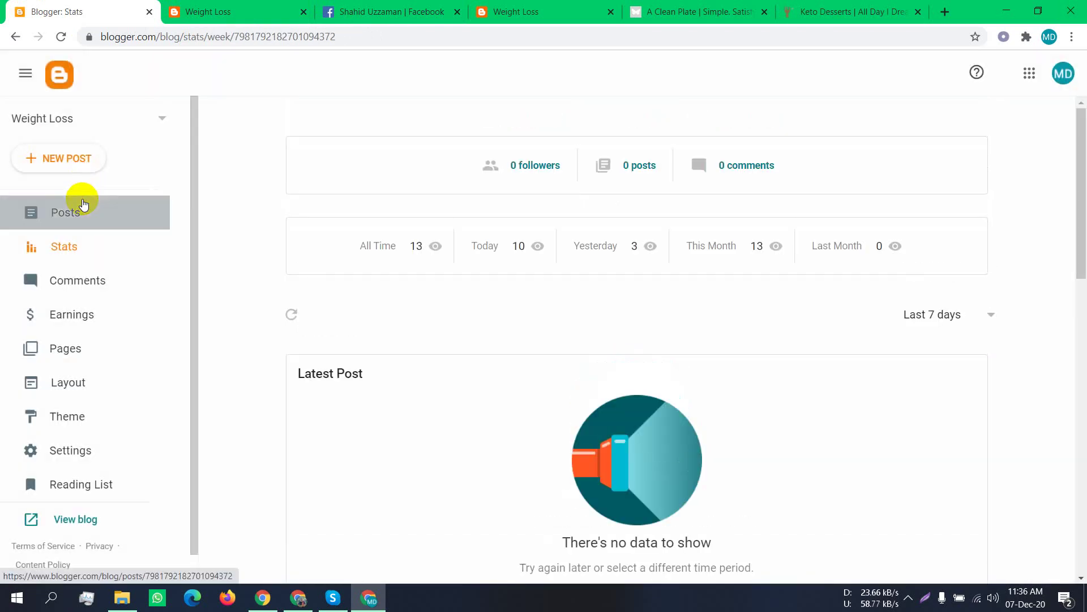
click(80, 204)
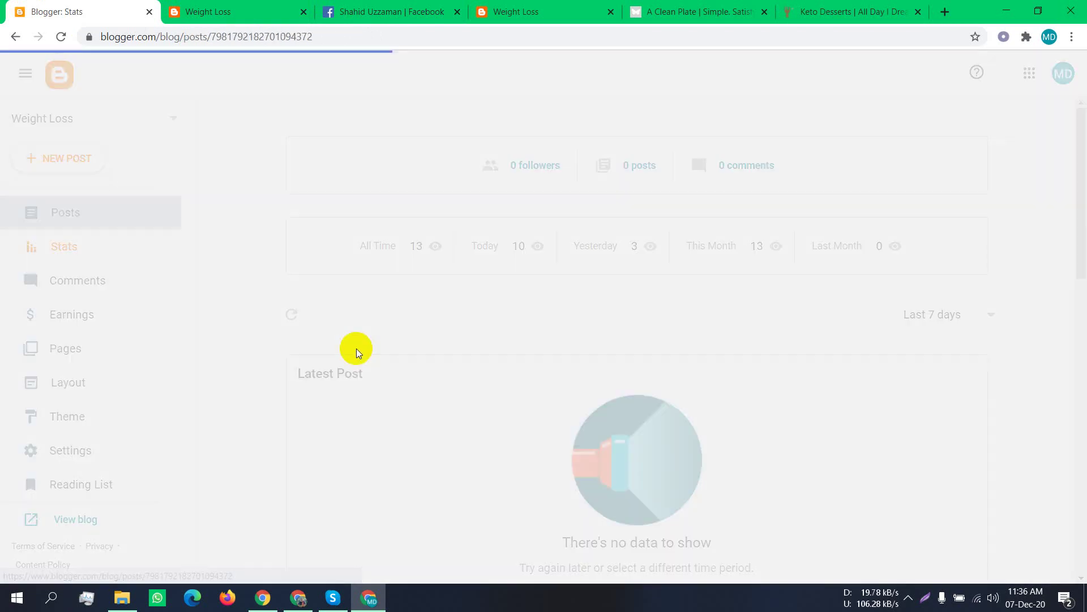
click(54, 158)
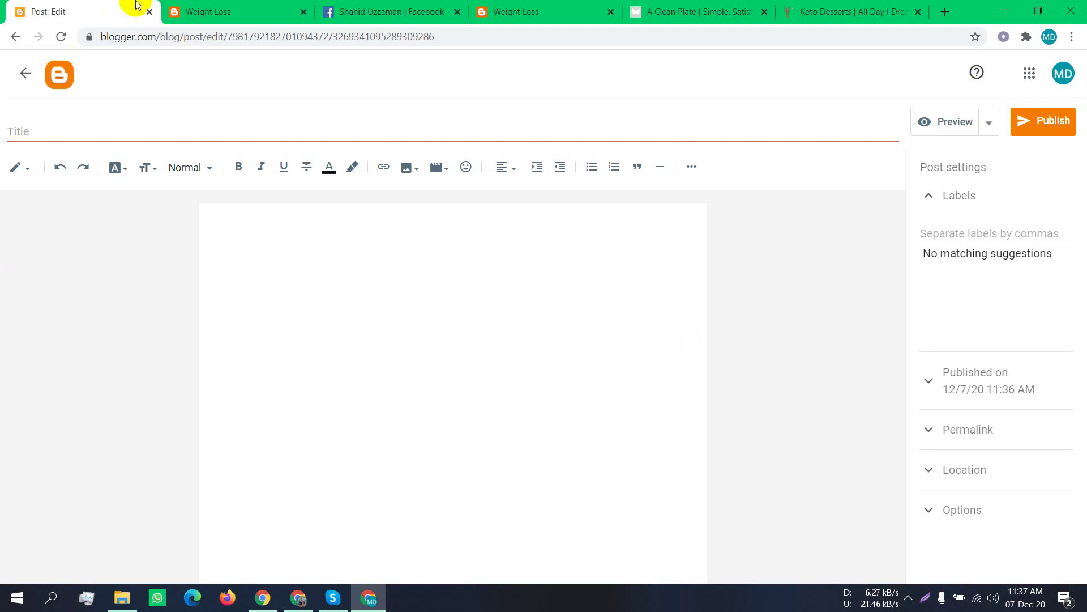
Review the live Weight Loss blog's home page and the heading, intro and recipe list of the Keto Desserts reference page
click(278, 10)
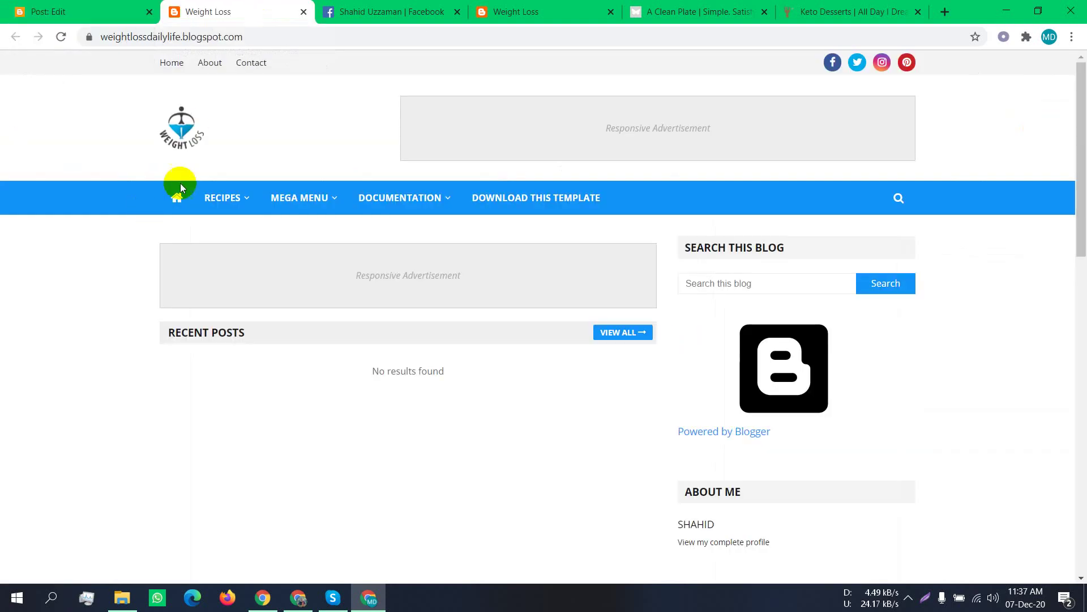
click(52, 11)
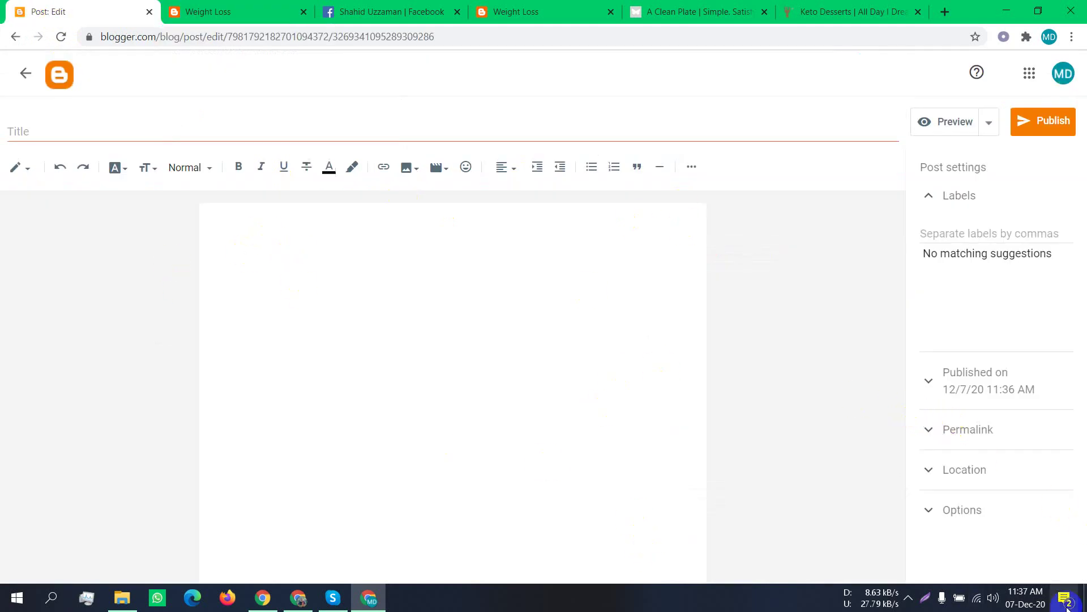
click(891, 4)
scroll(577, 264, up, 6)
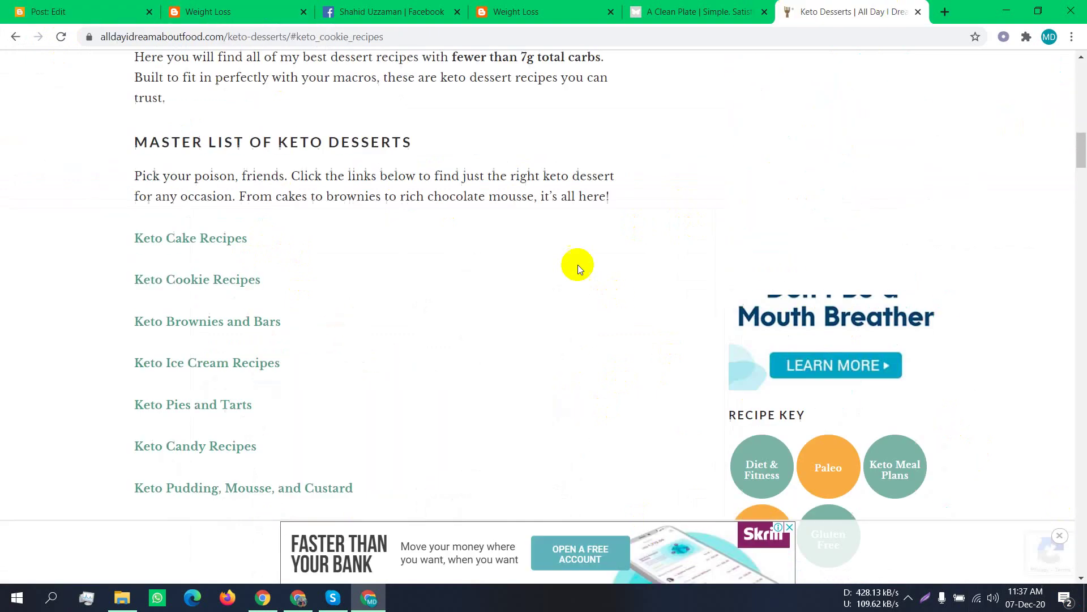
scroll(577, 264, up, 5)
click(594, 14)
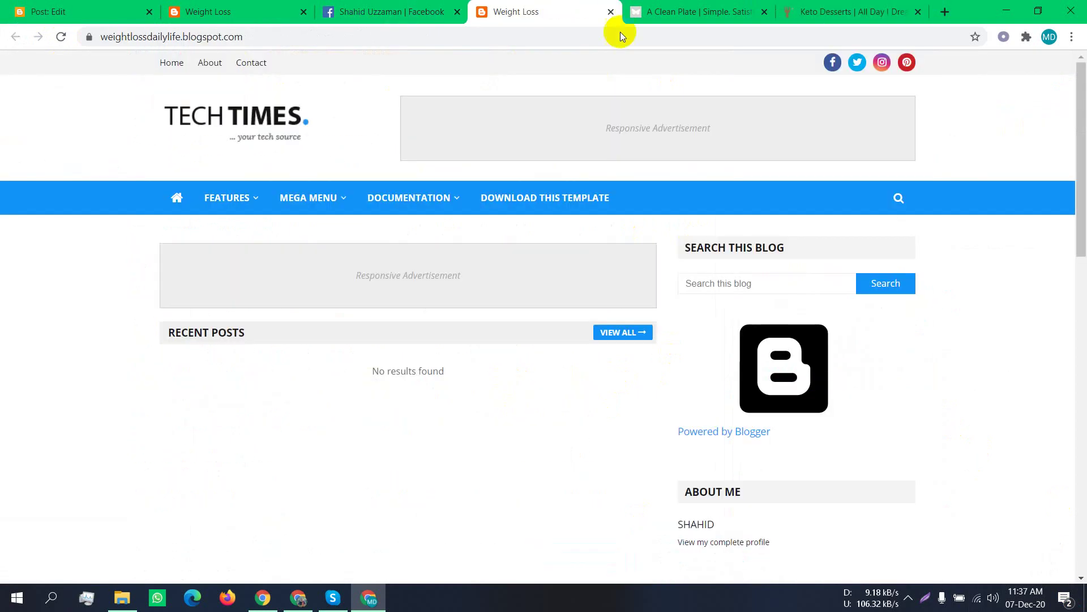
click(805, 11)
scroll(570, 366, up, 5)
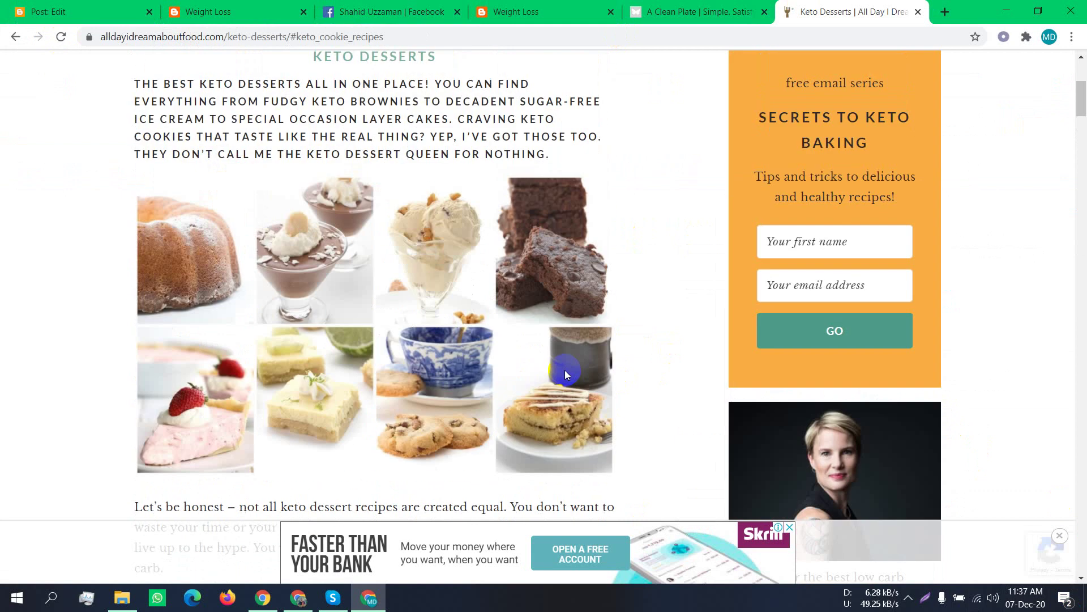
scroll(565, 370, up, 5)
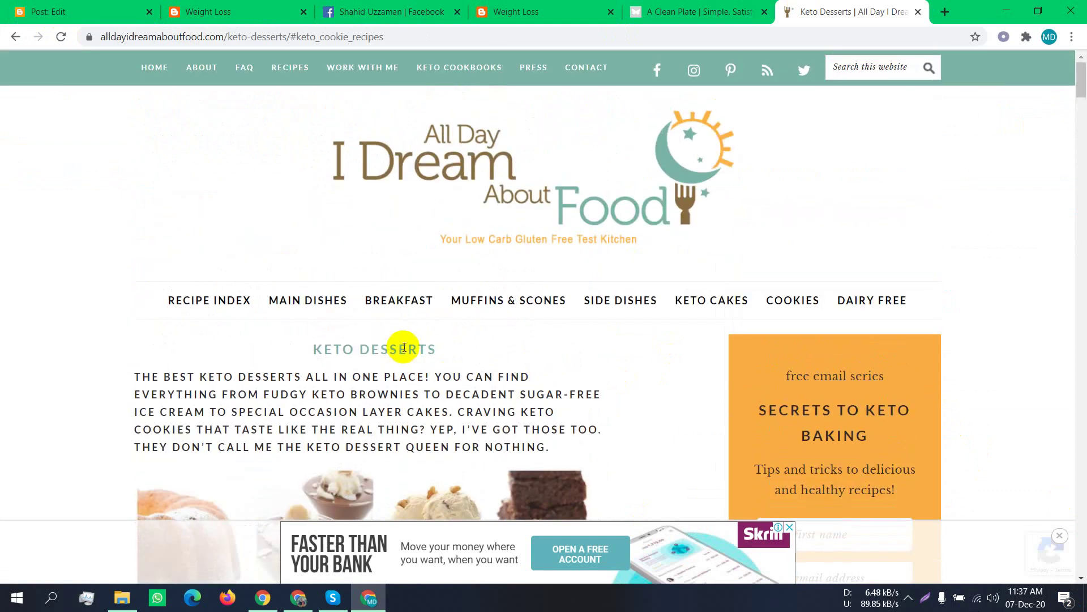
scroll(400, 350, down, 2)
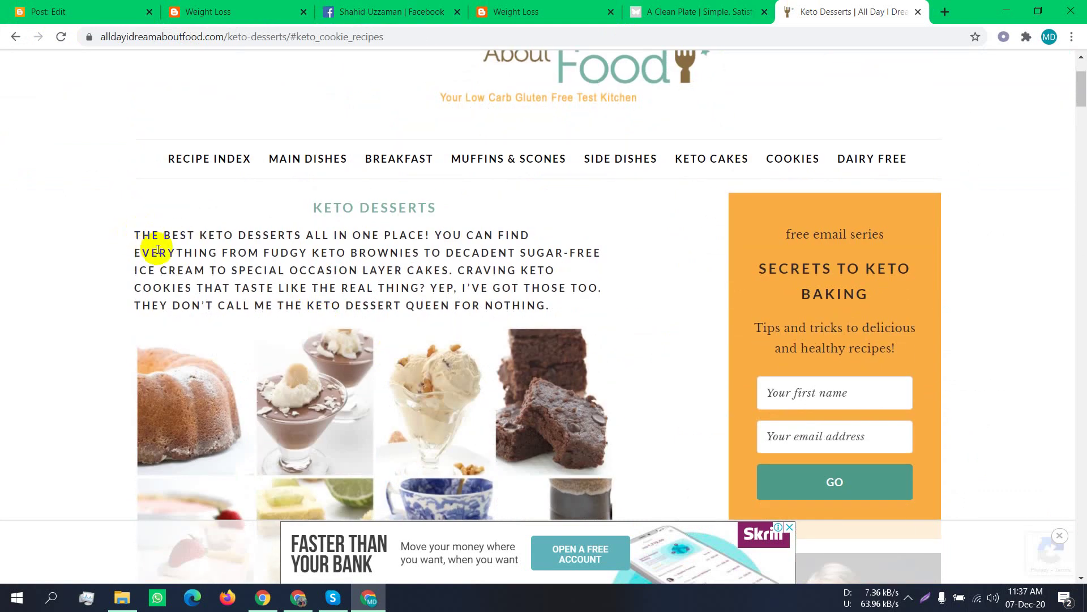
scroll(594, 326, up, 2)
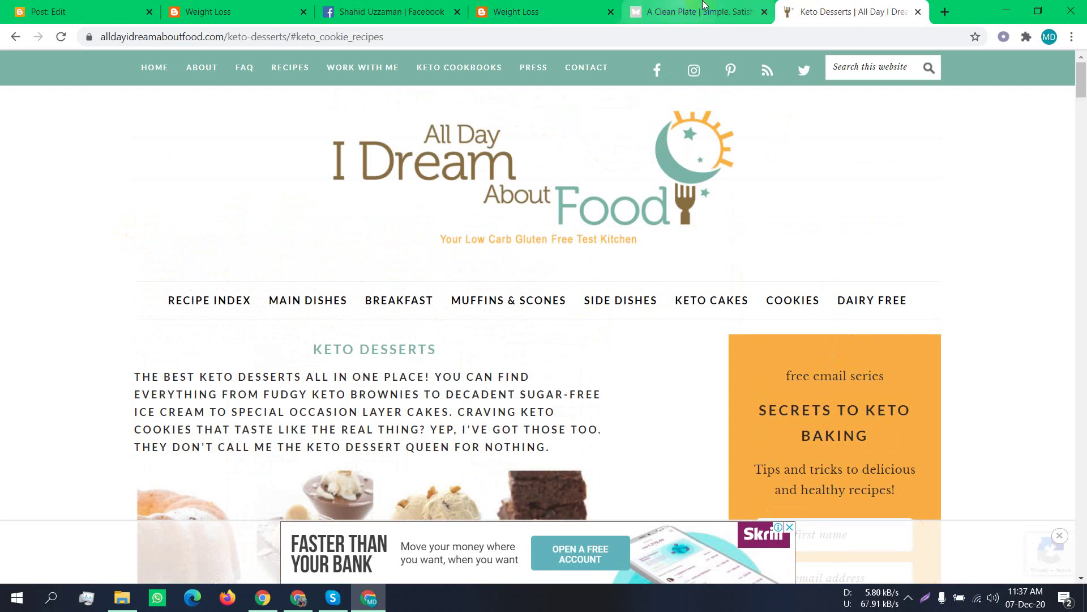
Search Google for "weight loss blog" in a new tab
key(ctrl+t)
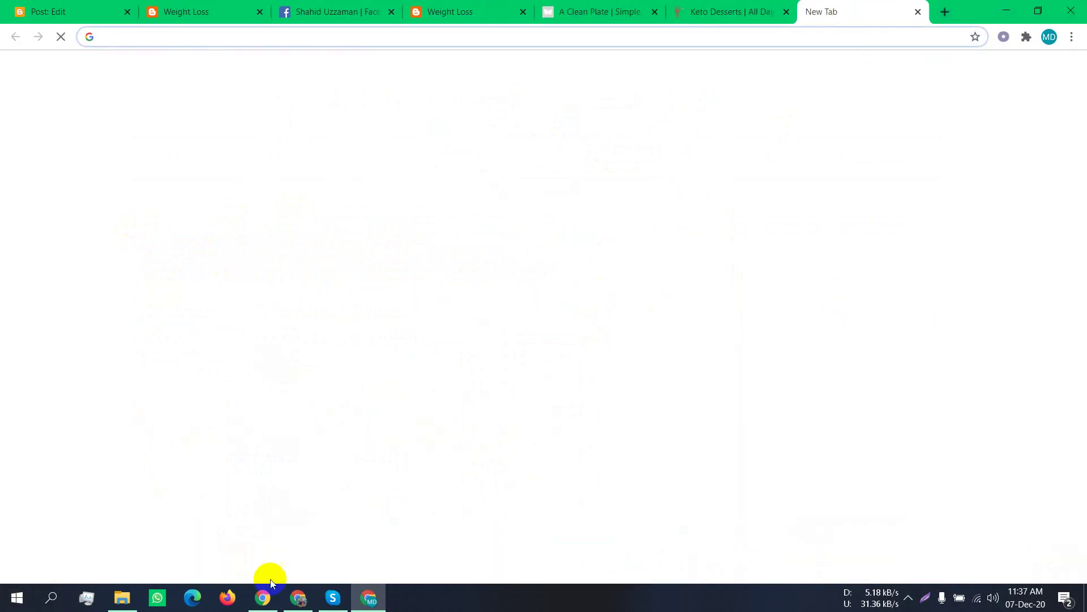
text(w)
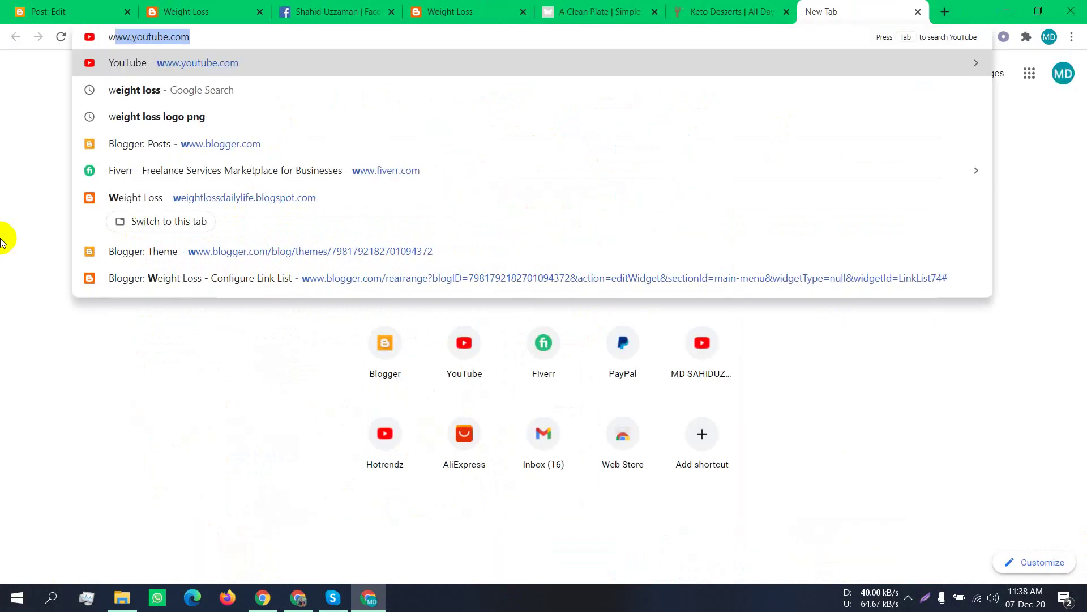
text(e)
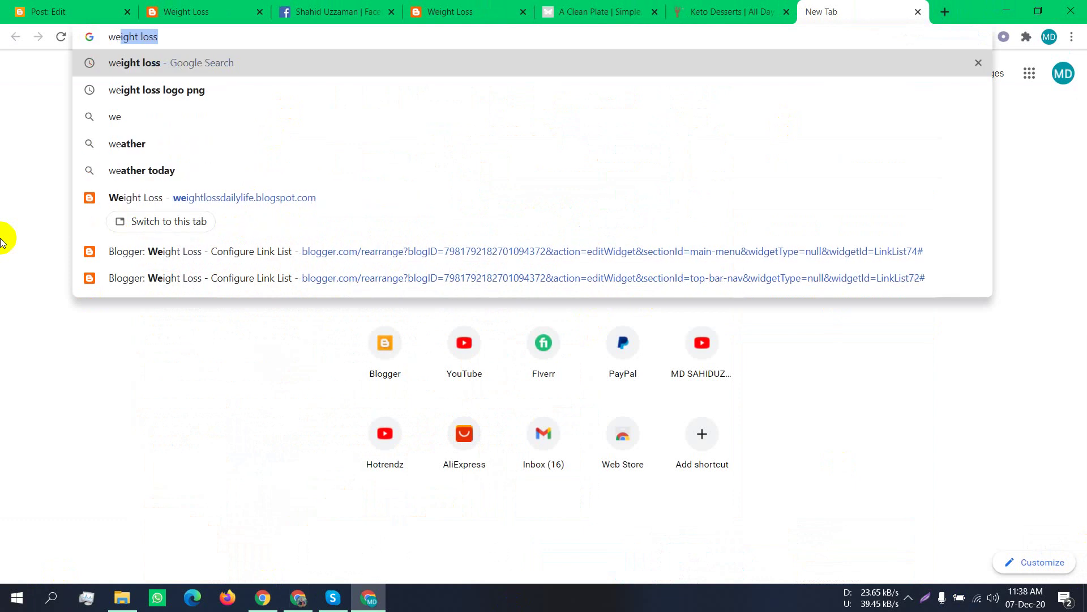
text(ight loss blo)
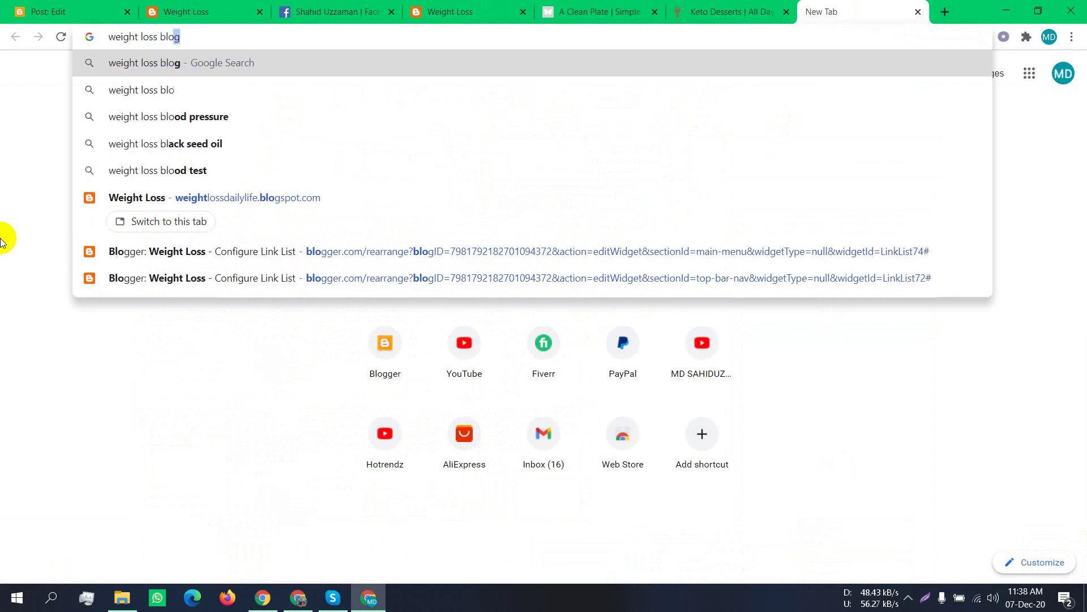
text(g)
key(Return)
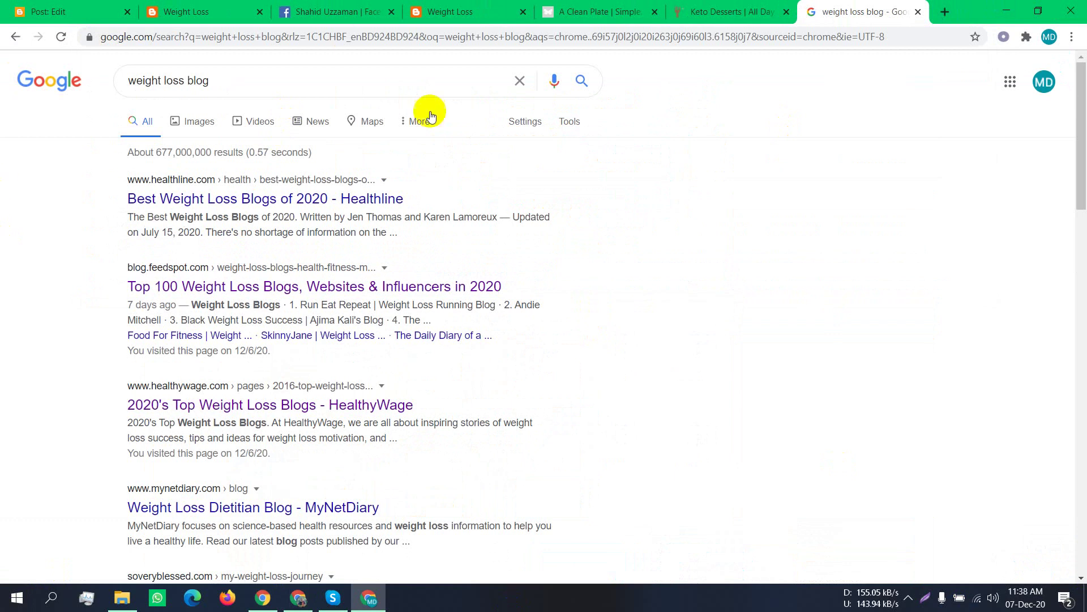
Open the Healthline, Feedspot Top 100, MyNetDiary and My Weight Loss Journey search results in separate background tabs
middle_click(354, 198)
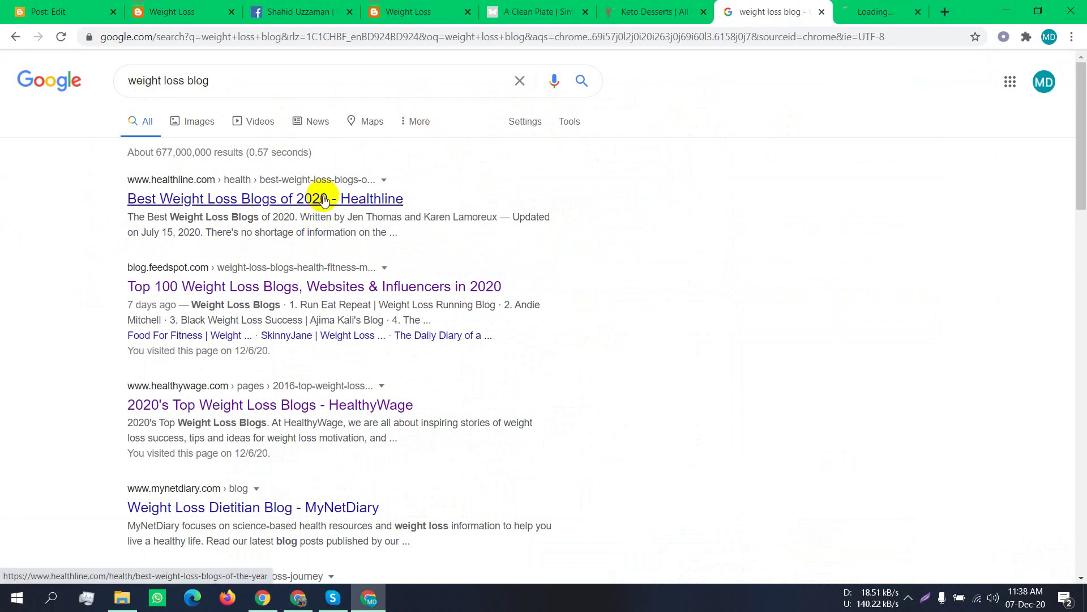
middle_click(279, 290)
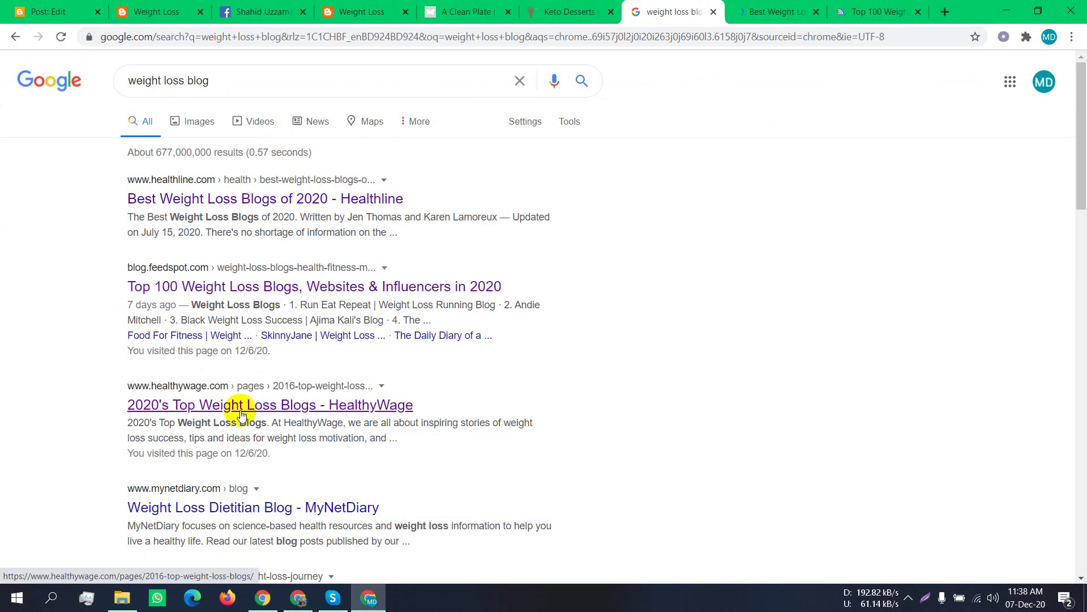
scroll(242, 415, down, 4)
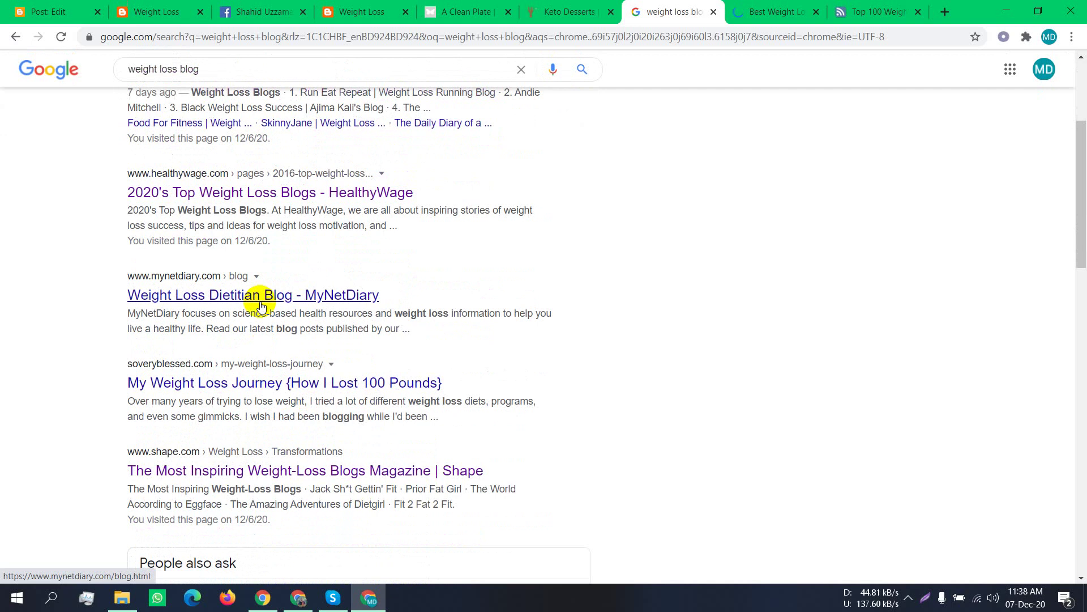
middle_click(261, 306)
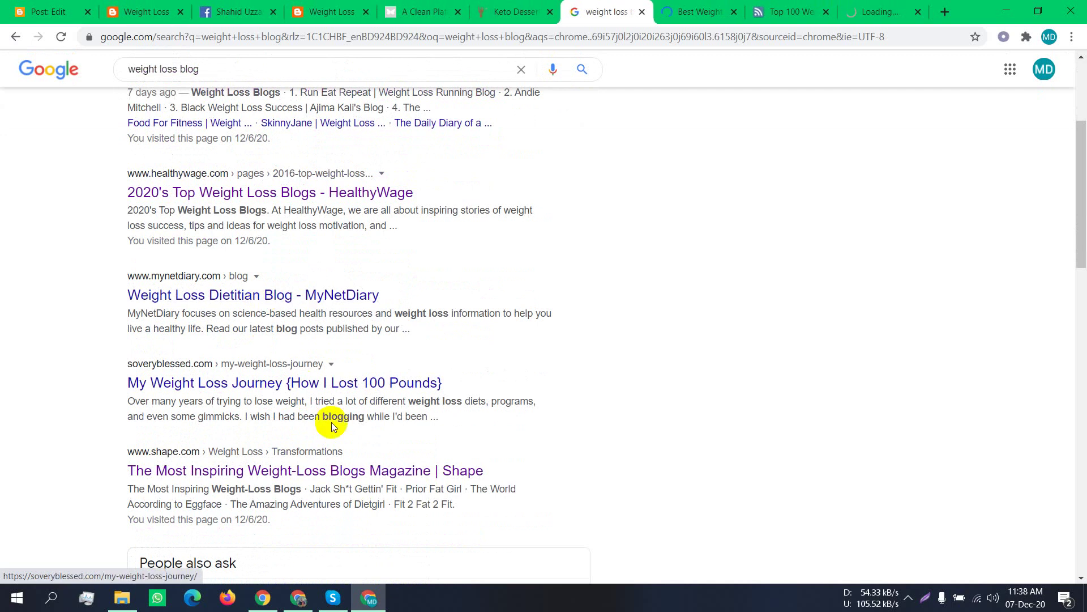
middle_click(312, 392)
scroll(308, 385, up, 1)
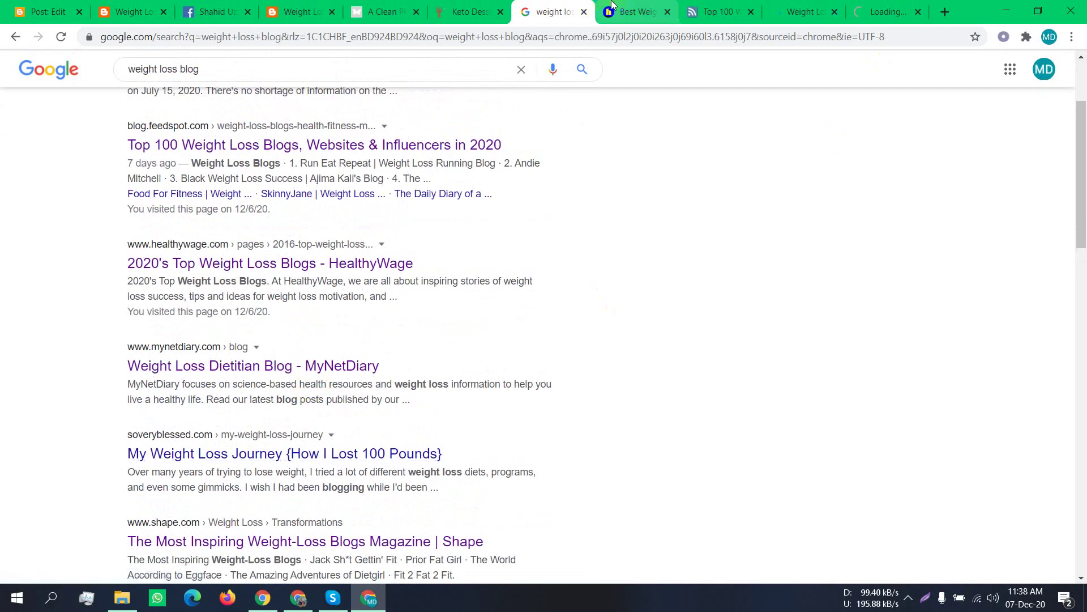
Examine Healthline's list of the best weight loss blogs for sites to use as content references
click(611, 5)
scroll(511, 270, down, 10)
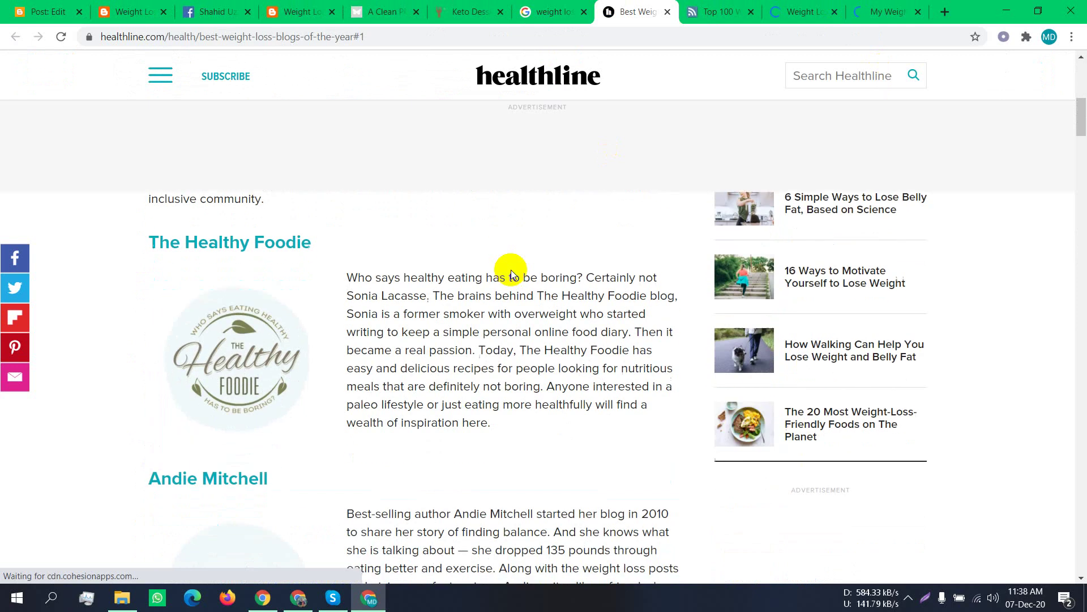
scroll(511, 270, down, 5)
scroll(511, 270, up, 6)
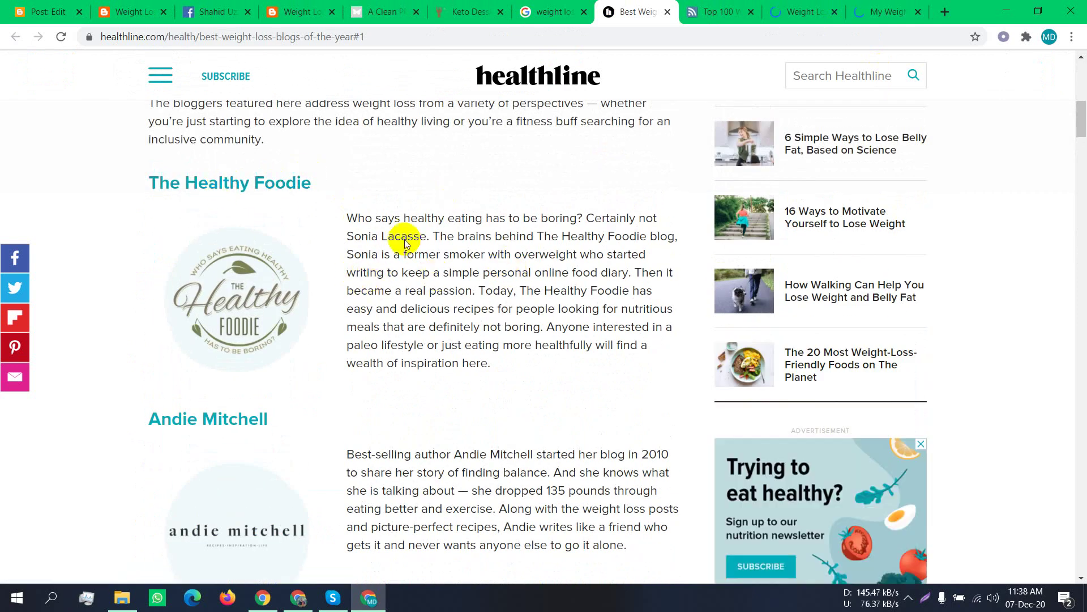
scroll(382, 313, down, 3)
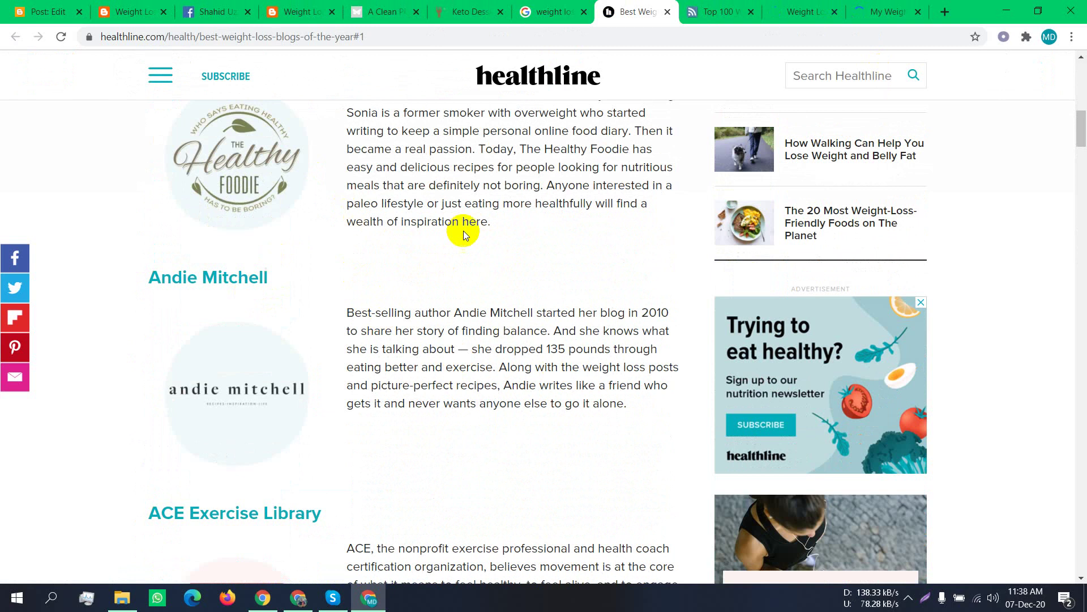
scroll(464, 234, down, 5)
scroll(311, 211, down, 7)
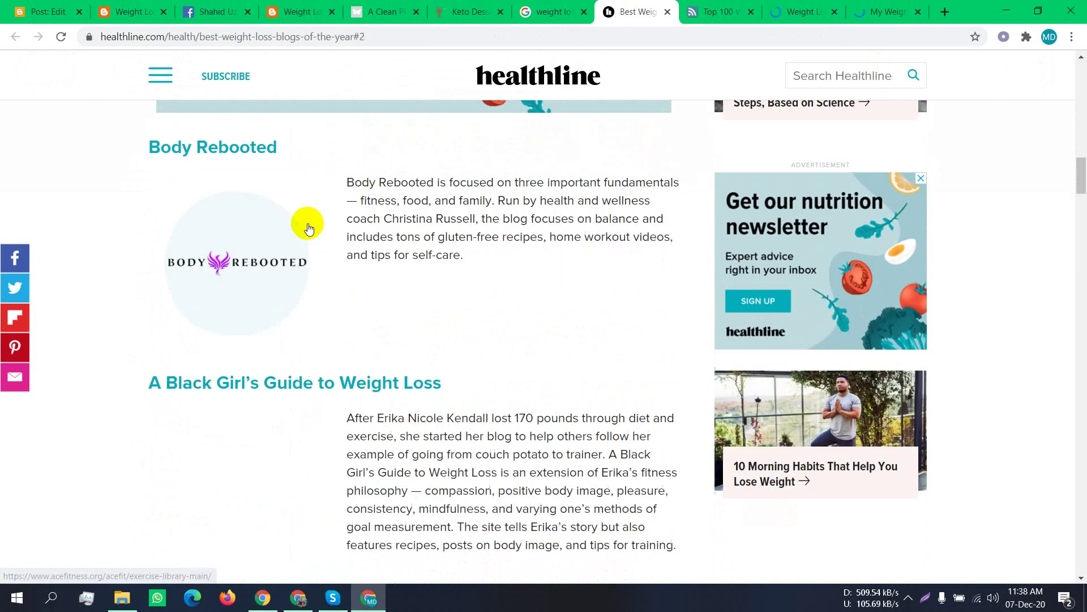
scroll(308, 225, down, 3)
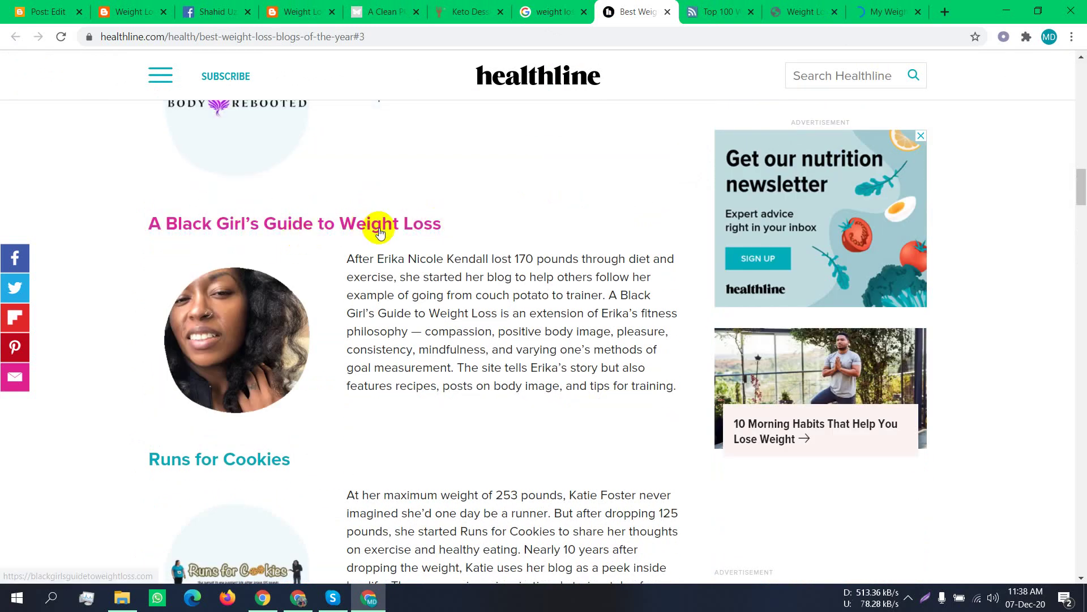
scroll(362, 216, down, 5)
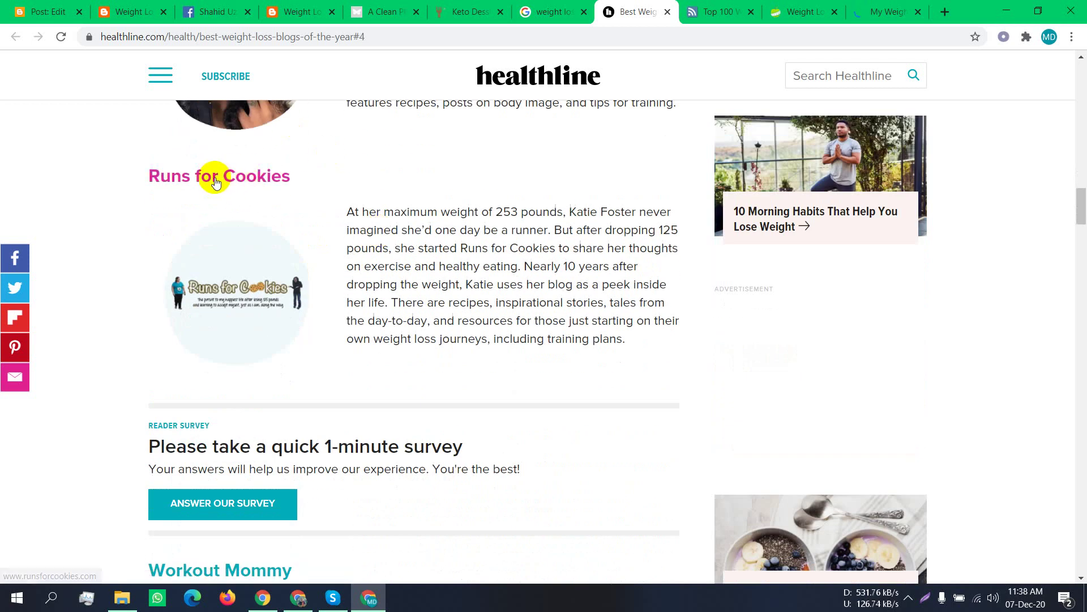
scroll(215, 182, down, 9)
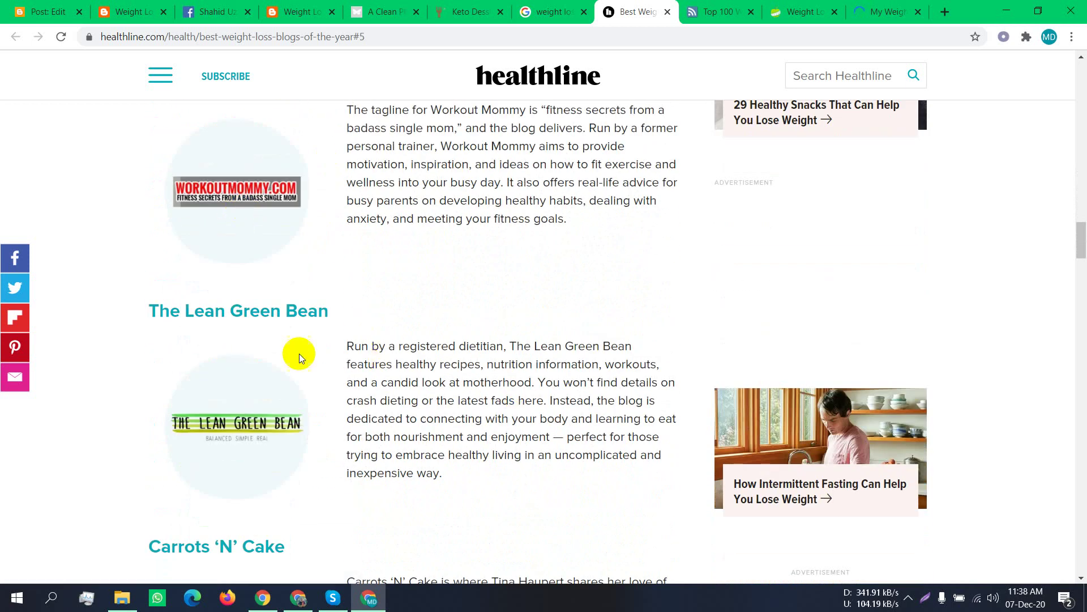
scroll(267, 315, down, 4)
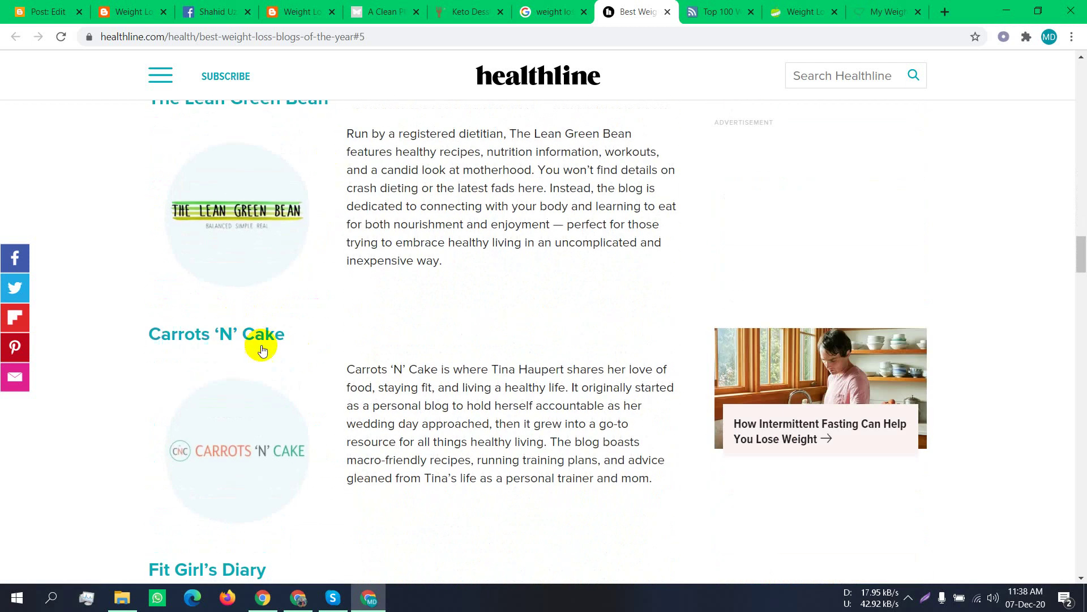
Open the Run Eat Repeat entry from Feedspot's Top 100 Weight Loss Blogs list, dismissing the sign-up pop-up and Google sign-in prompt
click(708, 12)
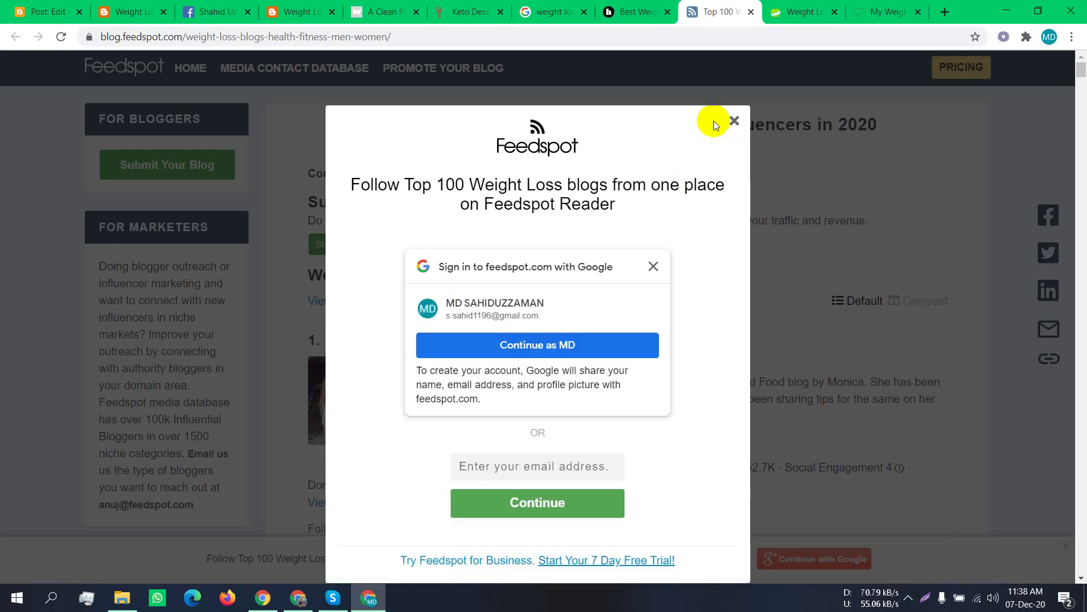
click(735, 120)
scroll(566, 343, down, 6)
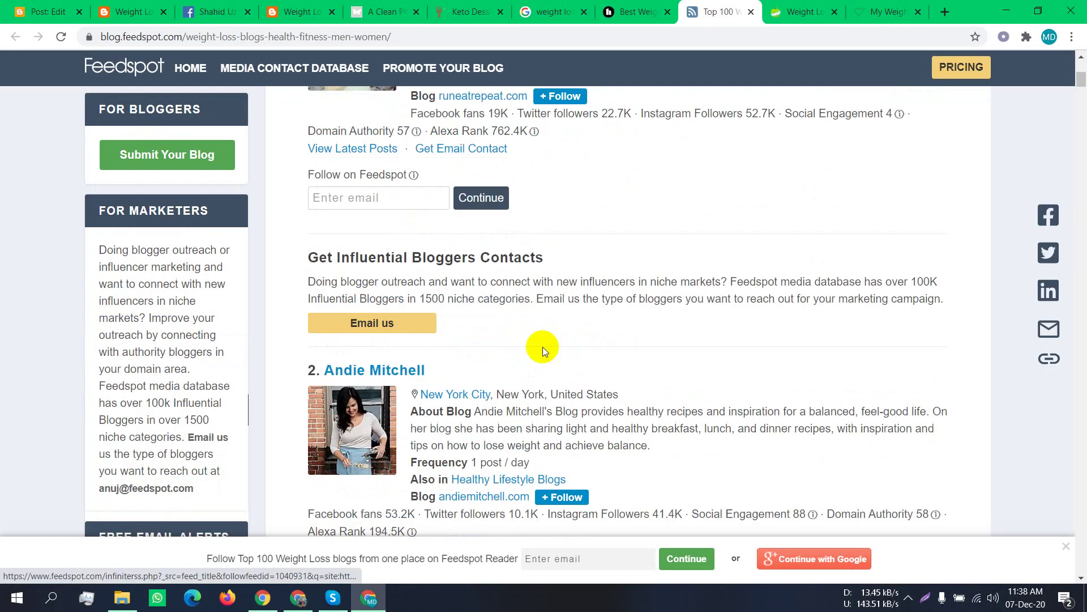
scroll(542, 347, up, 5)
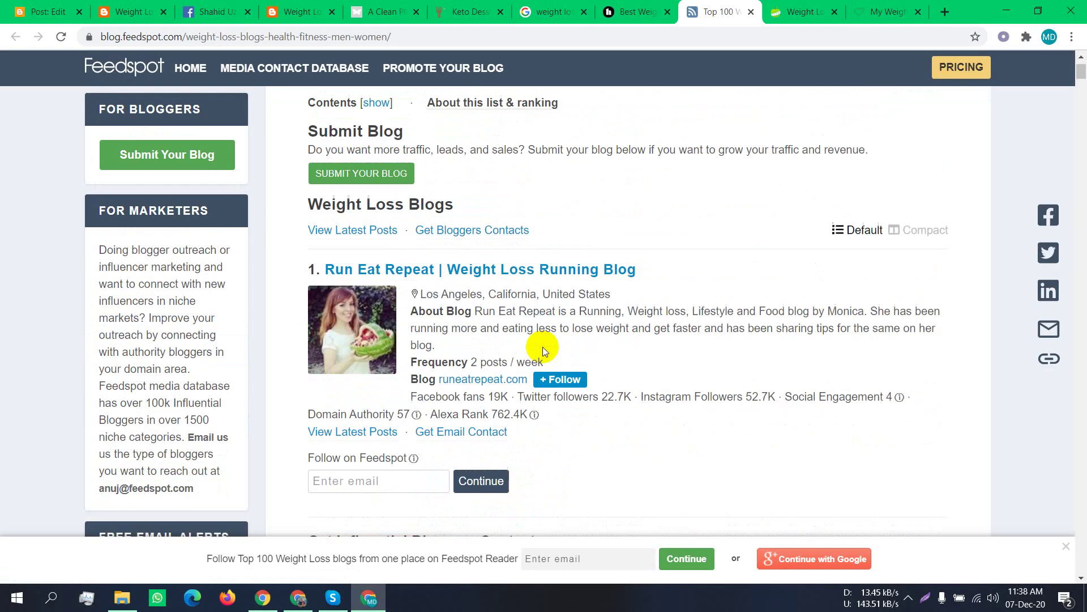
click(554, 275)
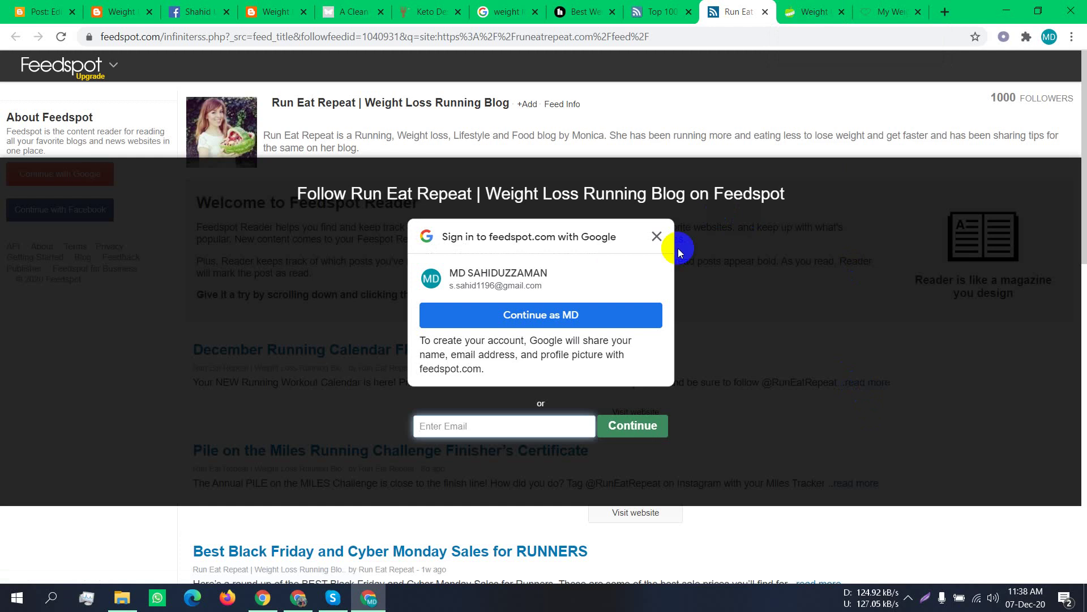
click(657, 236)
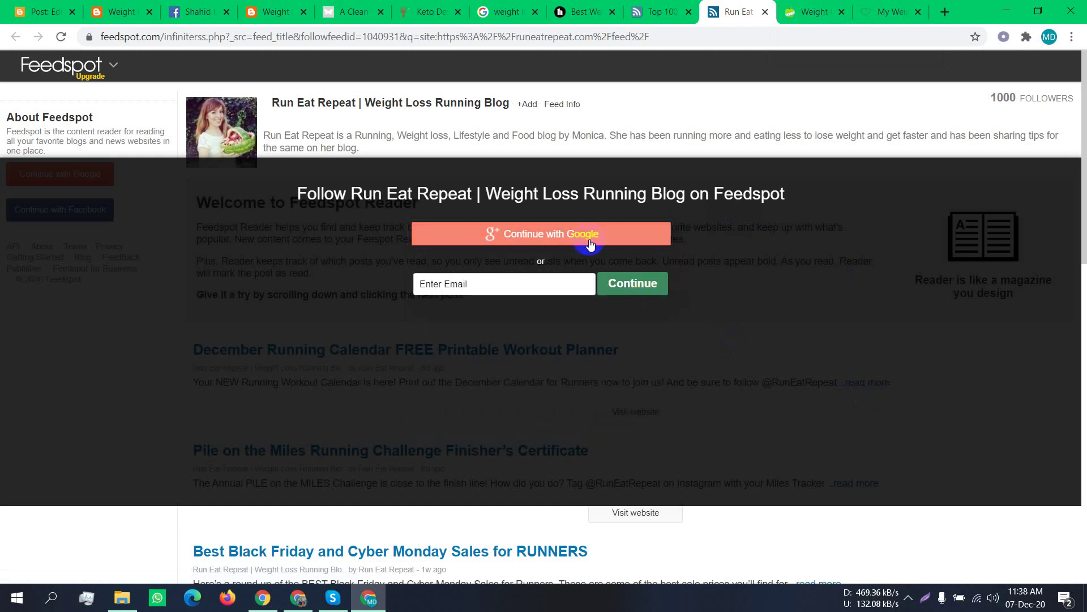
Close the Run Eat Repeat page and return to Feedspot's Top 100 Weight Loss Blogs list
click(570, 278)
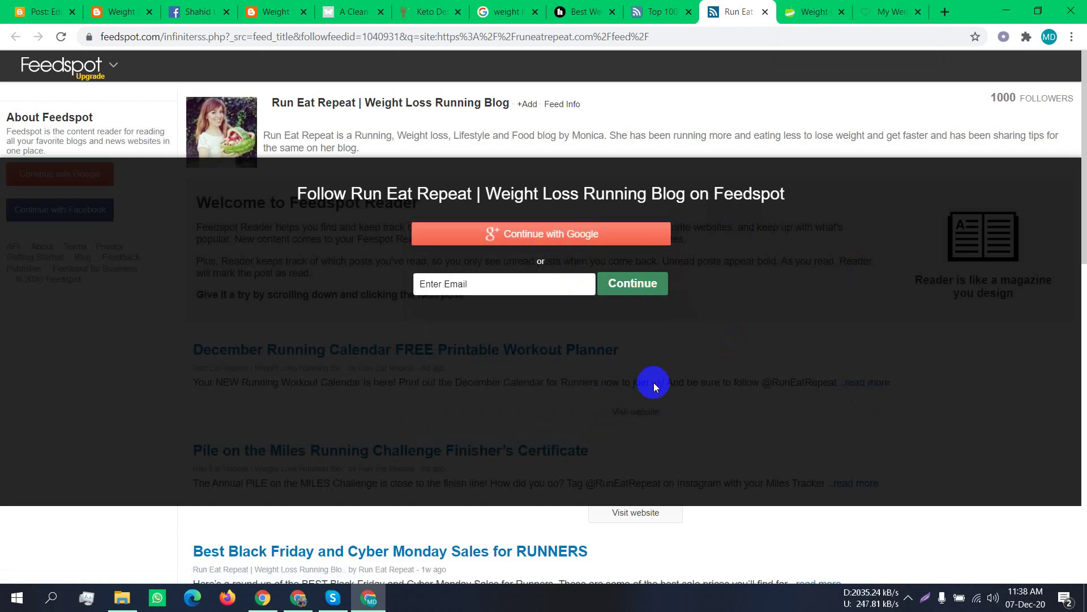
click(765, 12)
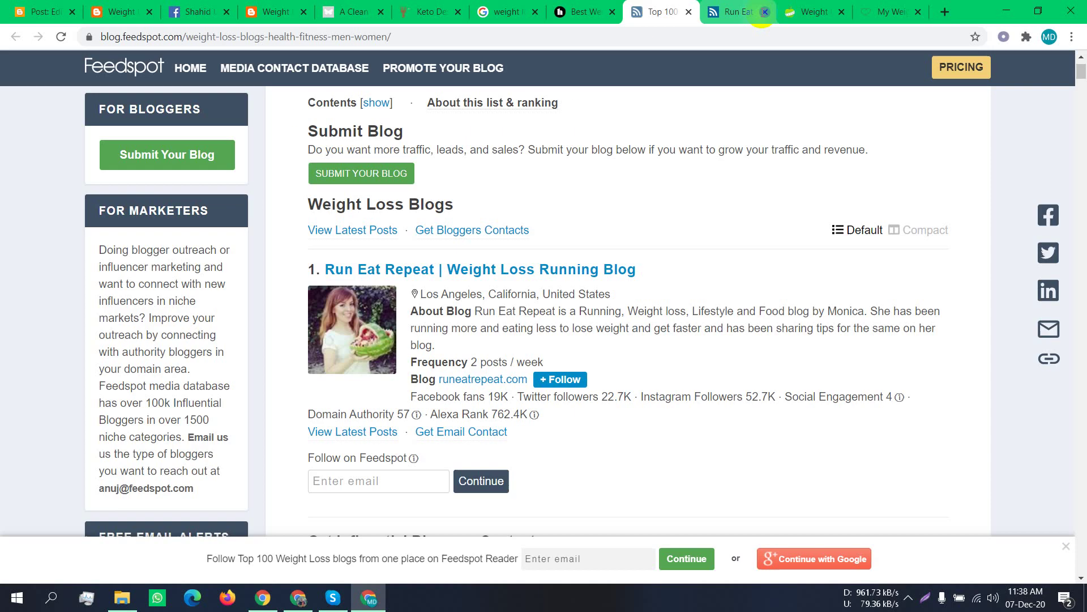
click(737, 119)
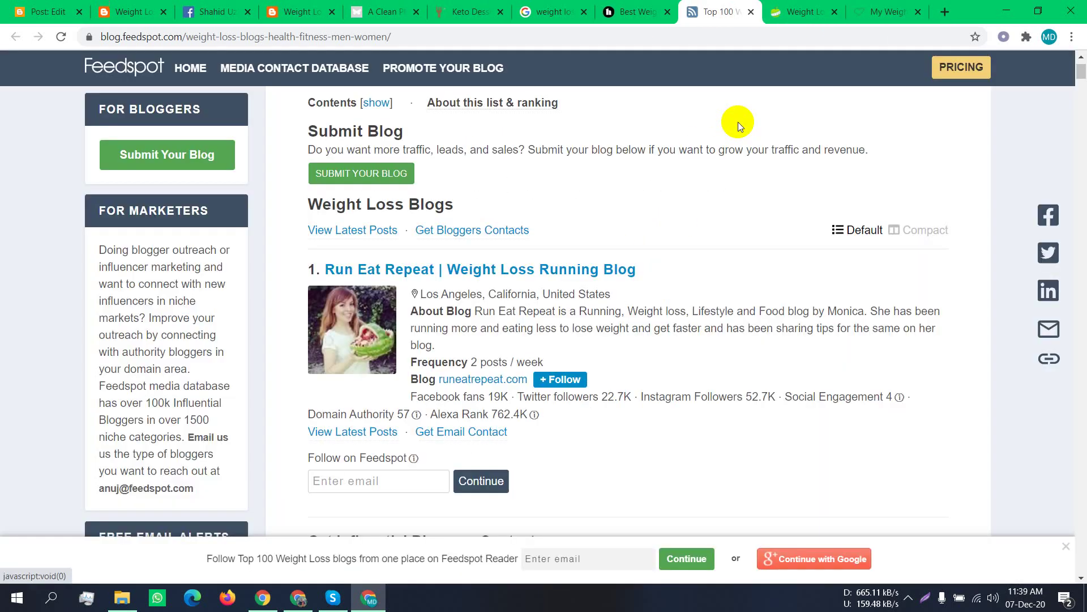
Check the second-ranked blog's page from Feedspot's list, and close both it and the Feedspot list
scroll(824, 226, down, 4)
scroll(595, 391, down, 6)
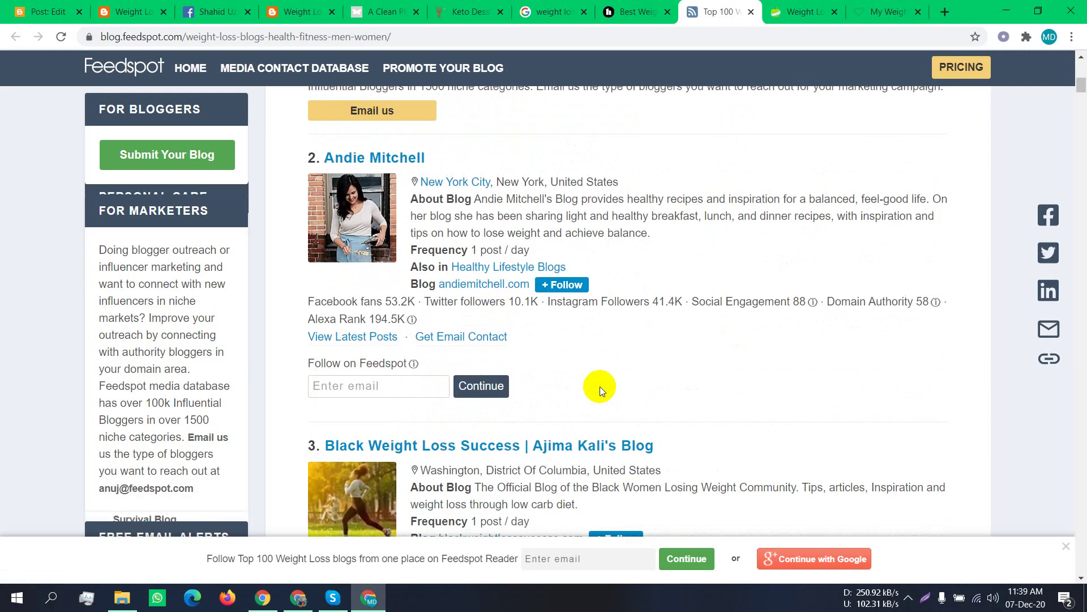
click(382, 160)
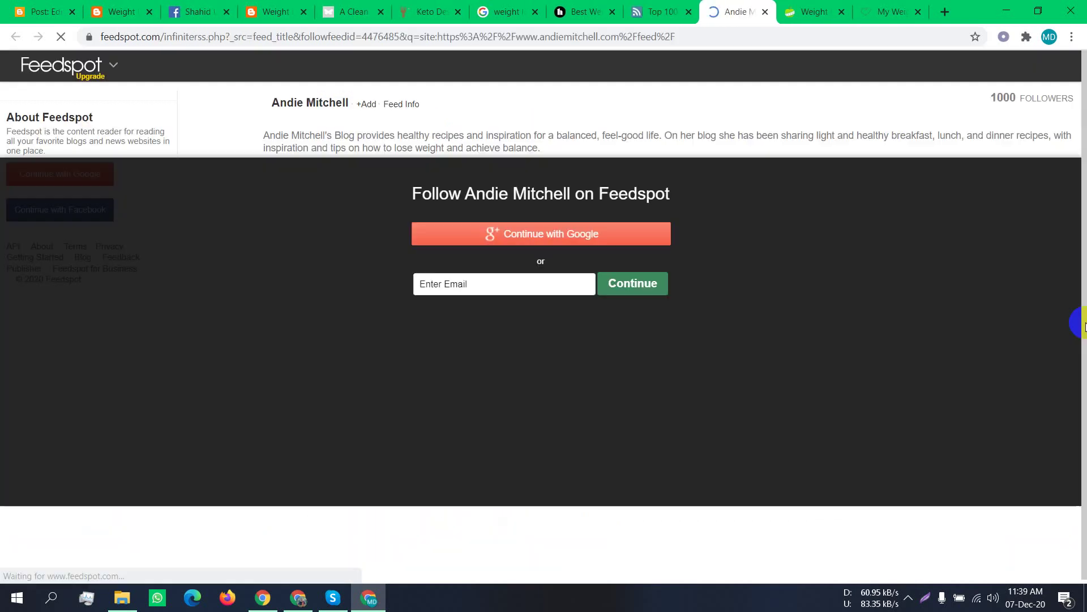
click(765, 13)
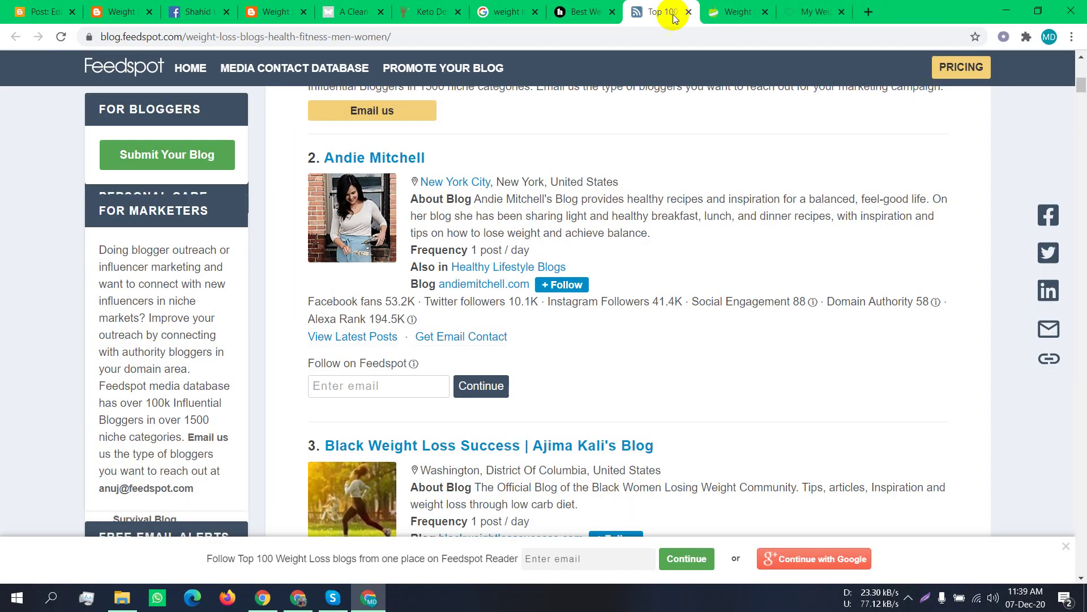
click(689, 12)
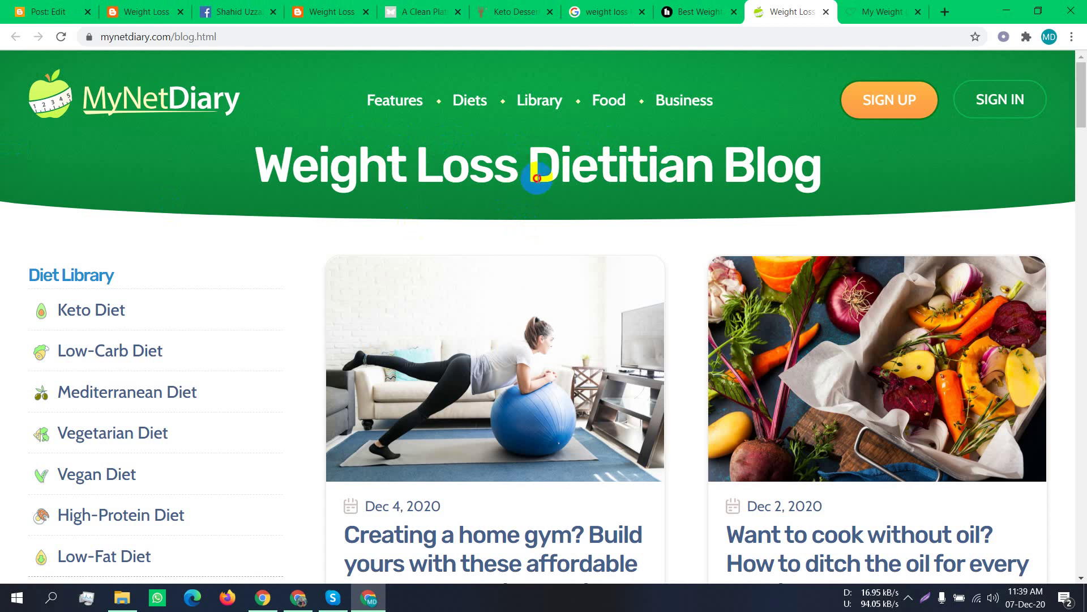
Open the "Get started on the keto diet" article from the Keto Diet section of MyNetDiary's Diet Library
drag(536, 178, 793, 165)
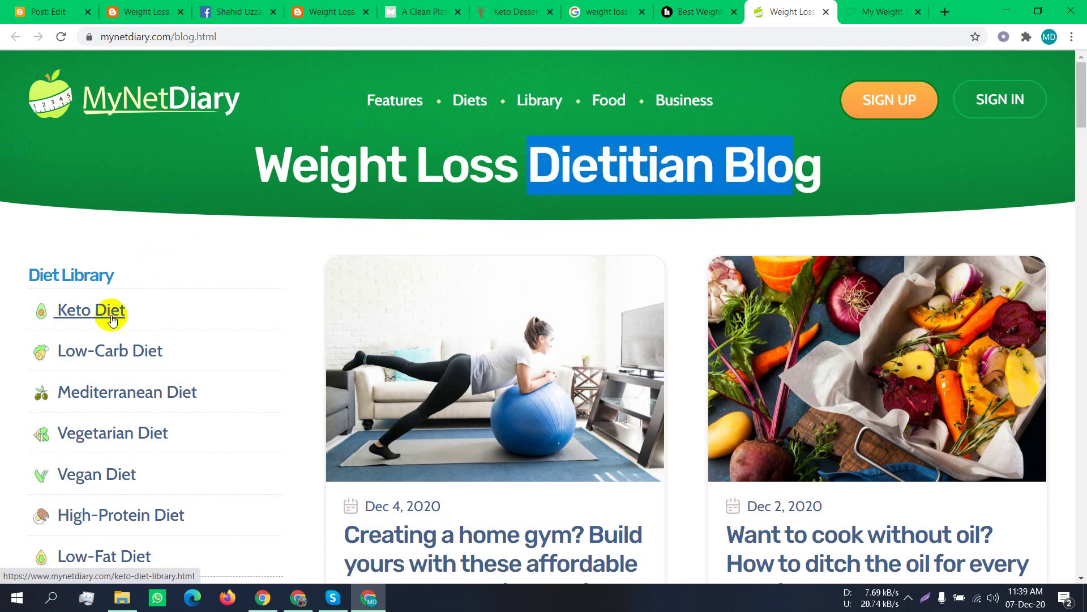
click(85, 303)
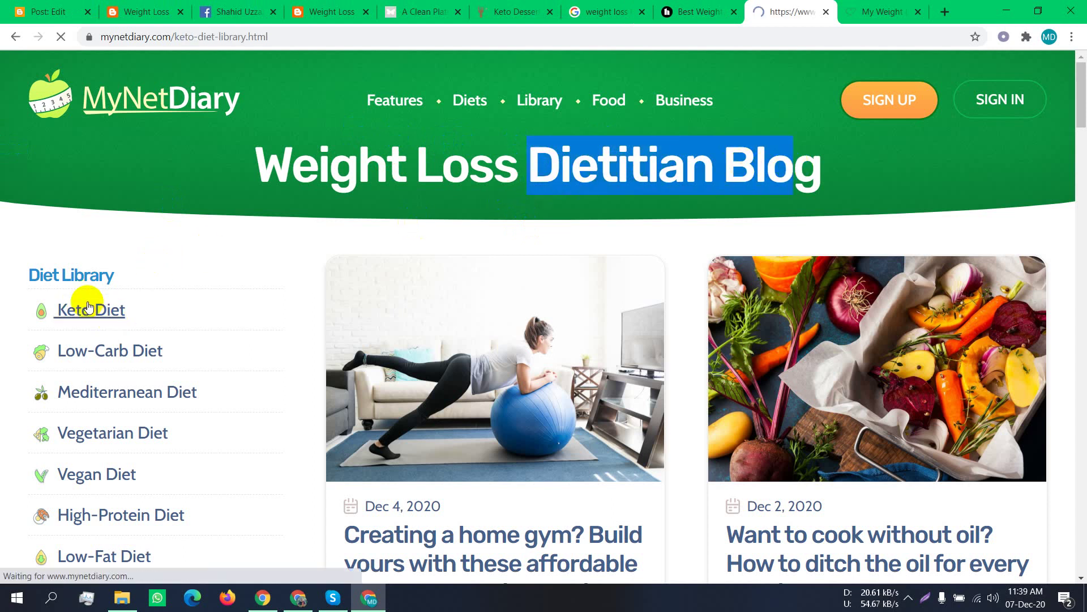
scroll(804, 306, down, 5)
scroll(810, 304, up, 2)
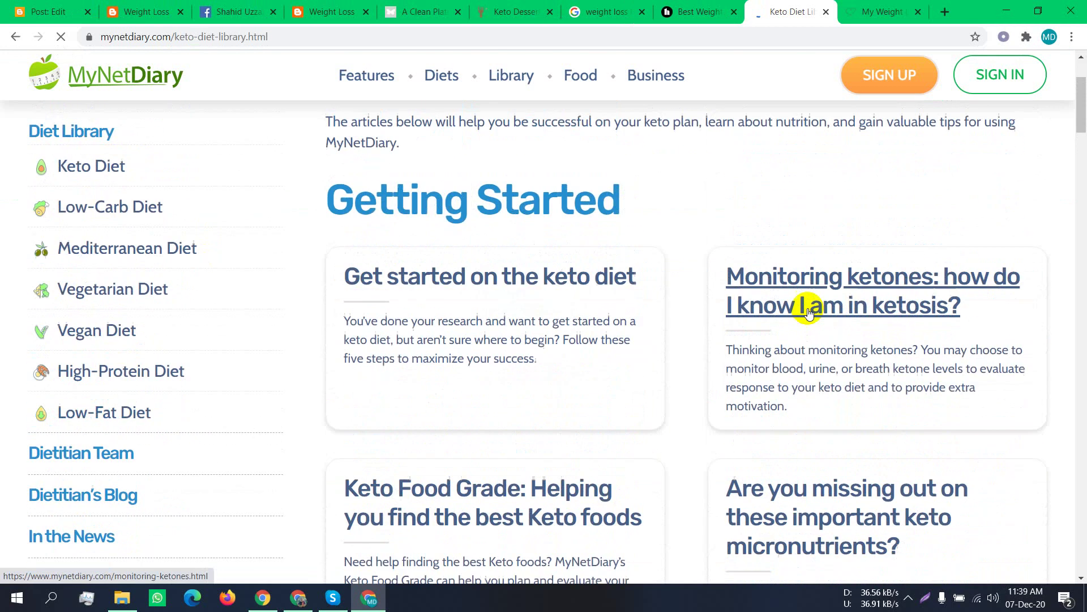
scroll(666, 393, down, 4)
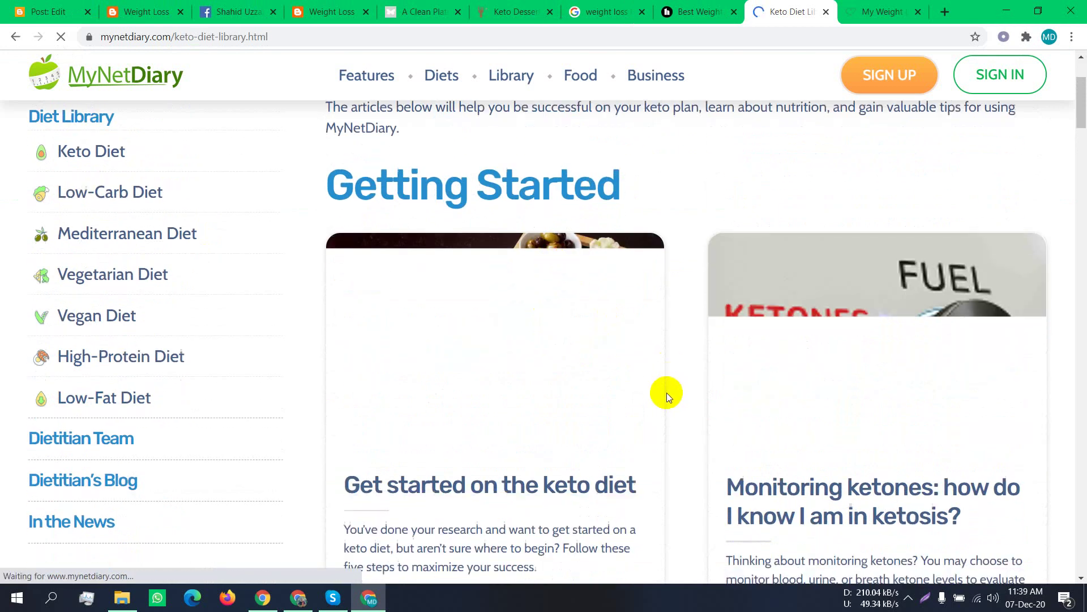
click(614, 293)
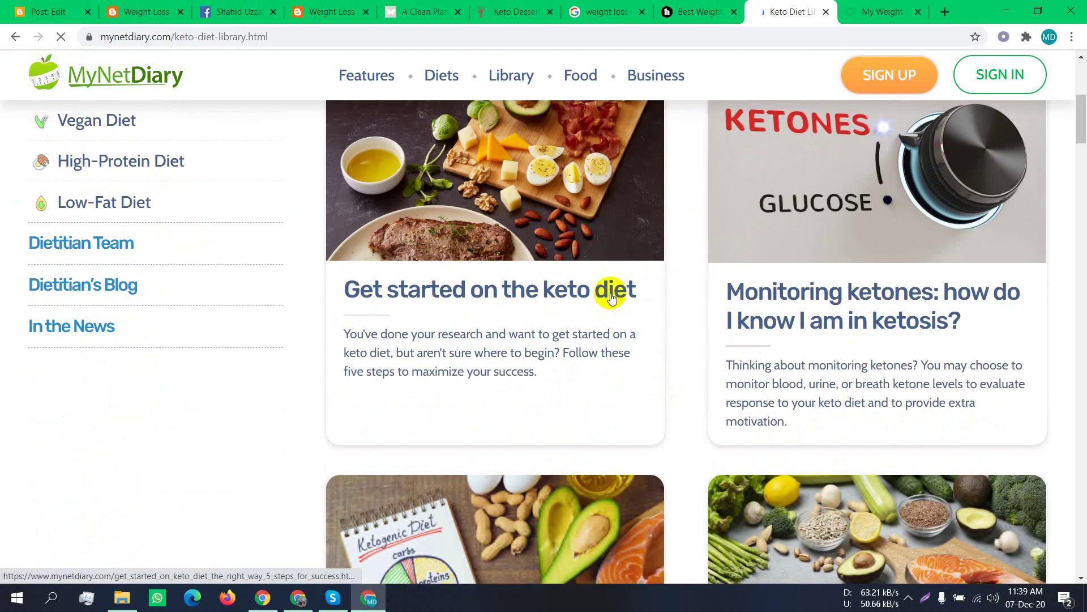
Examine the keto diet article's title, images, headings and overall structure as reference for a blog post
scroll(612, 298, down, 4)
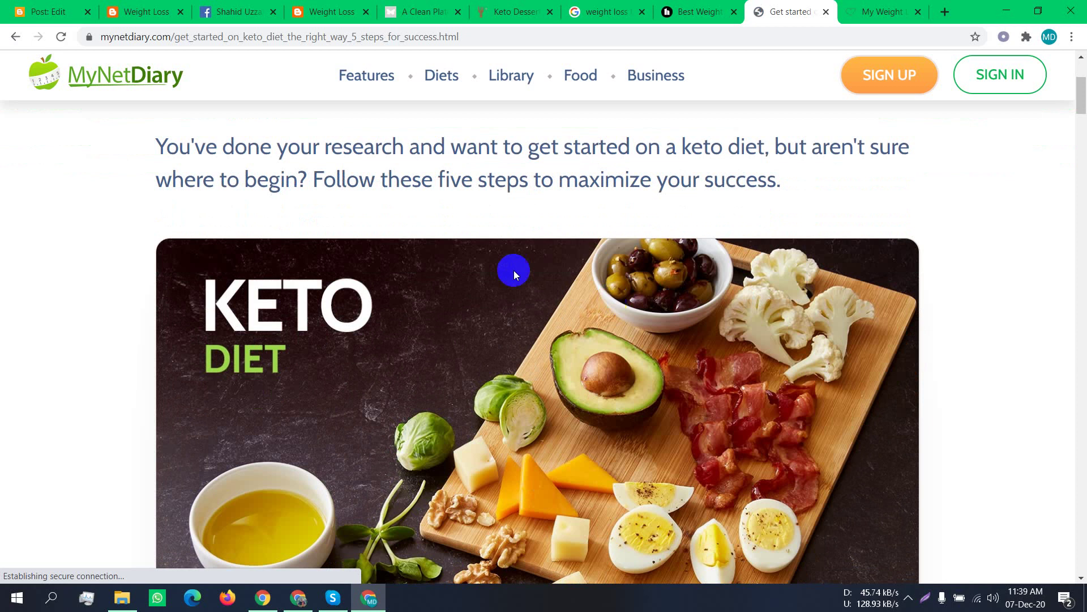
scroll(514, 270, up, 4)
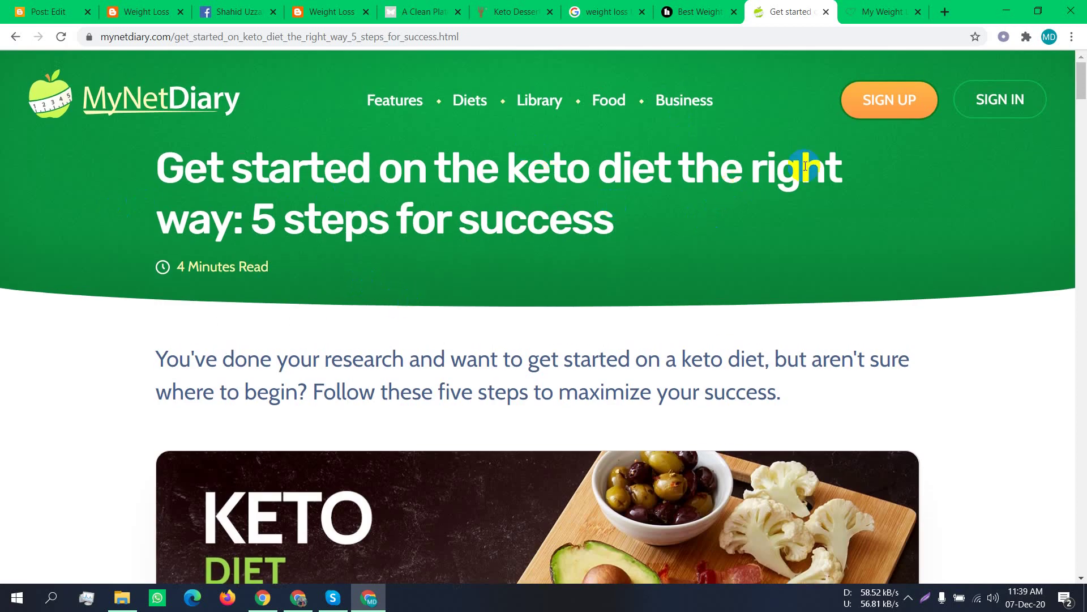
scroll(565, 267, down, 8)
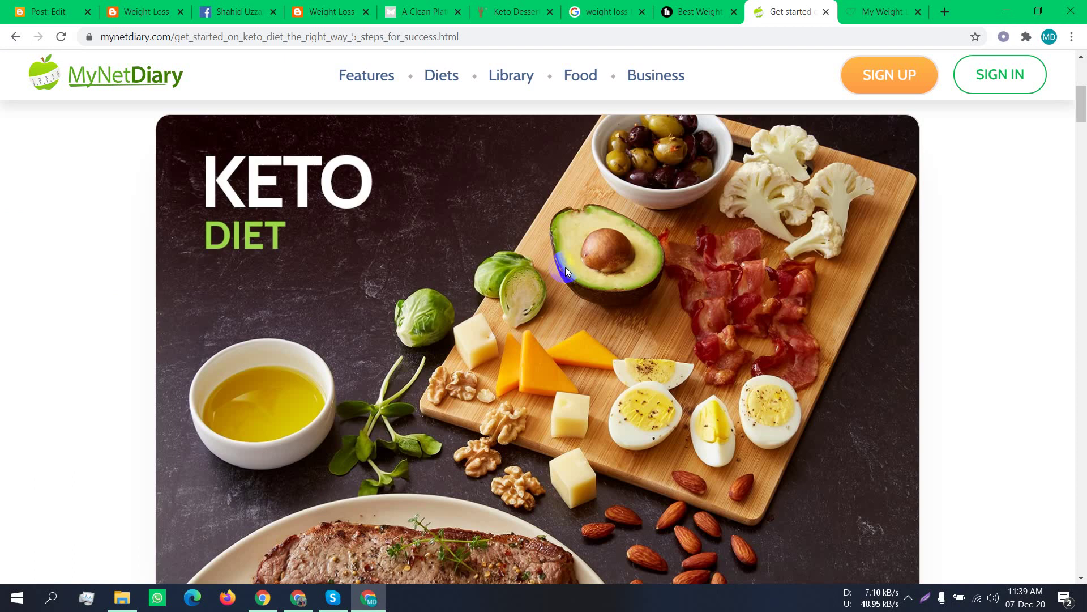
scroll(566, 270, down, 18)
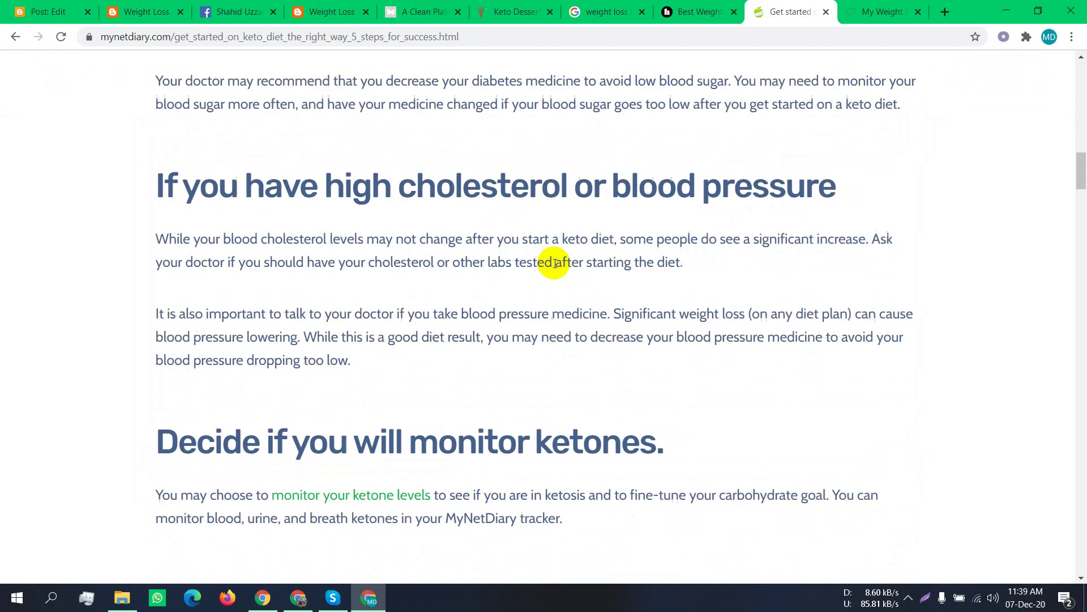
scroll(554, 263, down, 20)
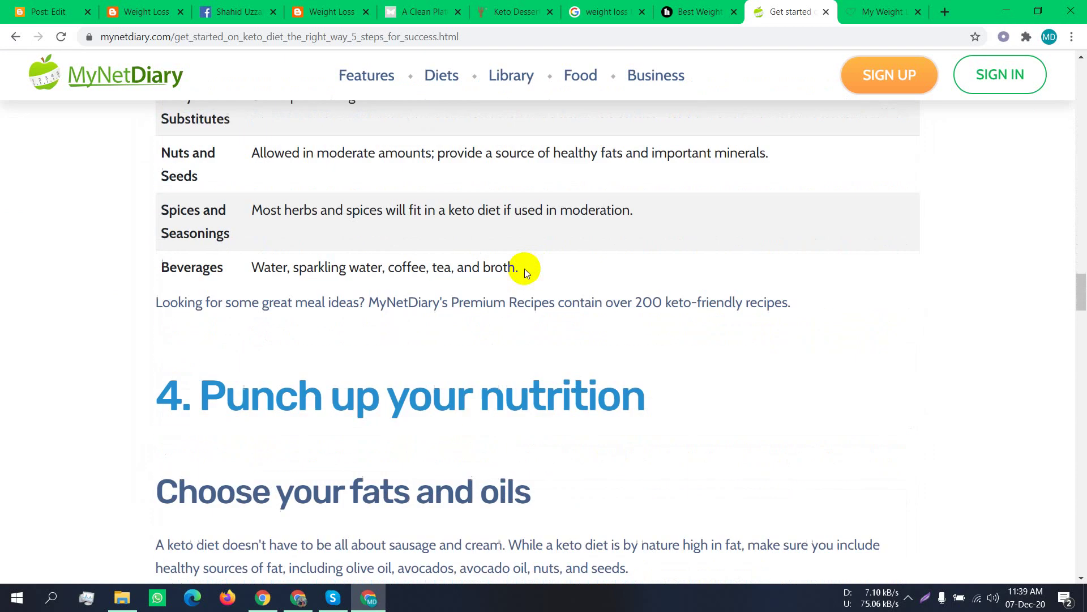
scroll(491, 311, down, 20)
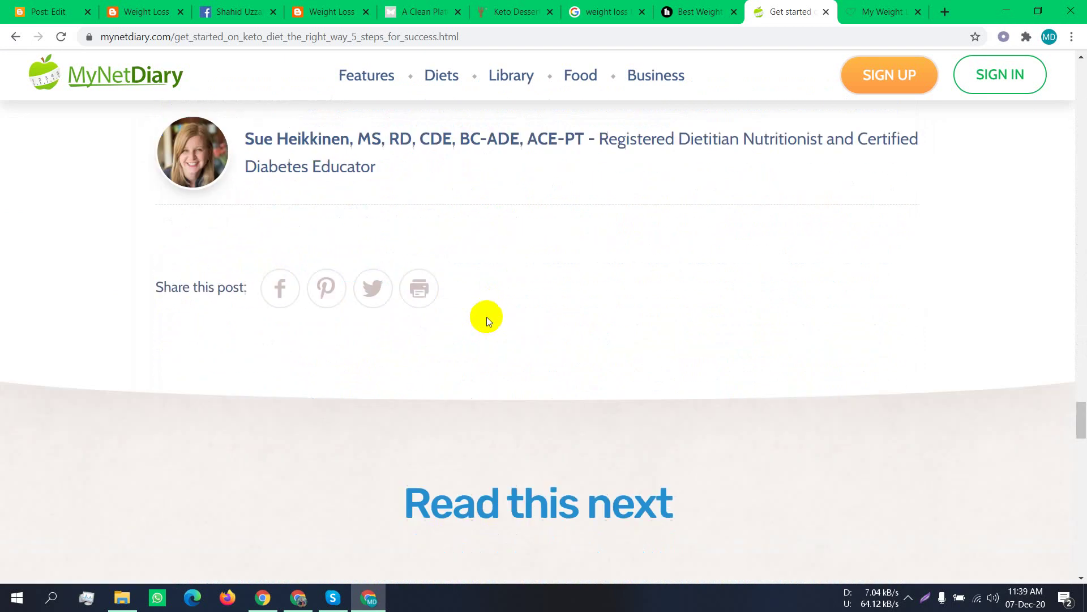
scroll(487, 318, up, 5)
scroll(474, 308, up, 20)
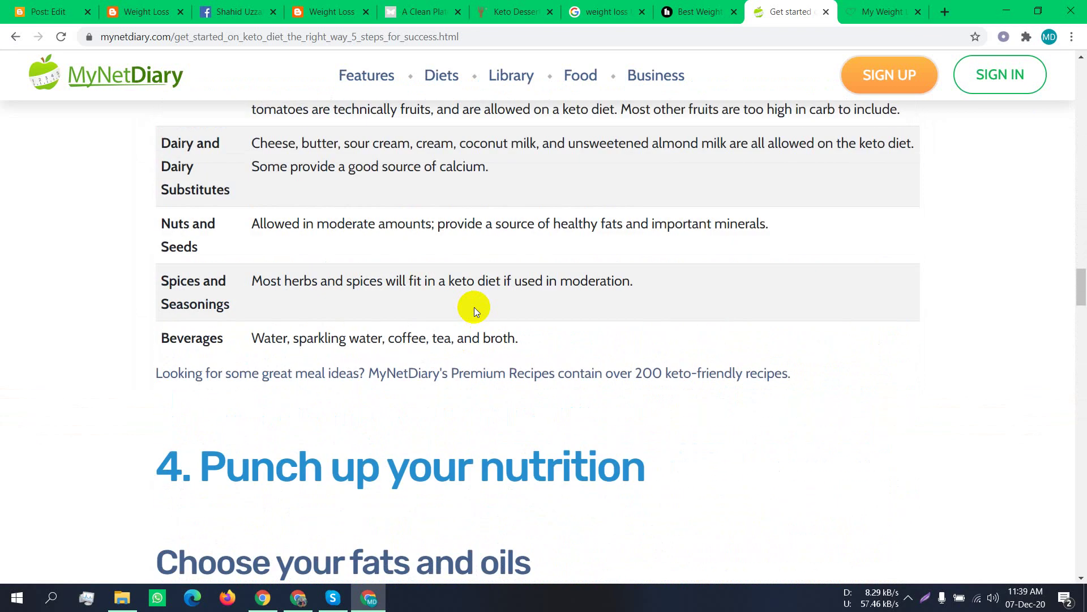
scroll(474, 307, up, 20)
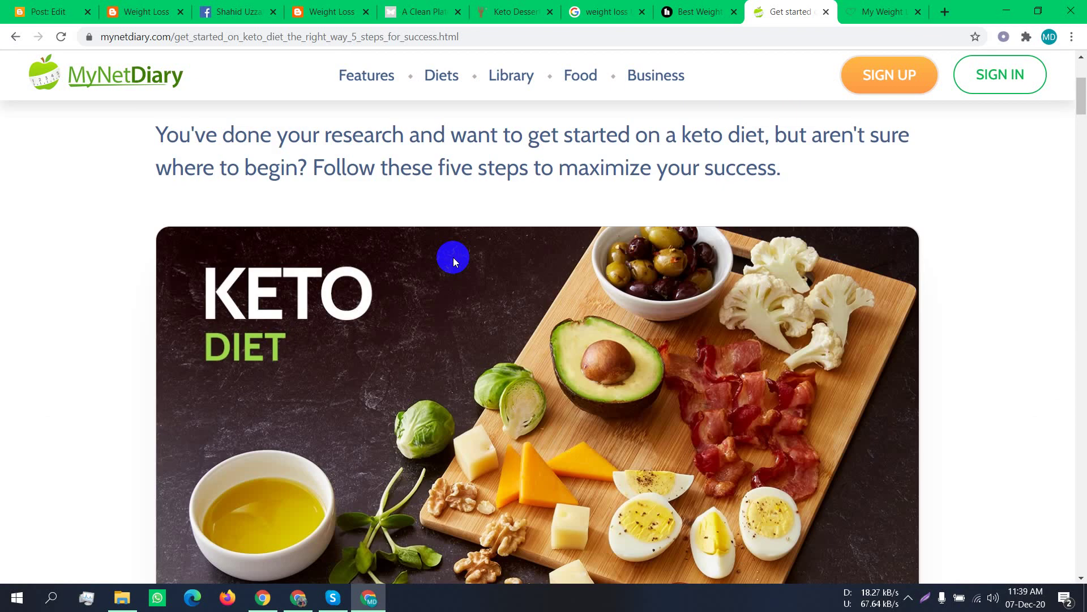
Save the article's Keto Diet header image as the JPEG keto-for-getting-started-article1 inside a new folder on the Desktop
scroll(455, 283, down, 7)
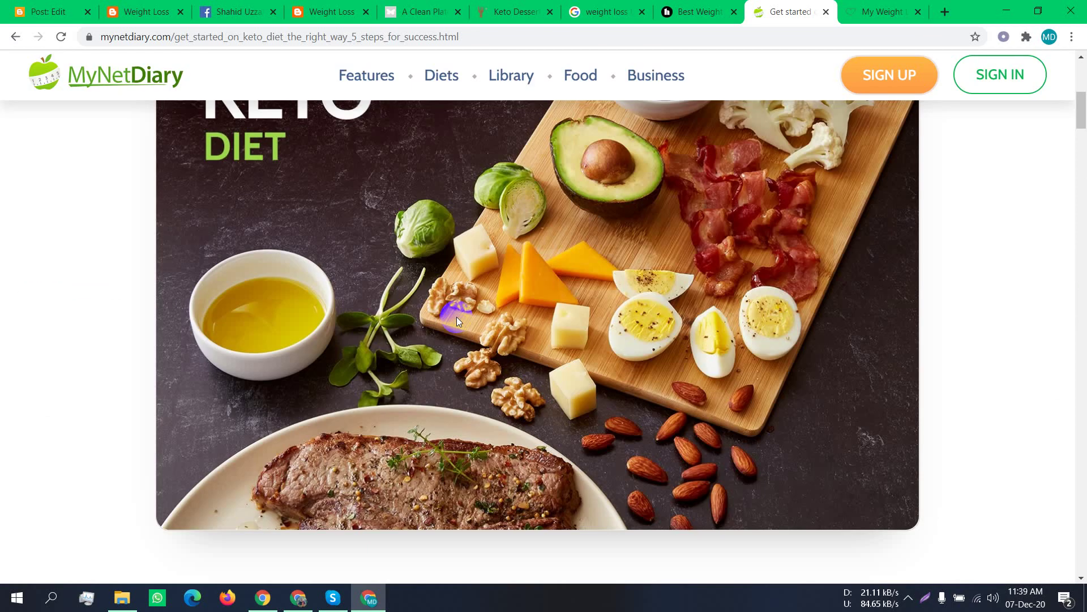
right_click(628, 236)
click(643, 270)
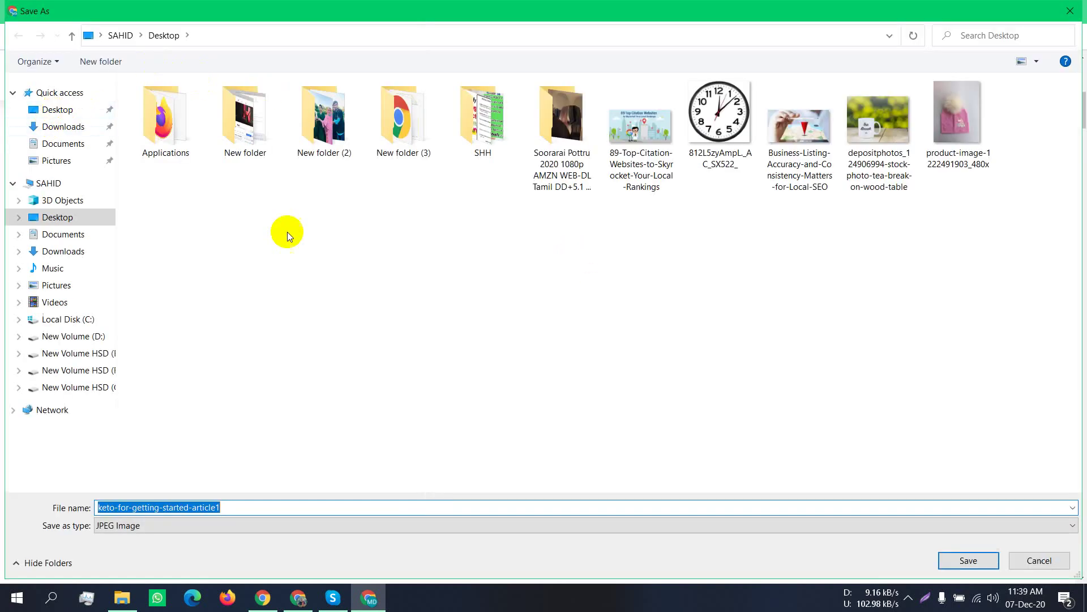
right_click(521, 462)
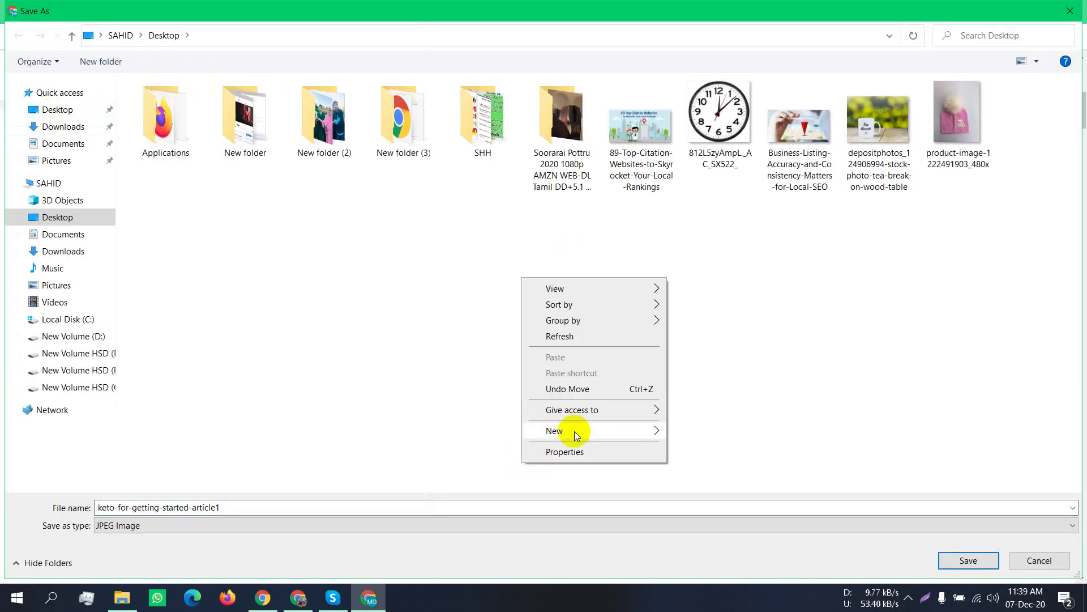
mouse_move(575, 430)
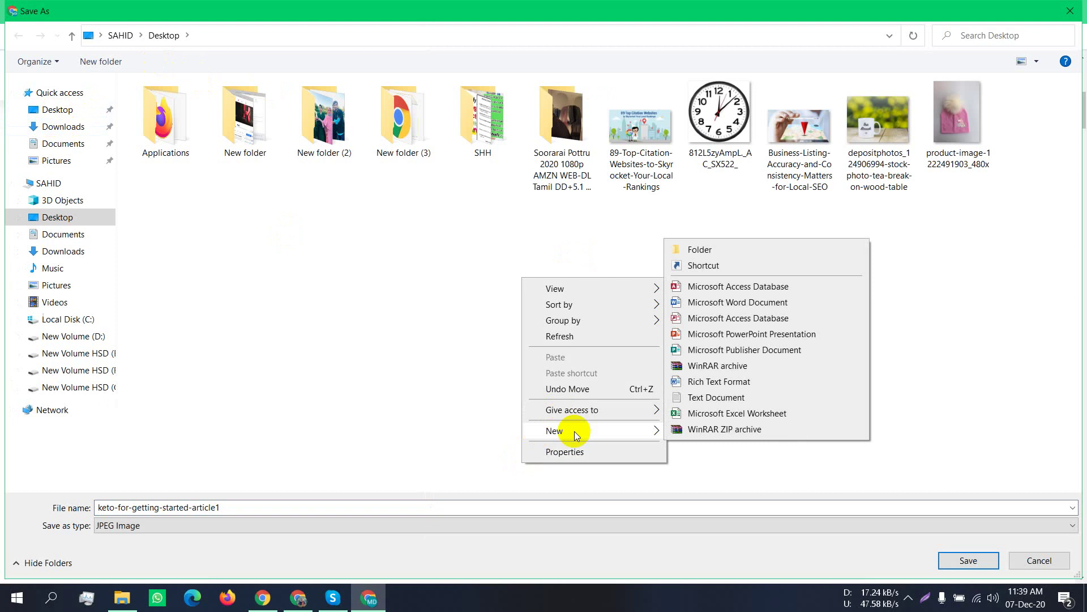
click(698, 249)
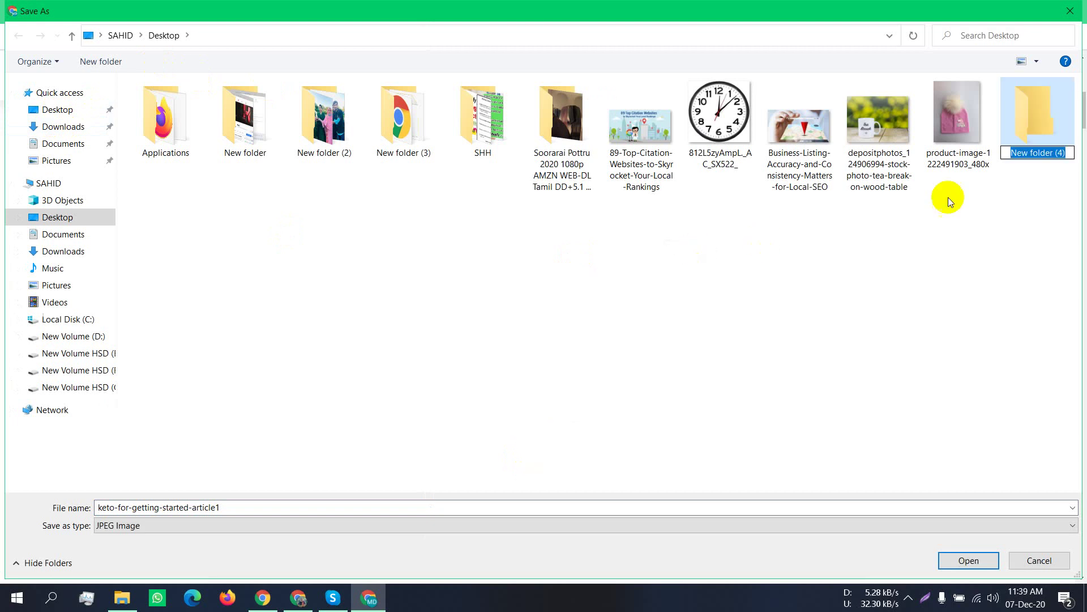
double_click(1045, 118)
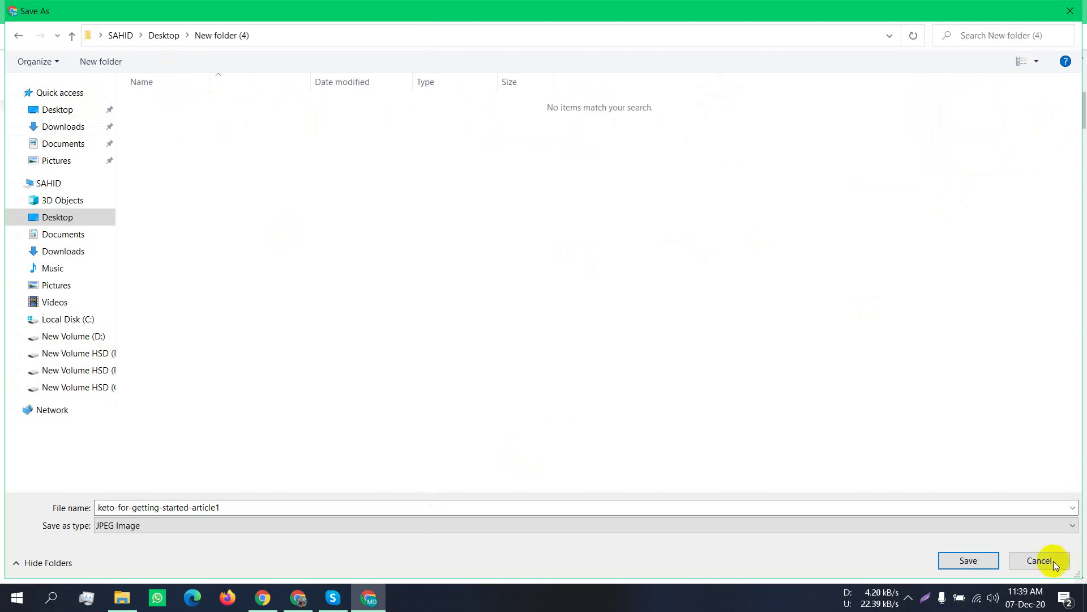
click(967, 560)
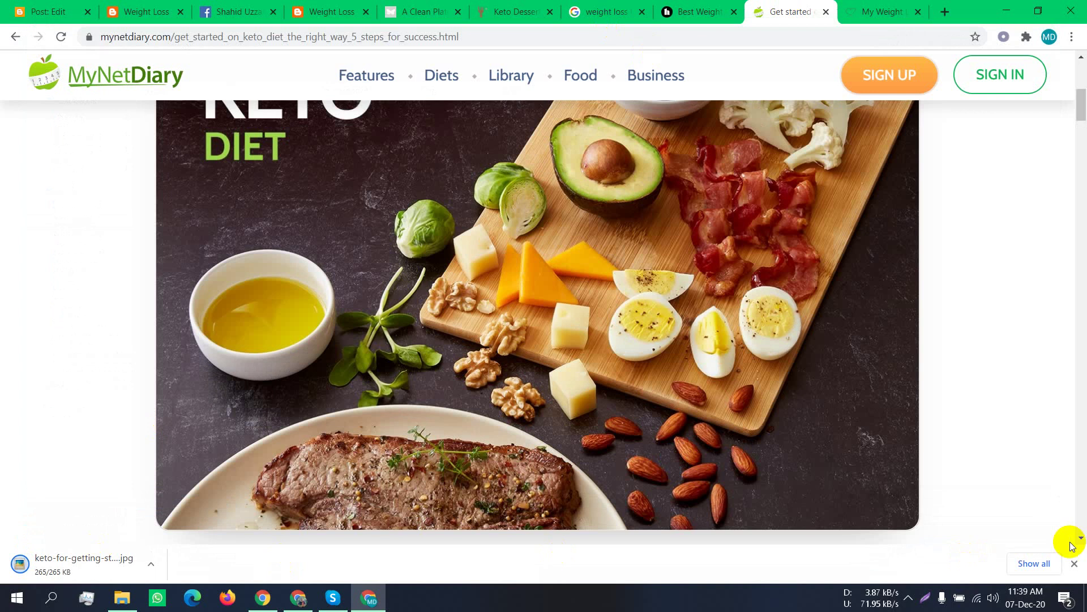
Open the saved keto-for-getting-started-article1 image from New folder (4) on the desktop for editing in Paint
click(1034, 563)
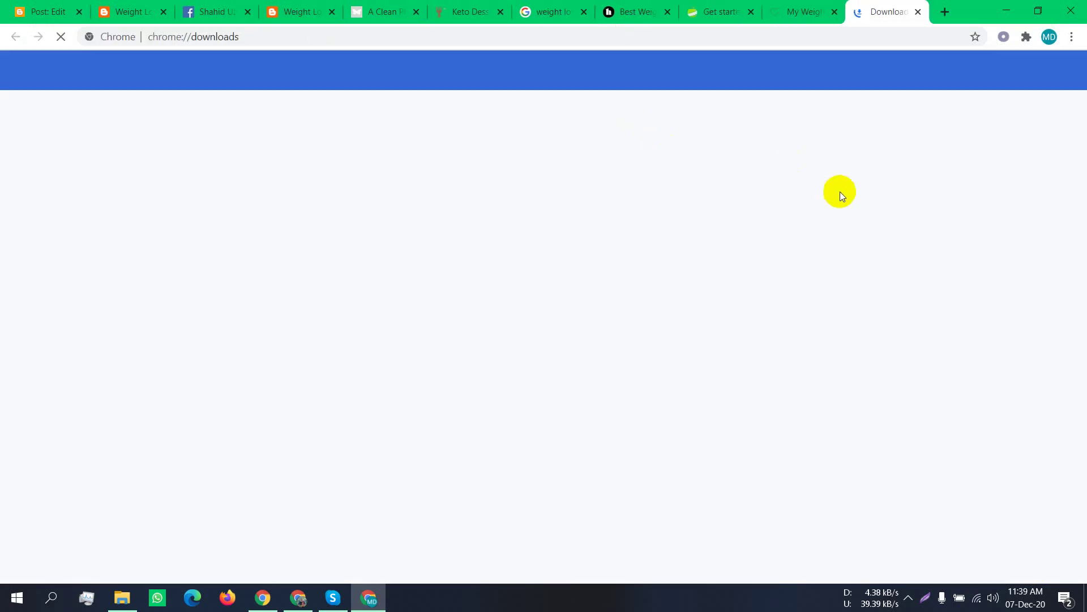
click(919, 12)
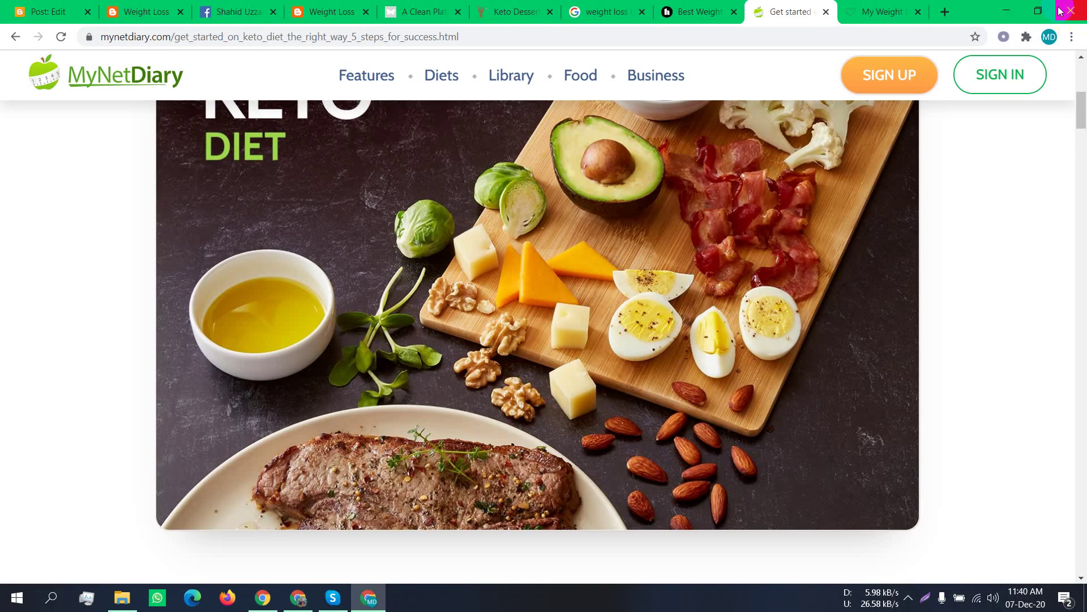
click(1006, 10)
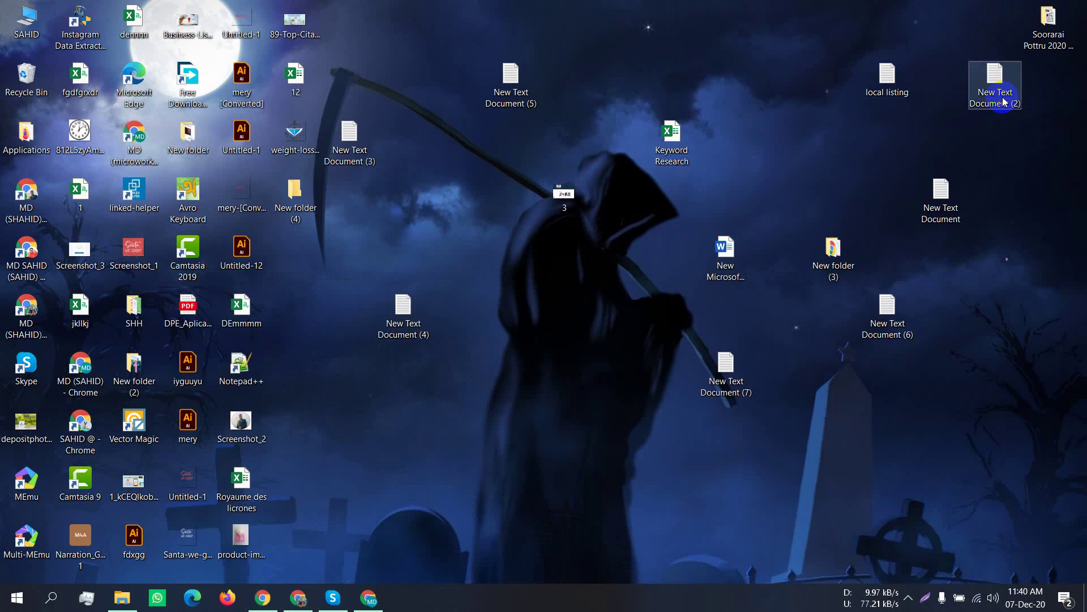
double_click(316, 219)
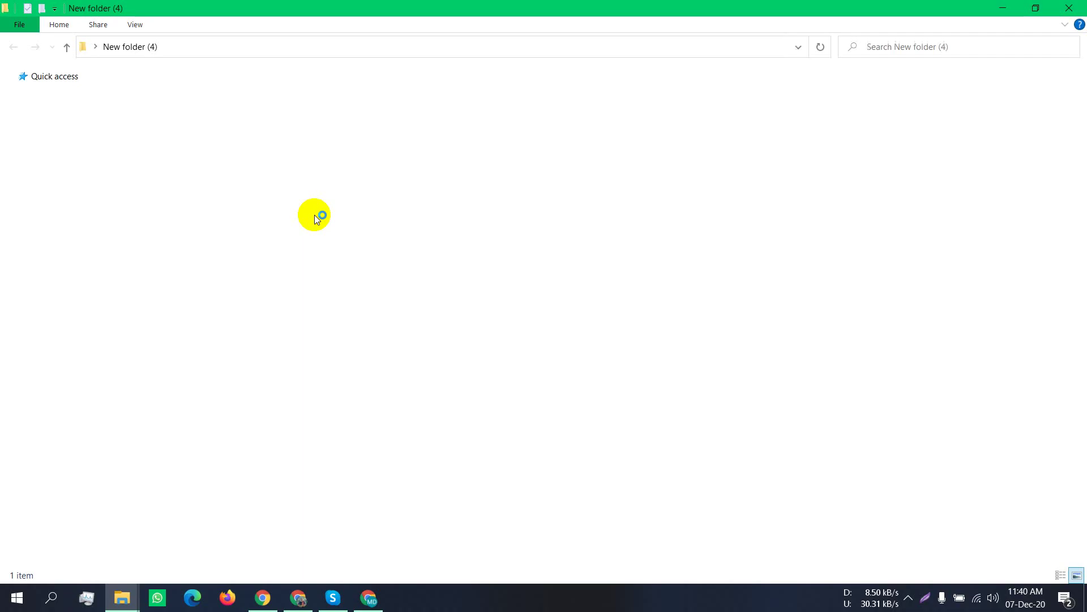
click(214, 116)
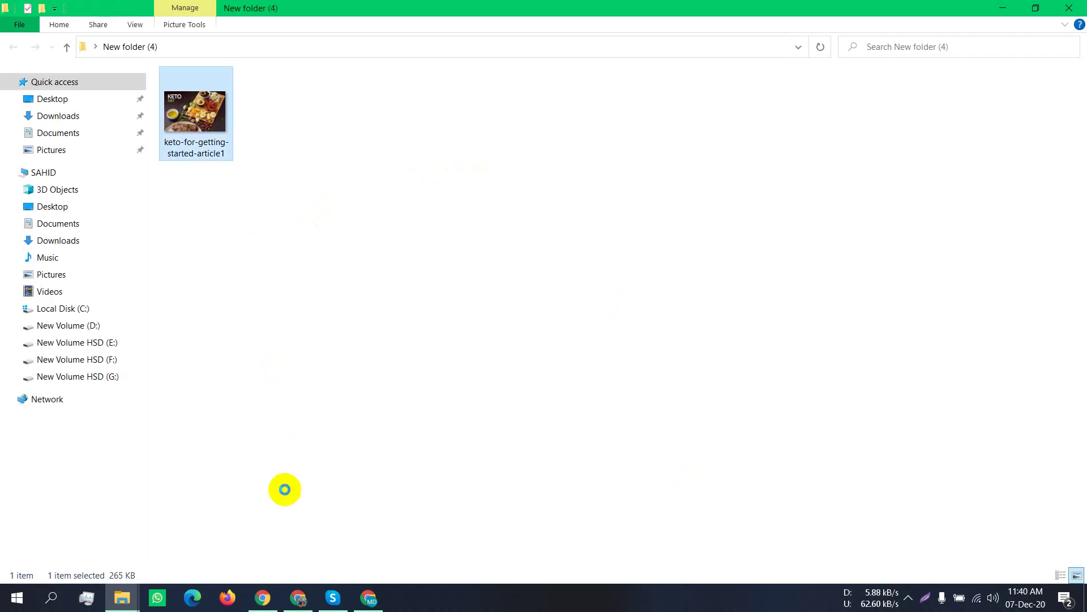
key(shift+F10)
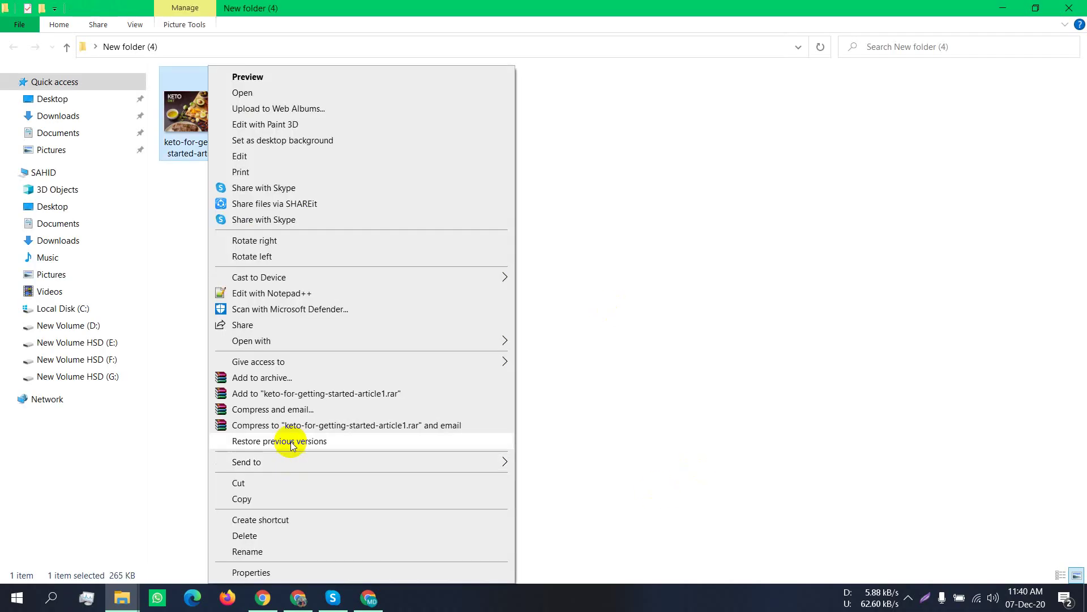
click(247, 157)
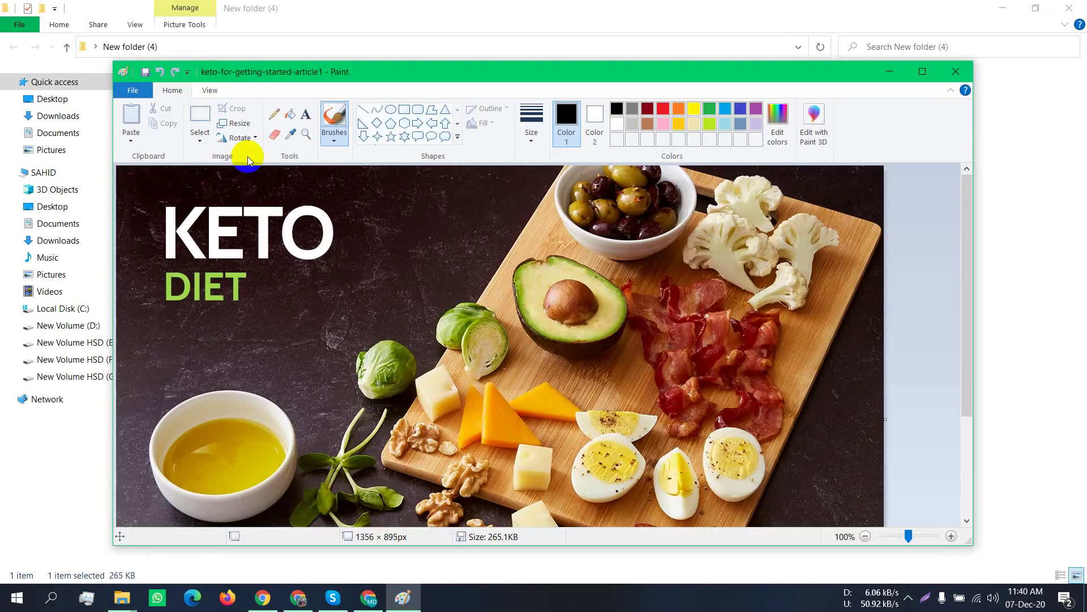
scroll(776, 463, down, 3)
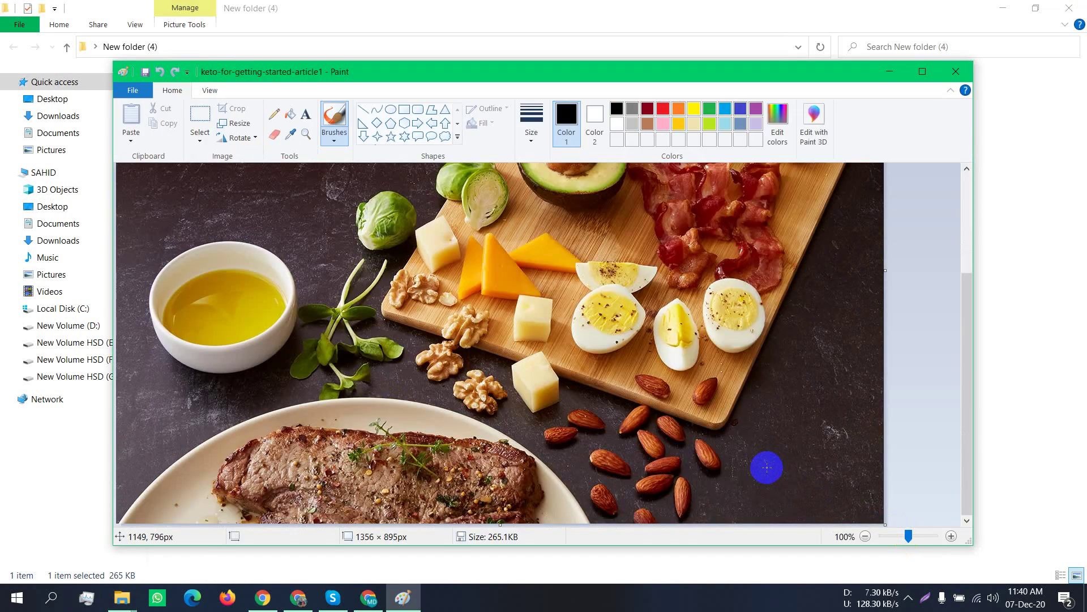
Crop the keto image's outer edges to a rectangular selection of about 1337 × 884 px
ctrl+scroll(766, 468, down, 1)
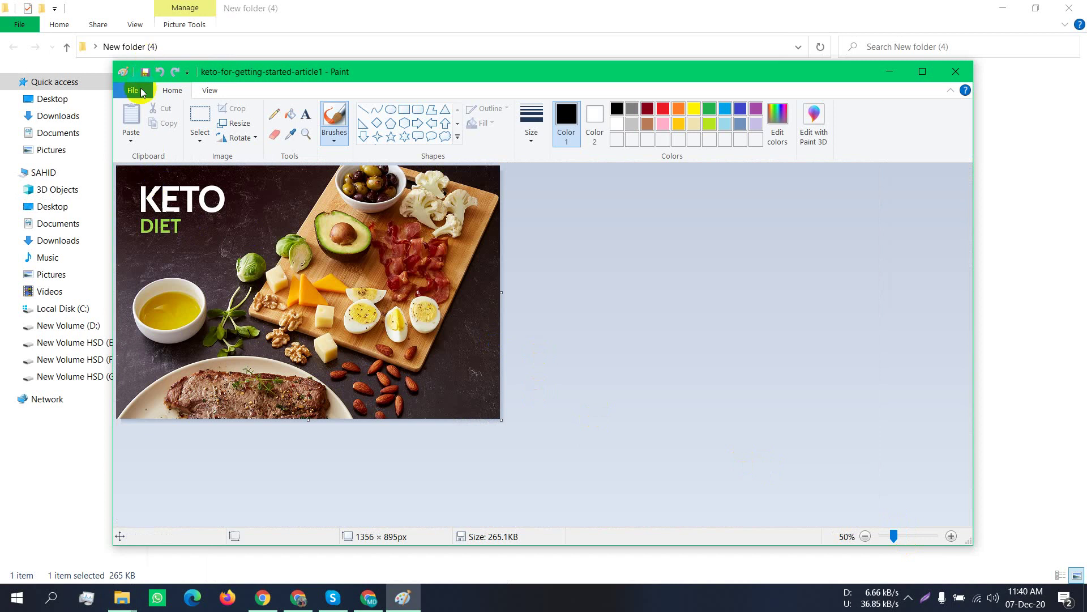
click(200, 144)
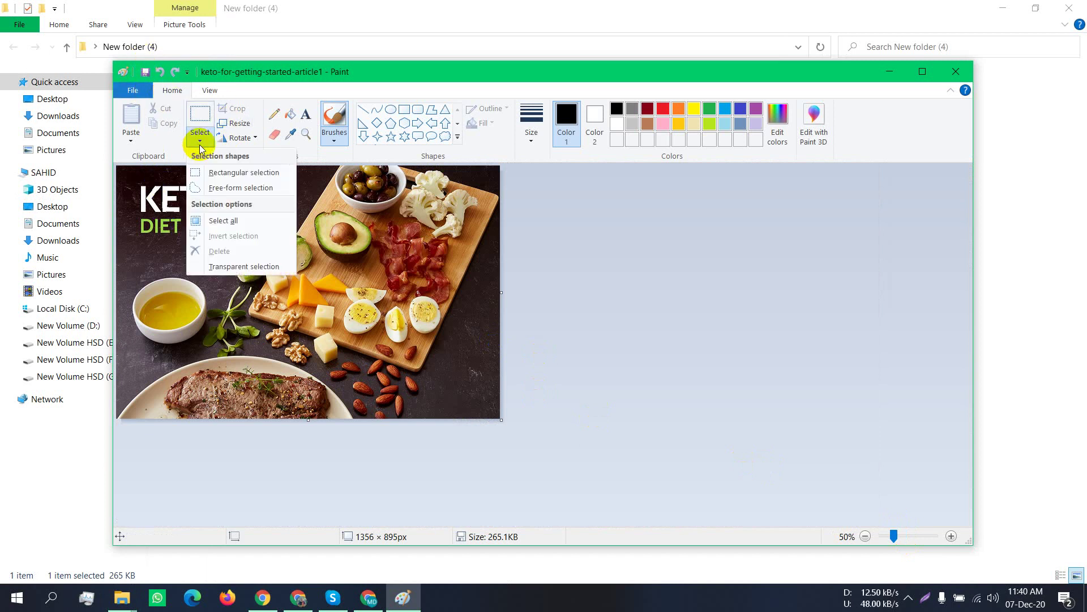
click(260, 173)
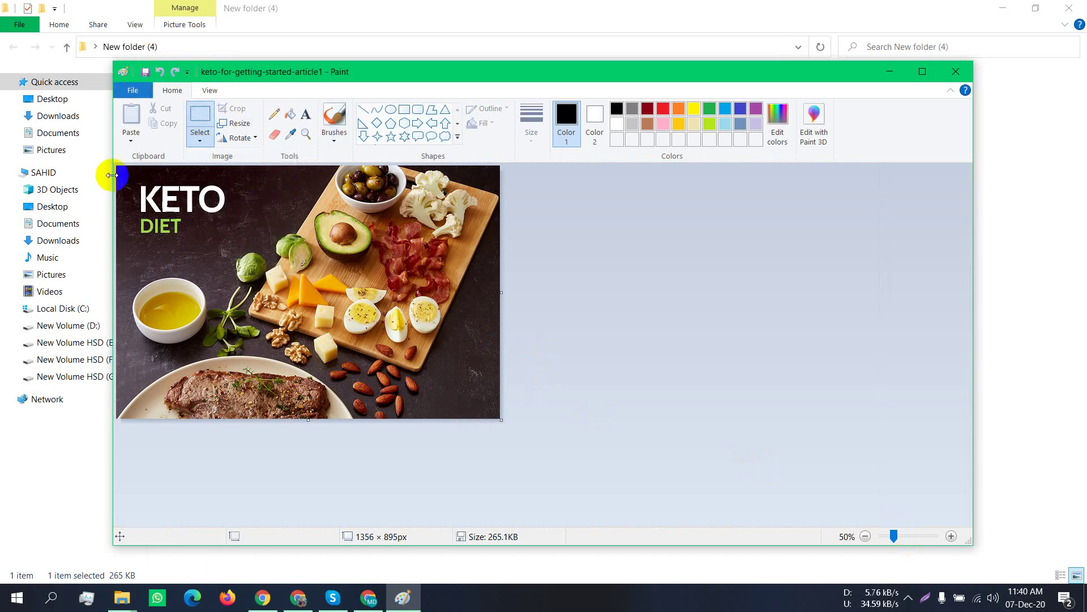
drag(118, 168, 497, 418)
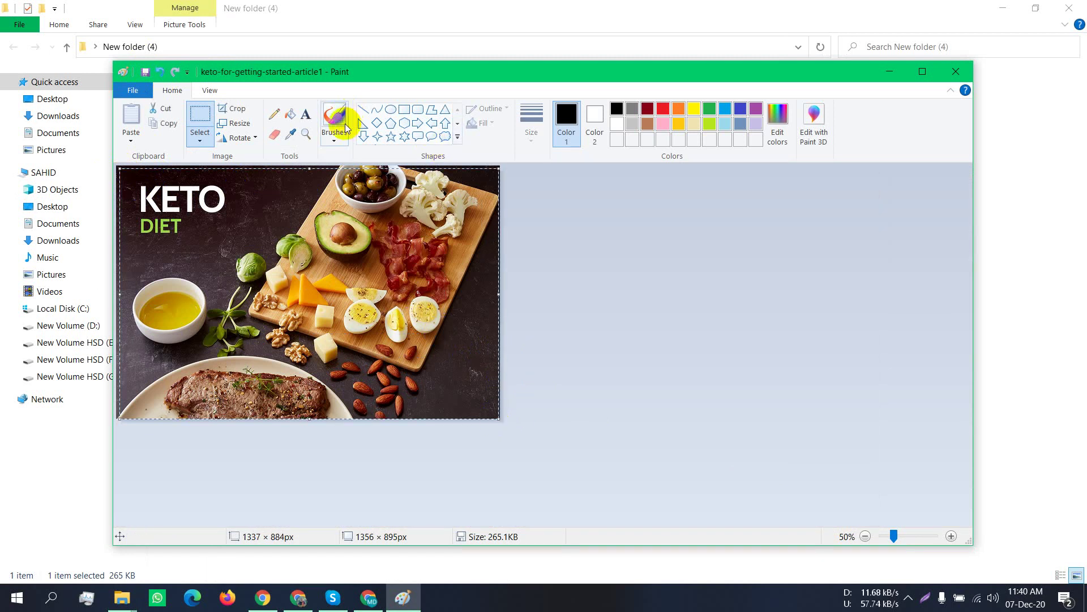
click(233, 108)
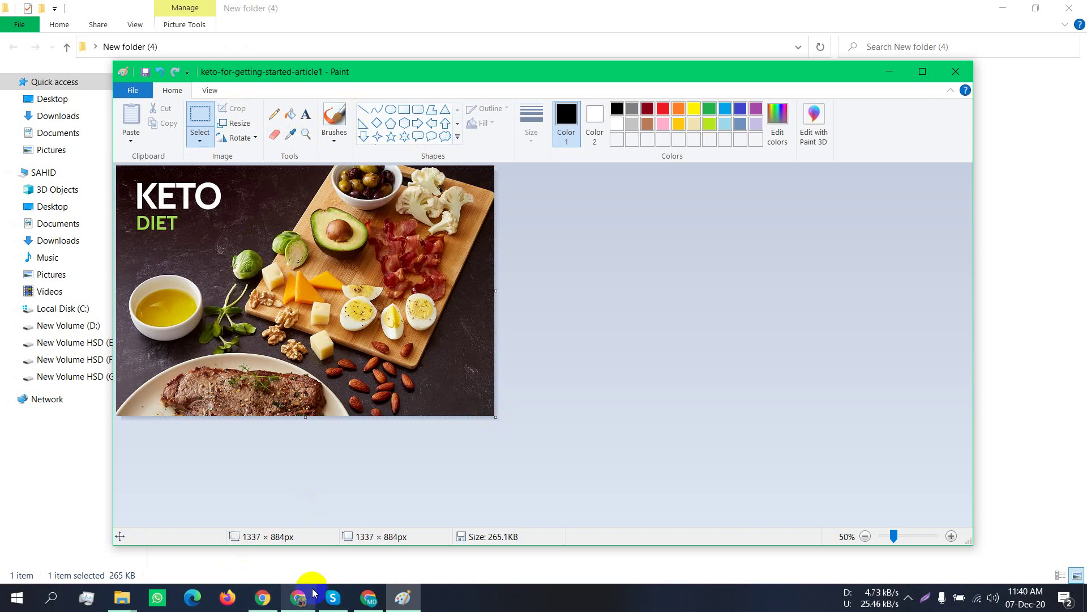
Switch to the Chrome window with the Weight Loss blog and copy its address, weightlossdailylife.blogspot.com
click(297, 598)
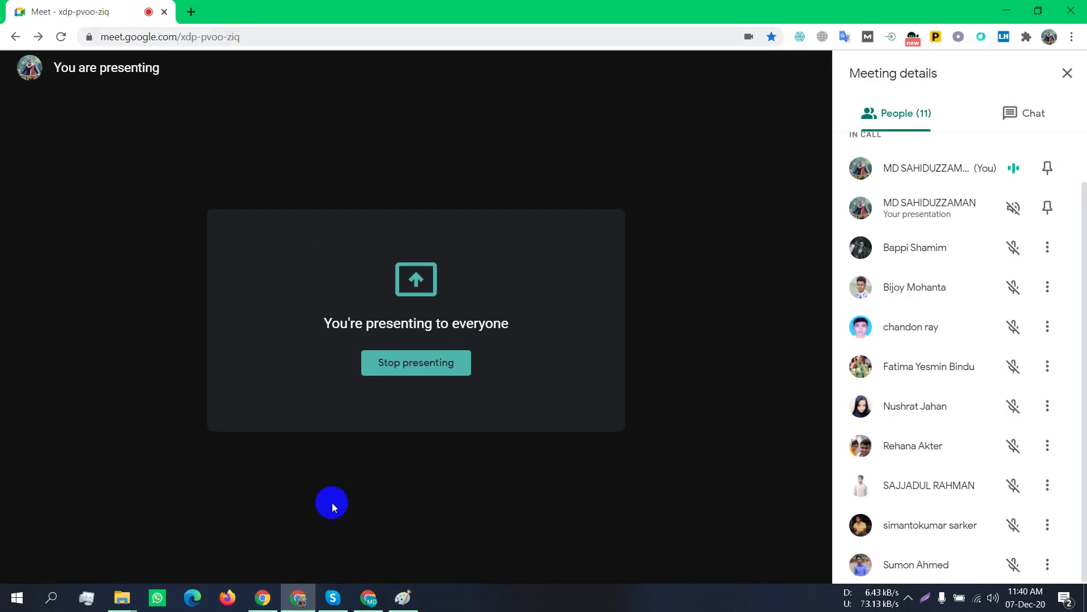
click(368, 598)
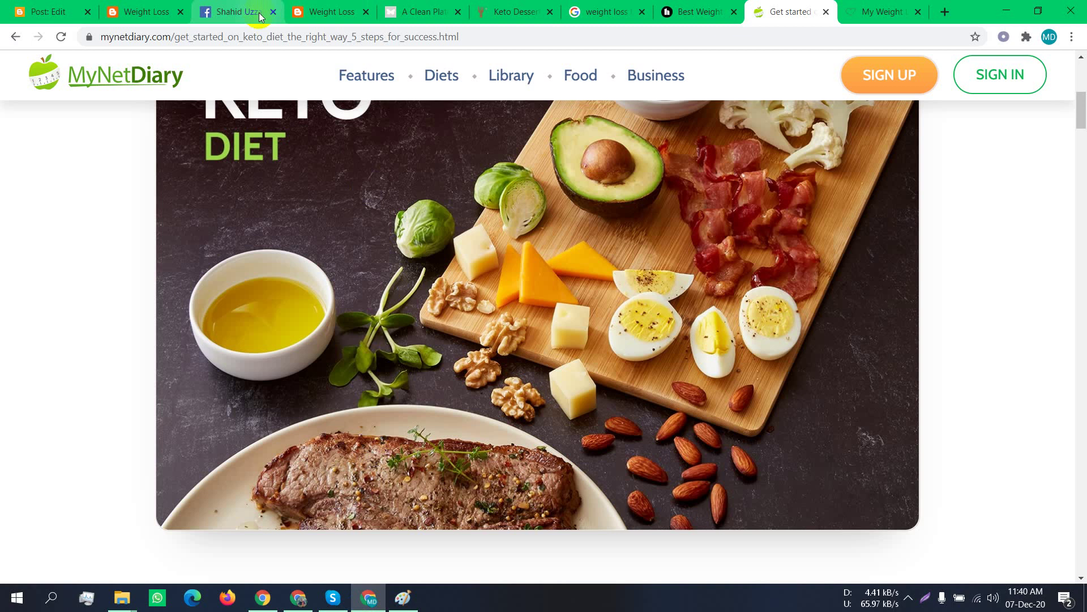
click(309, 11)
drag(270, 33, 89, 45)
right_click(238, 39)
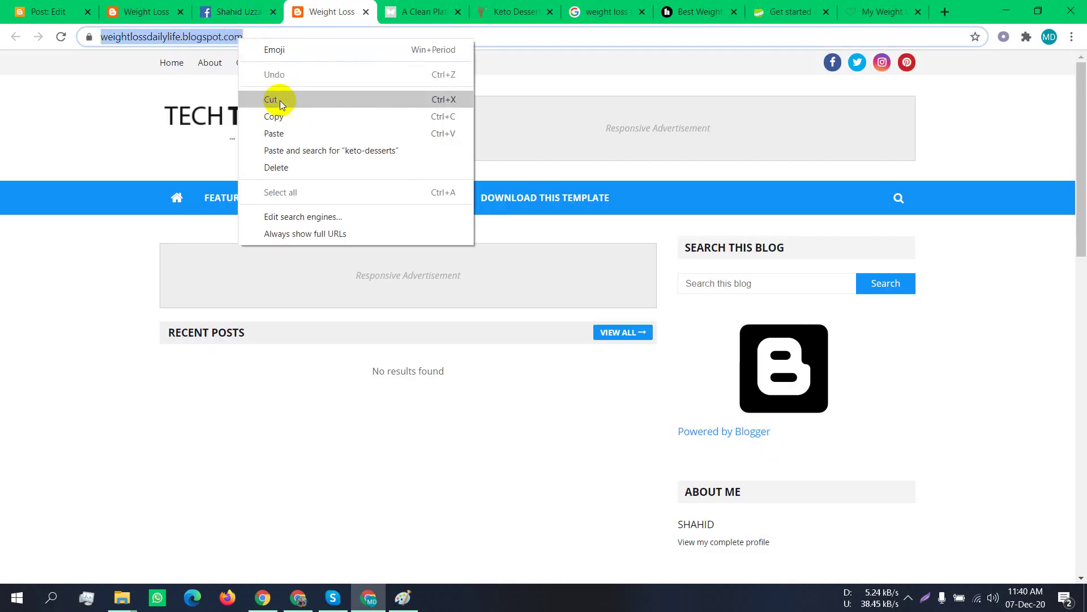
click(294, 108)
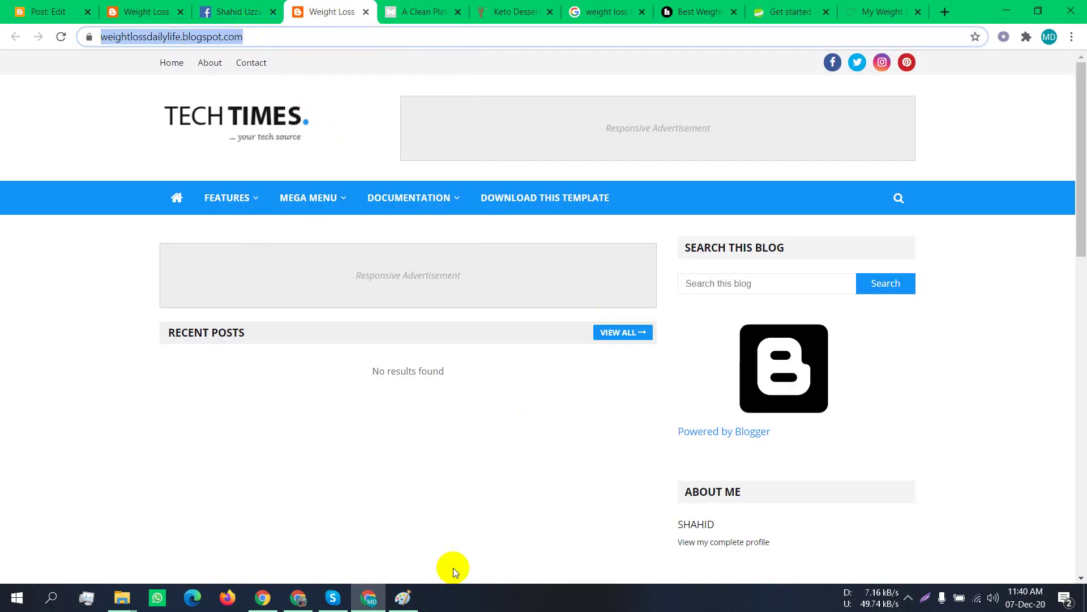
Return to Paint and paste the copied blog address as text near the lower edge of the keto image
click(403, 597)
click(306, 115)
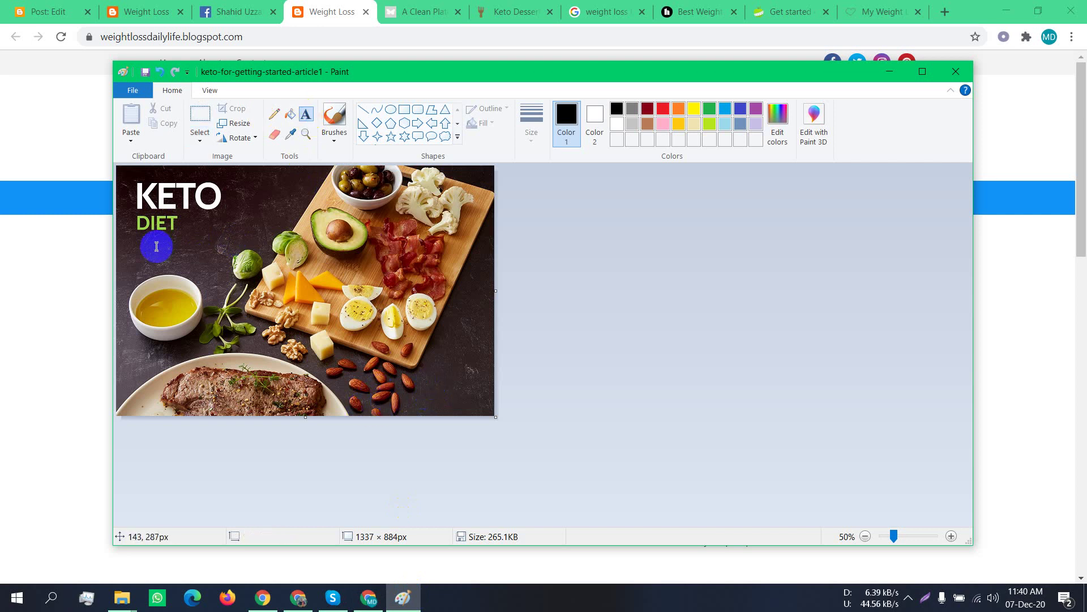
click(352, 417)
click(334, 408)
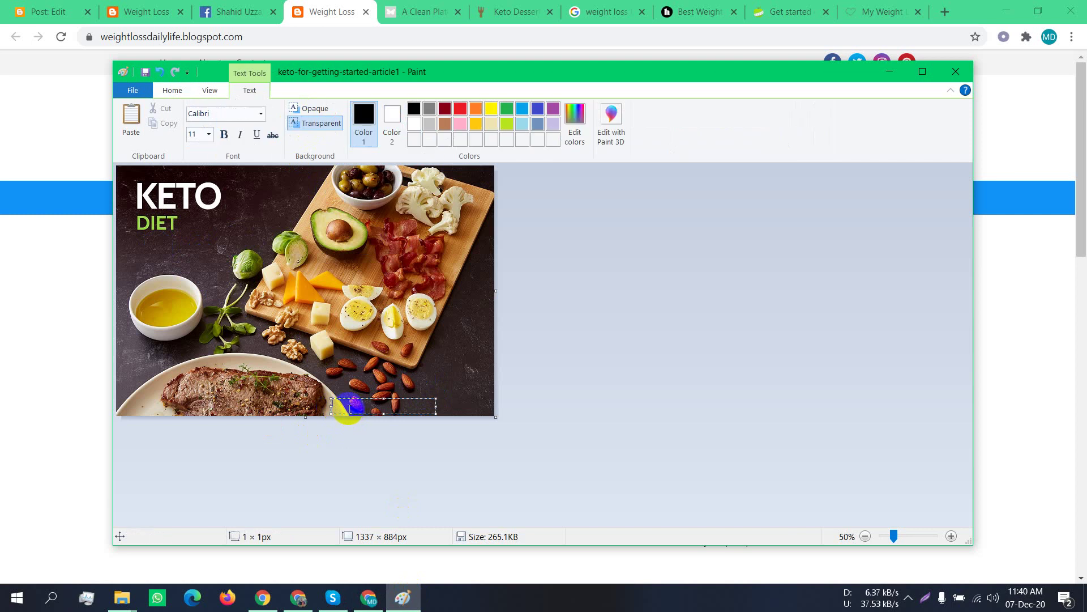
Set the pasted blog address to font size 20 and try to widen its text box
drag(351, 406, 320, 403)
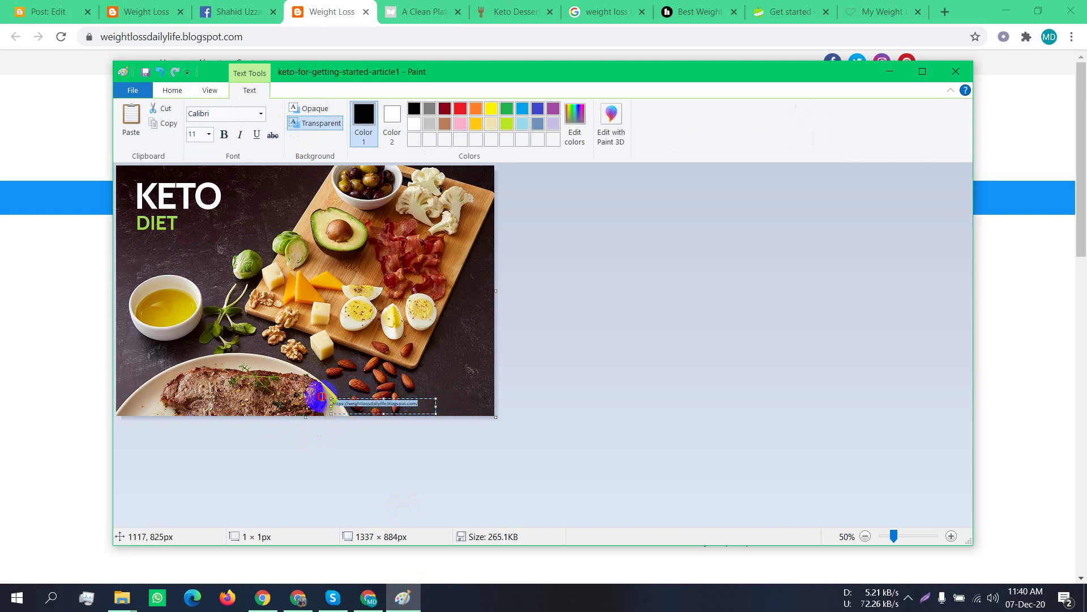
click(210, 134)
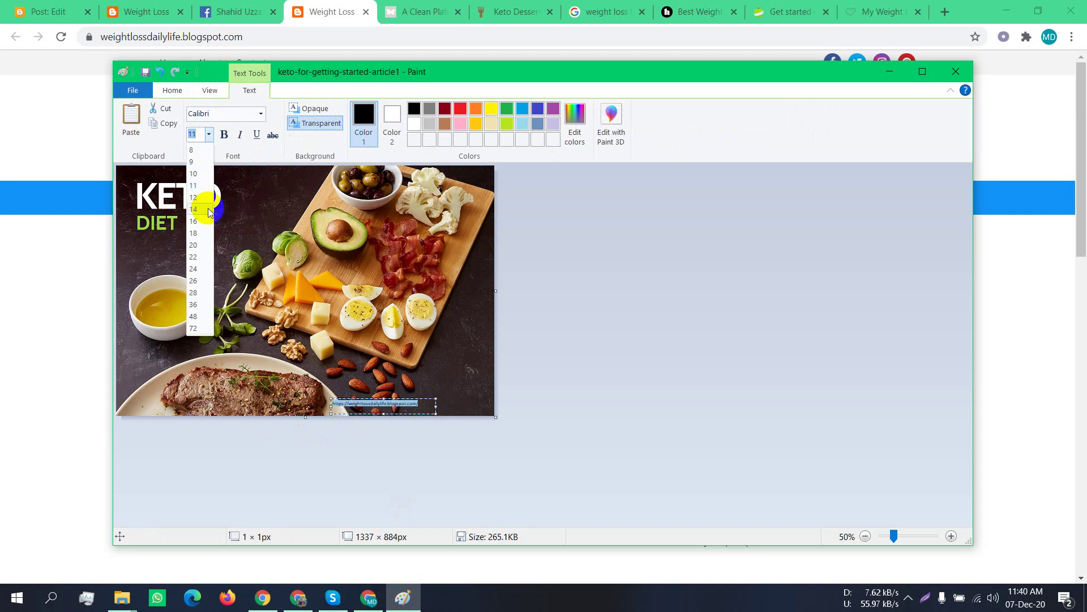
click(193, 245)
drag(437, 410, 437, 409)
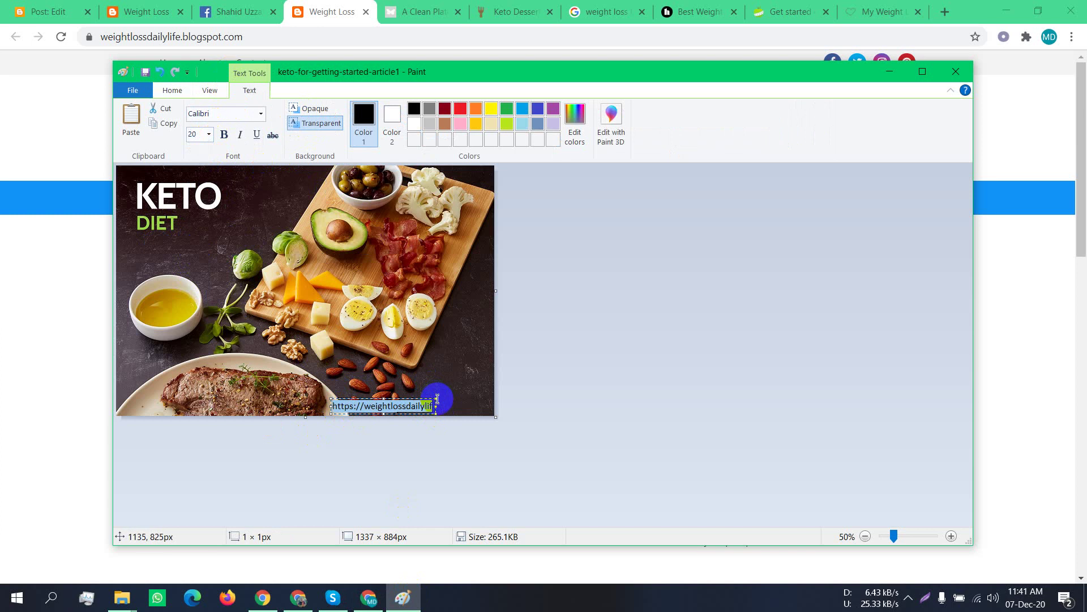
drag(436, 411, 334, 409)
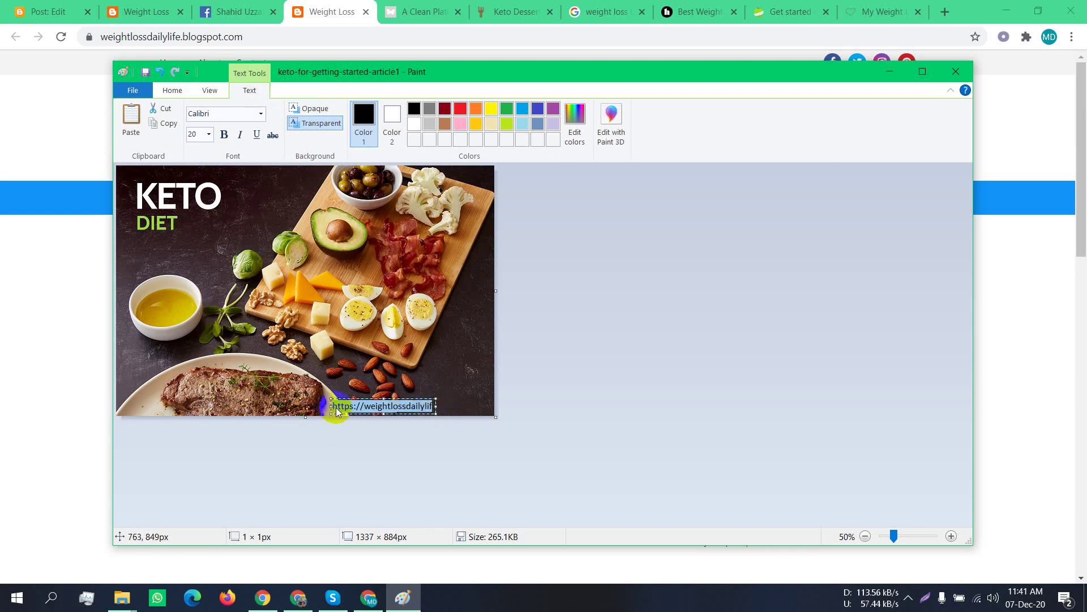
Recolour the whole blog address text indigo, and change it to red
click(375, 404)
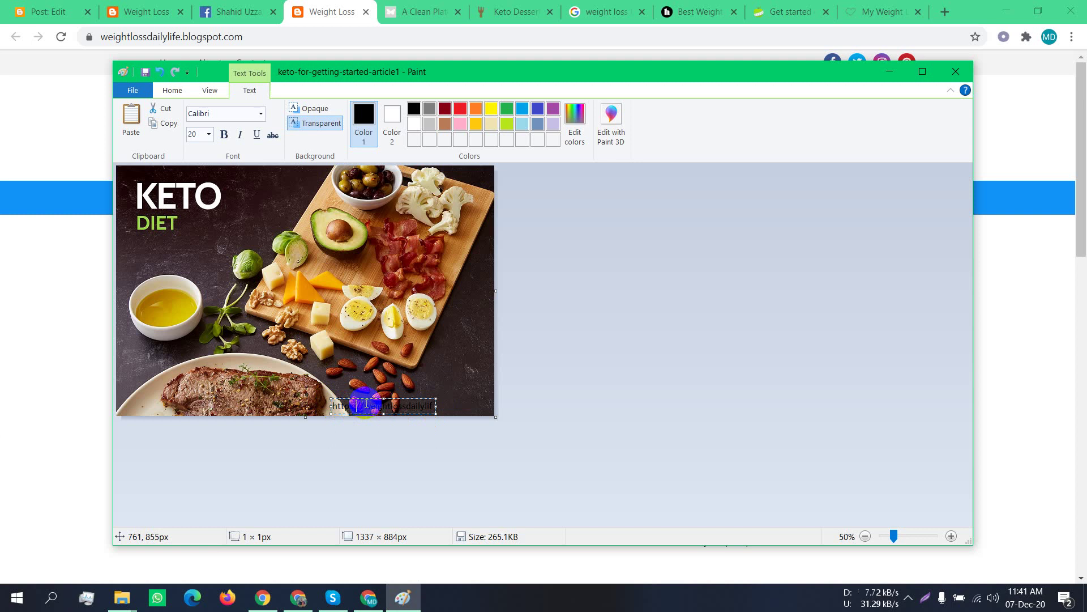
drag(380, 403, 351, 407)
key(ctrl+a)
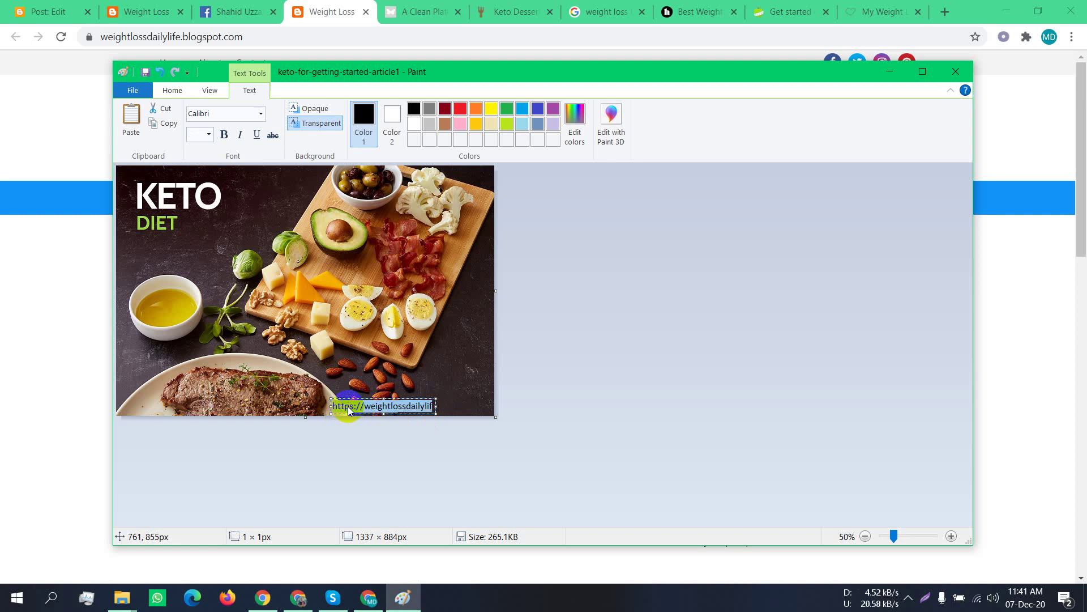
click(538, 111)
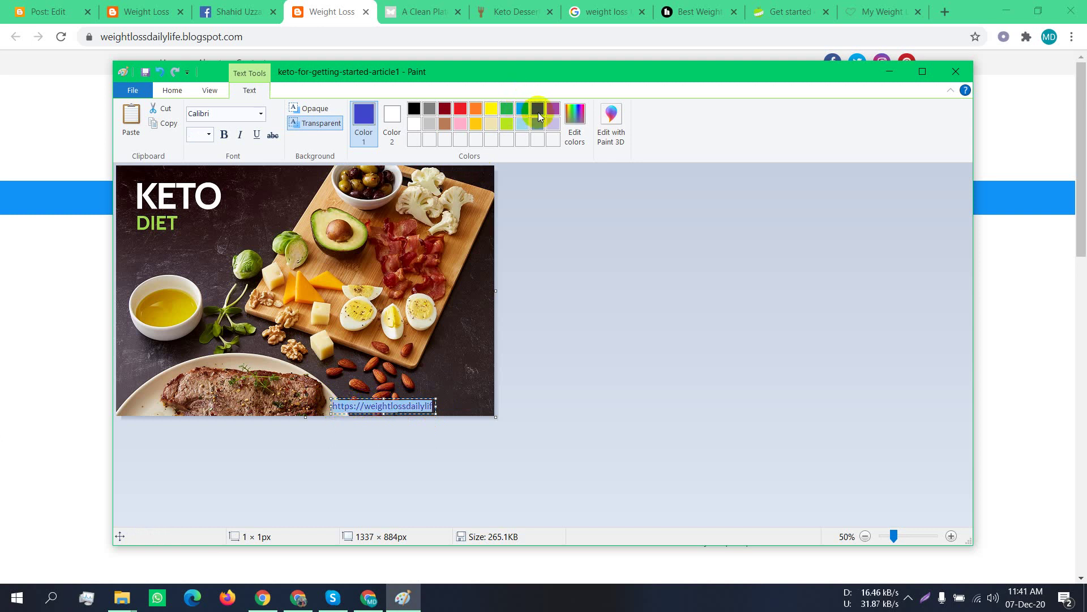
click(395, 407)
key(ctrl+a)
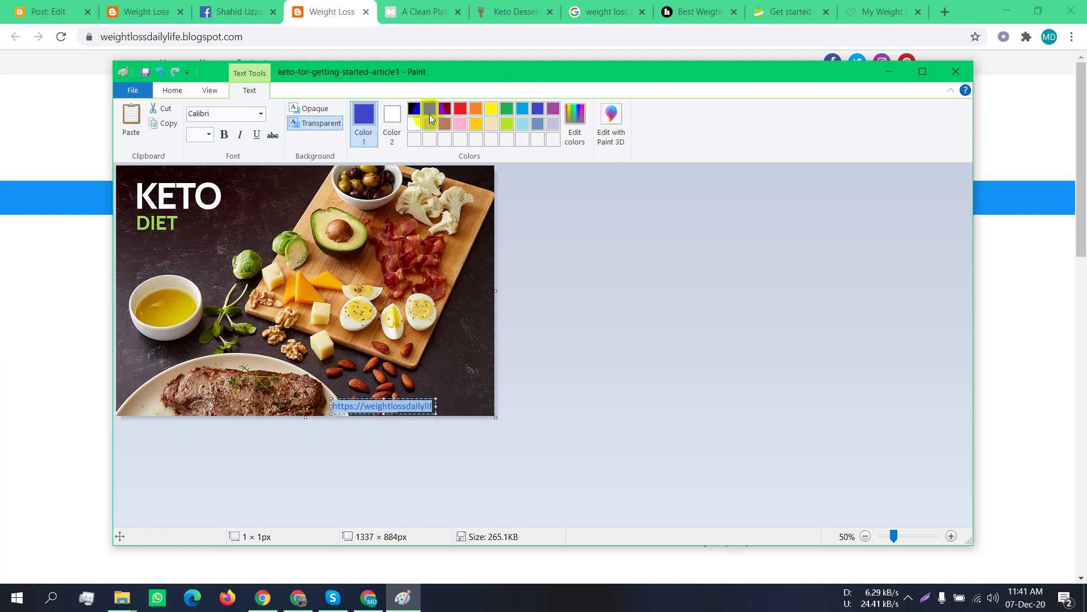
click(461, 108)
click(400, 408)
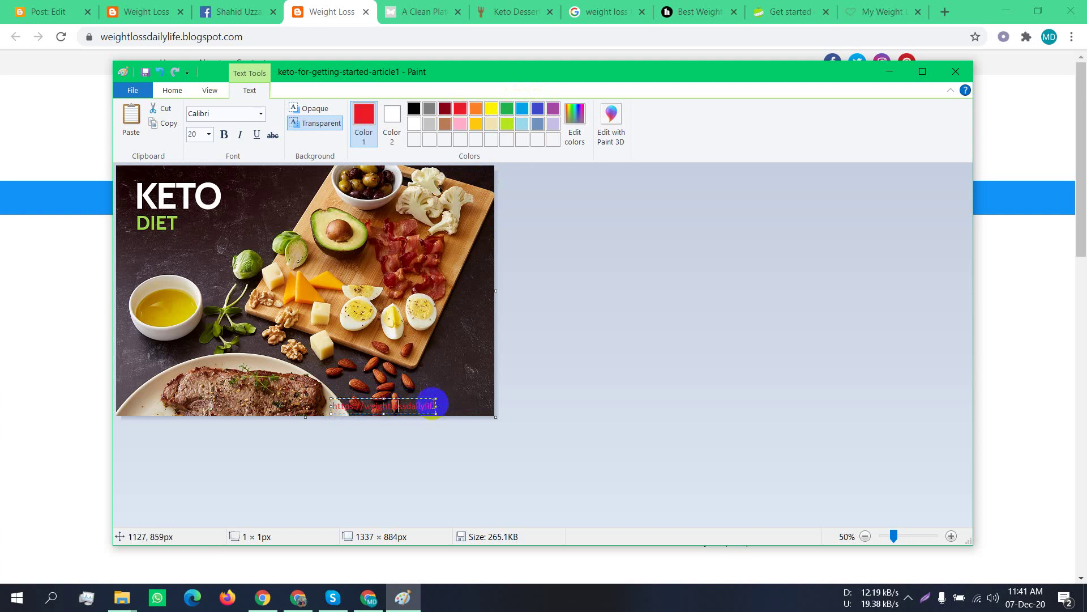
Try white as the colour of the blog address text, undo it and leave the text box
drag(431, 403, 329, 406)
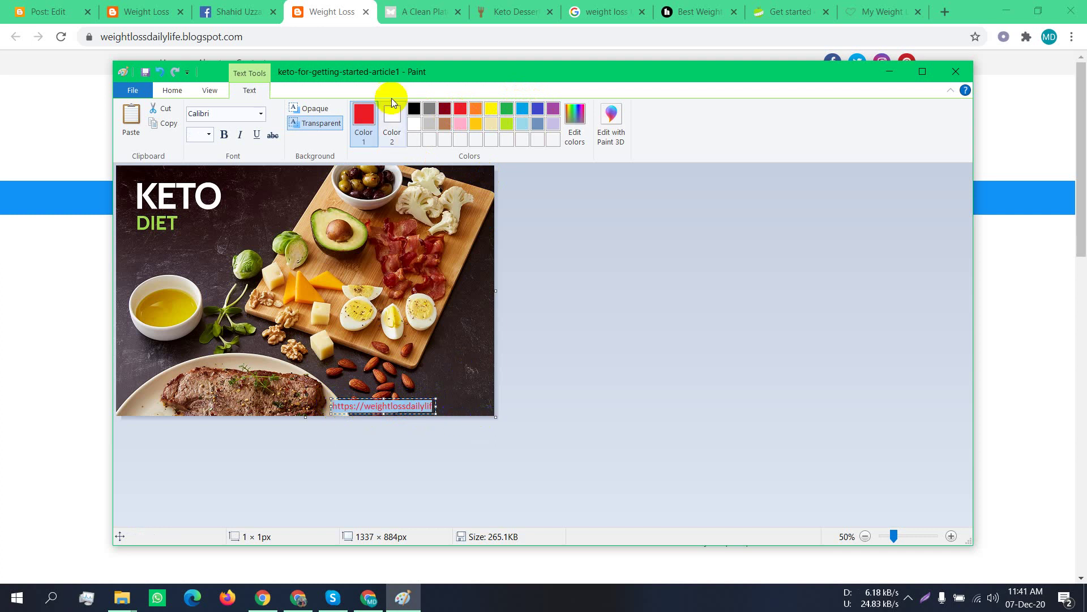
click(415, 123)
click(375, 404)
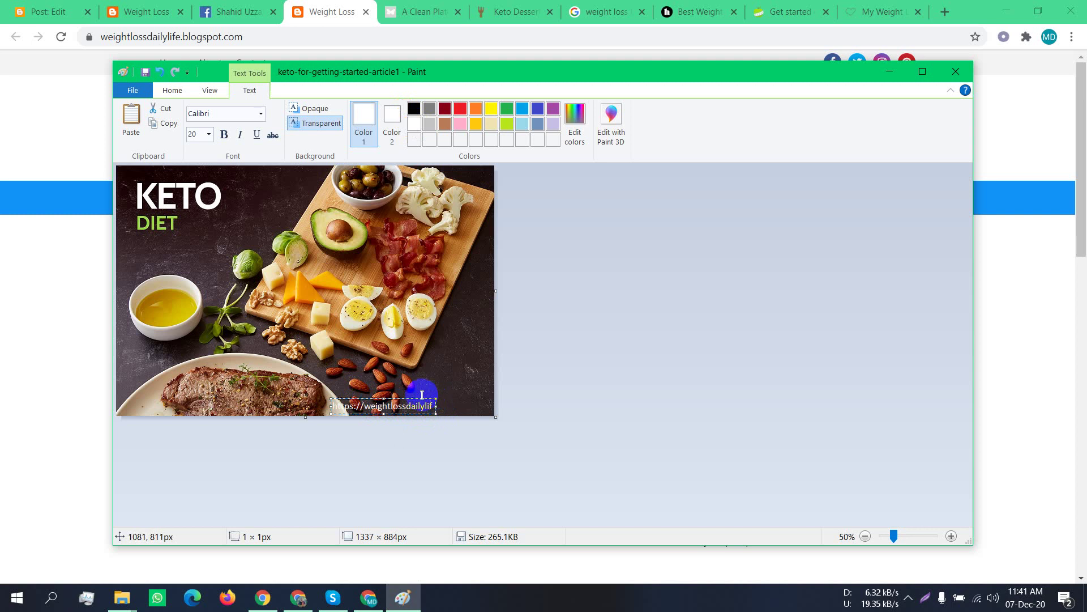
key(ctrl+a)
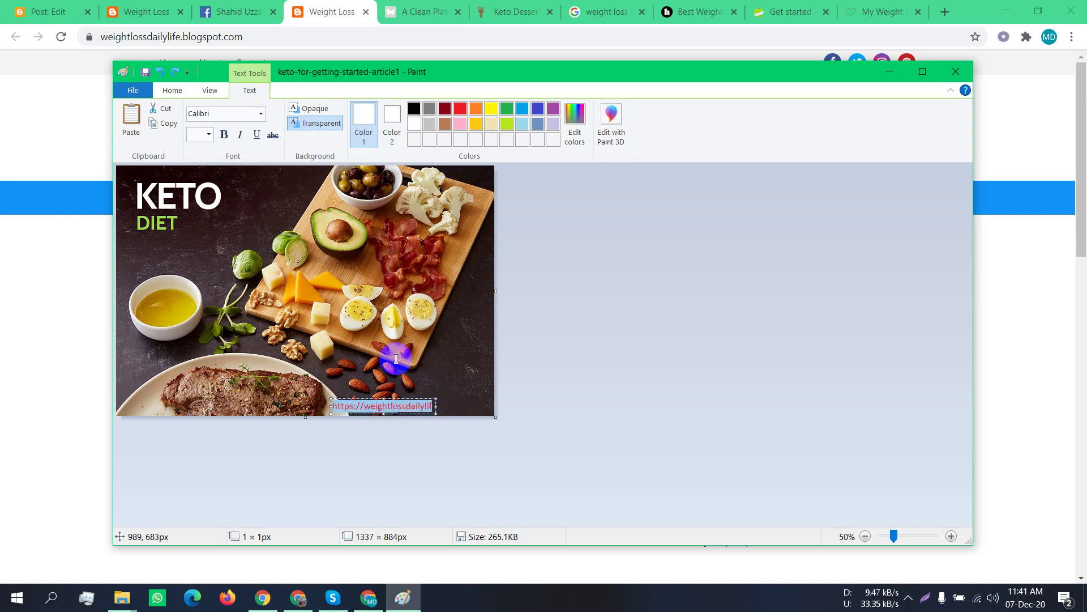
click(468, 401)
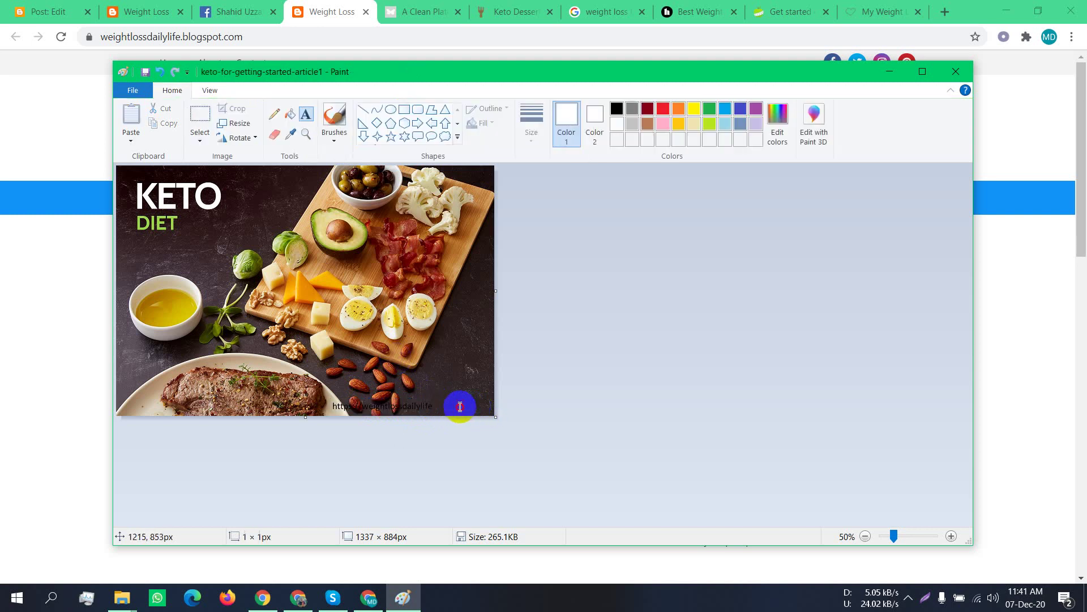
Draw a text box of about 240 × 32 px over the address and close Paint without saving the edits
drag(462, 399, 330, 414)
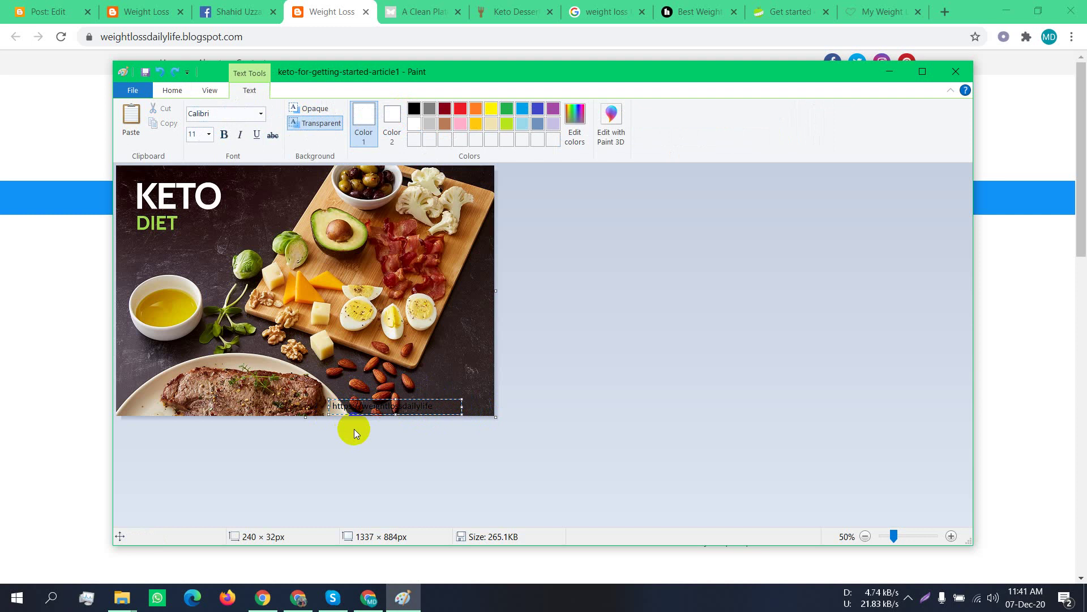
click(960, 79)
click(578, 331)
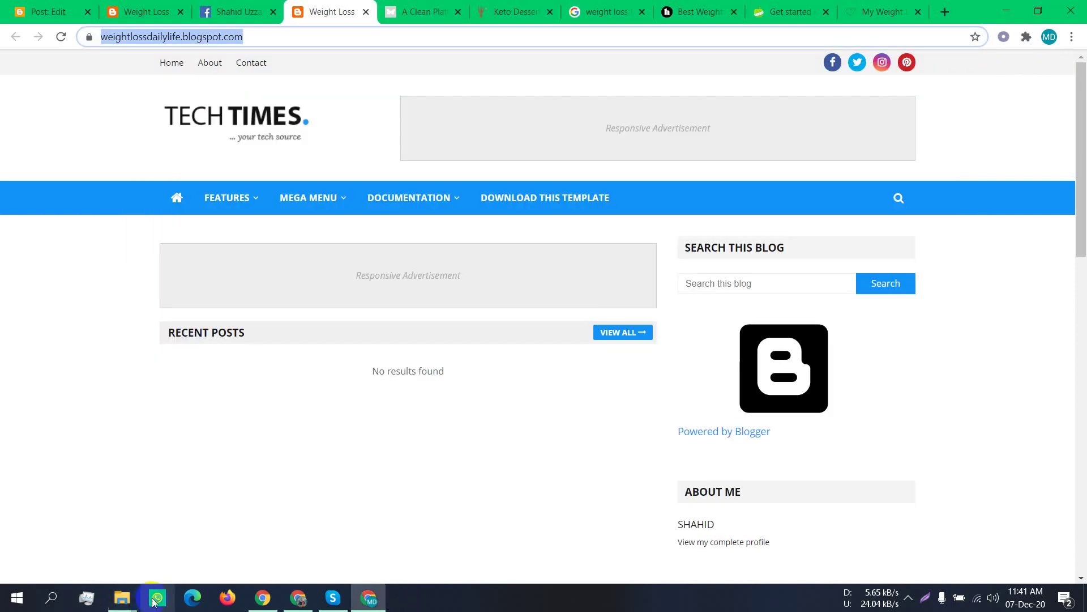
Reopen the keto-for-getting-started-article1 image from New folder (4) for editing in Paint
mouse_move(121, 597)
click(196, 518)
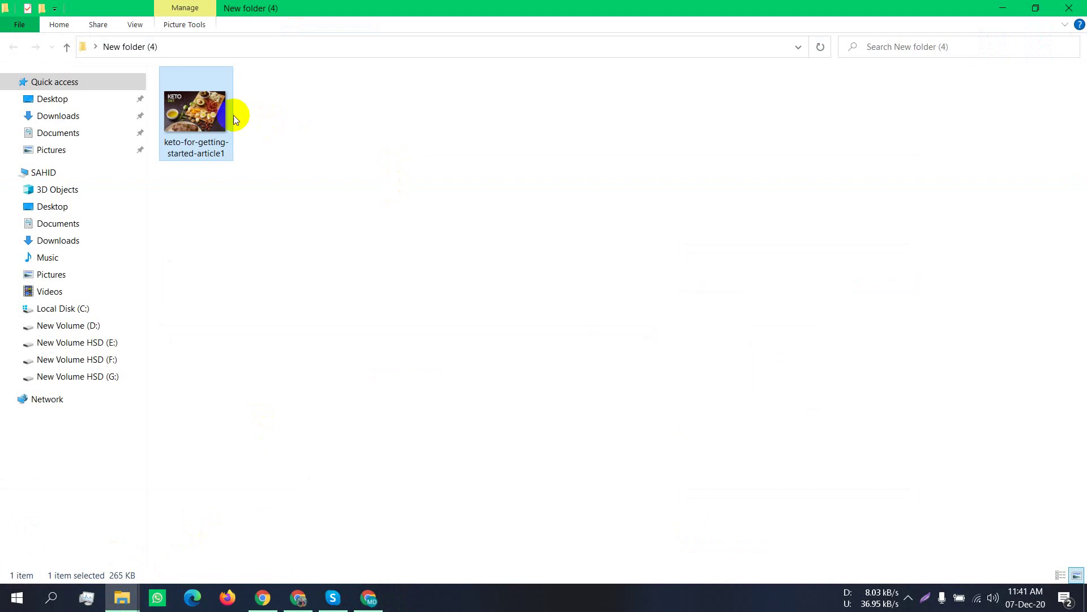
right_click(218, 122)
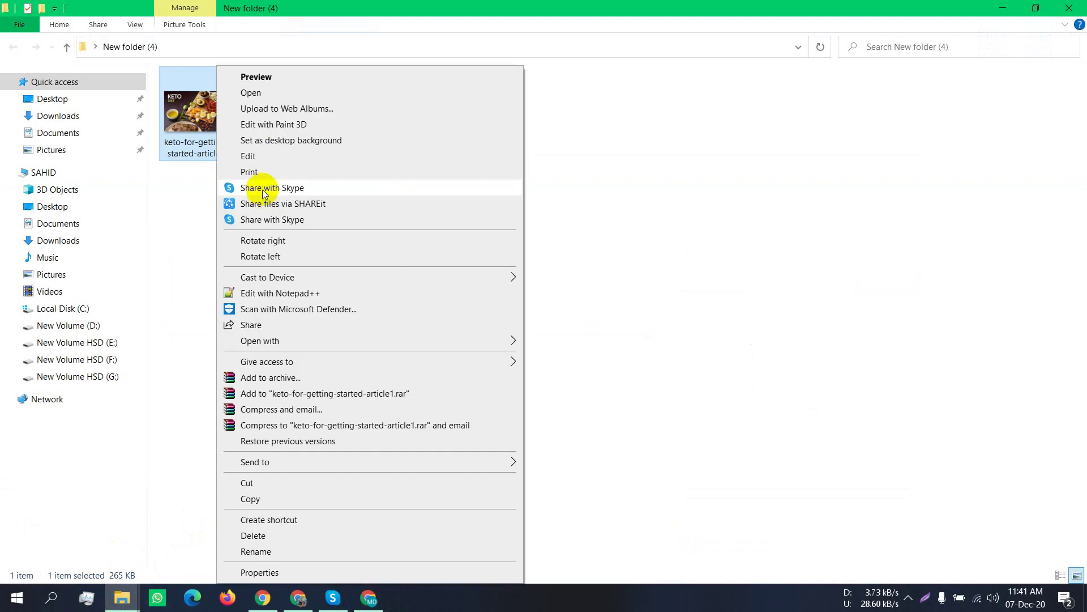
click(274, 159)
scroll(317, 244, down, 1)
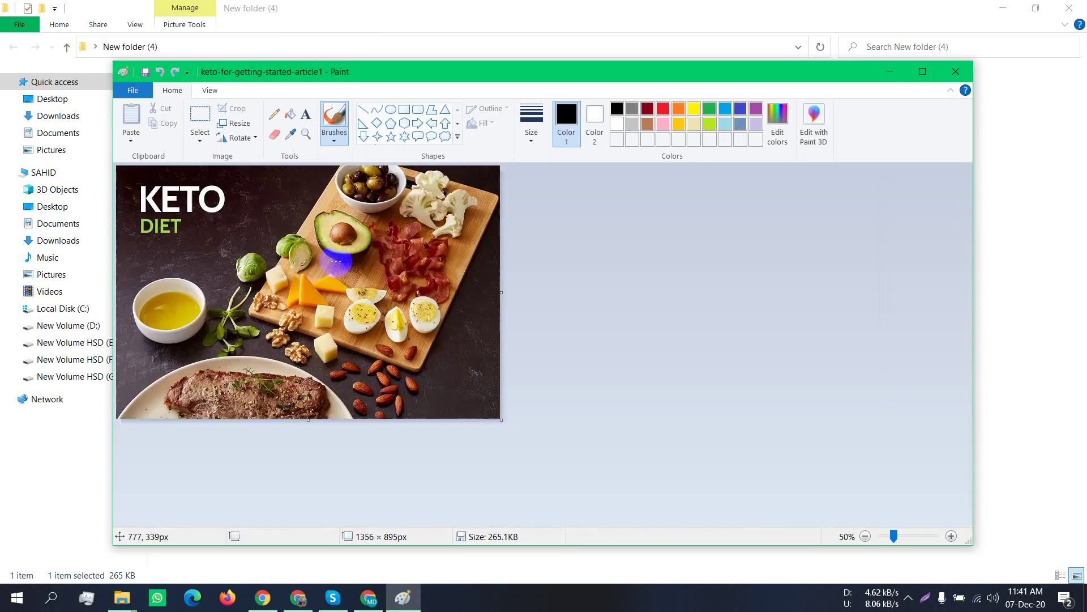
Crop the reopened keto image to a rectangular selection of about 1337 × 885 px
click(227, 125)
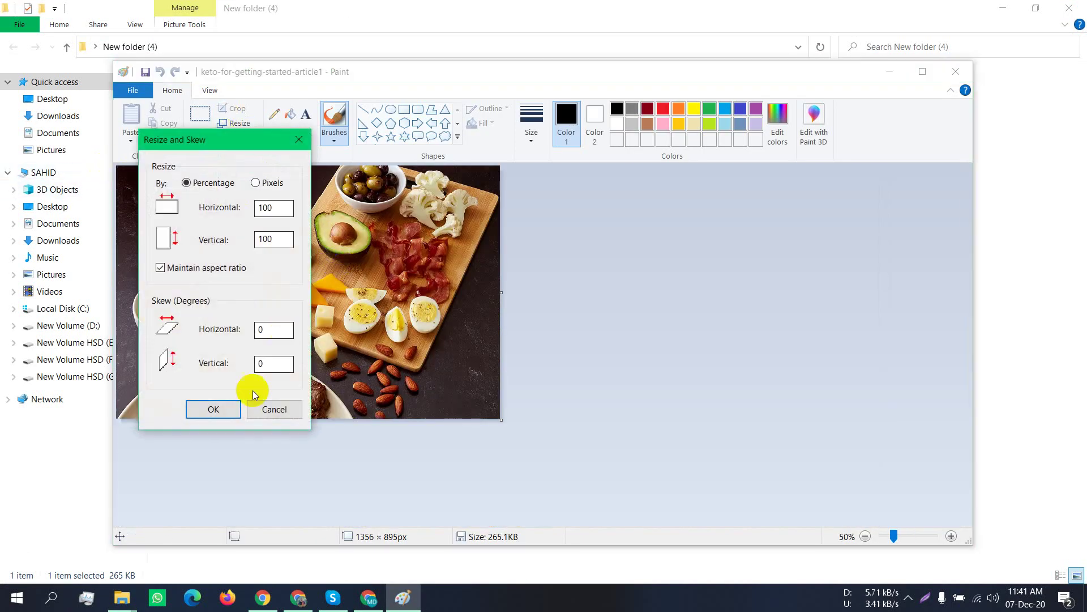
click(299, 139)
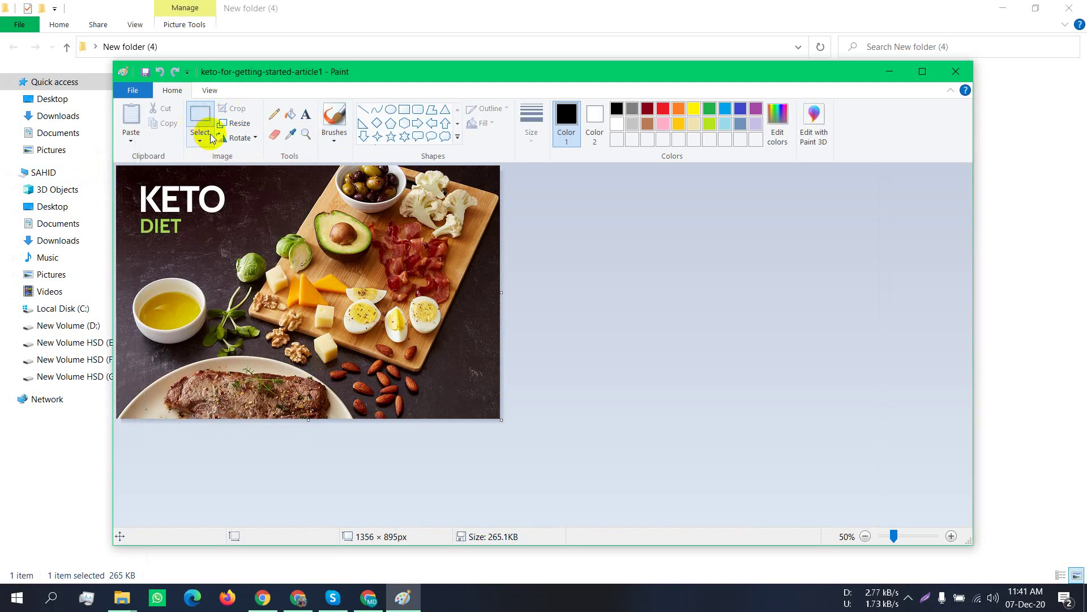
click(201, 141)
click(247, 172)
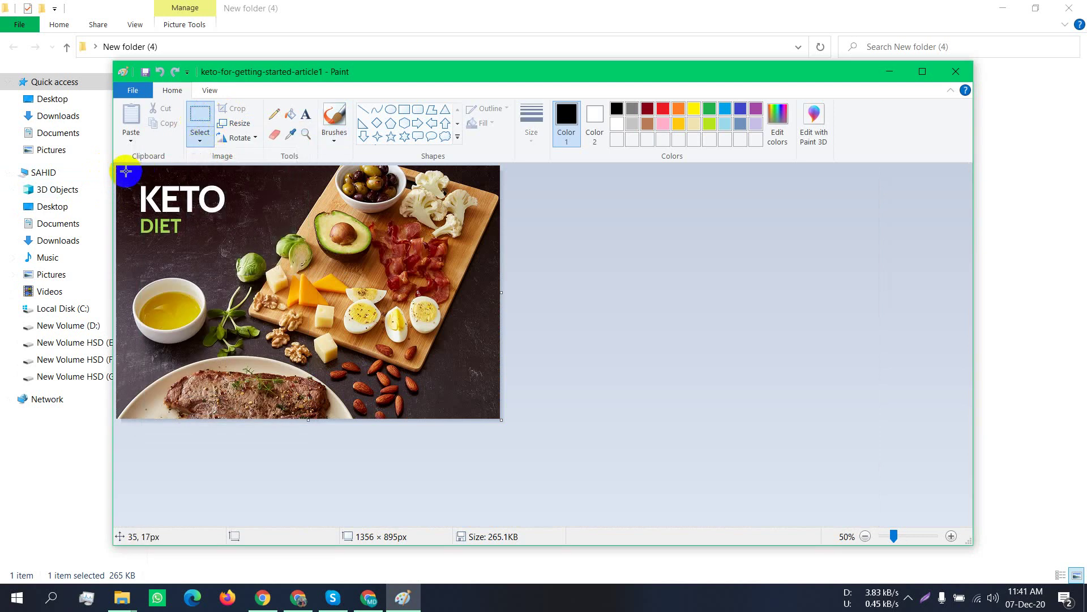
mouse_move(118, 167)
mouse_down()
mouse_move(356, 402)
mouse_move(485, 427)
mouse_move(497, 418)
mouse_up()
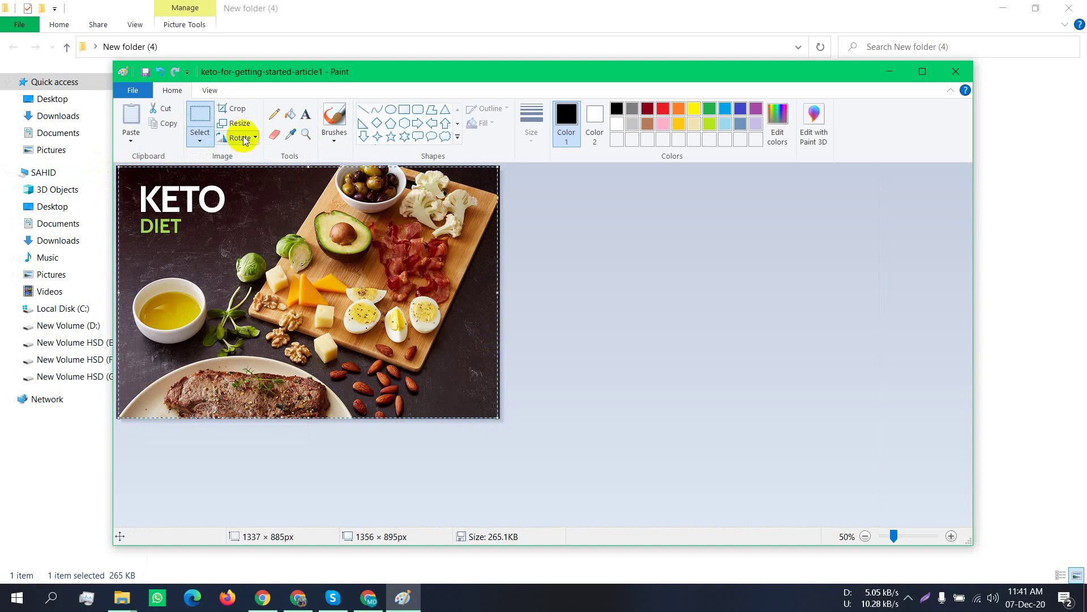
click(238, 109)
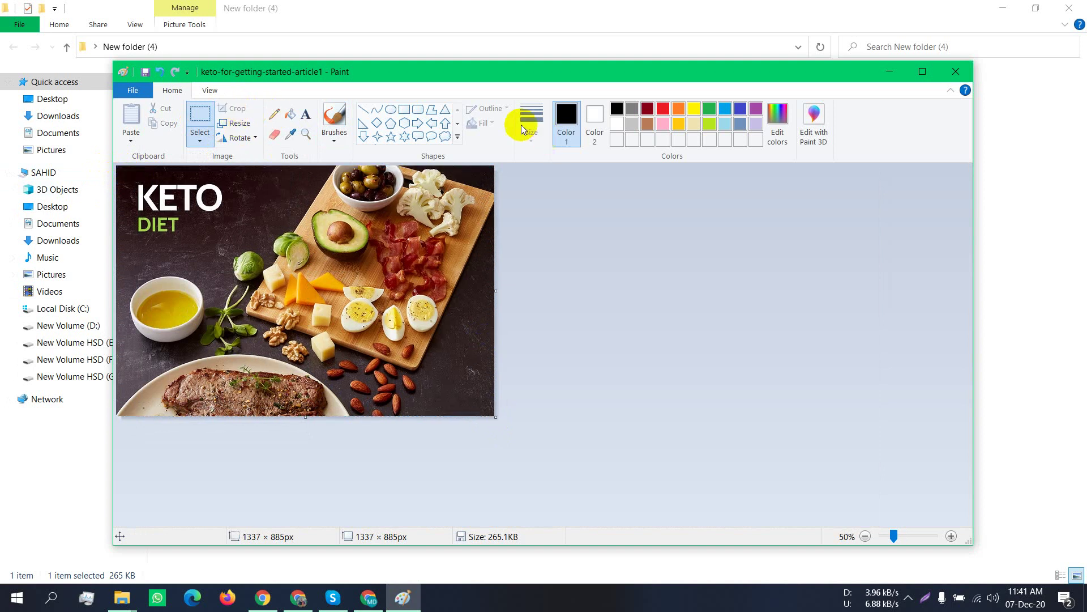
click(309, 114)
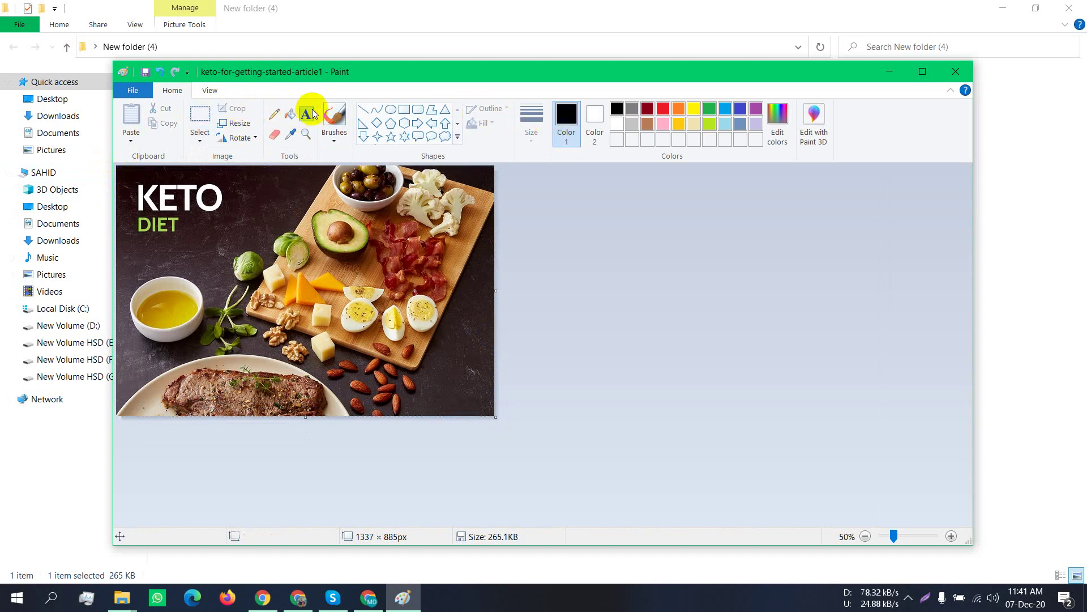
click(354, 400)
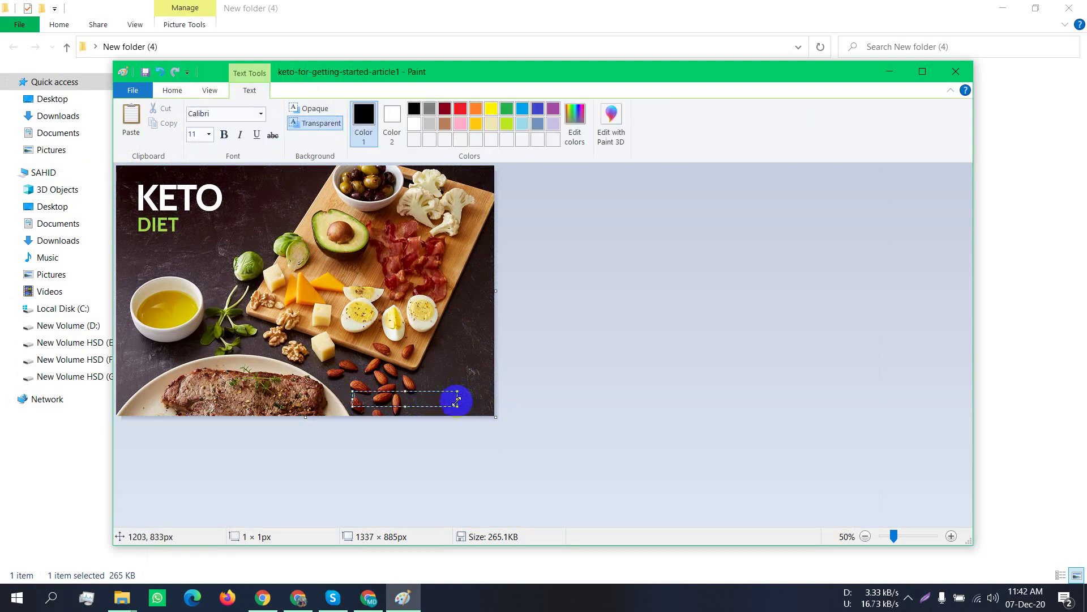
drag(458, 404, 492, 409)
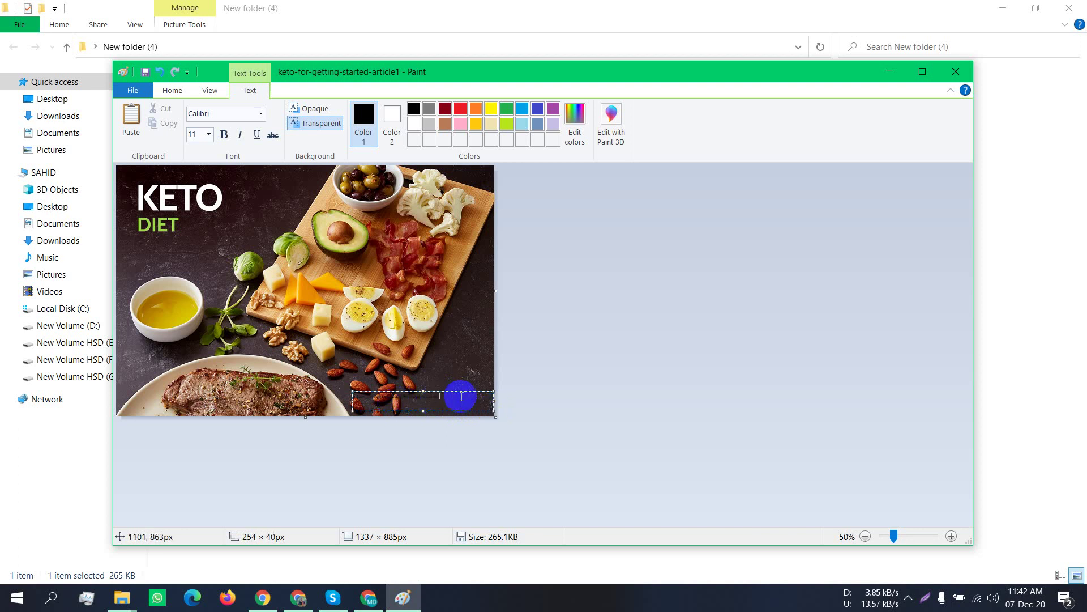
Format the whole blog address as bold white text at size 16 and commit it to the image
drag(456, 400, 346, 400)
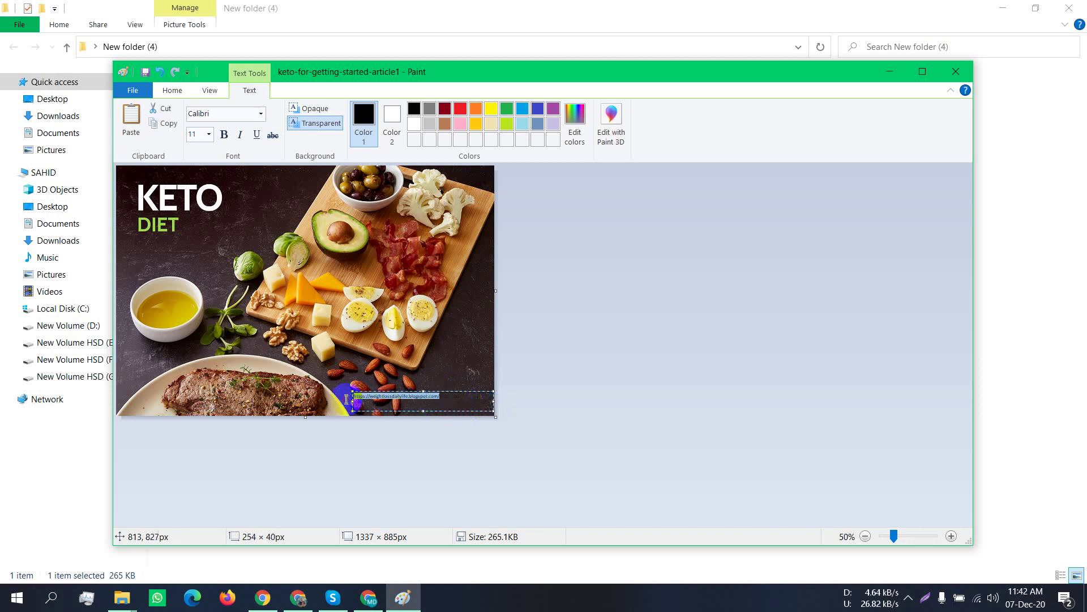
click(209, 135)
click(195, 234)
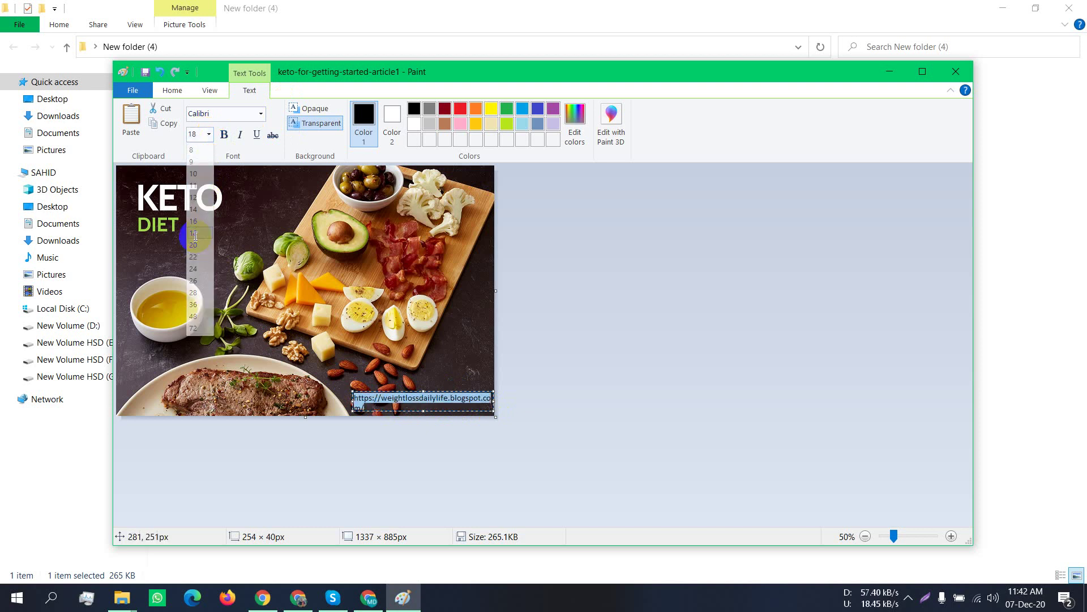
click(208, 134)
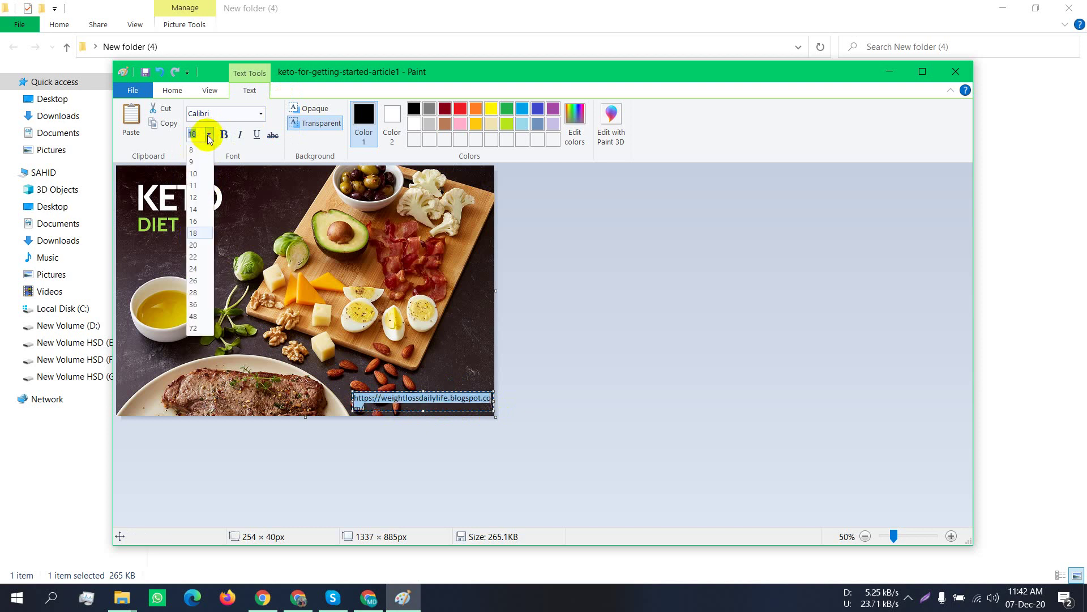
click(196, 220)
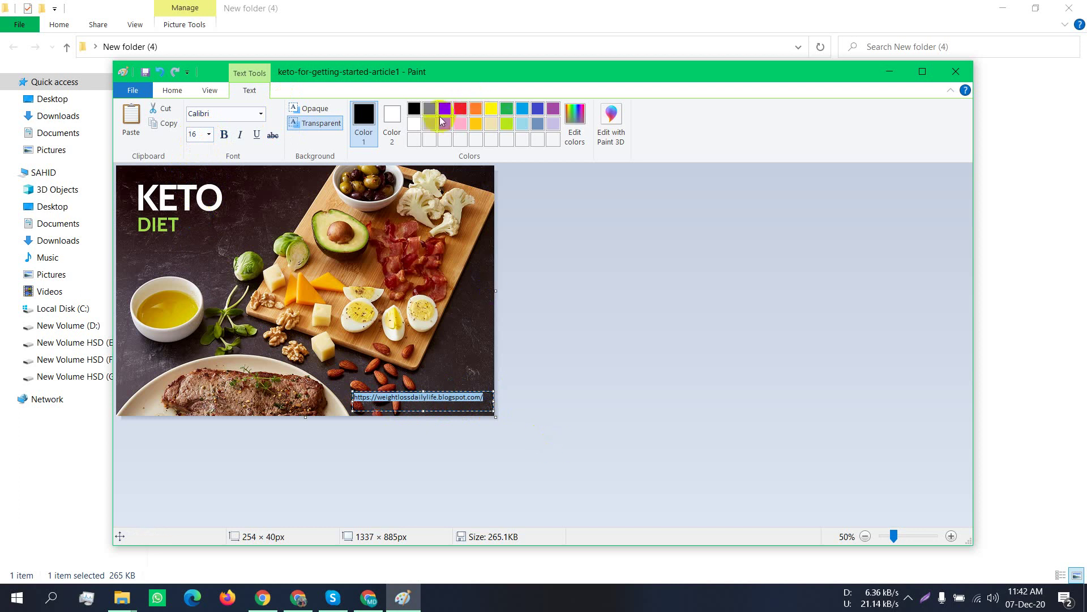
click(414, 123)
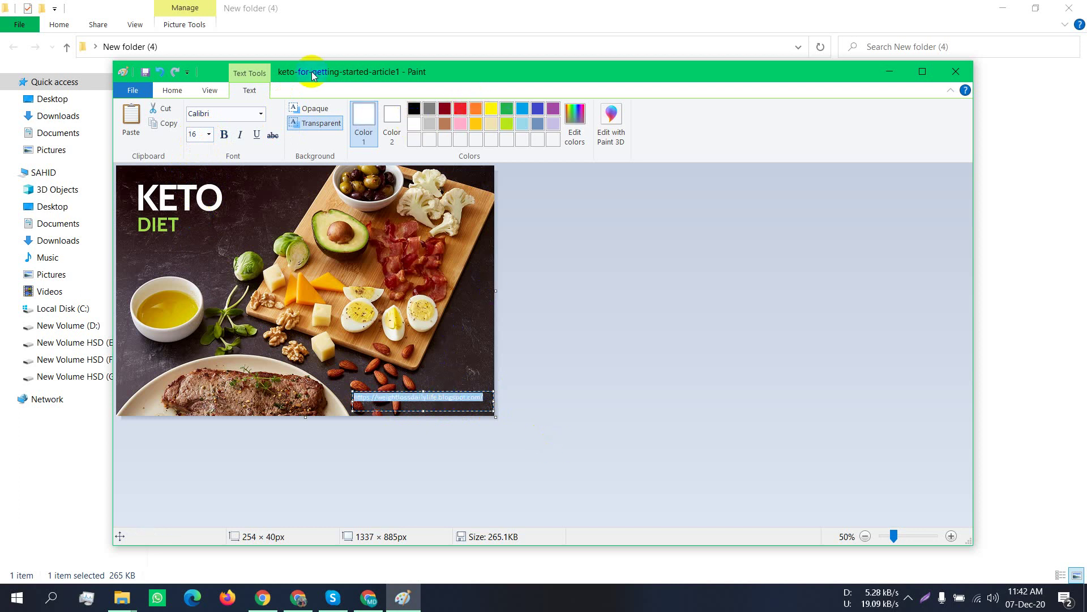
click(223, 134)
click(386, 397)
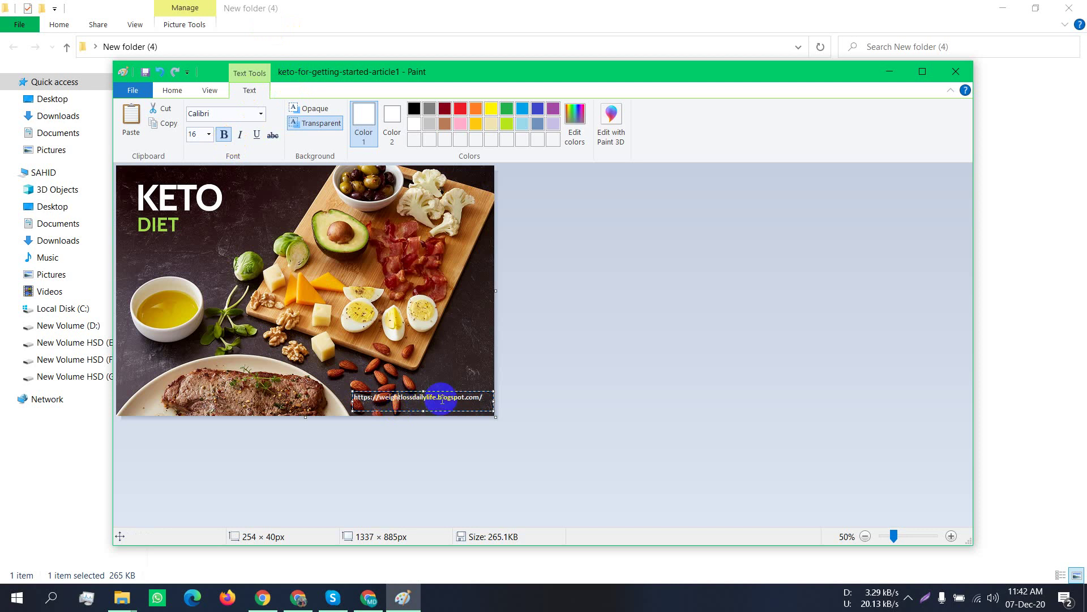
click(450, 343)
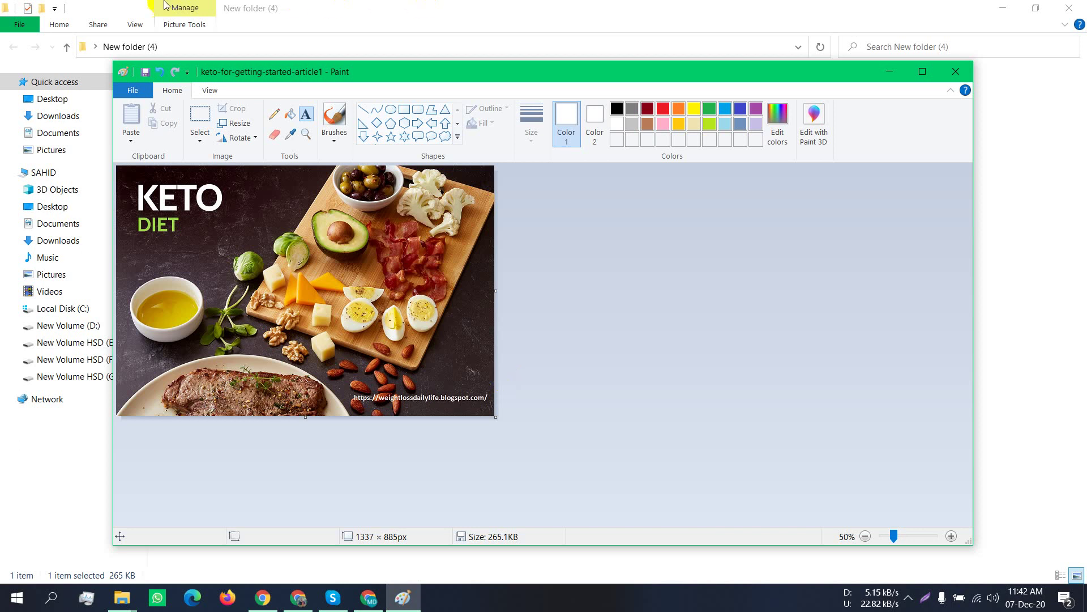
Start saving the picture as a JPEG in the Desktop's New folder (4) and delete the existing keto-for-getting-started-article1 file there
click(128, 91)
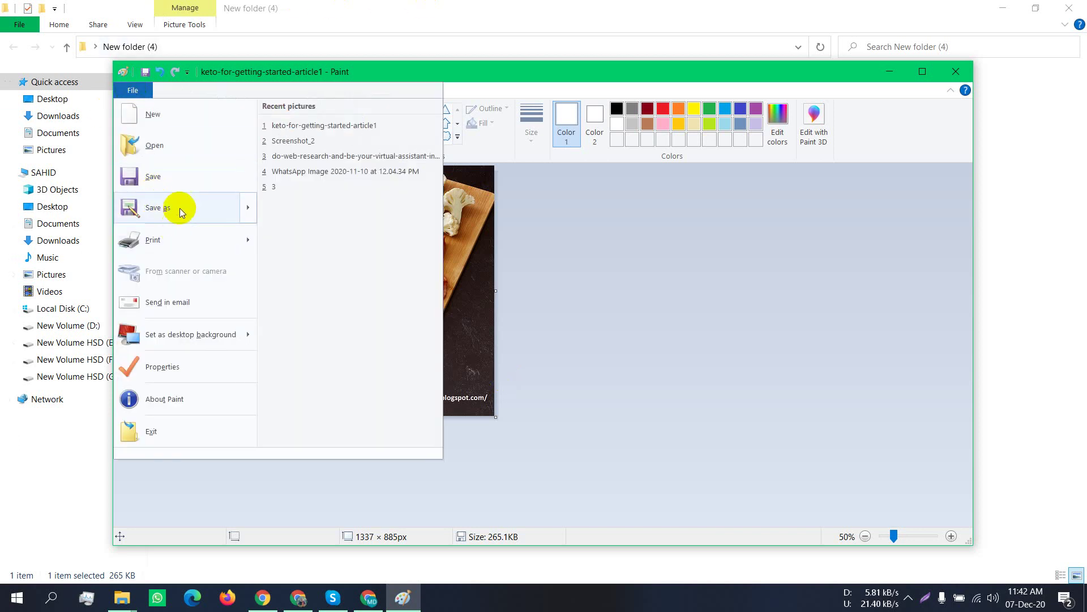
mouse_move(179, 209)
click(274, 164)
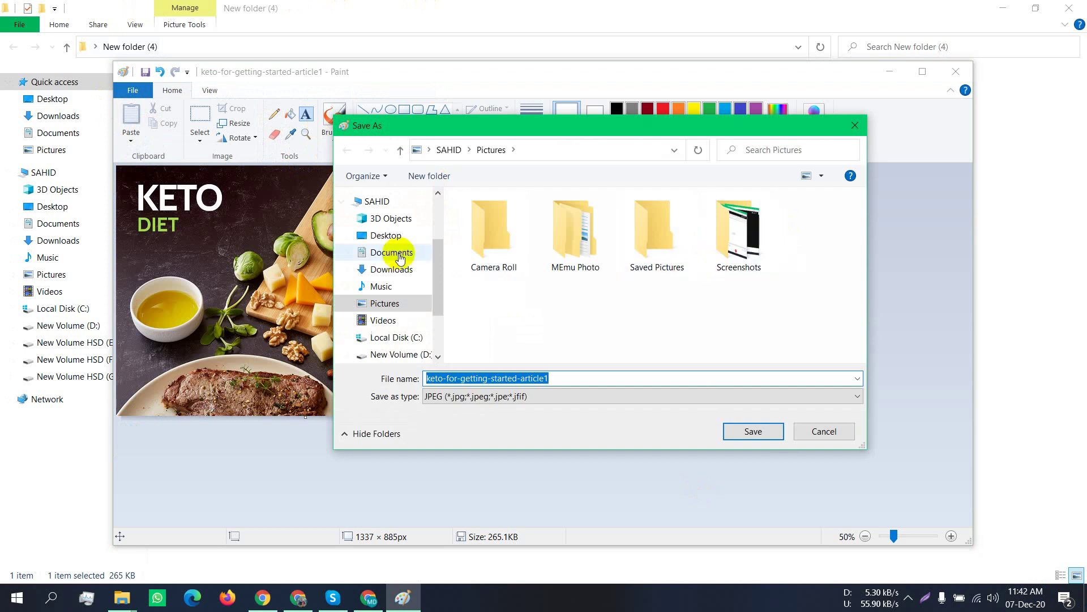
click(388, 235)
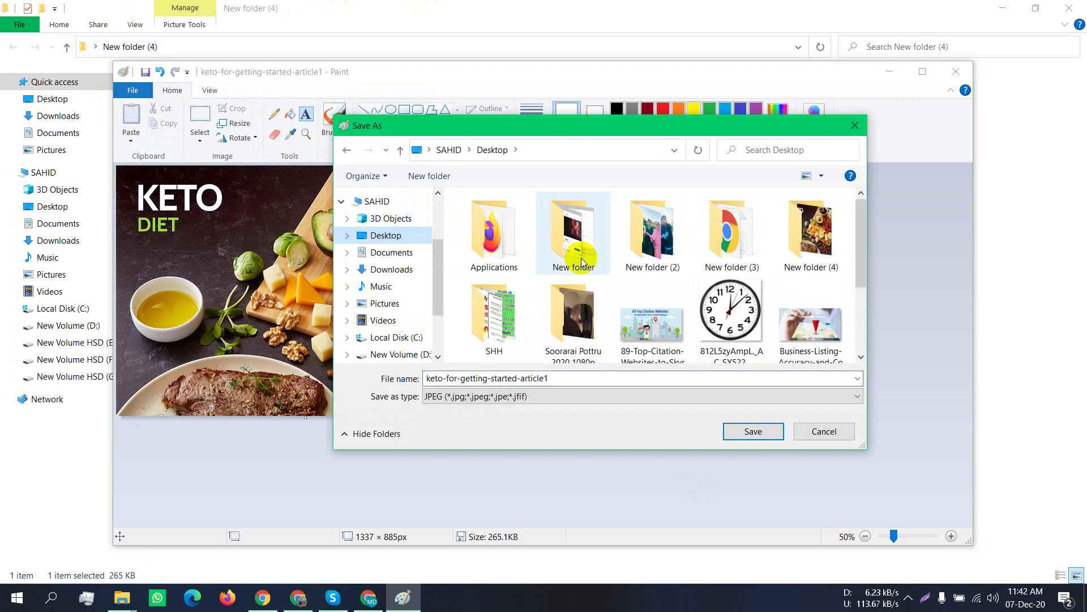
click(823, 253)
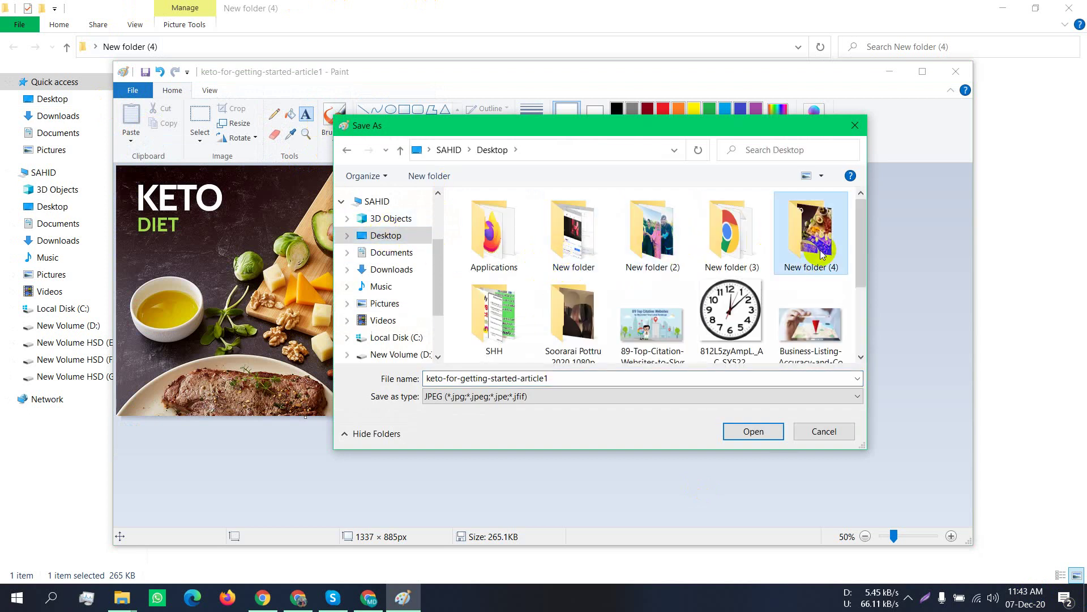
double_click(823, 253)
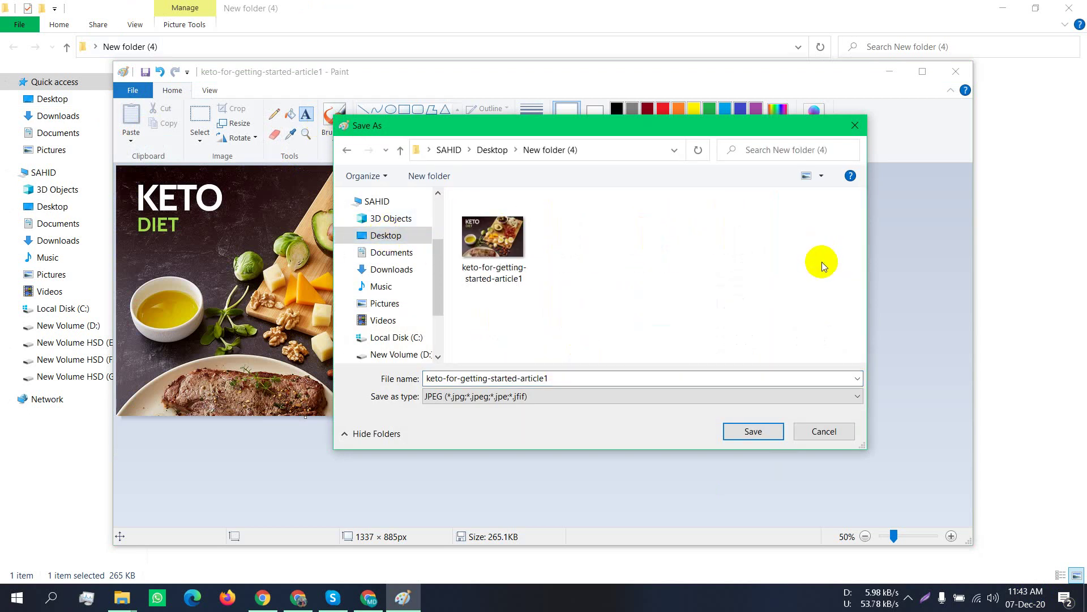
right_click(502, 255)
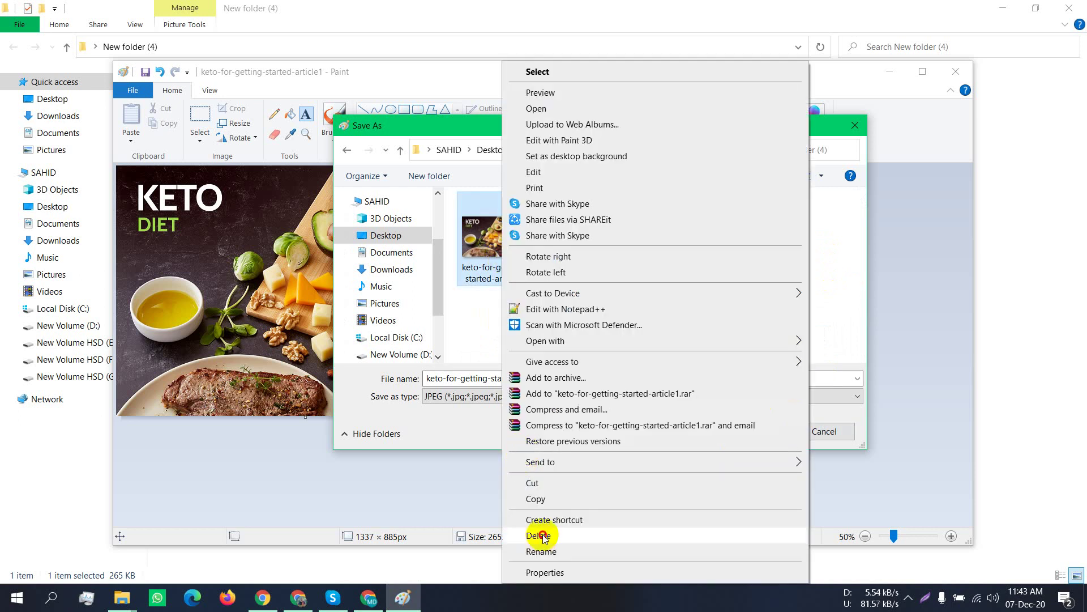
click(544, 536)
Save the edited picture under the name keto-for-getting-started- and close Paint
drag(564, 378, 477, 378)
drag(495, 390, 519, 390)
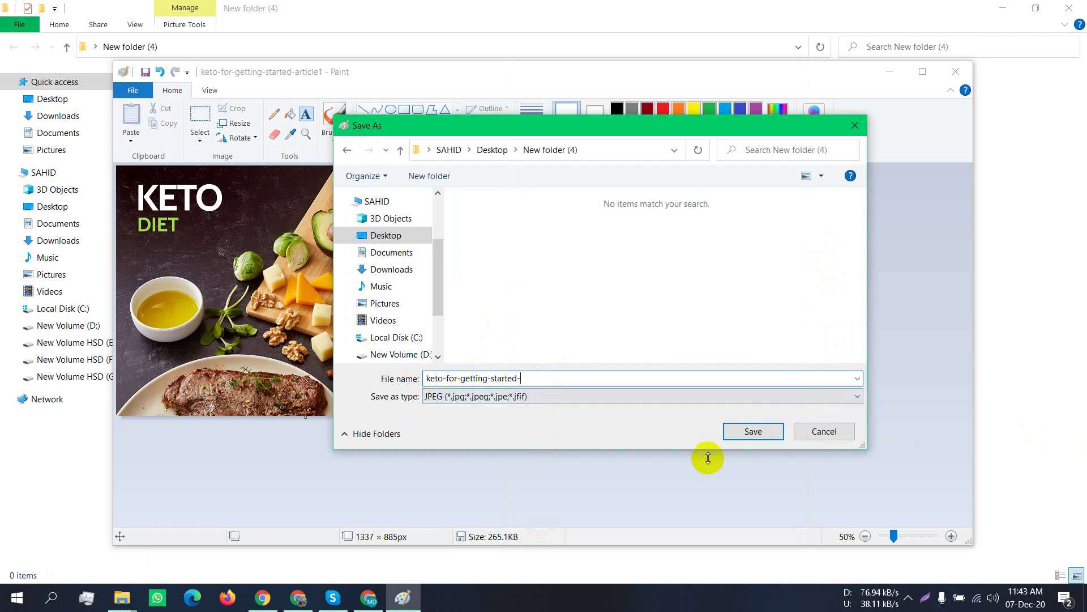
click(747, 434)
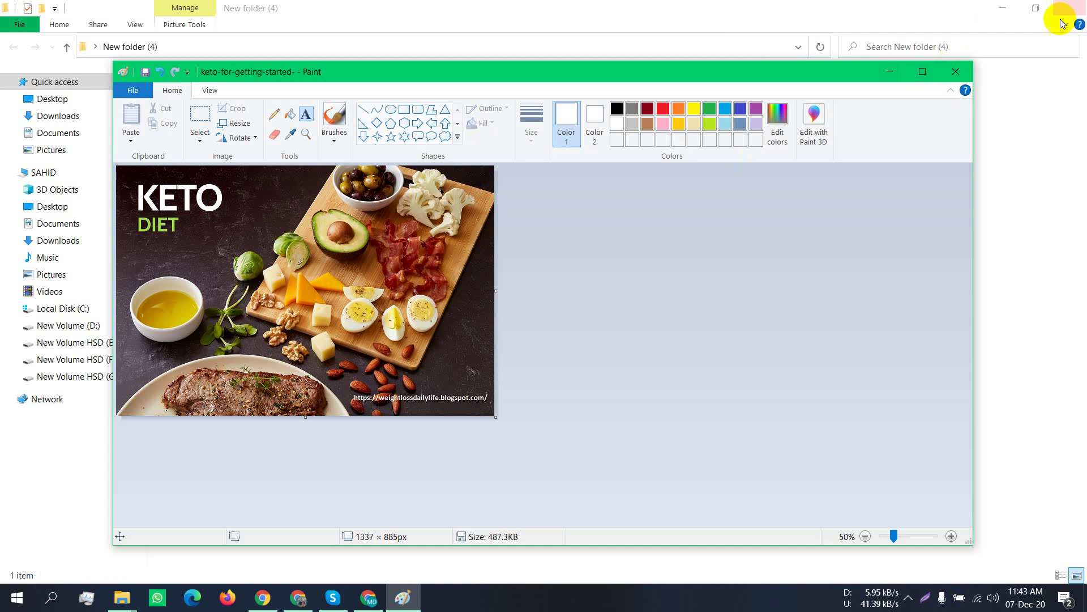
click(957, 72)
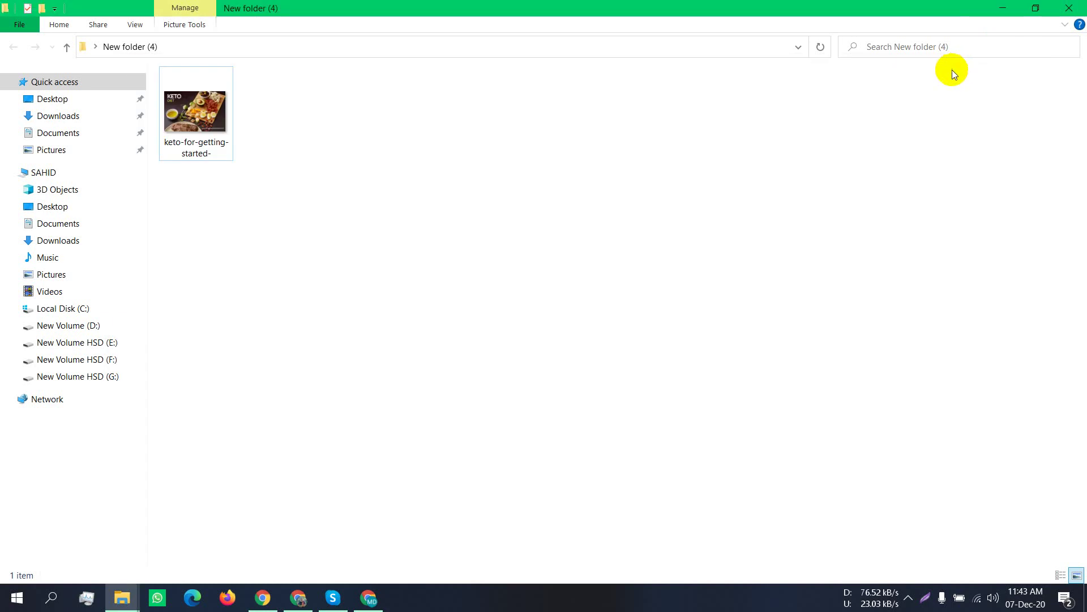
click(369, 598)
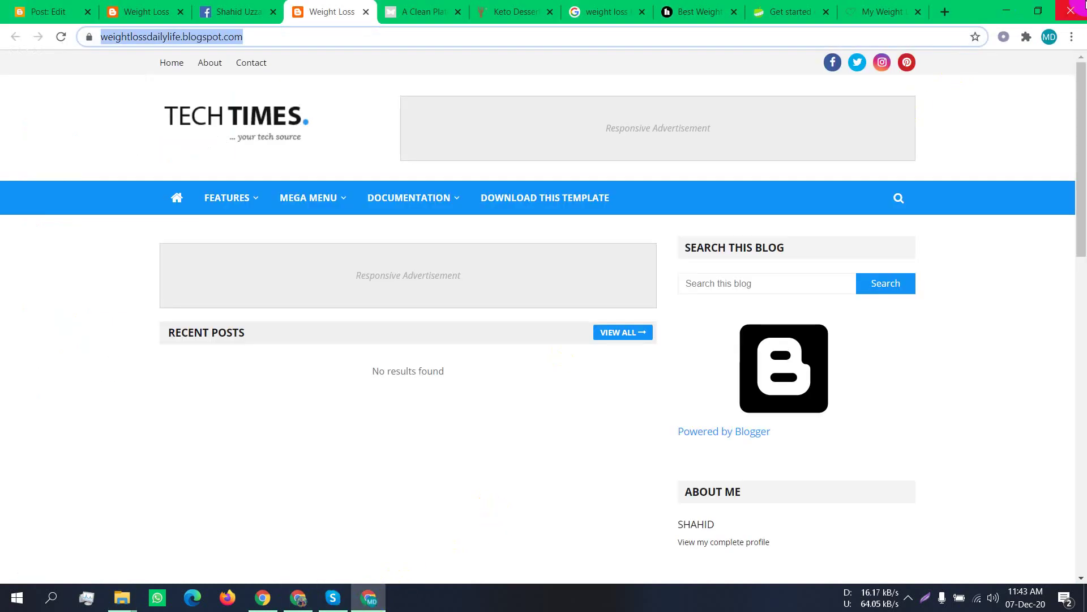
click(1006, 11)
Remove all selectable properties and personal information from the keto-for-getting-started- image file and close its properties
click(181, 146)
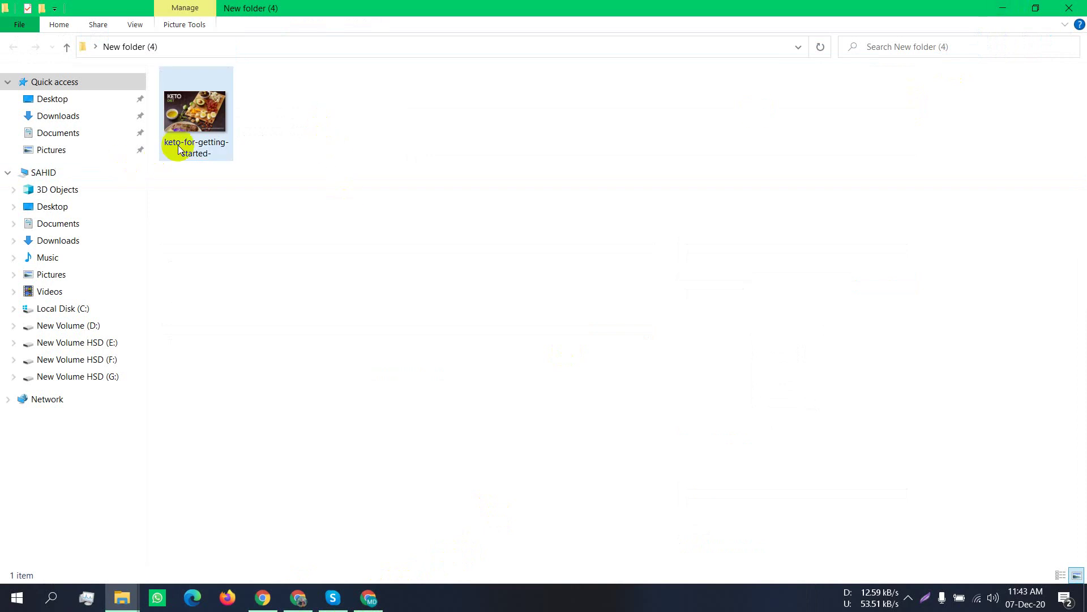
right_click(180, 142)
click(267, 572)
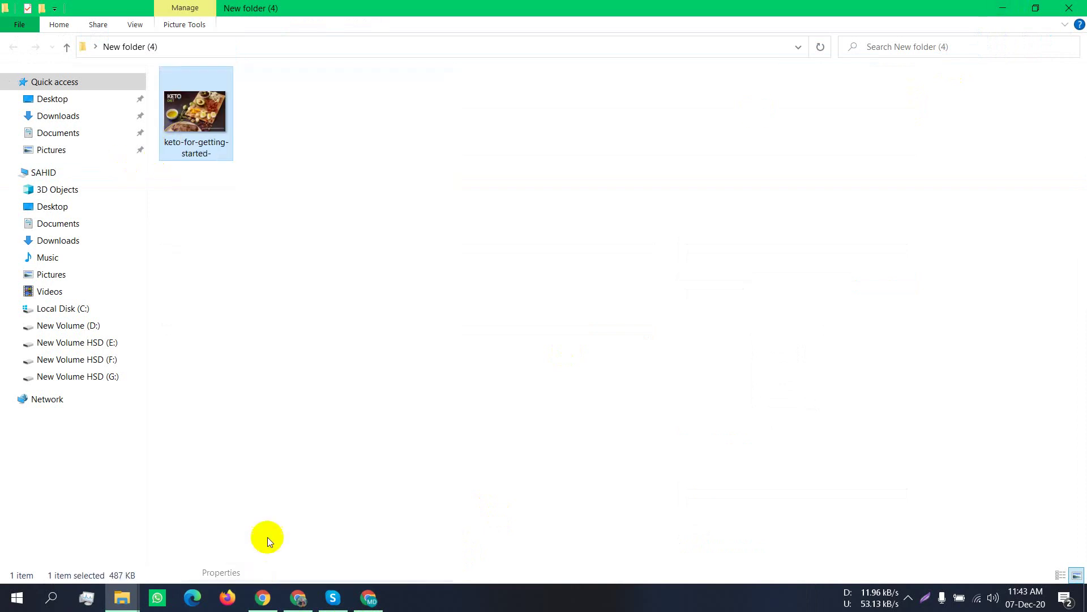
click(280, 170)
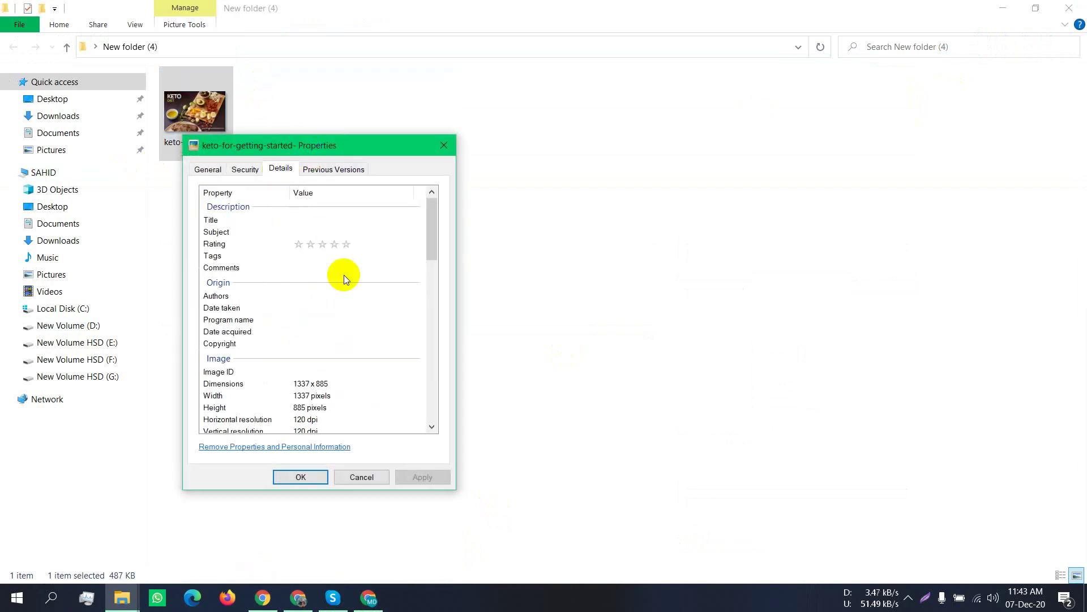
click(327, 448)
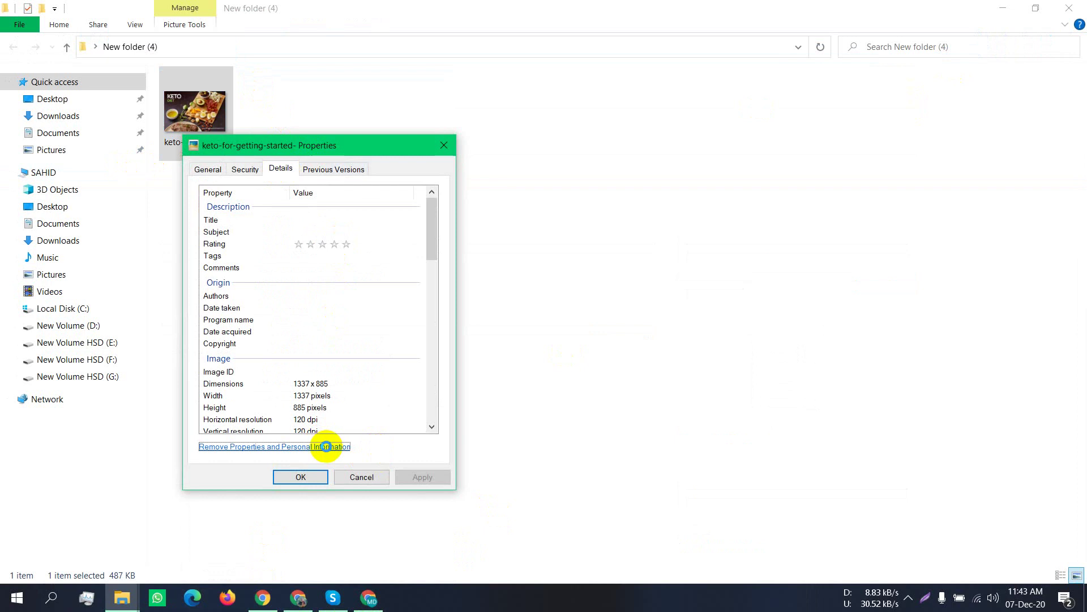
click(30, 80)
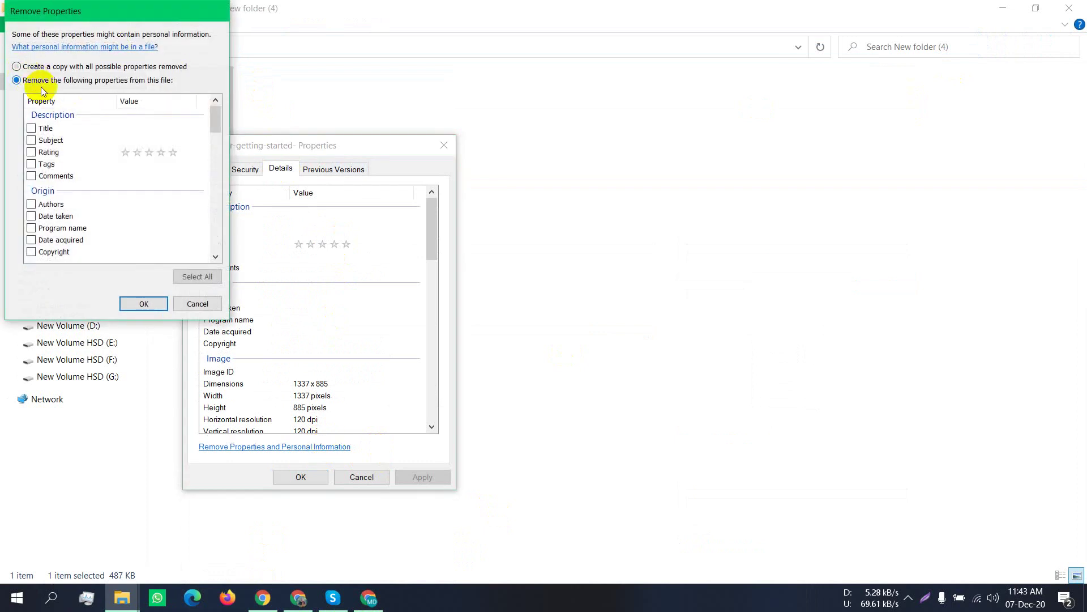
click(211, 276)
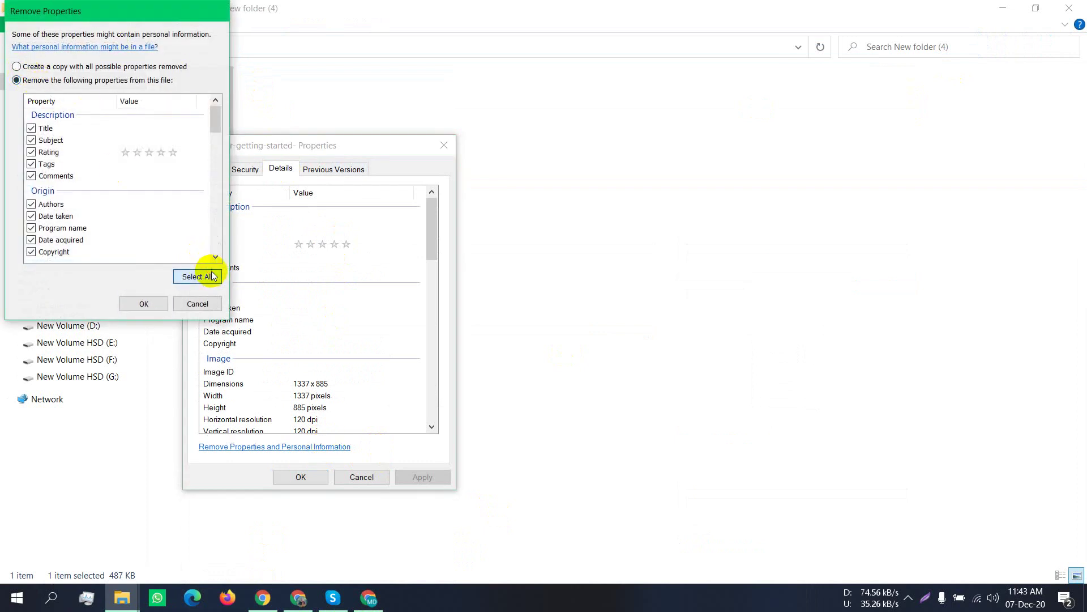
click(158, 306)
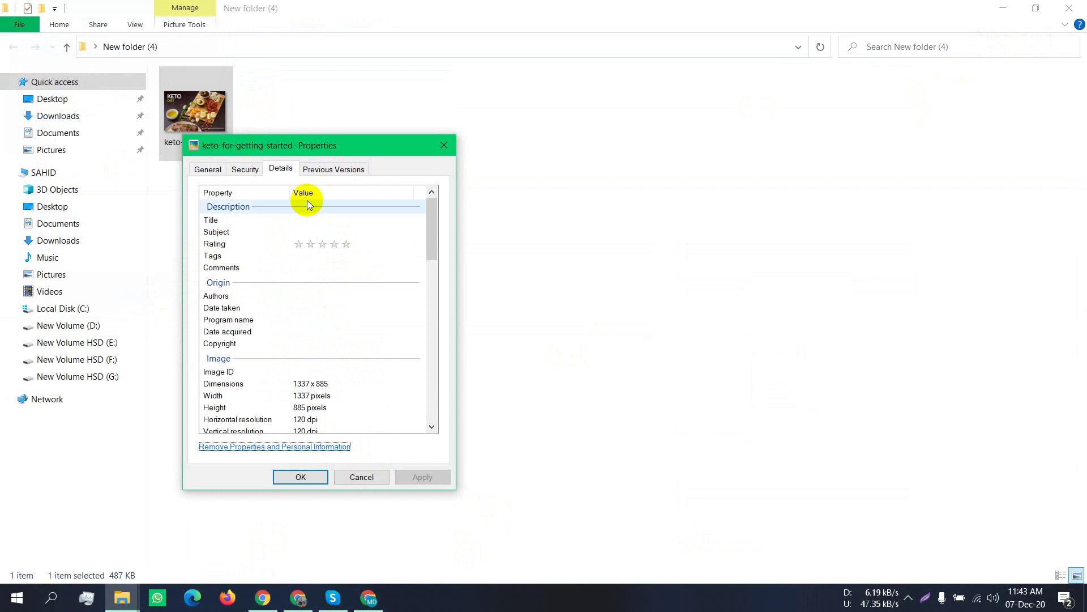
click(444, 145)
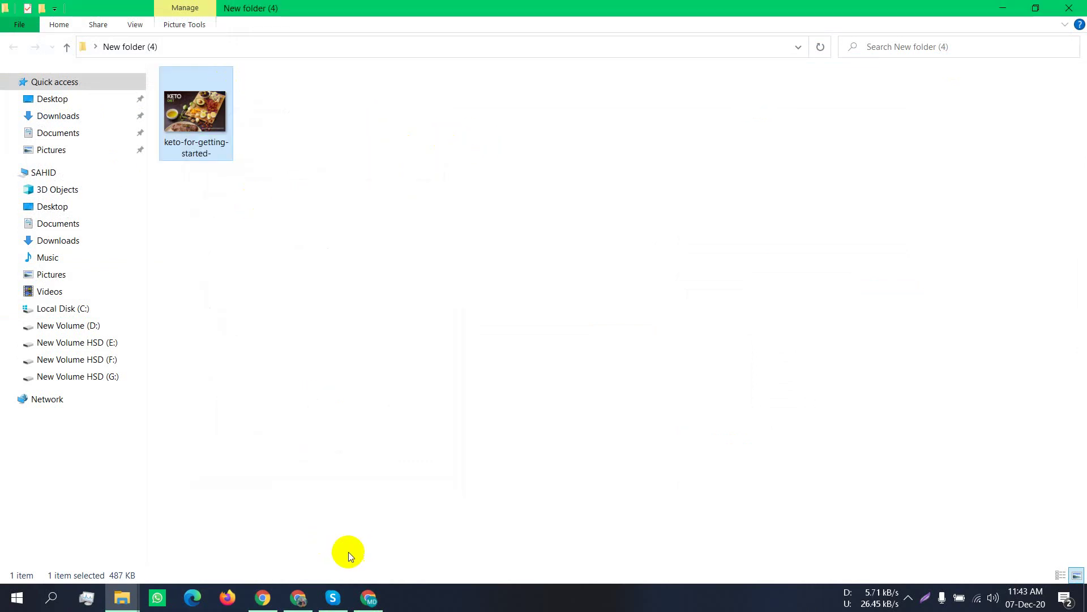
double_click(218, 77)
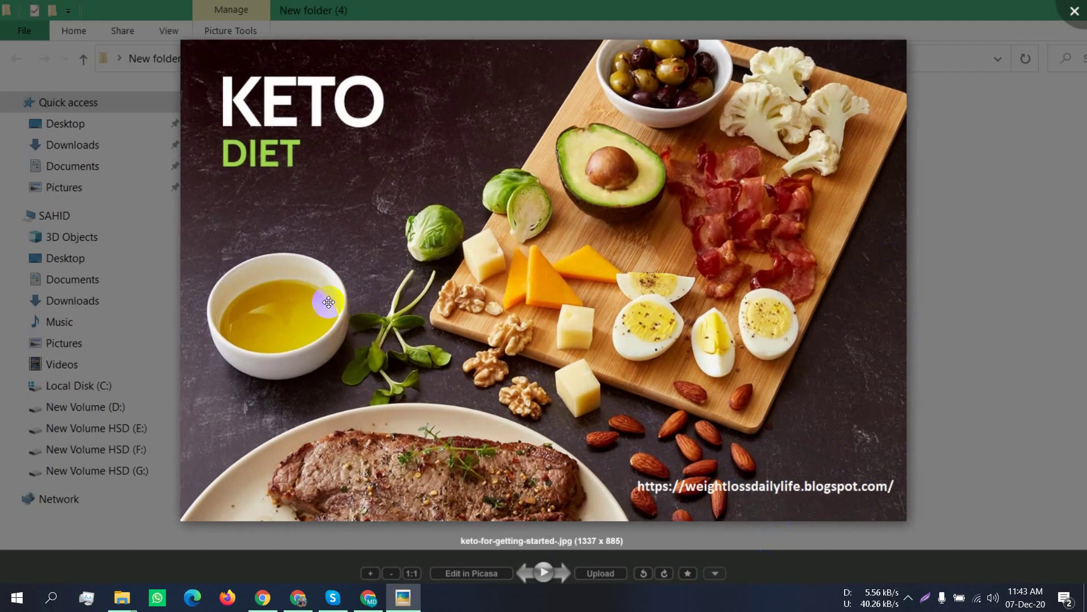
click(1076, 10)
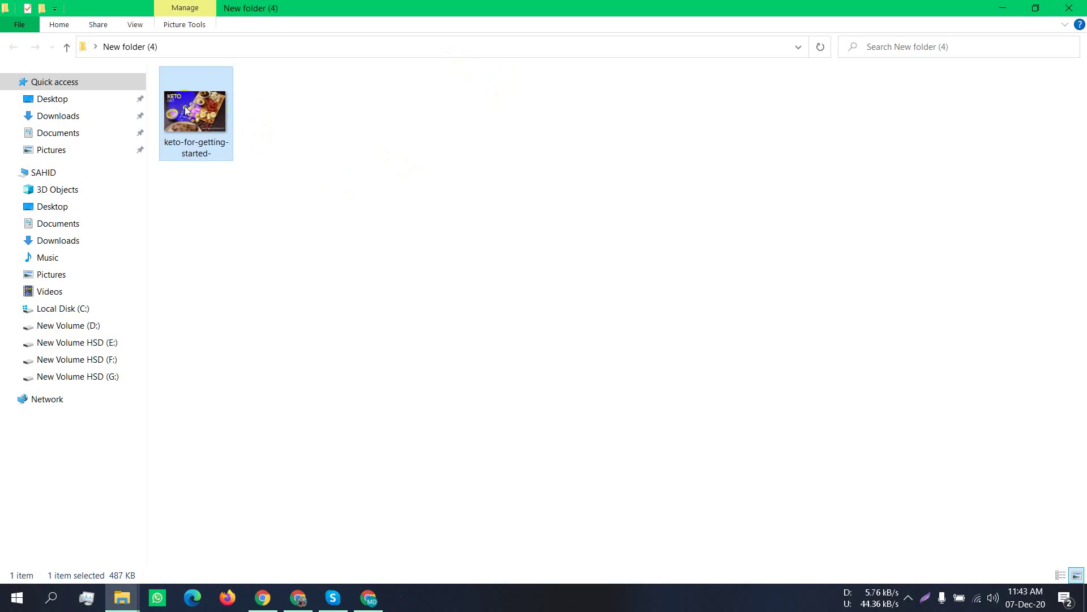
right_click(185, 113)
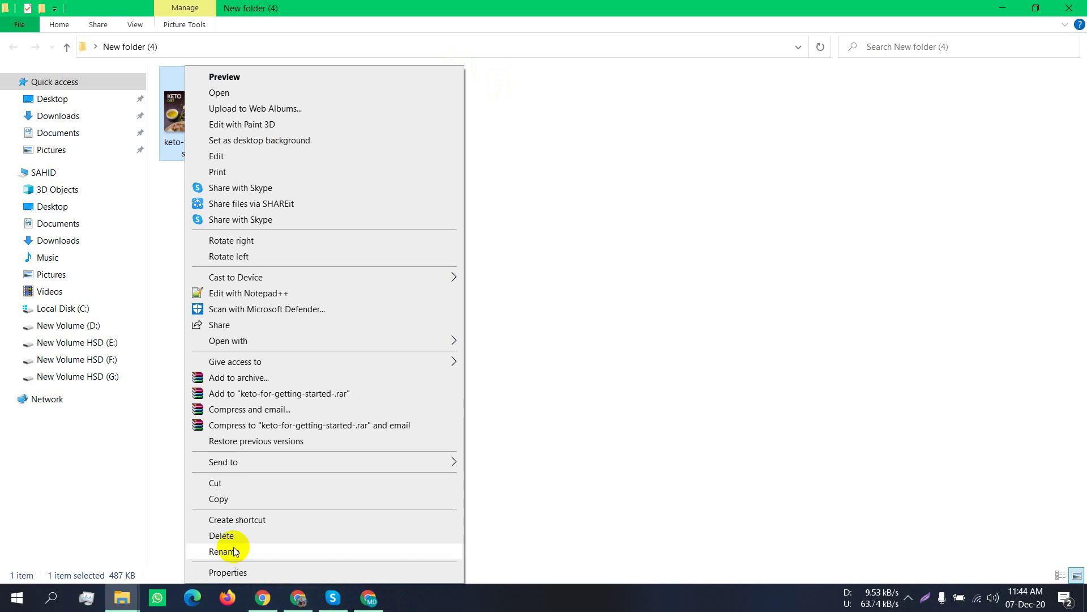
click(250, 576)
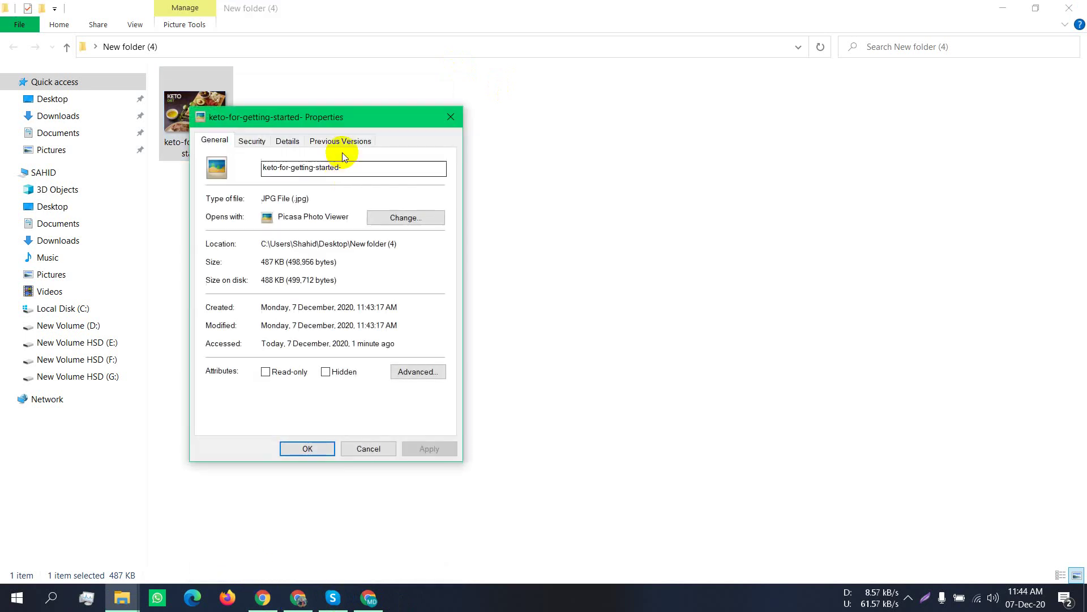
click(293, 145)
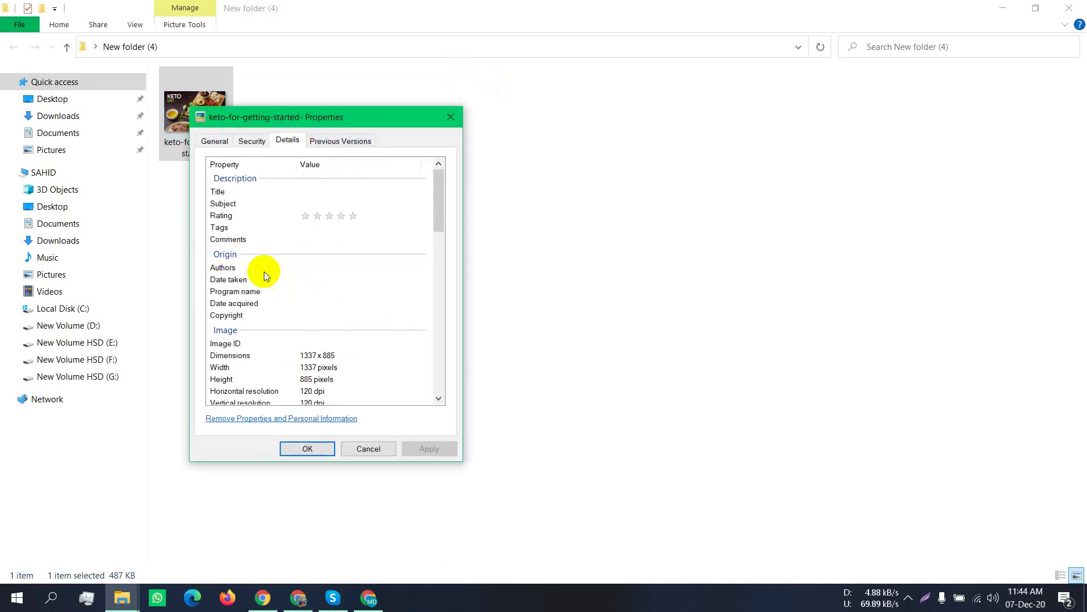
click(303, 268)
right_click(304, 268)
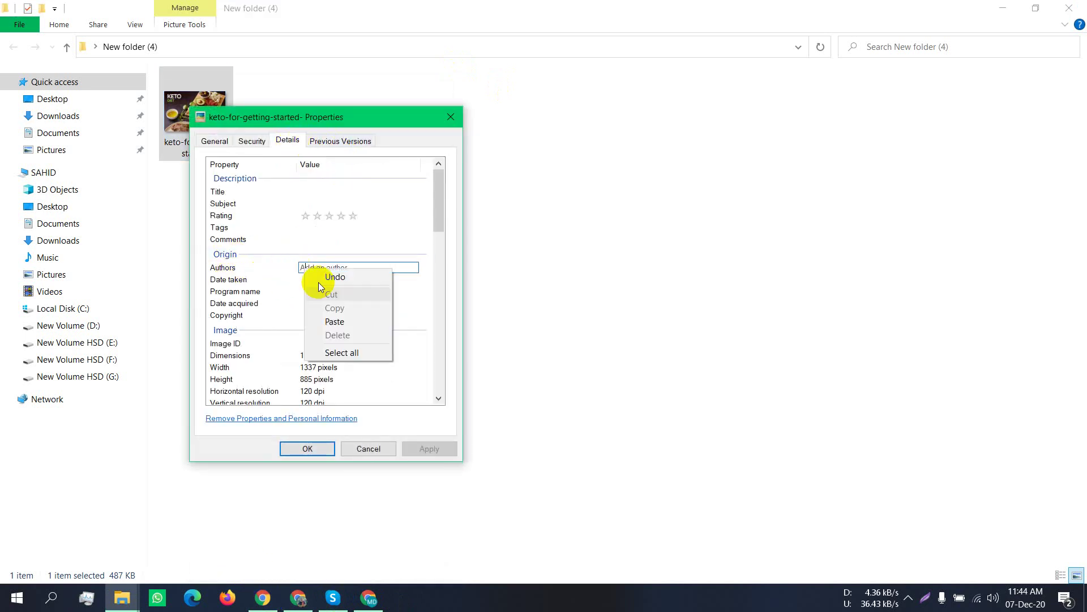
click(346, 318)
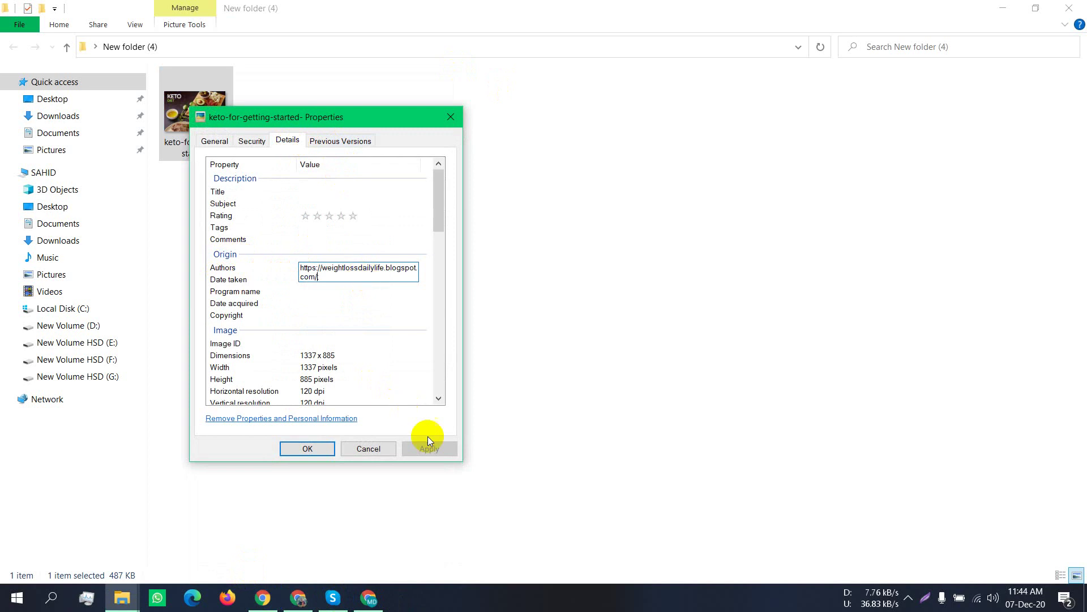
click(308, 449)
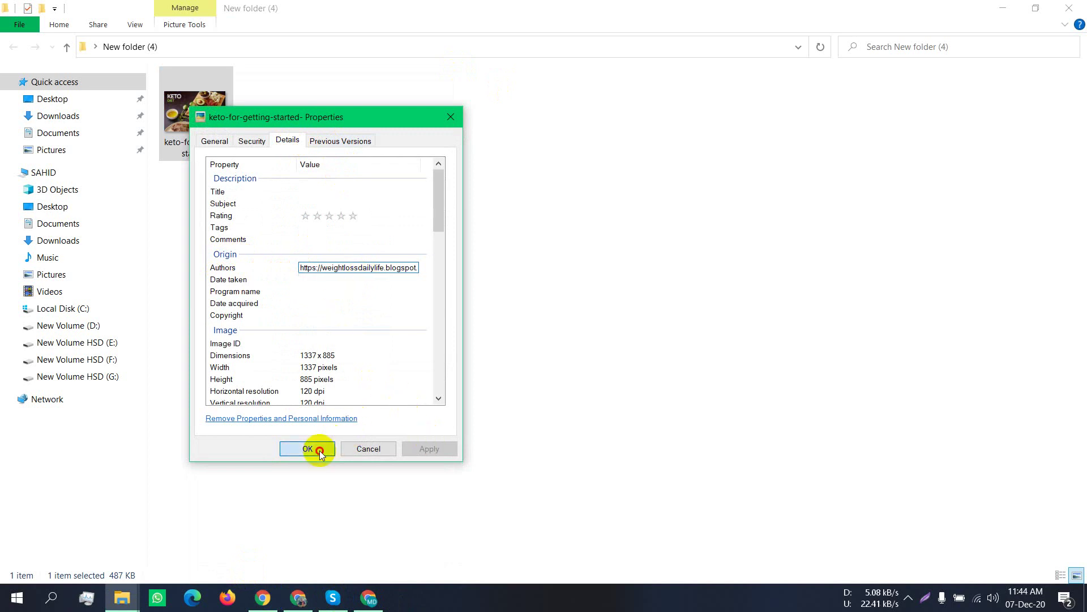
Try to give the keto-for-getting-started- image a five-star rating in its file details
key(shift+F10)
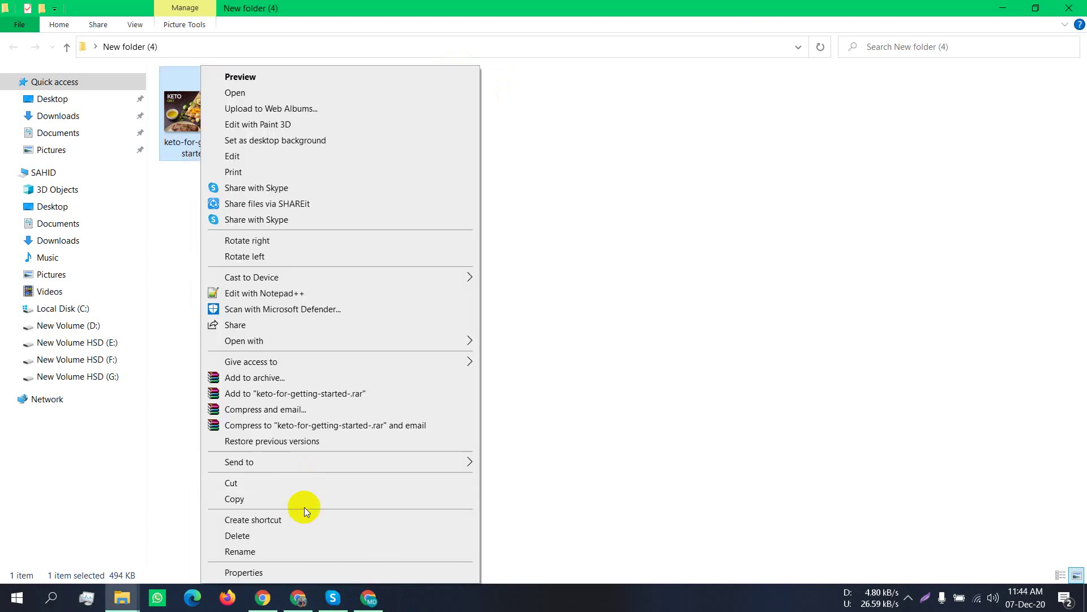
click(315, 572)
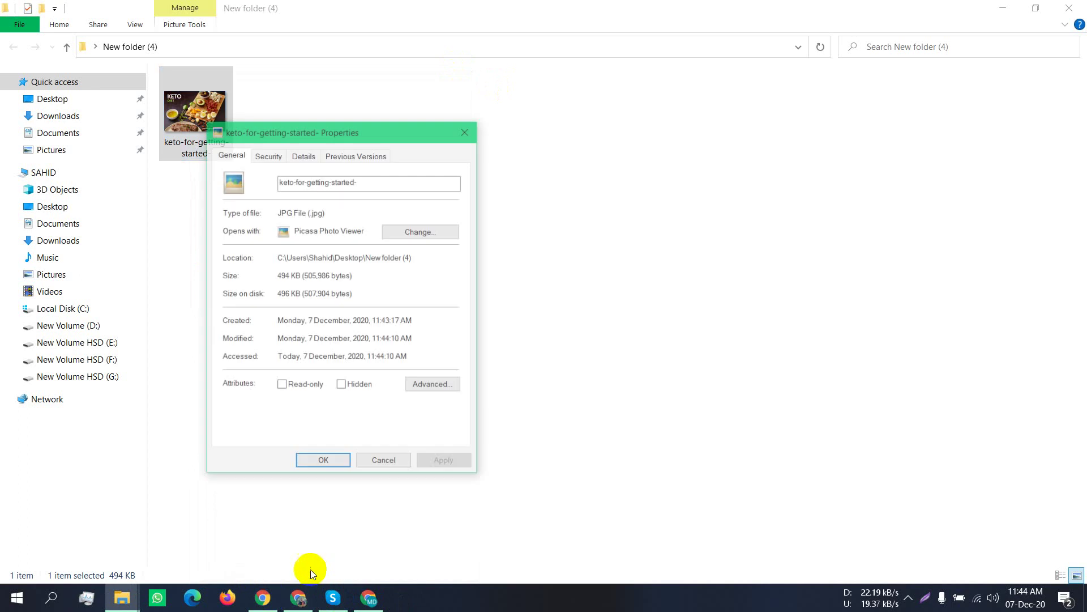
click(304, 155)
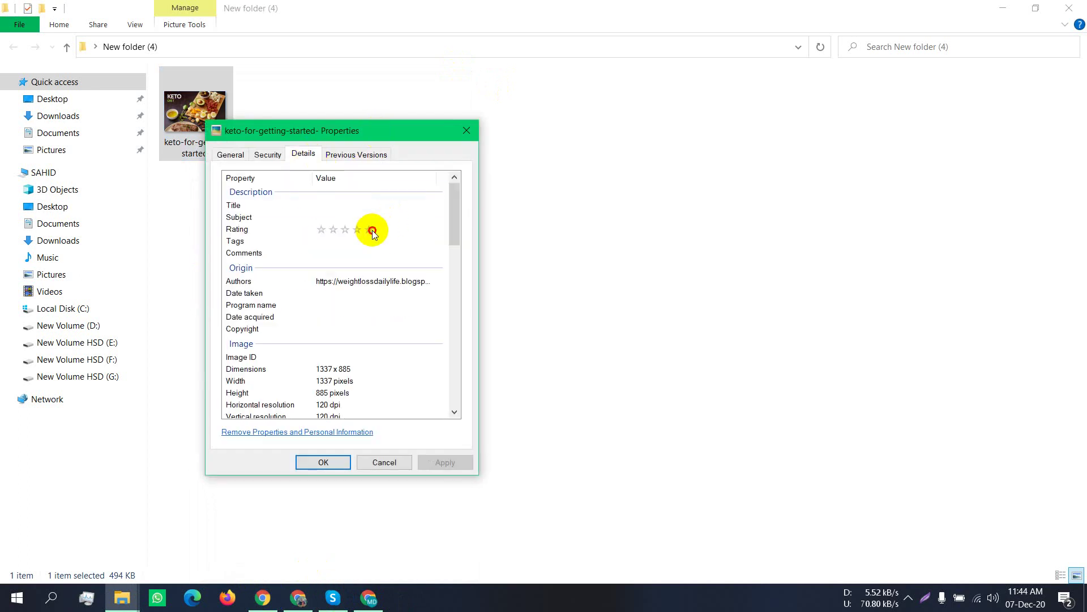
click(369, 230)
click(375, 207)
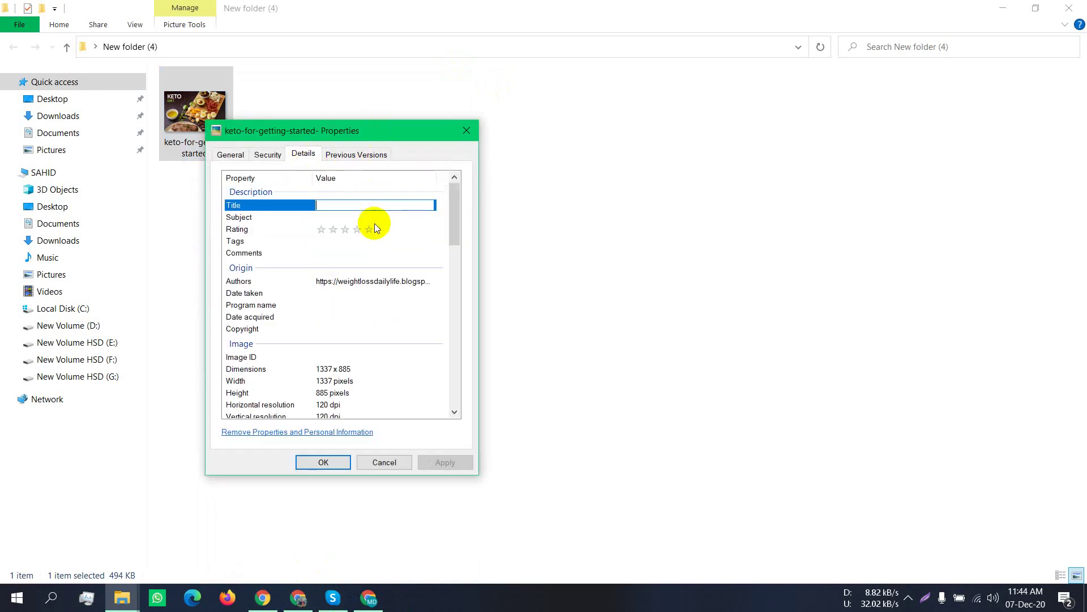
click(374, 227)
click(323, 463)
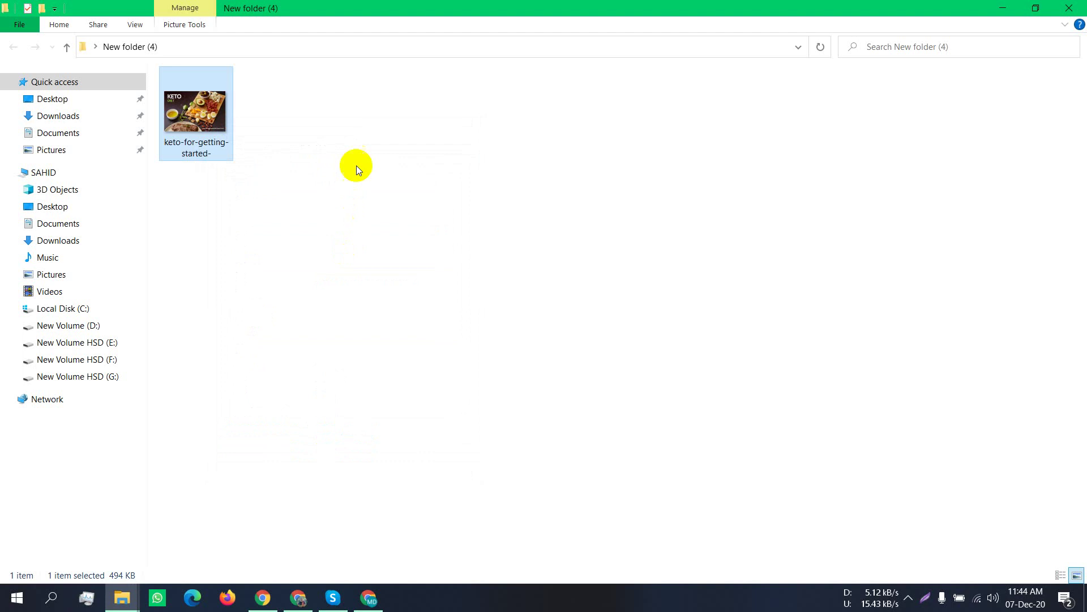
Set the keto-for-getting-started- image's rating to five stars, apply the change and close its properties
right_click(216, 125)
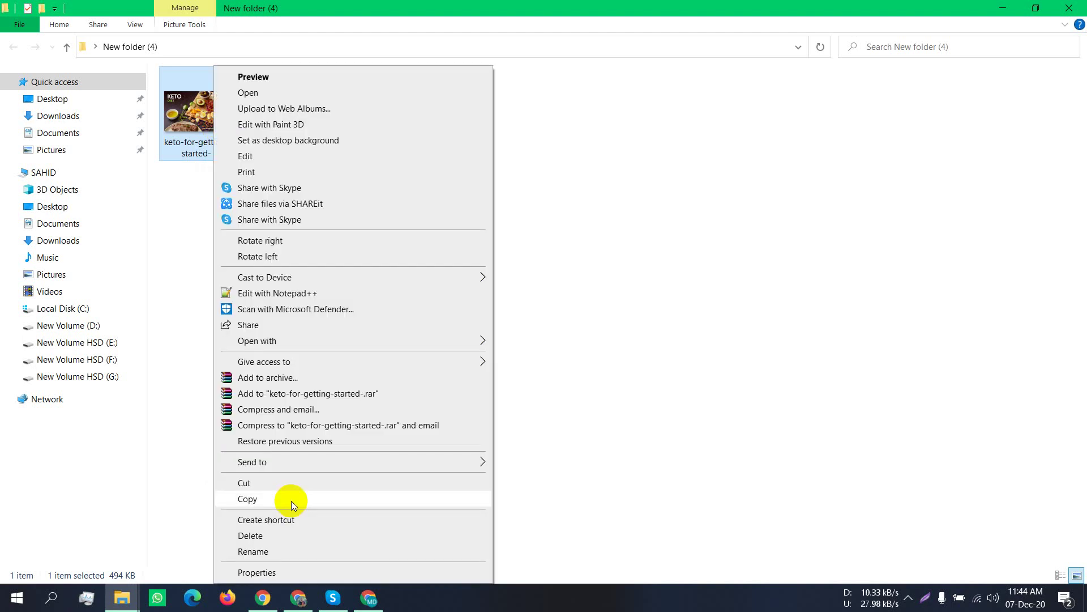
click(275, 572)
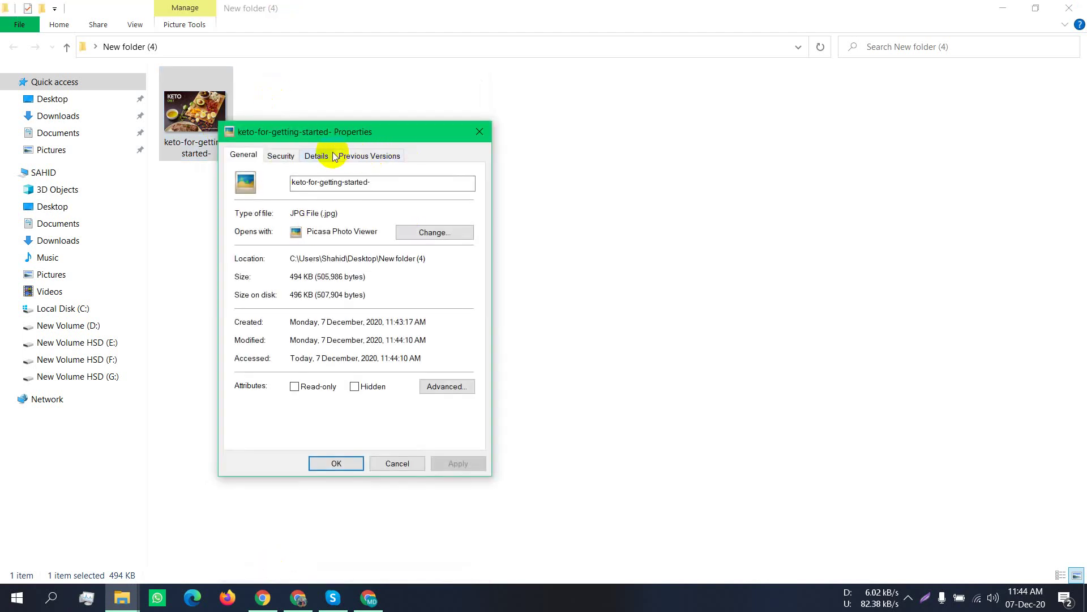
click(329, 153)
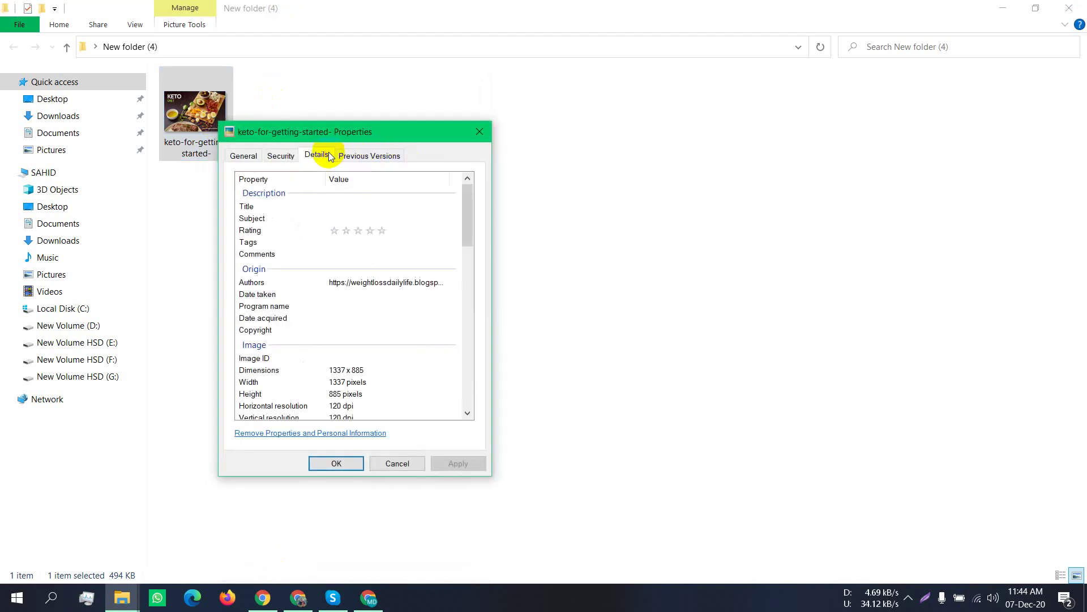
click(381, 231)
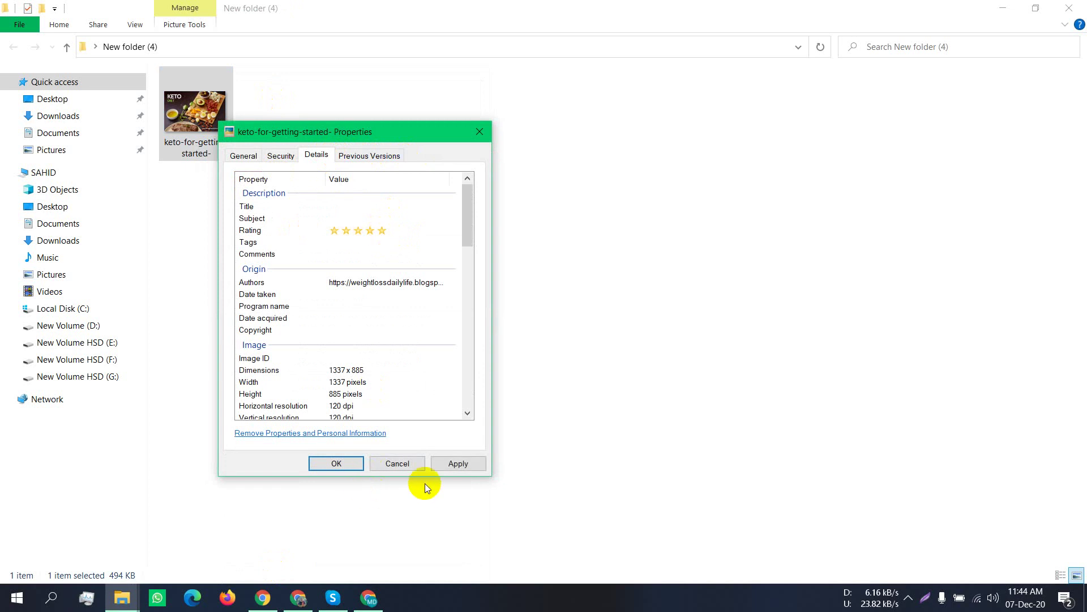
click(483, 463)
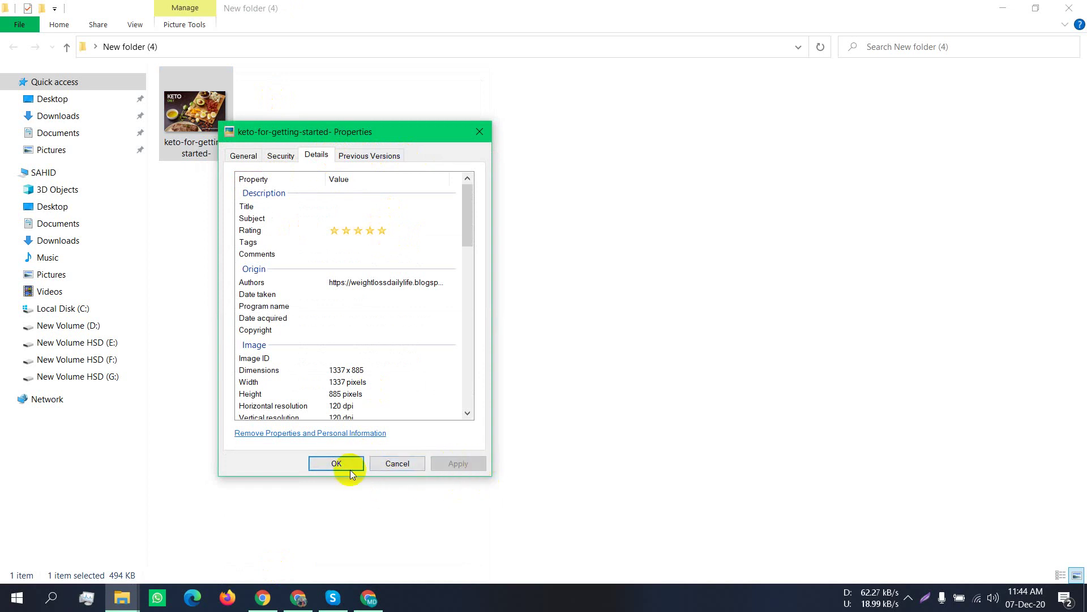
click(337, 463)
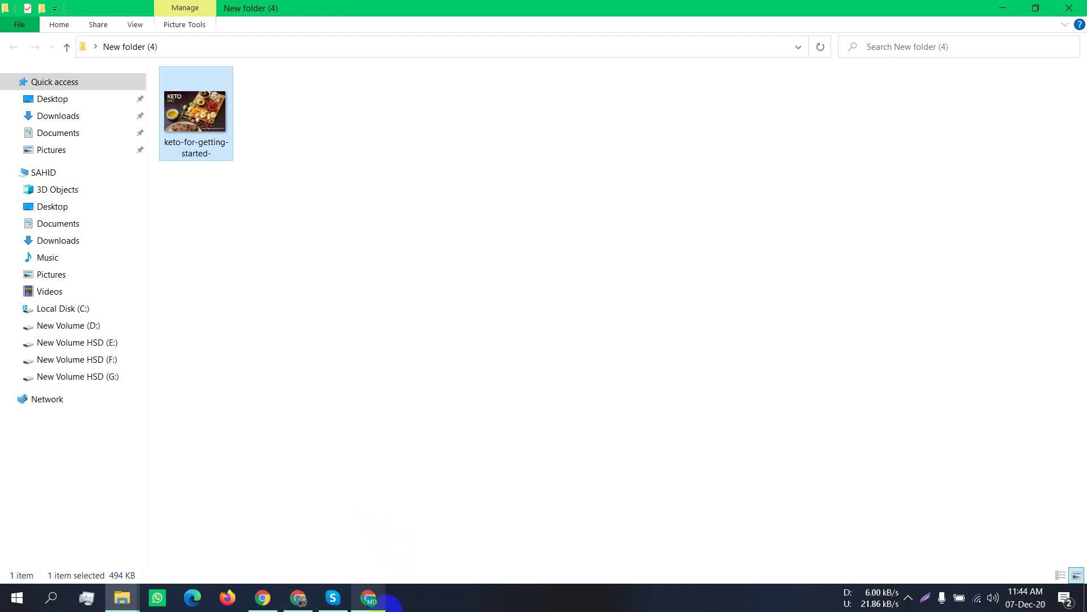
Switch to Chrome and look over the blog's home page, the weight loss journey article and the MyNetDiary keto article
click(376, 600)
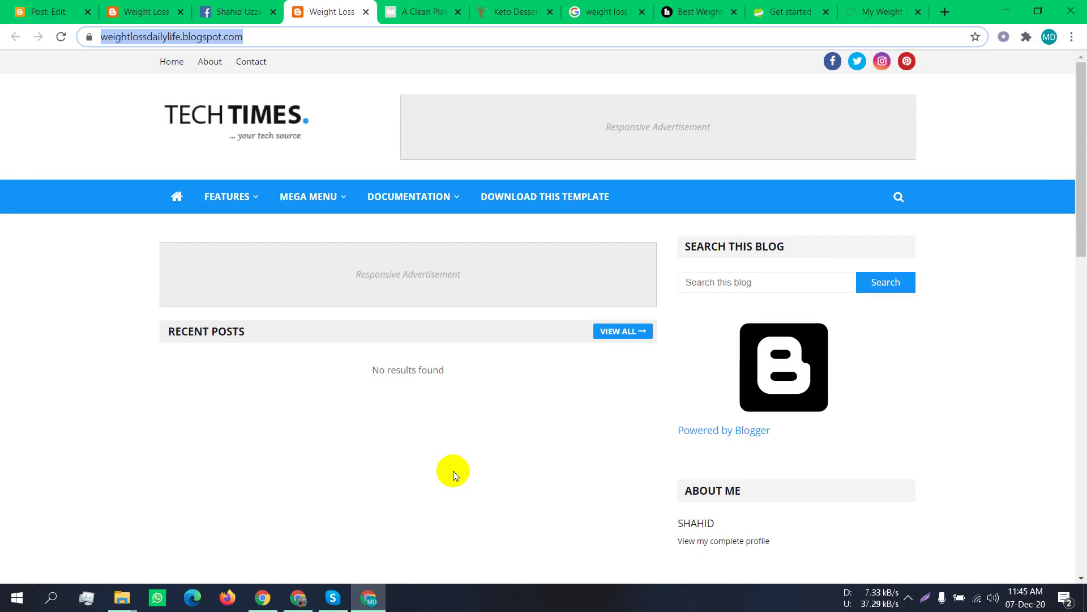
scroll(453, 471, down, 3)
scroll(427, 442, up, 3)
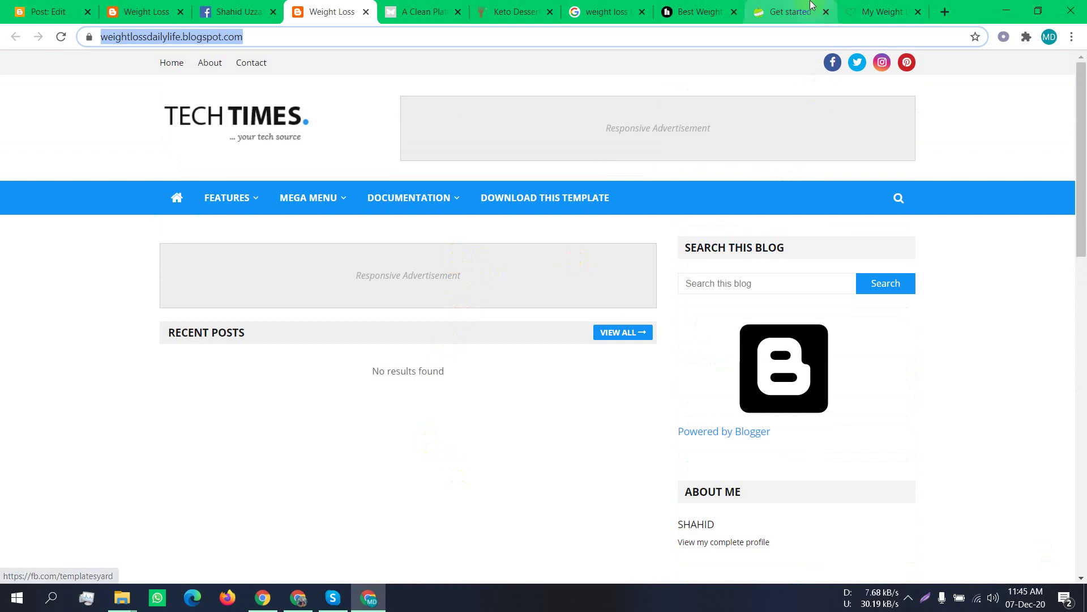
click(887, 7)
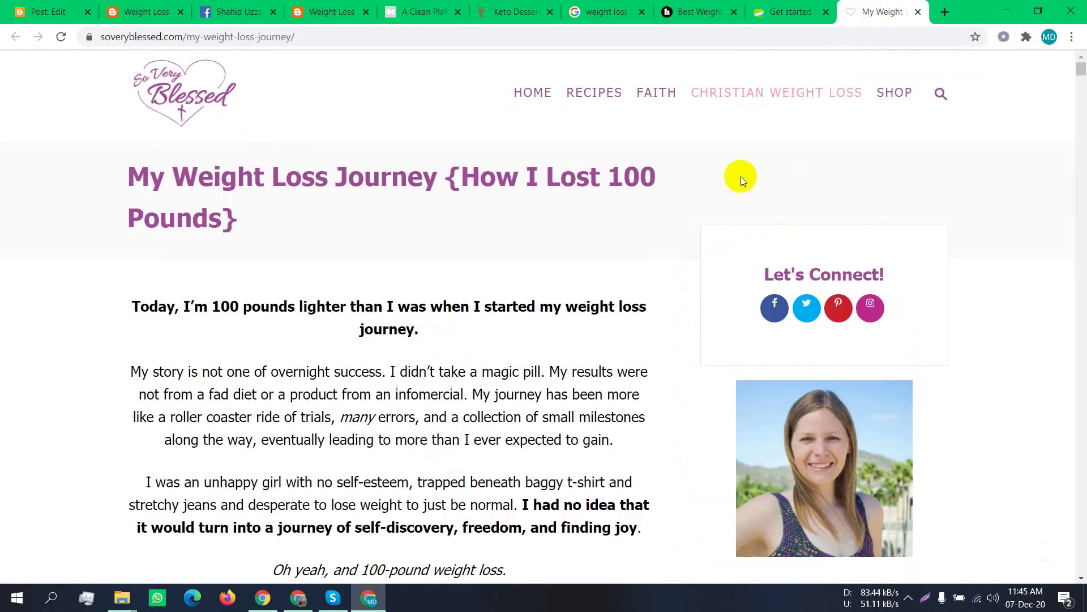
key(ctrl+shift+Tab)
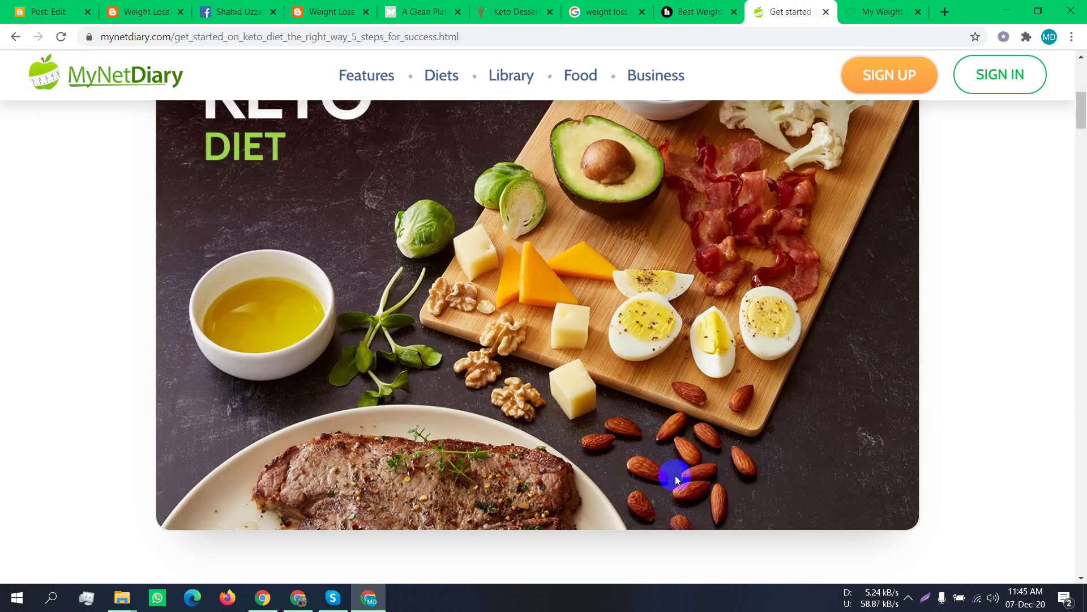
scroll(675, 479, down, 6)
scroll(598, 412, up, 12)
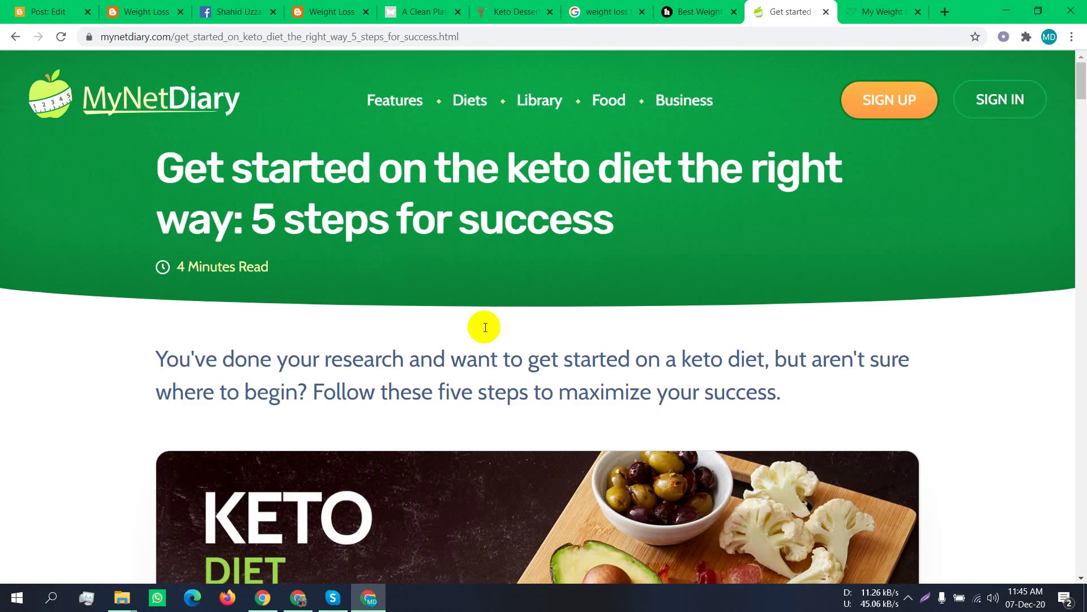
scroll(447, 355, down, 5)
Minimize the browser and the New folder (4) window to show the desktop
click(1006, 8)
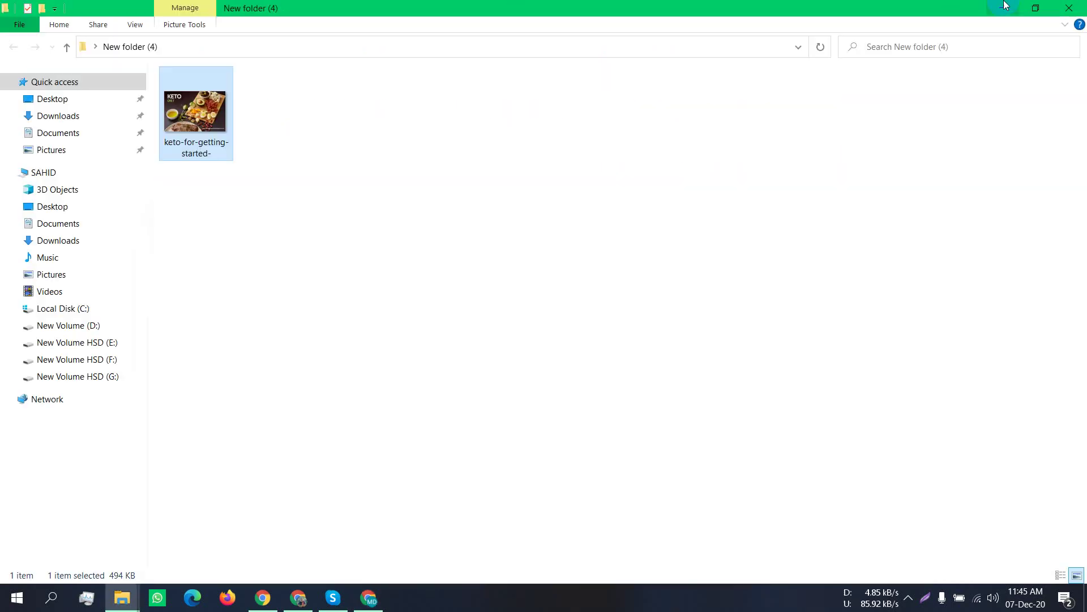
click(1005, 6)
click(1006, 7)
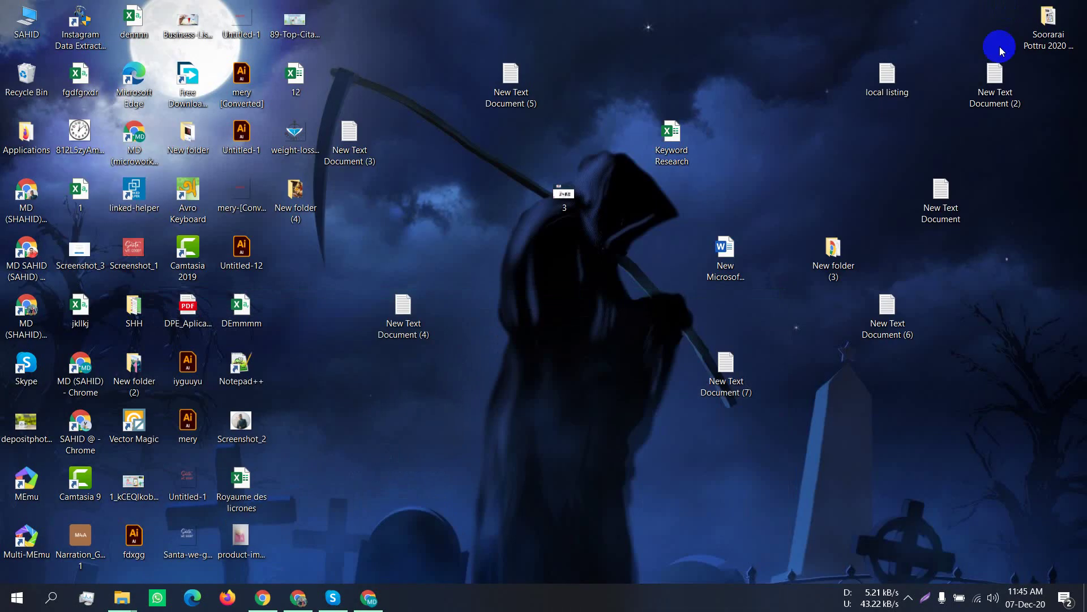
click(960, 206)
double_click(960, 206)
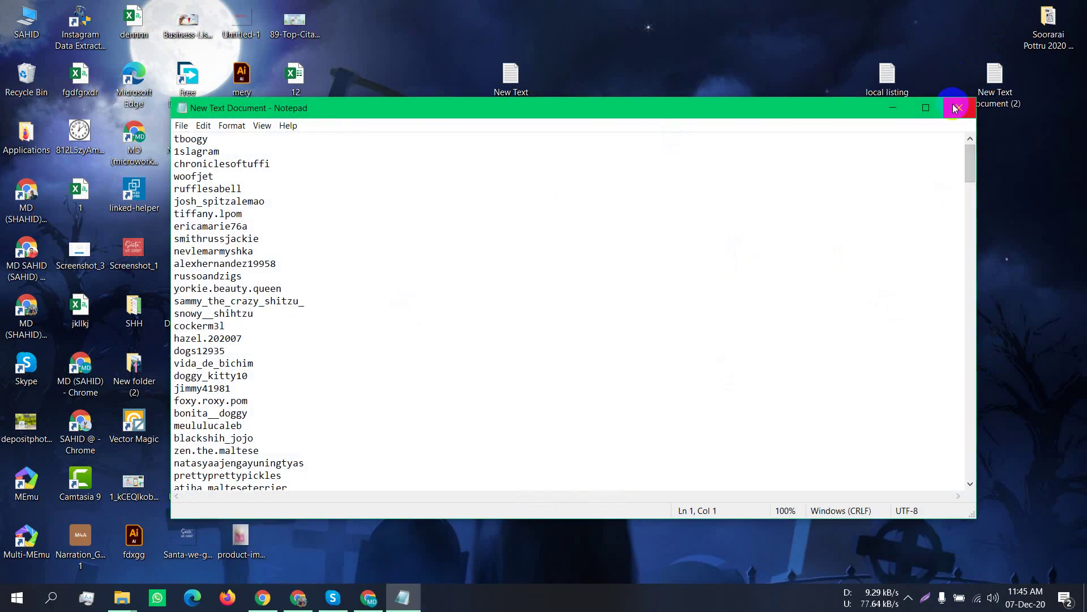
click(969, 113)
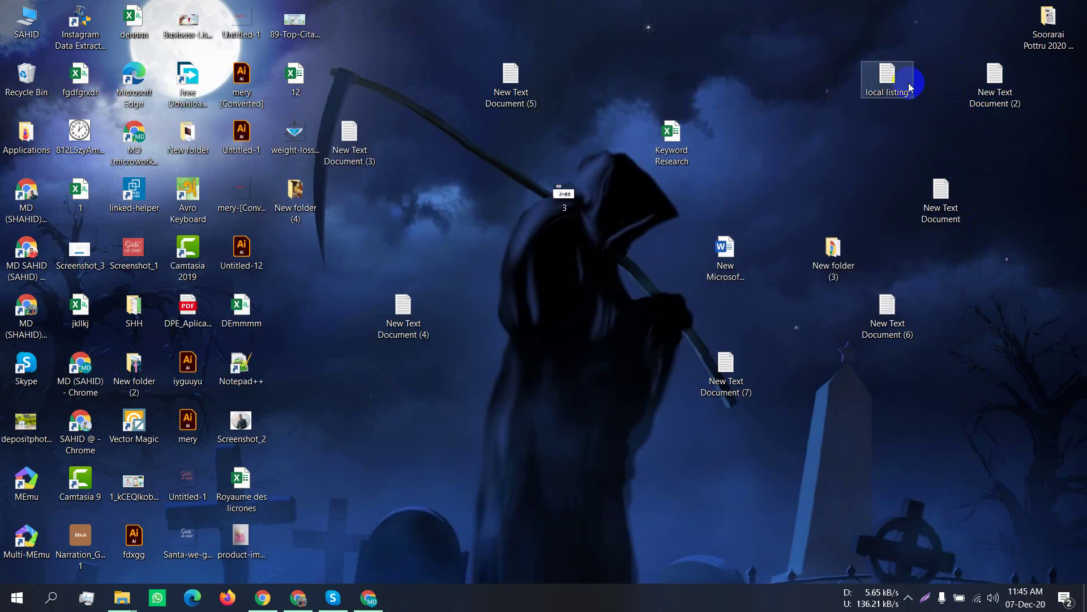
Move the local listing file beside the Soorarai Pottru 2020 folder on the desktop and open New Text Document (7) in Notepad
drag(903, 78, 1012, 36)
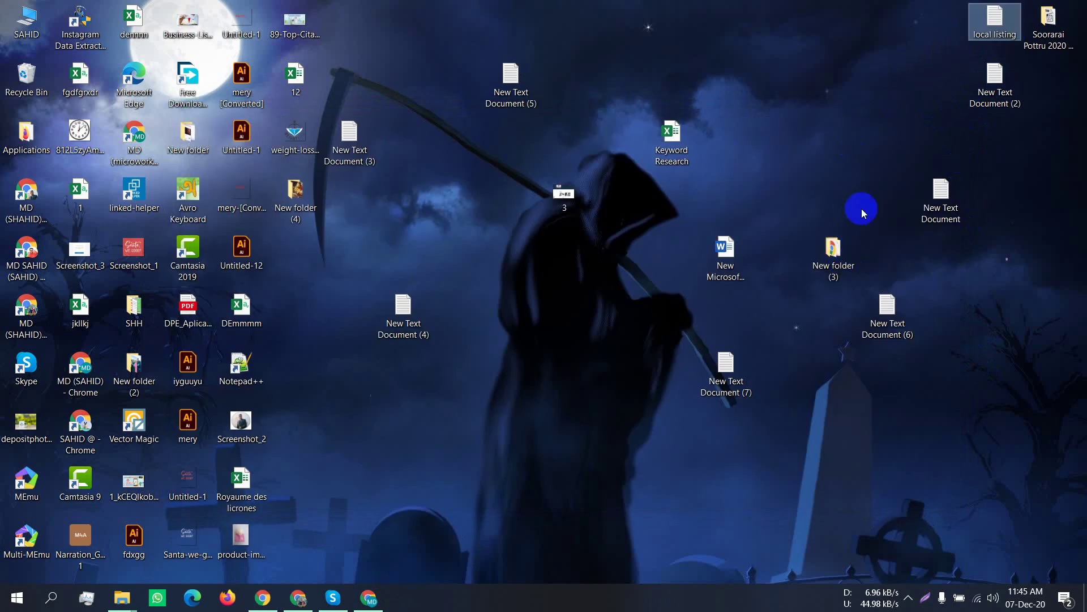
double_click(736, 363)
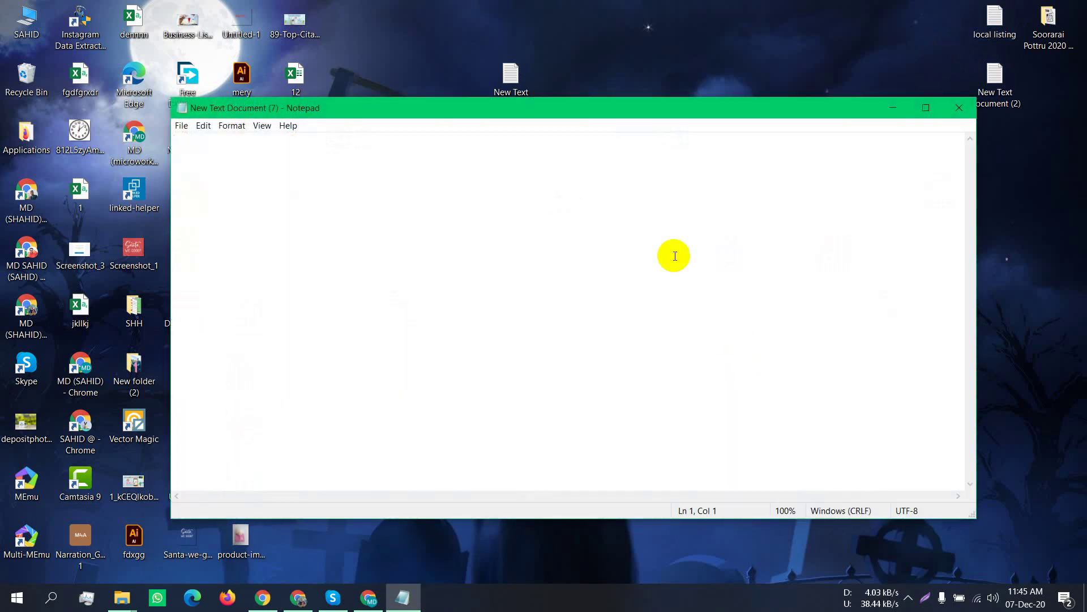
drag(660, 111, 827, 115)
Copy the MyNetDiary article title "Get started on the keto diet the right way: 5 steps for success" into New Text Document (7)
click(374, 592)
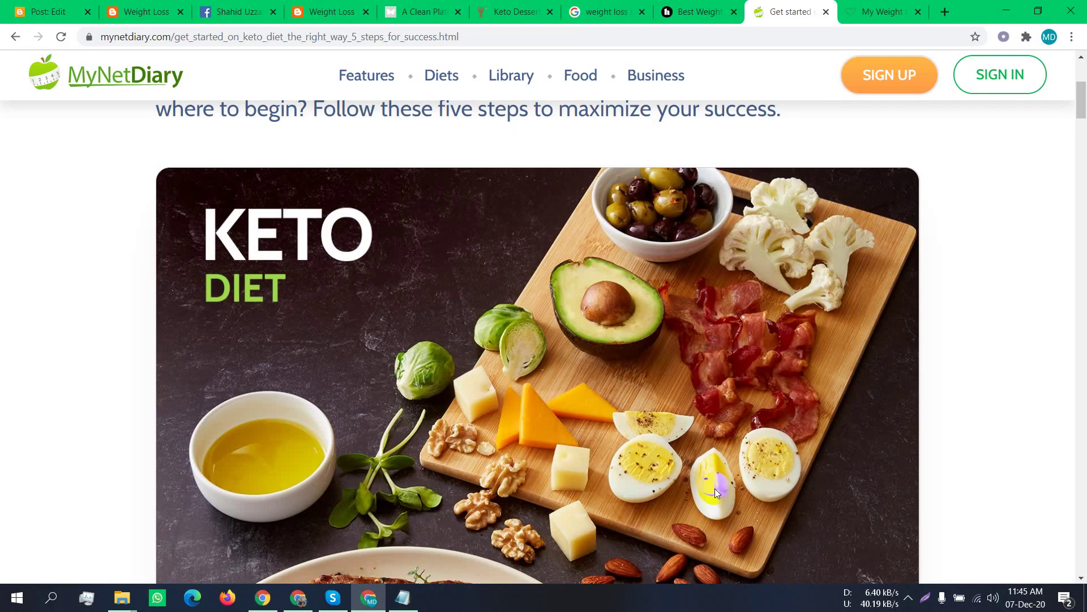
scroll(456, 265, up, 5)
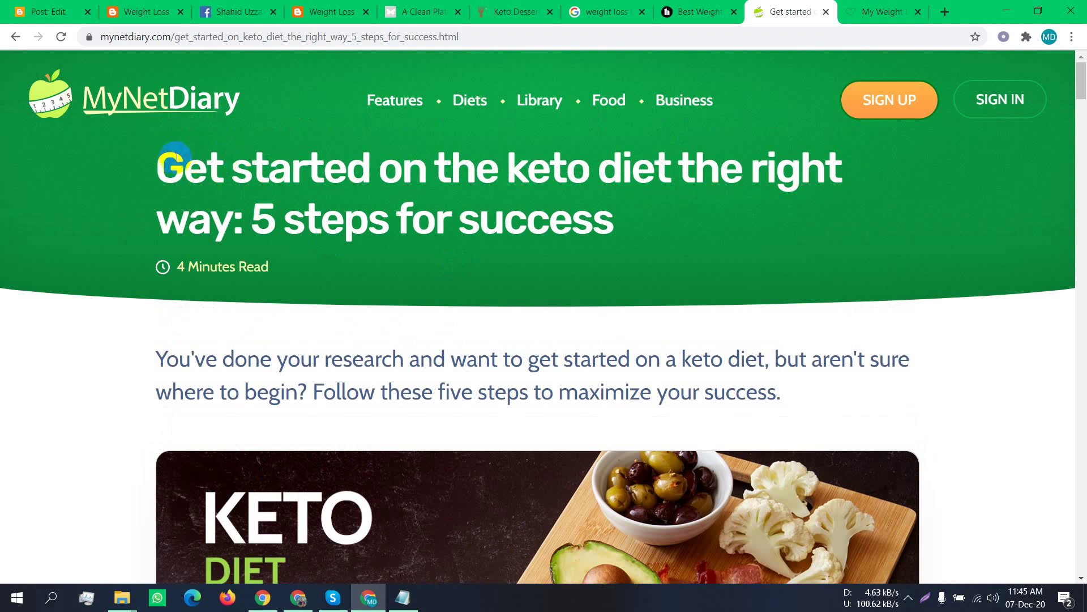
drag(163, 158, 637, 250)
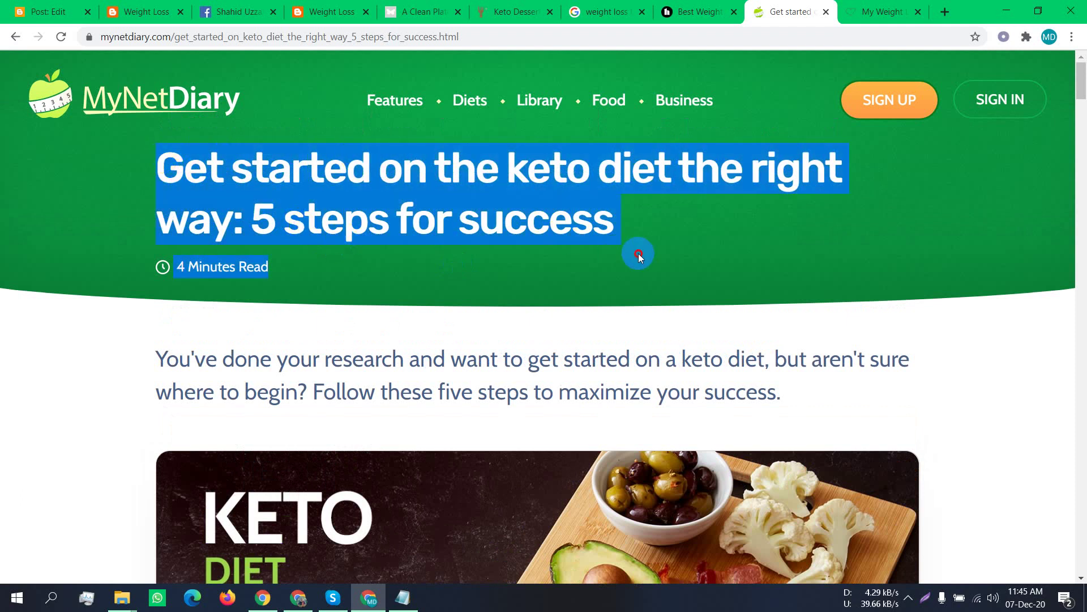
right_click(580, 180)
click(603, 192)
click(403, 598)
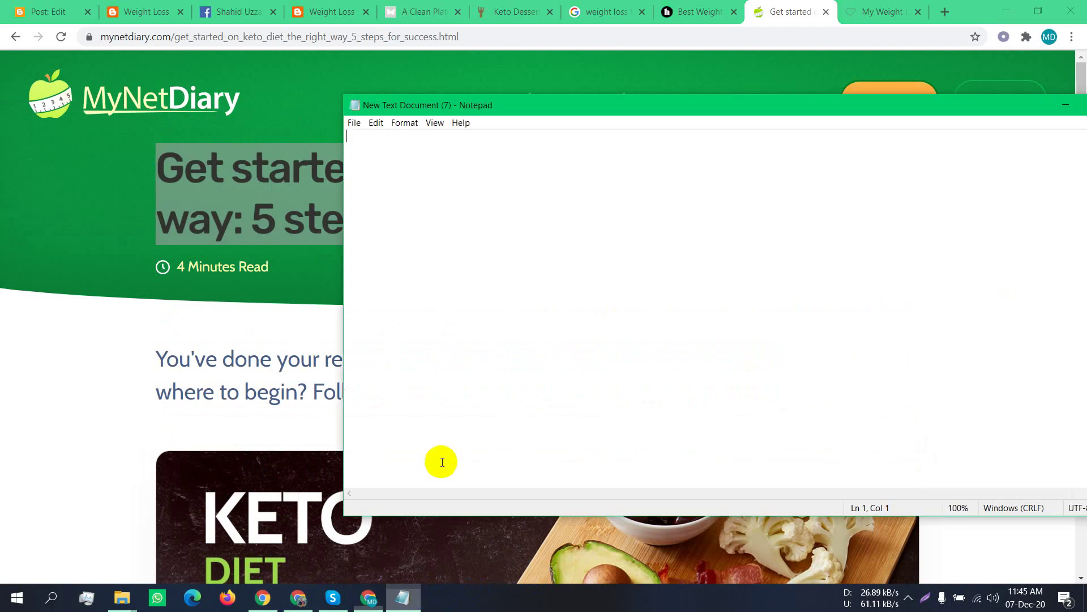
right_click(403, 171)
click(432, 224)
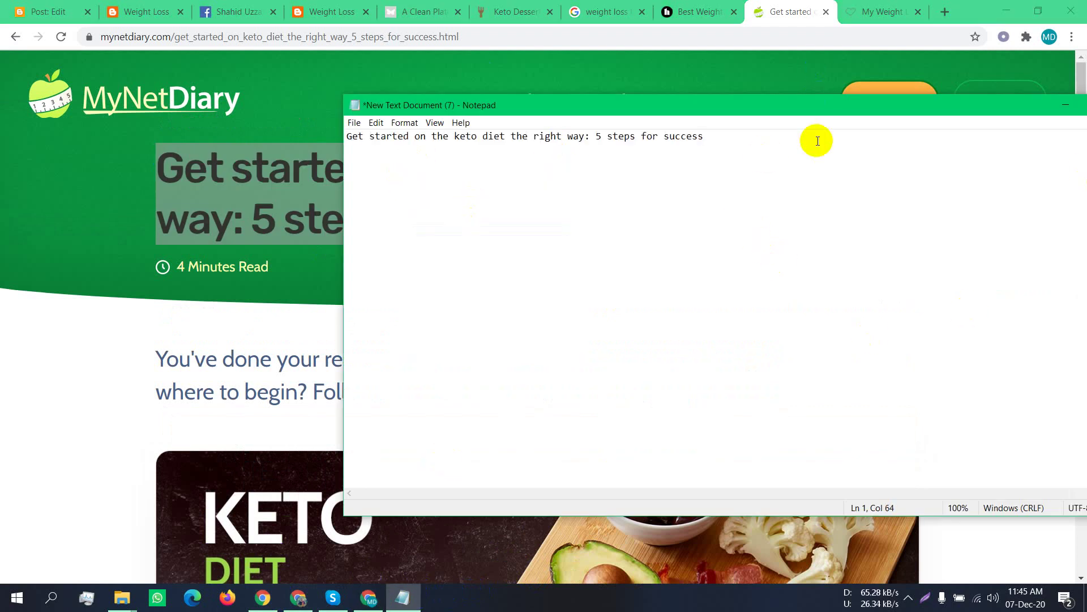
Copy the MyNetDiary article's introductory paragraph, "You've done your research and want to get started on a keto diet...", into New Text Document (7)
click(771, 10)
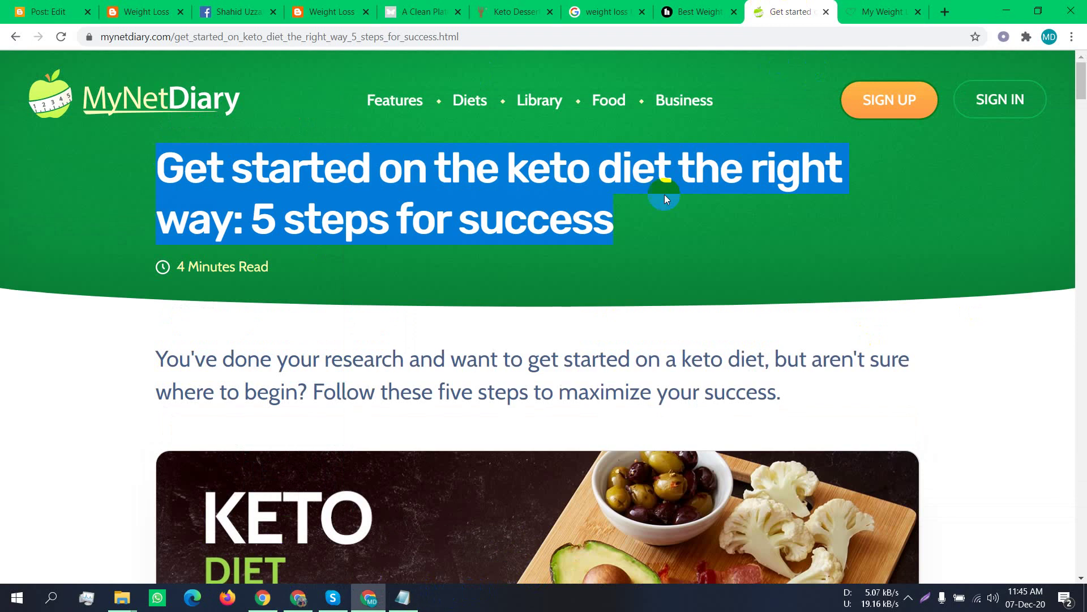
scroll(665, 195, down, 3)
drag(119, 154, 893, 195)
right_click(788, 131)
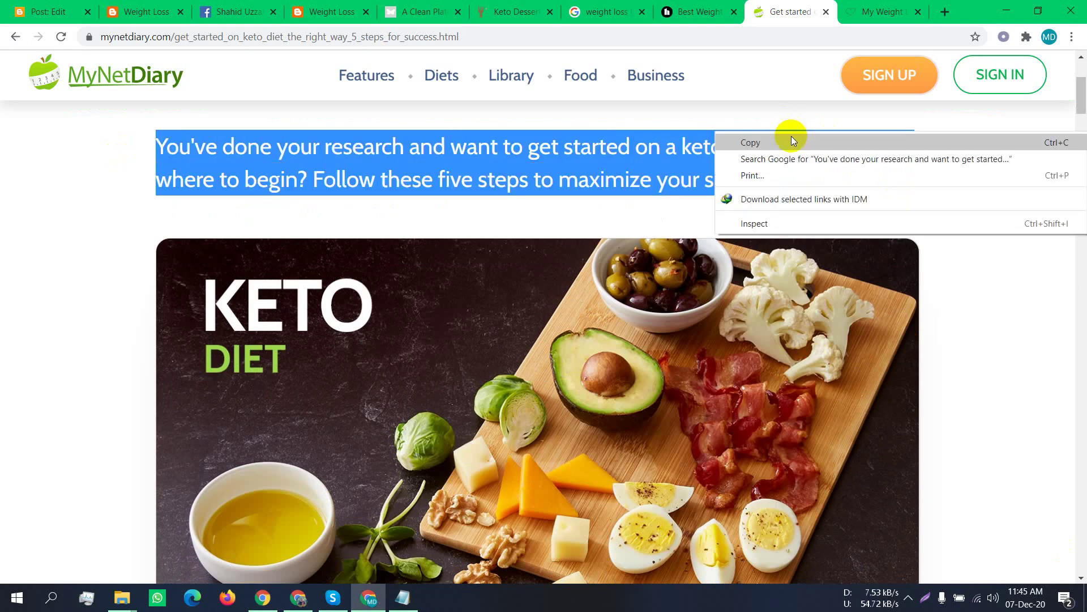
click(791, 141)
click(403, 598)
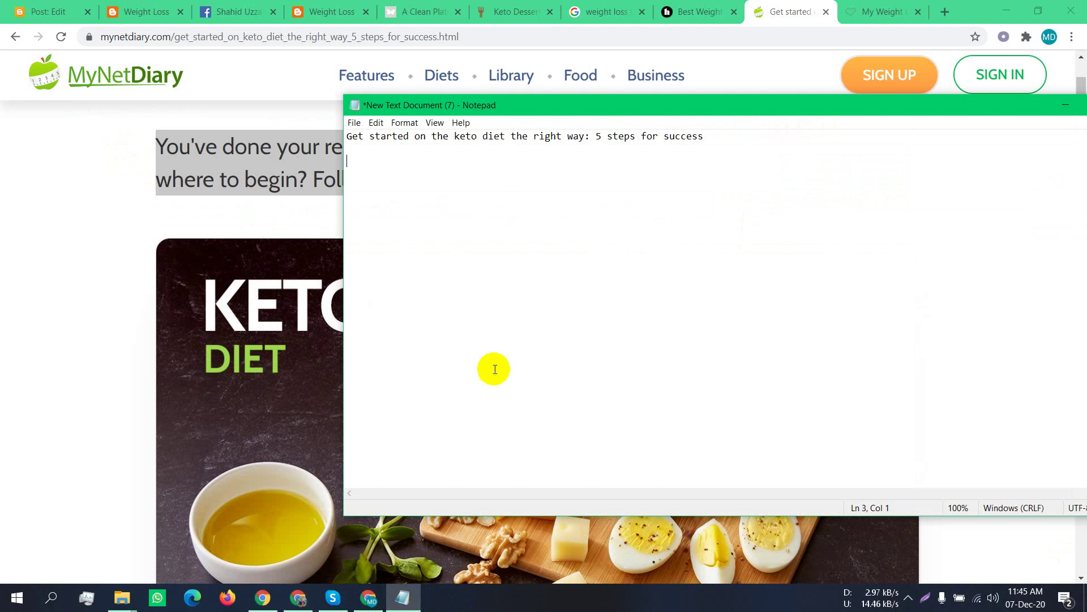
right_click(432, 266)
click(470, 319)
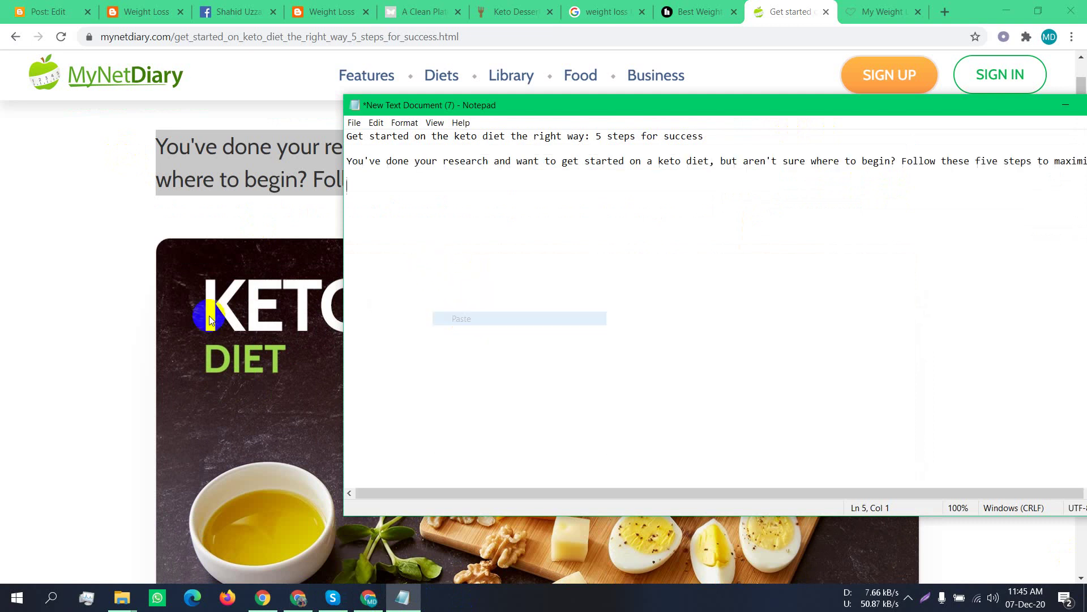
Copy the article body from "1. Set your health goals" through the end of the Summary into New Text Document (7)
key(alt+Tab)
scroll(214, 367, down, 7)
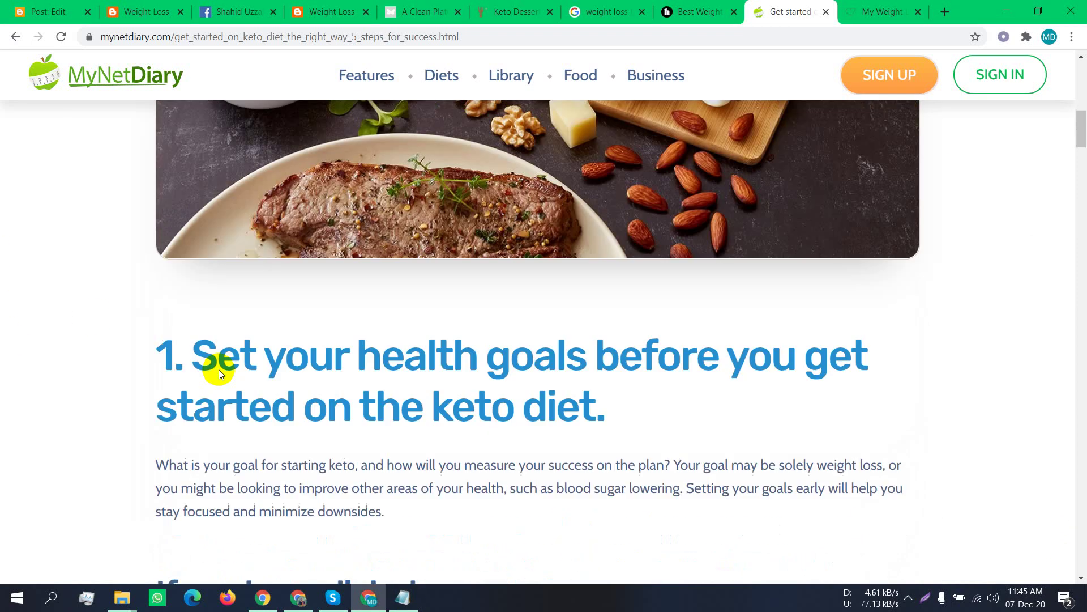
drag(127, 341, 486, 413)
scroll(478, 401, down, 4)
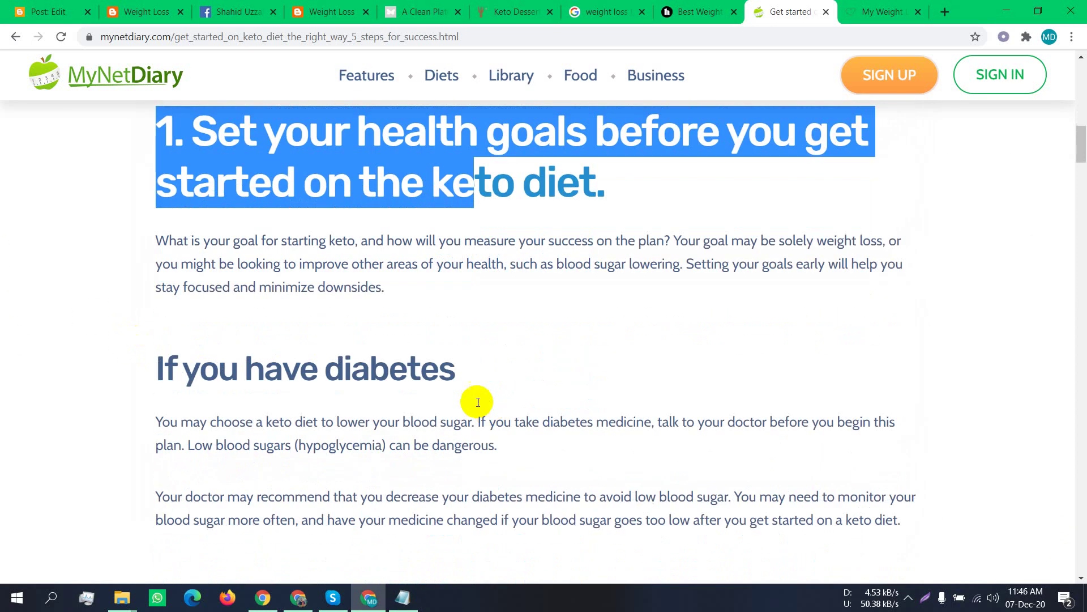
click(116, 231)
drag(159, 128, 601, 278)
scroll(501, 442, down, 5)
scroll(544, 495, down, 20)
scroll(685, 508, down, 16)
scroll(688, 508, down, 16)
scroll(400, 126, up, 2)
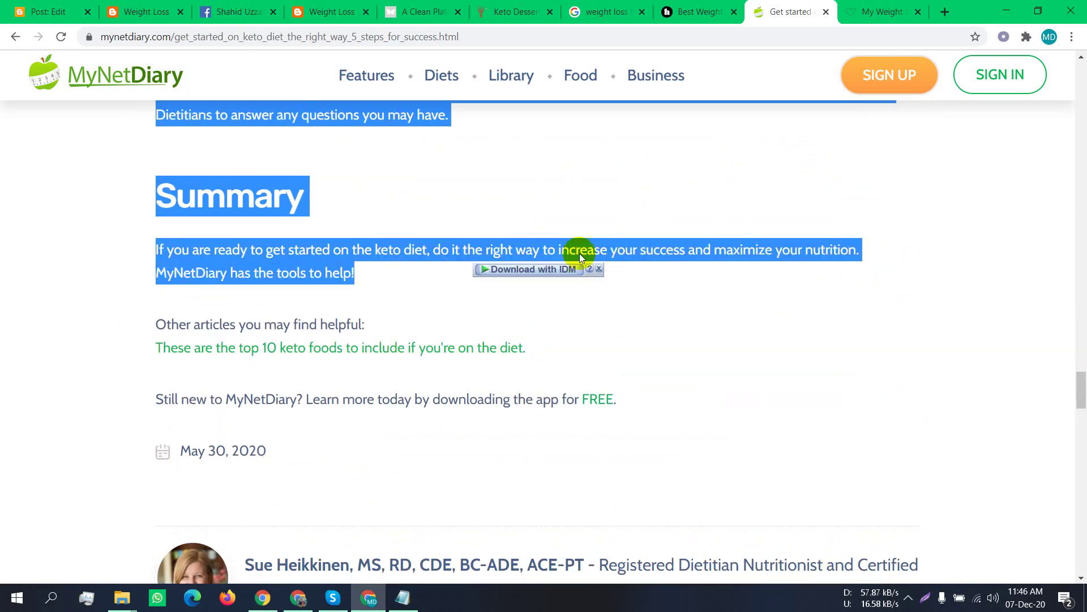
right_click(418, 120)
click(440, 131)
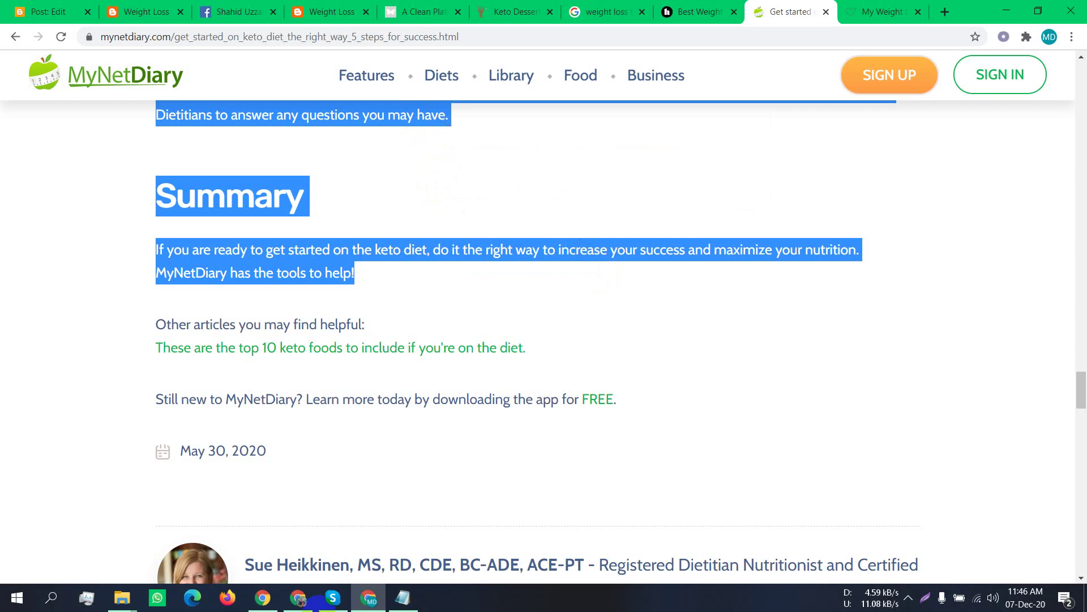
click(409, 602)
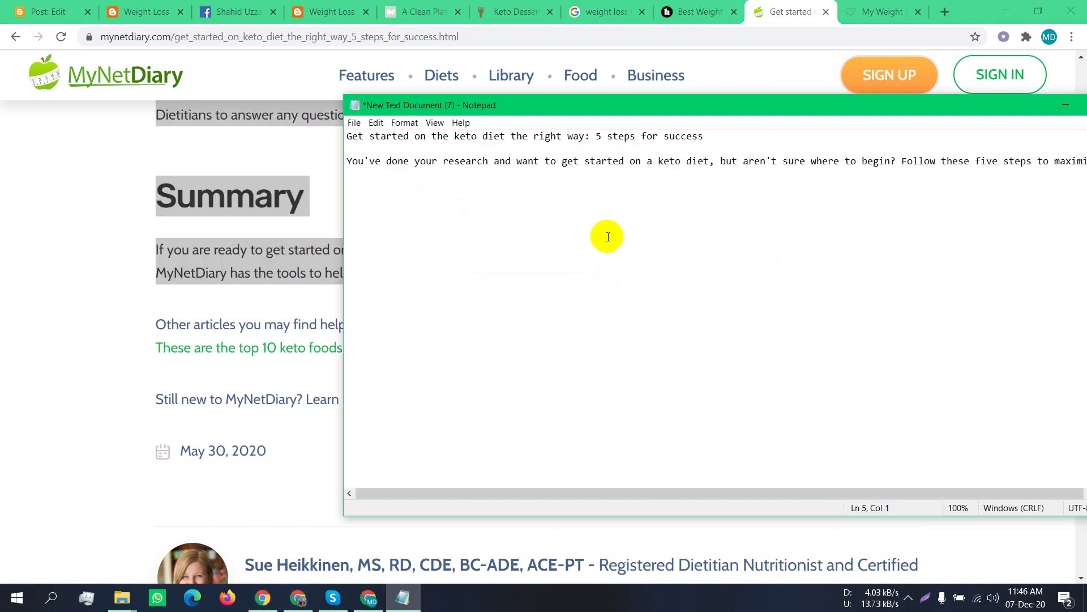
key(ctrl+v)
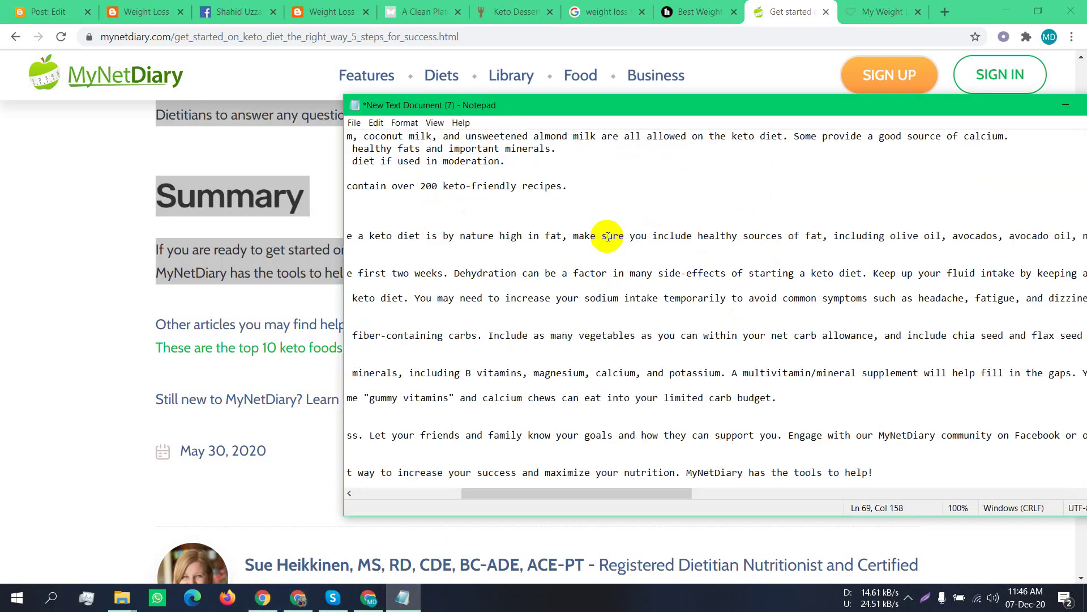
Search for google translate in a new browser tab and open the Google Translate site
click(945, 11)
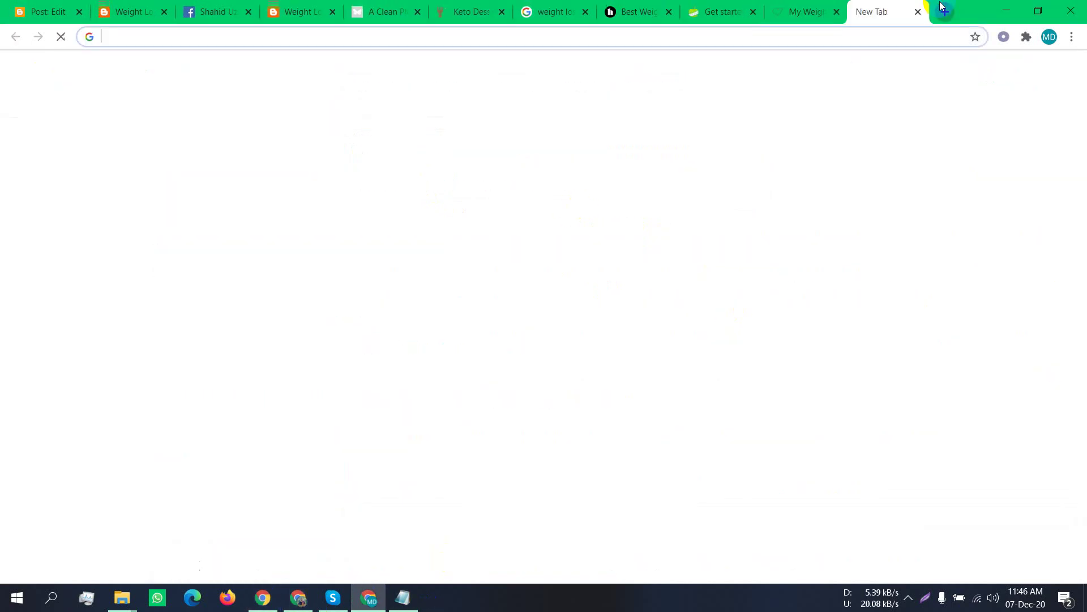
click(579, 30)
text(g)
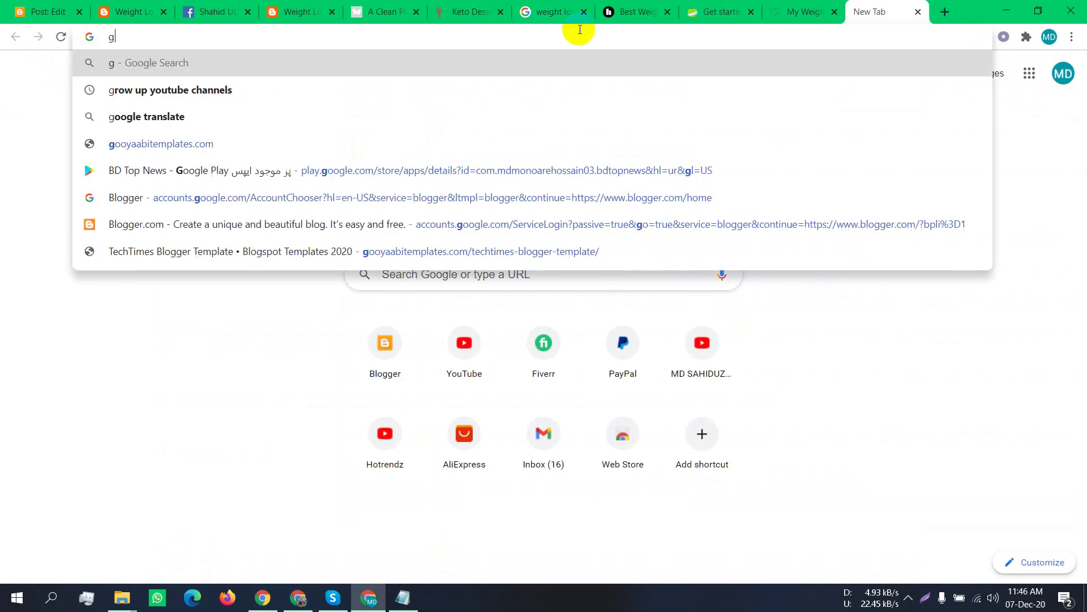
click(276, 126)
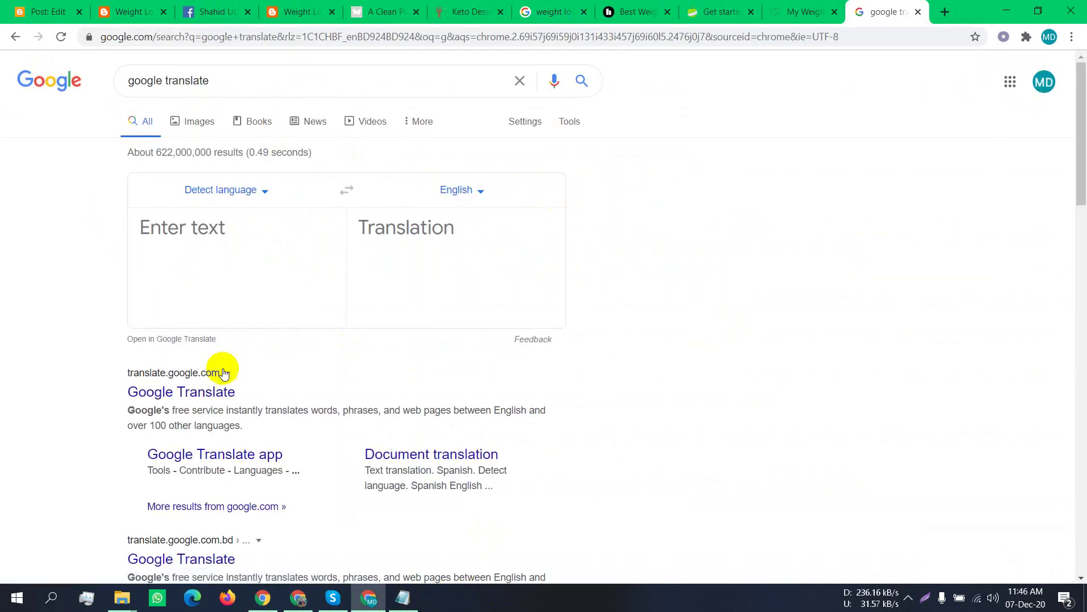
click(224, 400)
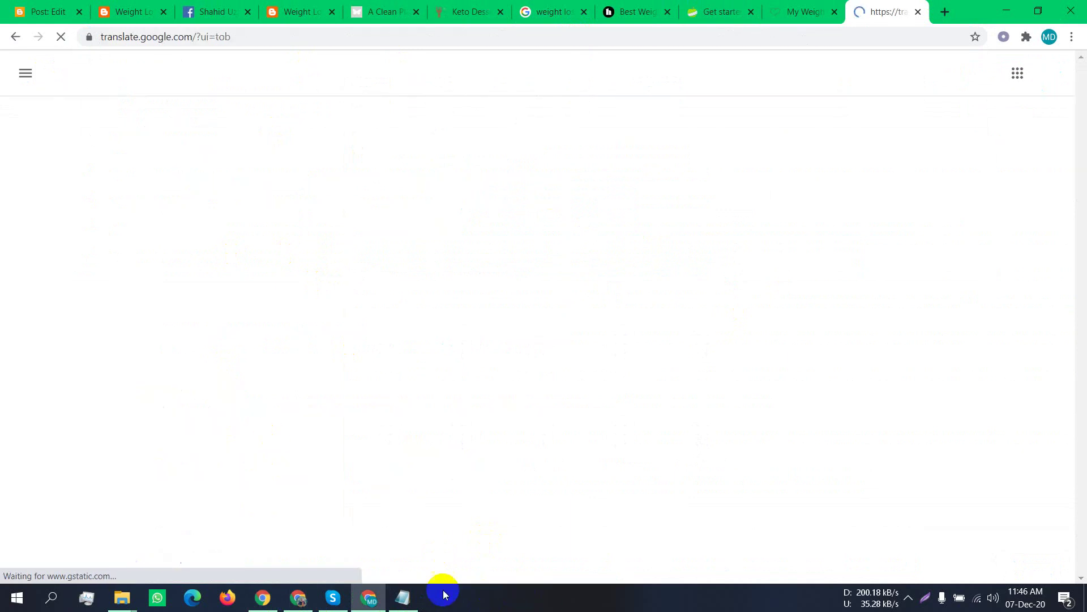
Copy all the text below the title in New Text Document (7), from "You've done your research" to the end of the Summary
click(404, 596)
scroll(430, 224, up, 4)
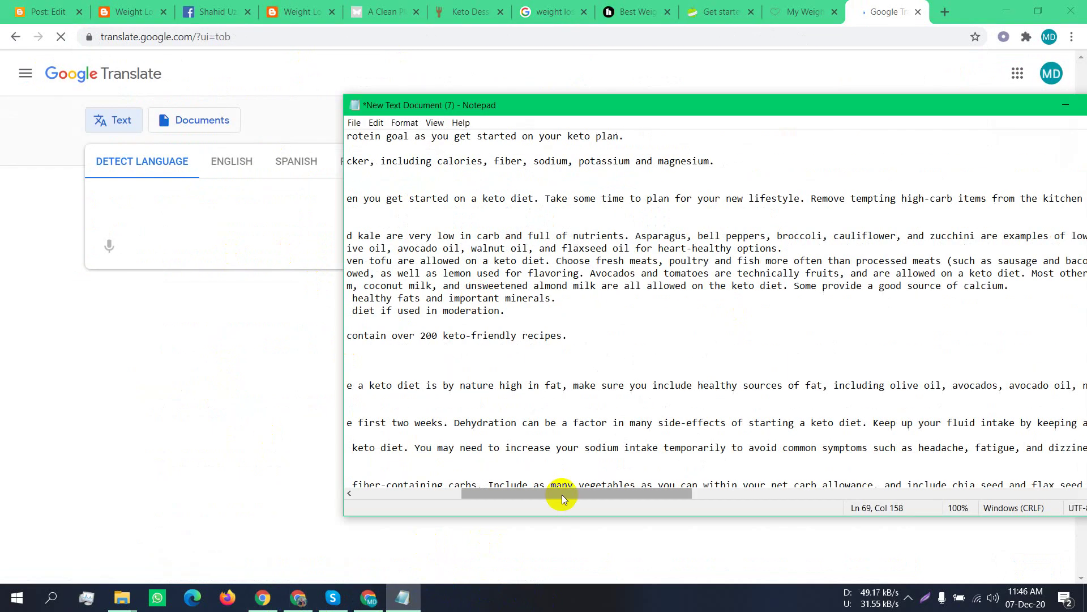
drag(562, 494, 399, 495)
scroll(389, 204, up, 10)
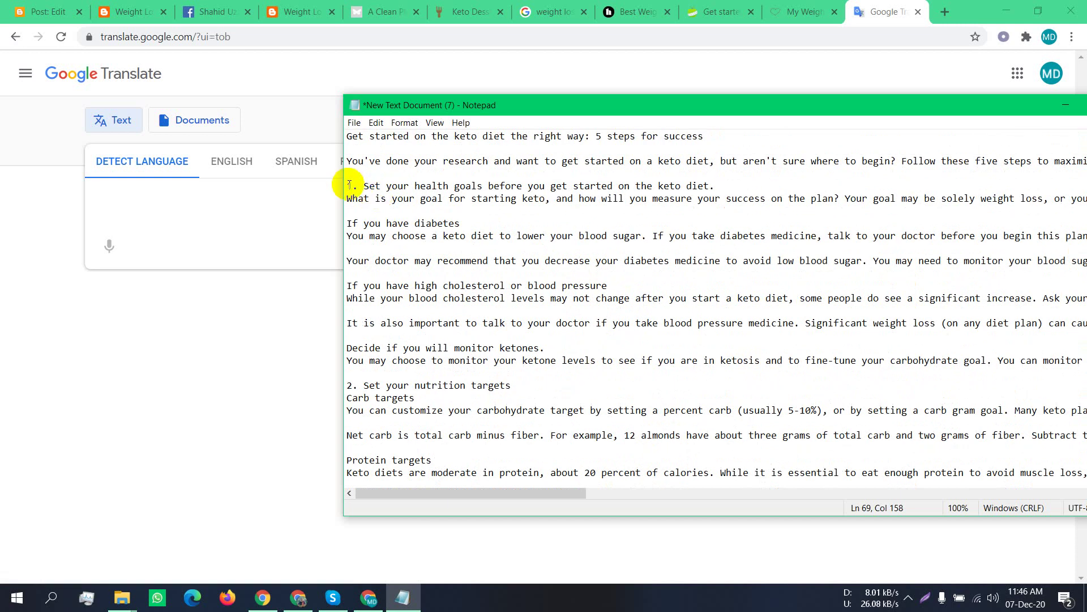
drag(345, 160, 804, 572)
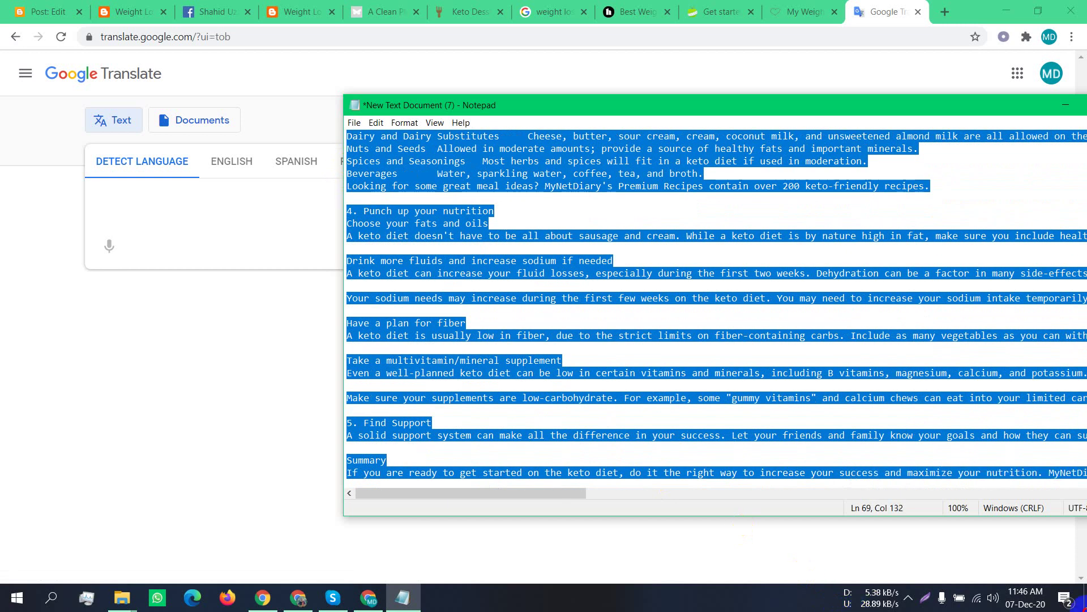
scroll(611, 379, up, 2)
scroll(612, 379, down, 1)
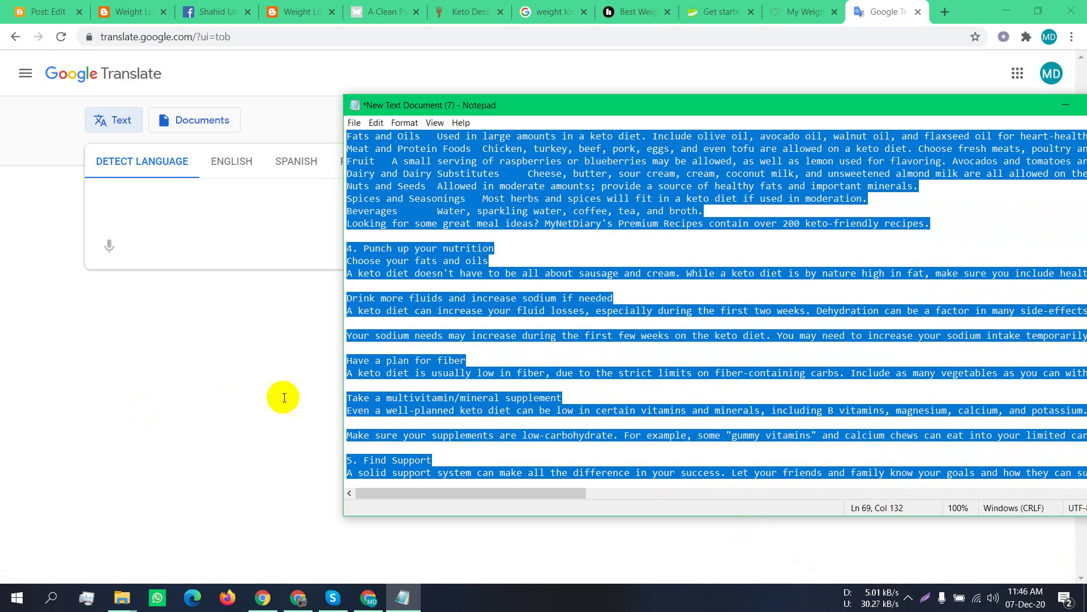
mouse_move(566, 493)
mouse_down()
mouse_move(1079, 491)
mouse_move(572, 493)
mouse_up()
right_click(490, 180)
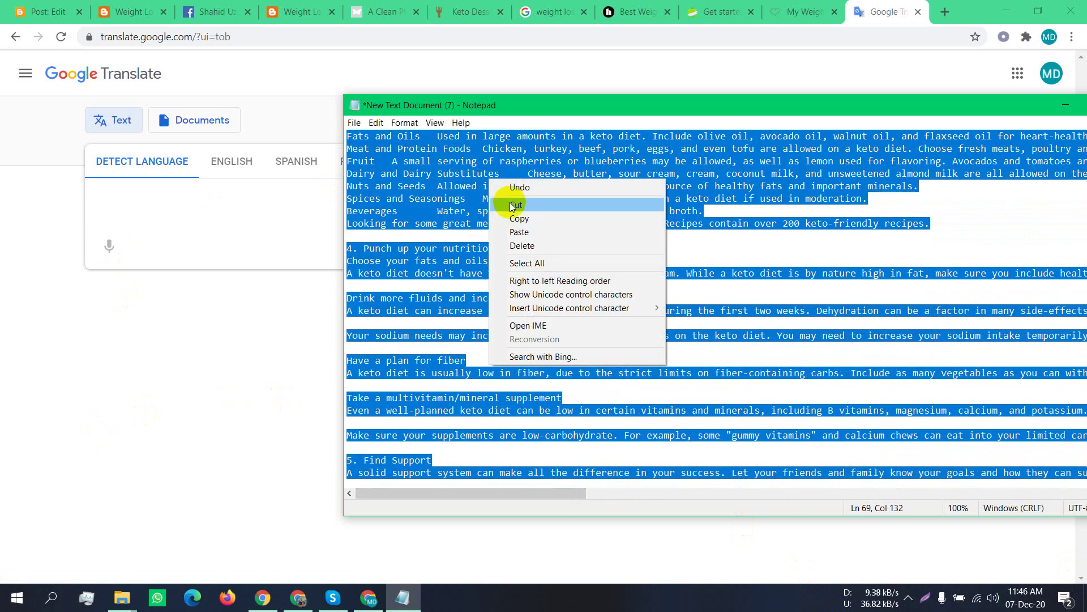
click(516, 218)
Paste the copied keto article text into Google Translate and translate it into Italian
right_click(212, 223)
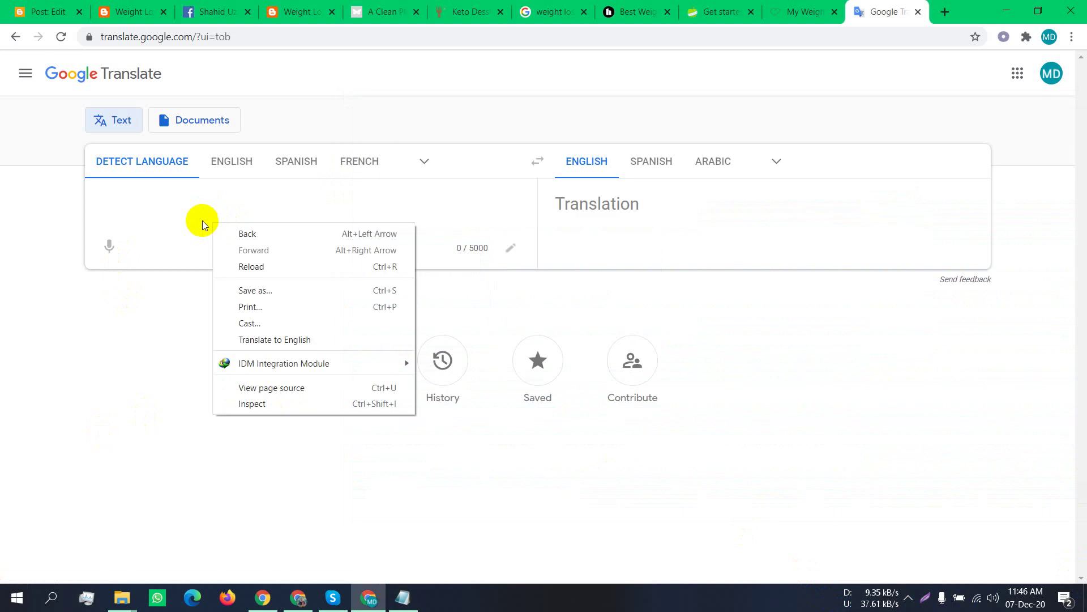
click(160, 195)
right_click(161, 198)
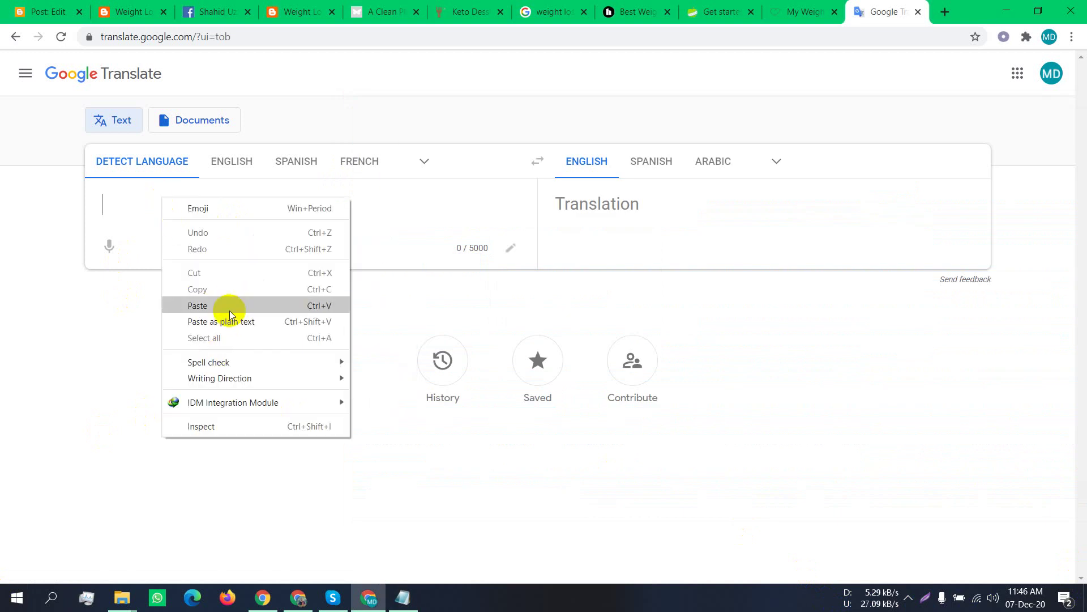
click(197, 305)
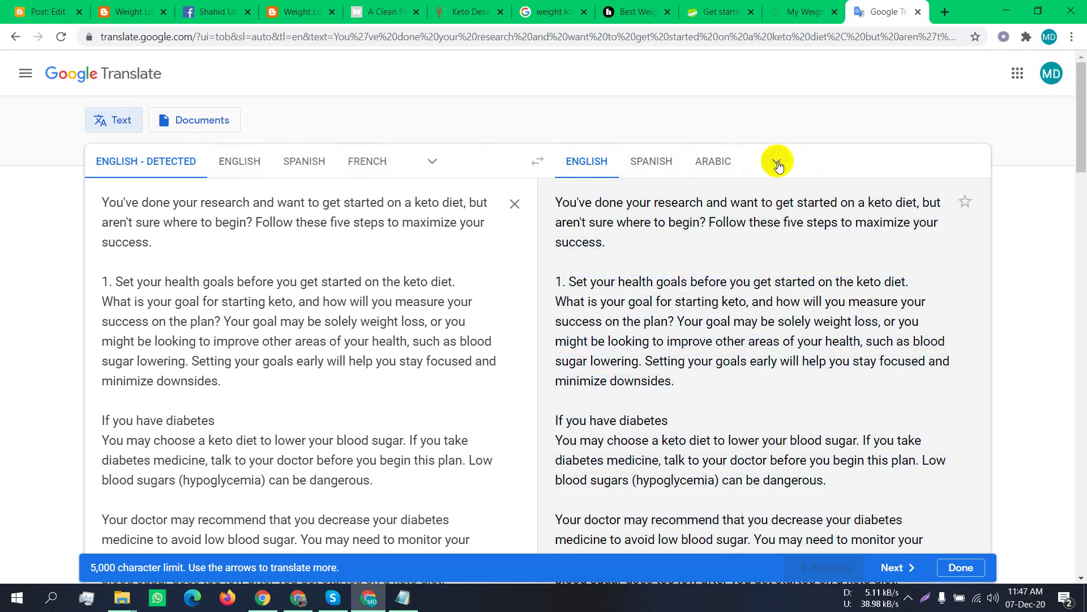
click(779, 163)
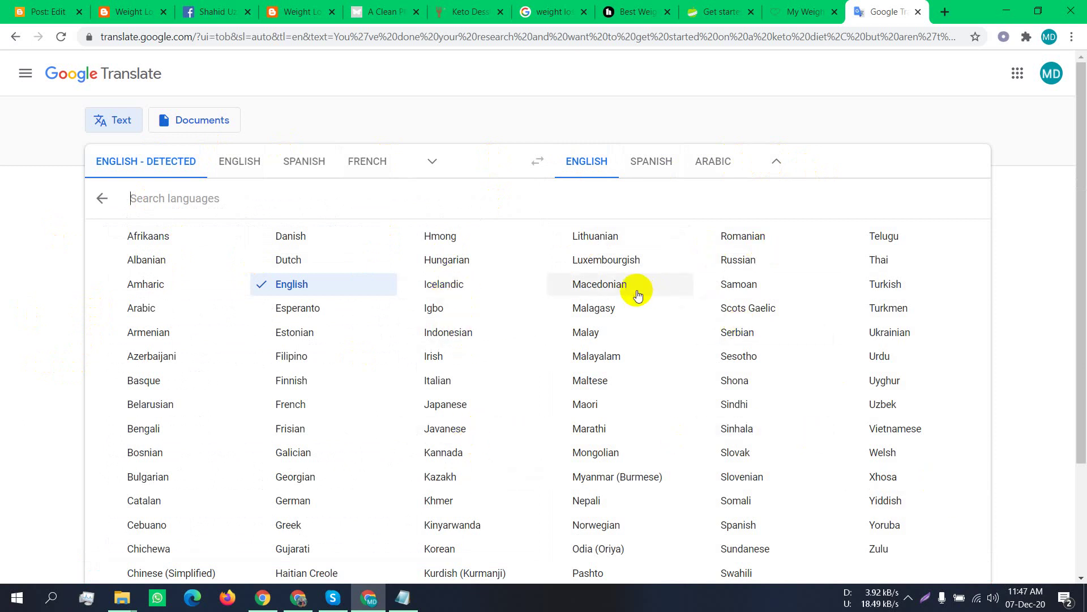
click(469, 381)
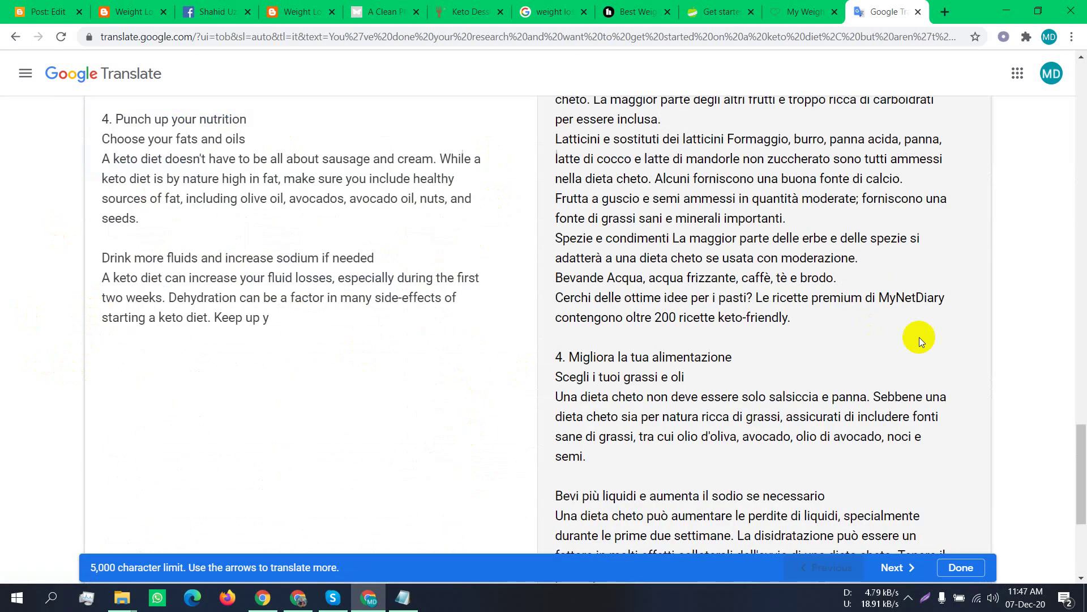
Copy the whole Italian translation and replace the English source text with it
triple_click(920, 337)
scroll(736, 278, up, 10)
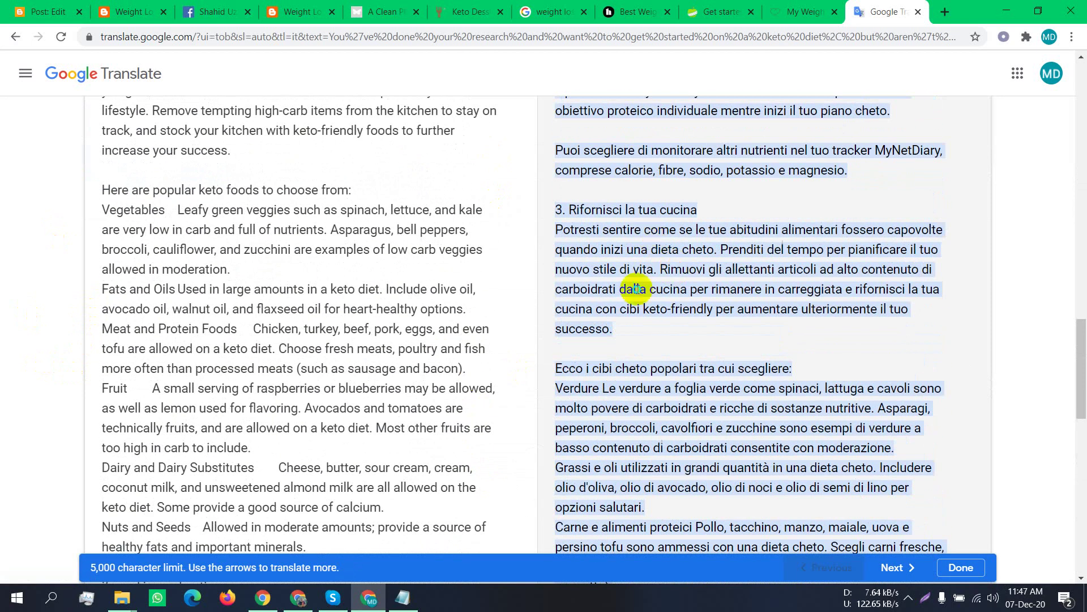
right_click(636, 289)
click(651, 291)
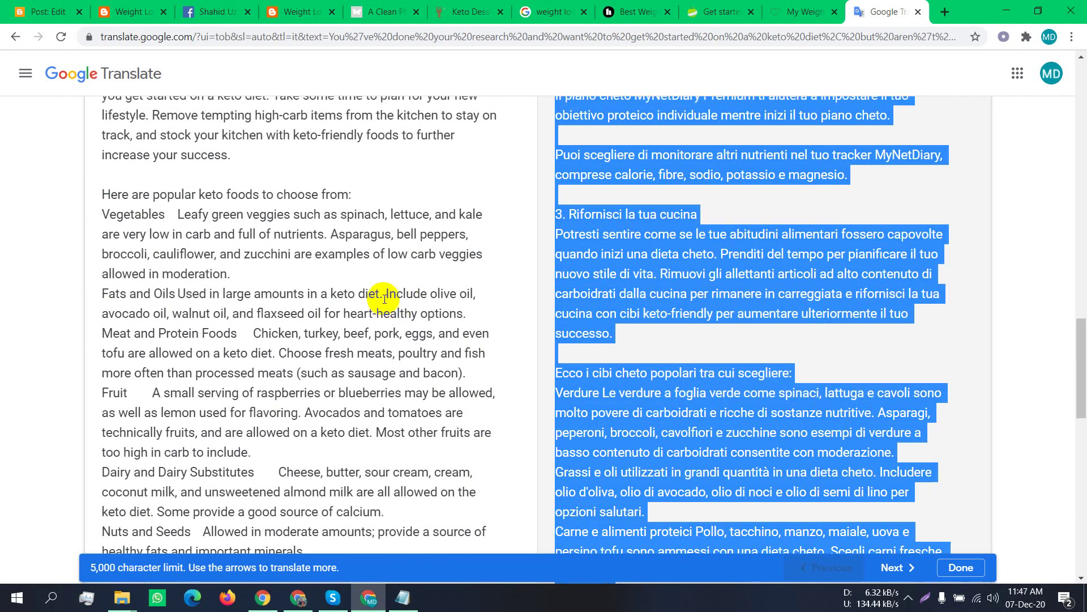
scroll(385, 299, up, 20)
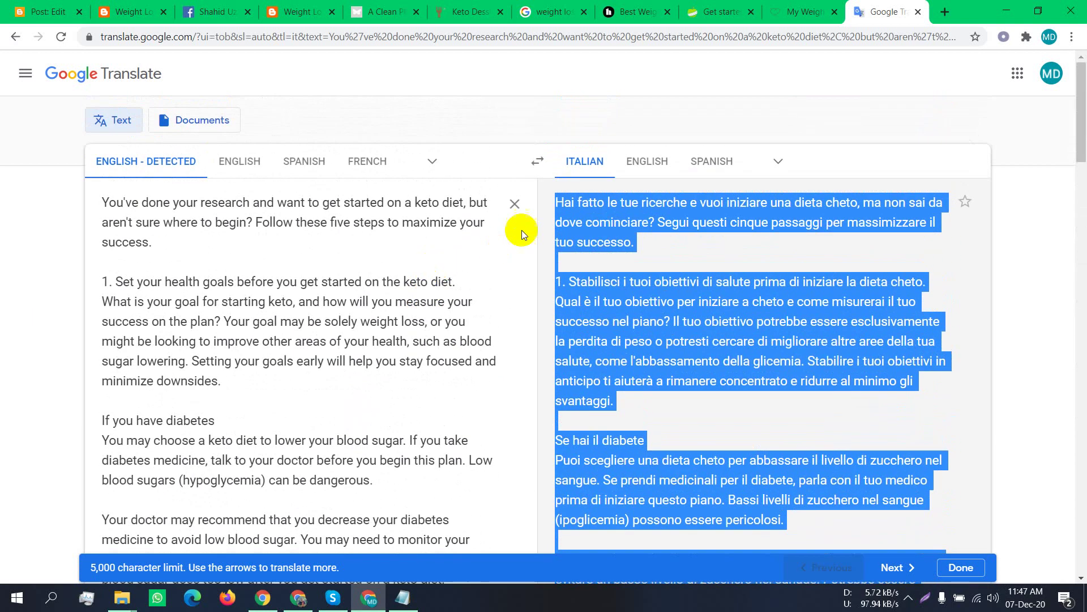
click(516, 208)
right_click(276, 215)
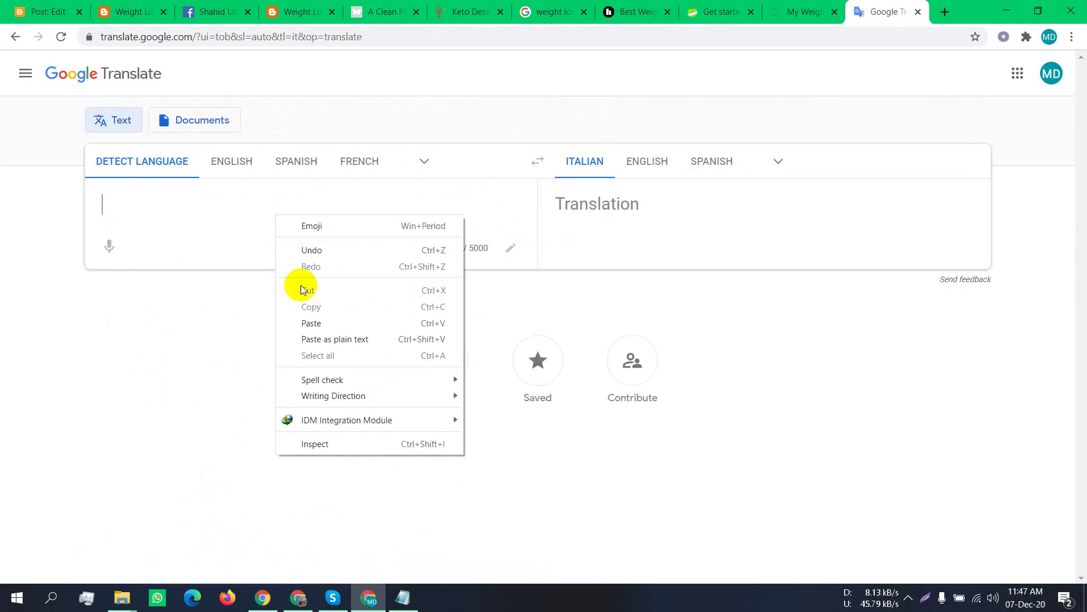
click(312, 322)
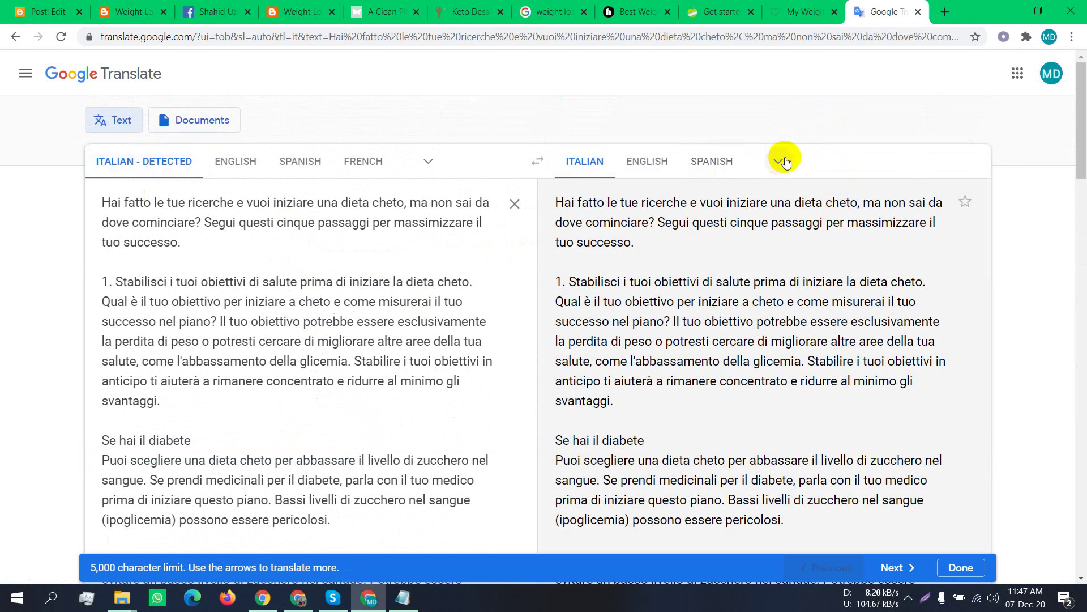
Translate the Italian text into Spanish and replace the source text with the copied Spanish translation
click(717, 156)
scroll(717, 154, down, 15)
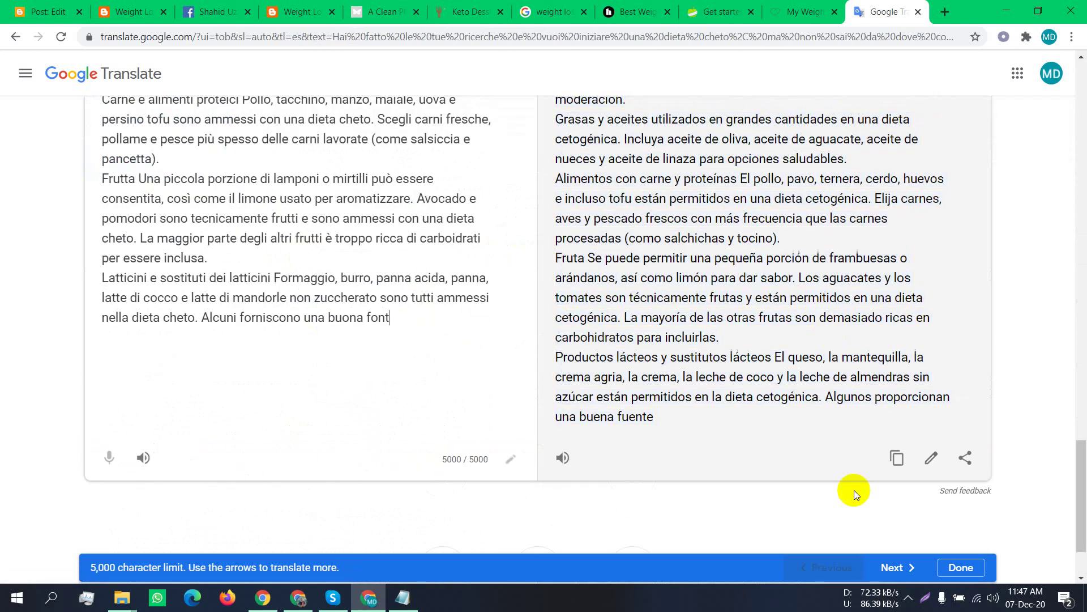
click(897, 455)
scroll(447, 290, up, 10)
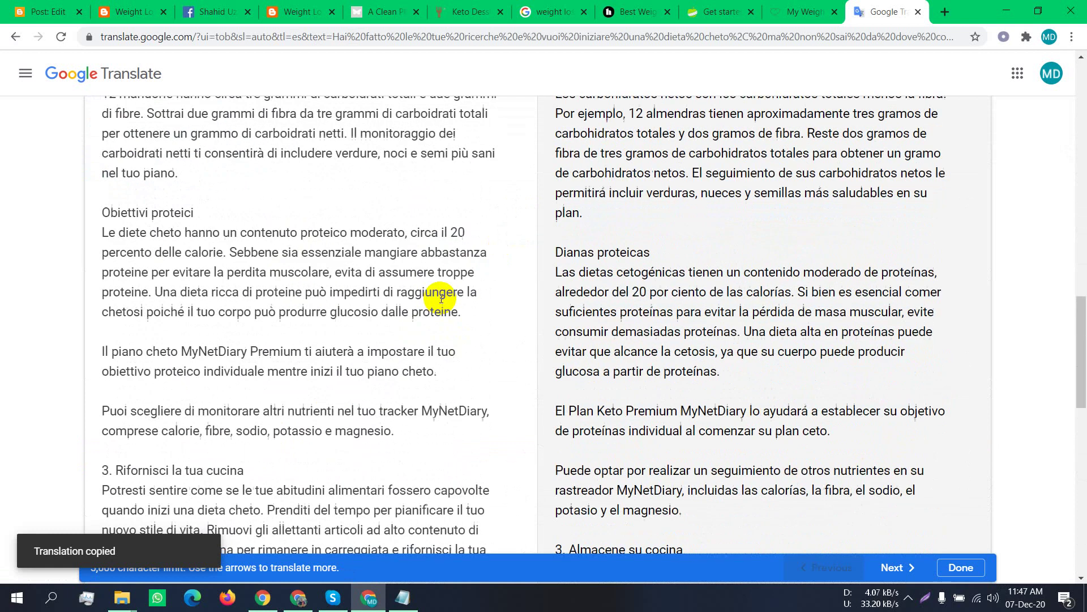
scroll(450, 288, up, 10)
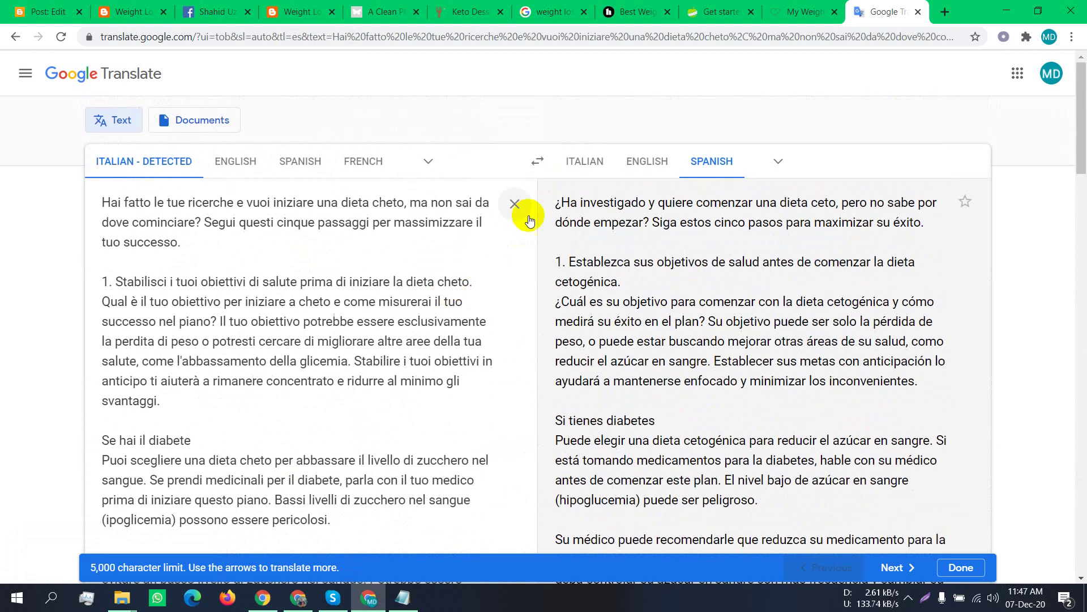
click(515, 205)
right_click(233, 210)
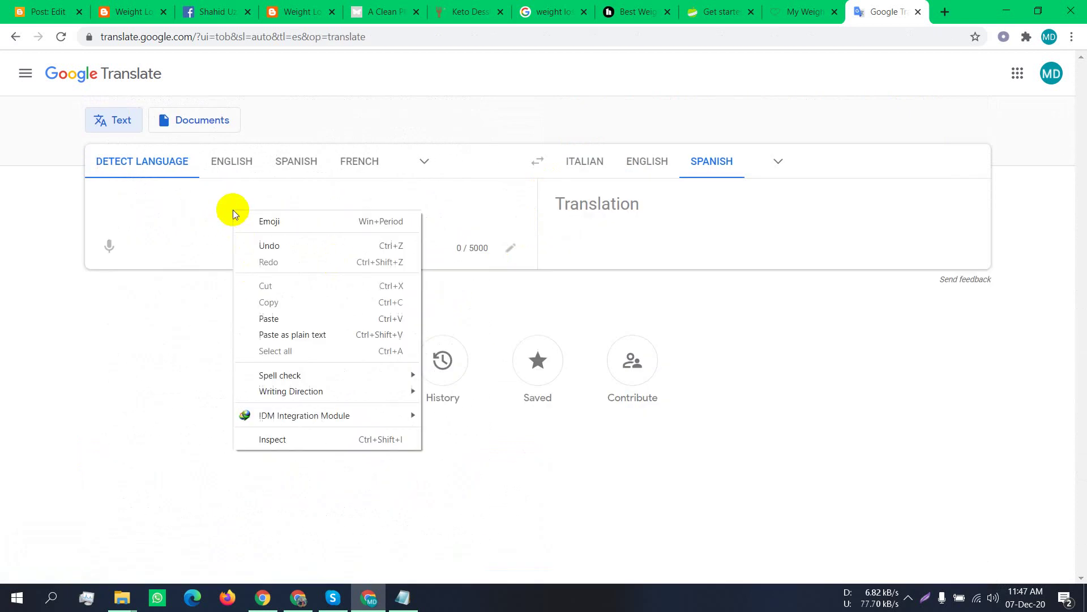
click(297, 319)
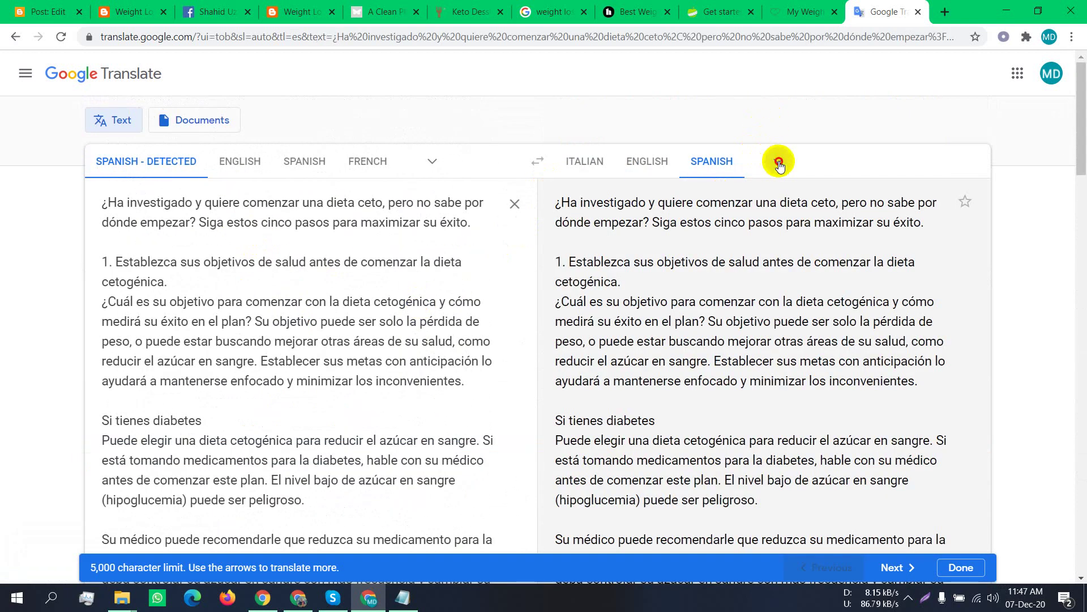
Translate the Spanish text into French and replace the source text with the copied French translation
click(779, 163)
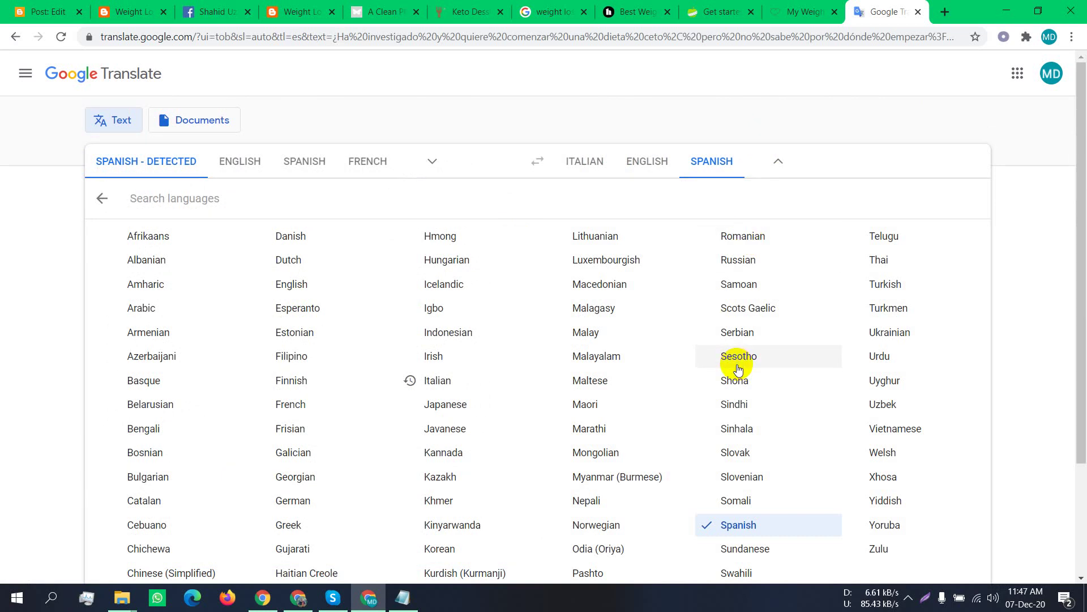
click(295, 405)
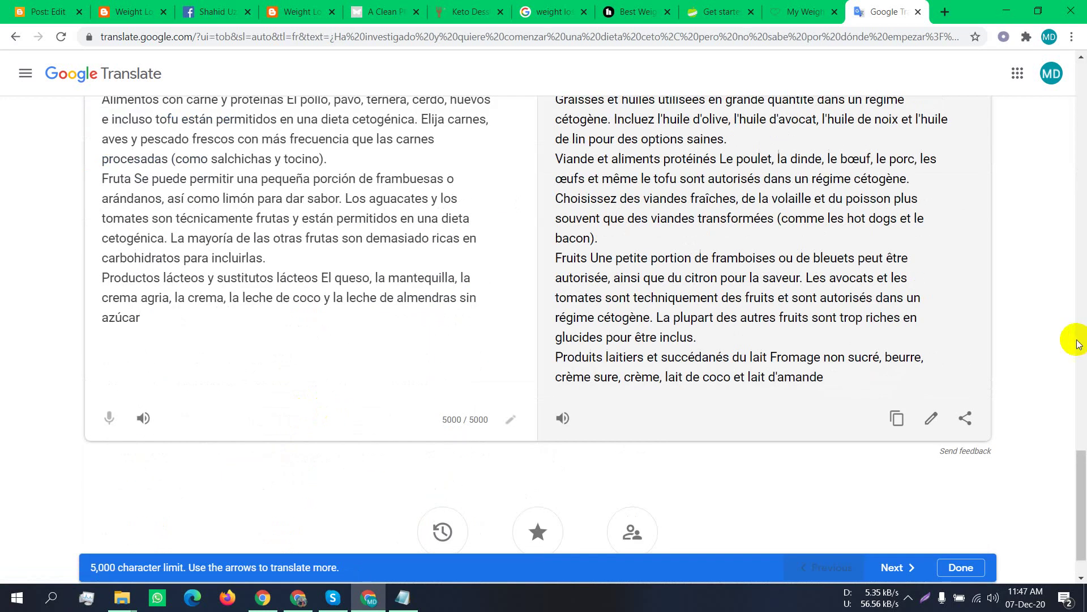
click(894, 417)
scroll(393, 287, up, 14)
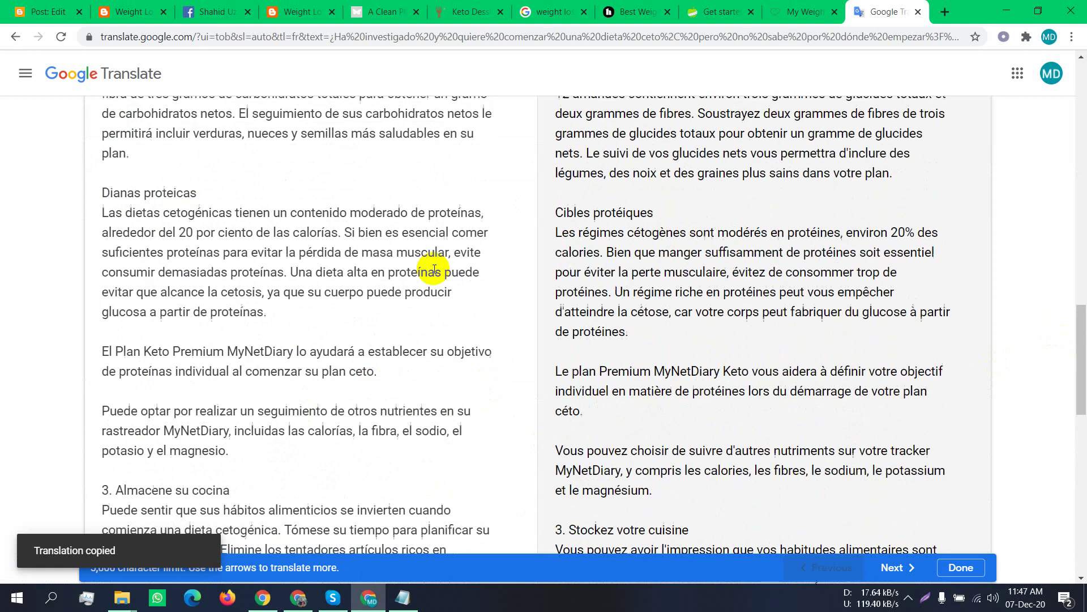
scroll(433, 270, up, 20)
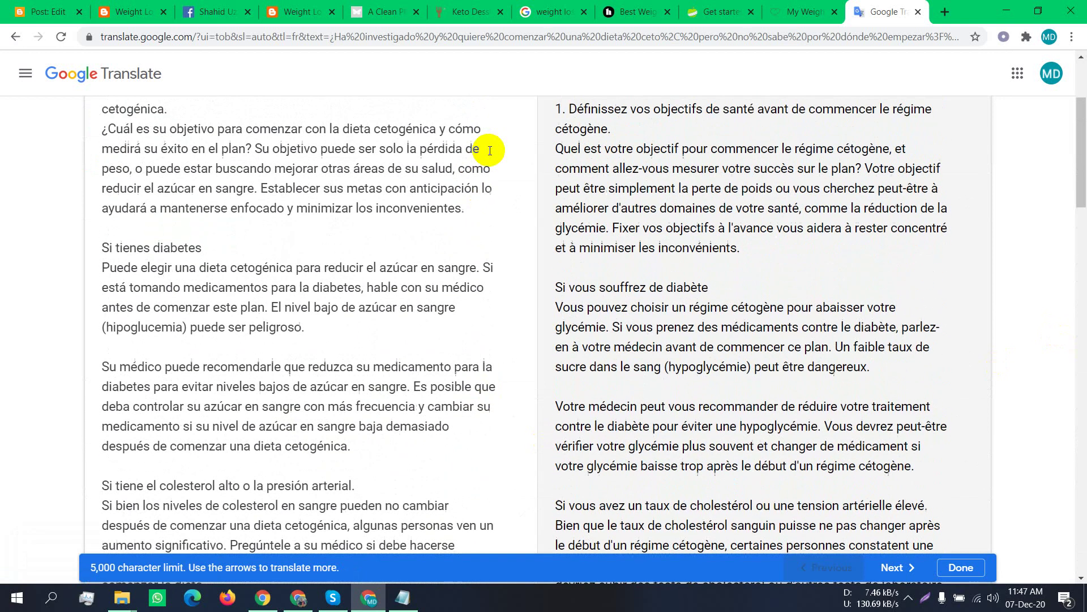
scroll(490, 150, up, 3)
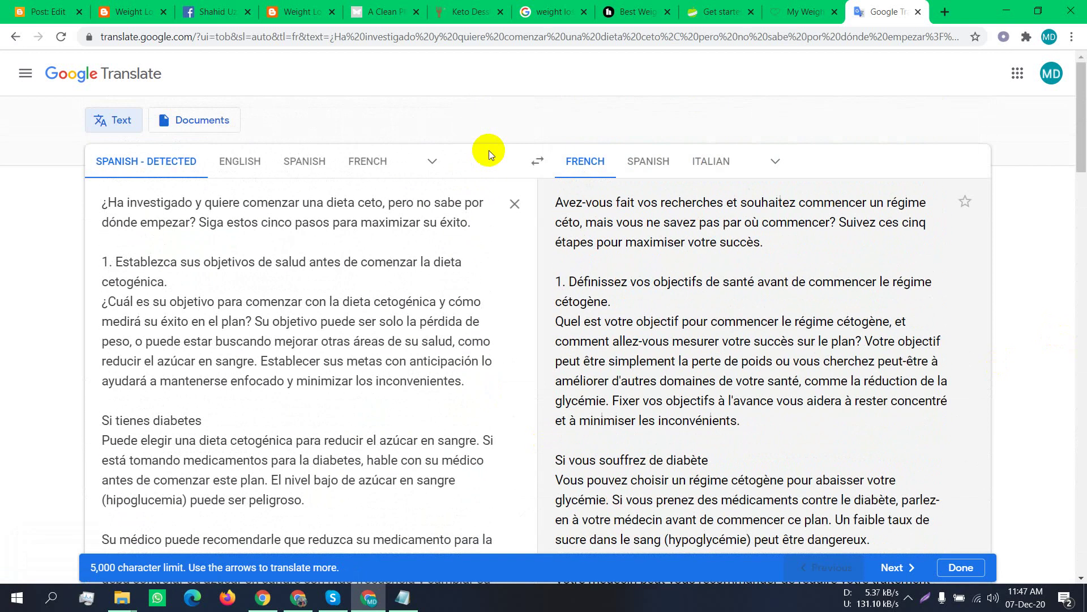
click(514, 203)
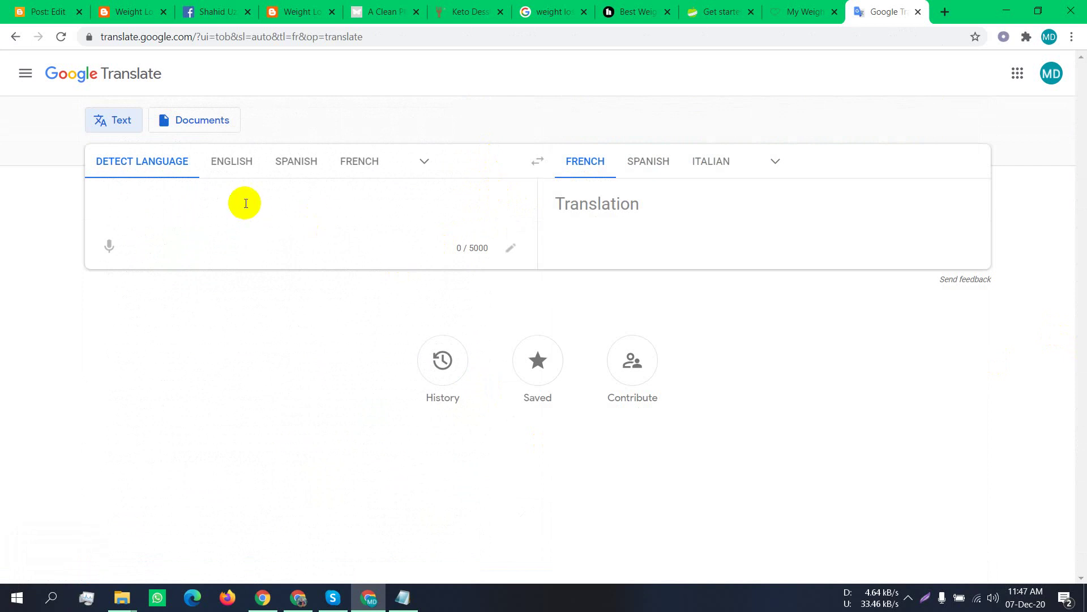
right_click(209, 209)
click(251, 313)
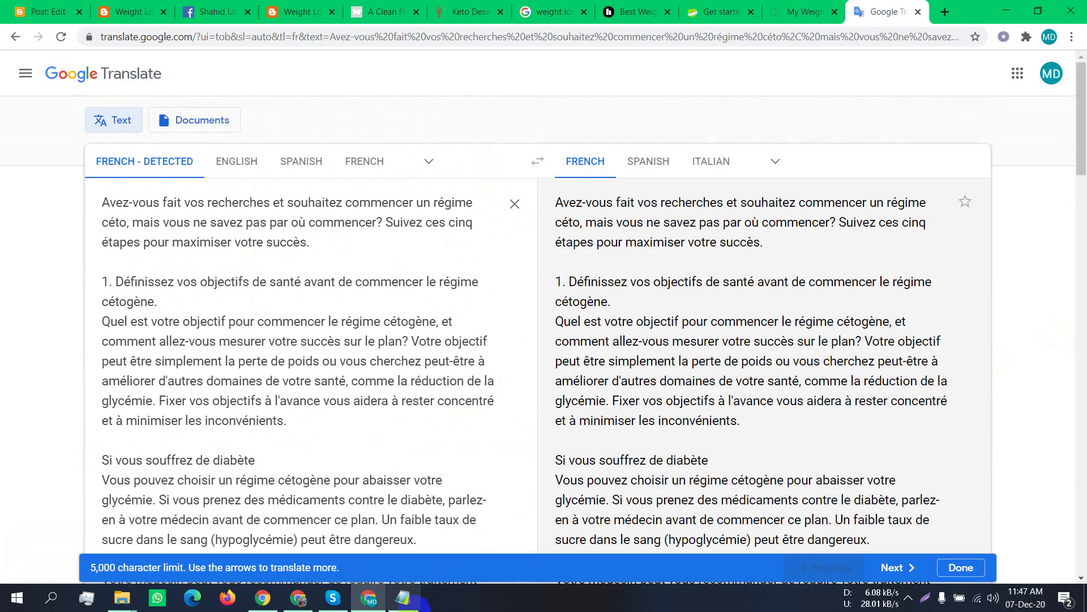
click(309, 594)
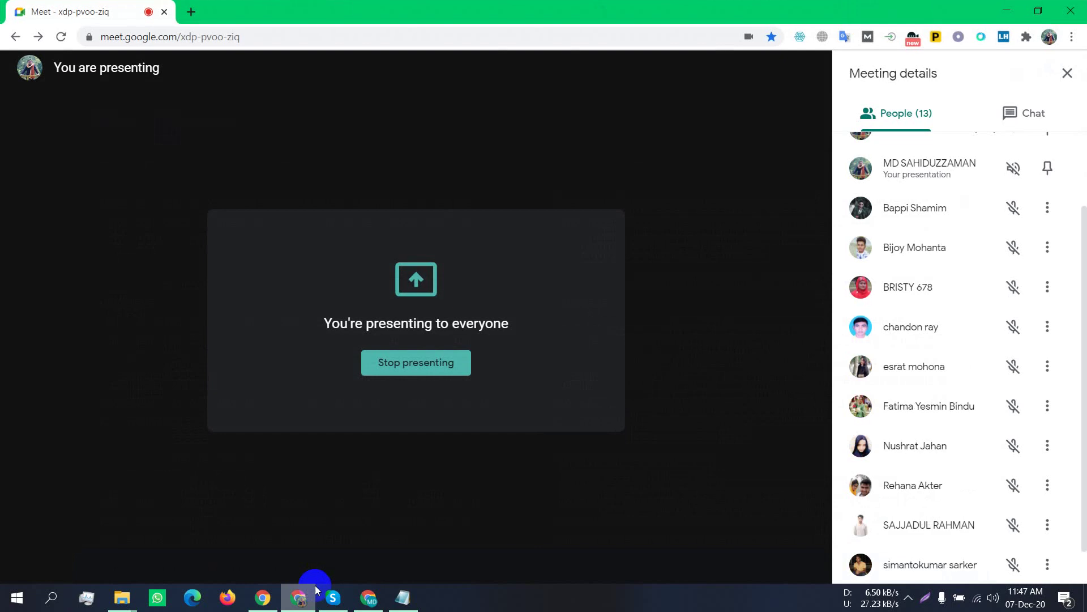
click(908, 599)
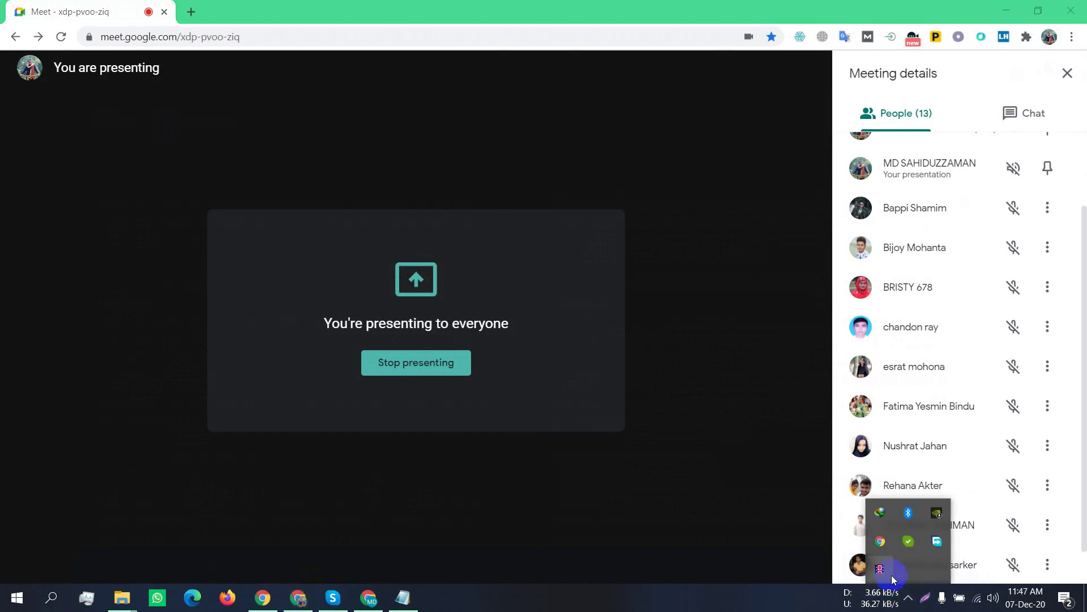
key(alt+Tab)
Copy the French output, clear the source text and paste the French article back in as the source
scroll(953, 428, down, 9)
scroll(954, 429, down, 15)
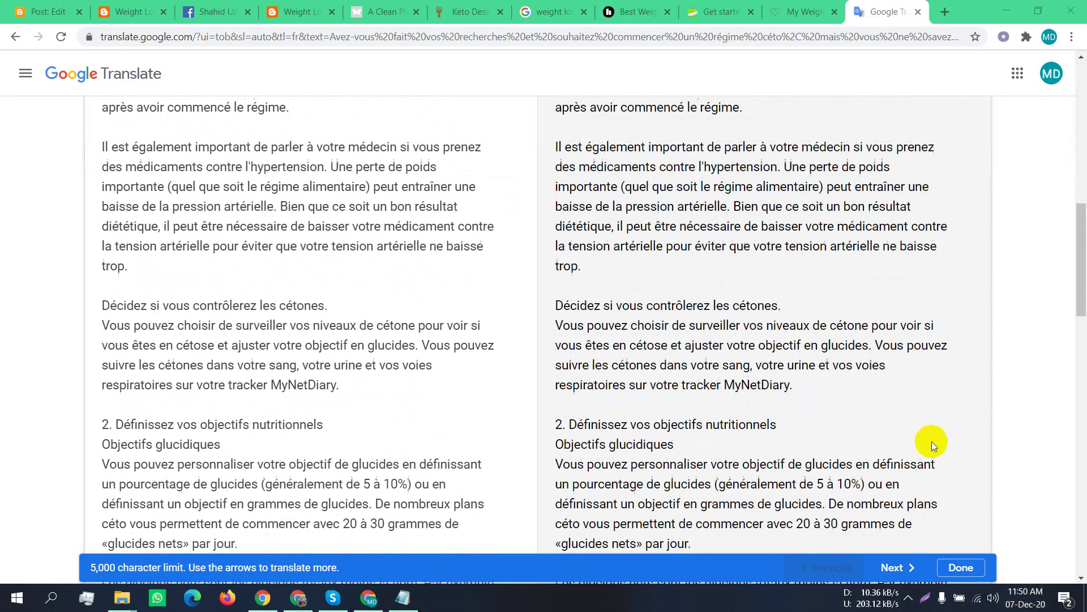
click(898, 358)
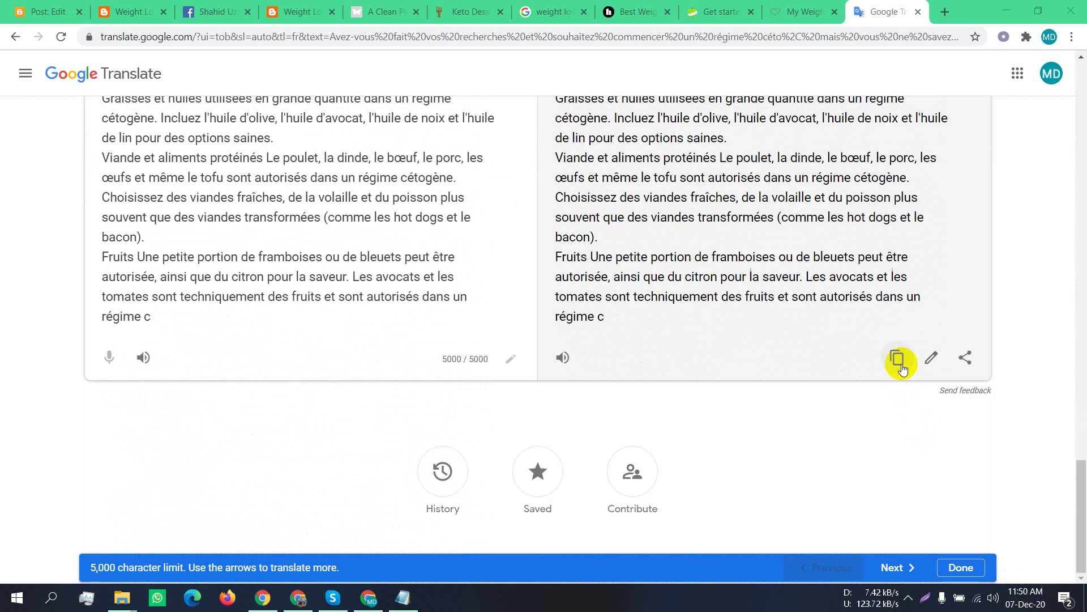
scroll(457, 396, up, 10)
scroll(514, 214, up, 12)
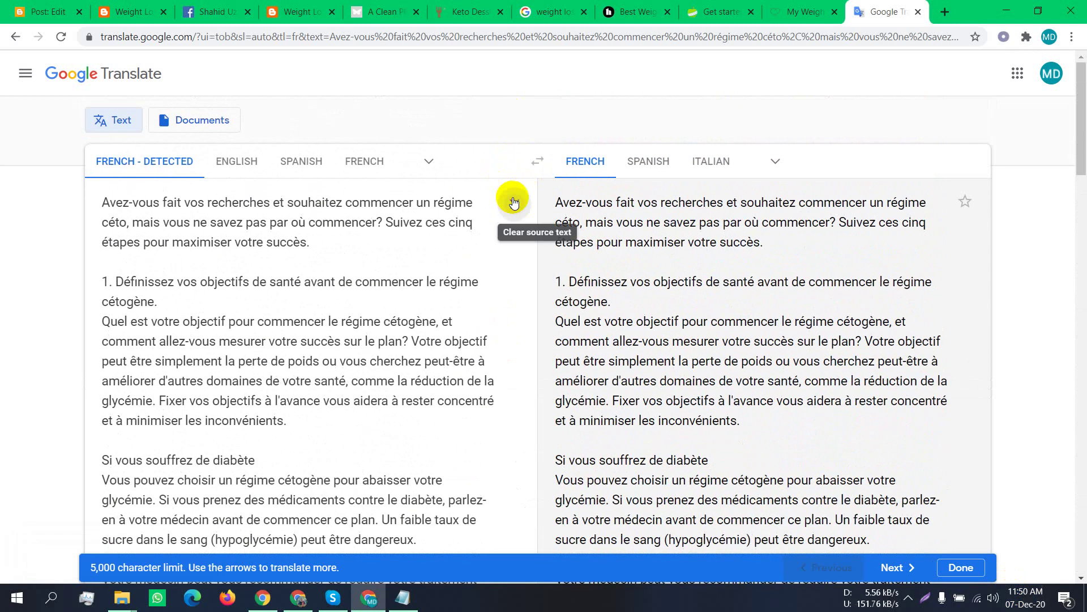
click(513, 203)
right_click(285, 223)
click(216, 219)
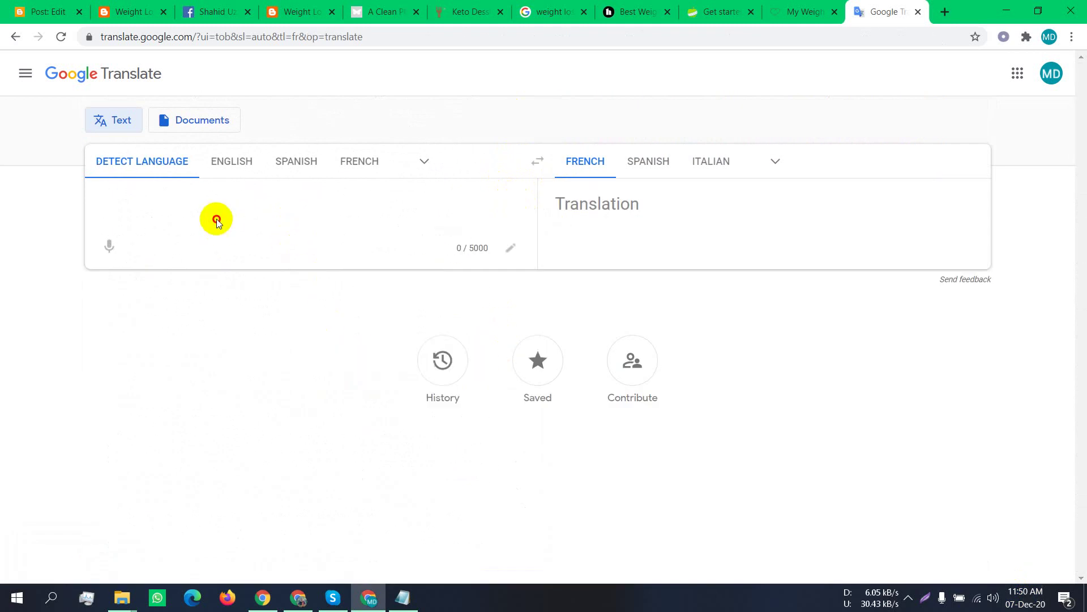
right_click(207, 202)
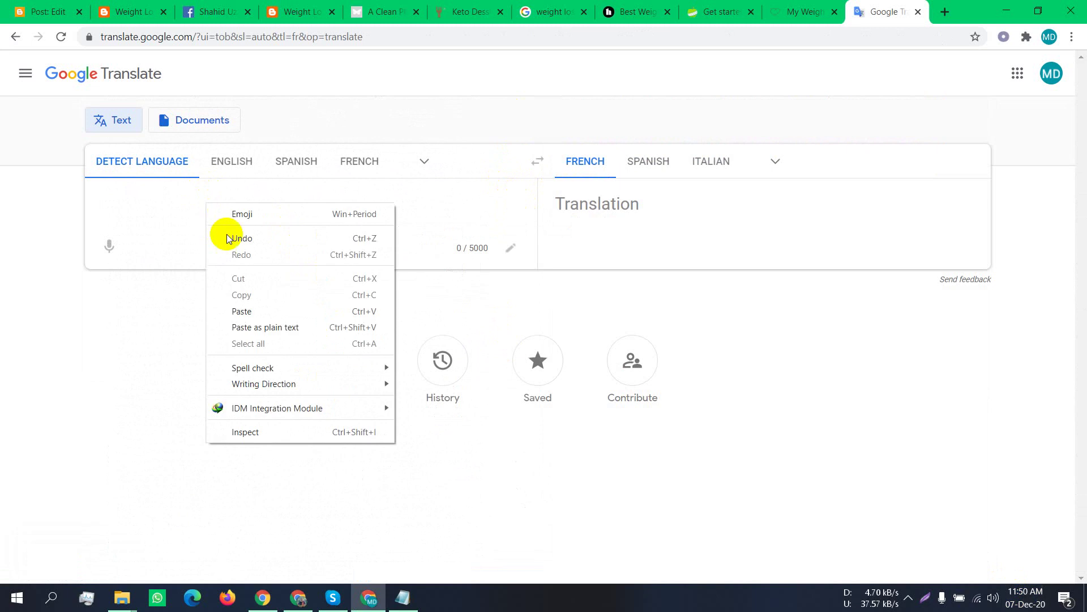
click(250, 311)
Translate the French source text back into English and look over the reworded article
scroll(681, 120, up, 5)
drag(681, 120, 706, 217)
click(707, 217)
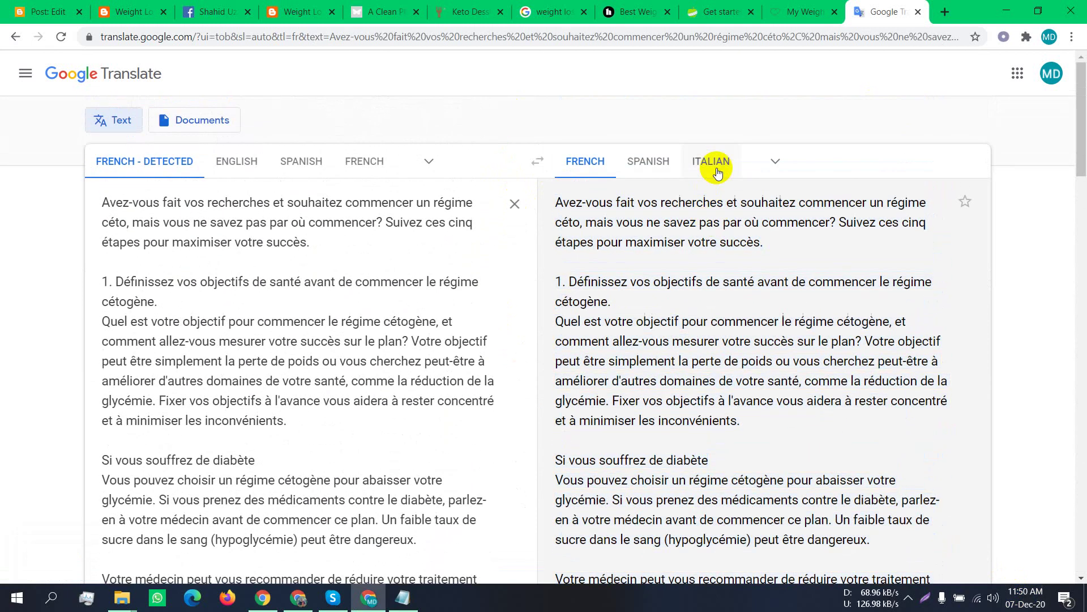
click(775, 161)
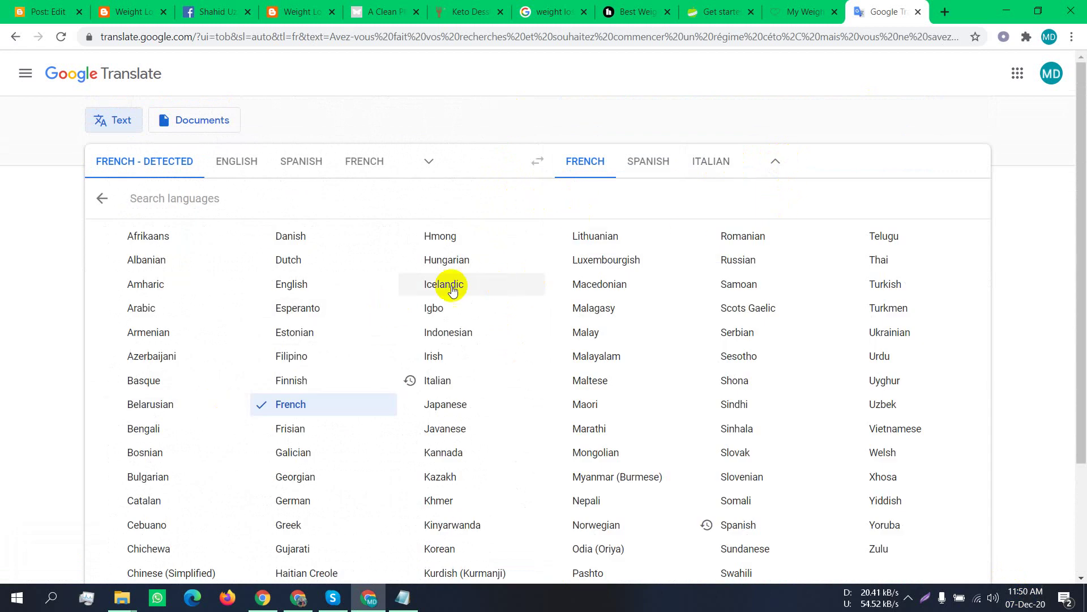
scroll(141, 518, down, 3)
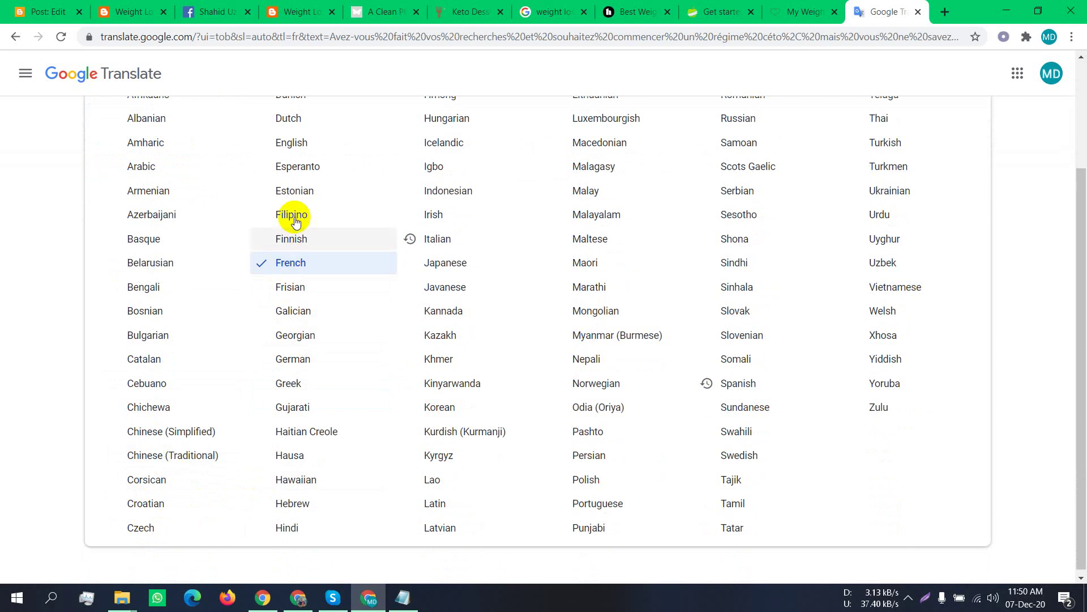
click(296, 144)
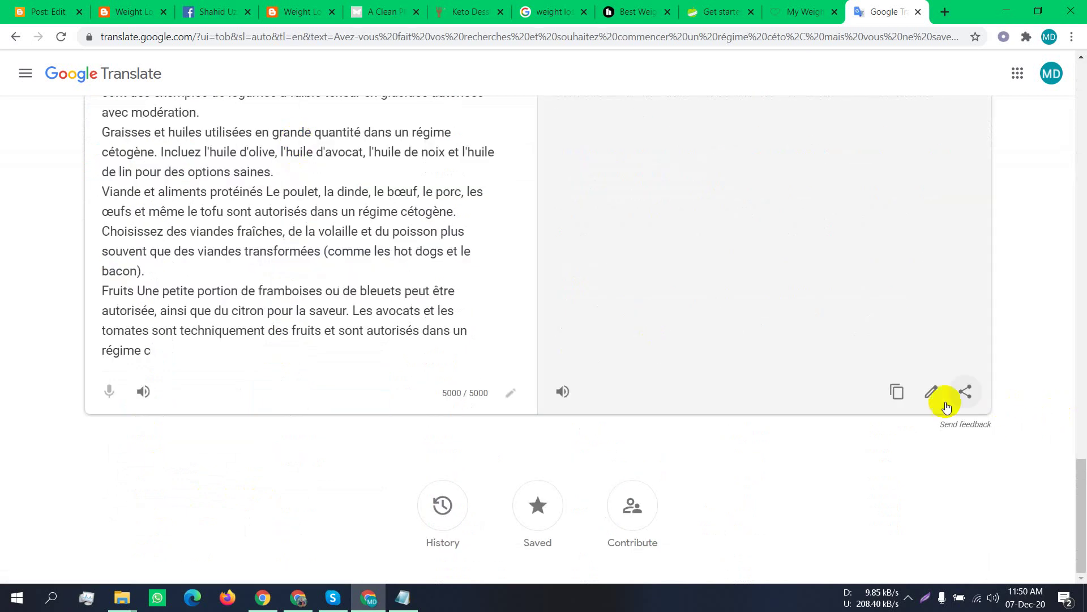
scroll(826, 328, up, 20)
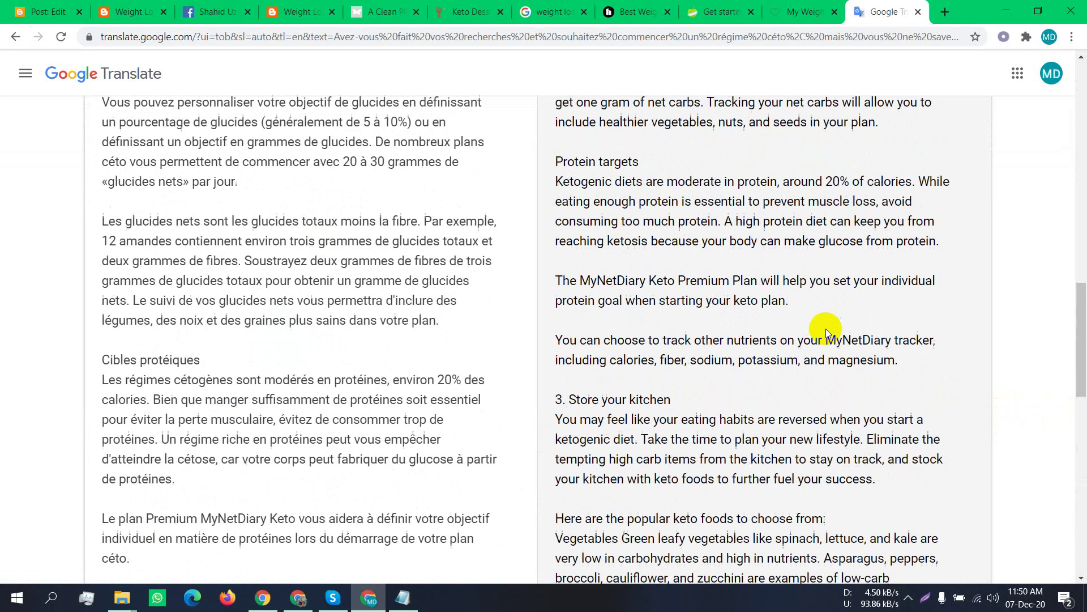
scroll(826, 329, up, 4)
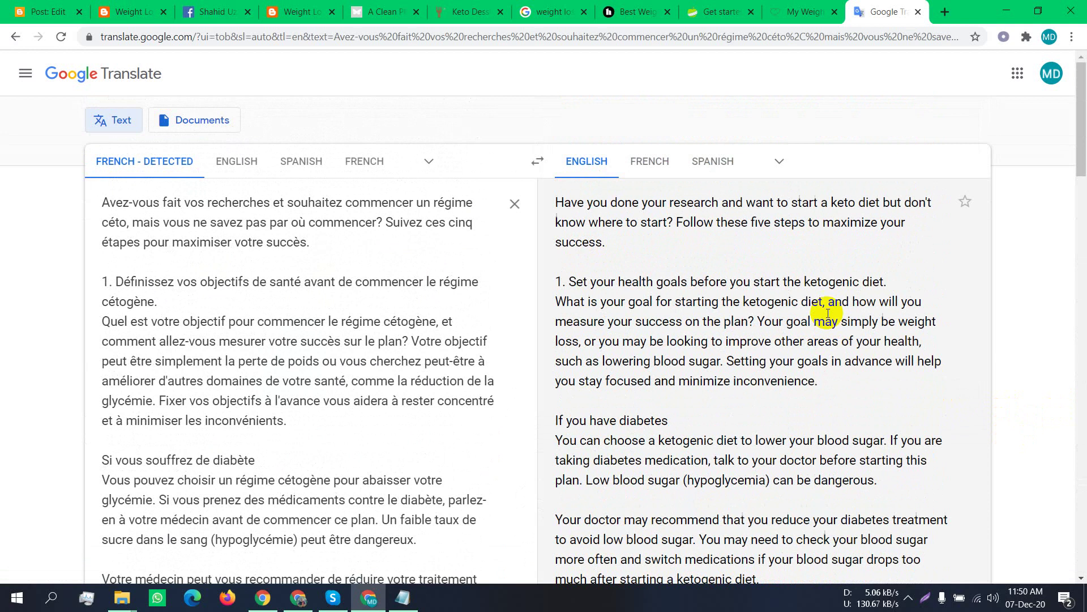
Search Google for smallseotools in a new browser tab
click(947, 11)
click(642, 42)
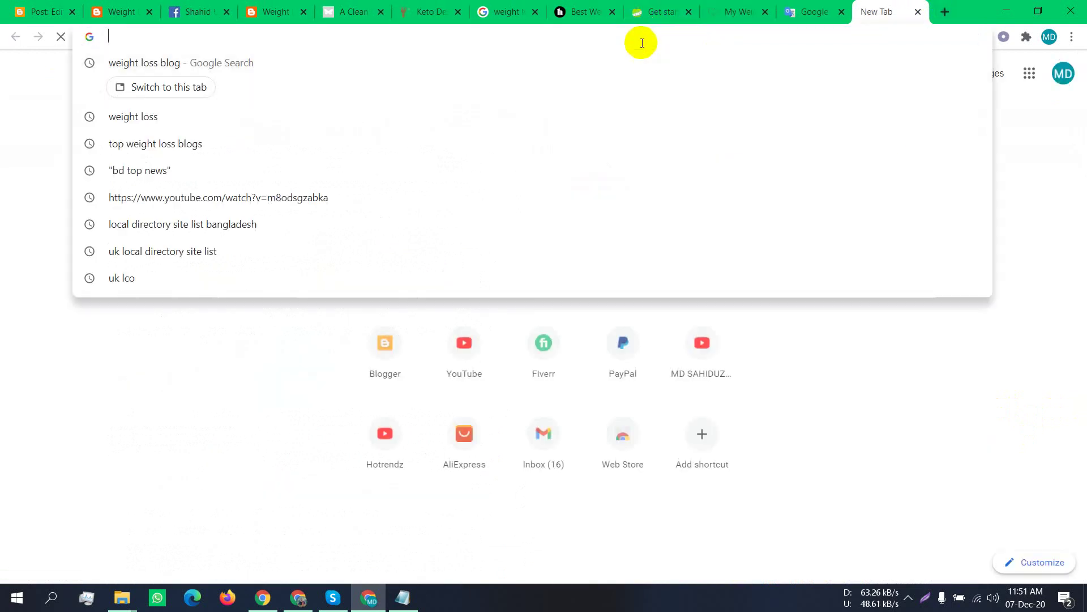
text(se)
key(BackSpace)
key(BackSpace)
key(BackSpace)
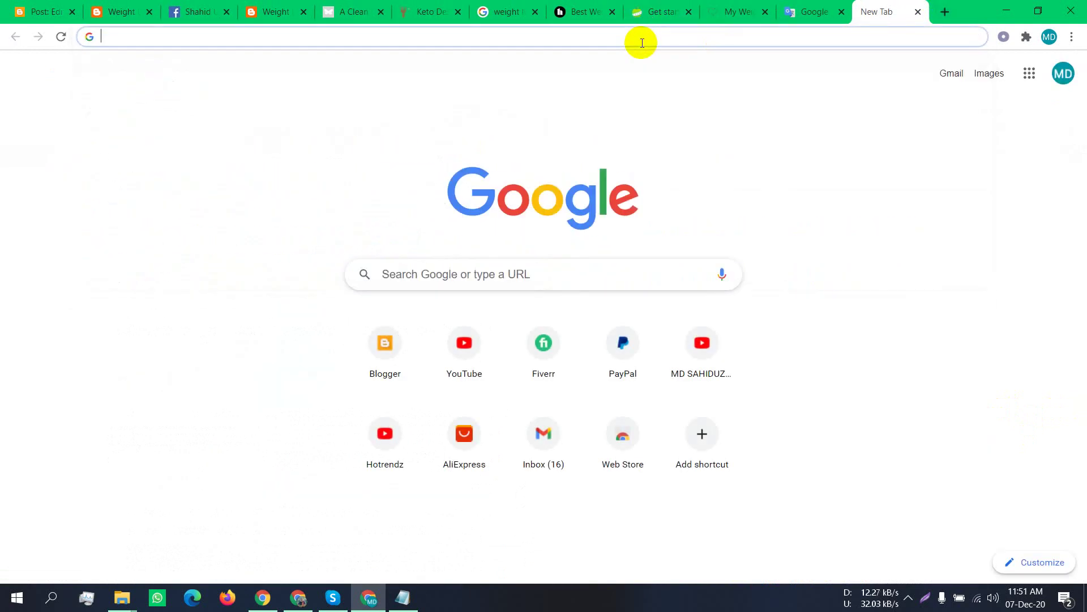
text(small)
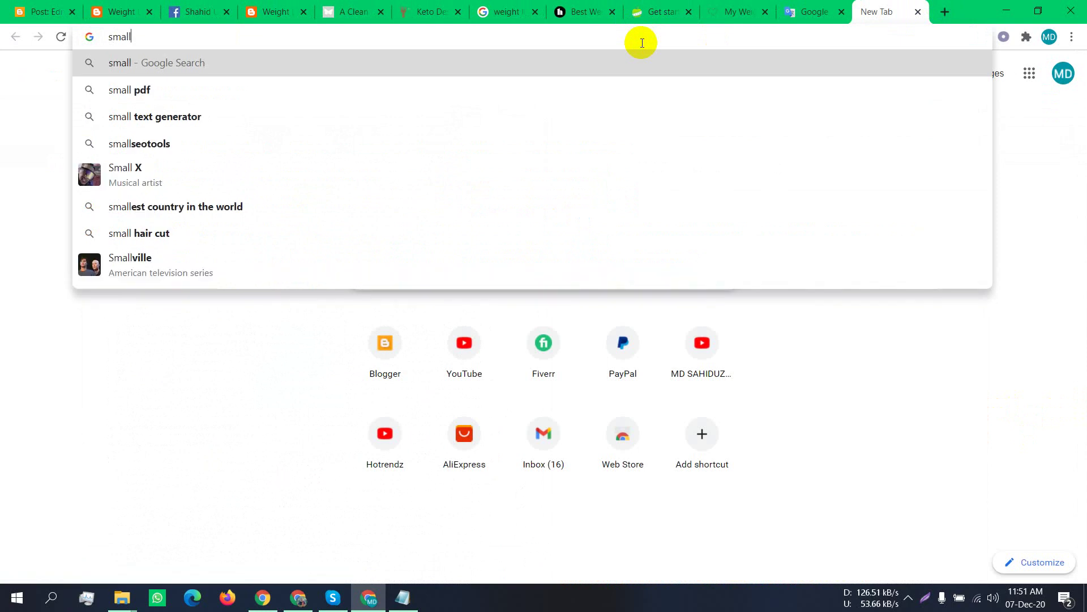
text(s)
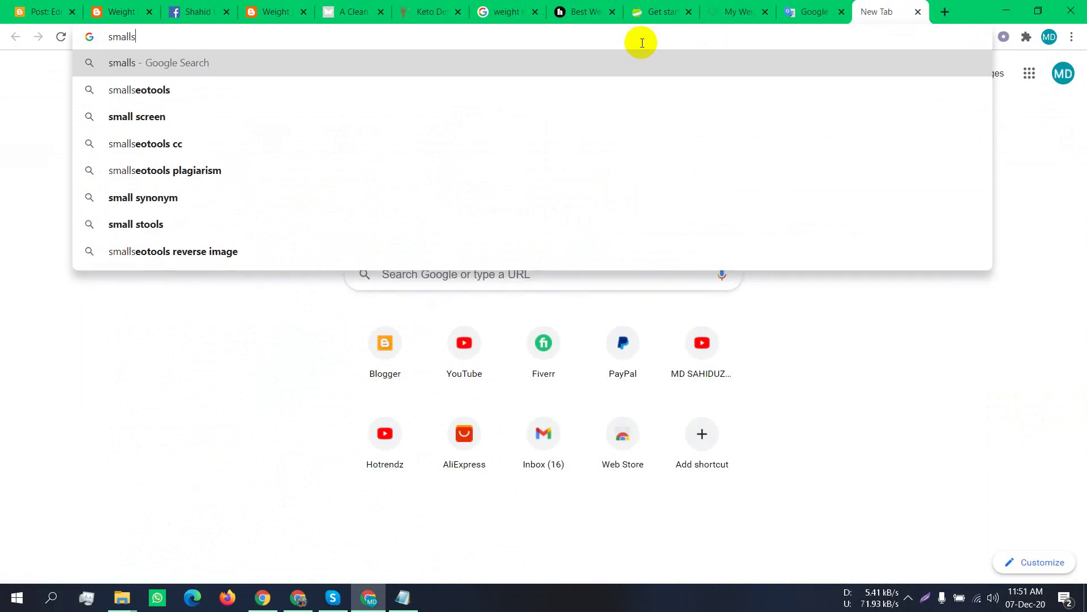
key(Down)
key(Return)
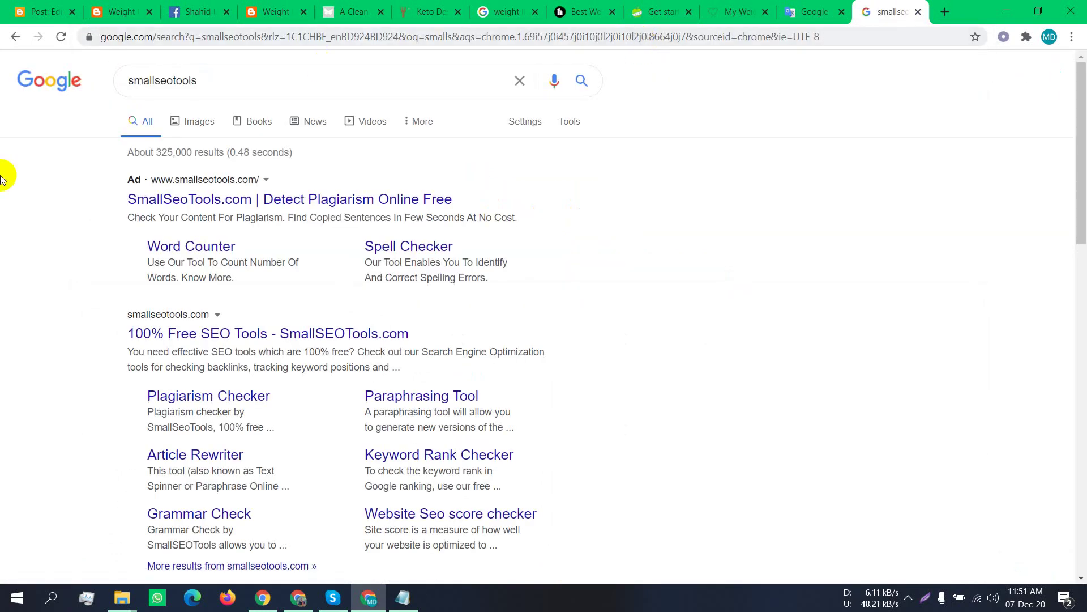
Open the SmallSEOTools.com homepage in its own tab and go to its Plagiarism Checker text box
middle_click(272, 335)
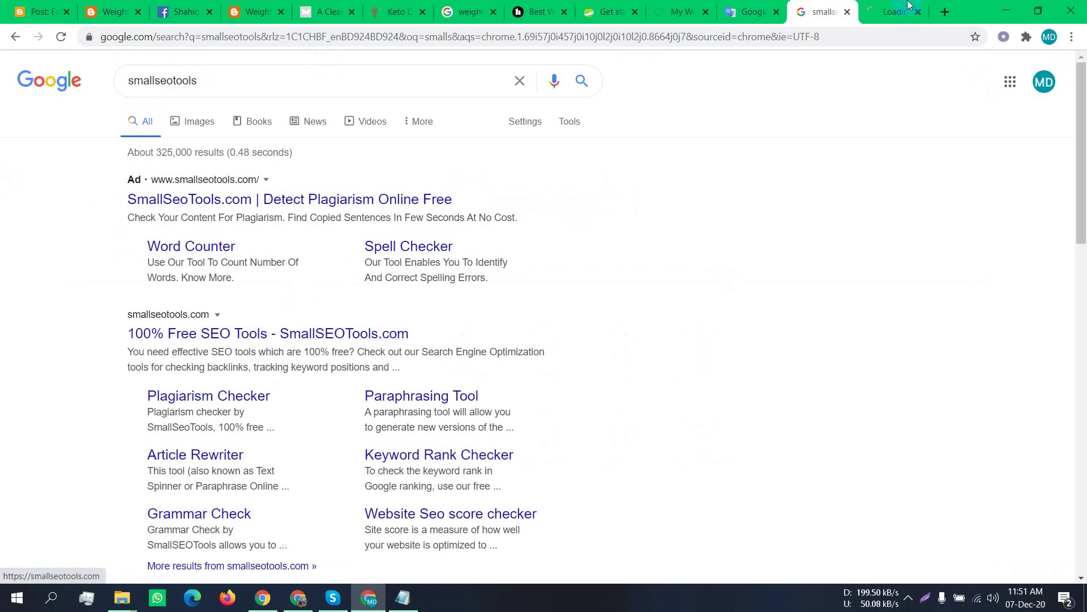
click(906, 9)
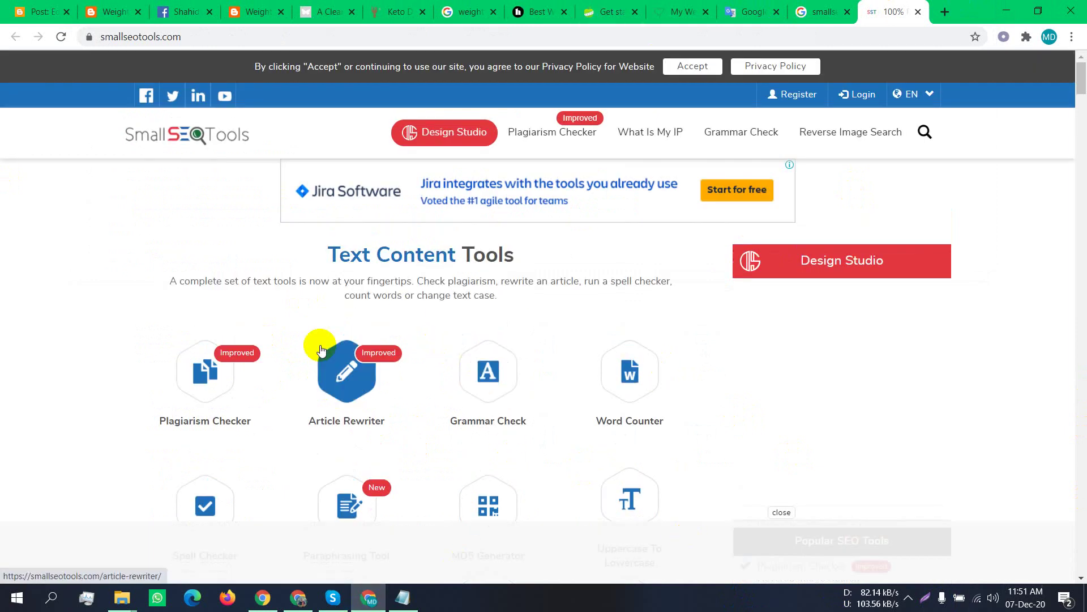
scroll(488, 400, down, 2)
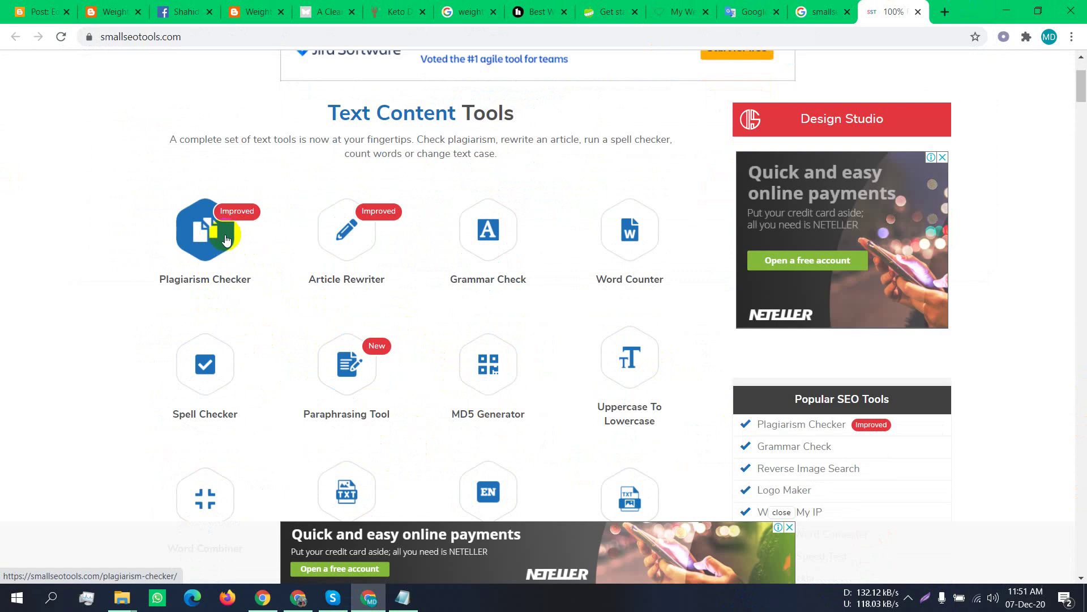
click(199, 247)
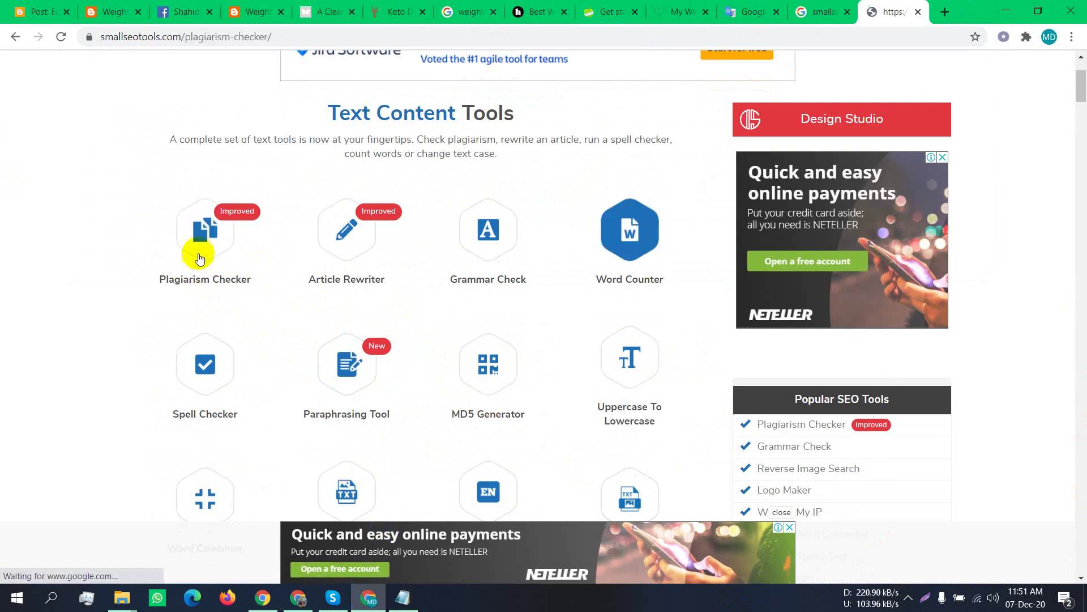
scroll(447, 383, down, 4)
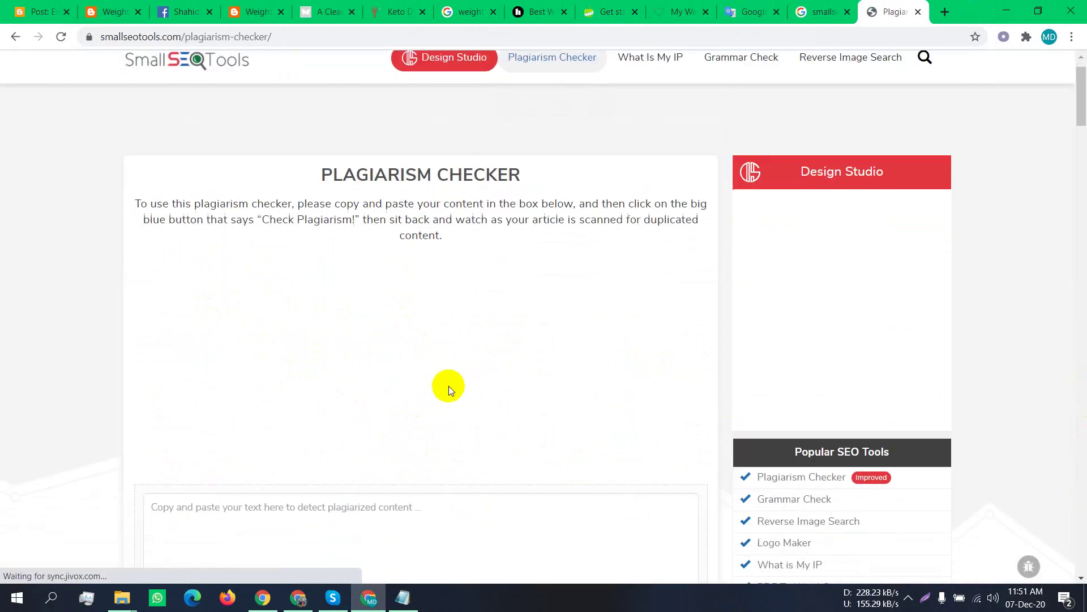
scroll(428, 300, up, 2)
scroll(371, 393, down, 4)
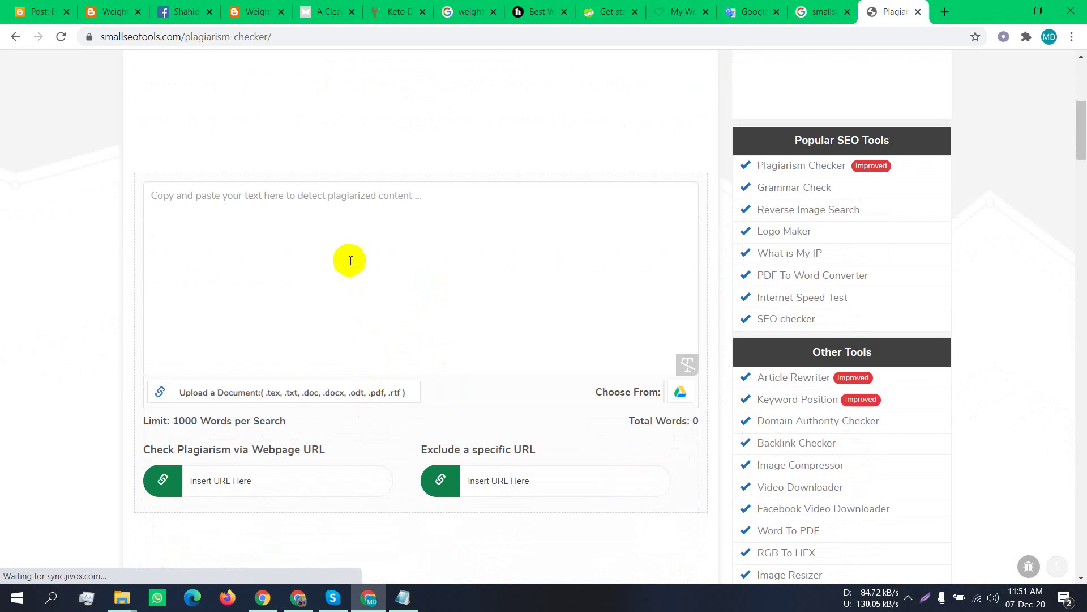
Copy the English translation from Google Translate and paste it over the selected article text in the Notepad document
click(402, 598)
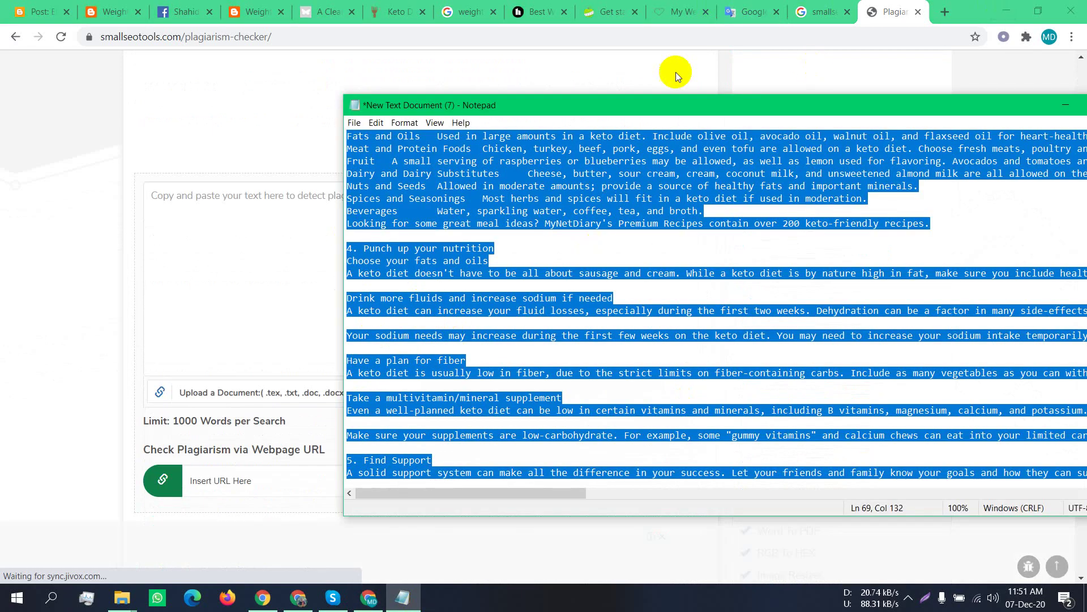
click(752, 7)
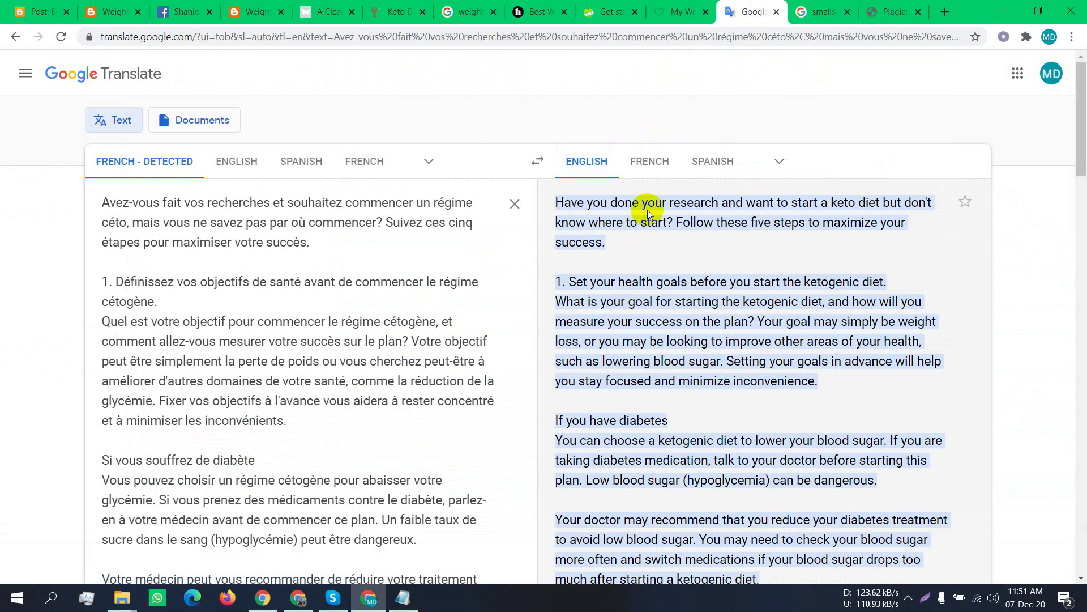
drag(854, 215, 936, 511)
scroll(1083, 219, down, 15)
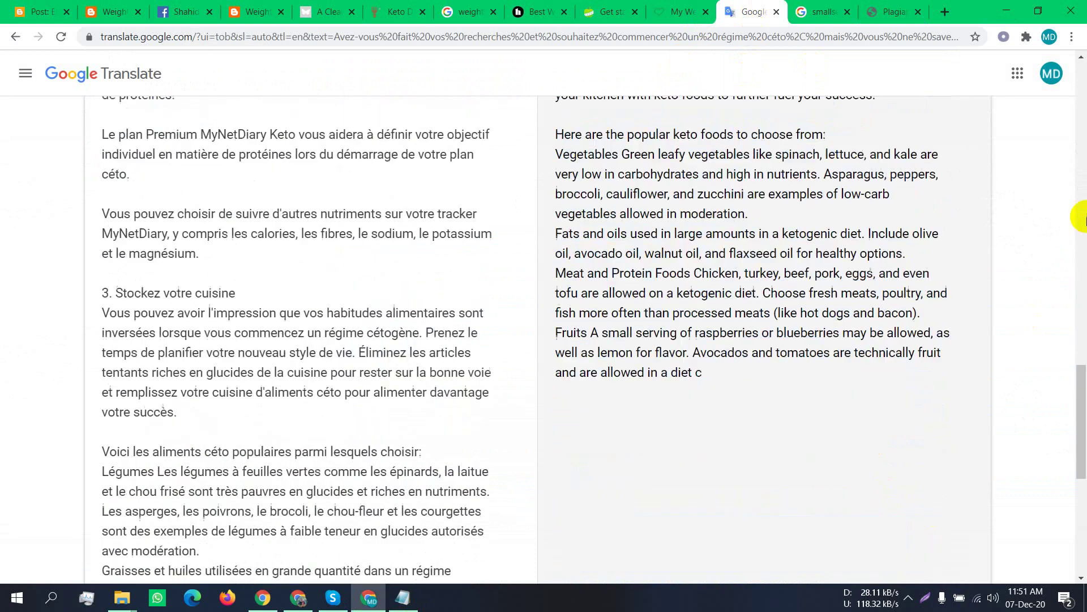
scroll(821, 430, down, 8)
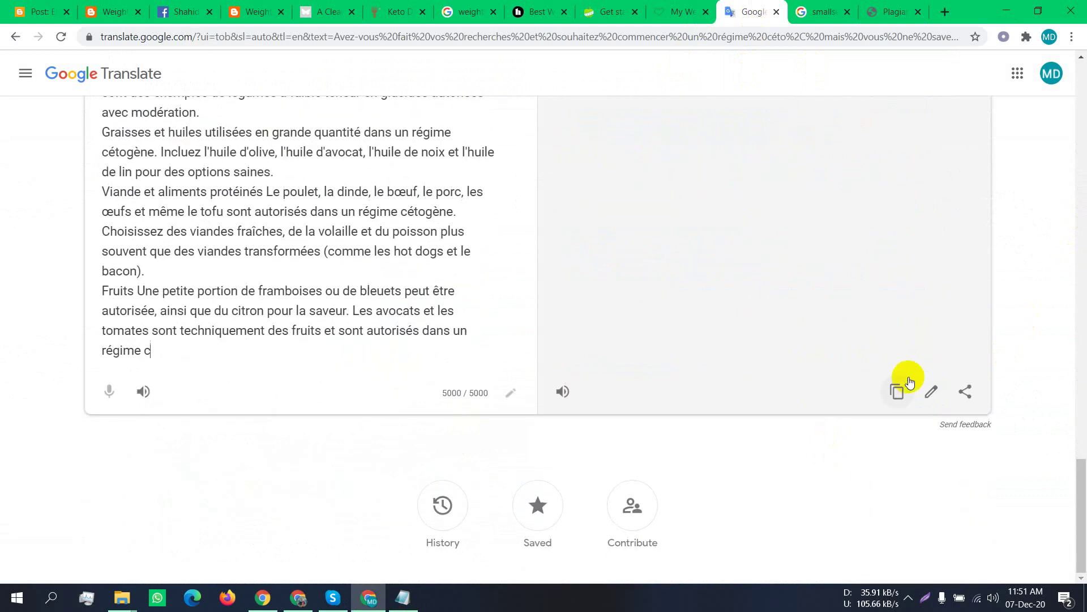
click(897, 391)
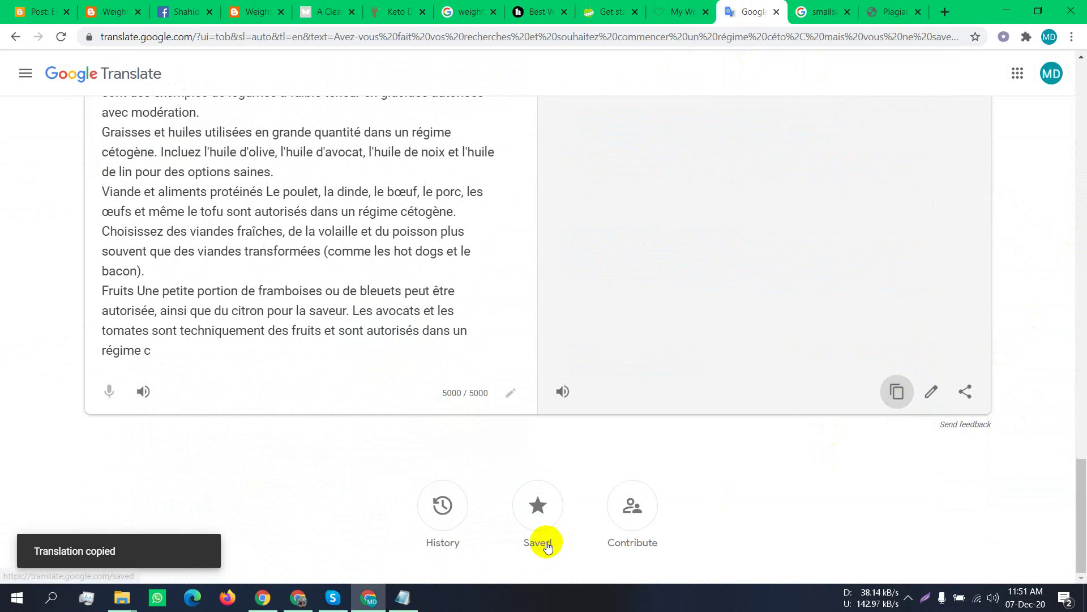
click(397, 600)
key(ctrl+v)
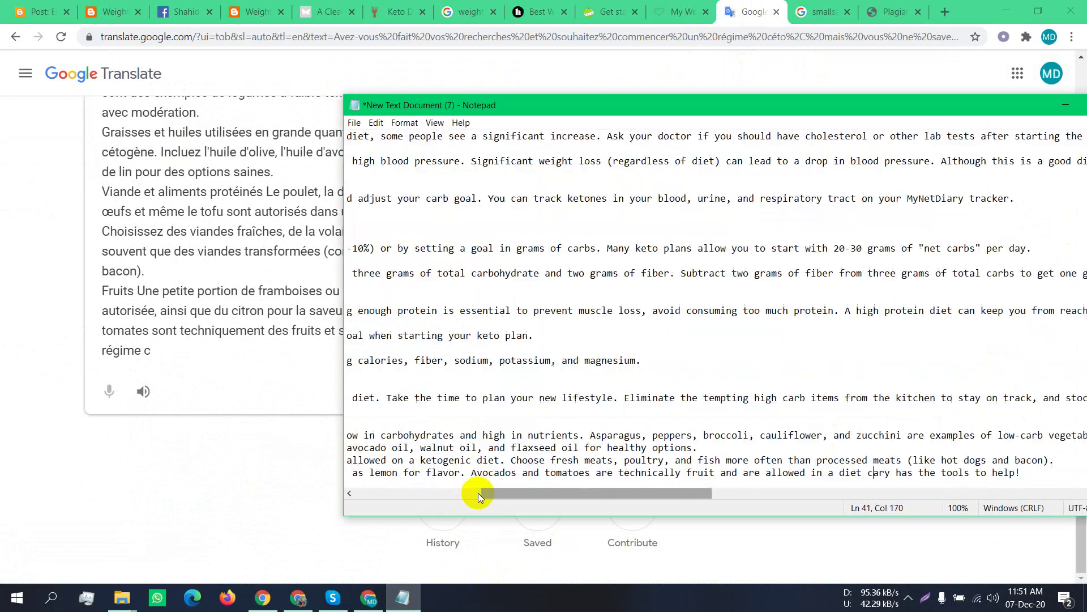
Dismiss the Grammarly pop-up on the Plagiarism Checker page and reopen the SmallSEOTools.com homepage from the Google results in a new tab
click(893, 7)
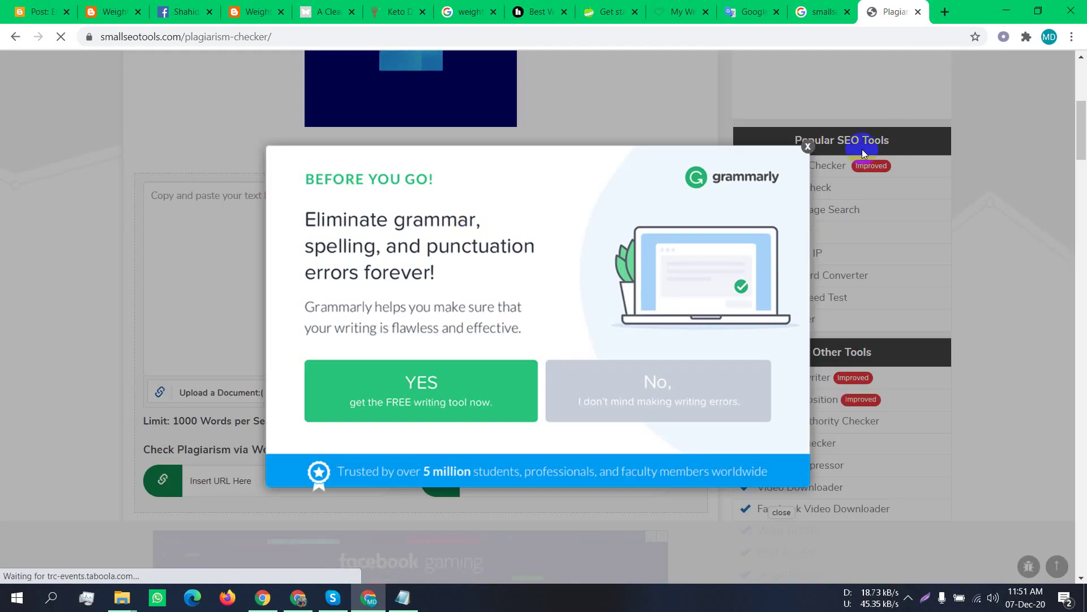
click(807, 146)
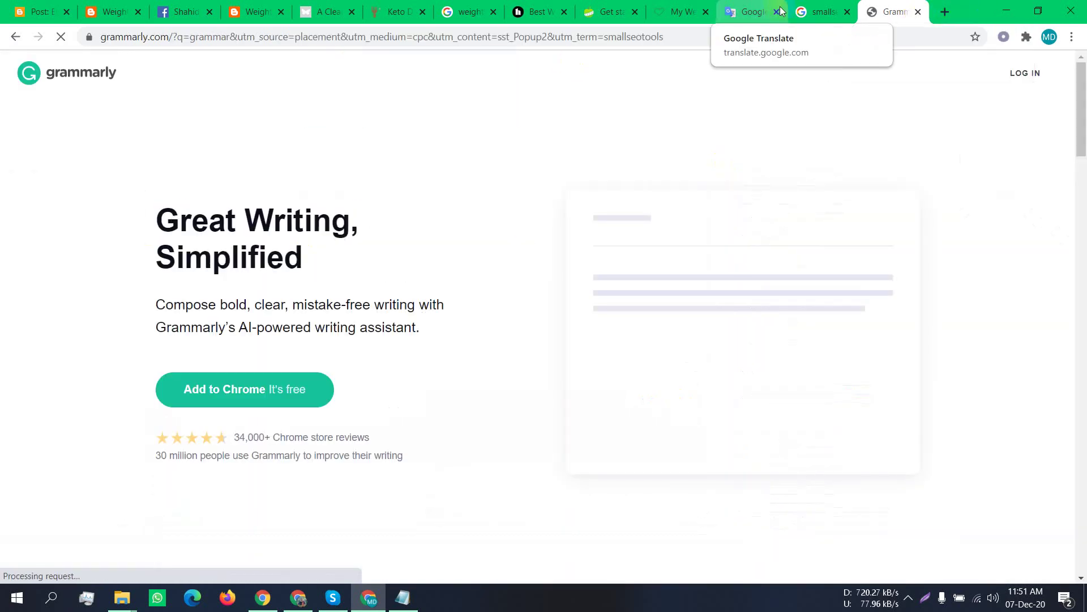
click(821, 12)
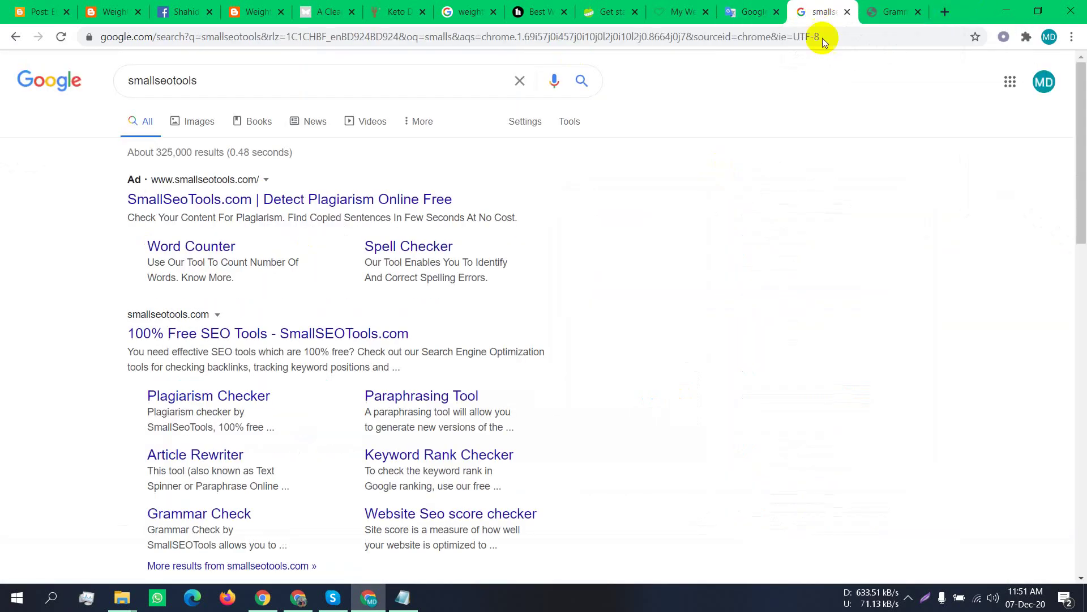
middle_click(236, 334)
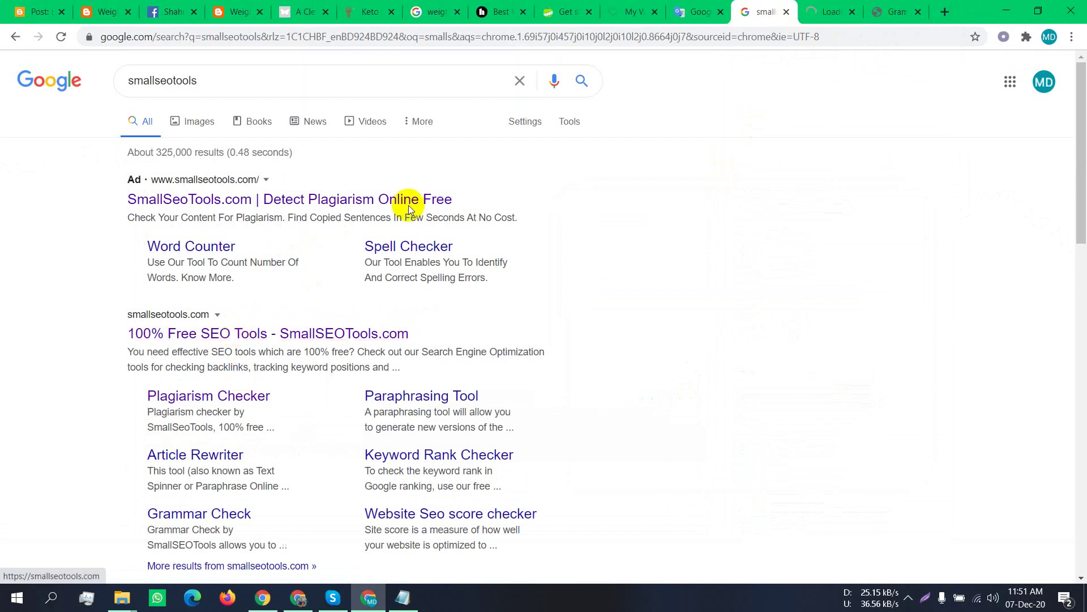
click(839, 5)
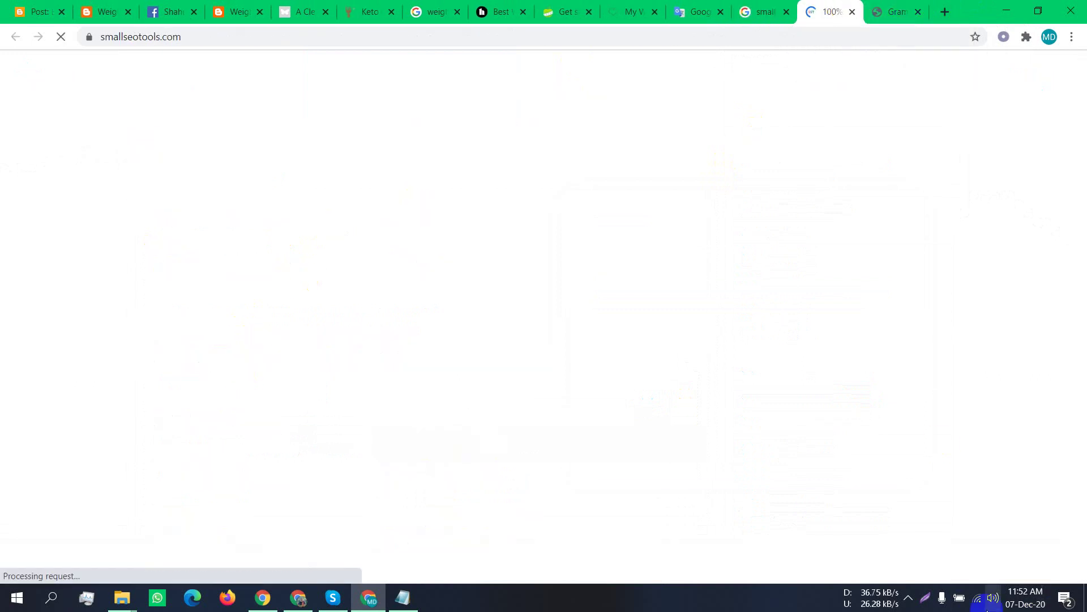
Open the Plagiarism Checker from the SmallSEOTools homepage and paste the reworded English article into its text box
click(906, 8)
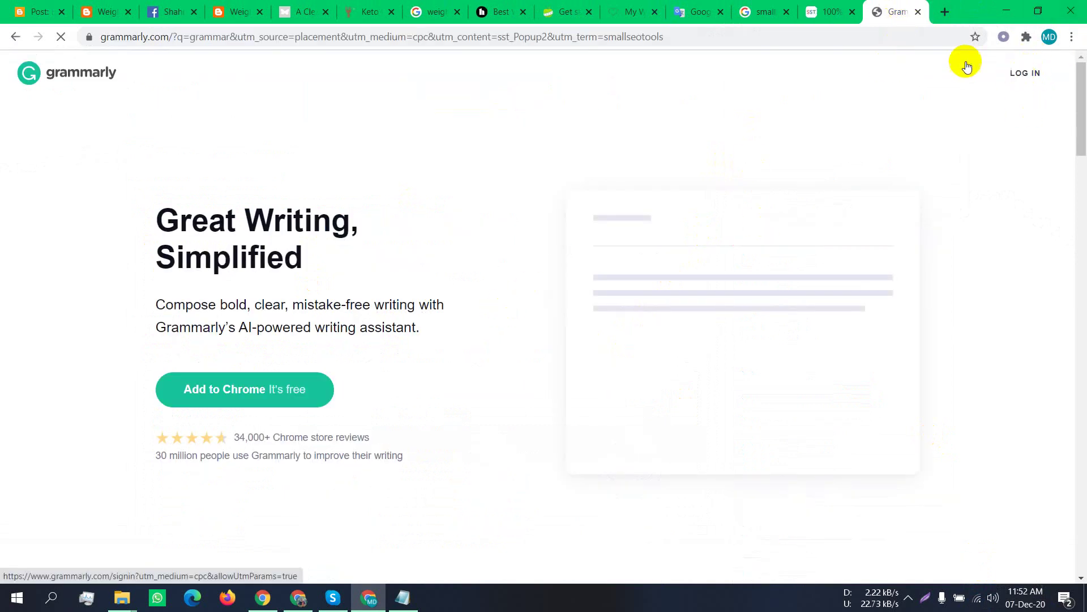
click(831, 10)
scroll(315, 469, down, 1)
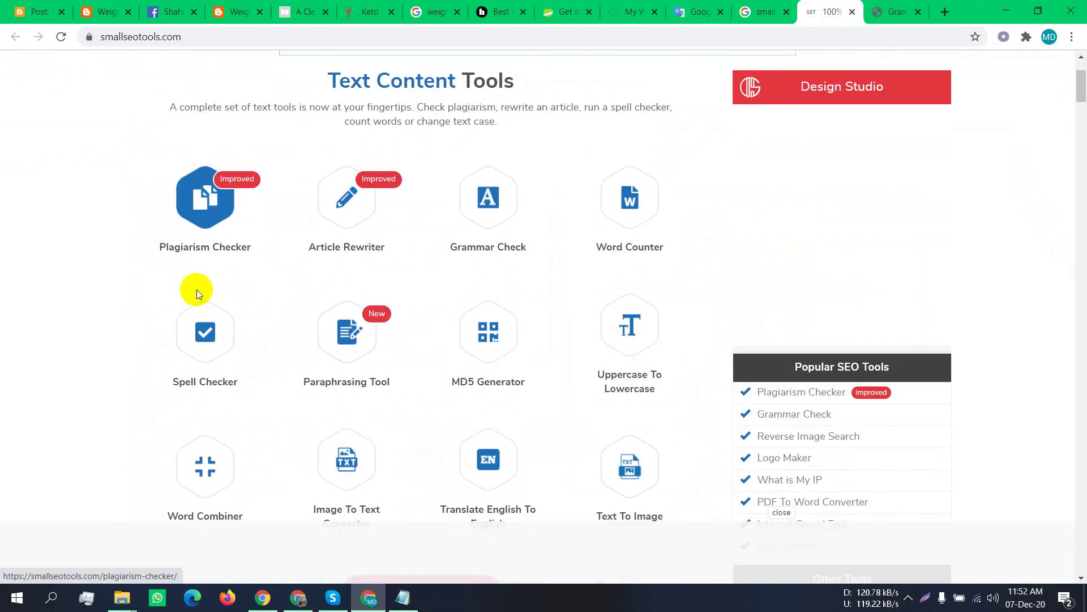
click(201, 261)
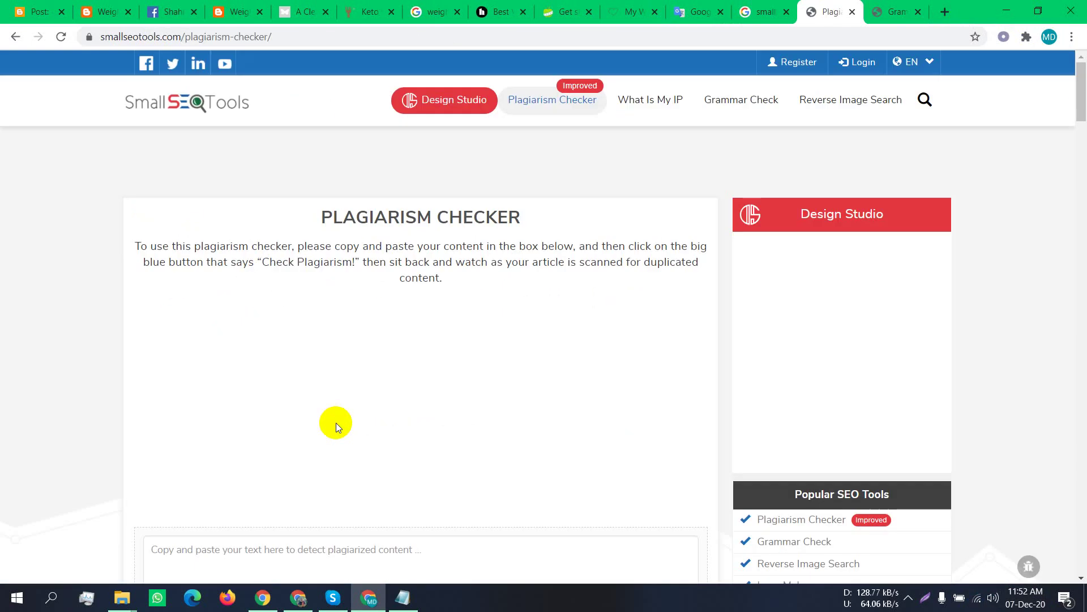
scroll(328, 365, down, 6)
click(329, 286)
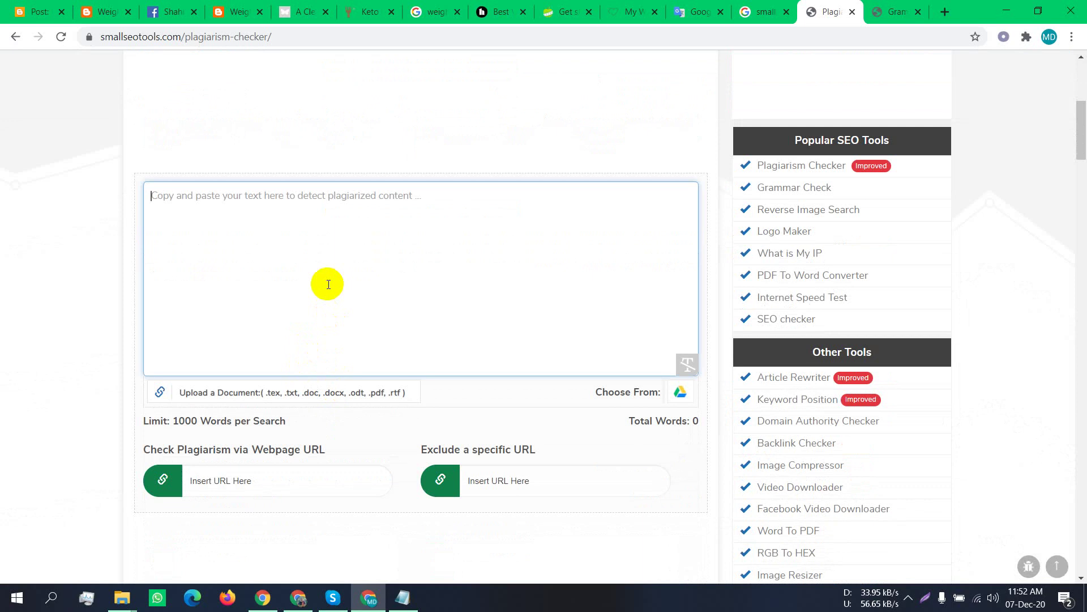
key(ctrl+v)
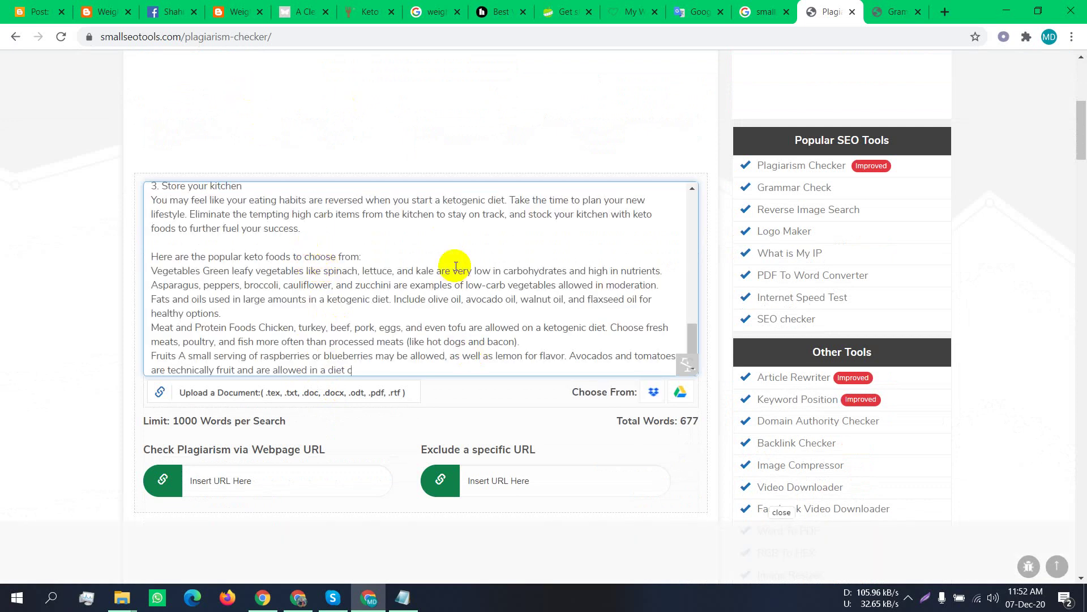
Start the plagiarism check on the pasted article and dismiss the site's notification request
scroll(510, 380, down, 3)
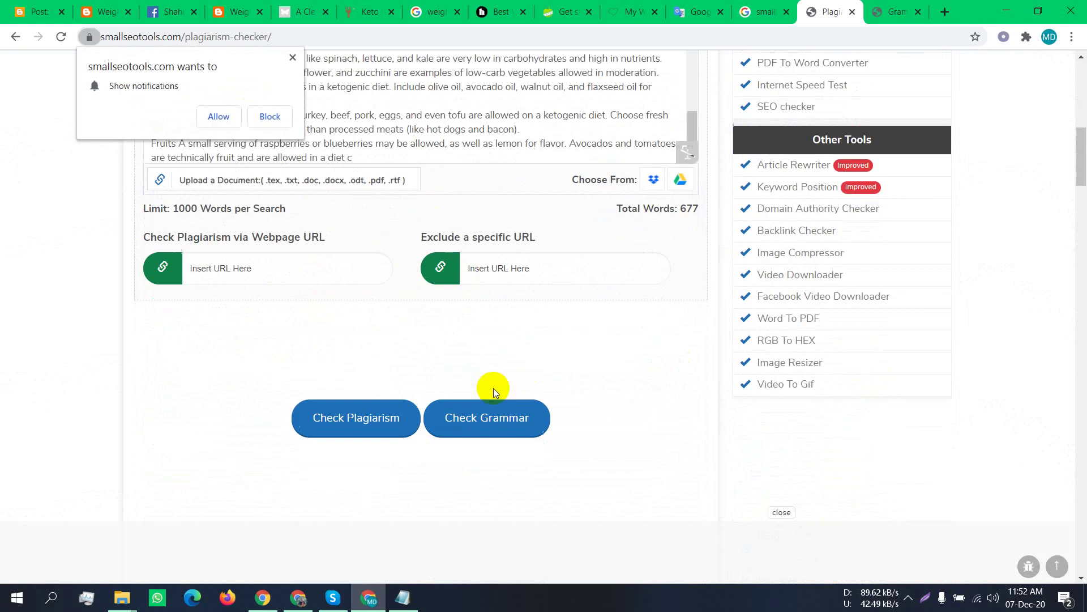
click(365, 419)
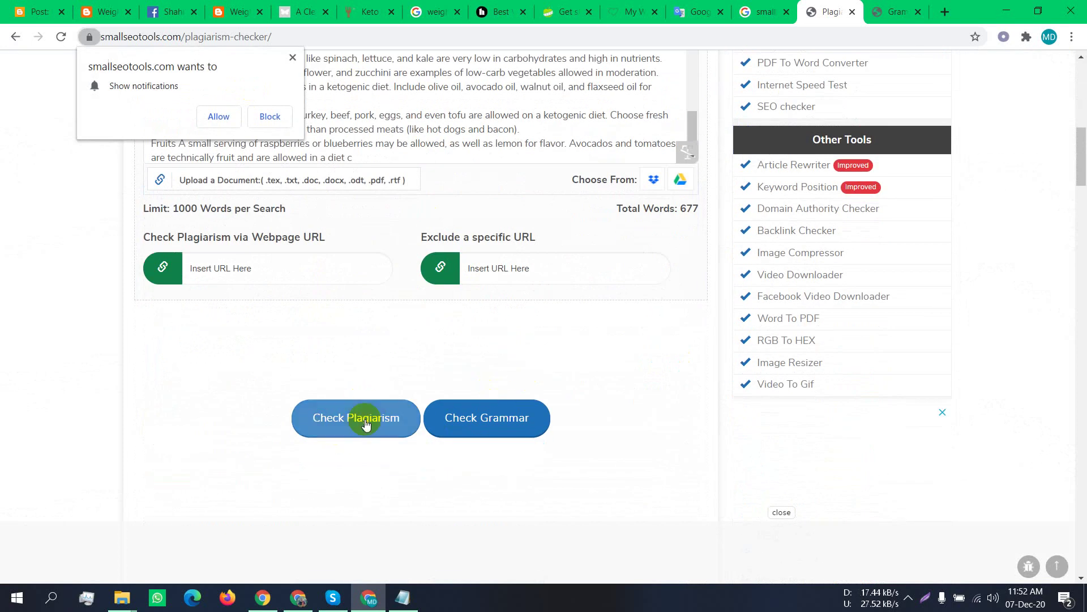
click(293, 58)
scroll(417, 391, up, 4)
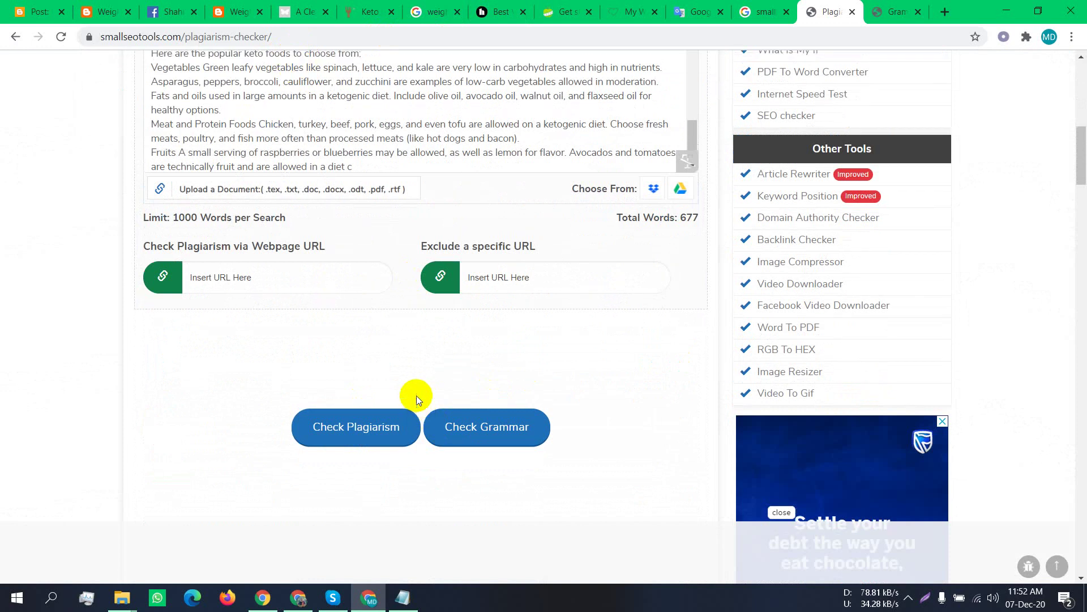
scroll(416, 378, up, 3)
scroll(416, 378, down, 5)
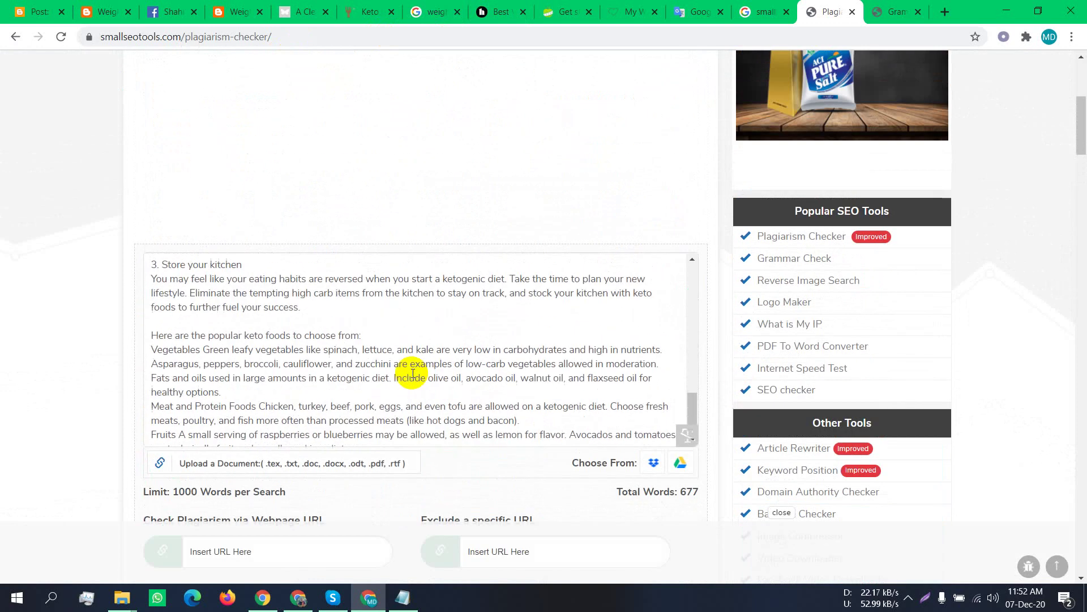
scroll(261, 492, down, 4)
click(355, 348)
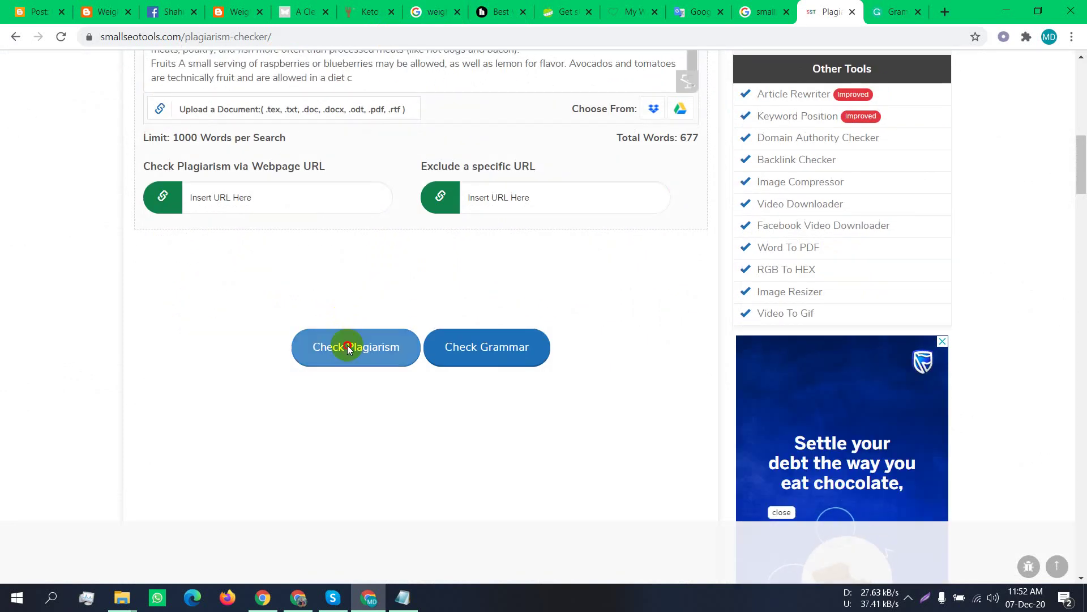
click(361, 344)
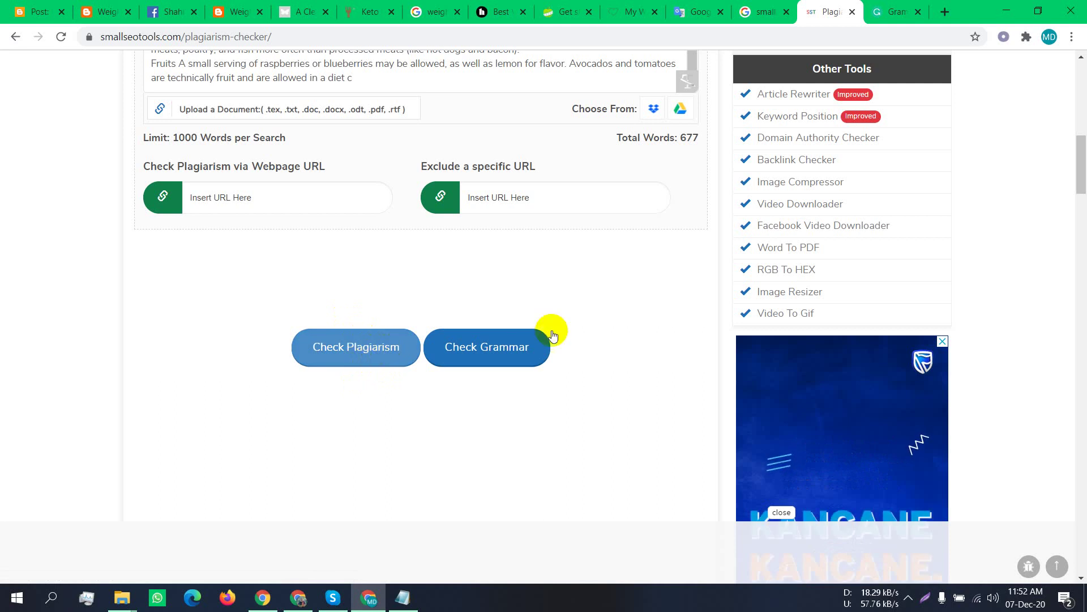
Look over the article in the text box, run the plagiarism check again and look for results further down the page
scroll(636, 347, up, 6)
scroll(486, 340, up, 10)
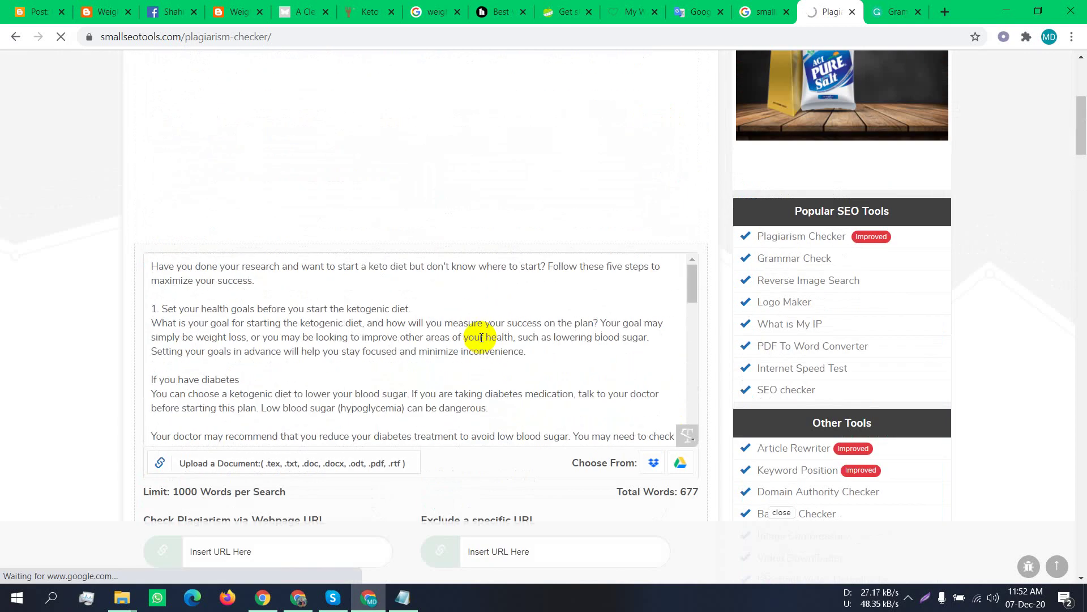
scroll(395, 244, up, 5)
scroll(407, 318, down, 7)
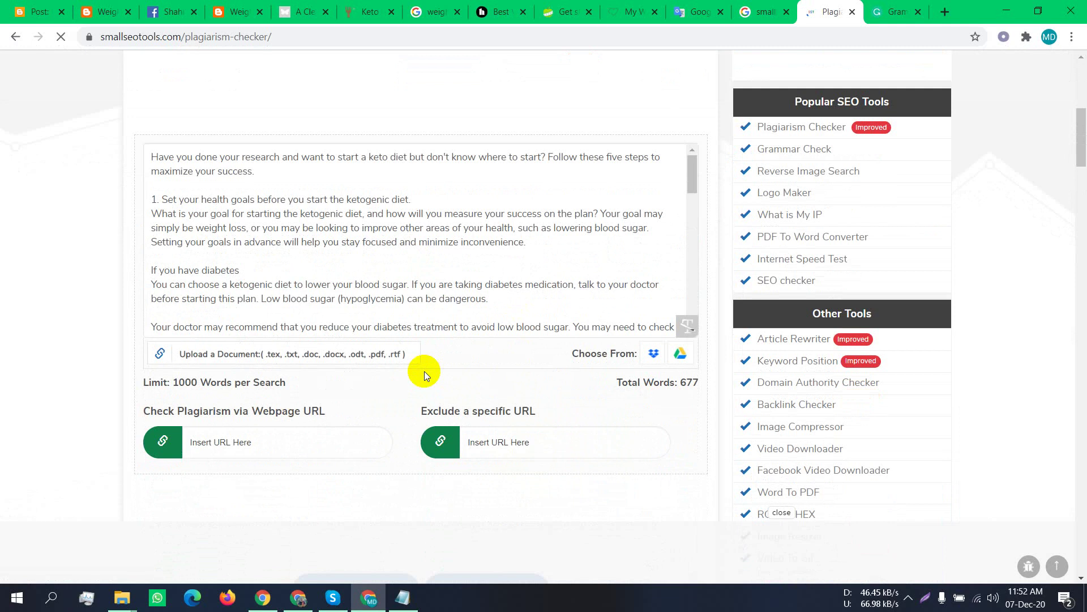
scroll(369, 396, down, 5)
scroll(369, 367, down, 1)
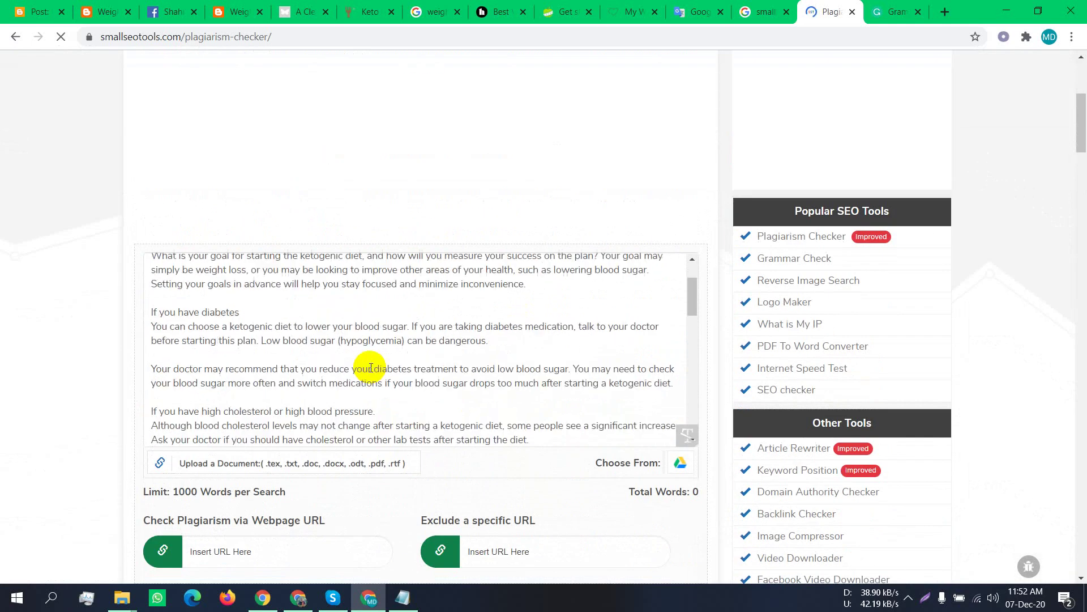
scroll(370, 367, down, 5)
scroll(236, 531, down, 5)
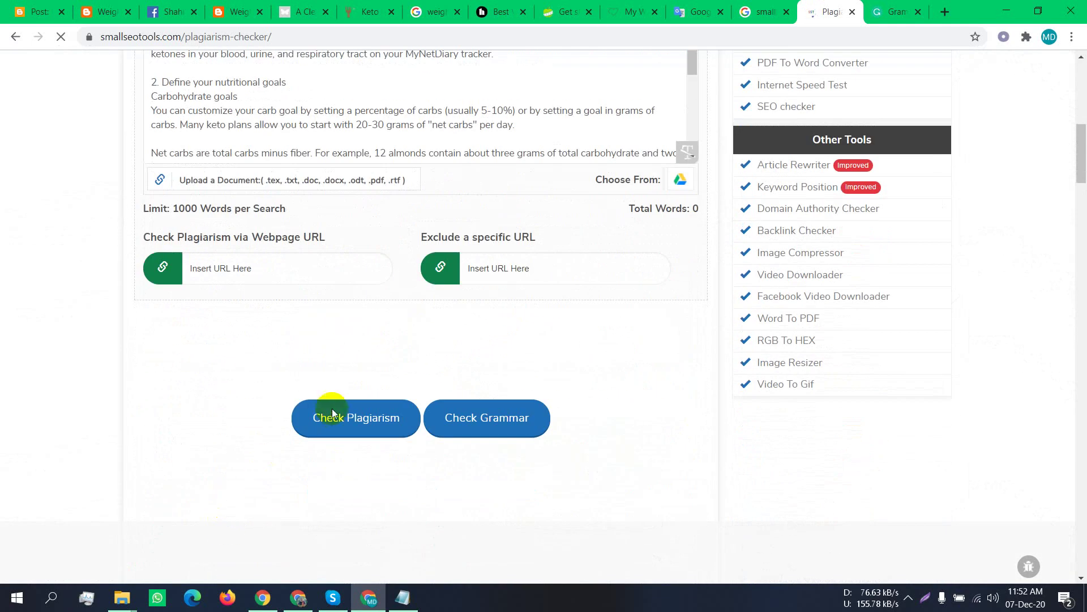
click(366, 420)
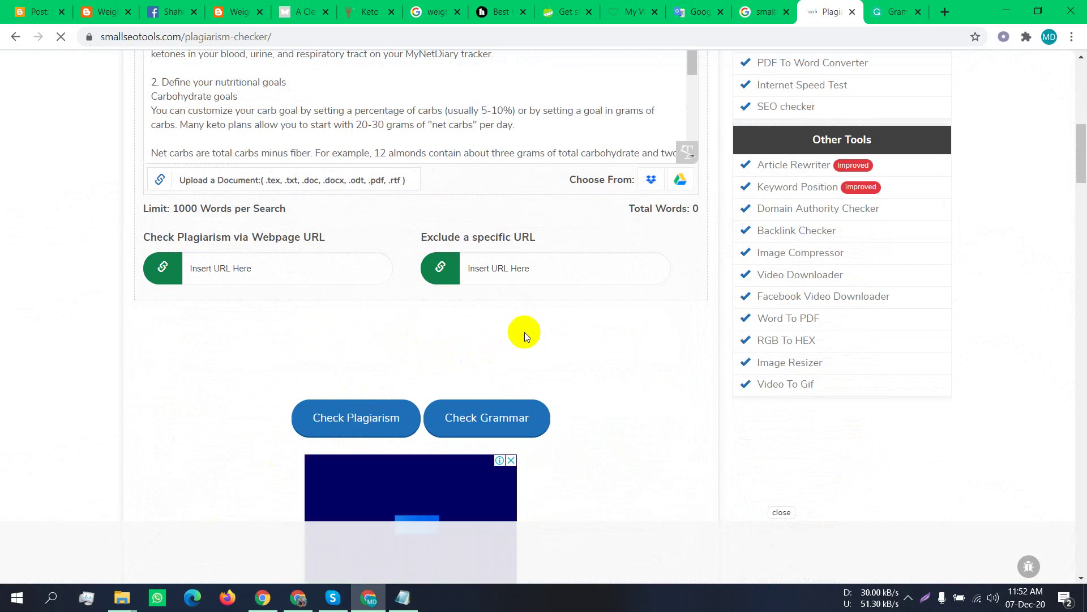
scroll(525, 332, down, 3)
scroll(525, 338, down, 1)
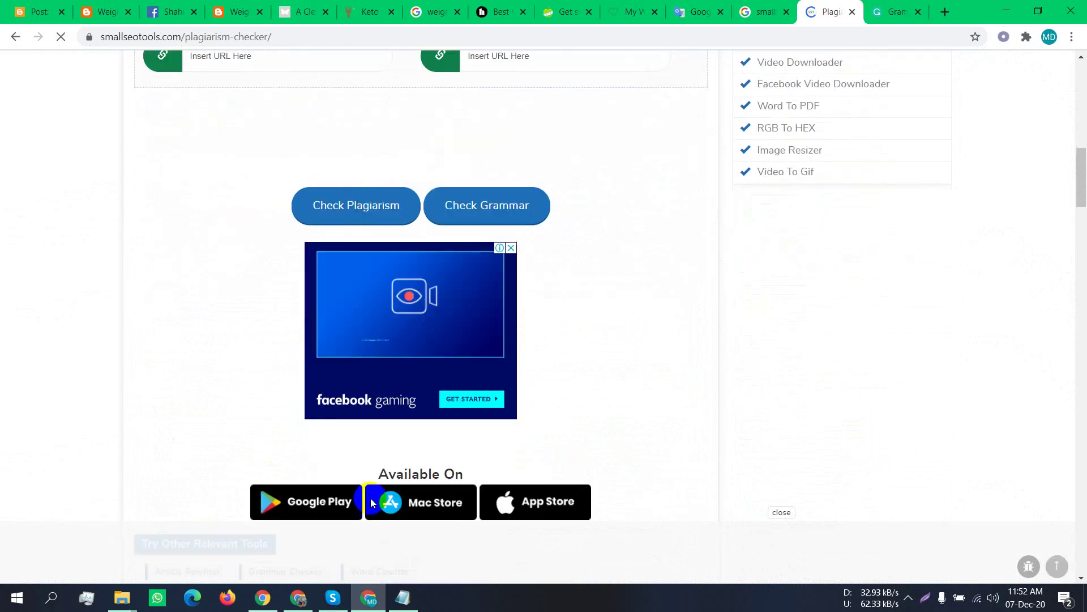
scroll(337, 221, down, 4)
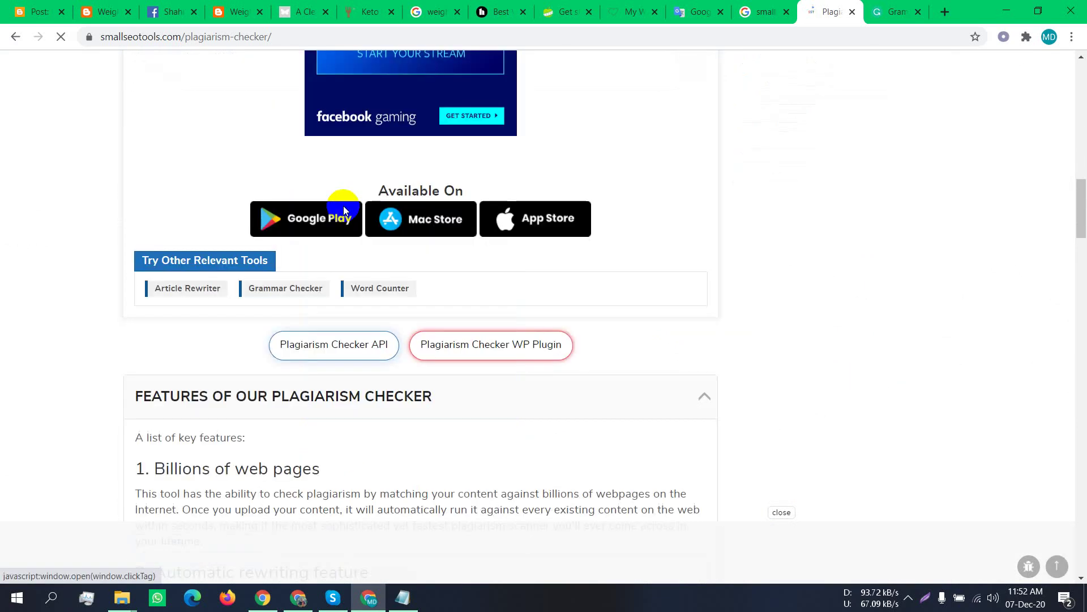
Start signing in to Grammarly with a Google account
click(903, 11)
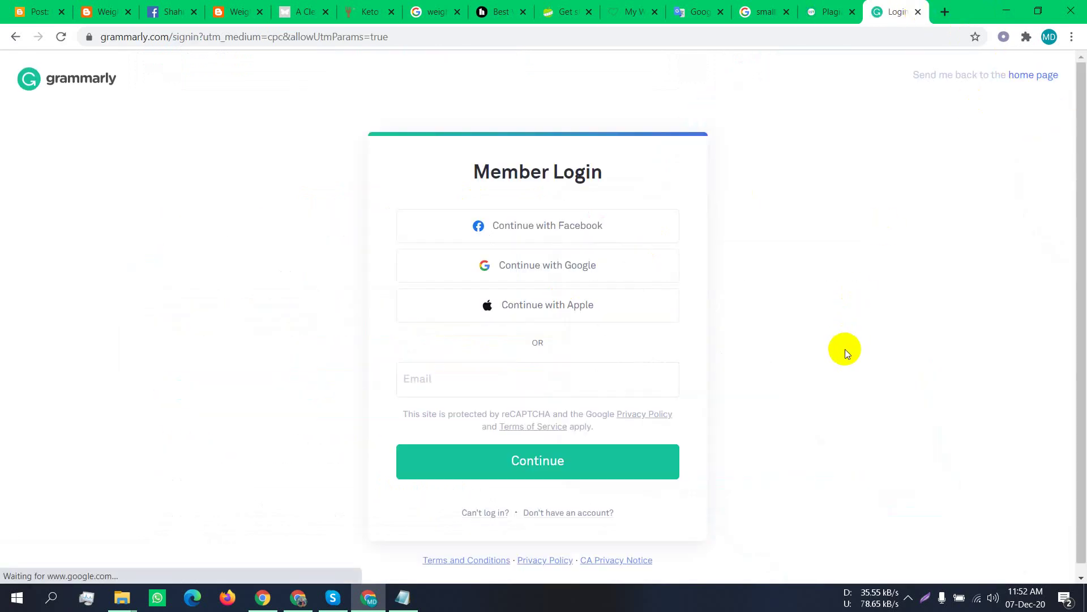
click(578, 276)
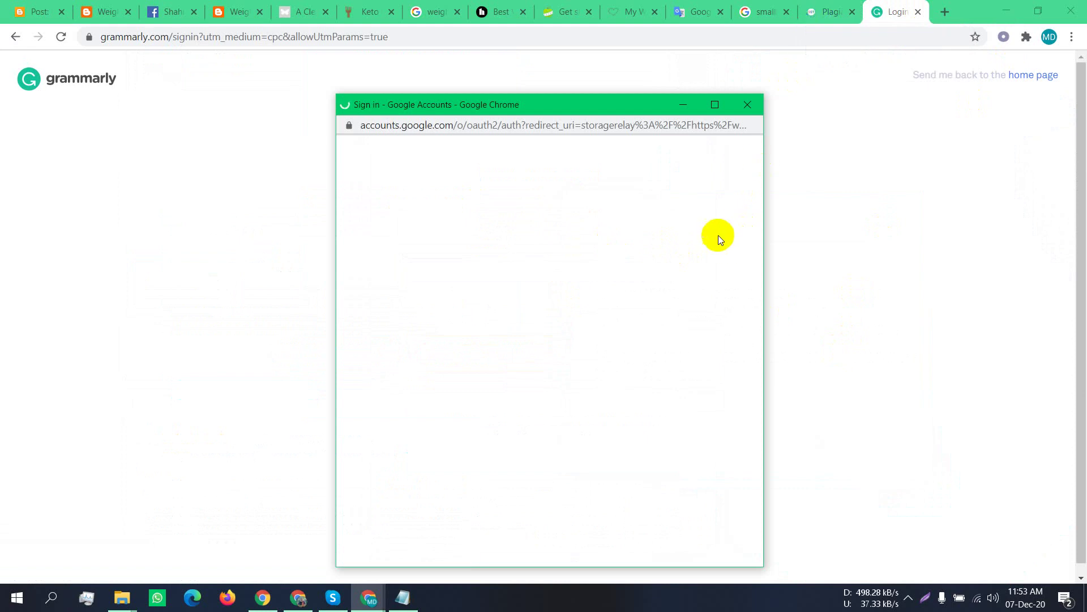
Return to the SmallSEOTools Plagiarism Checker and look through the page for the check results
click(820, 7)
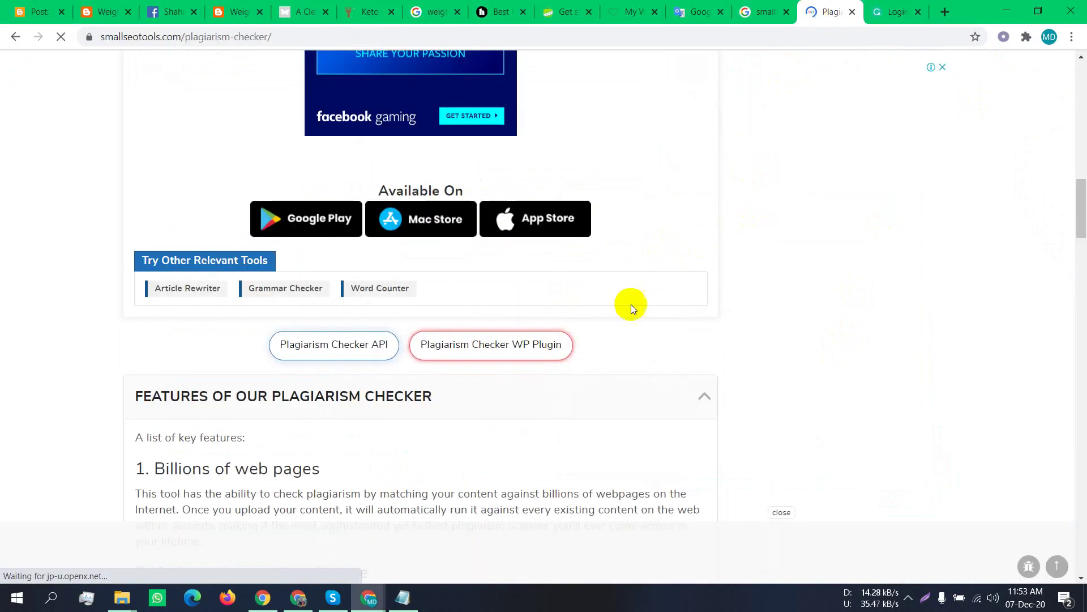
scroll(529, 368, down, 4)
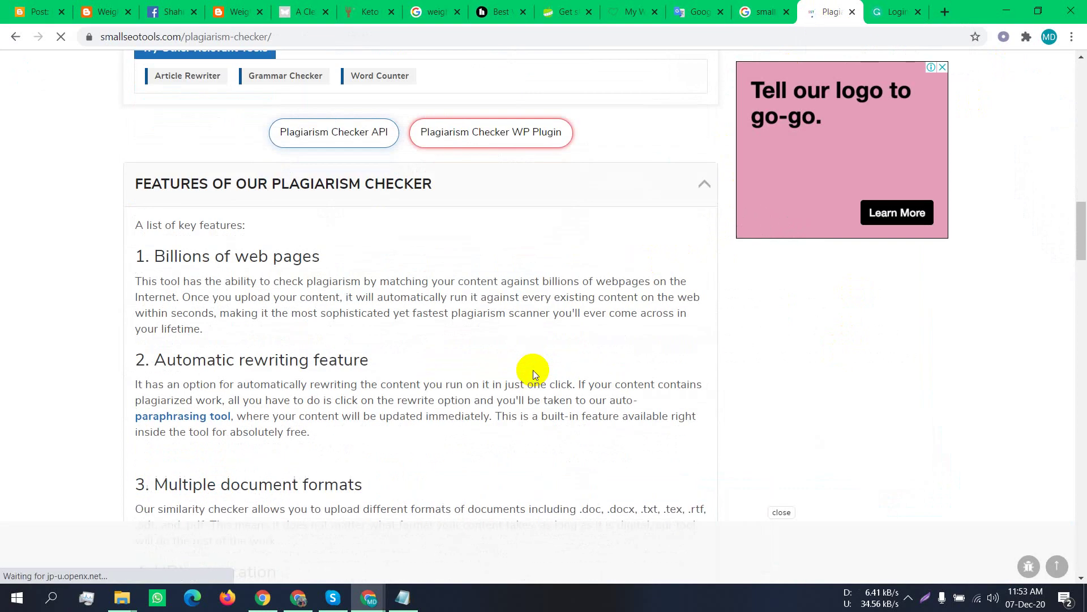
scroll(532, 370, down, 1)
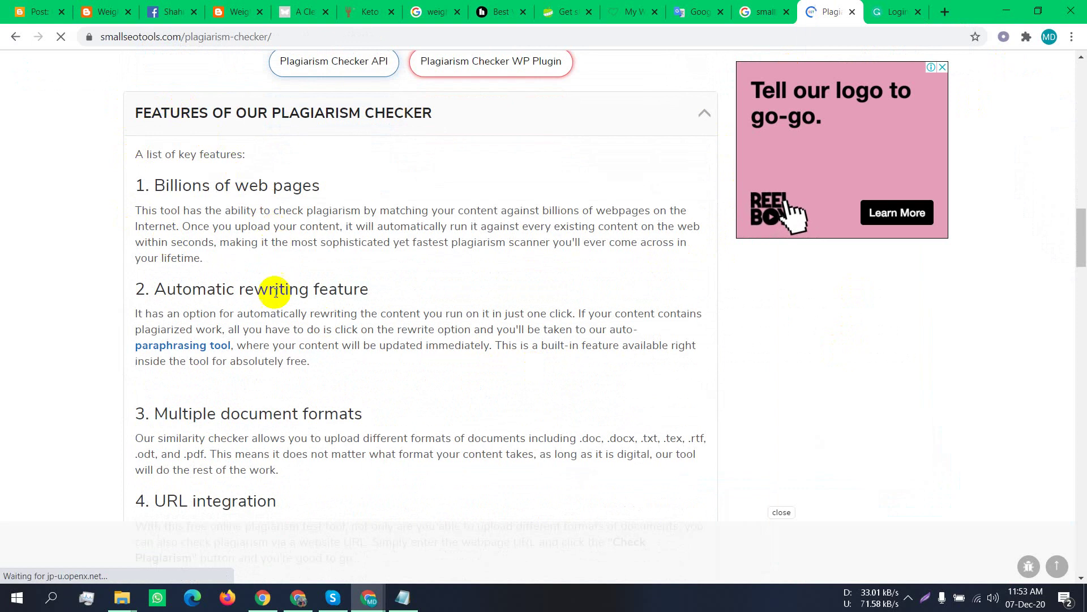
scroll(276, 293, down, 4)
scroll(276, 298, up, 14)
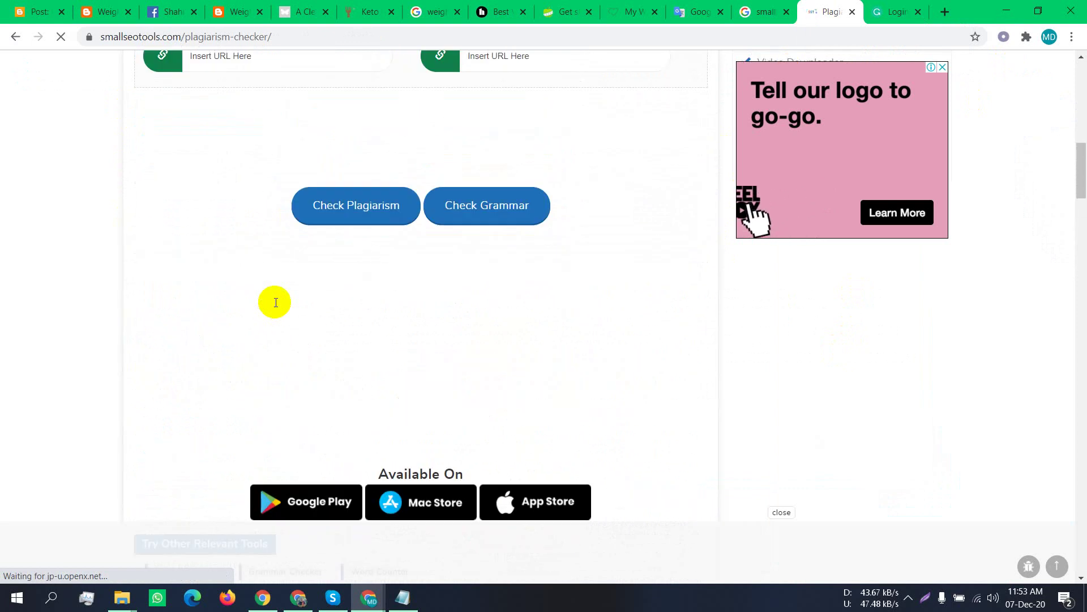
Look over the pasted article and the sections below it on the SmallSEOTools page for plagiarism results
scroll(276, 302, up, 6)
scroll(315, 226, up, 6)
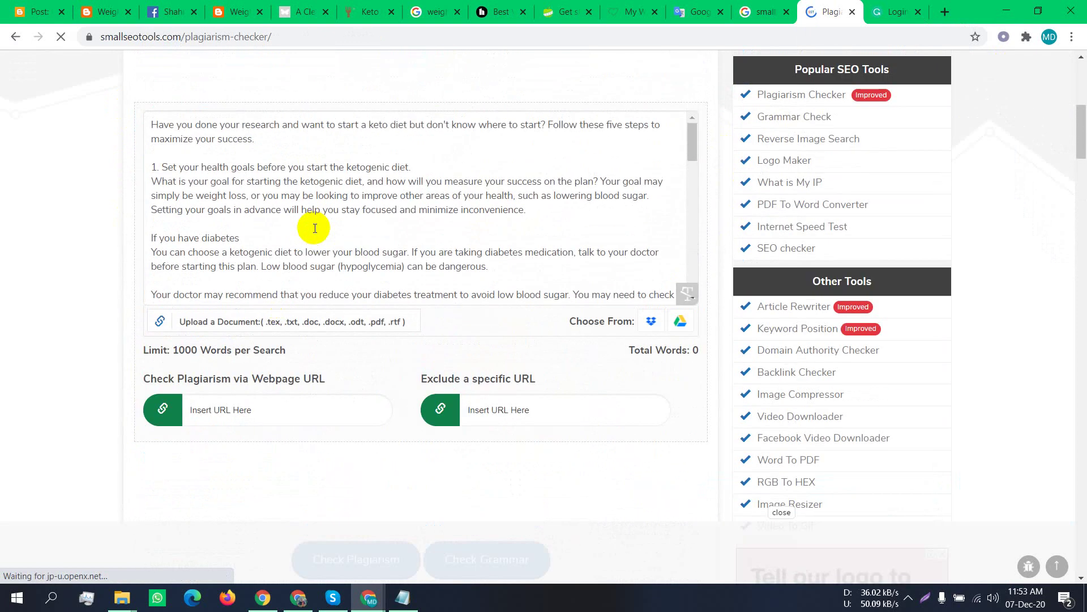
scroll(314, 228, up, 4)
scroll(274, 396, down, 2)
scroll(275, 396, down, 5)
scroll(70, 419, down, 6)
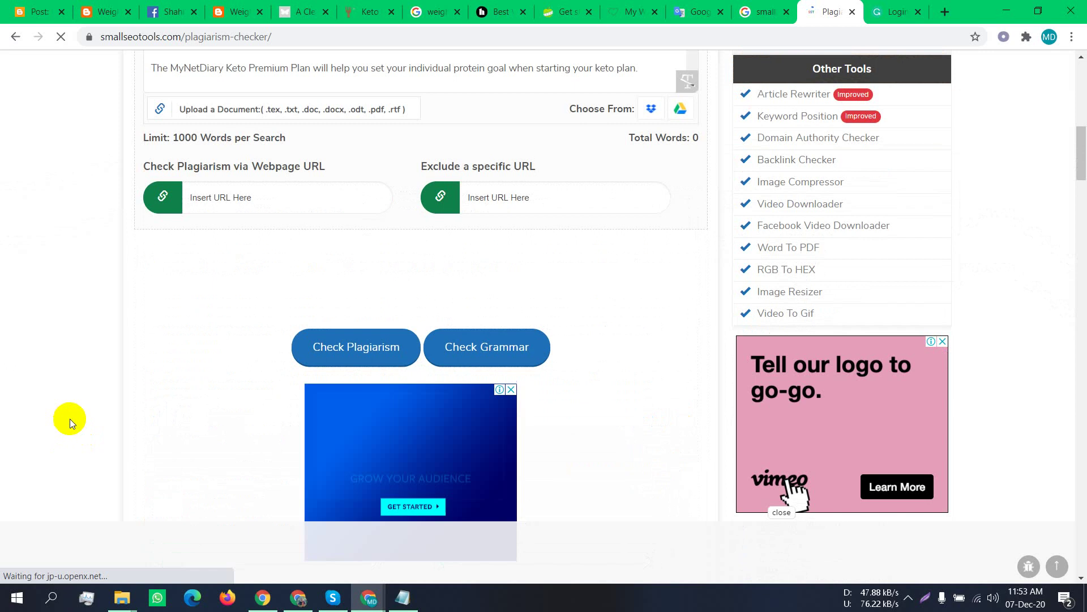
scroll(70, 416, down, 11)
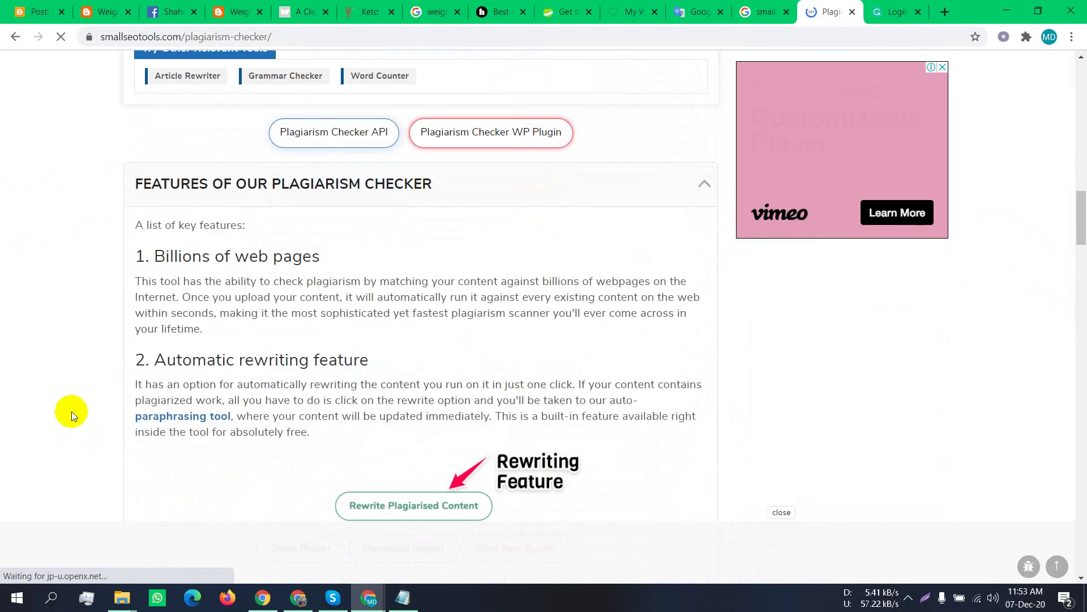
scroll(422, 238, down, 6)
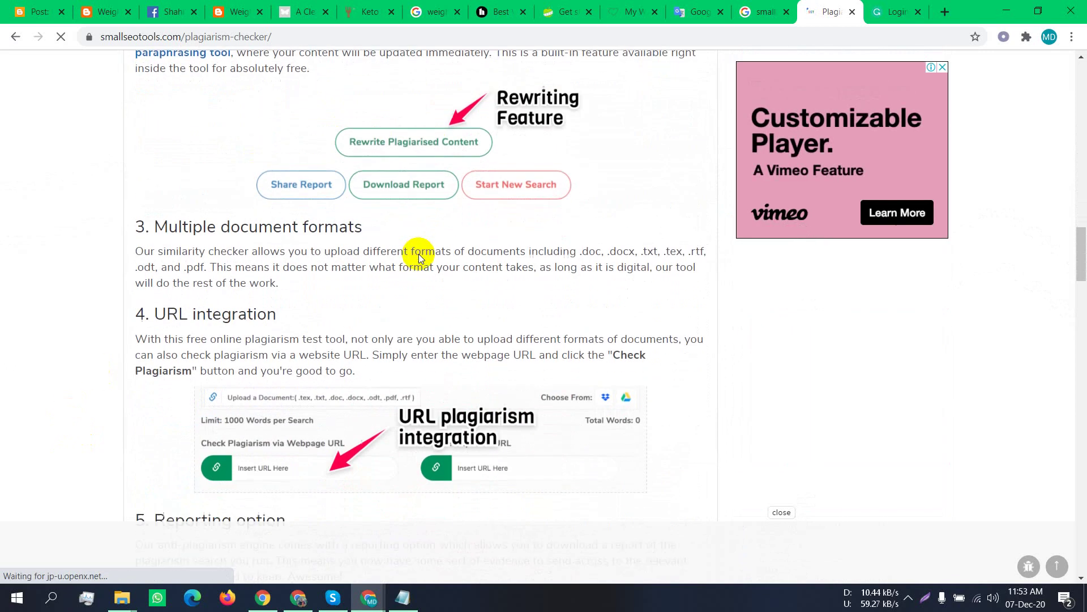
scroll(419, 254, down, 18)
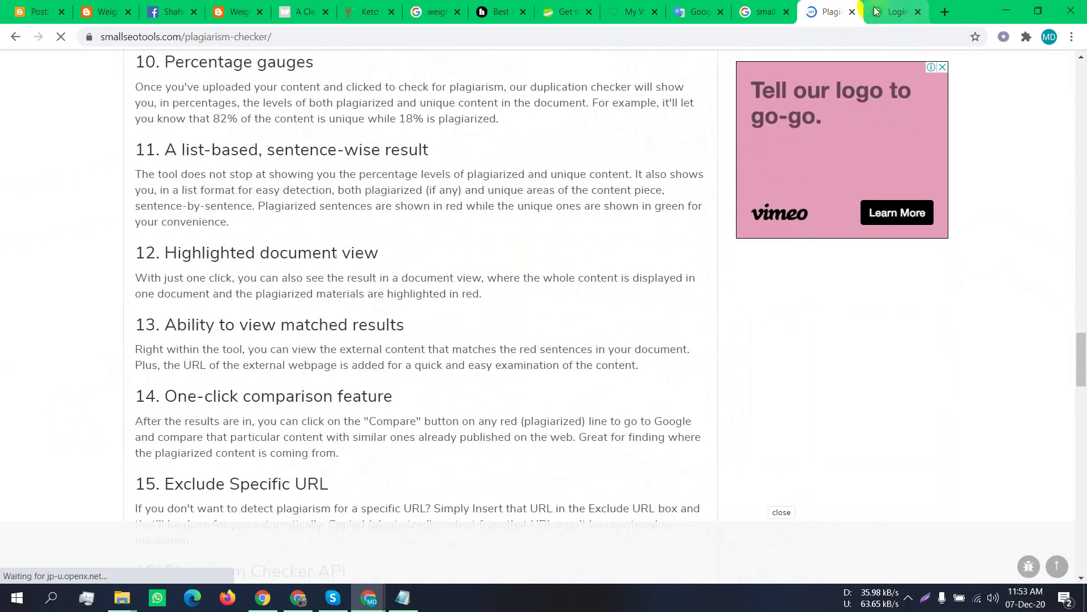
Search Google for "plagiarism checker" and open the Duplichecker result in a new tab
click(751, 7)
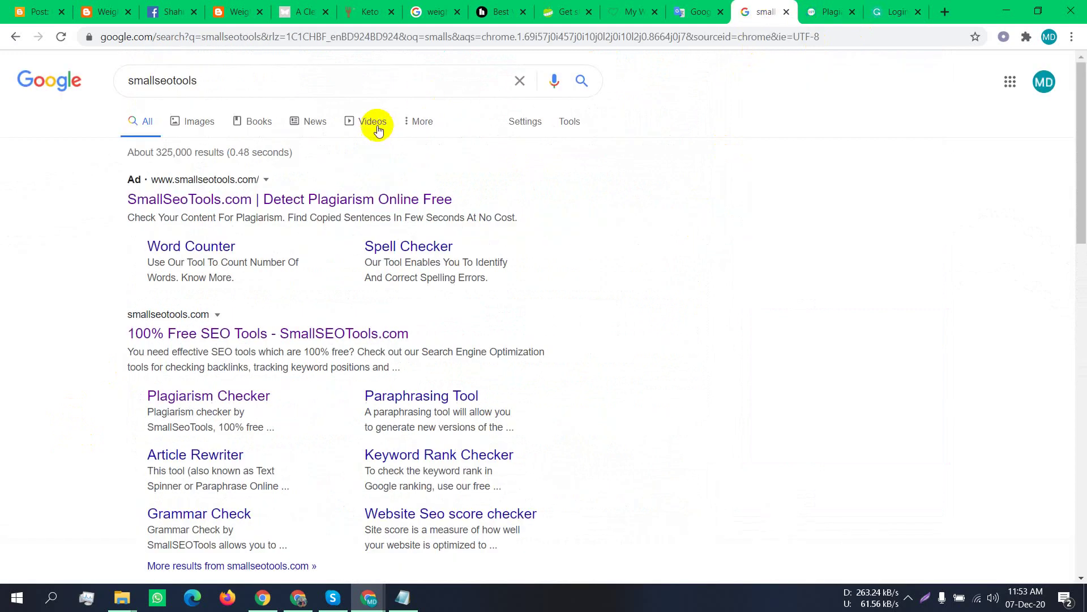
drag(205, 80, 3, 80)
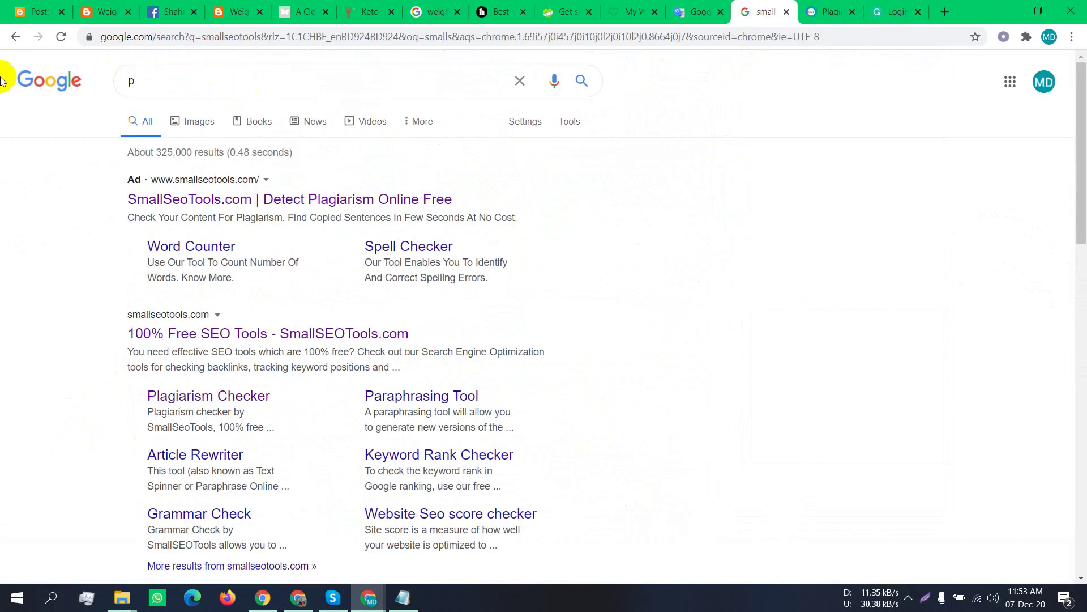
text(pla)
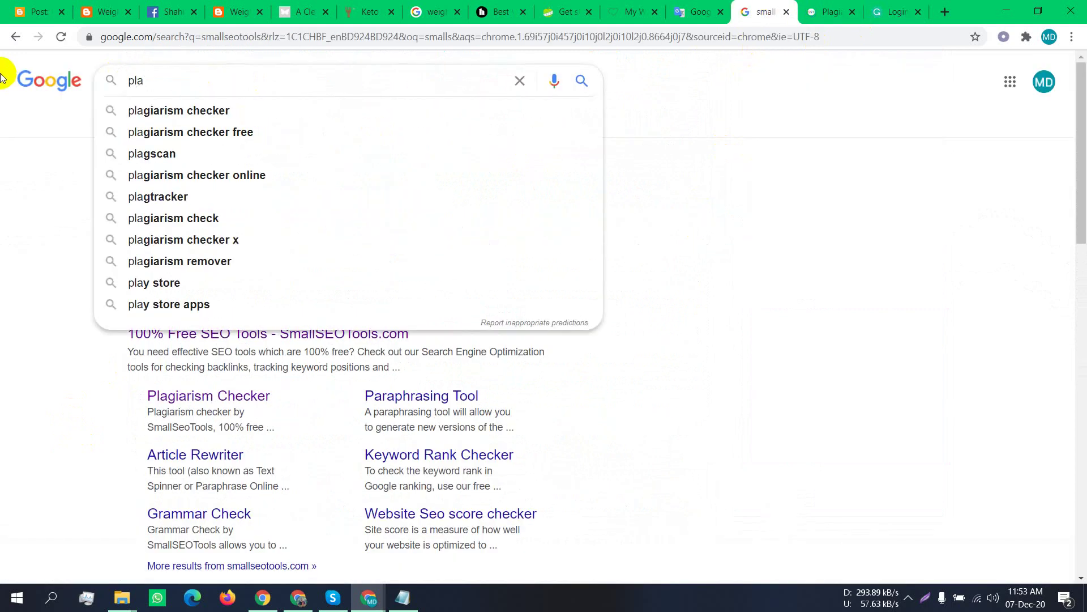
click(251, 111)
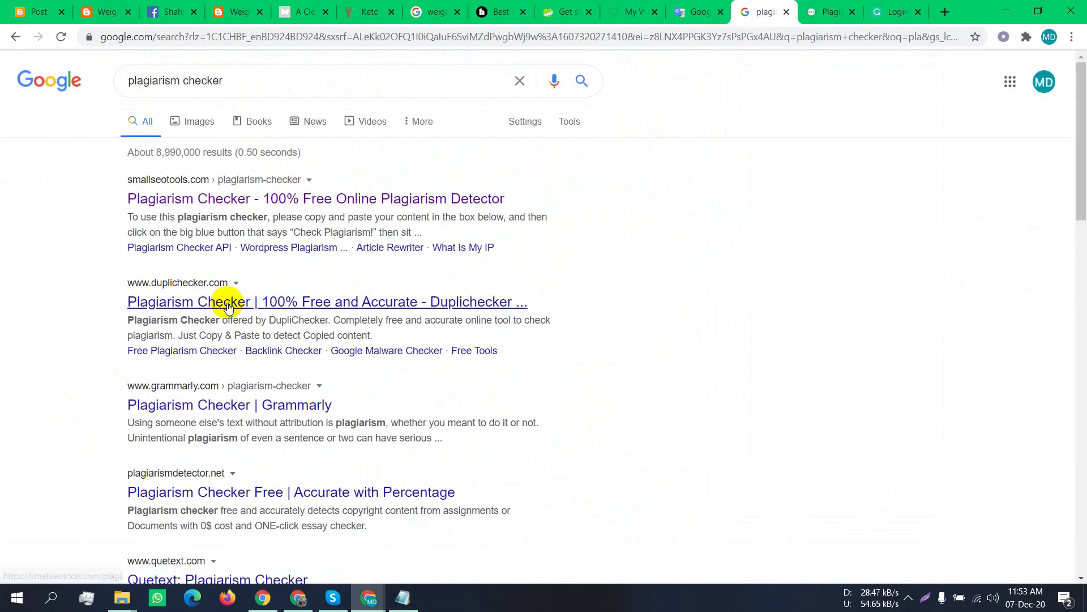
middle_click(241, 305)
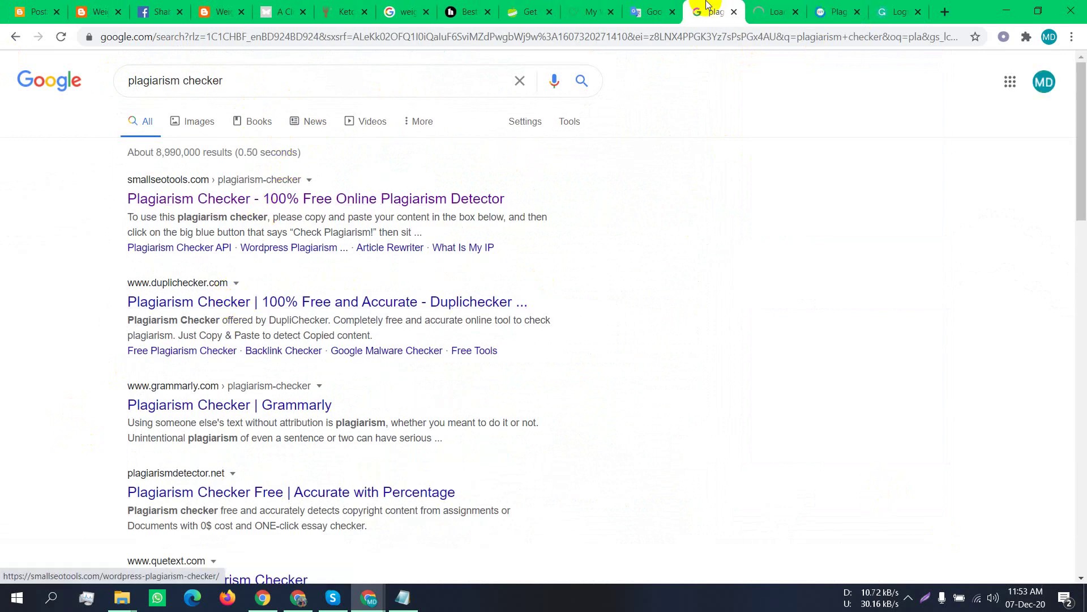
View the progress of the running plagiarism check on SmallSEOTools
click(836, 11)
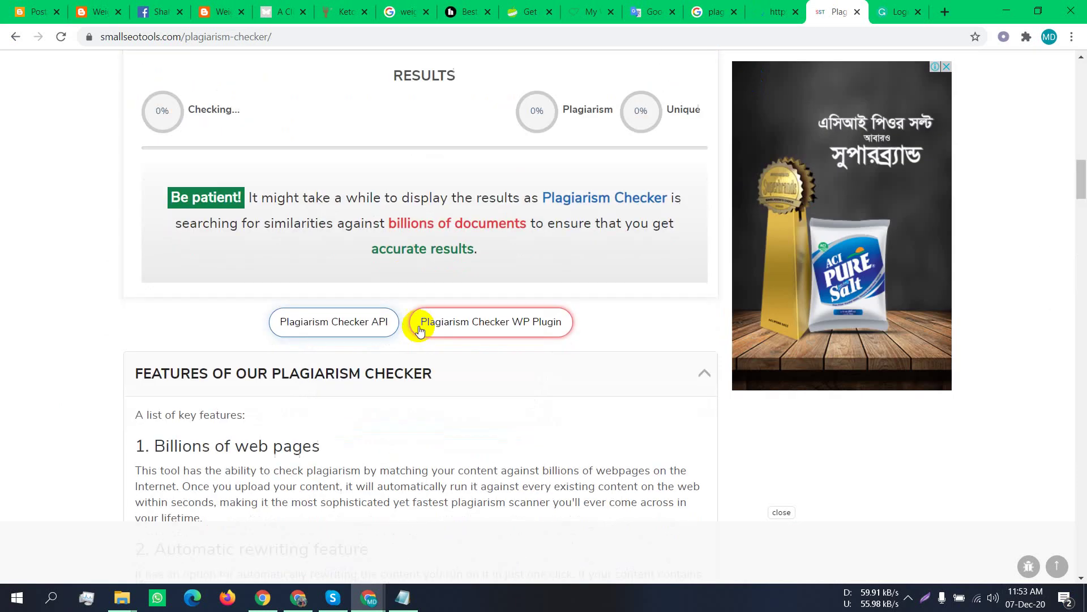
scroll(430, 329, up, 4)
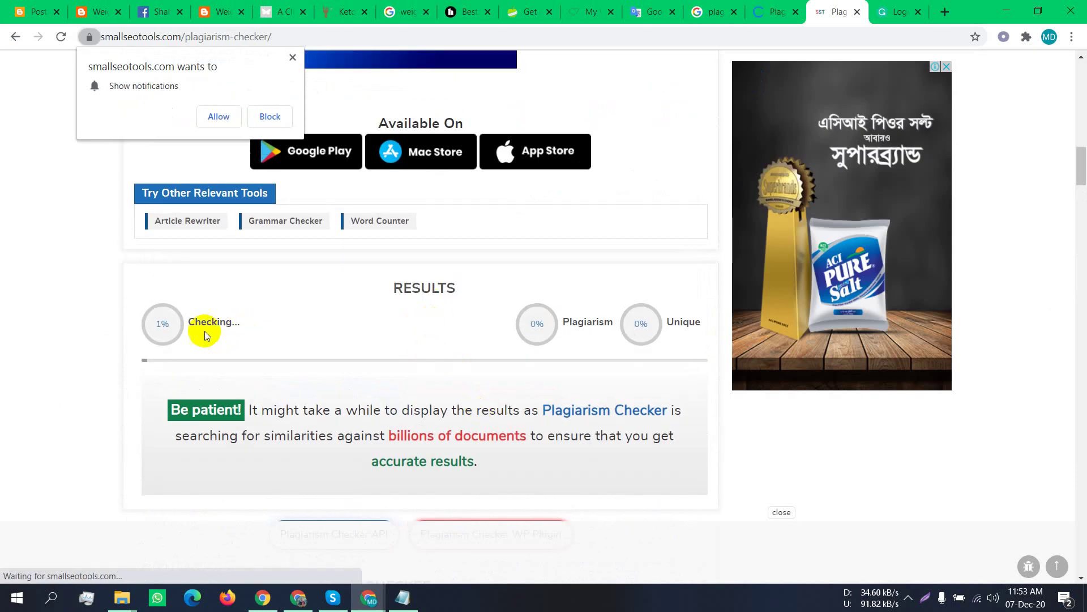
Paste the copied keto article into Duplichecker's text box and try to start the plagiarism check
click(789, 4)
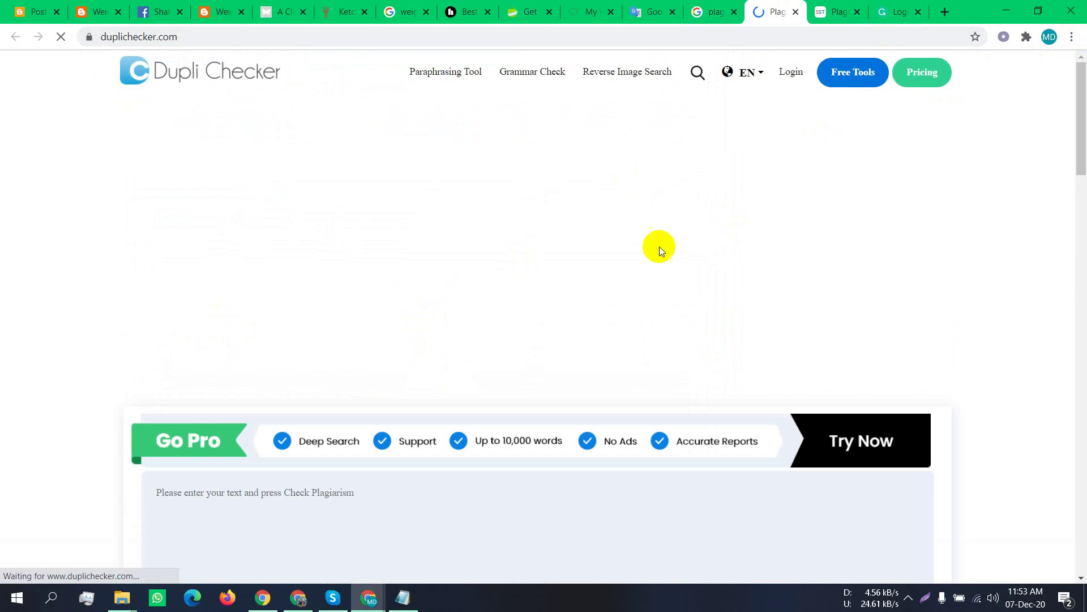
scroll(589, 325, down, 5)
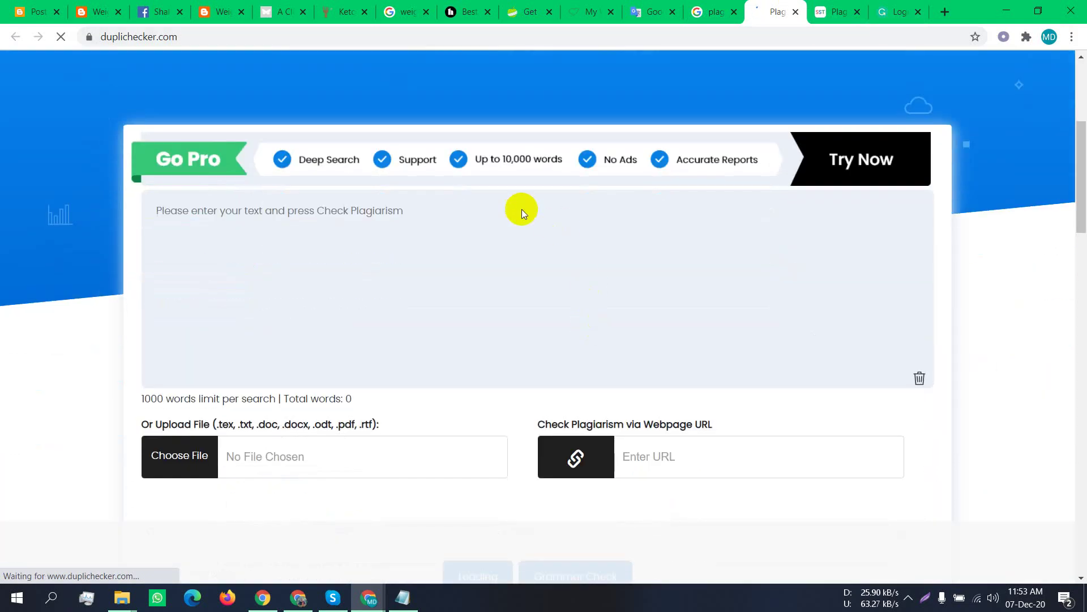
right_click(446, 237)
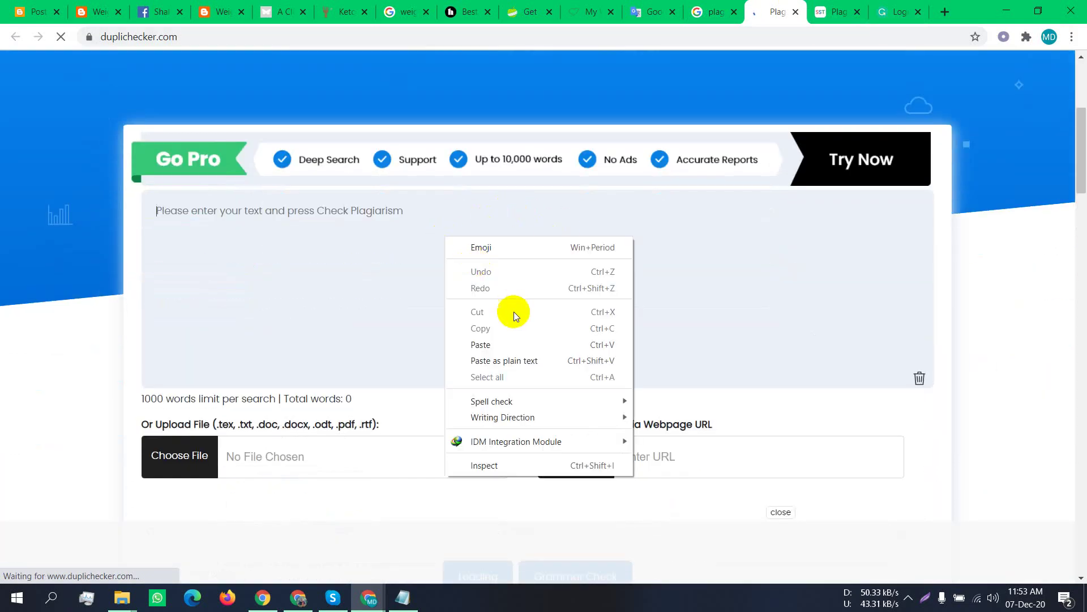
click(511, 342)
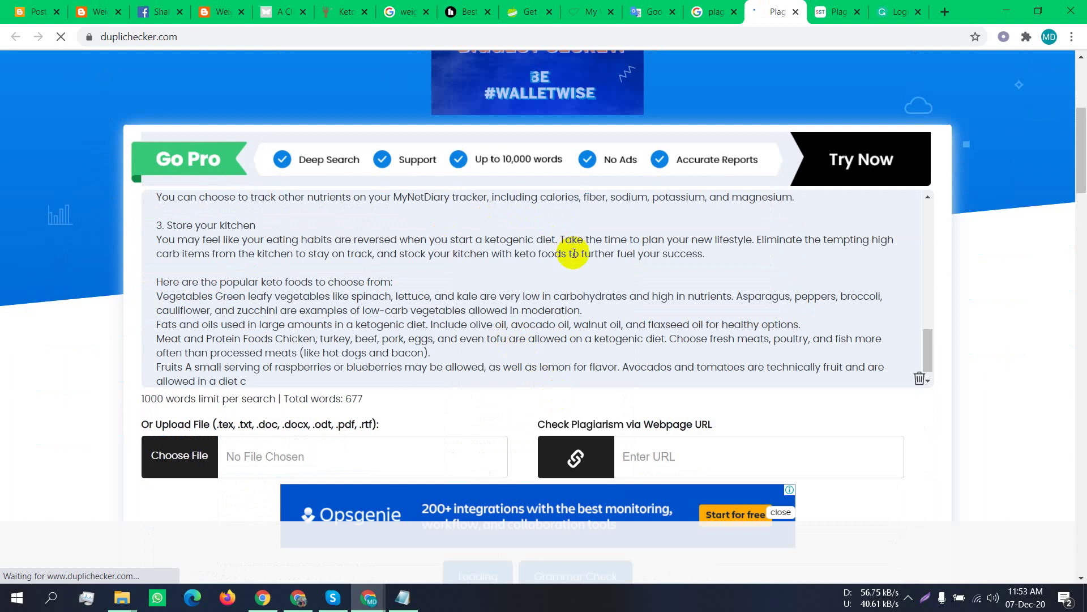
scroll(565, 279, down, 2)
scroll(155, 419, down, 3)
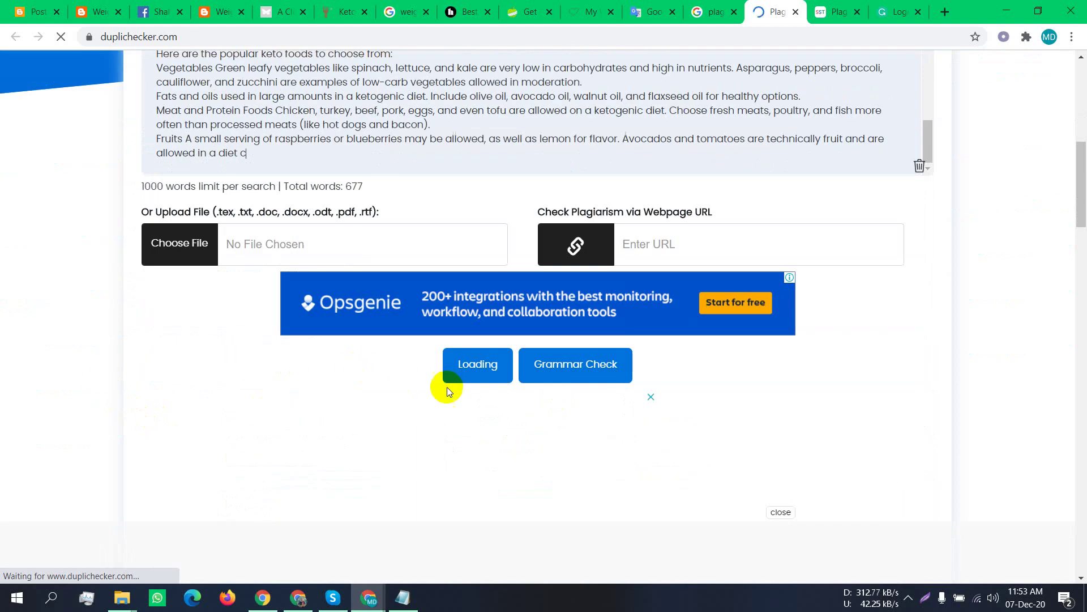
click(474, 378)
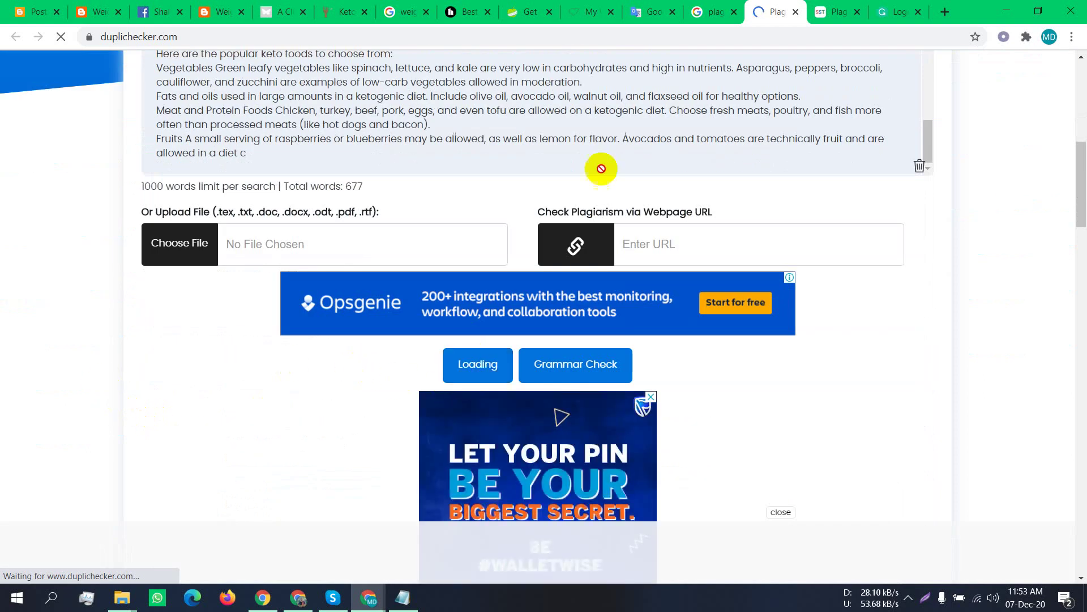
Review the sentence-wise plagiarism results for the keto article on SmallSEOTools, including any sentence marked as plagiarized
click(837, 11)
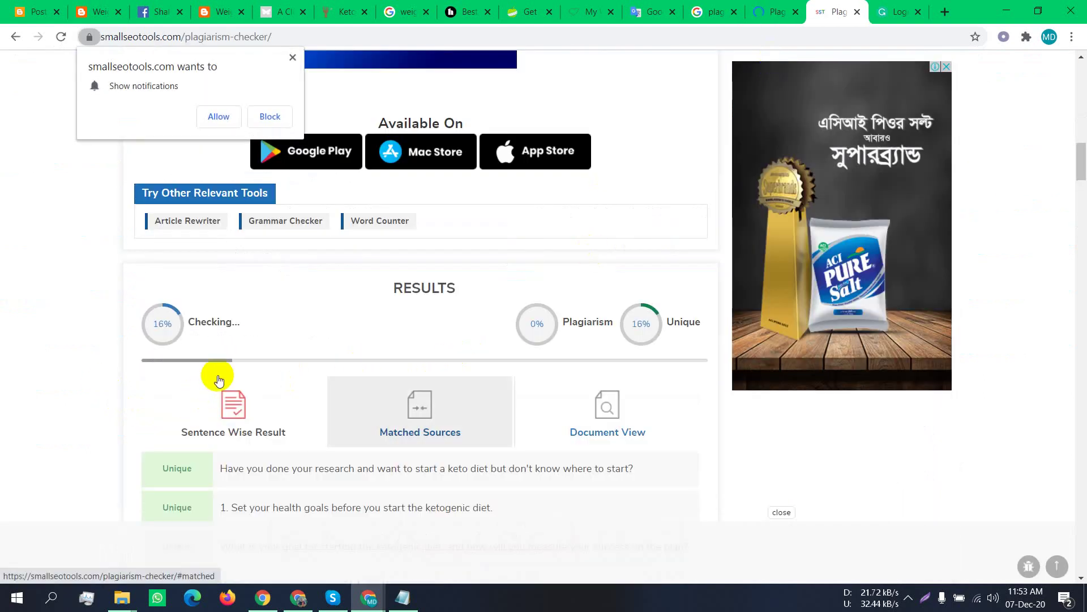
scroll(240, 368, down, 3)
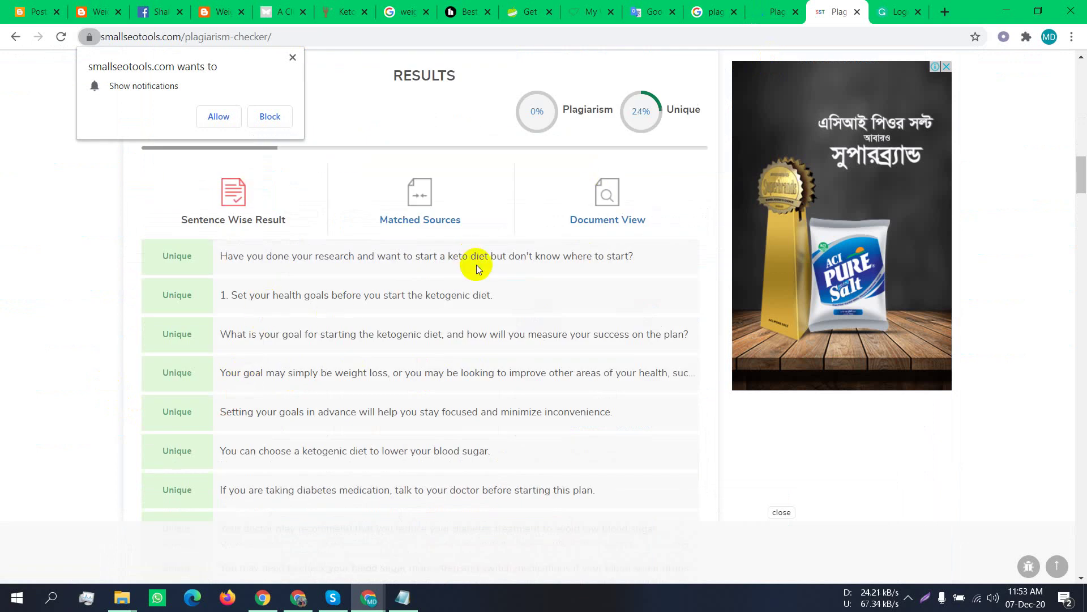
scroll(477, 326, down, 5)
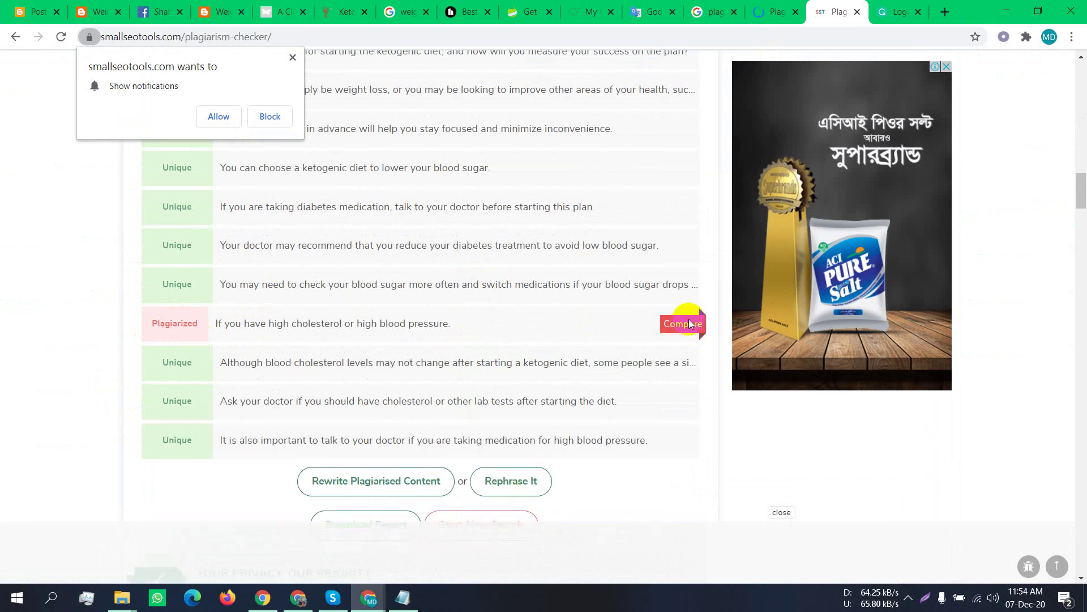
scroll(631, 440, down, 2)
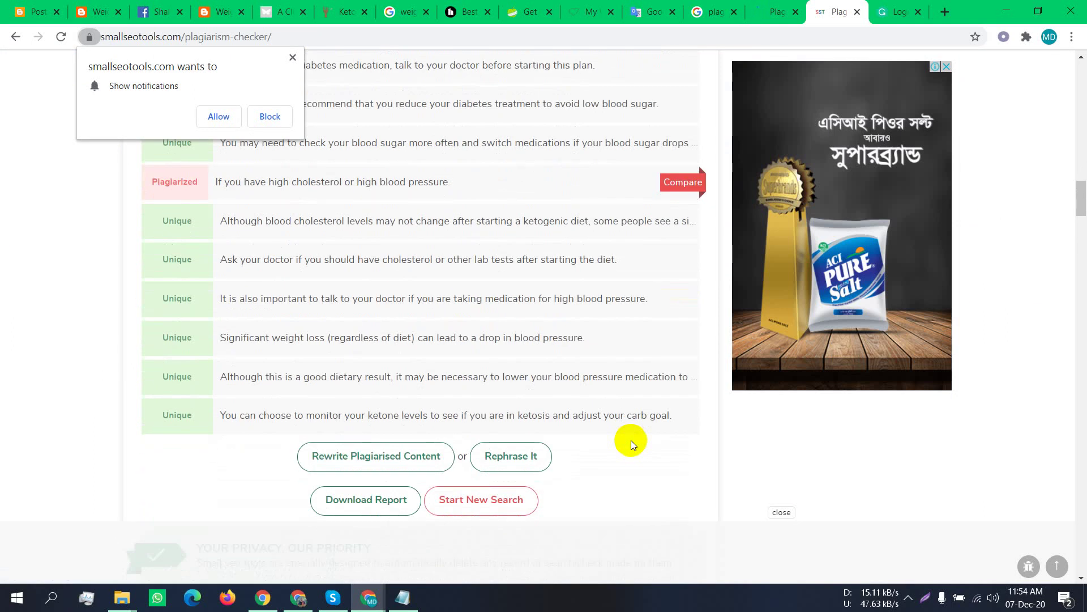
scroll(631, 440, up, 10)
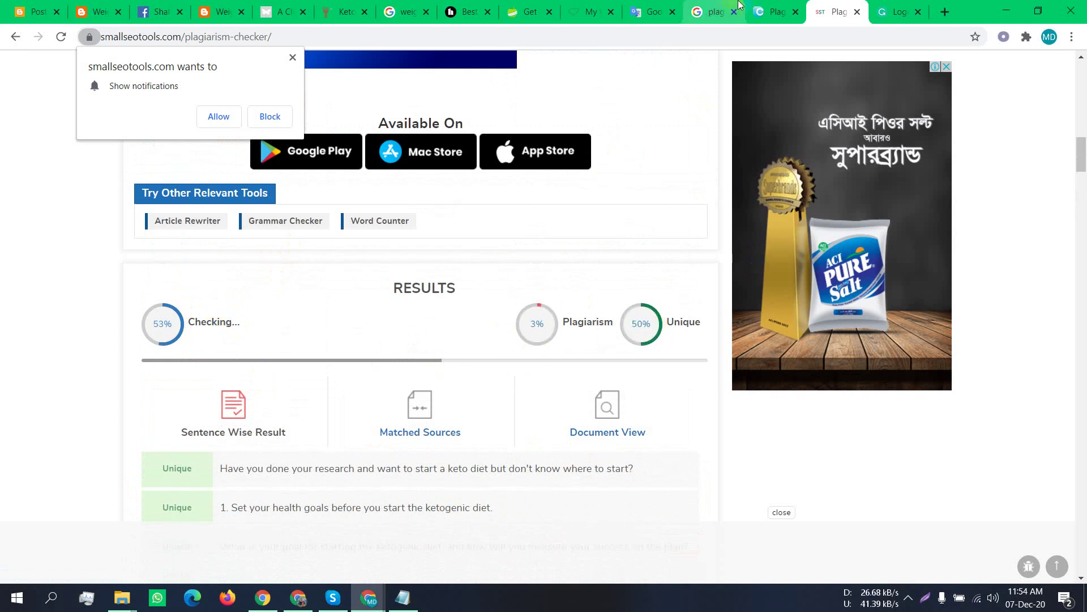
Run the plagiarism check on the article in Duplichecker, dismissing the site's notification request and the Grammarly offer
click(772, 11)
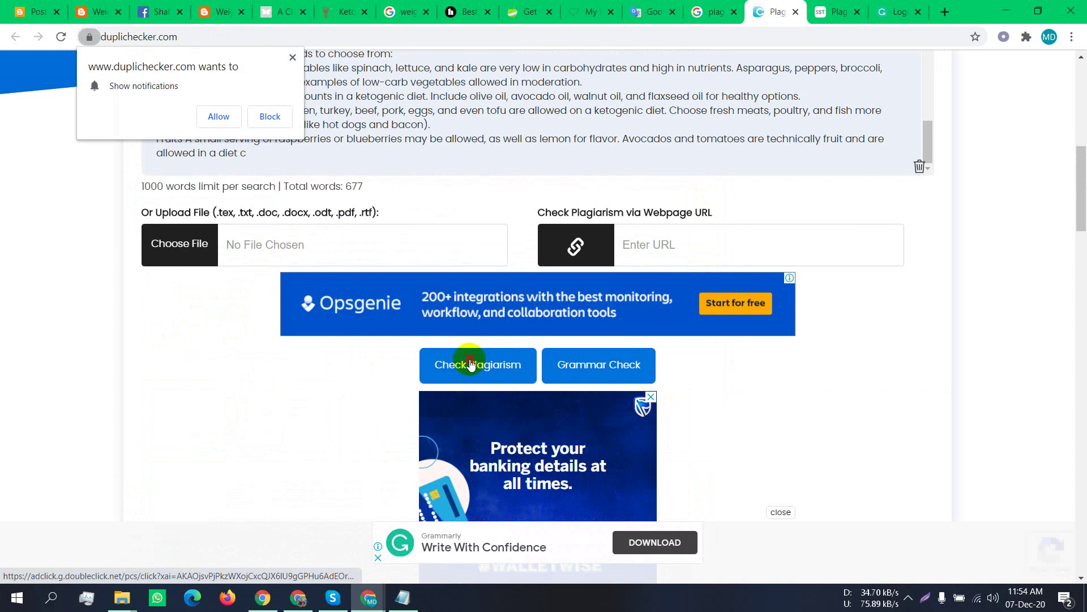
click(471, 364)
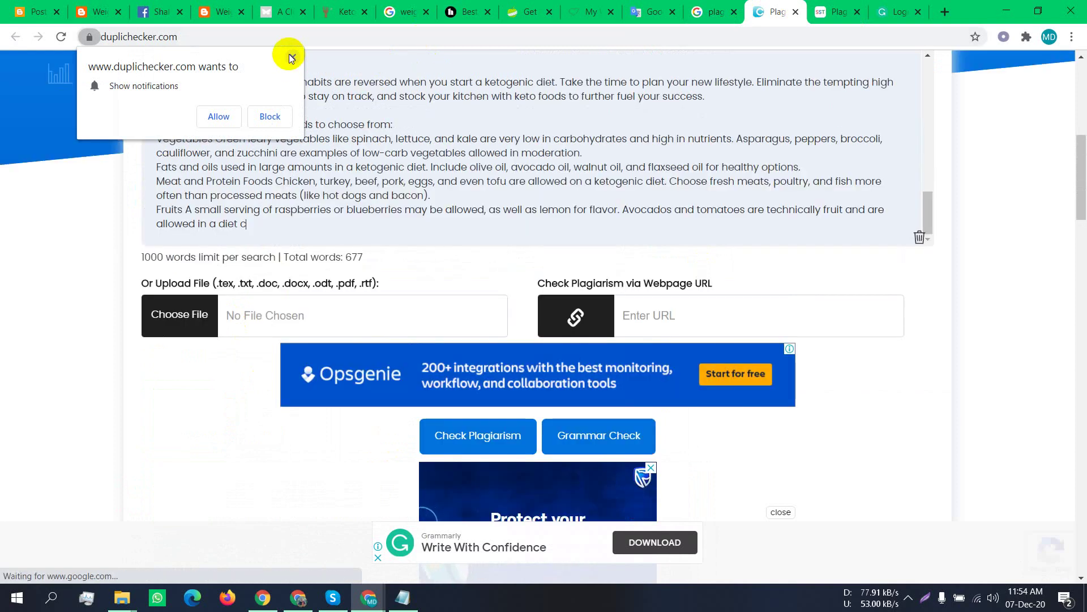
click(291, 59)
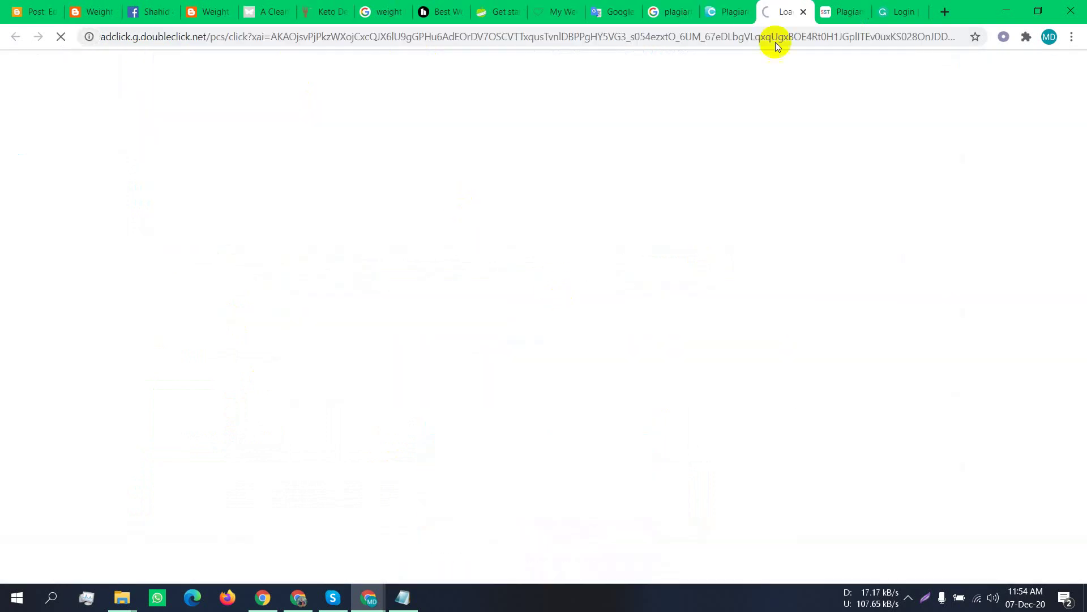
click(728, 12)
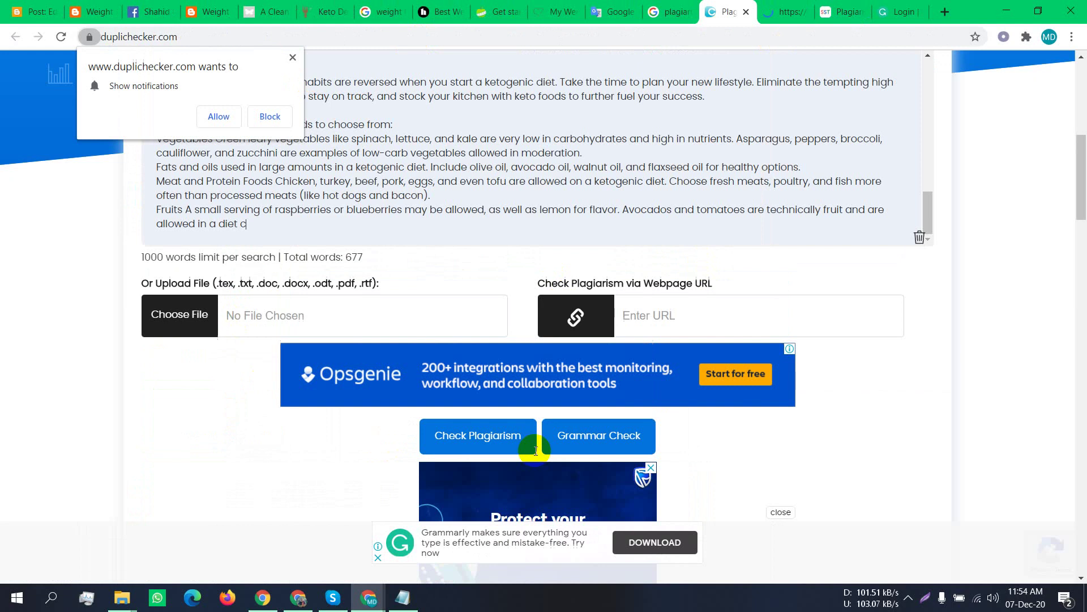
click(486, 436)
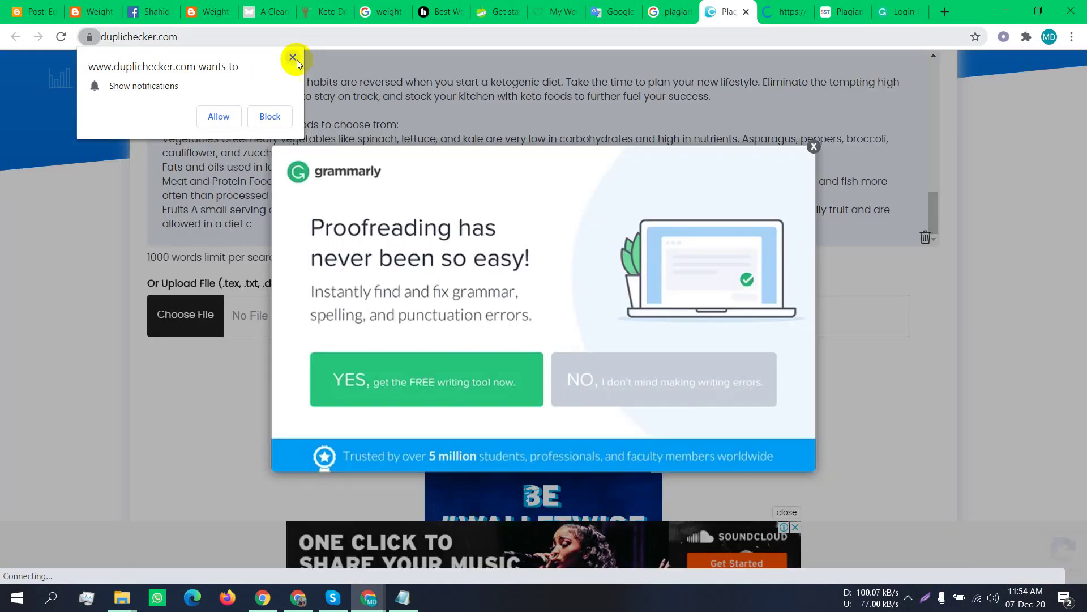
click(292, 57)
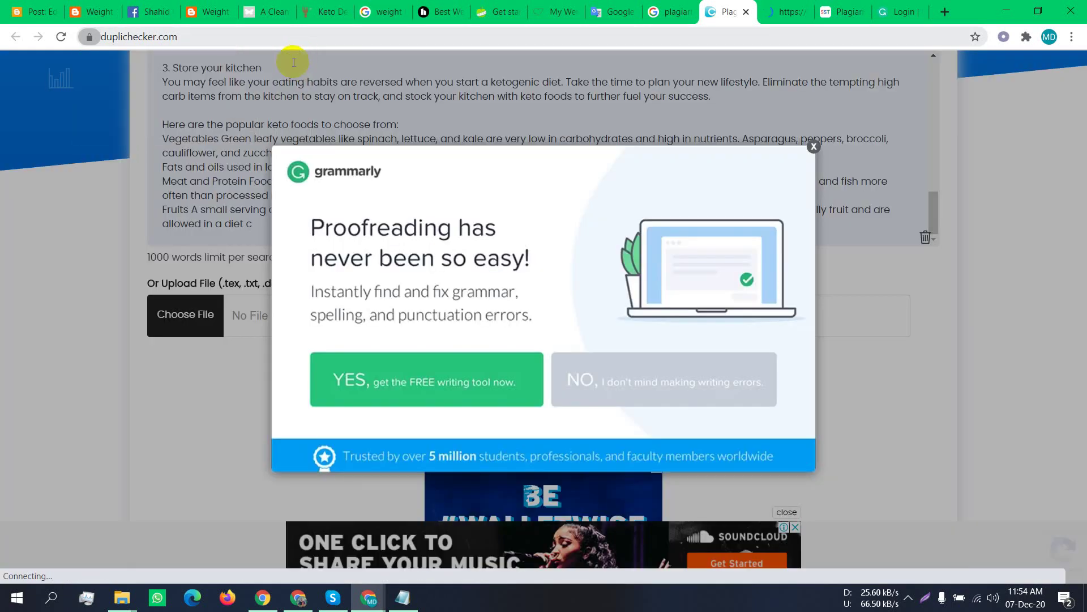
click(814, 149)
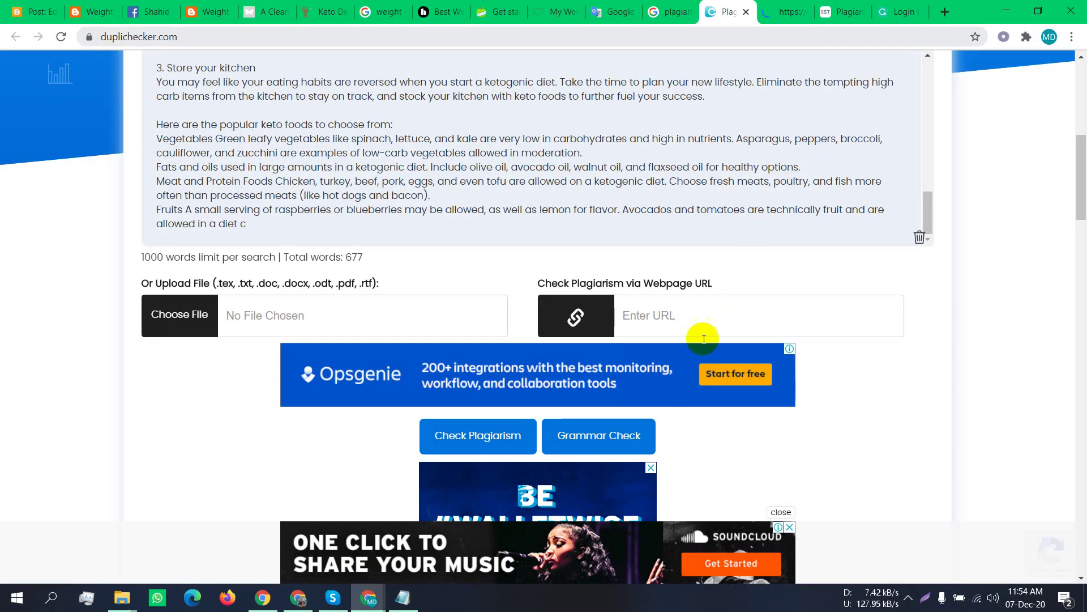
Look through the Duplichecker page below and around the article box for check results
scroll(623, 360, down, 9)
scroll(626, 361, up, 11)
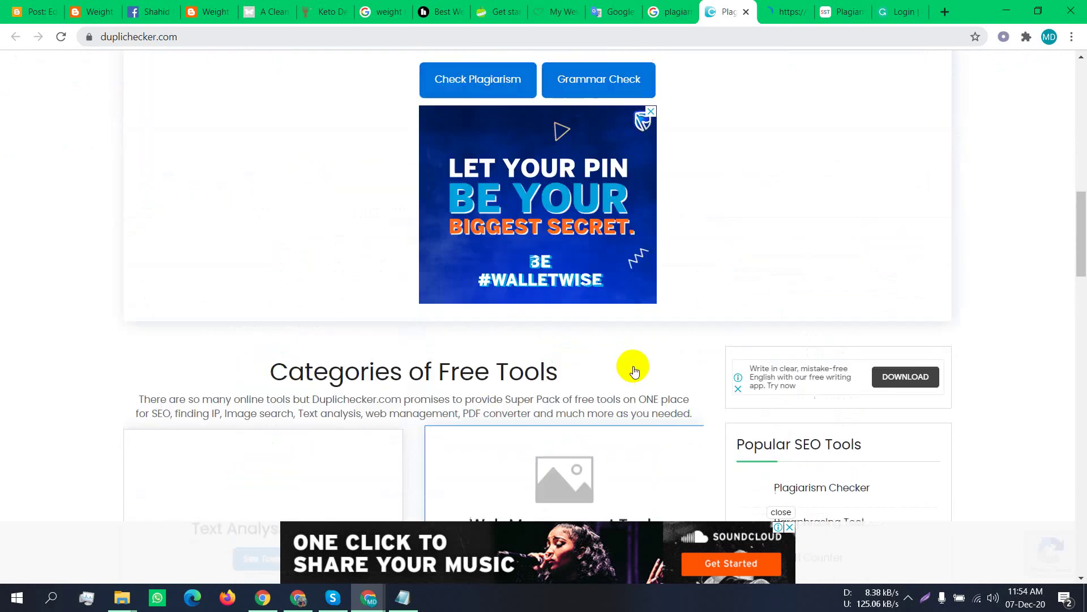
scroll(633, 366, up, 1)
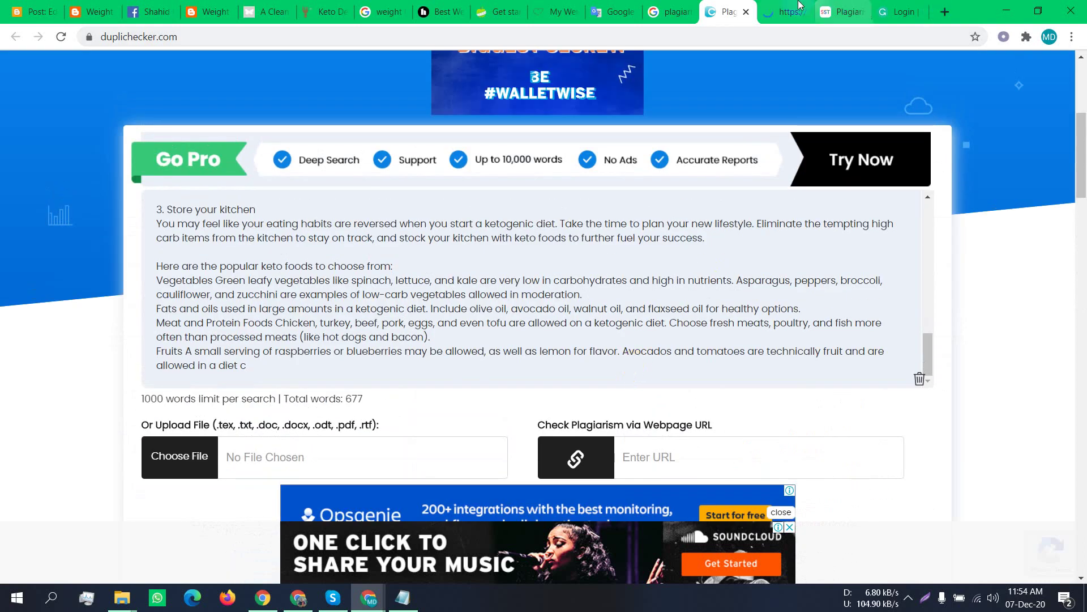